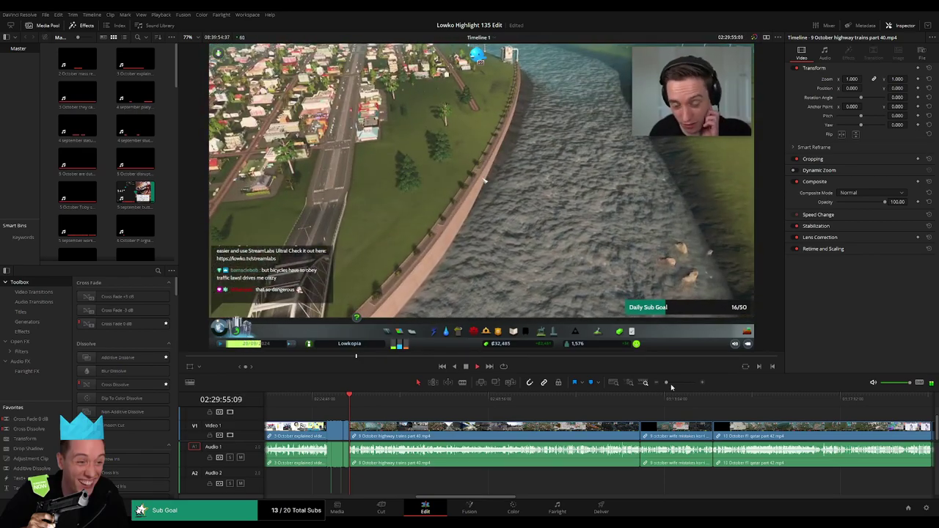
Step: Enlarge the timeline and review the opening footage of the "9 October highway trains part 40" clip
drag(666, 382, 677, 385)
drag(603, 423, 380, 419)
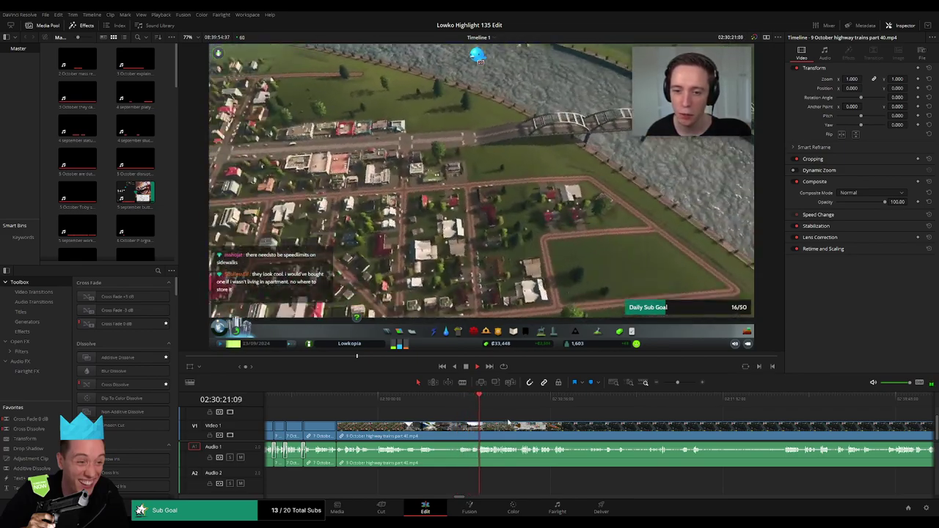
drag(518, 419, 344, 408)
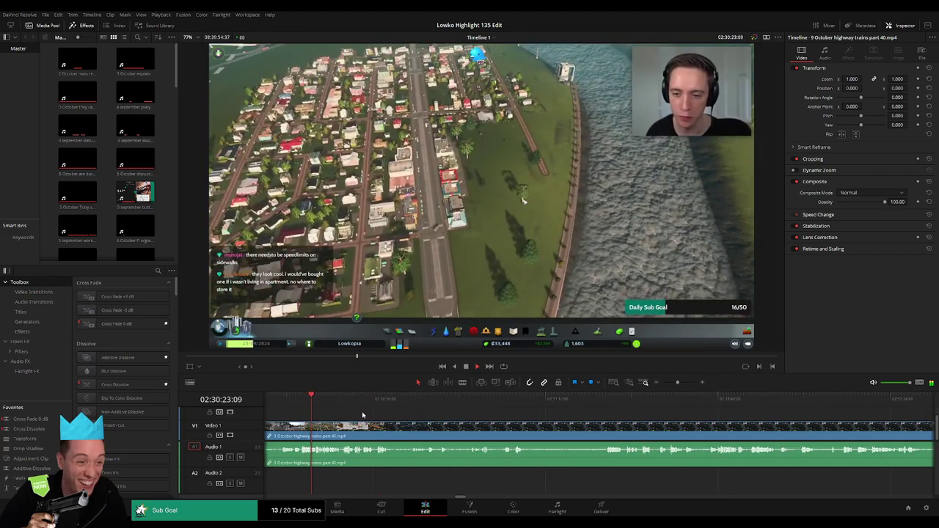
scroll(358, 416, right, 1)
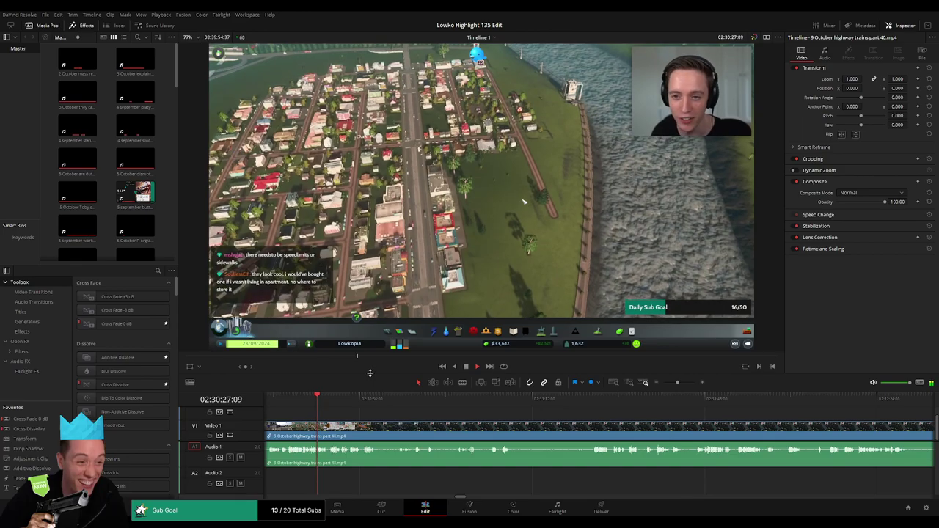
Step: Find Timeline 1 at the end of the media pool's clip list and select it
click(169, 189)
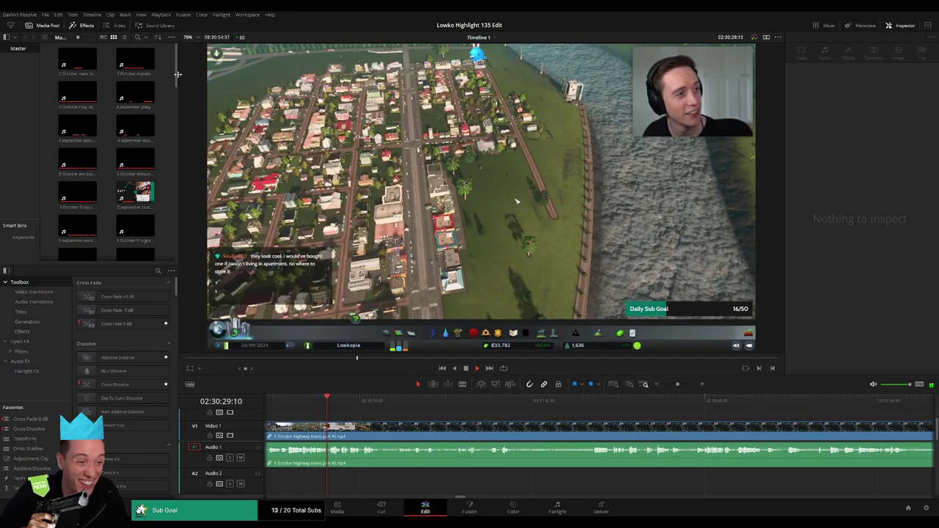
drag(176, 74, 176, 256)
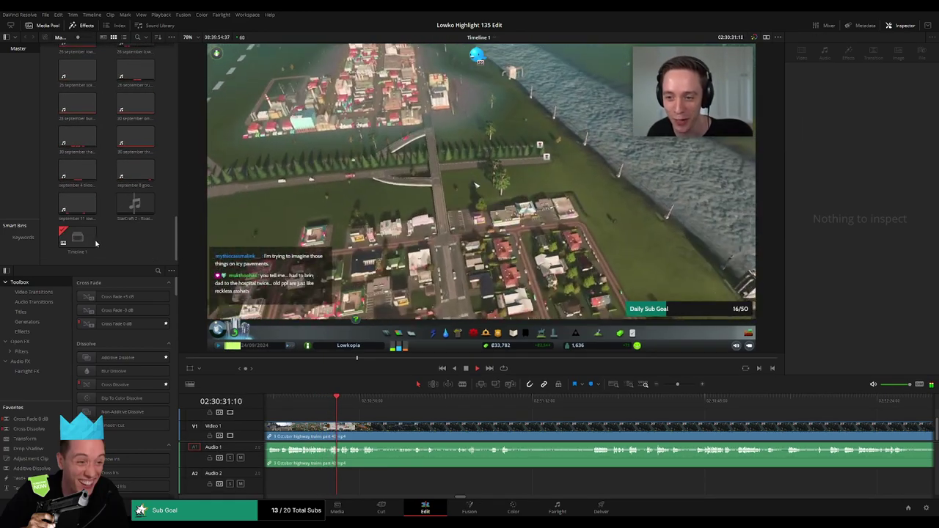
click(95, 243)
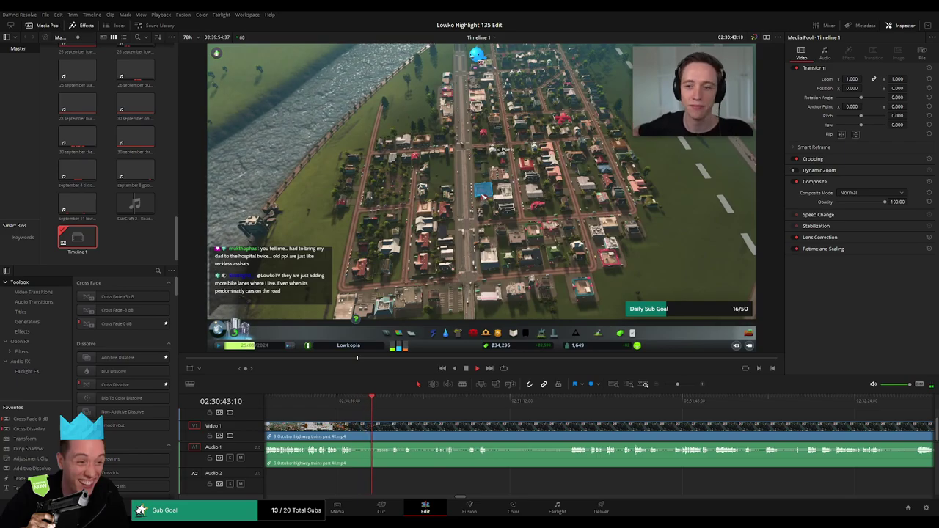
Step: Skim the highway trains clip through the Oak Park district footage up to the Boom Town milestone window
click(467, 402)
click(575, 403)
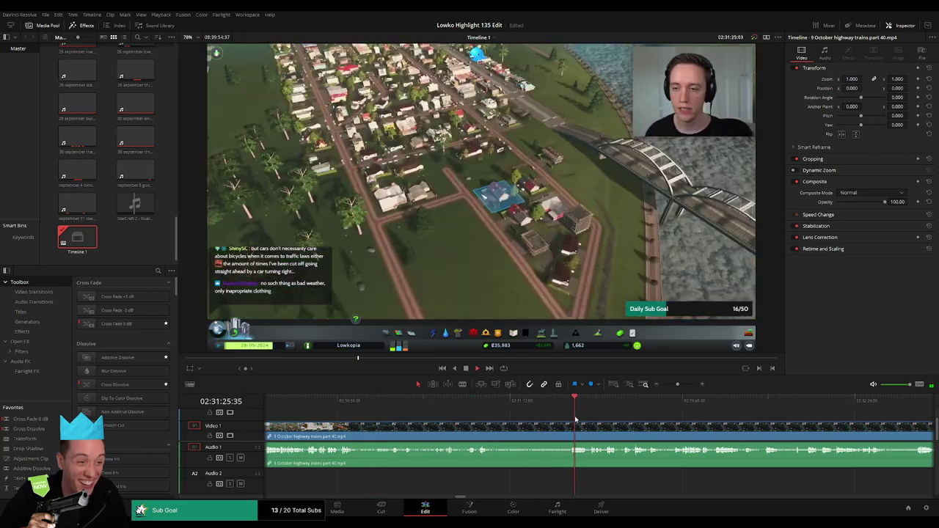
drag(633, 431, 405, 416)
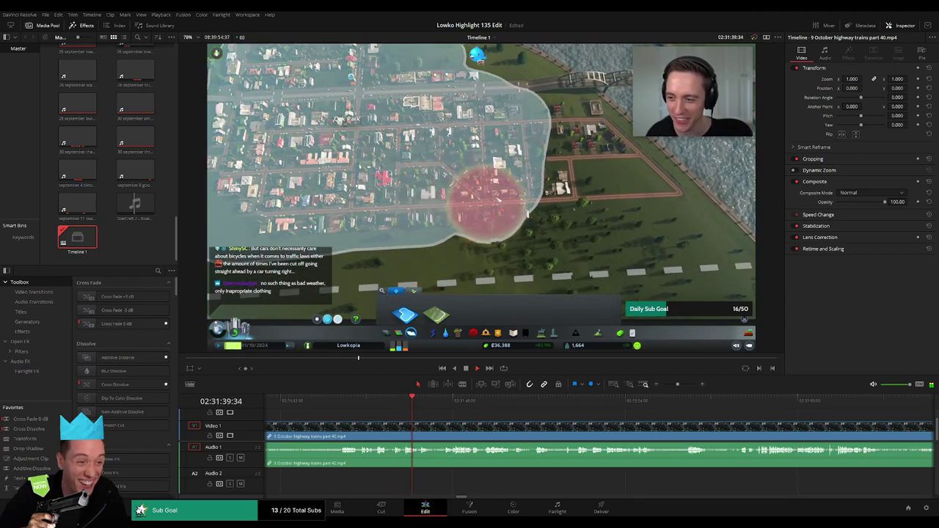
drag(437, 420, 330, 430)
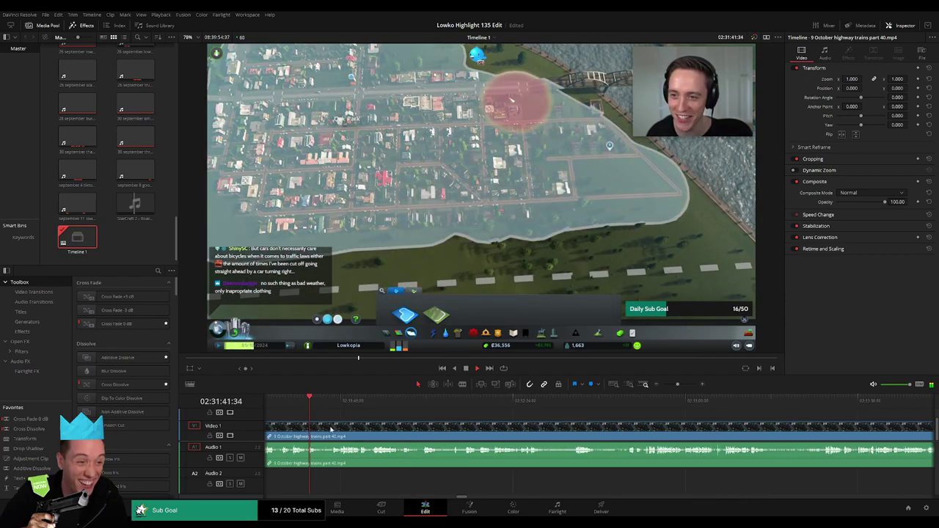
click(330, 429)
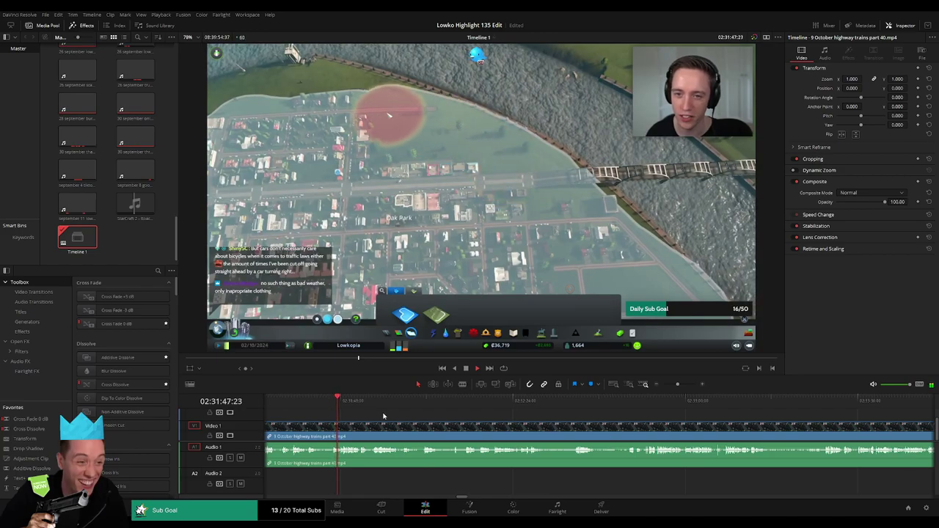
click(474, 400)
drag(544, 413, 444, 412)
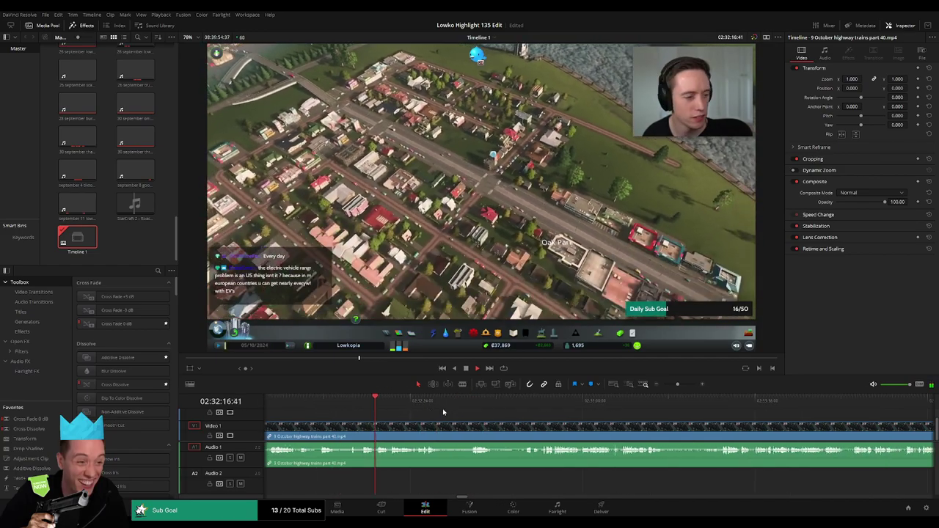
click(527, 410)
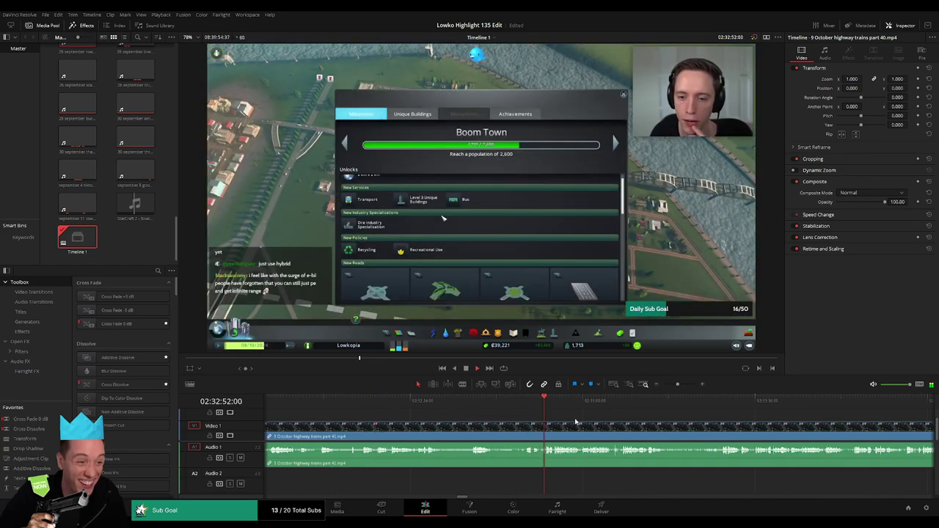
Step: Review the footage from the Boom Town milestone window through the paused city overview for a usable starting point
scroll(439, 412, right, 3)
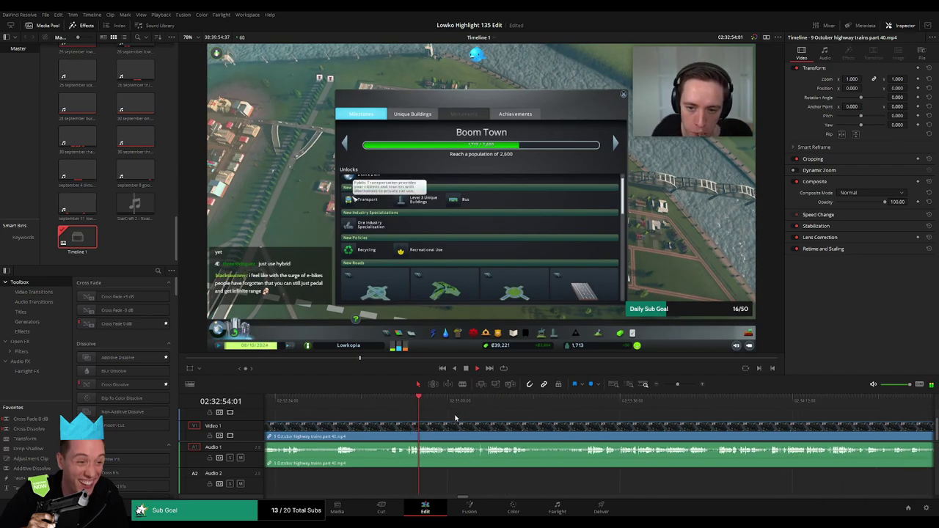
scroll(463, 418, right, 1)
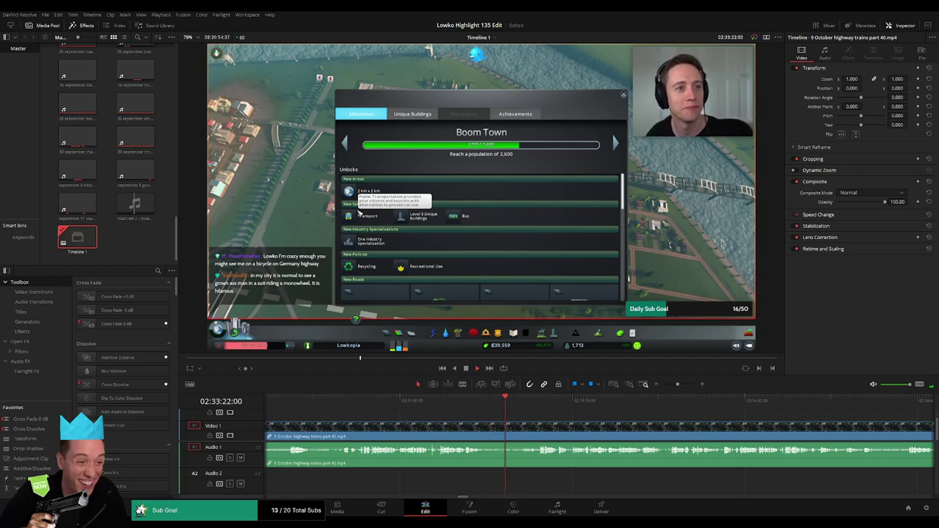
scroll(461, 419, right, 3)
drag(352, 402, 368, 402)
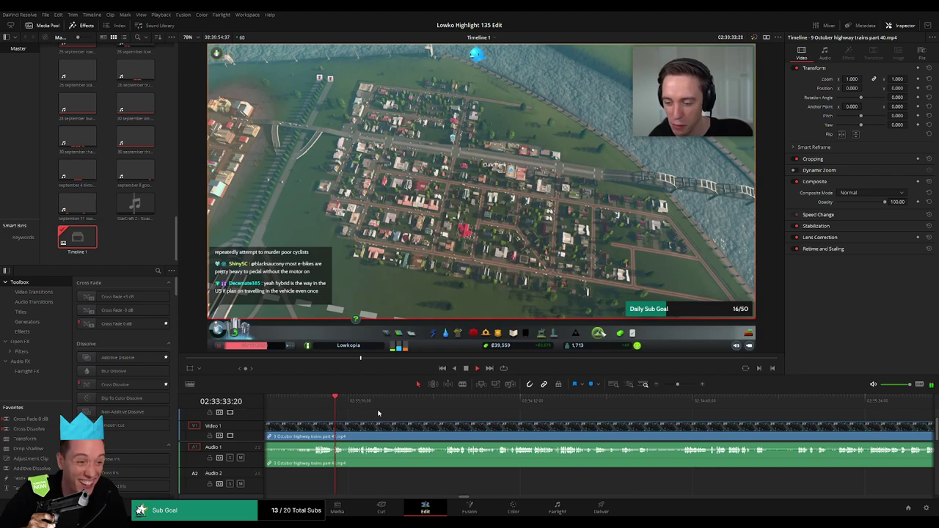
scroll(374, 413, right, 1)
click(336, 403)
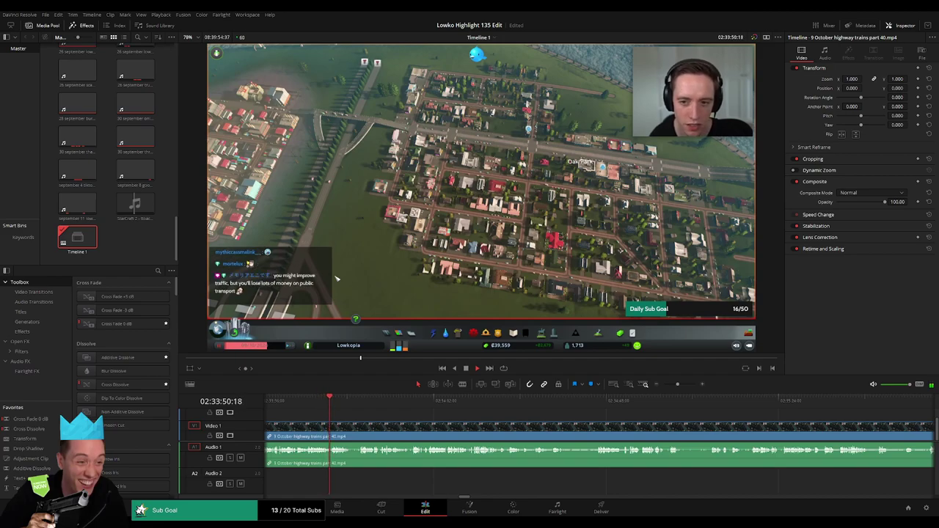
click(376, 401)
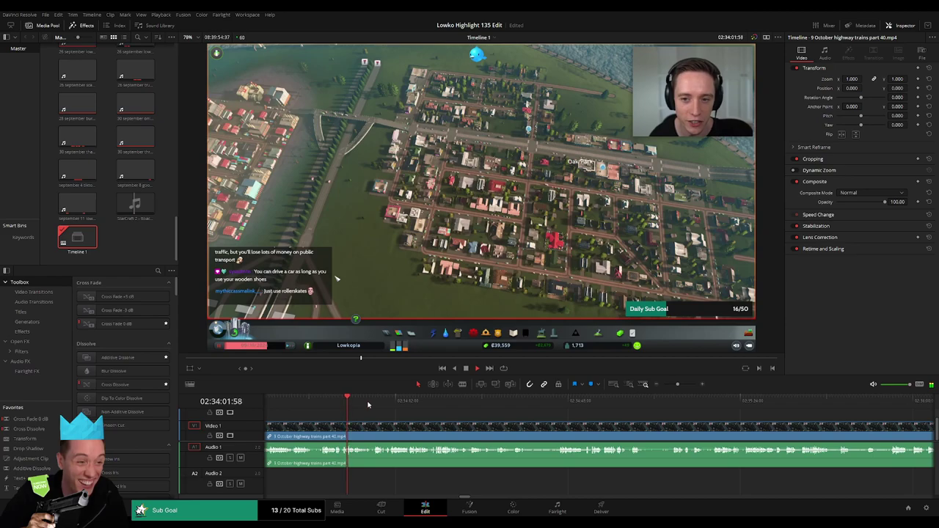
click(375, 402)
click(440, 408)
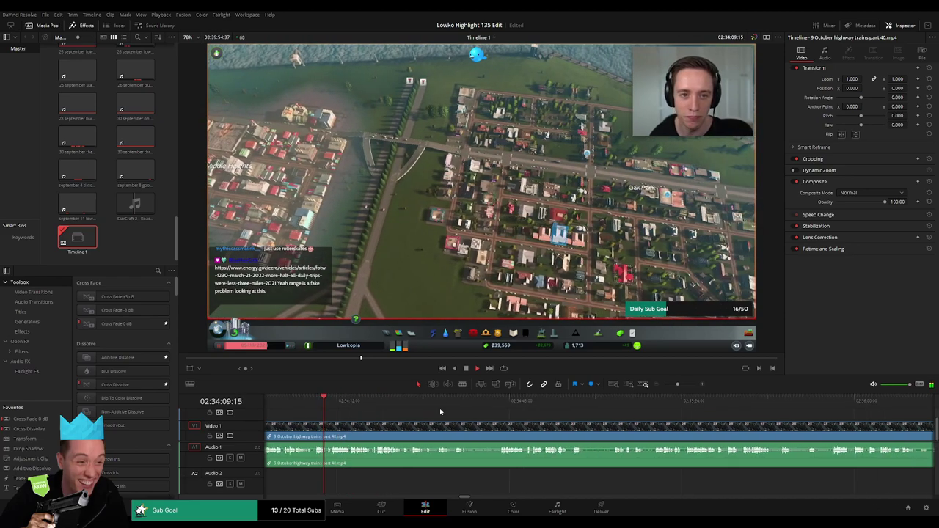
click(502, 403)
Step: Examine the footage from the daily trips article onward to the Not Just Bikes channel page
drag(654, 386, 673, 388)
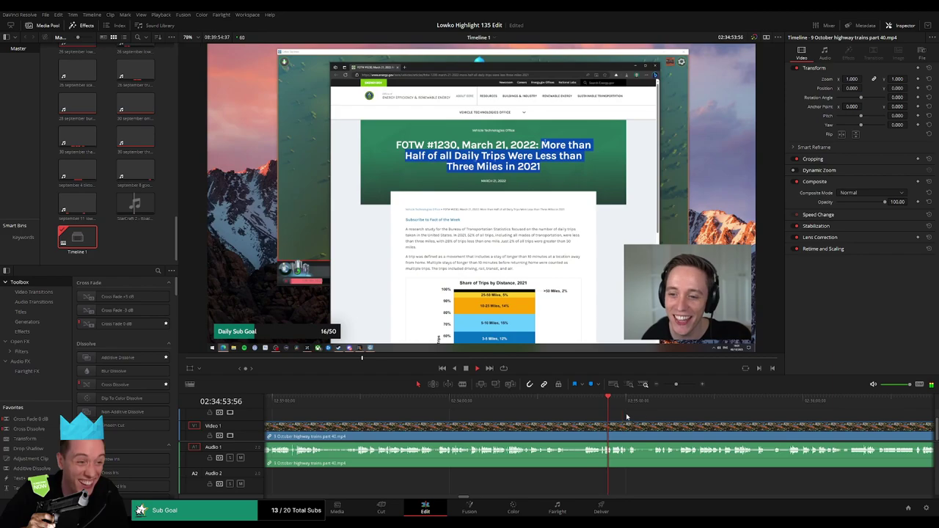
drag(630, 416, 461, 414)
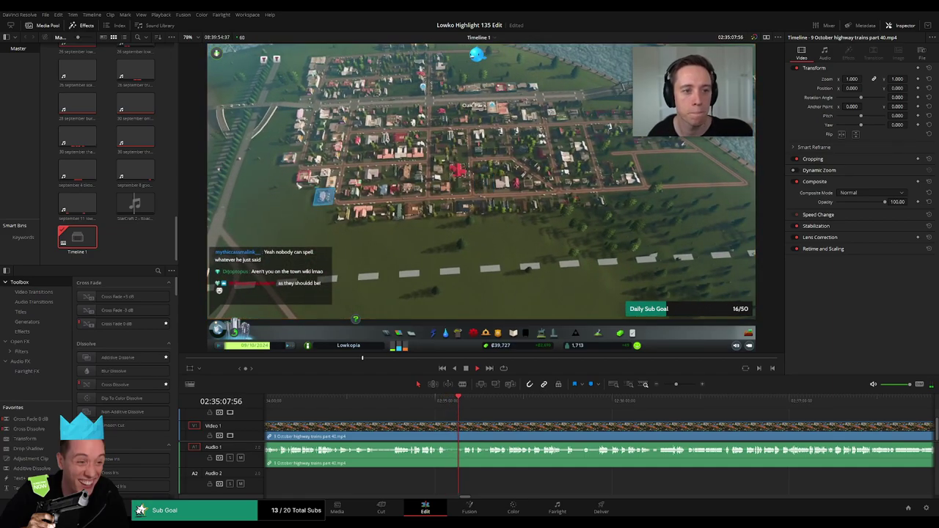
scroll(415, 427, right, 2)
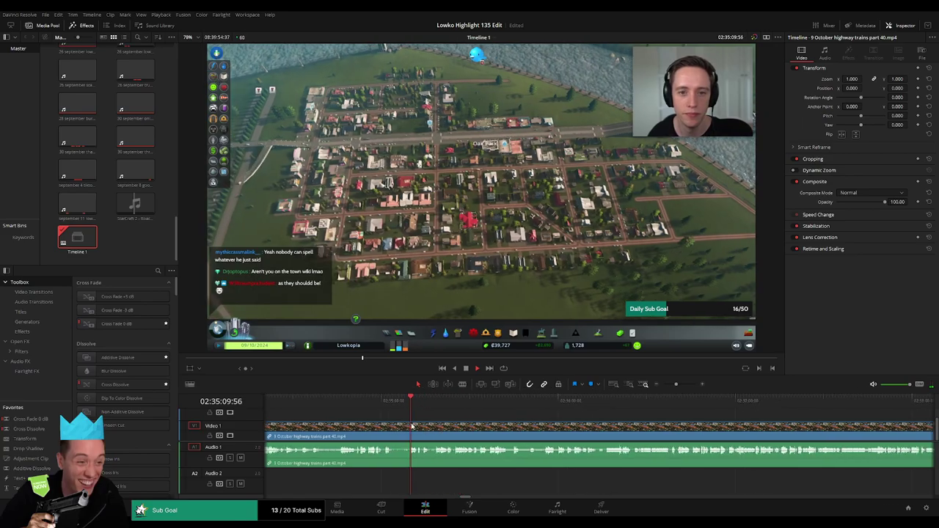
key(space)
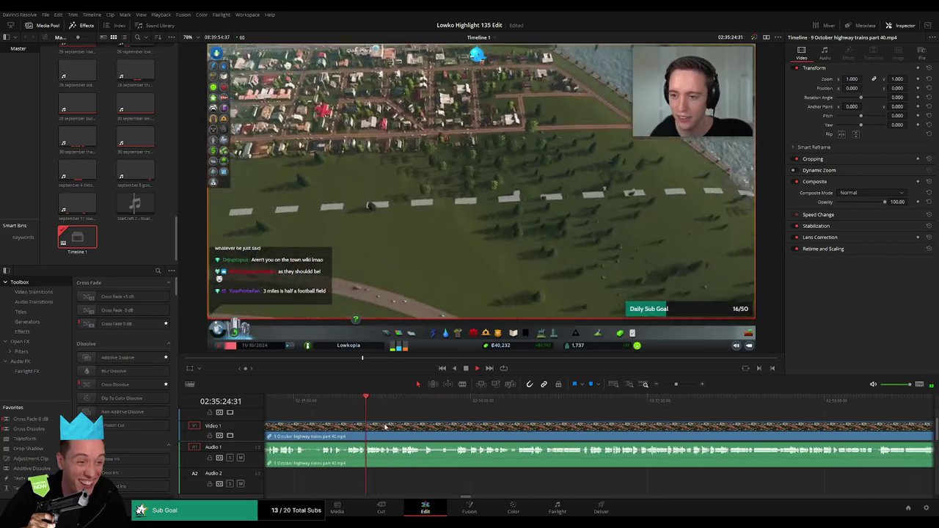
click(458, 404)
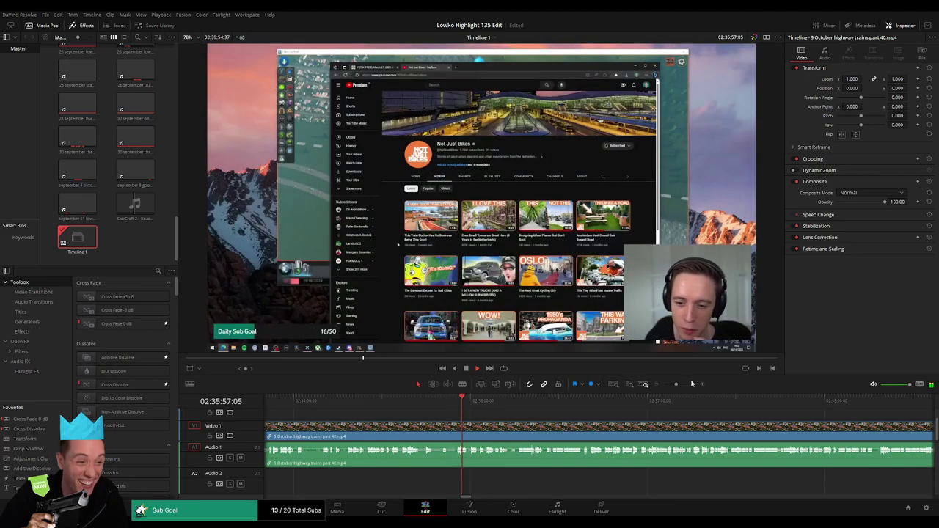
Step: Split the highway trains clip at 02:35:55:45, where the Not Just Bikes page appears, and ripple-delete the part before the cut
drag(676, 385, 682, 384)
click(481, 404)
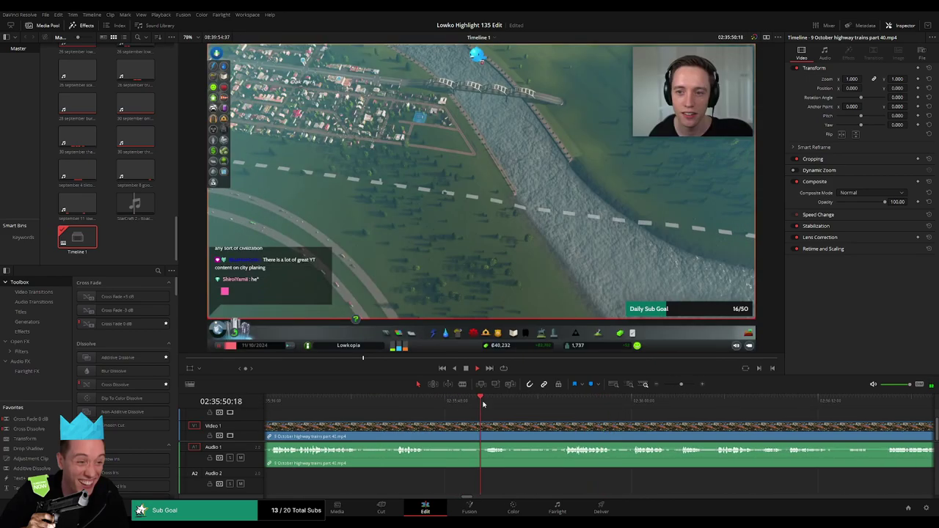
click(551, 405)
key(space)
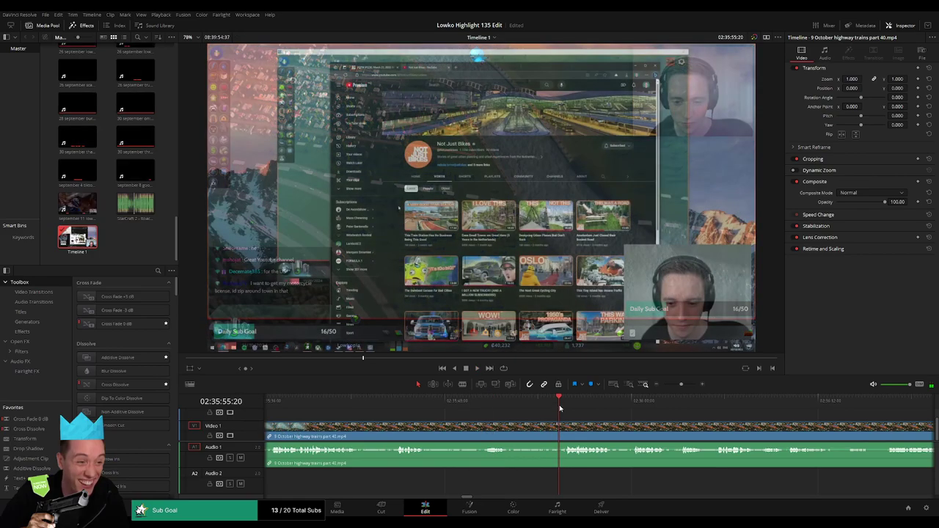
key(space)
key(space)
key(b)
click(566, 429)
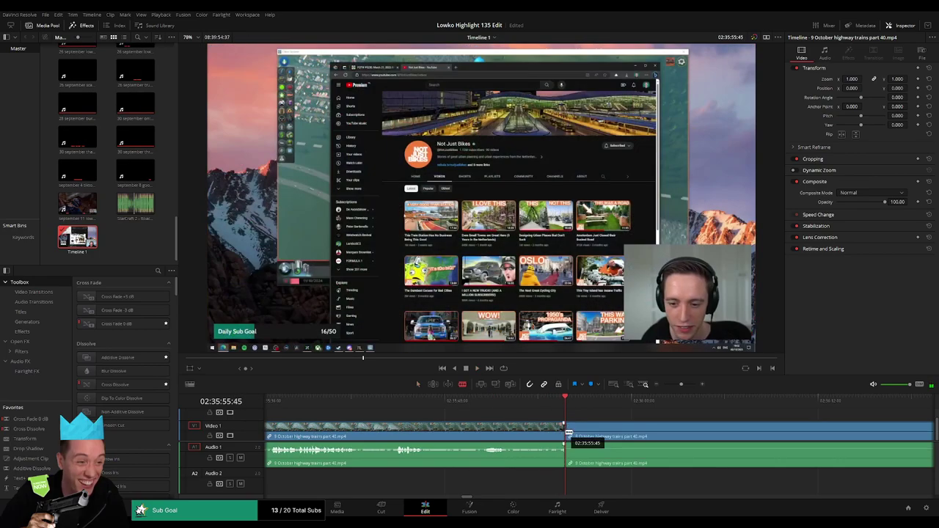
key(a)
click(552, 435)
key(Delete)
key(space)
Step: Cut a short quiet section out of the highway trains clip from about 02:29:54, closing the gap
scroll(538, 426, right, 5)
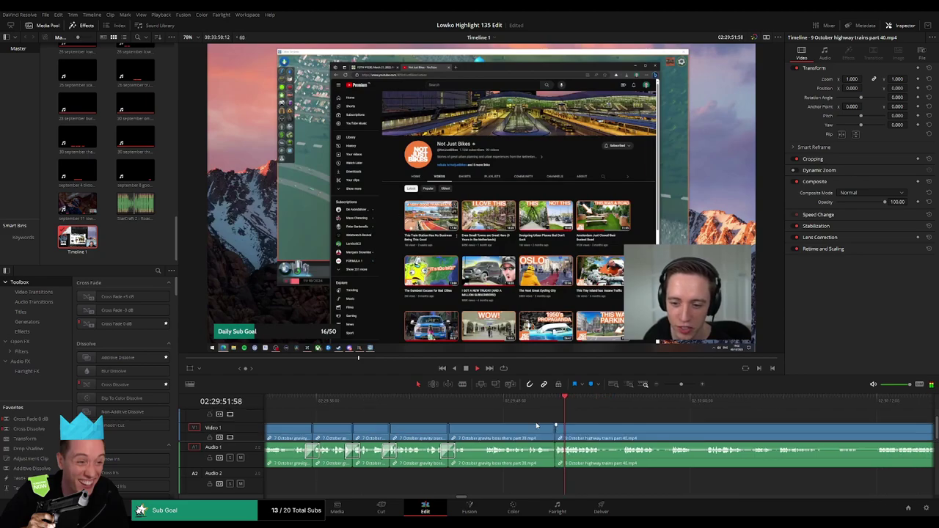
drag(491, 427, 422, 419)
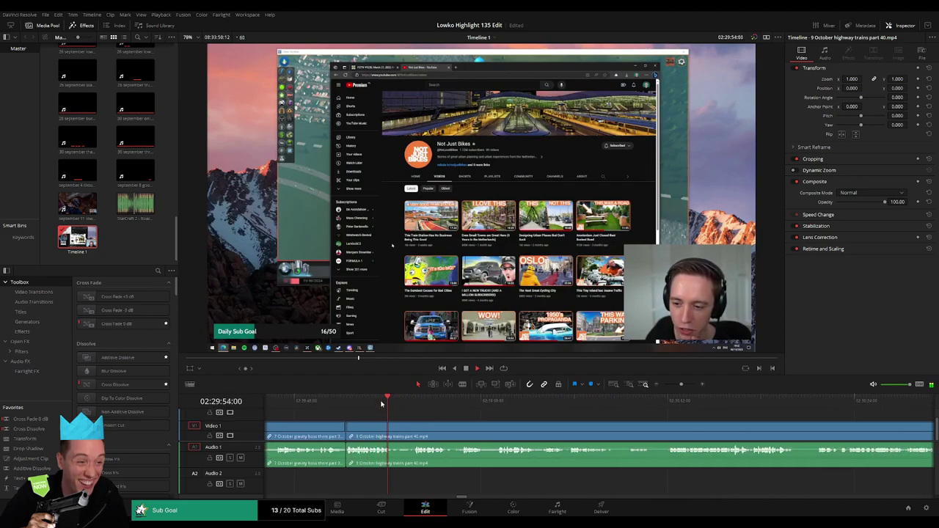
key(b)
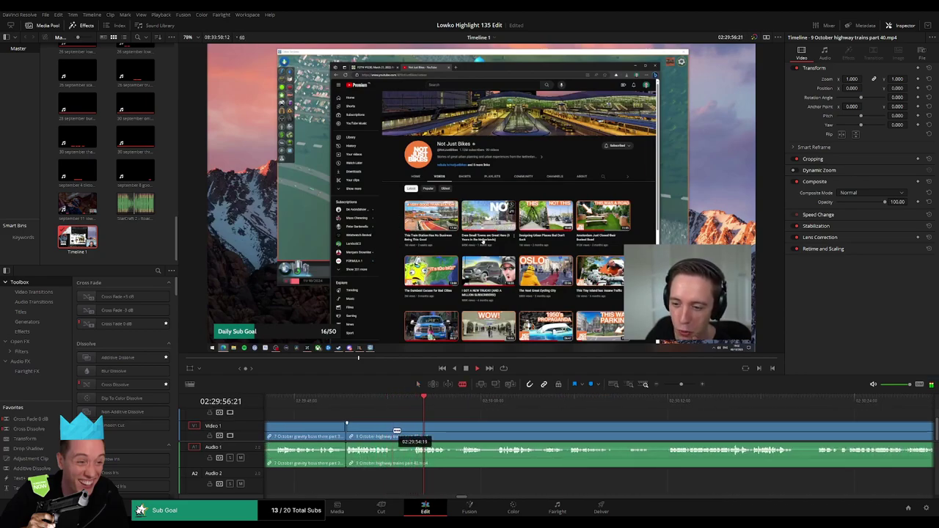
click(393, 431)
click(414, 431)
key(a)
click(405, 431)
key(Delete)
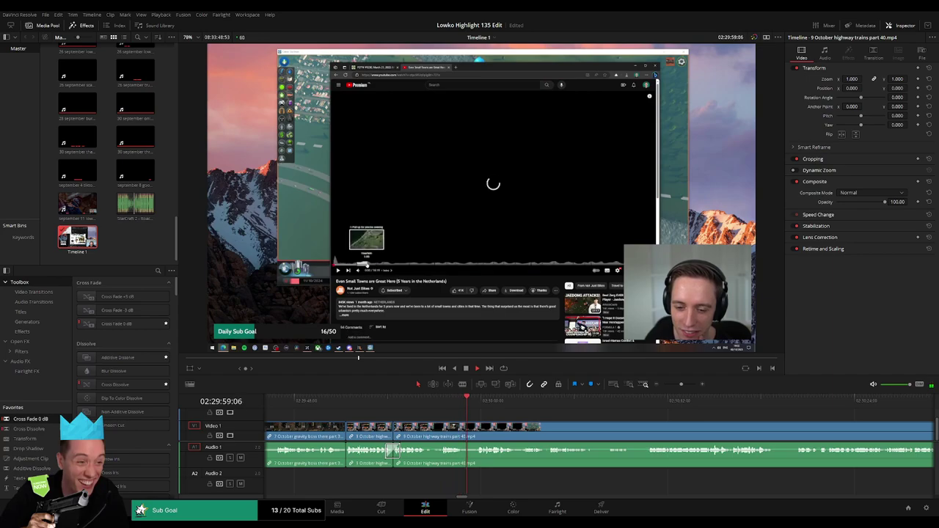
Step: Cut out and ripple-delete the short quiet section near the beginning of the full-screen street video
scroll(395, 413, right, 3)
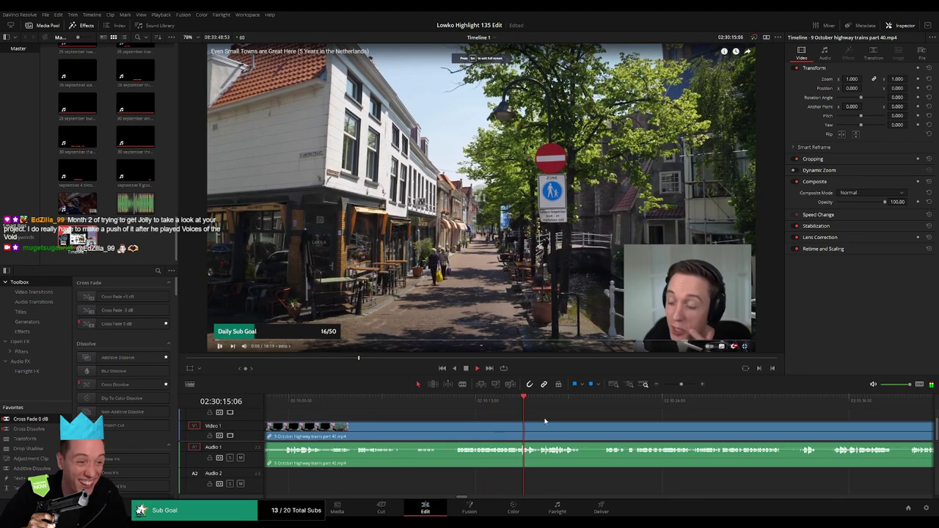
key(b)
click(417, 432)
click(439, 430)
key(a)
click(430, 436)
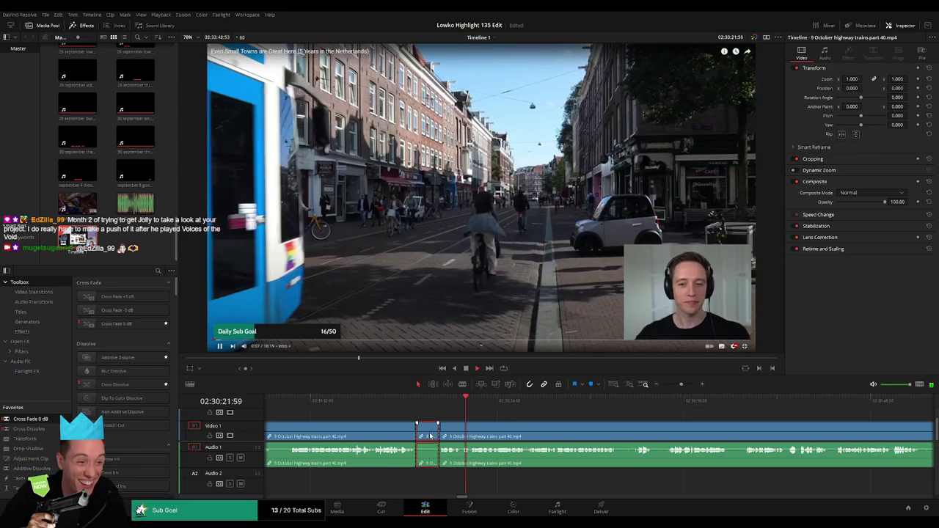
key(Delete)
Step: Remove the short silent section between about 02:30:30 and 02:30:31, where the street video is paused, closing the gap
scroll(409, 416, right, 4)
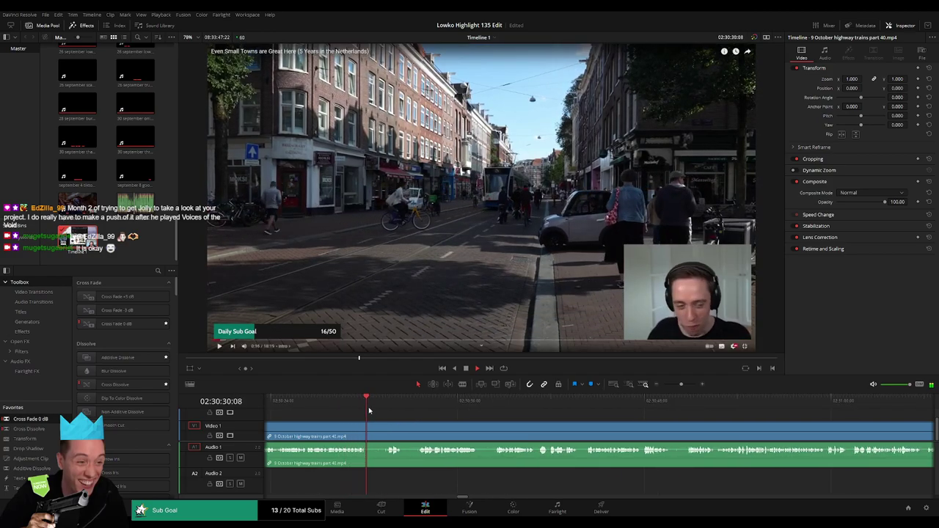
key(b)
click(369, 429)
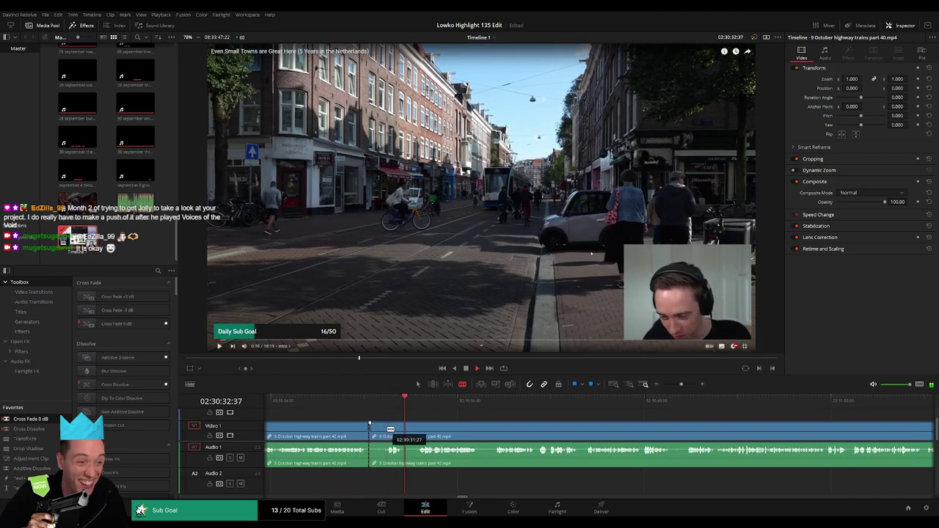
click(387, 429)
key(Delete)
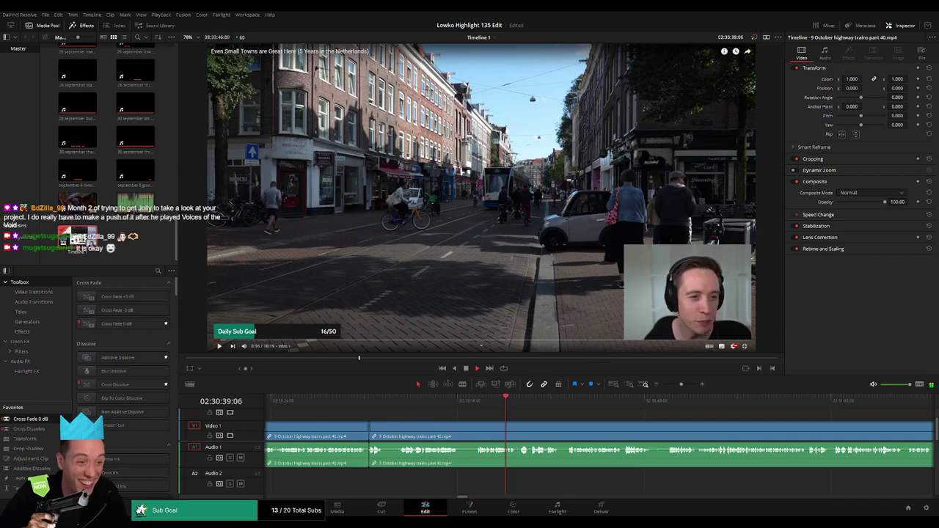
Step: Cut out the short quiet section between about 02:30:36 and 02:30:37 and ripple-delete it
drag(539, 421, 445, 419)
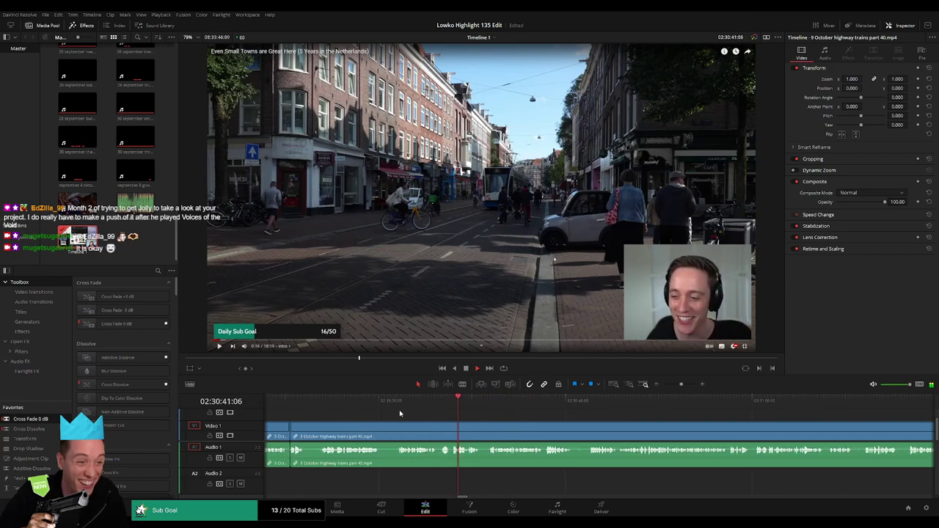
key(b)
click(382, 432)
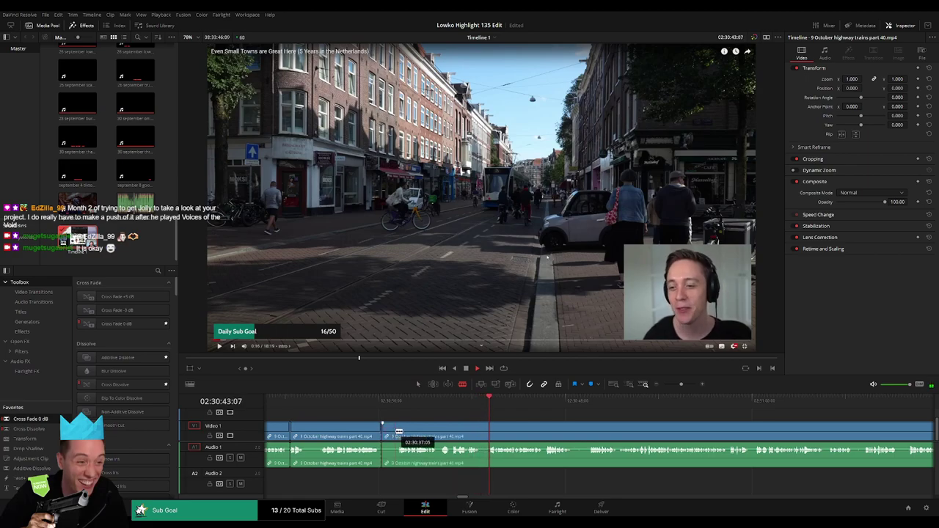
click(397, 433)
key(a)
key(Delete)
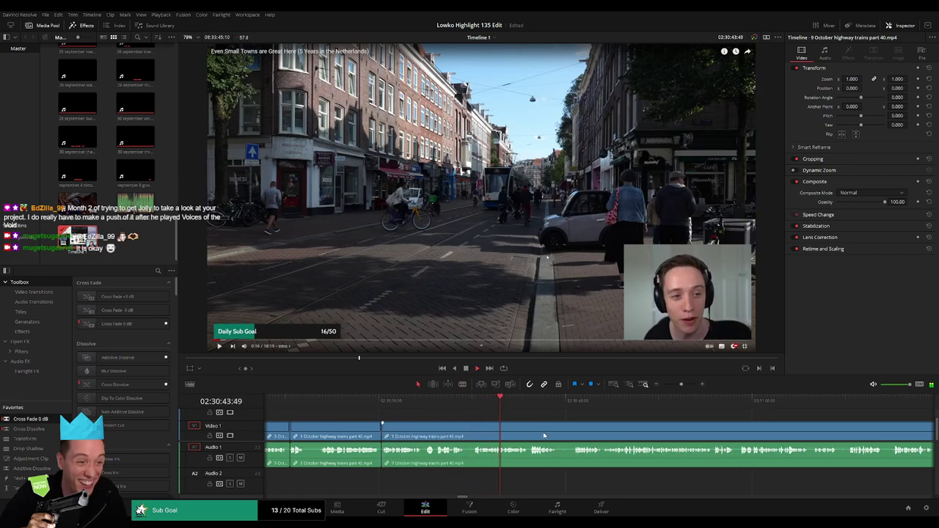
Step: Split the highway trains clip at 02:30:47:38 and about 02:30:48, and ripple-delete the quiet piece between the cuts
drag(544, 436, 389, 426)
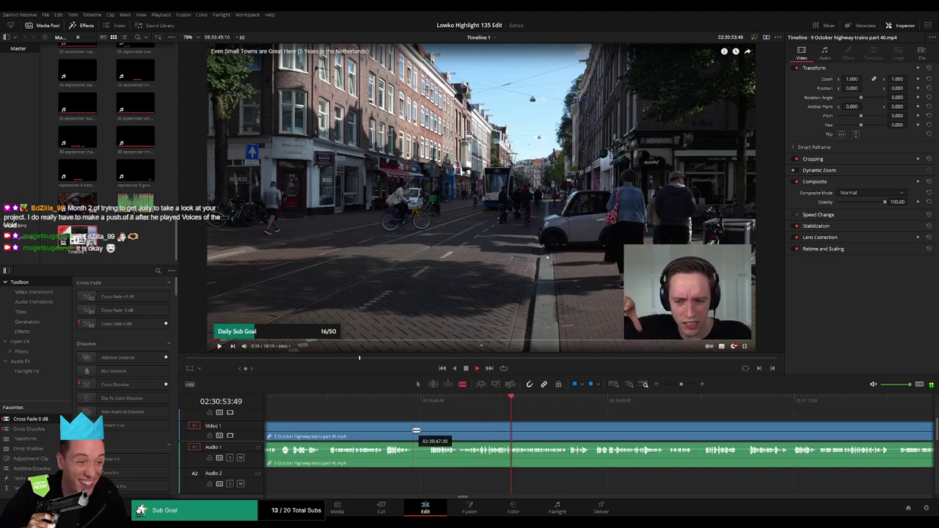
click(415, 431)
click(426, 431)
key(a)
click(423, 434)
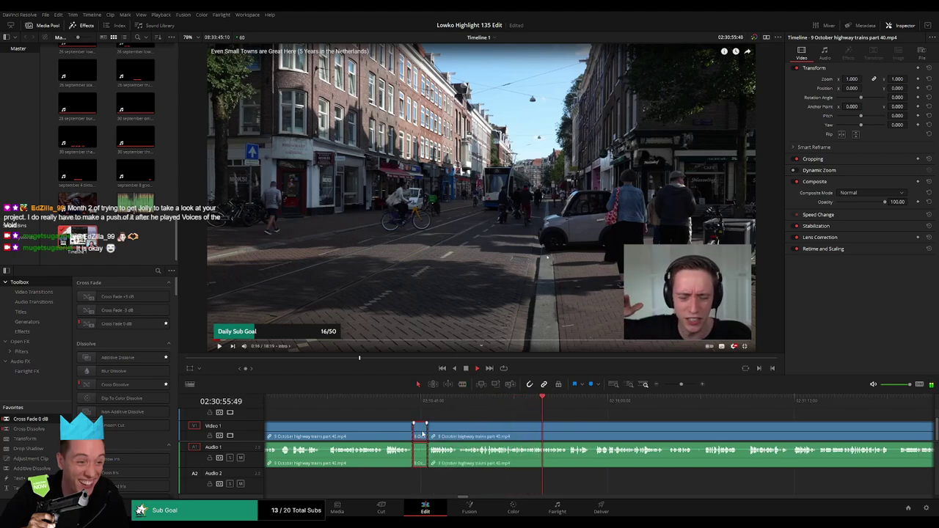
key(BackSpace)
click(422, 434)
key(BackSpace)
Step: Remove the brief quiet section around 02:31:07, just before the paused street video resumes, closing the gap
drag(587, 427, 397, 422)
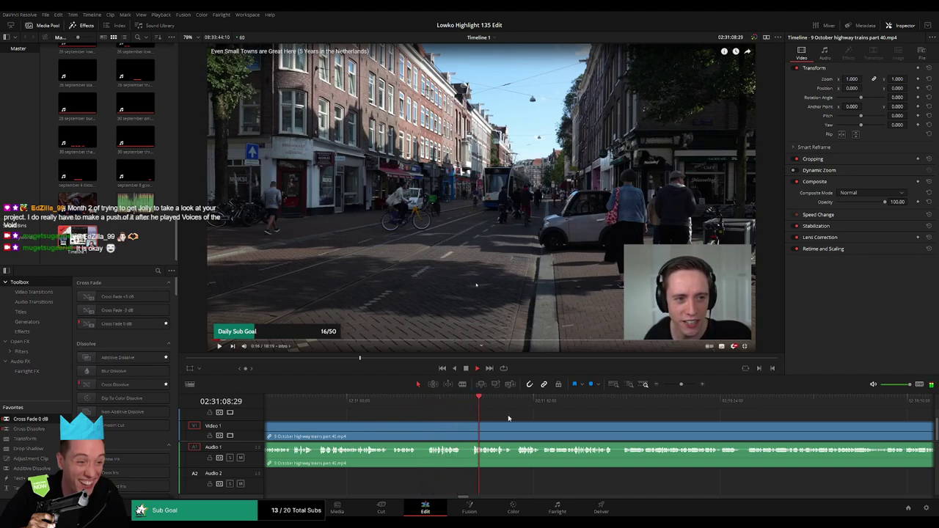
click(466, 431)
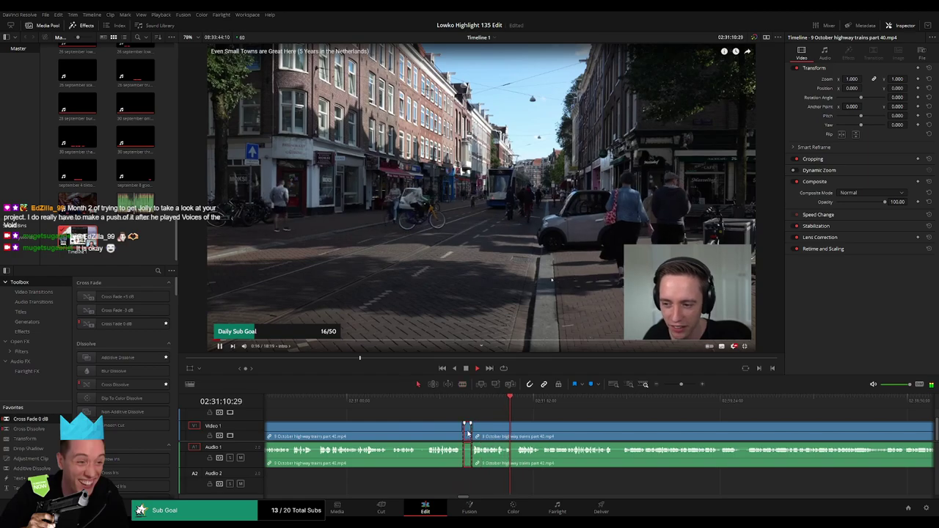
key(a)
key(Delete)
Step: Cut out the short quiet section between about 02:31:04 and 02:31:05, closing the gap
click(419, 435)
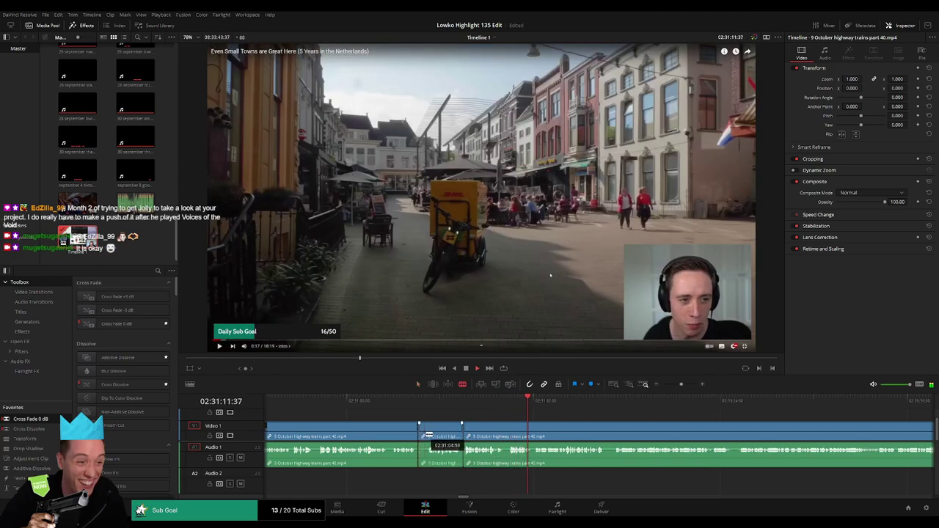
click(428, 435)
key(a)
click(423, 437)
key(Delete)
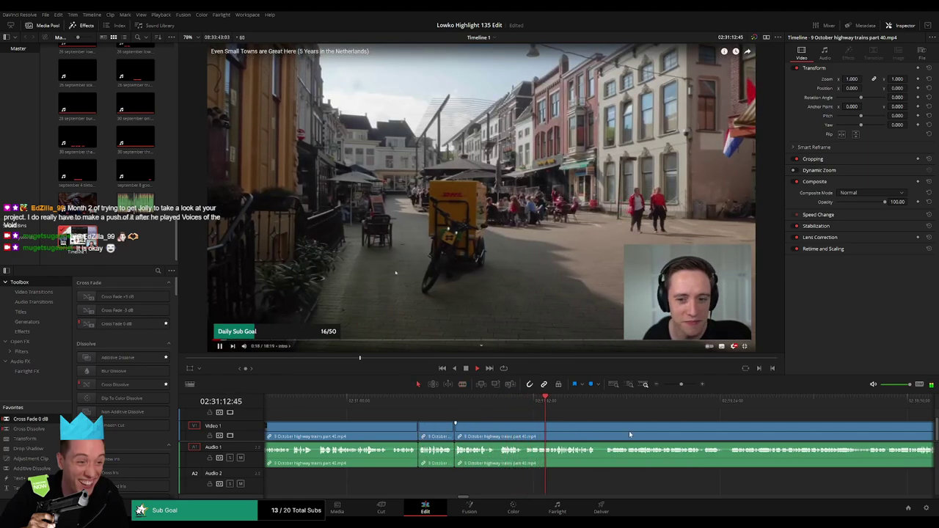
Step: Review the footage up to the paused bike path video and ripple-delete the short quiet section ending at about 02:31:51
drag(628, 431, 436, 422)
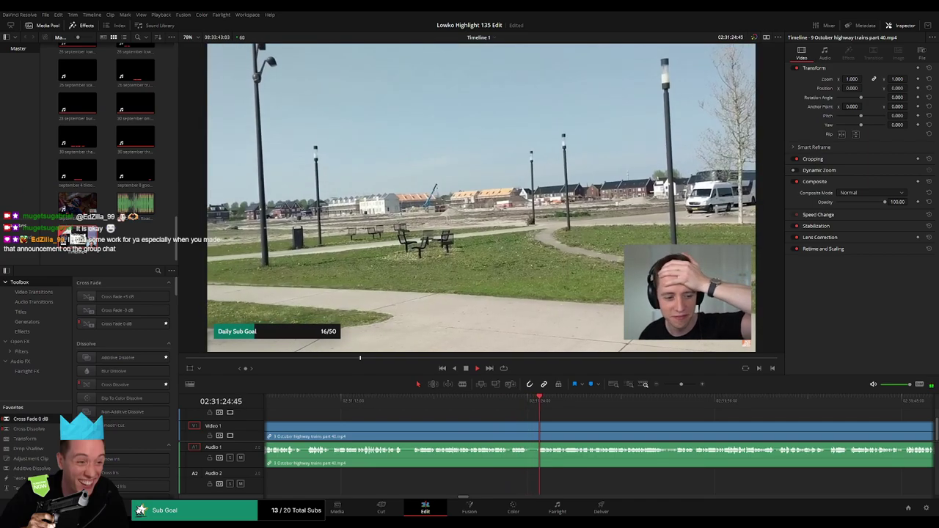
drag(585, 419, 429, 415)
scroll(441, 424, down, 2)
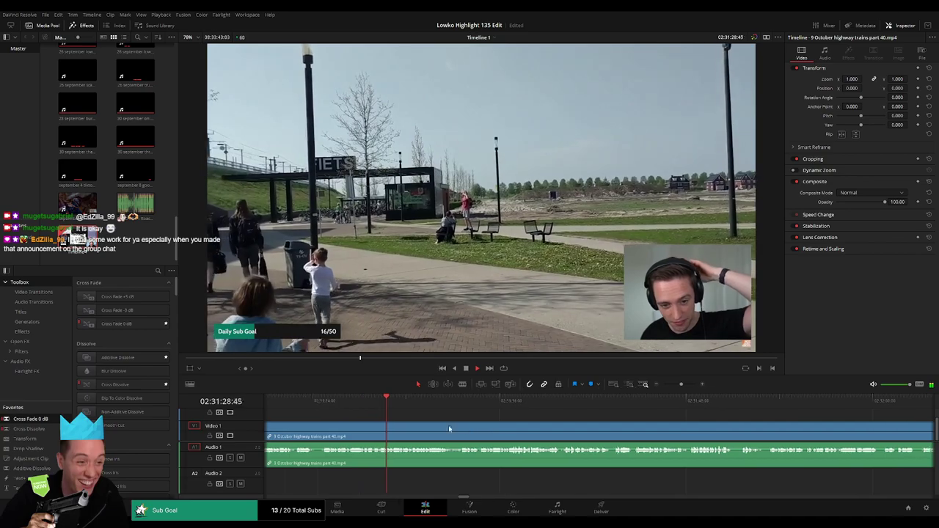
scroll(448, 425, down, 3)
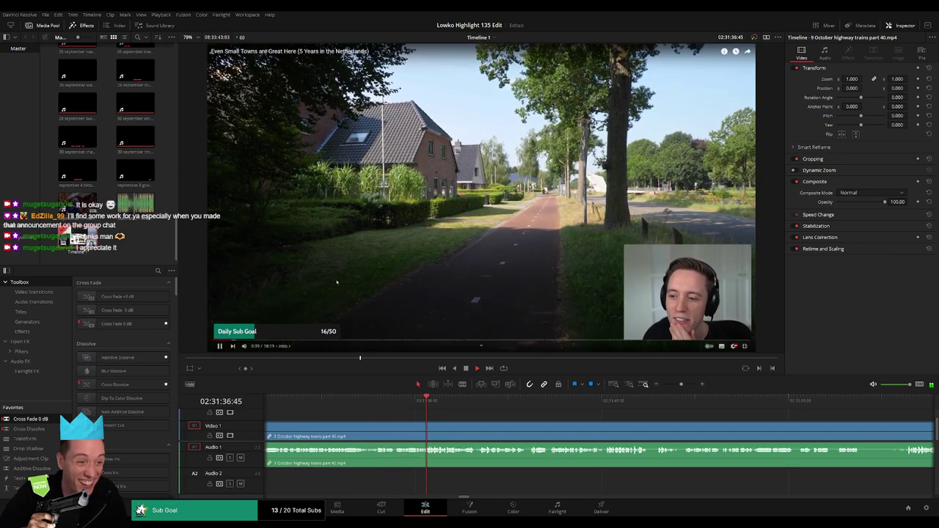
scroll(440, 416, right, 2)
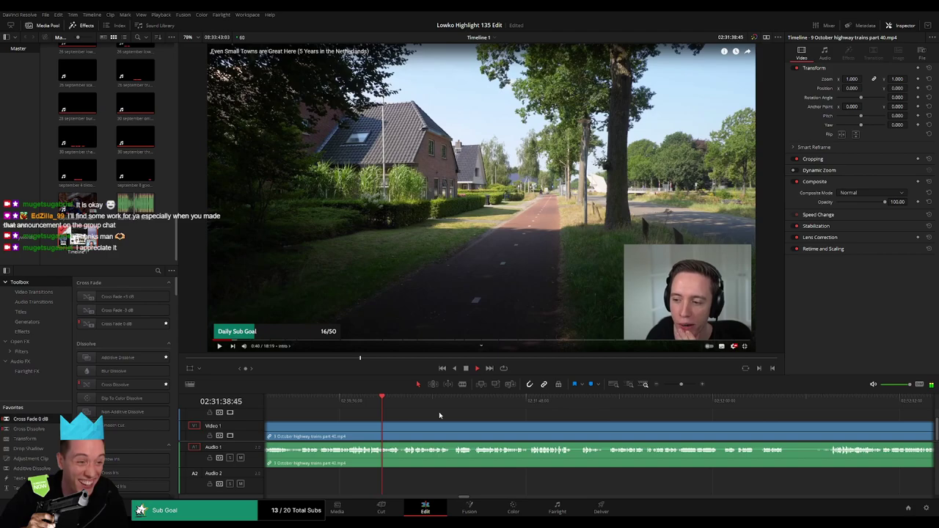
scroll(455, 420, right, 2)
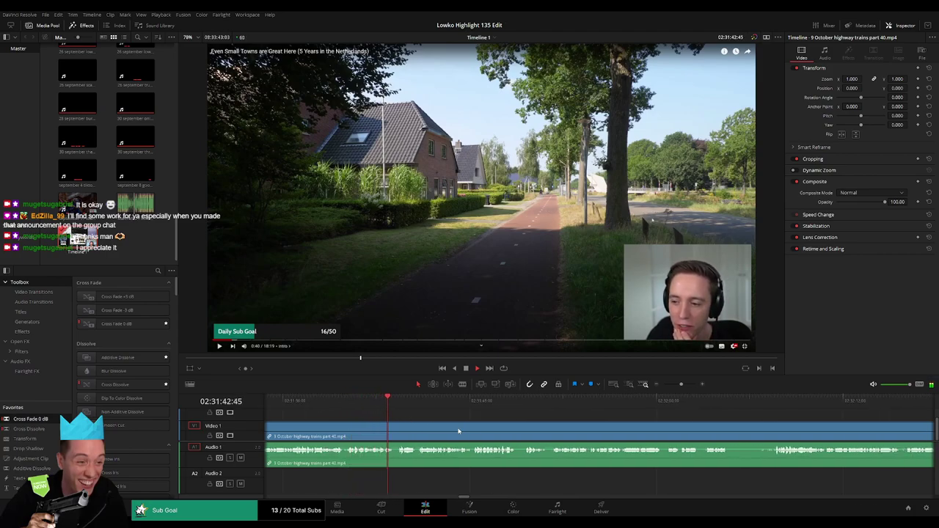
scroll(440, 429, right, 3)
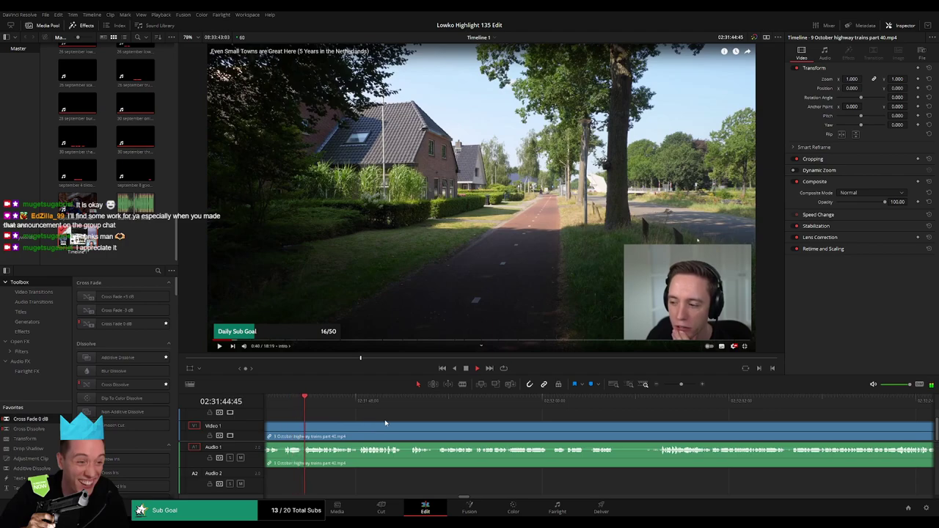
scroll(379, 421, right, 1)
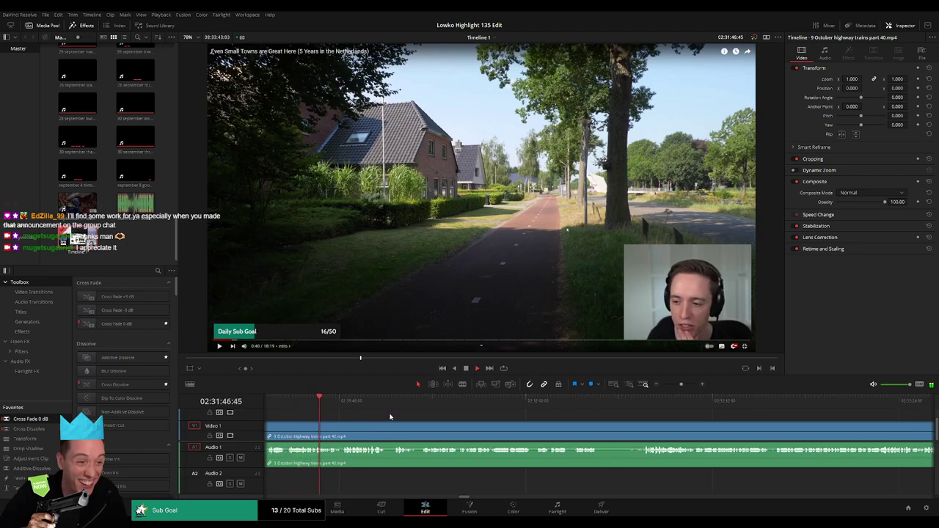
scroll(385, 416, right, 1)
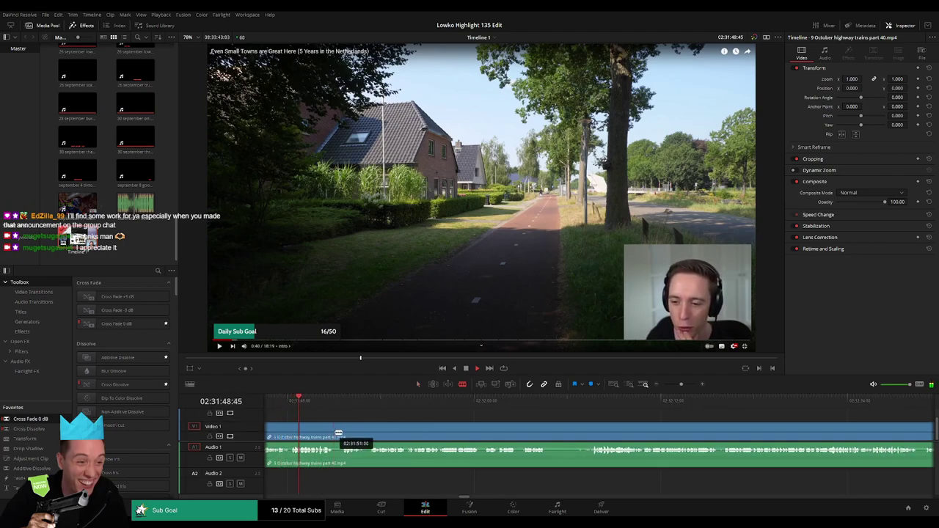
click(338, 433)
key(a)
key(Delete)
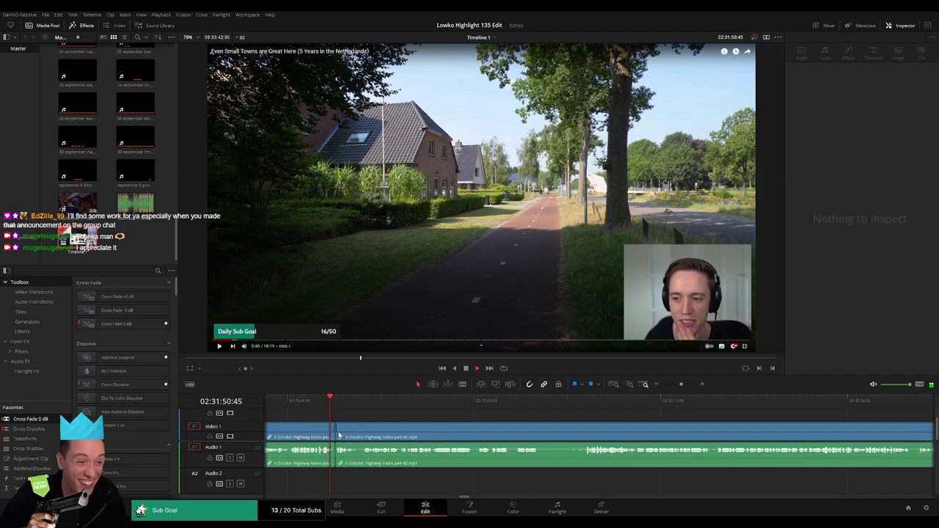
Step: Isolate a brief section during the Not Just Bikes title by splitting the clip at 02:32:09:39 and 02:32:09:55
scroll(425, 426, right, 1)
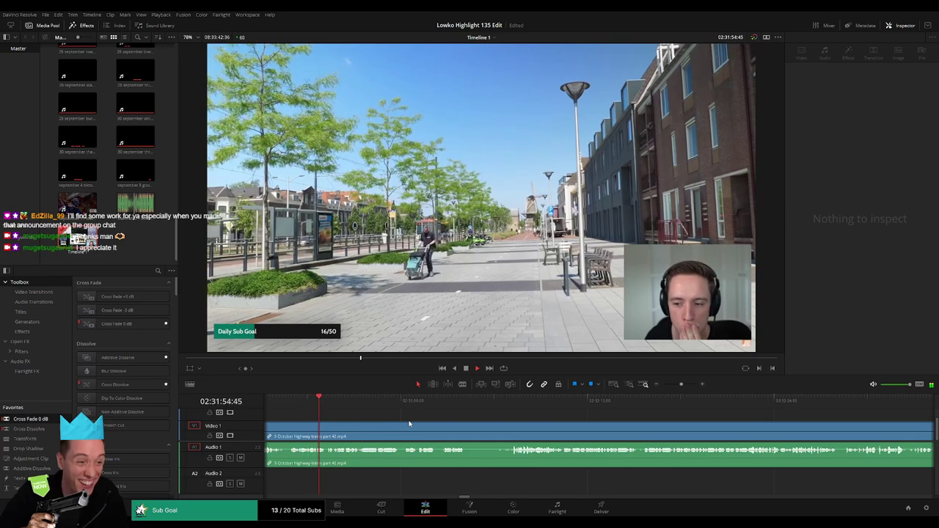
scroll(410, 428, right, 1)
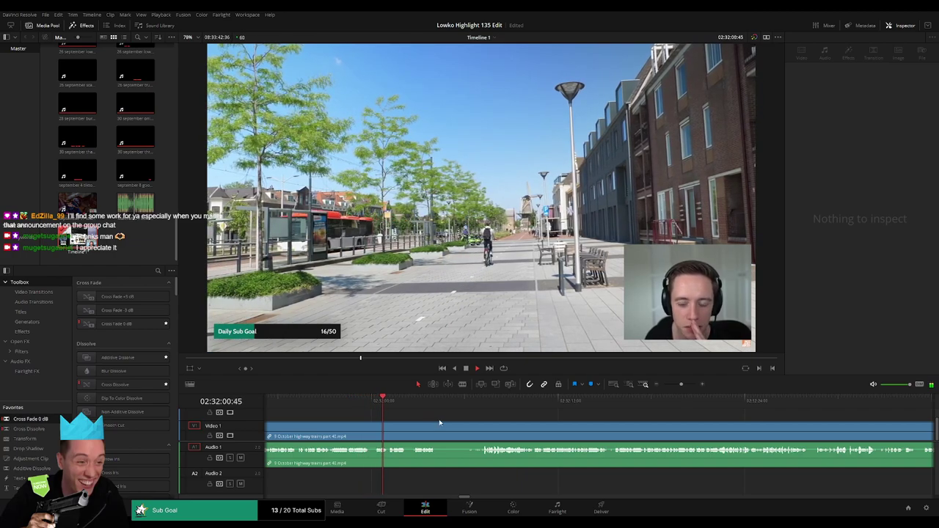
scroll(426, 422, right, 1)
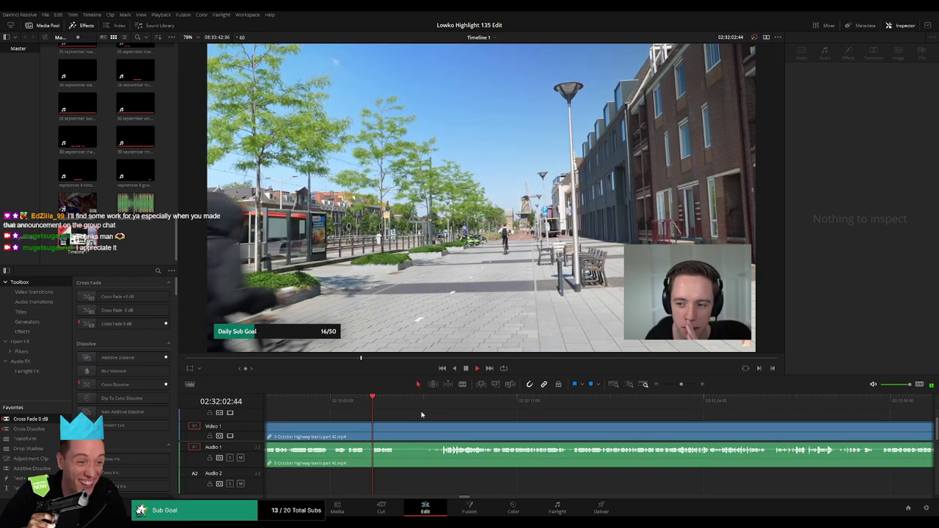
click(421, 407)
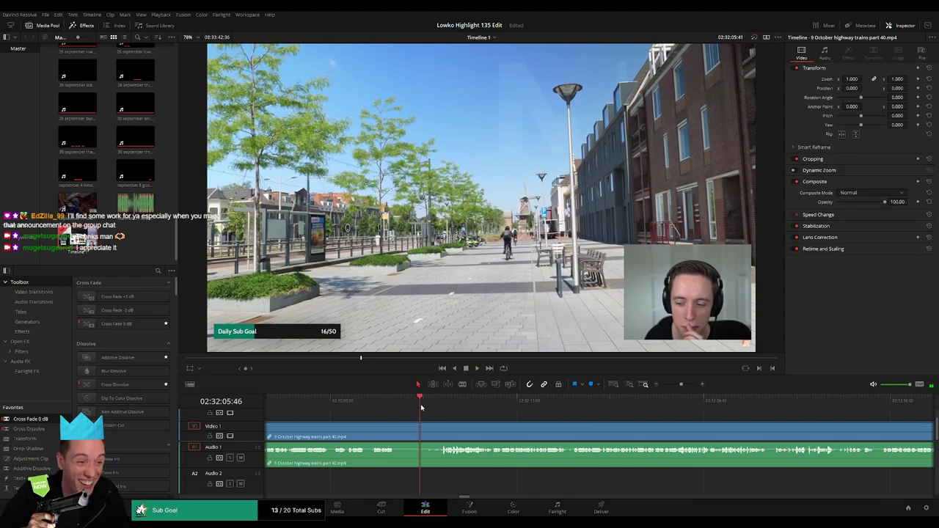
key(space)
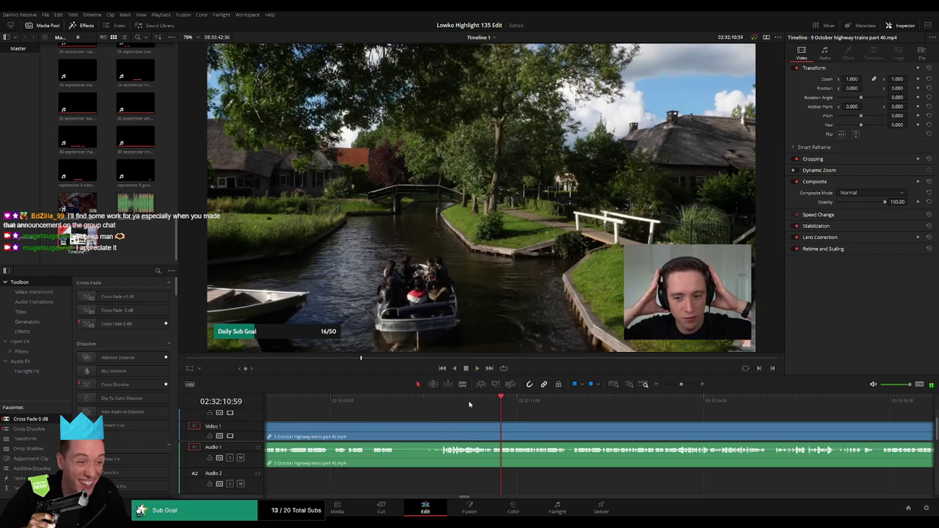
click(469, 403)
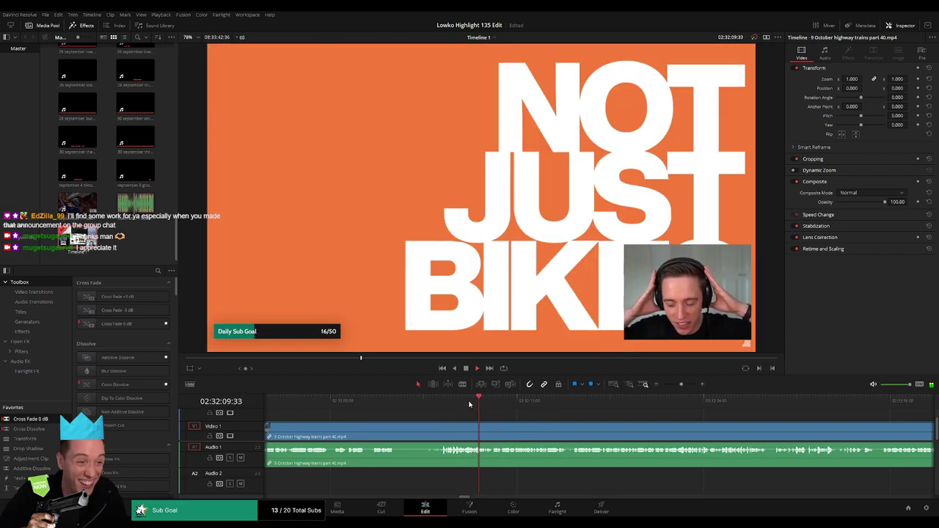
click(472, 402)
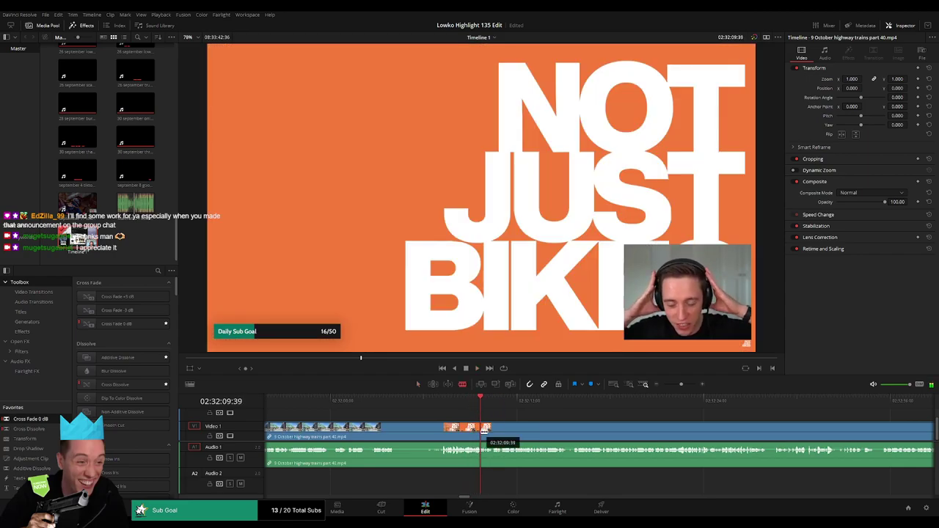
click(484, 431)
key(space)
key(space)
click(485, 431)
Step: Silence the isolated section's own audio and cover it with the StarCraft 2 - Roach Quotes sound on Audio 2 at volume -23.00
click(683, 385)
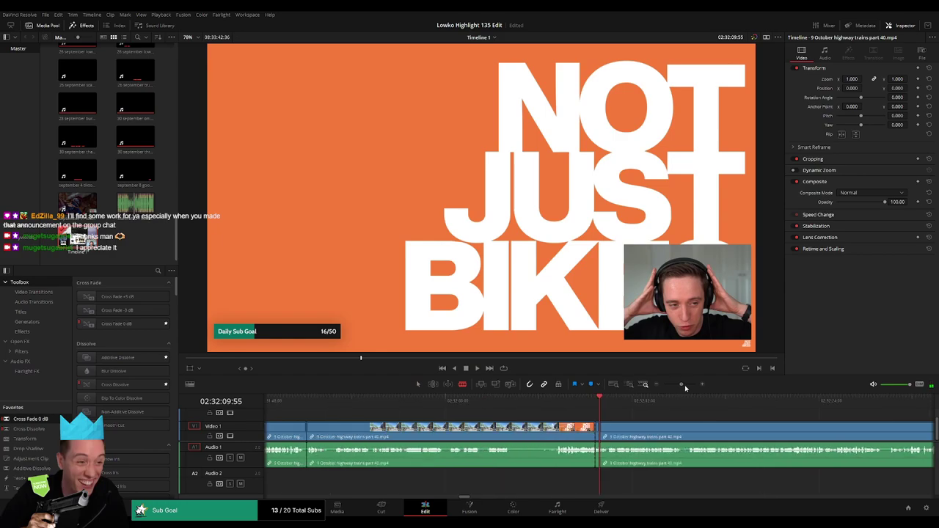
click(685, 386)
drag(590, 446, 596, 479)
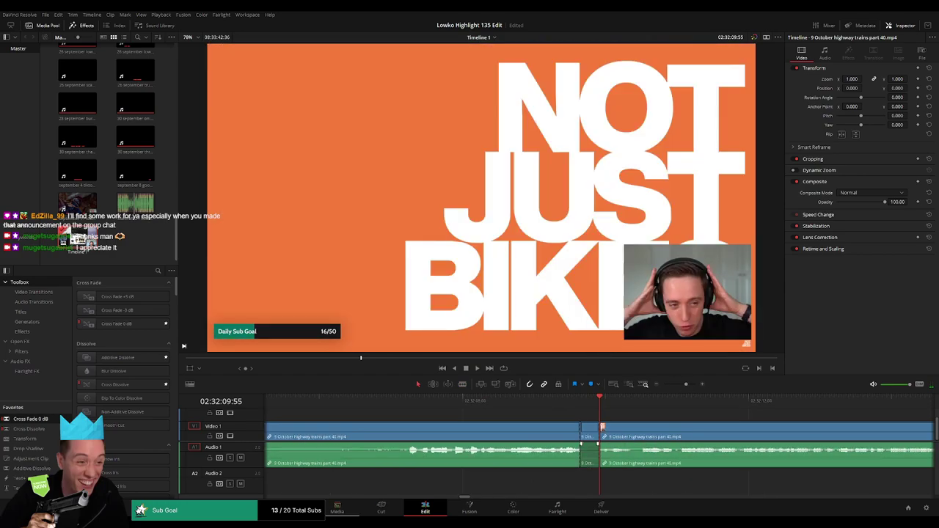
drag(135, 222, 606, 487)
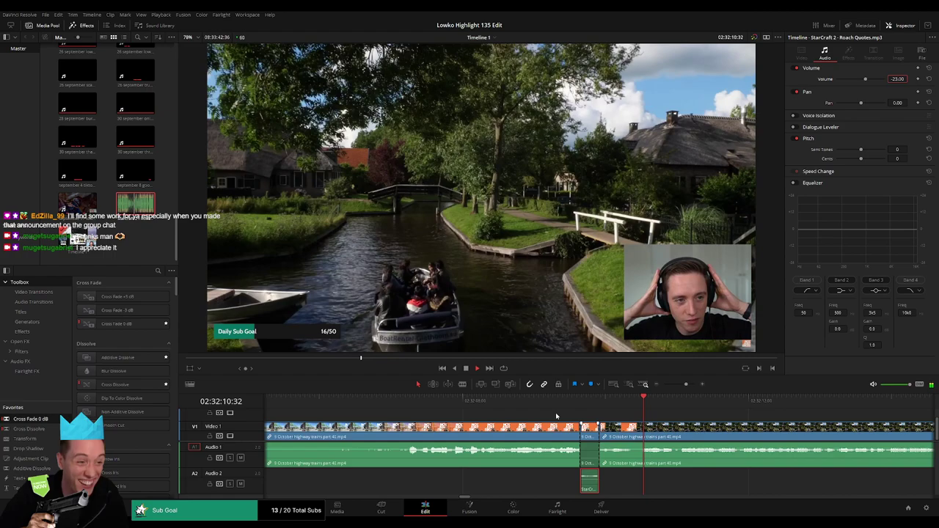
click(555, 403)
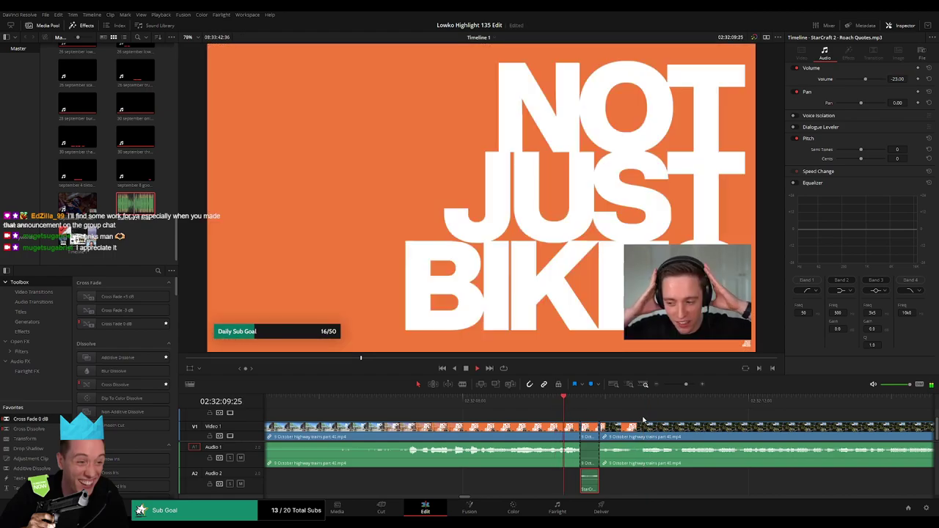
click(647, 419)
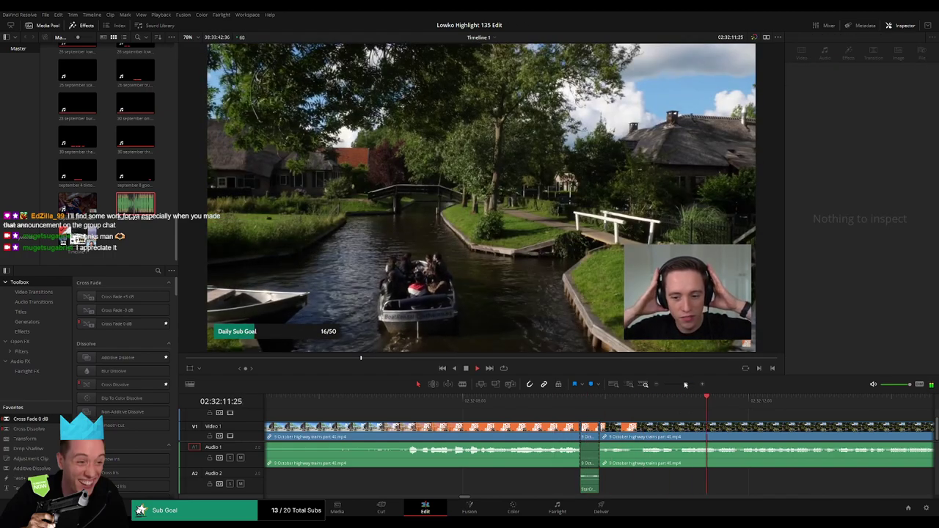
Step: Review the footage from about 02:32:11 to 02:34:27, checking the street scenes and the return to the city-building game for cuts
drag(647, 434, 443, 480)
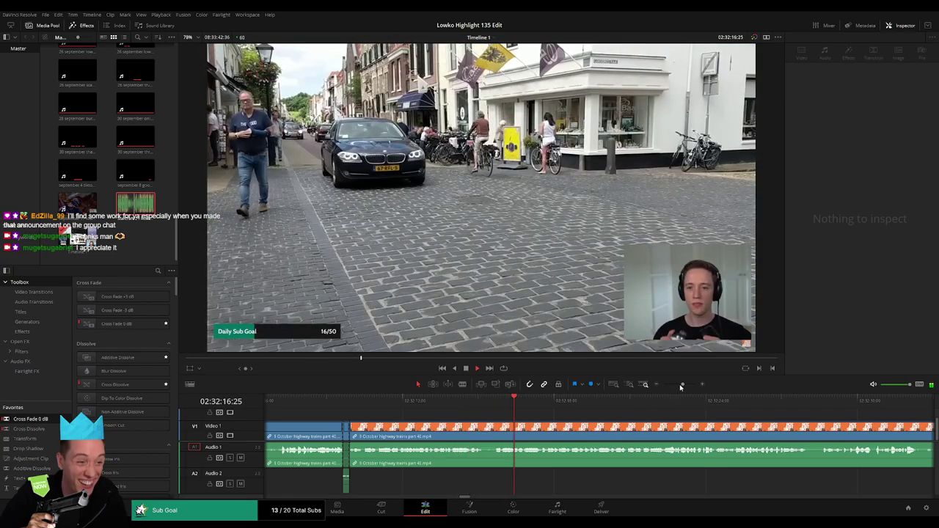
click(681, 385)
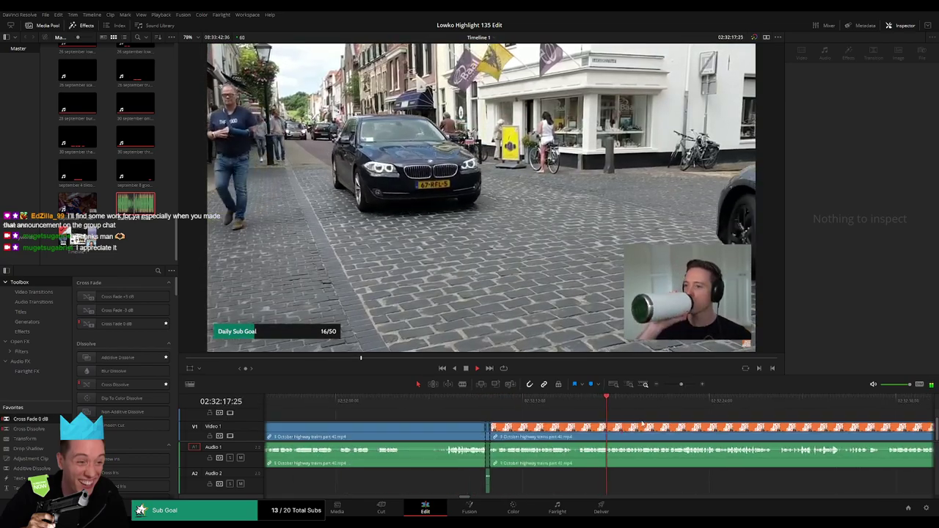
drag(674, 418, 465, 419)
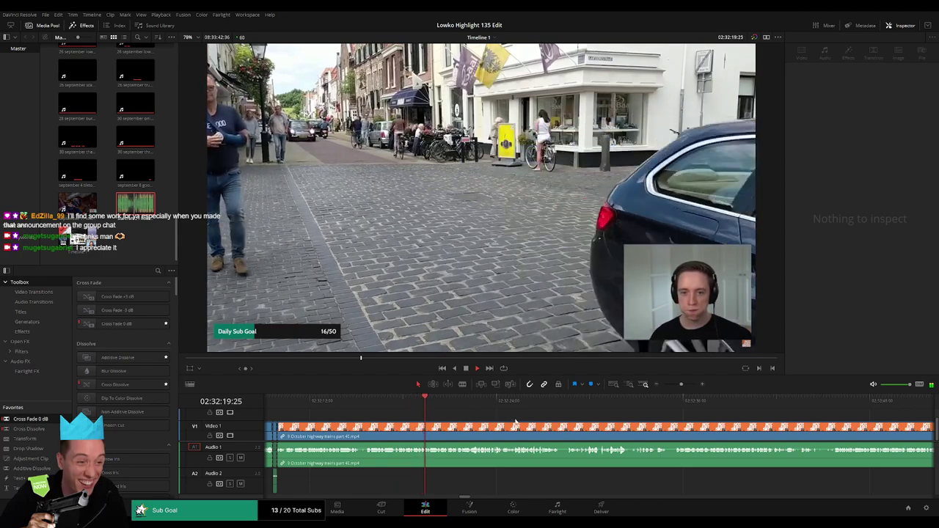
scroll(440, 420, right, 2)
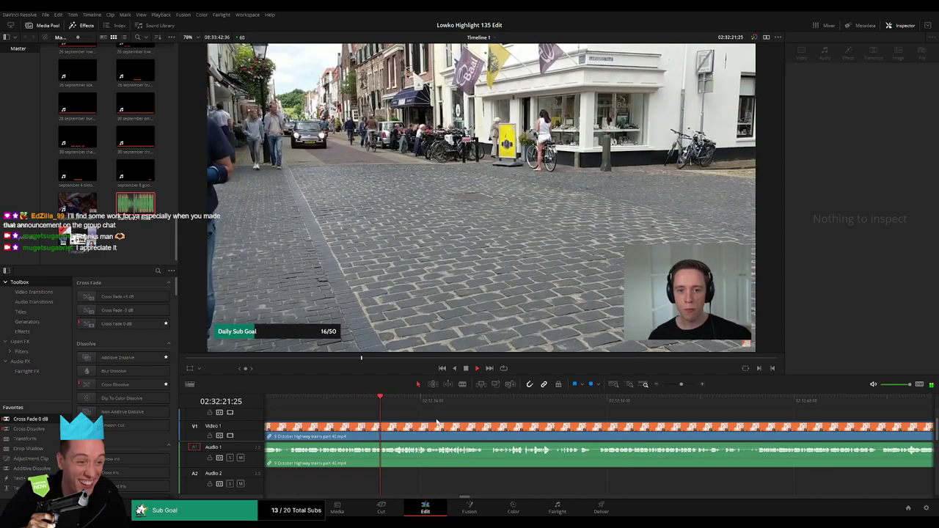
scroll(469, 424, right, 1)
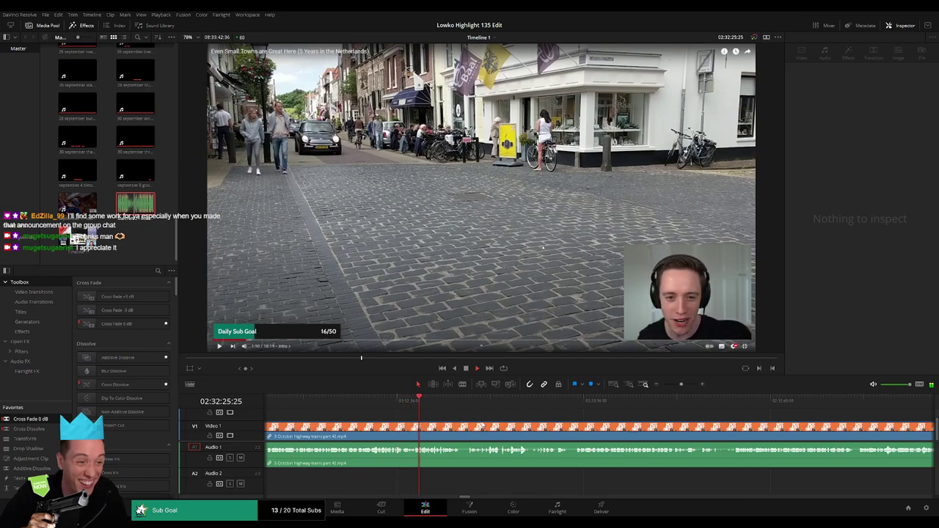
scroll(489, 428, right, 2)
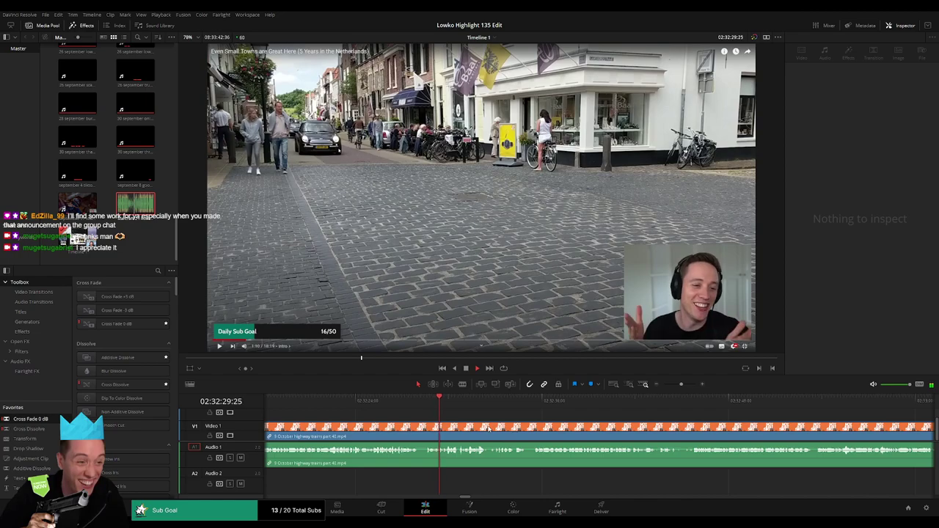
scroll(484, 428, right, 1)
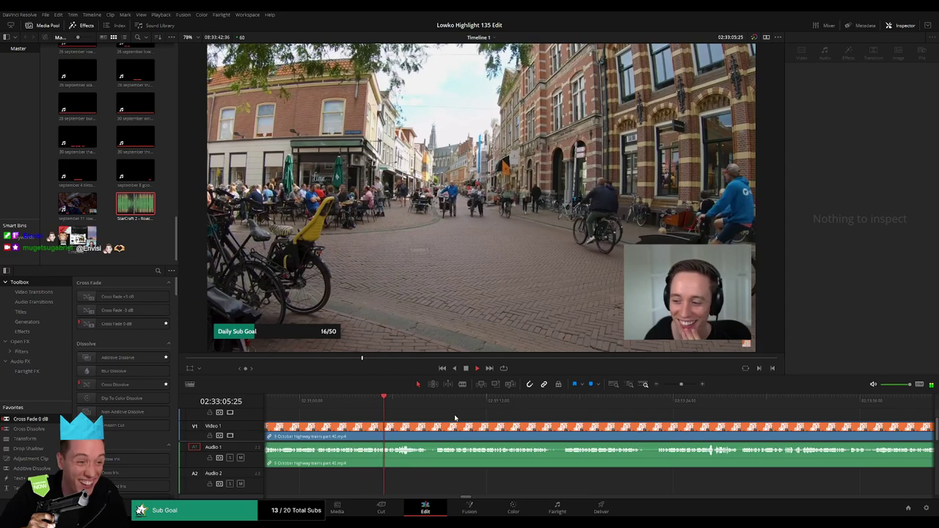
click(391, 402)
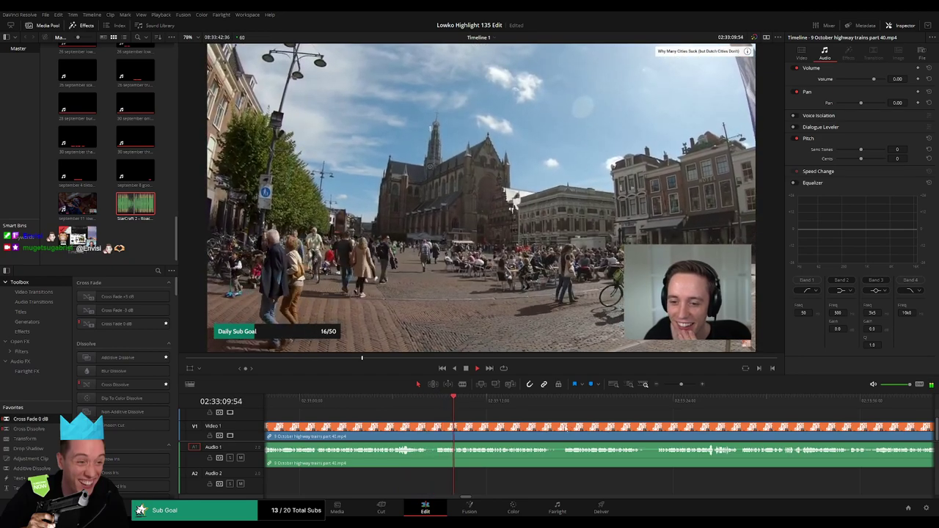
drag(565, 429, 490, 420)
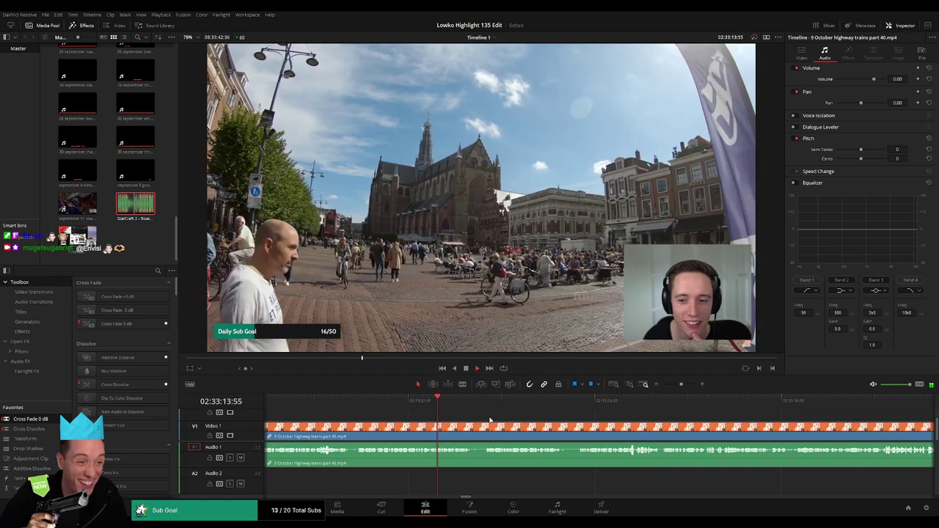
scroll(557, 423, right, 3)
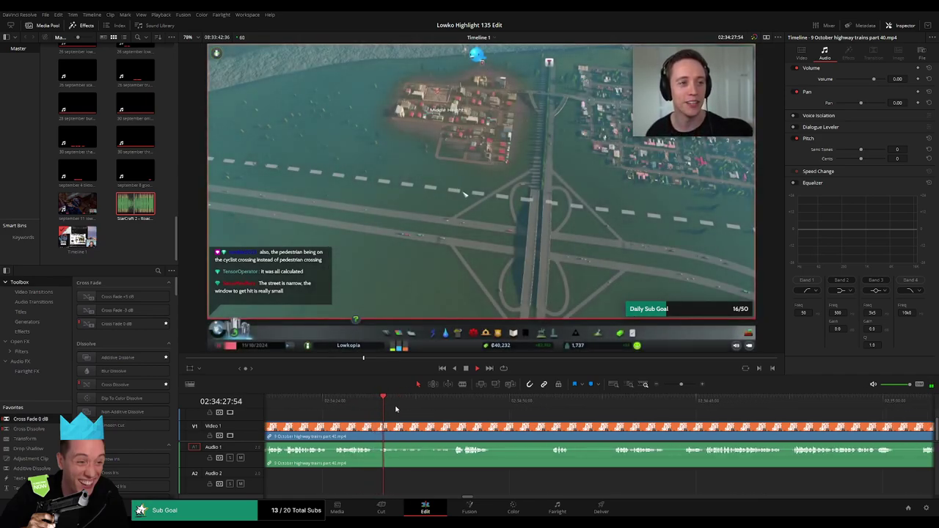
Step: Cut out the quiet section between about 02:34:29 and 02:34:32, closing the gap and adding an audio cross fade at the cut
click(435, 402)
key(b)
click(398, 428)
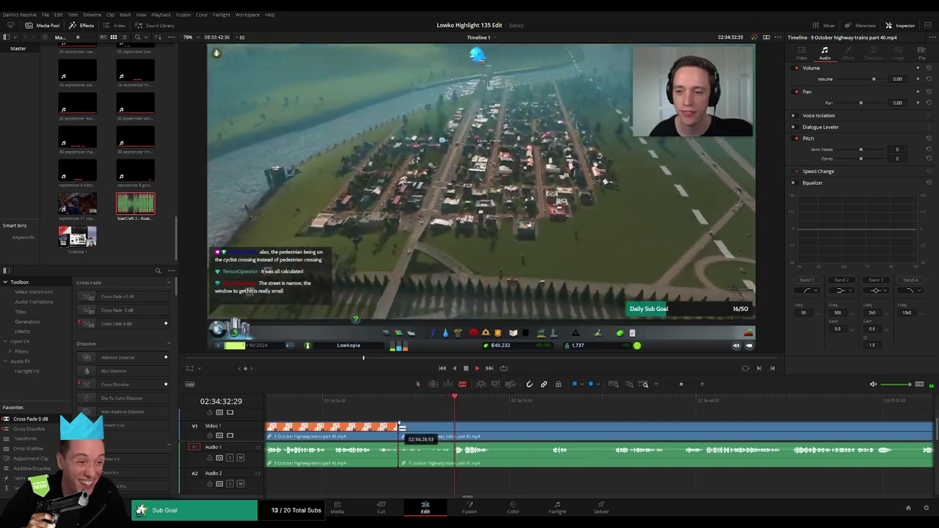
click(453, 425)
key(a)
click(430, 432)
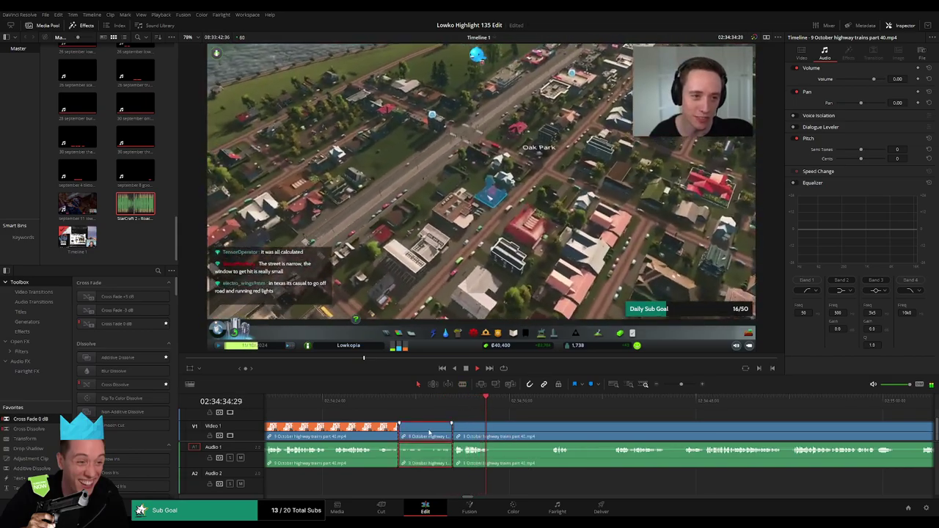
key(Delete)
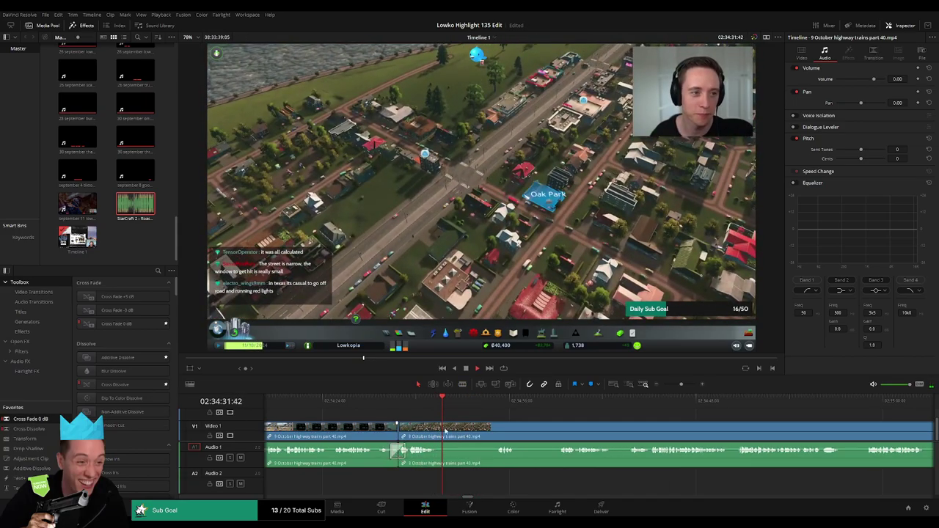
Step: Ripple-delete the section between about 02:34:31 and 02:34:45, cross-fade the audio at the join and replay it
key(b)
click(440, 430)
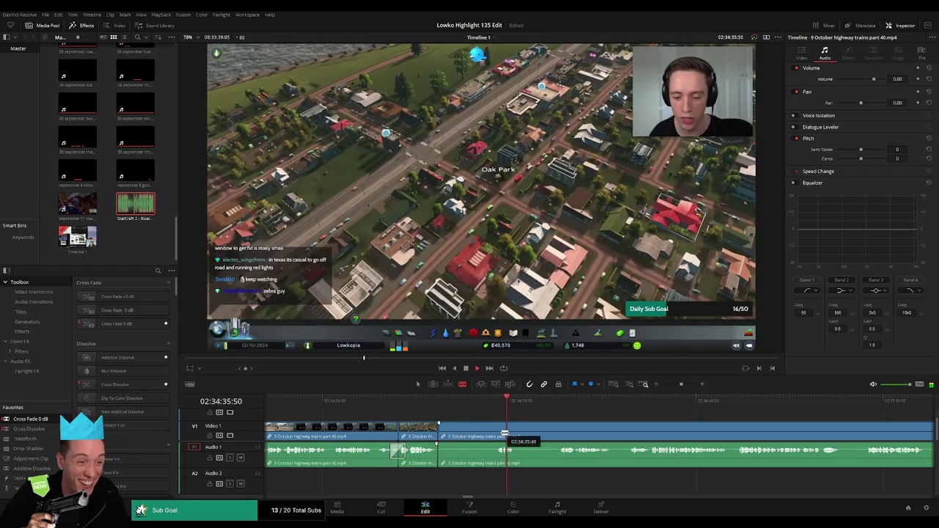
click(555, 399)
drag(594, 414, 466, 411)
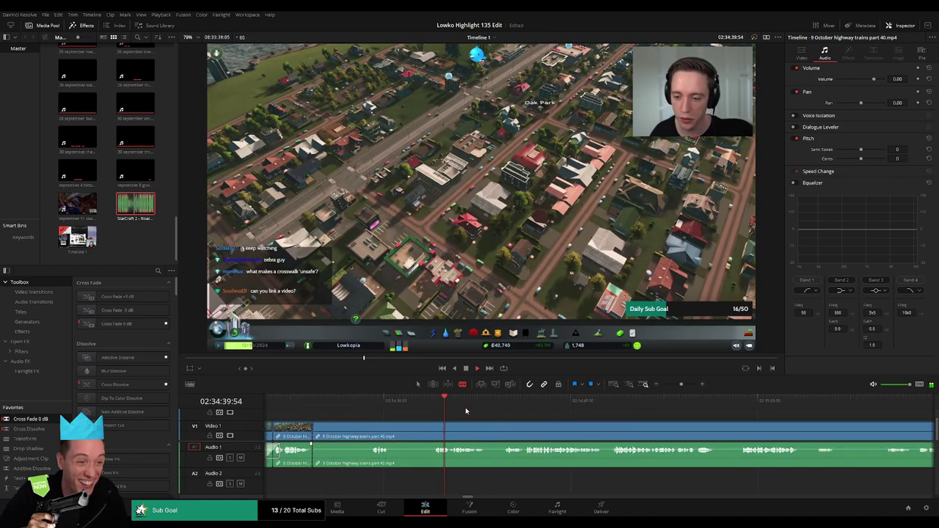
click(522, 402)
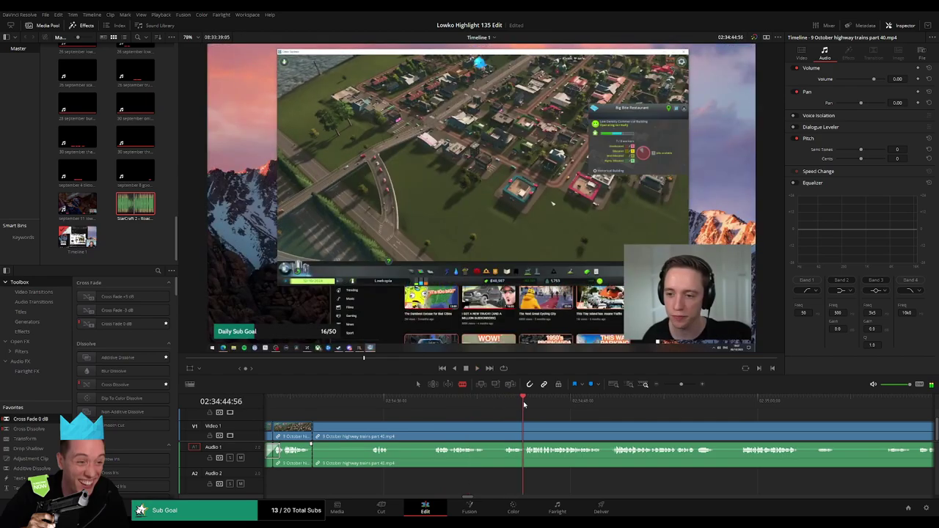
key(space)
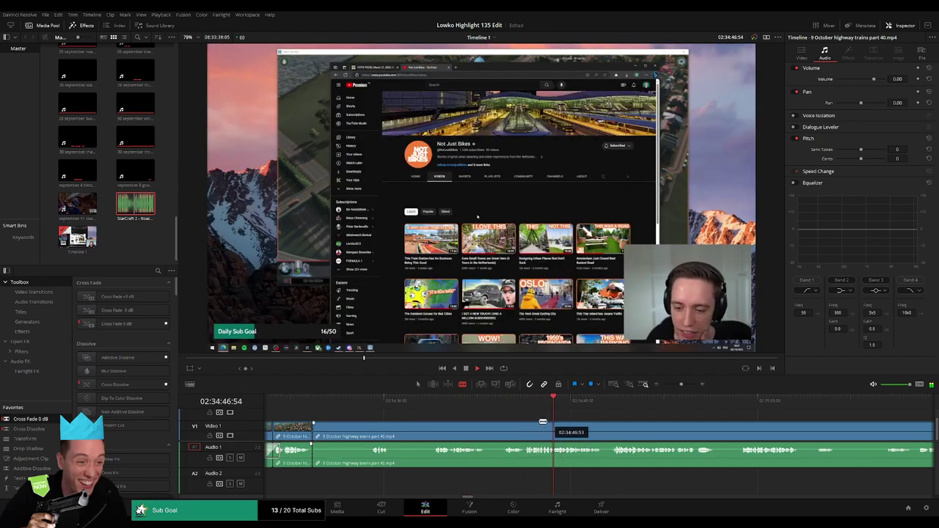
click(523, 431)
key(a)
click(490, 434)
key(Delete)
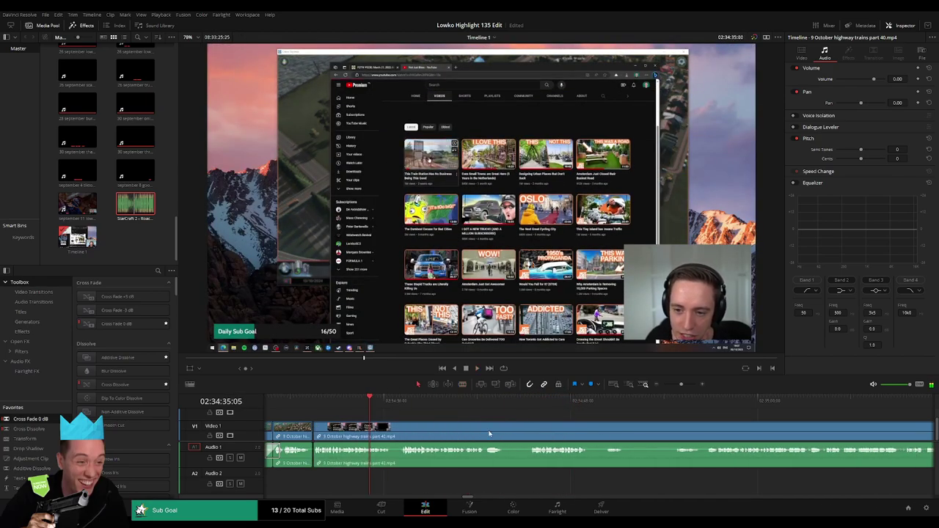
key(space)
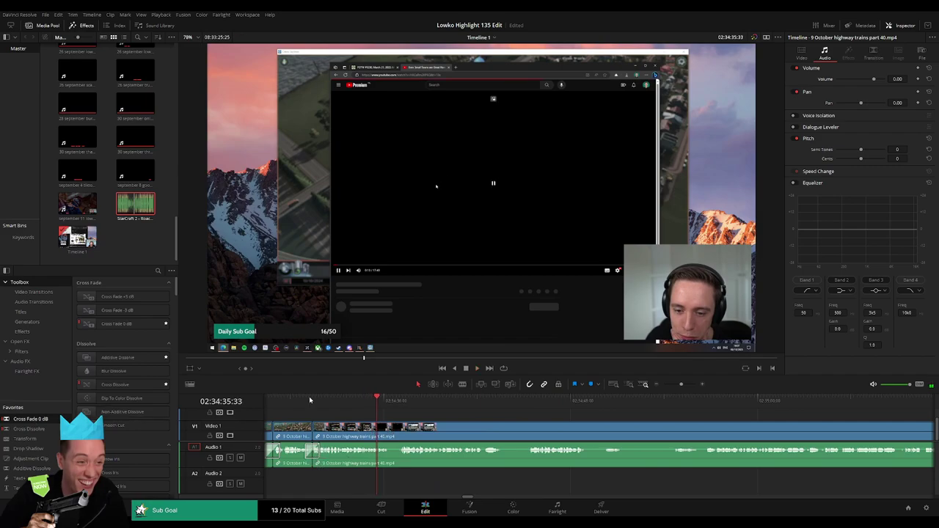
click(310, 399)
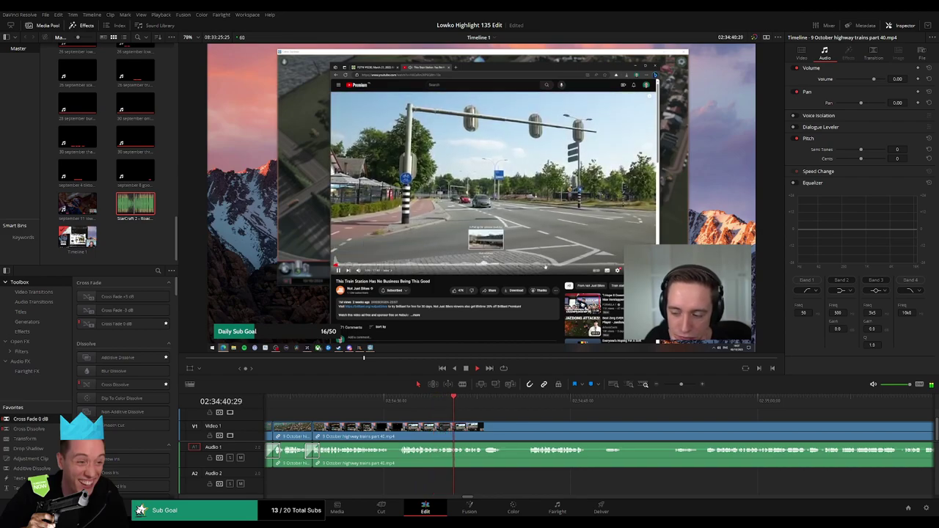
Step: Split the clip at about 02:34:42 and 02:34:45 and ripple-delete the section between the splits
drag(533, 419, 413, 415)
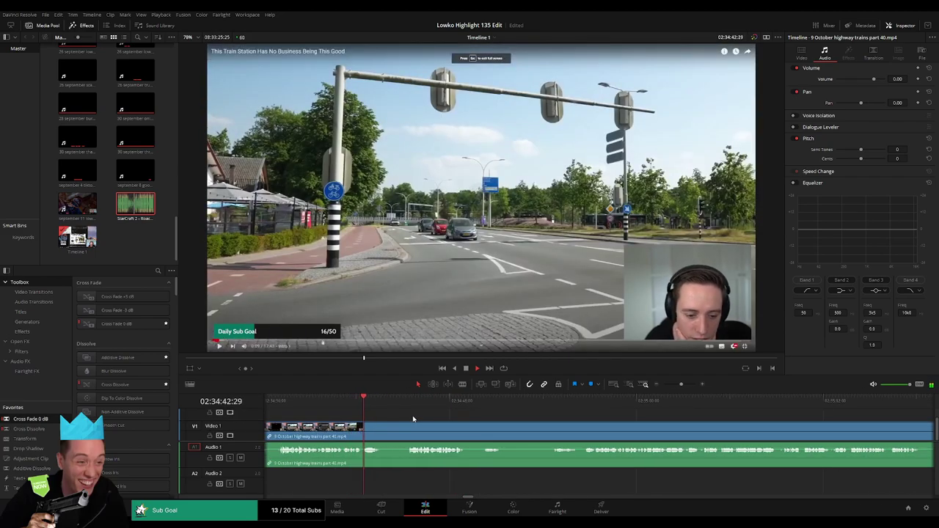
click(401, 408)
key(b)
click(363, 430)
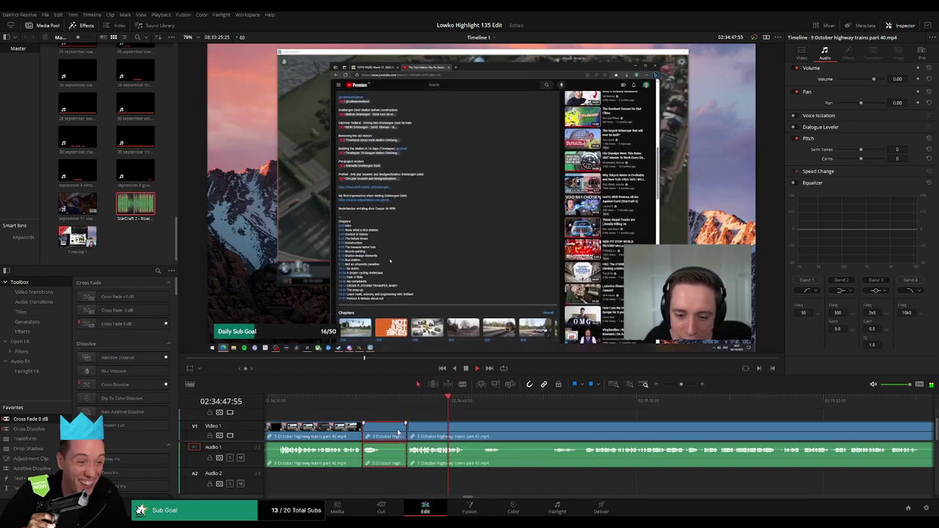
key(a)
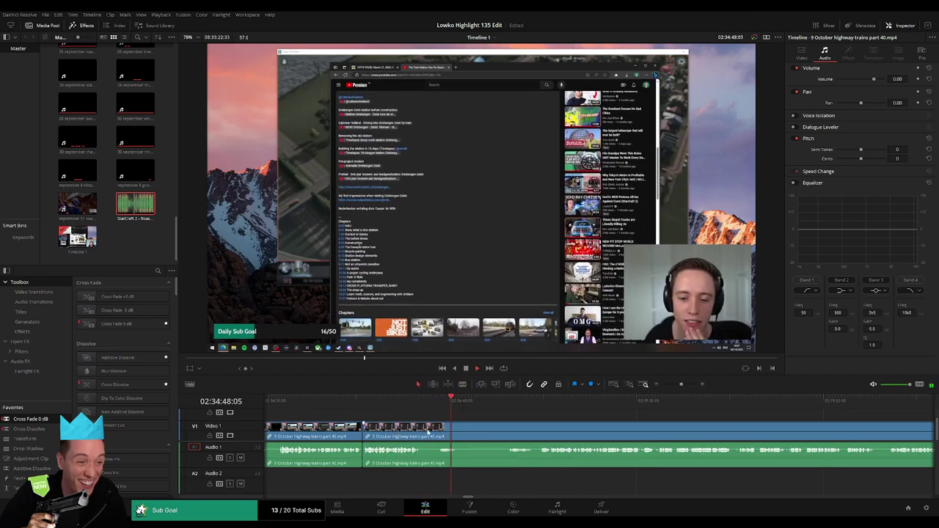
Step: Remove the section between about 02:34:46 and 02:34:52, closing the gap and placing an audio cross fade on the cut
key(b)
click(421, 432)
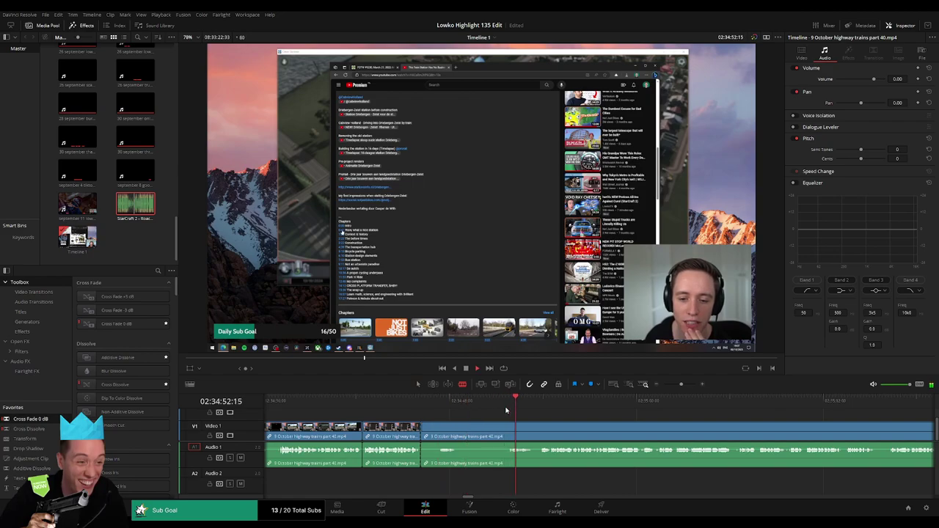
click(508, 428)
key(a)
click(494, 433)
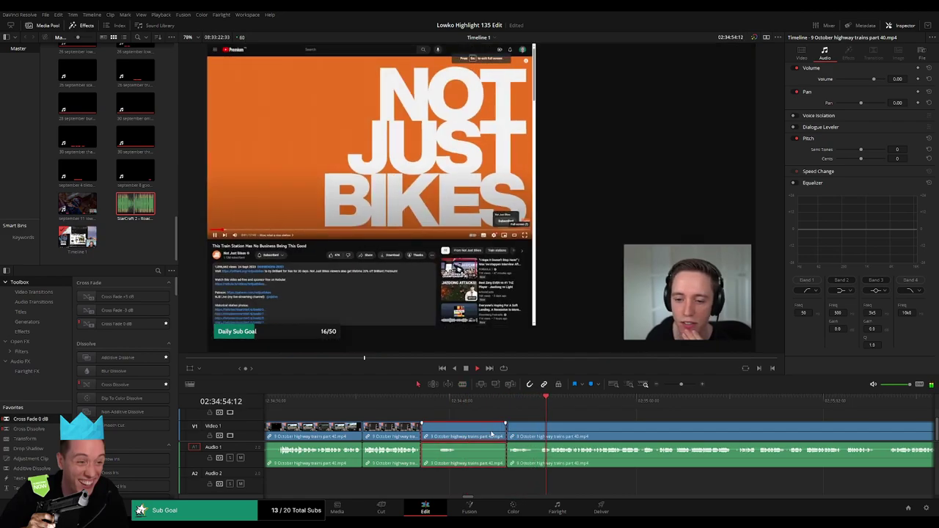
key(Delete)
click(419, 451)
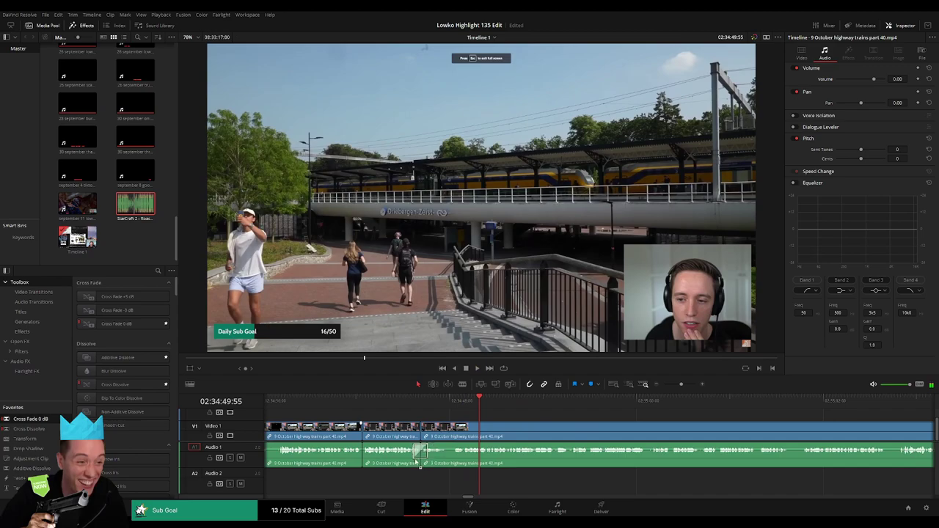
Step: Cut out the short section between about 02:34:48 and 02:34:49 at the end of the Not Just Bikes title, closing the gap
click(437, 402)
key(b)
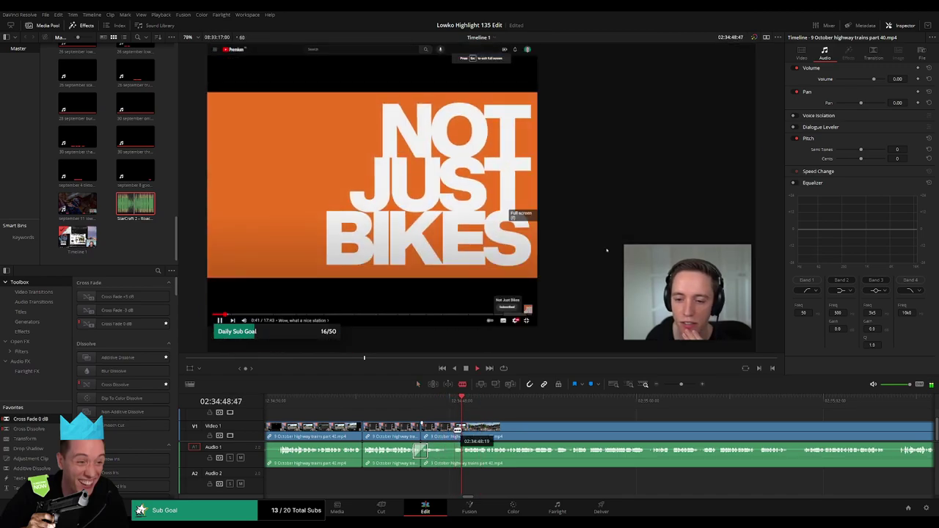
click(451, 430)
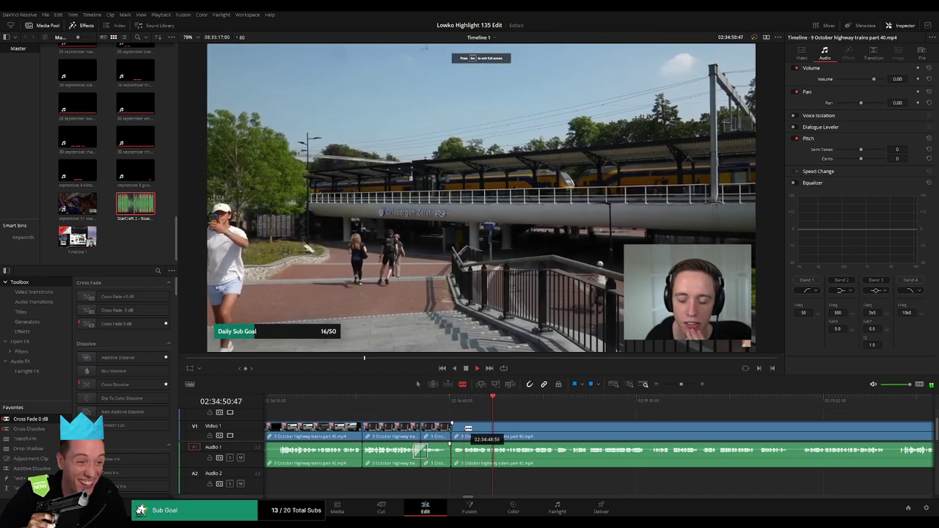
click(466, 430)
key(a)
click(459, 434)
key(Delete)
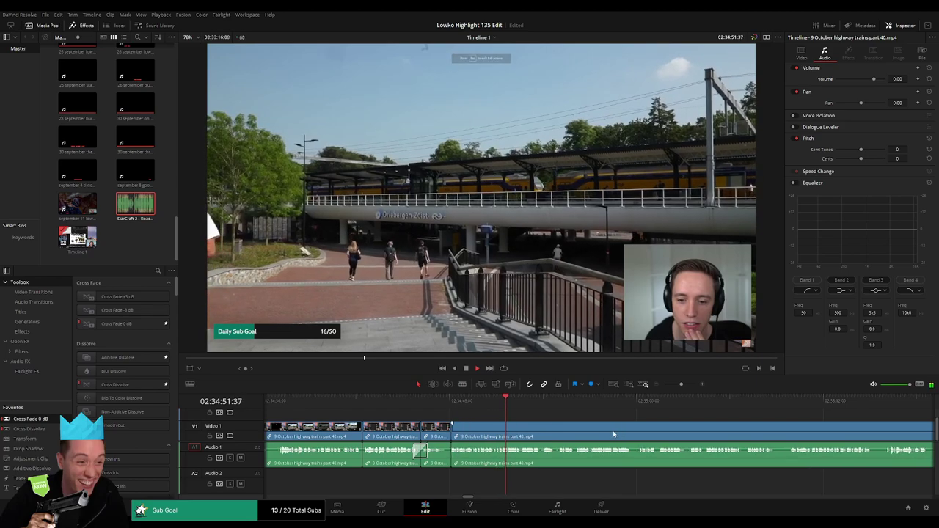
Step: Cut out the short section between about 02:35:15 and 02:35:16 in the Zeist map shot, closing the gap
drag(621, 430, 489, 427)
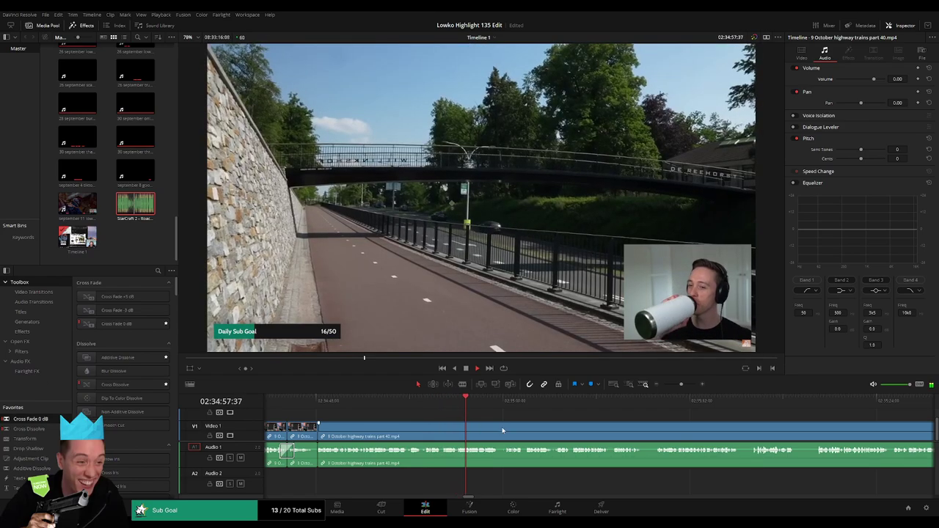
scroll(379, 412, right, 4)
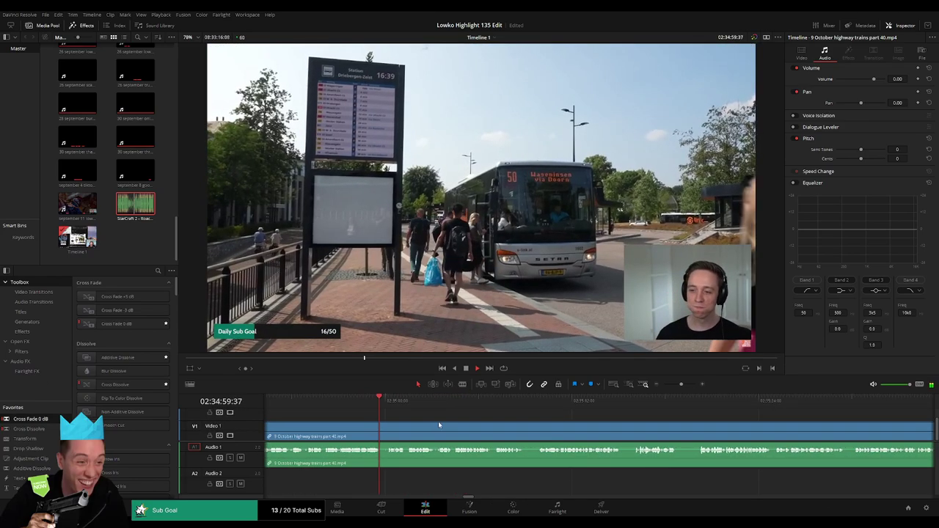
scroll(438, 425, right, 1)
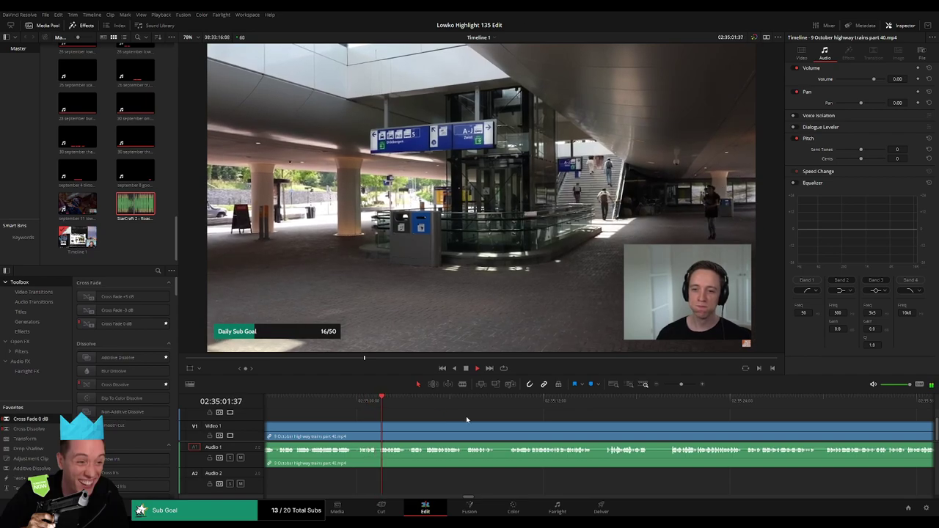
scroll(477, 421, right, 2)
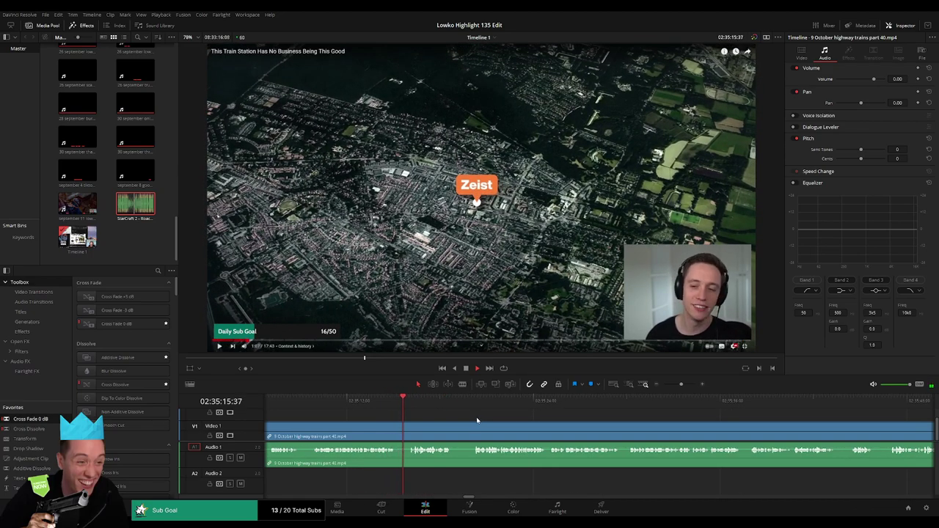
key(b)
click(397, 431)
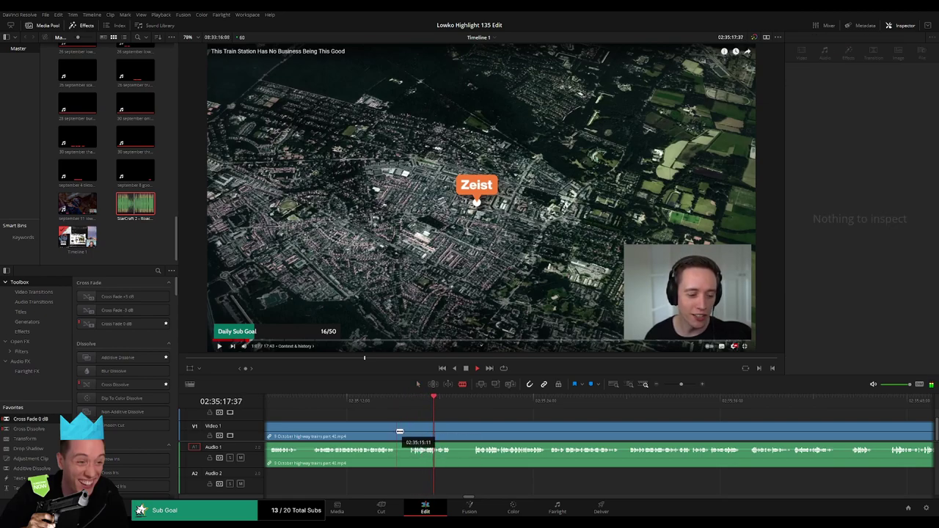
click(396, 432)
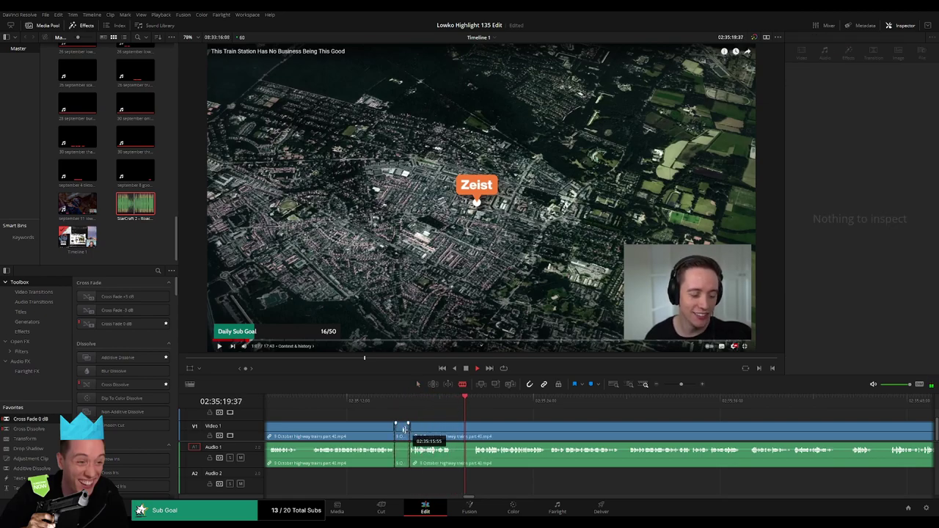
key(a)
click(442, 431)
Step: Split the clip at about 02:35:17 and 02:35:19 and ripple-delete the section between the splits
key(b)
click(436, 432)
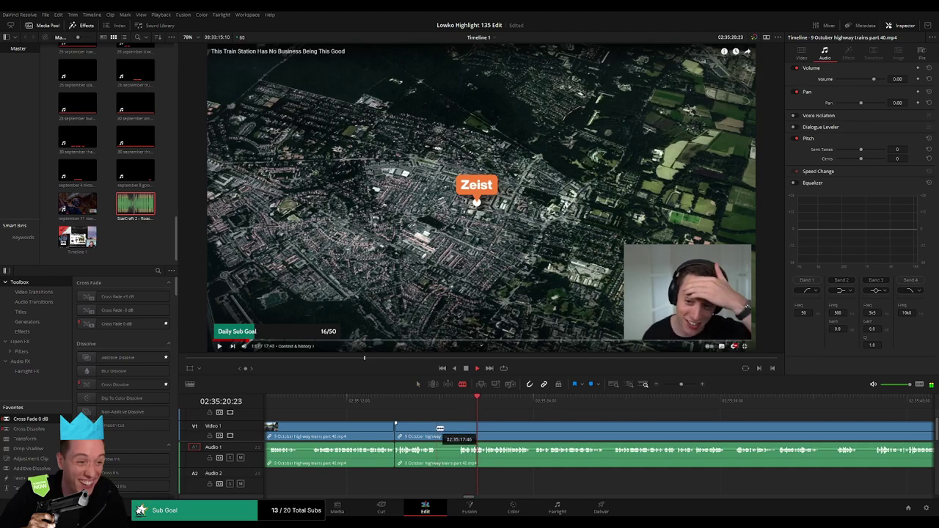
key(a)
click(448, 433)
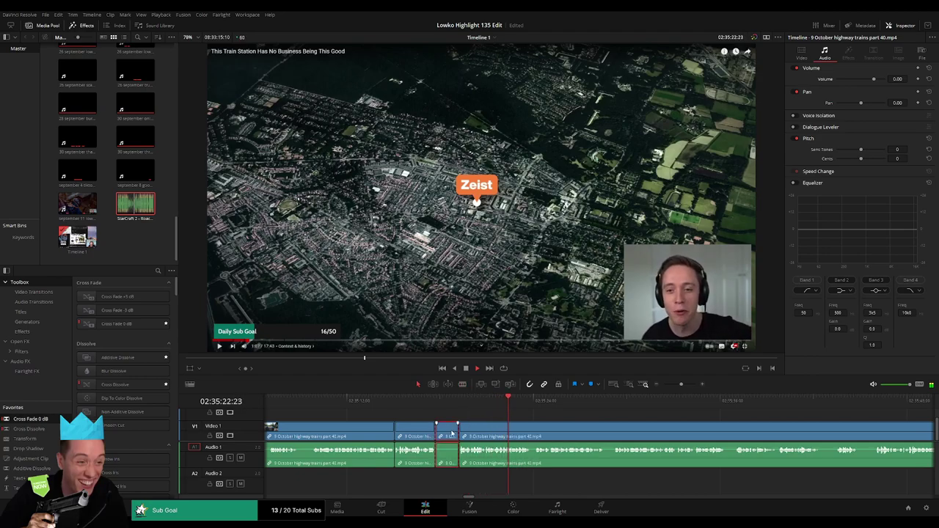
key(BackSpace)
click(450, 433)
key(BackSpace)
Step: Remove the quiet section between about 02:35:41 and 02:35:42 in the Driebergen Zeist map shot, closing the gap
drag(585, 430, 409, 424)
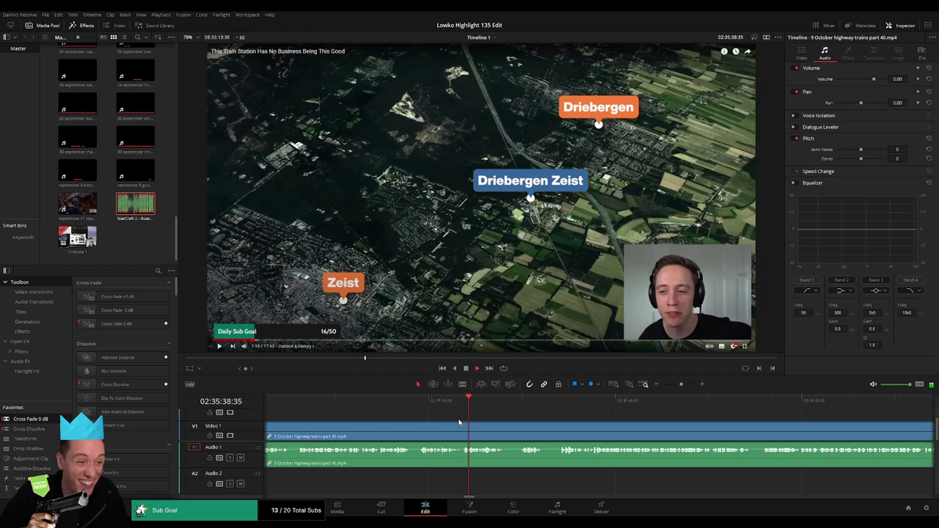
drag(530, 424, 396, 414)
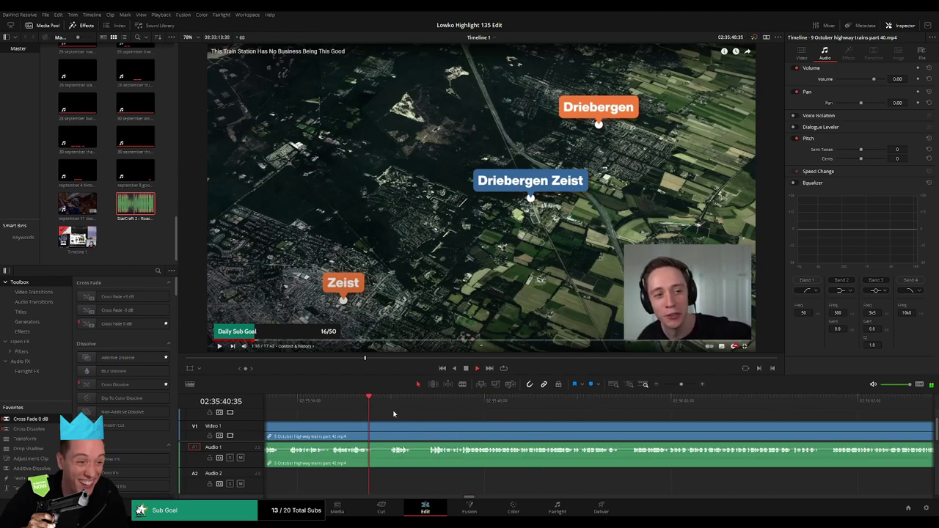
key(b)
click(373, 424)
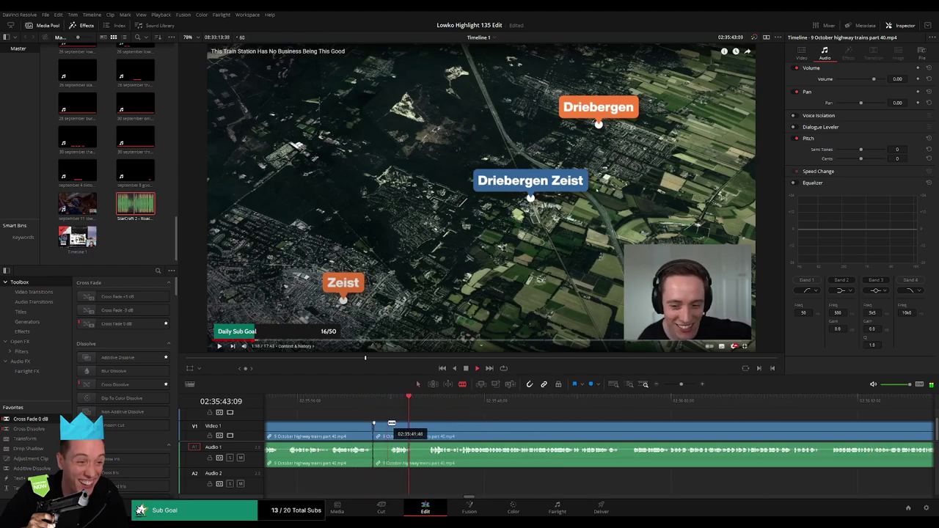
key(a)
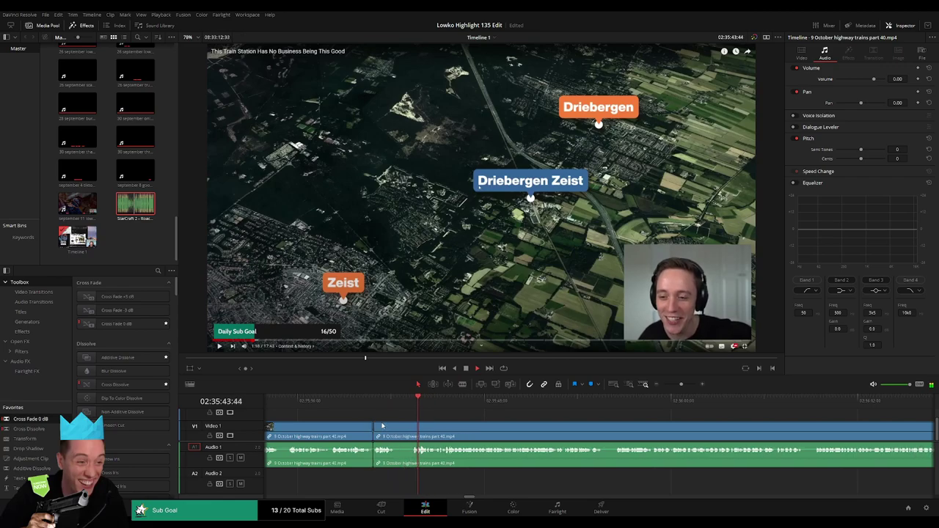
Step: Split the clip at about 02:35:42 and 02:35:43 and ripple-delete the short section in between
key(b)
click(396, 425)
click(412, 426)
key(a)
click(402, 428)
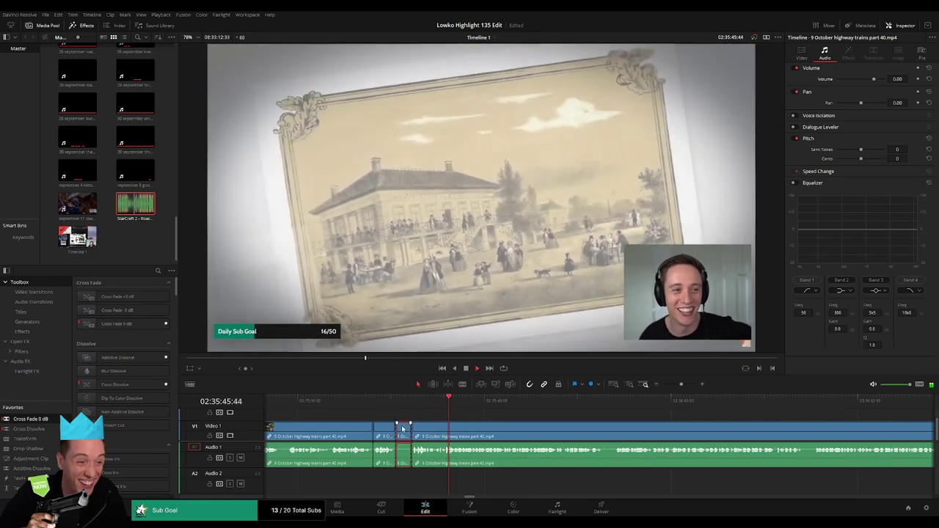
key(Delete)
Step: Review the playing highway trains clip from about 02:35:46 to 02:39:22, checking the audio waveform for quiet gaps
scroll(396, 422, right, 2)
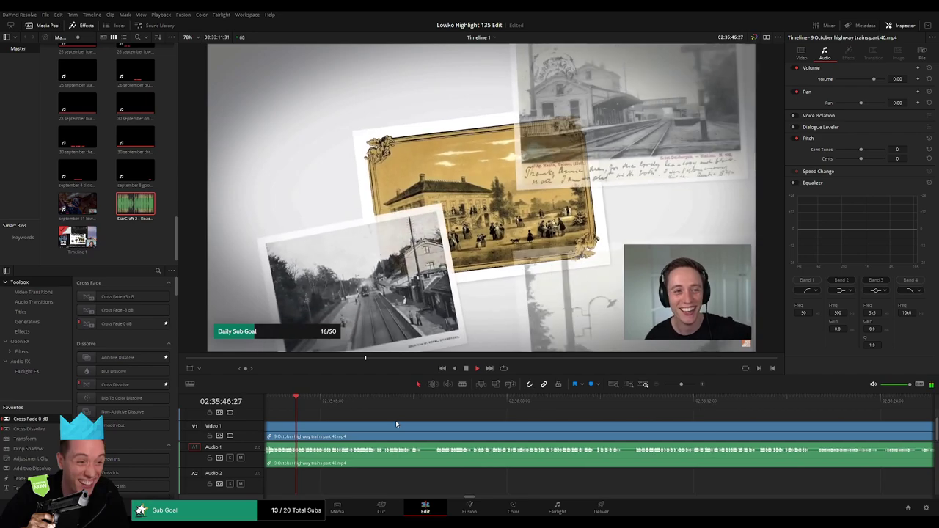
drag(681, 384, 676, 384)
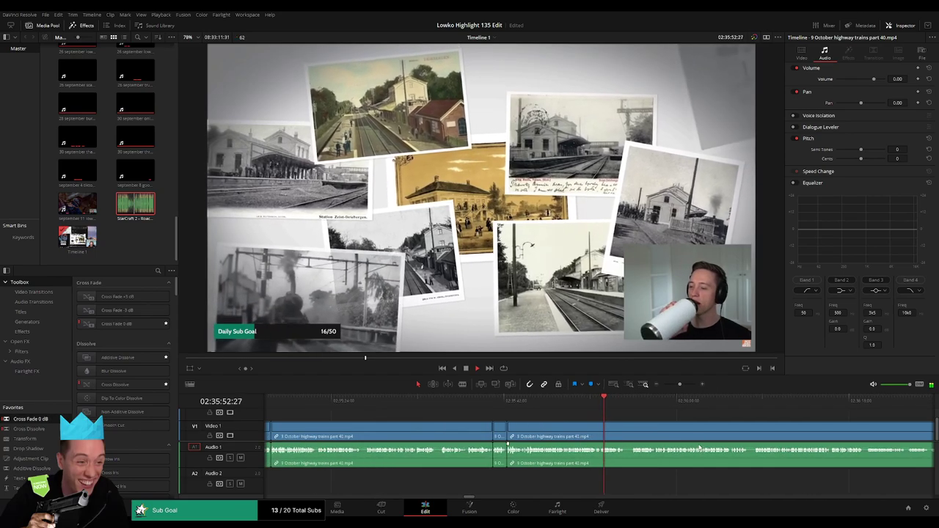
scroll(473, 421, right, 5)
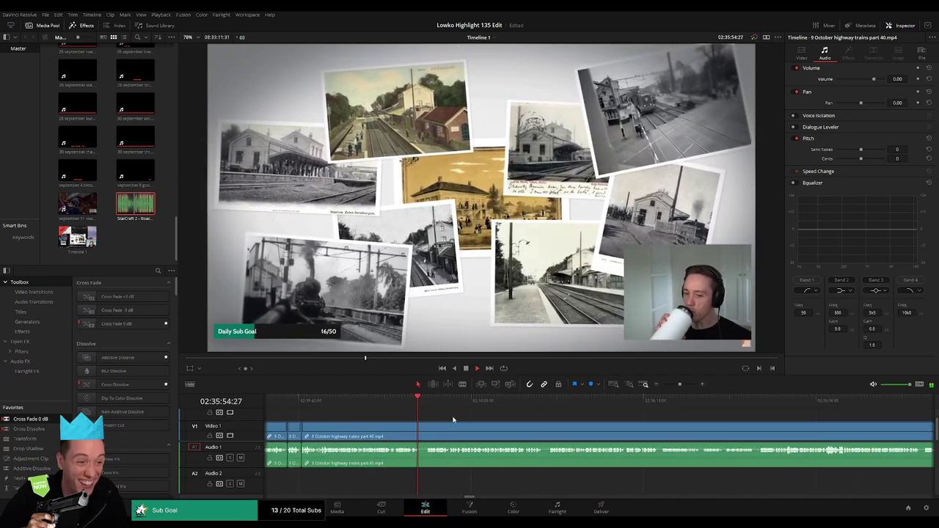
scroll(401, 412, right, 3)
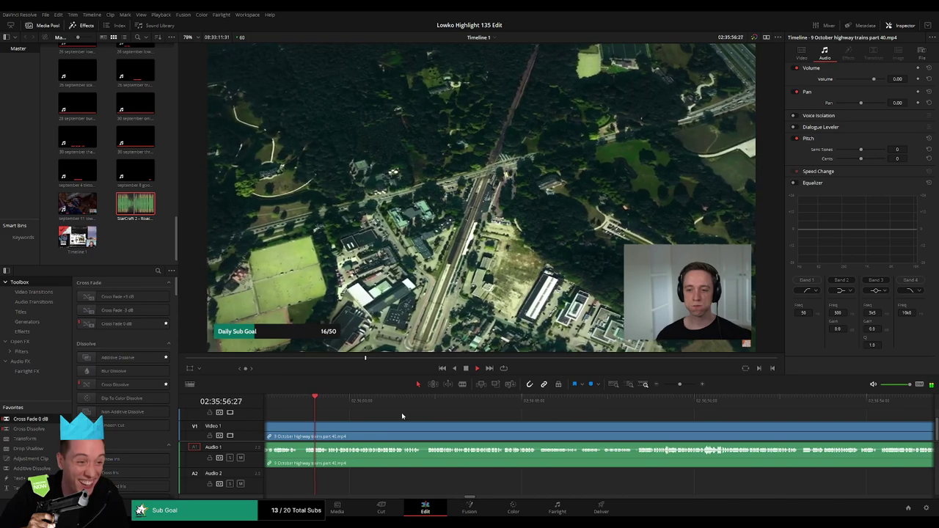
drag(679, 385, 678, 386)
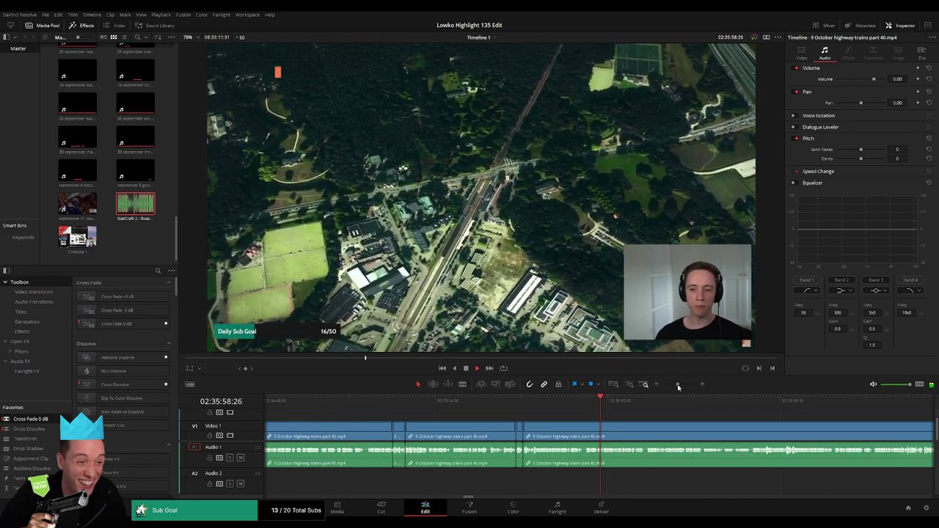
scroll(501, 422, right, 5)
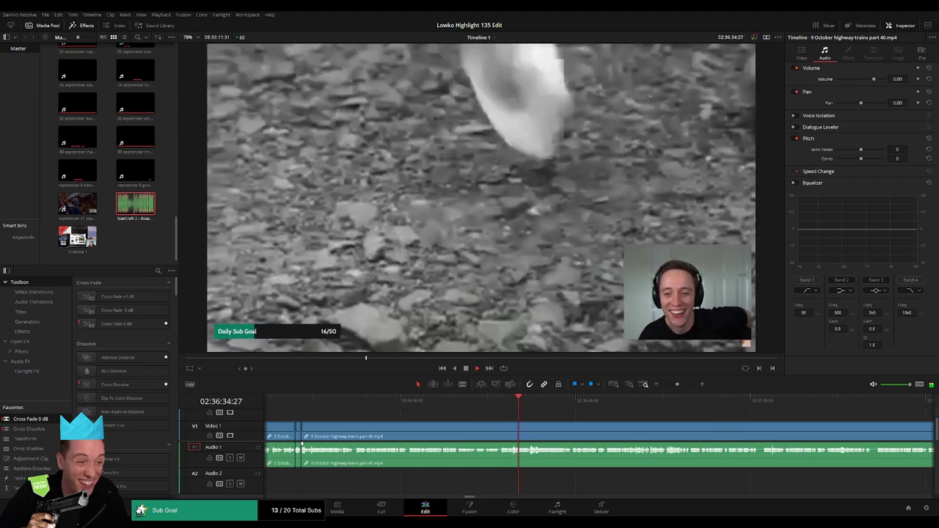
scroll(436, 416, right, 3)
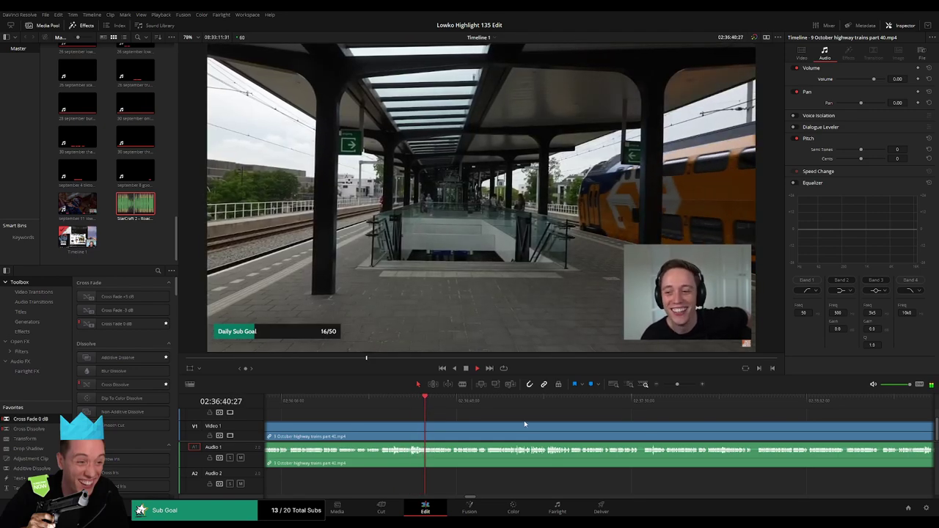
scroll(443, 418, right, 2)
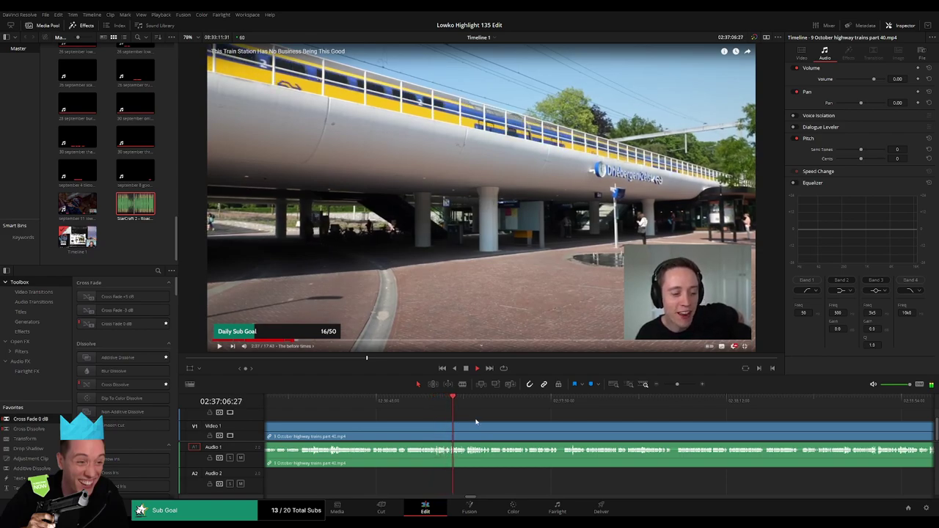
drag(476, 422, 418, 417)
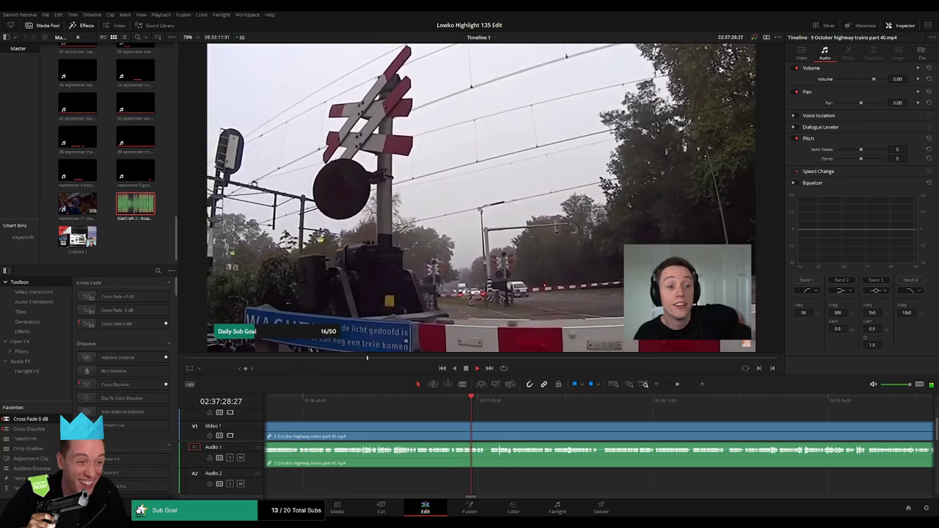
scroll(527, 427, right, 2)
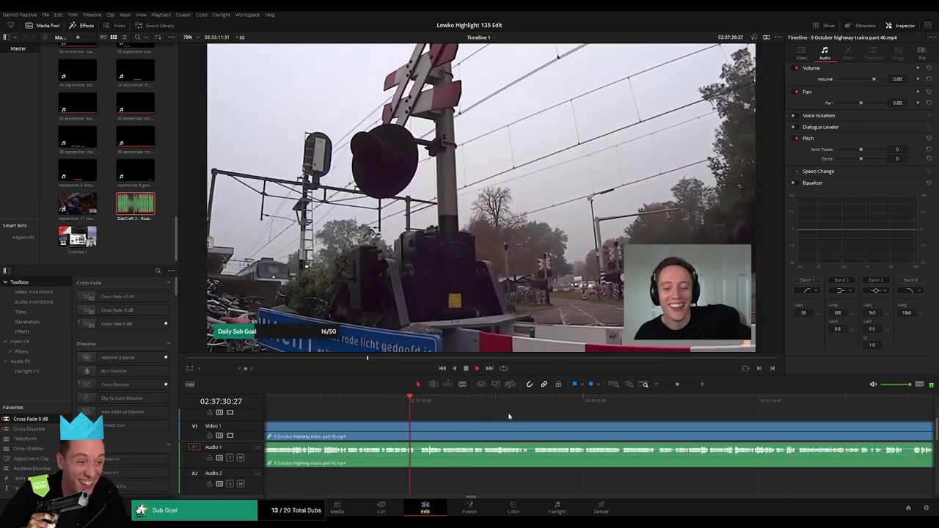
drag(678, 384, 680, 384)
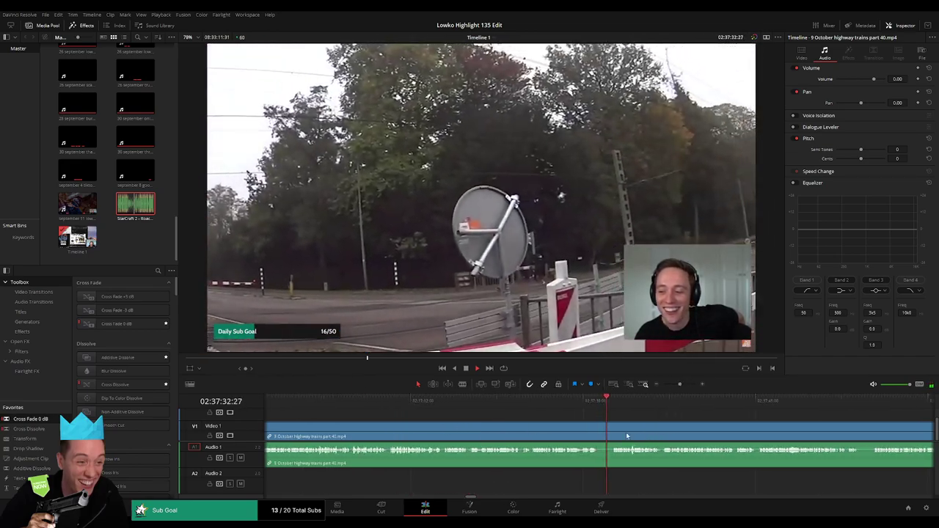
scroll(524, 423, right, 3)
scroll(515, 419, right, 3)
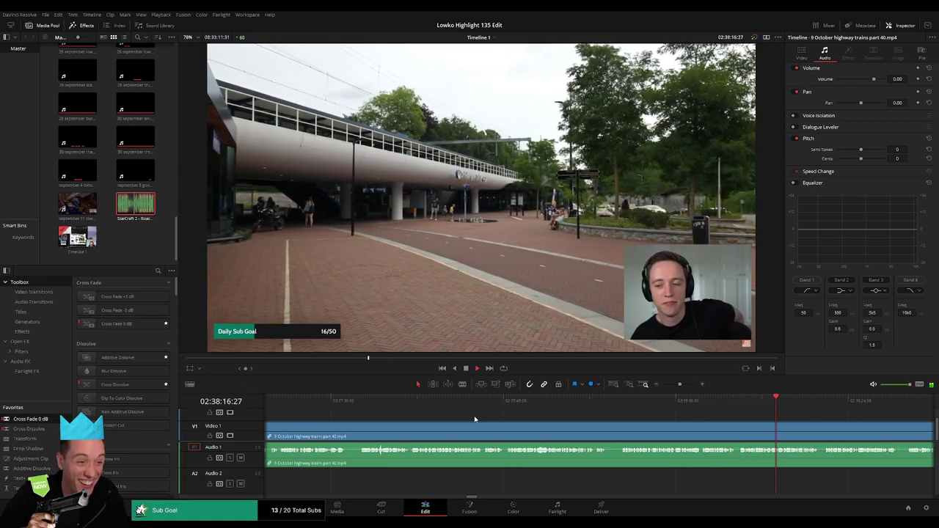
scroll(501, 429, right, 2)
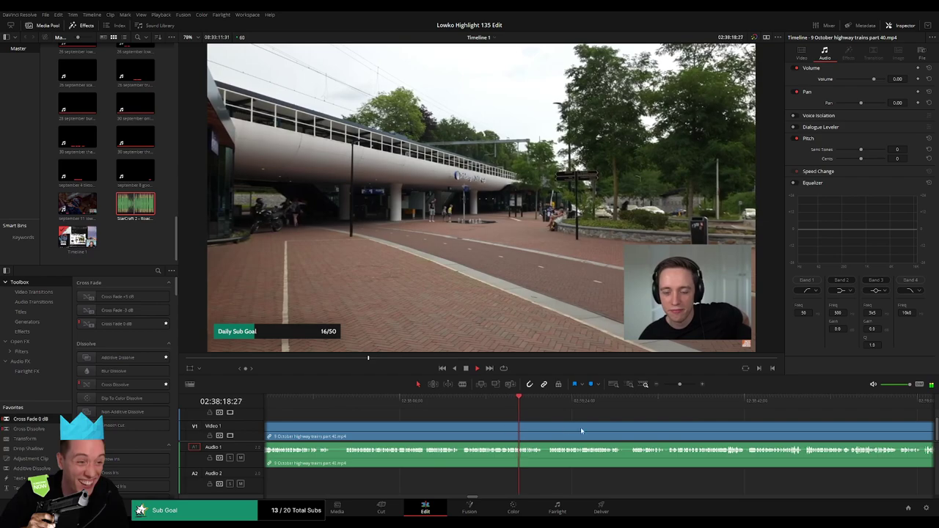
scroll(528, 433, right, 2)
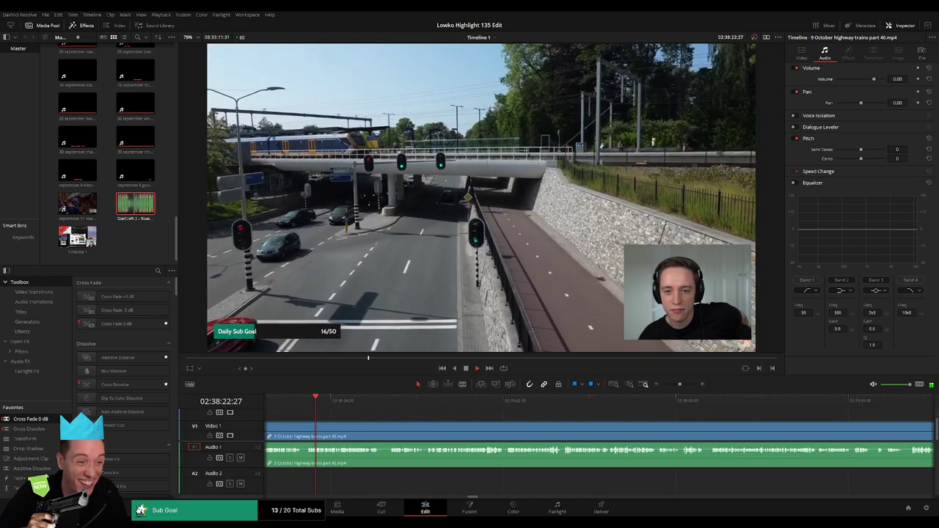
scroll(463, 422, left, 2)
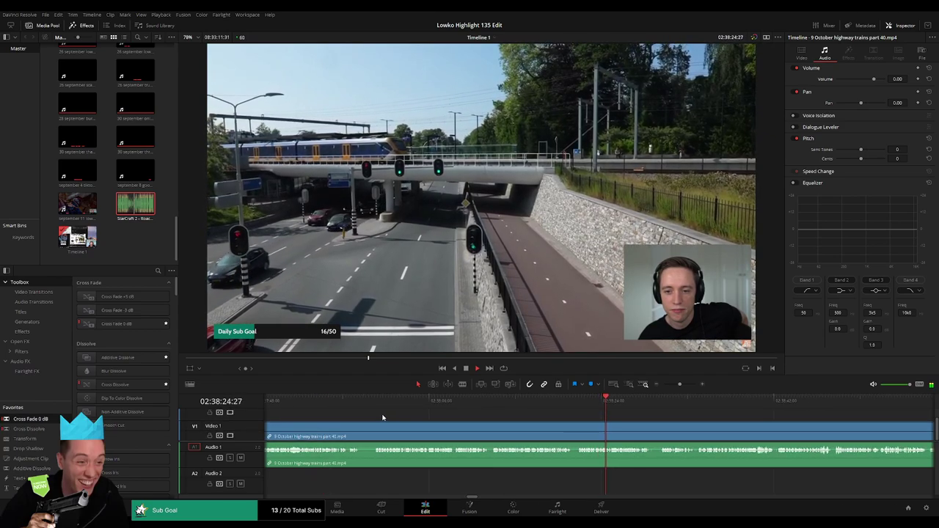
scroll(527, 435, right, 1)
scroll(527, 435, right, 2)
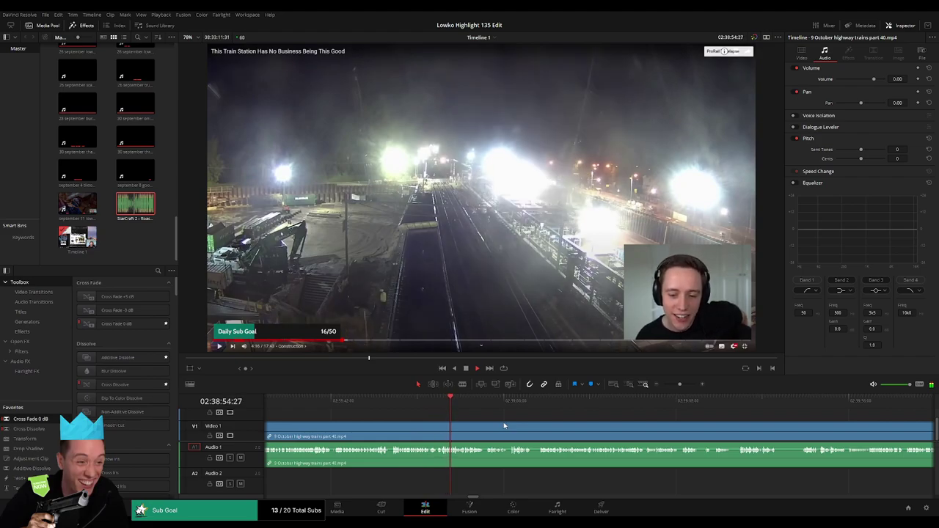
drag(553, 424, 486, 423)
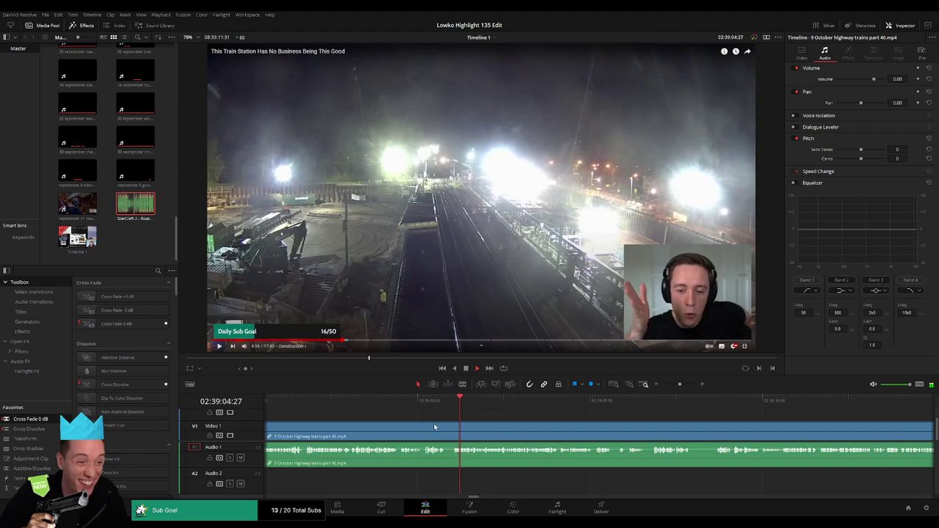
drag(529, 417, 468, 412)
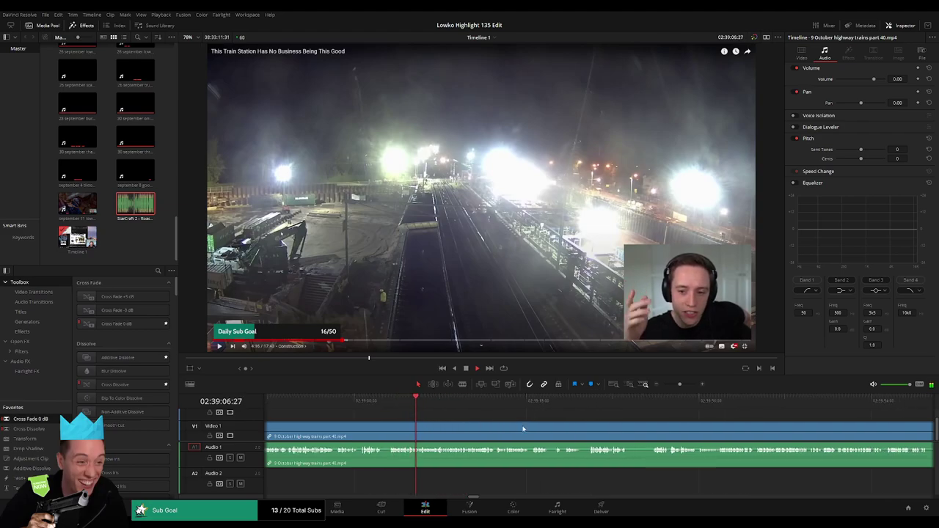
scroll(523, 429, right, 2)
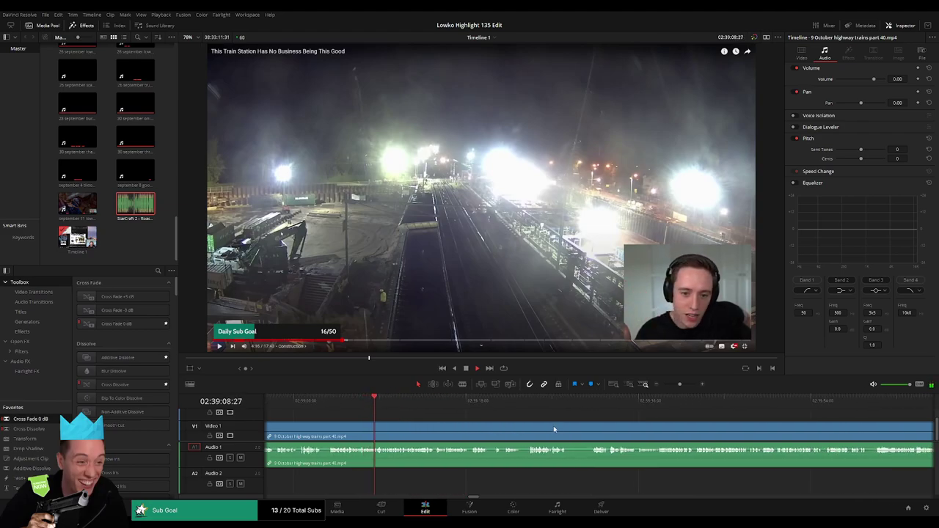
scroll(469, 429, right, 2)
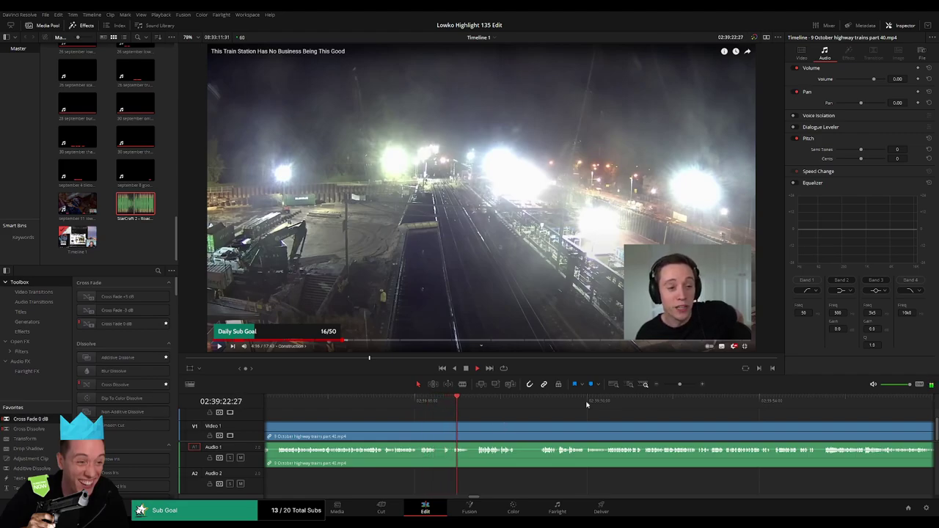
Step: Cut out the short section between about 02:39:23 and 02:39:24 in the night construction shot, closing the gap
drag(679, 383, 682, 384)
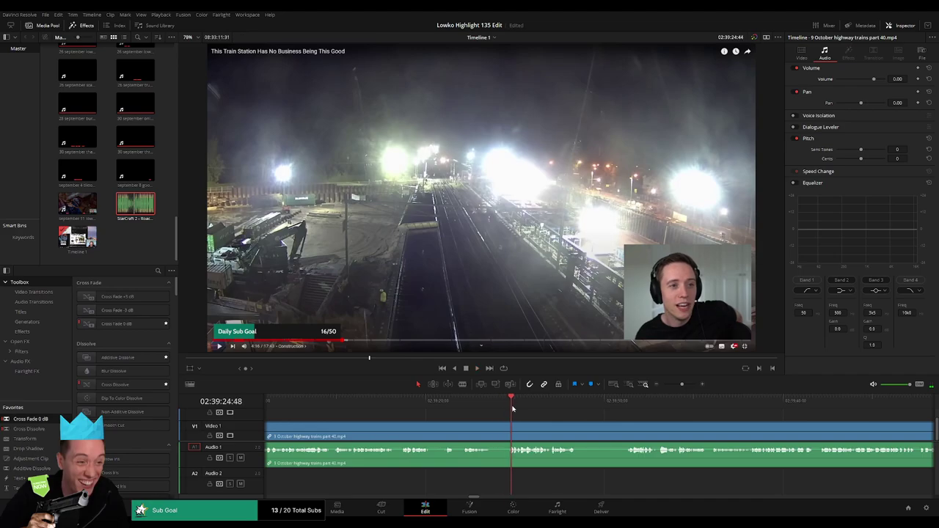
key(b)
click(494, 429)
key(a)
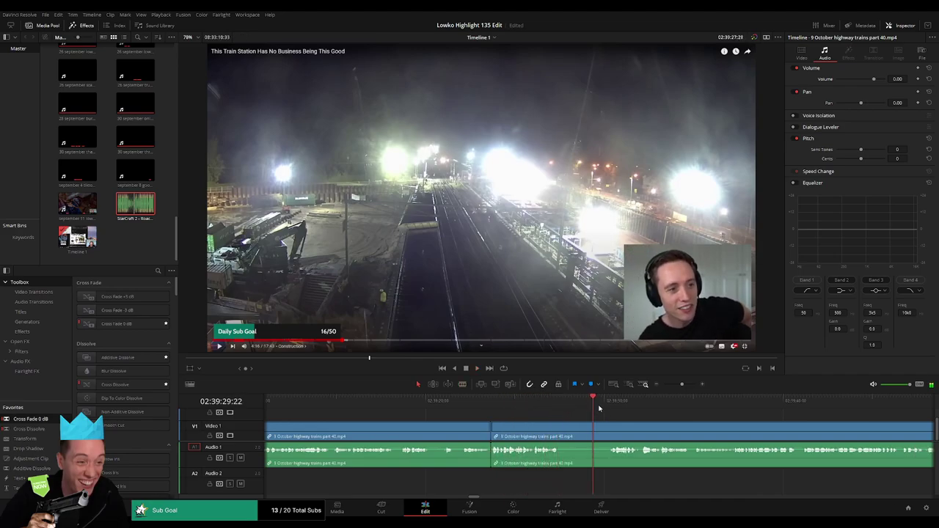
Step: Cut out the quiet section between about 02:39:27 and 02:39:30 in the night construction shot, closing the gap
key(b)
click(560, 431)
click(608, 430)
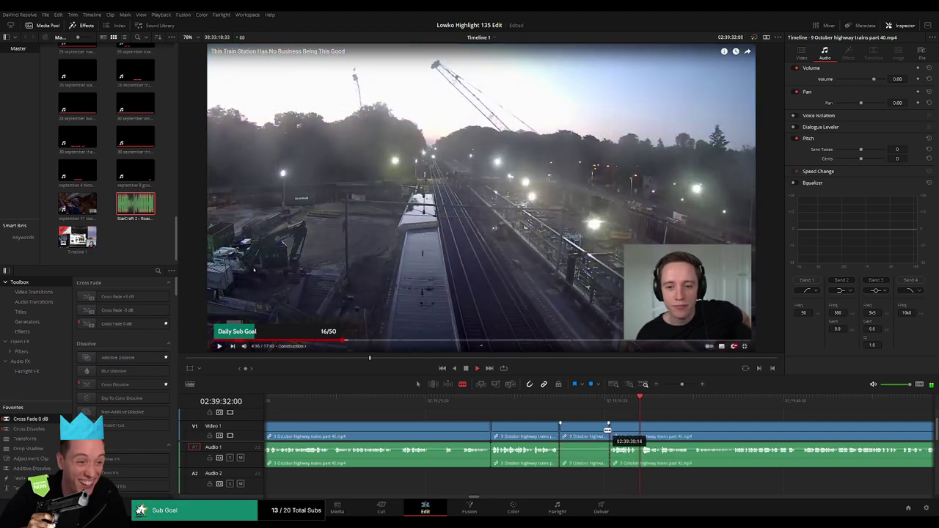
key(a)
click(596, 433)
key(Delete)
Step: Split the clip at about 02:40:05:34 and 02:40:05:50 to isolate a brief section in the paused street crossing shot
scroll(520, 430, right, 5)
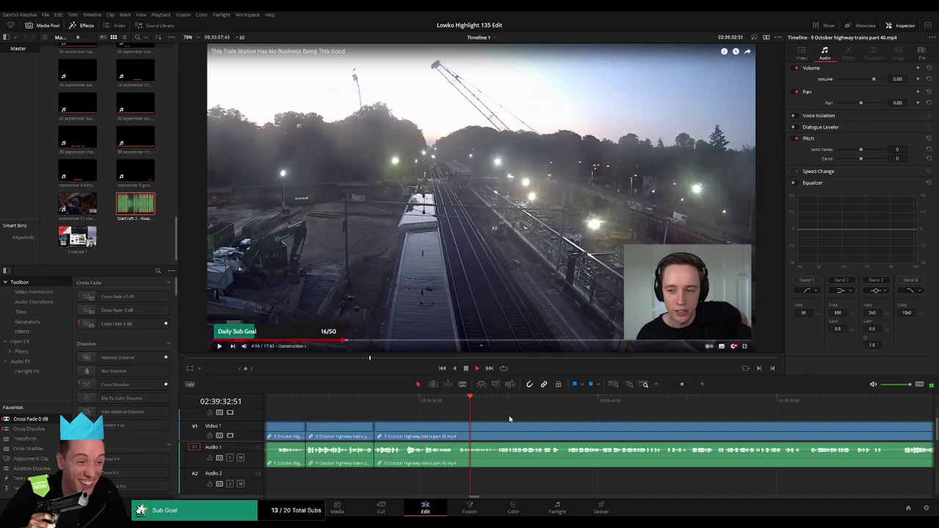
scroll(615, 404, right, 3)
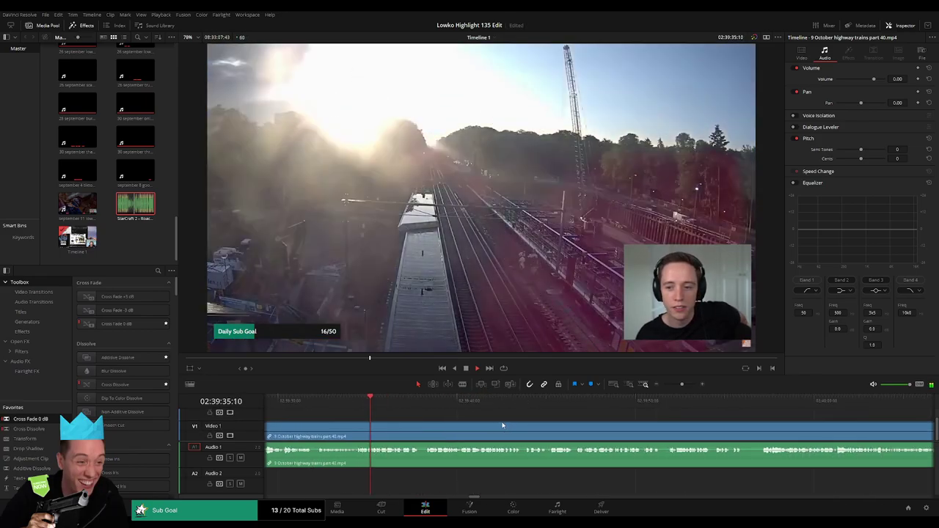
drag(682, 384, 678, 384)
scroll(587, 422, right, 5)
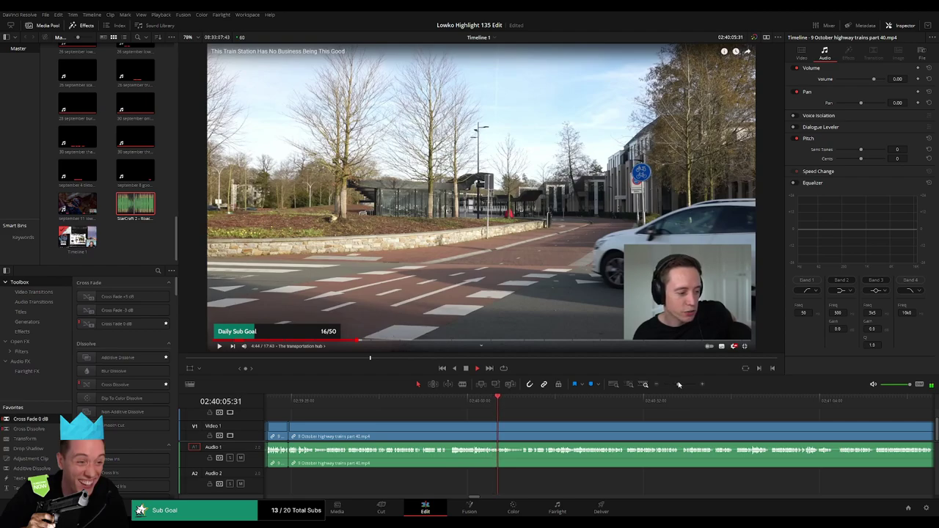
drag(679, 385, 688, 384)
key(space)
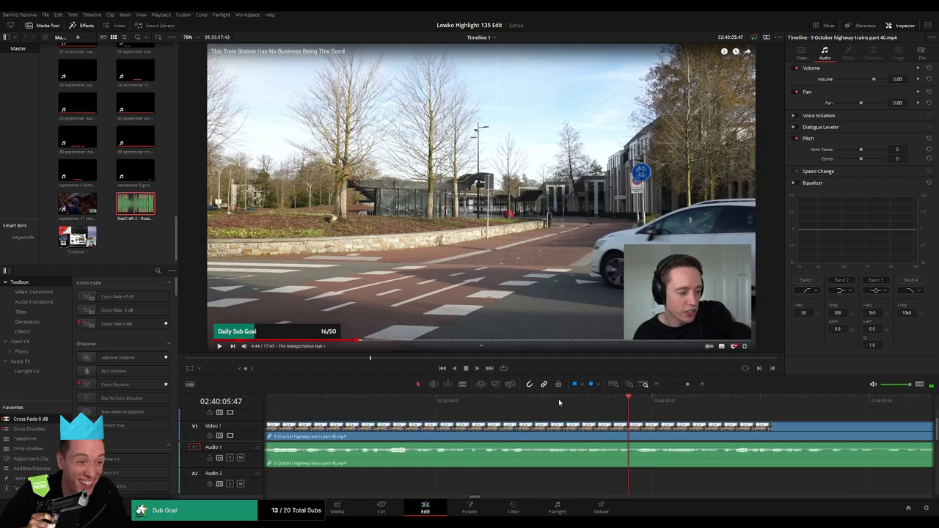
click(558, 401)
key(space)
key(b)
click(603, 421)
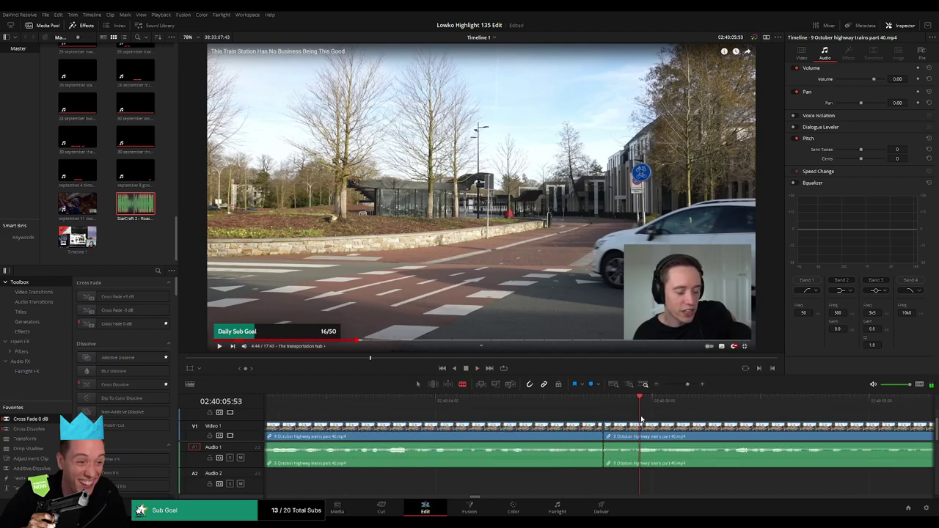
click(634, 434)
key(a)
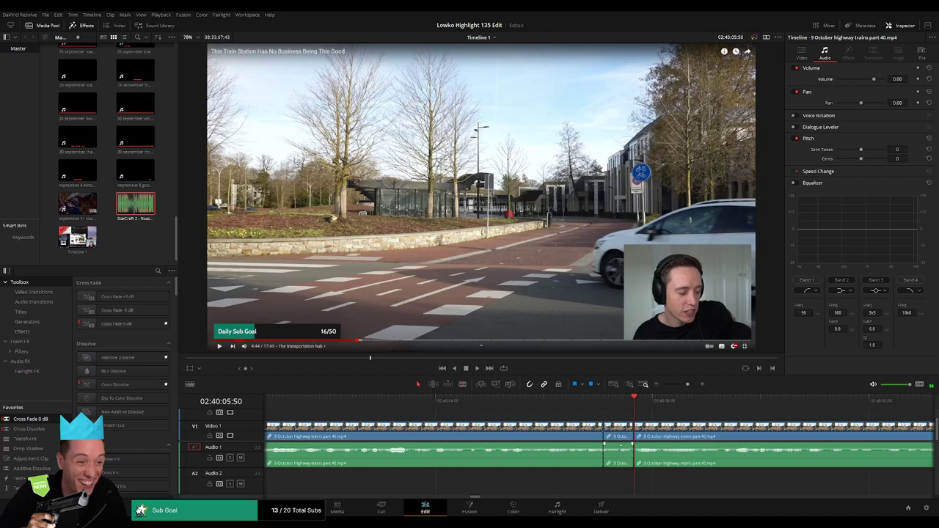
Step: Replace the isolated section's sound with StarCraft 2 - Roach Quotes.mp3 on Audio 2, trimmed to the same length at volume -23
drag(620, 445, 620, 470)
drag(142, 211, 578, 489)
drag(580, 484, 633, 484)
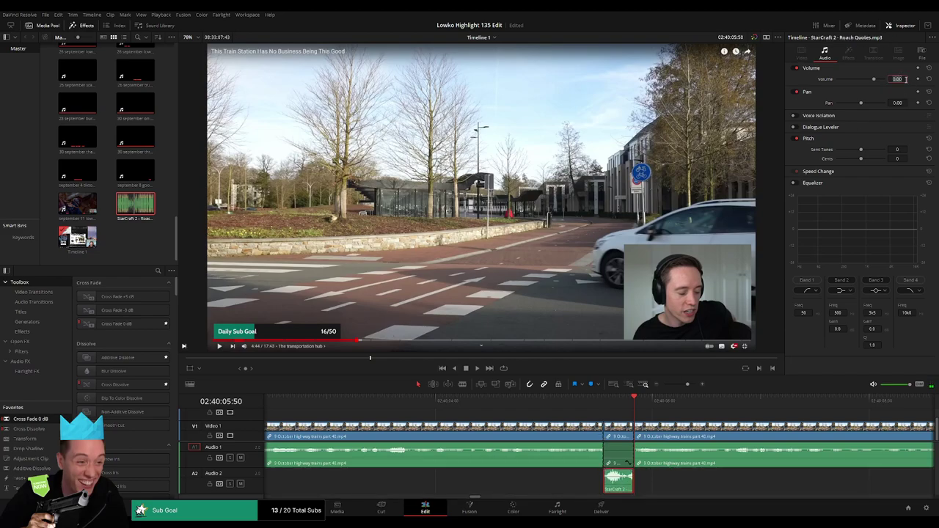
drag(905, 79, 906, 79)
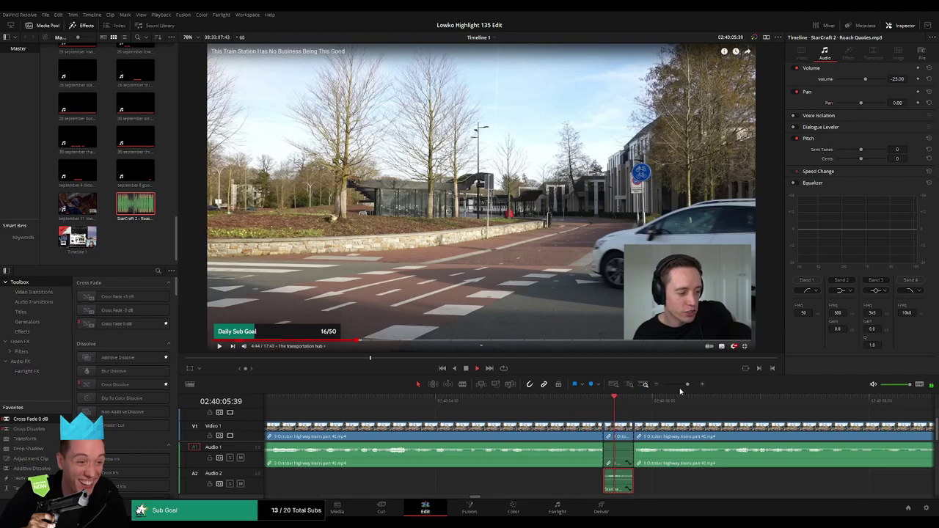
Step: Review the playing clip from about 02:40:05 to 02:40:37, checking the audio waveform for quiet gaps
drag(687, 384, 682, 385)
click(706, 418)
drag(725, 423, 528, 415)
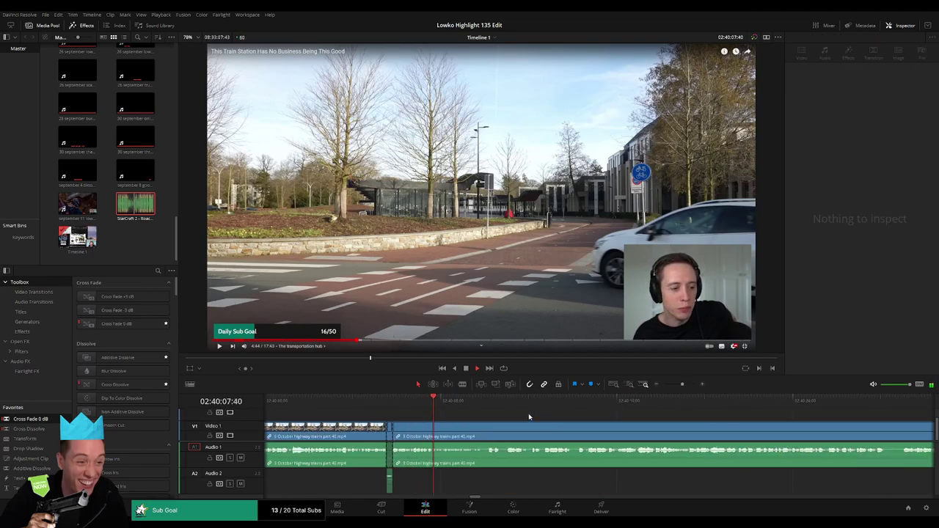
drag(683, 386, 551, 416)
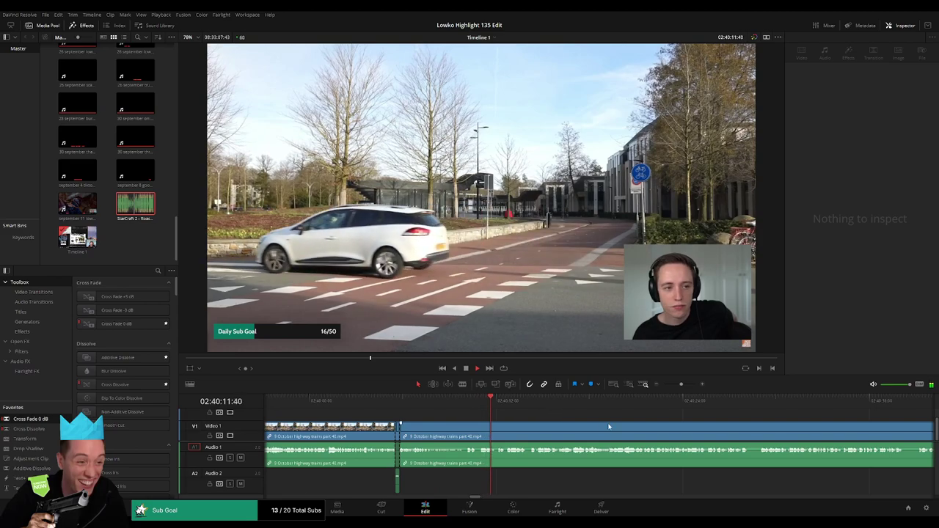
drag(611, 426, 471, 416)
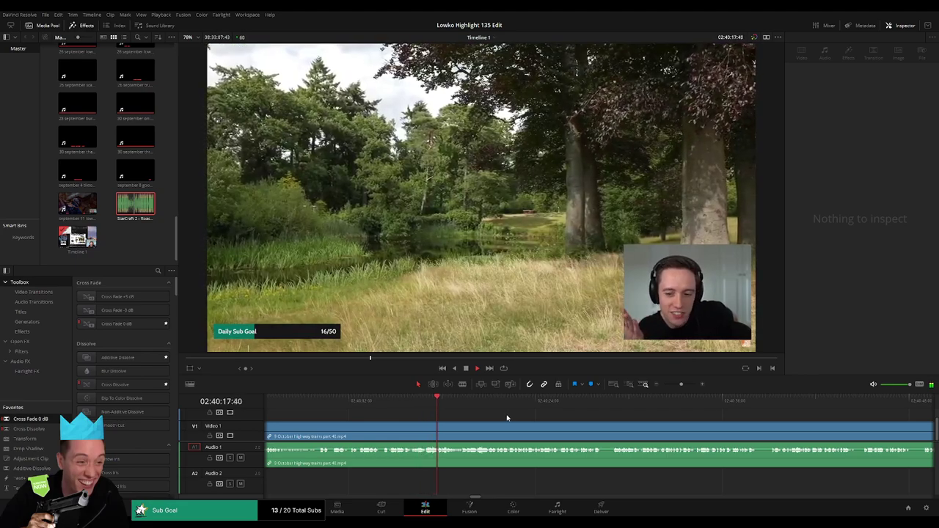
scroll(491, 417, down, 2)
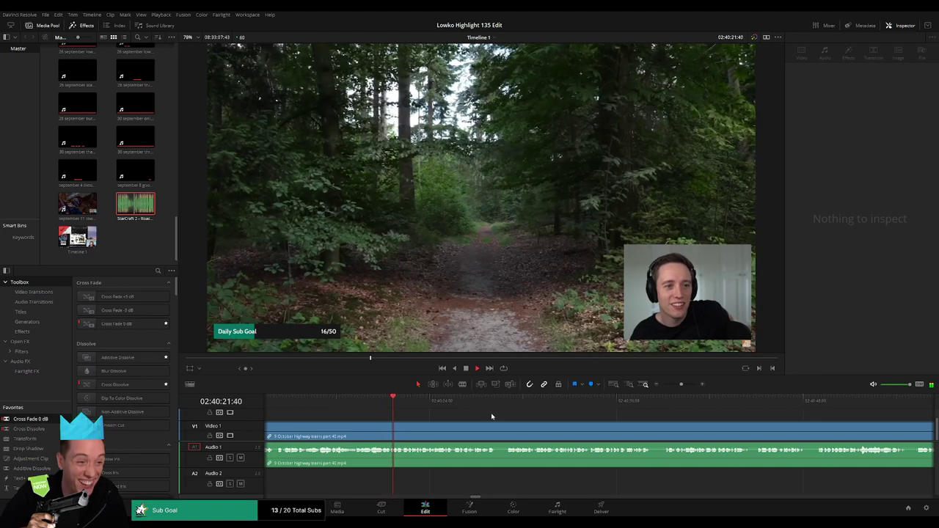
scroll(528, 420, down, 1)
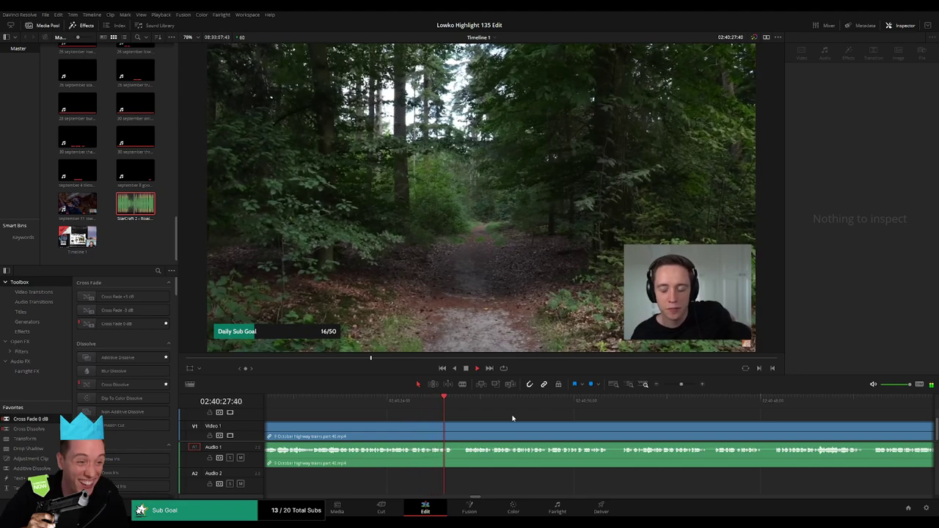
drag(556, 427, 379, 420)
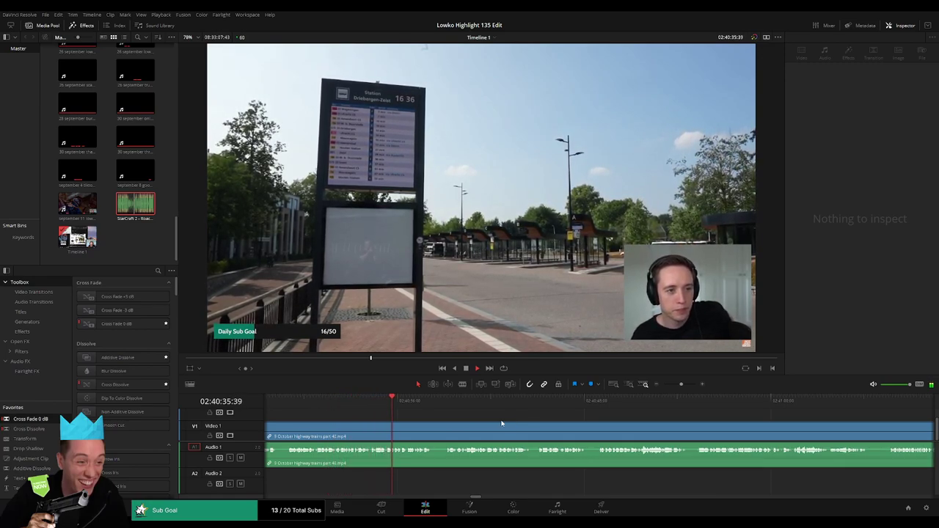
drag(494, 420, 407, 415)
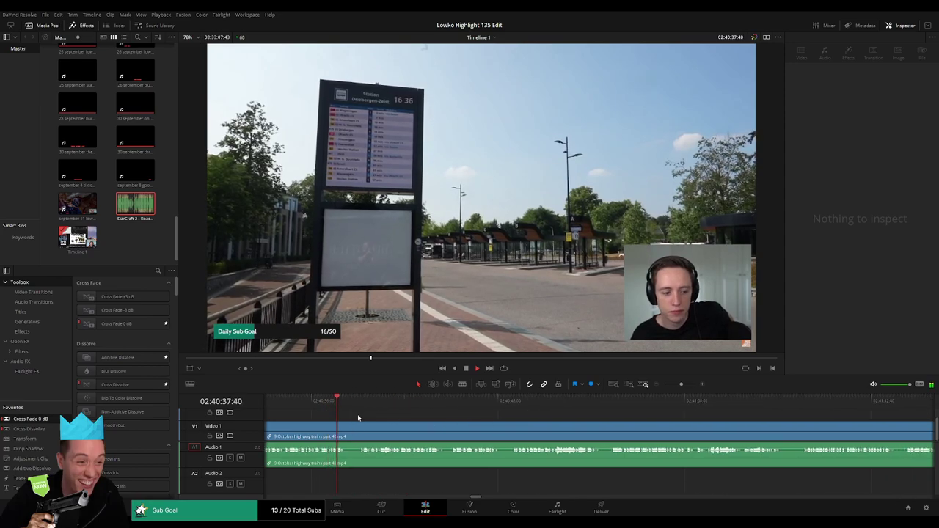
Step: Cut out the quiet section between about 02:40:38 and 02:40:39, close the gap, and replay the join
key(b)
click(346, 431)
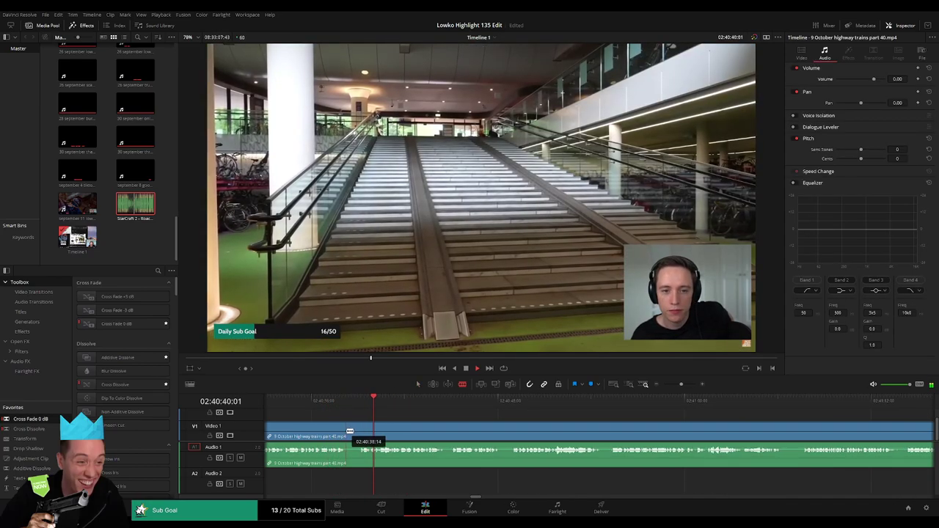
click(363, 431)
key(a)
click(354, 433)
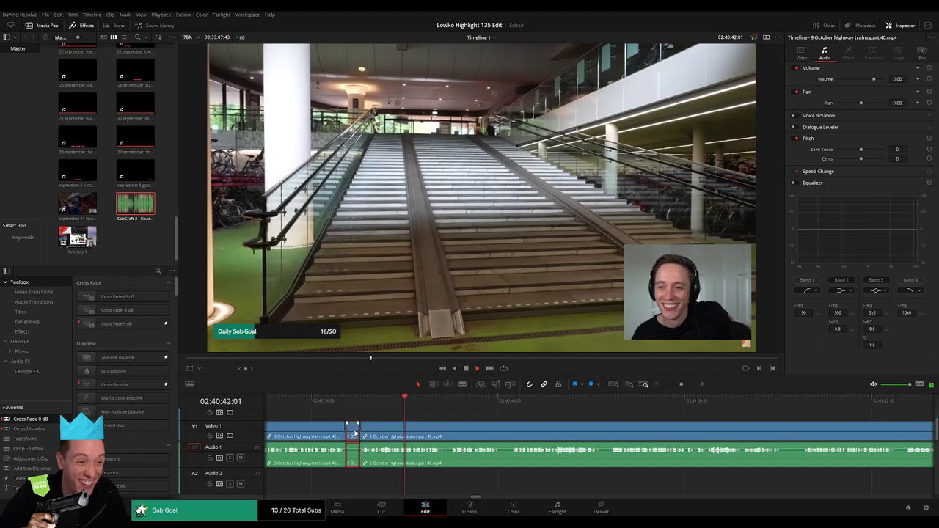
key(Delete)
key(space)
key(Up)
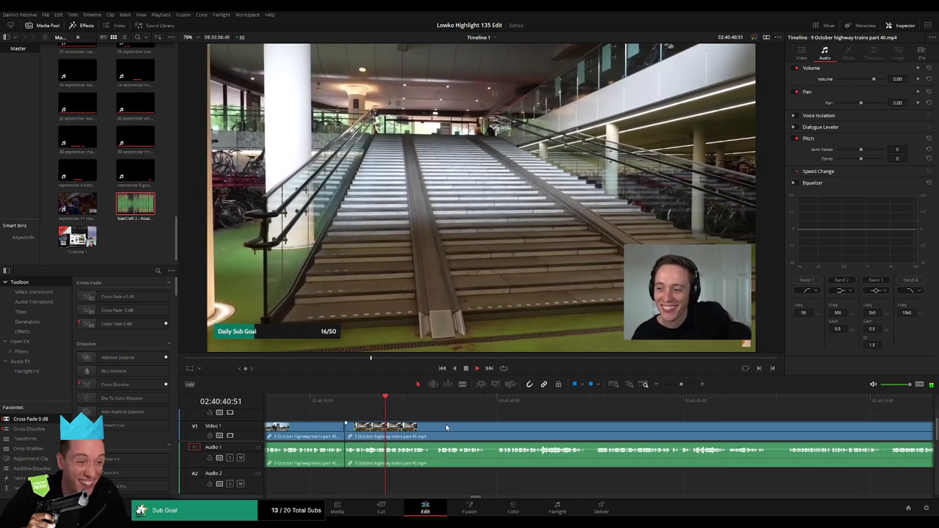
Step: Cut out the quiet section between about 02:41:05 and 02:41:06 around the rental bicycle rack shot, closing the gap
scroll(433, 426, right, 1)
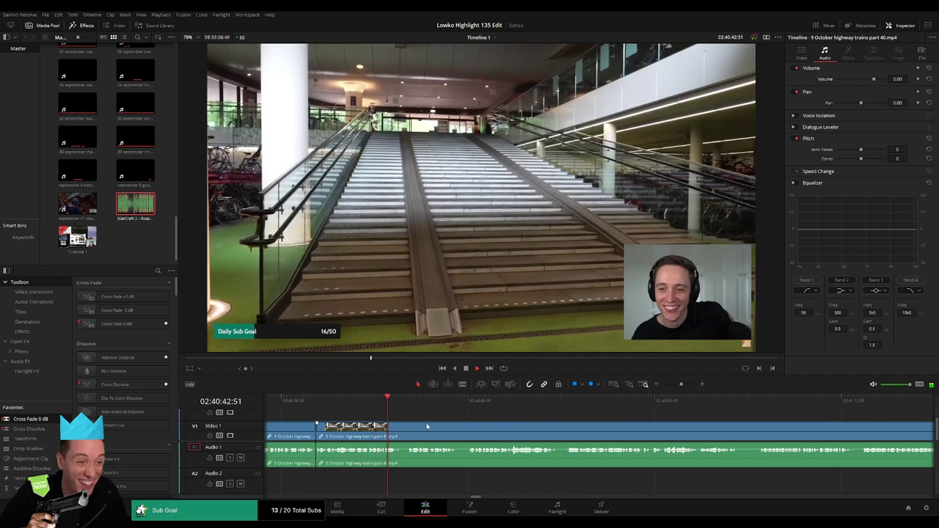
drag(487, 423, 453, 423)
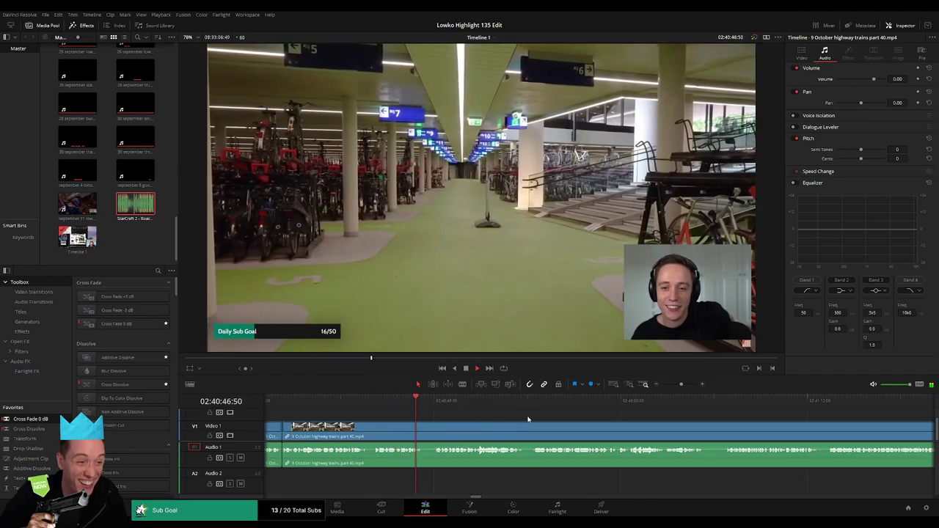
scroll(472, 419, right, 3)
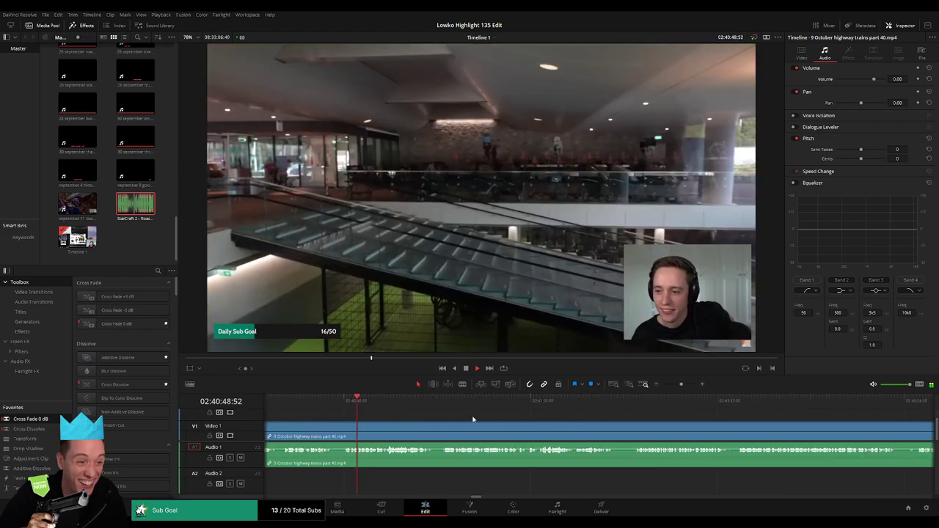
scroll(472, 418, right, 1)
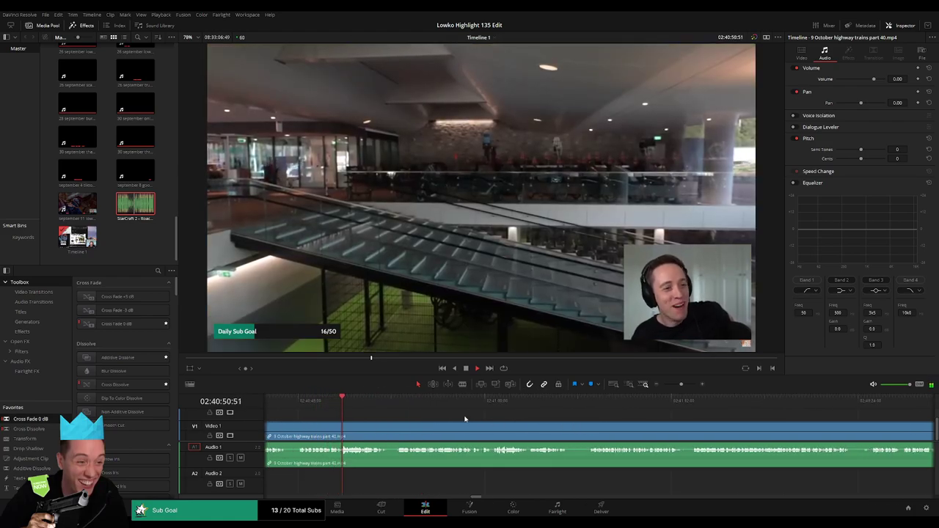
scroll(500, 418, right, 1)
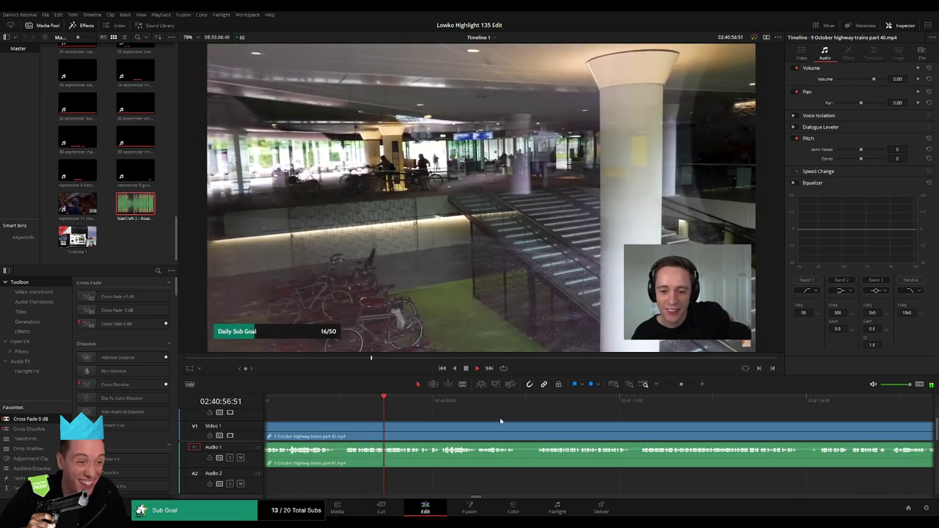
scroll(590, 425, right, 2)
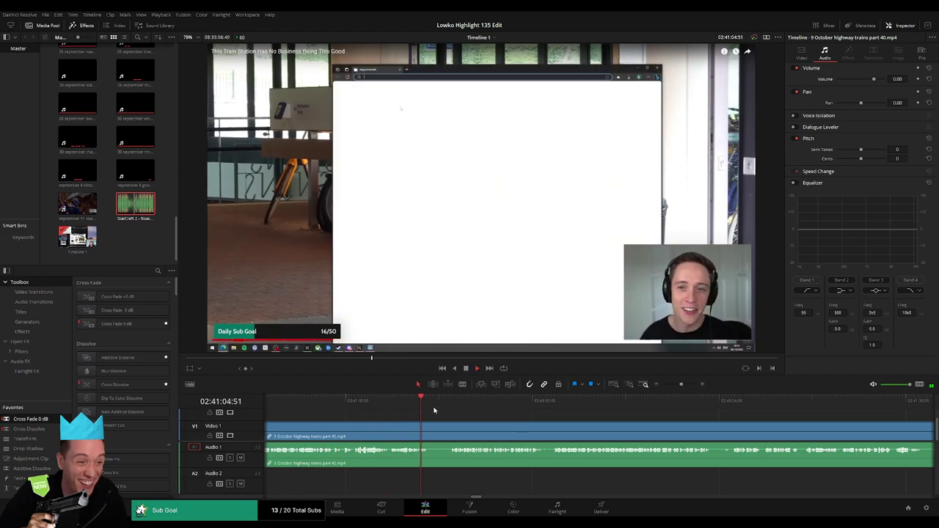
key(b)
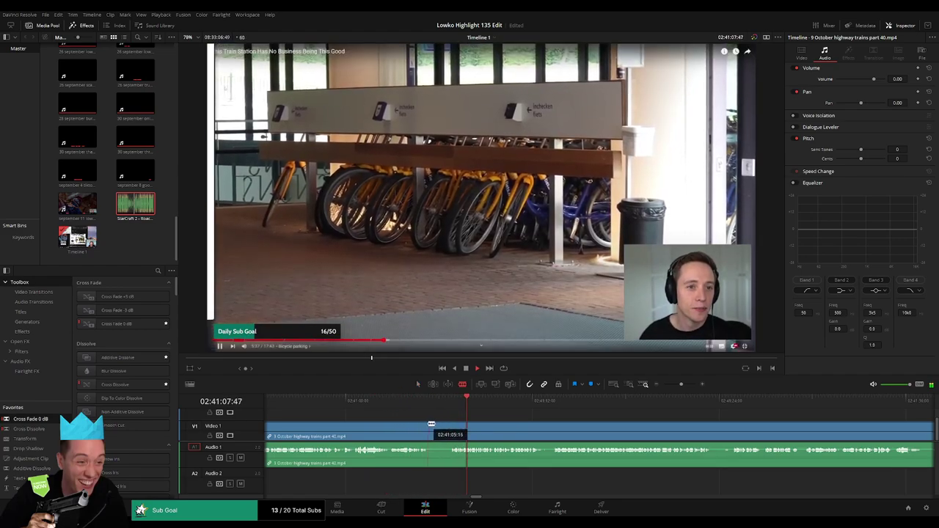
click(429, 426)
click(448, 426)
key(a)
click(441, 432)
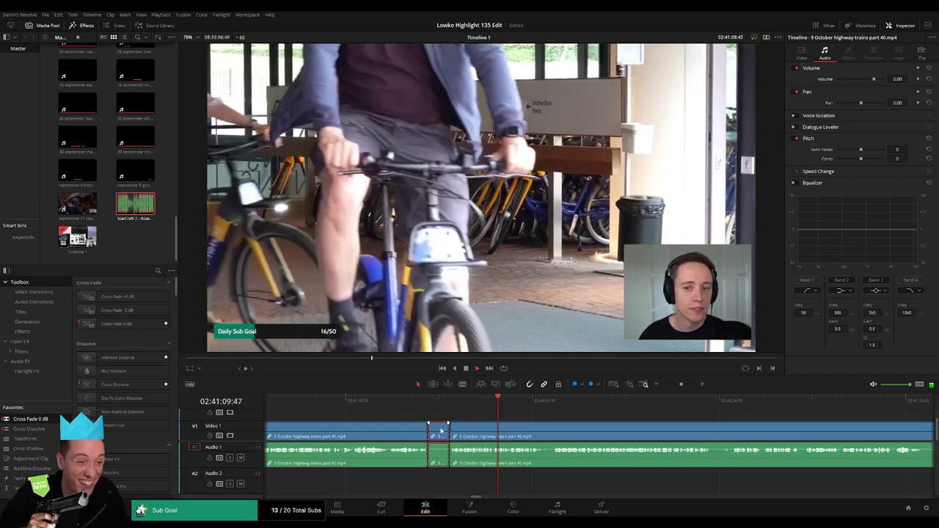
key(Delete)
Step: Cut out the quiet section between about 02:41:22 and 02:41:23 near the indoor bicycle parking shot, closing the gap
drag(586, 430, 446, 423)
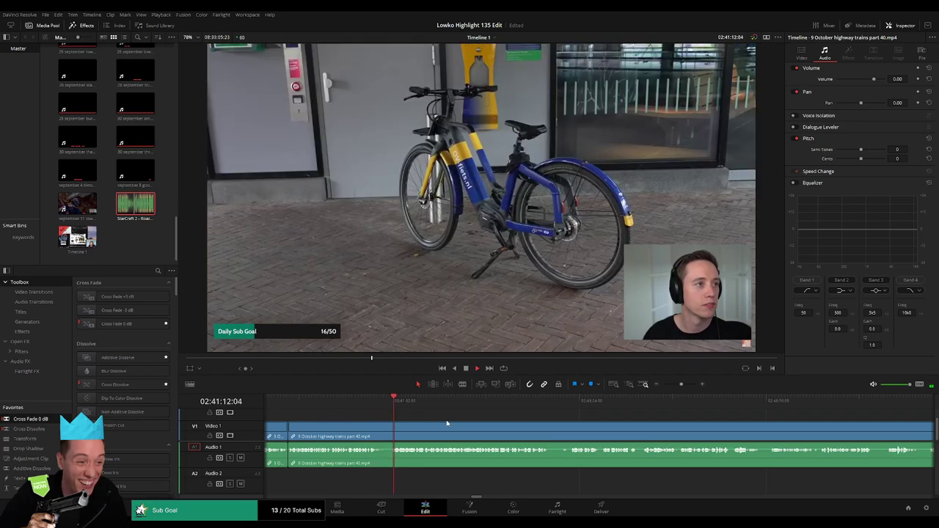
drag(574, 435, 500, 429)
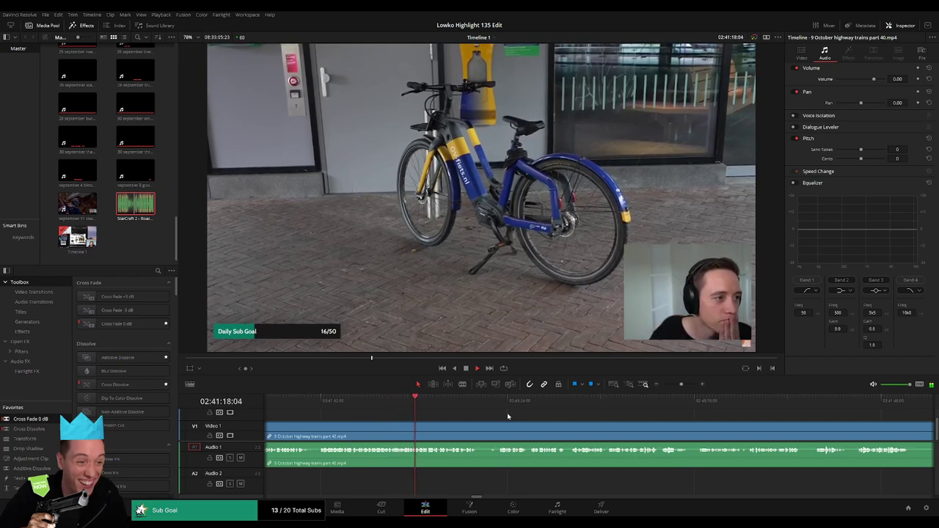
scroll(578, 432, right, 3)
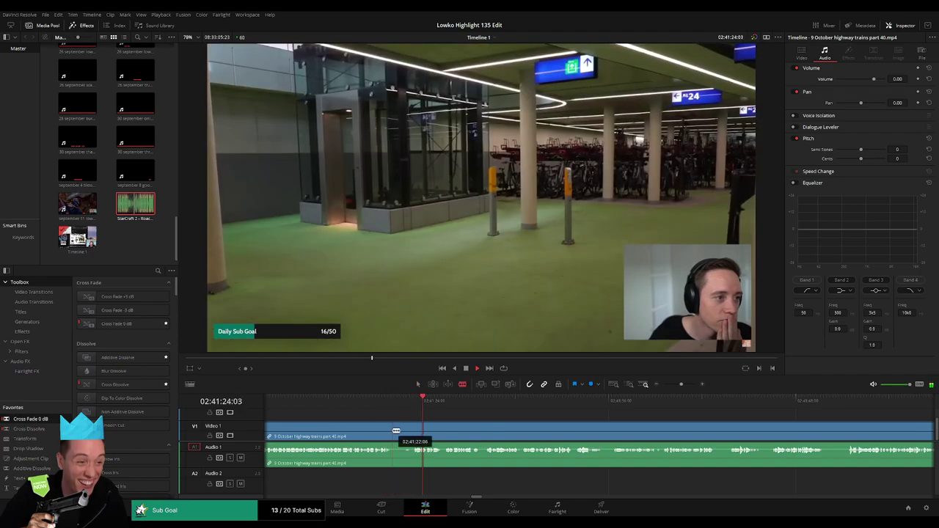
click(394, 431)
click(413, 431)
key(a)
click(402, 431)
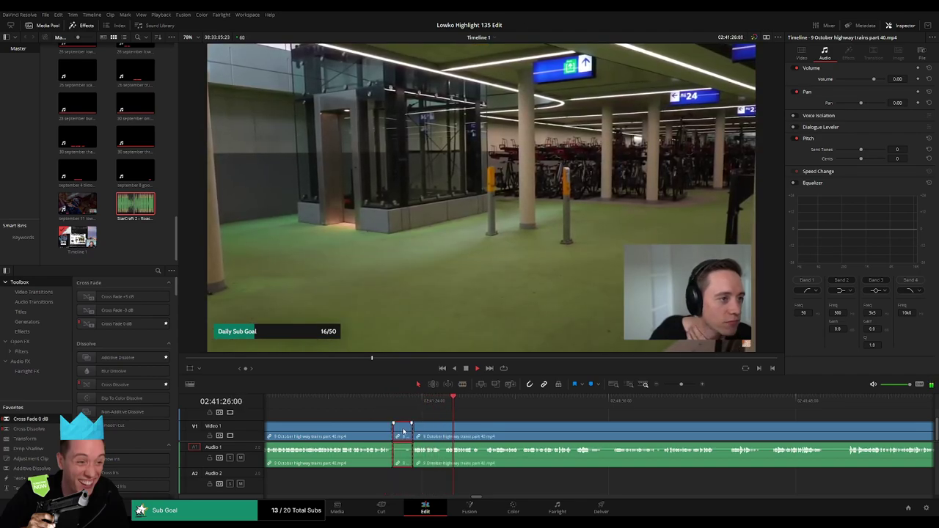
key(Delete)
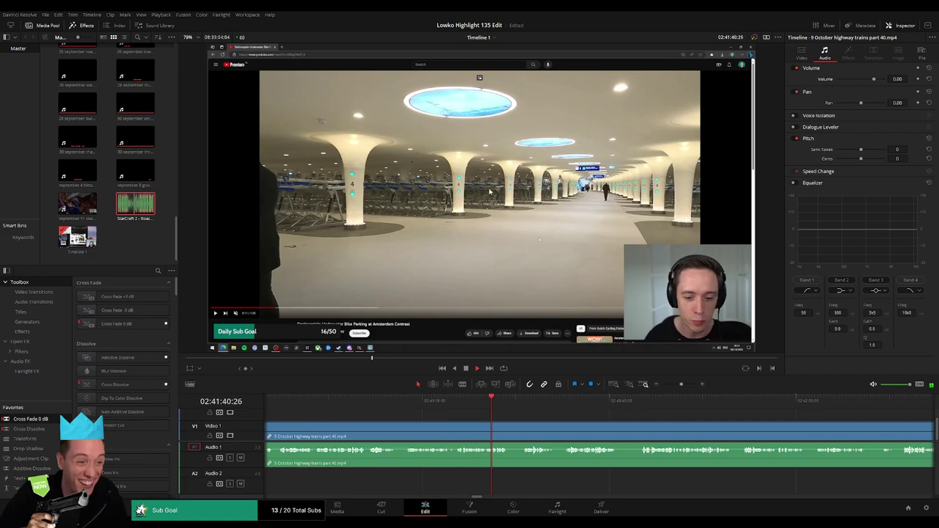
Step: Review the playing clip from about 02:41:40 to 02:42:46, checking the audio waveform for quiet gaps
scroll(587, 431, right, 3)
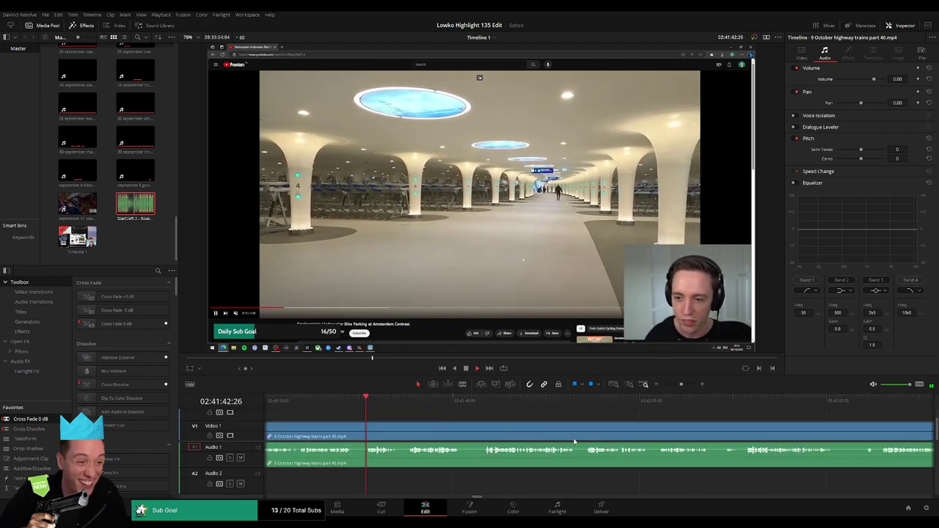
scroll(574, 441, right, 2)
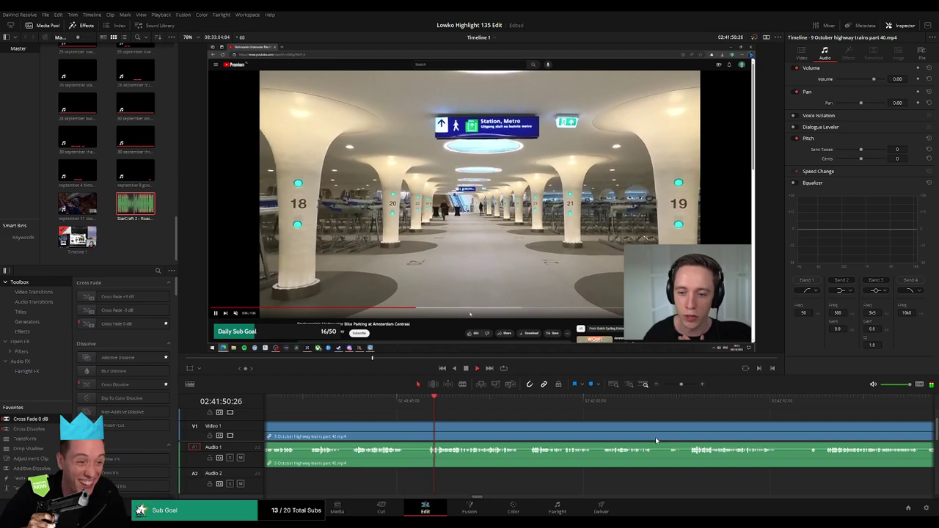
drag(680, 440, 544, 429)
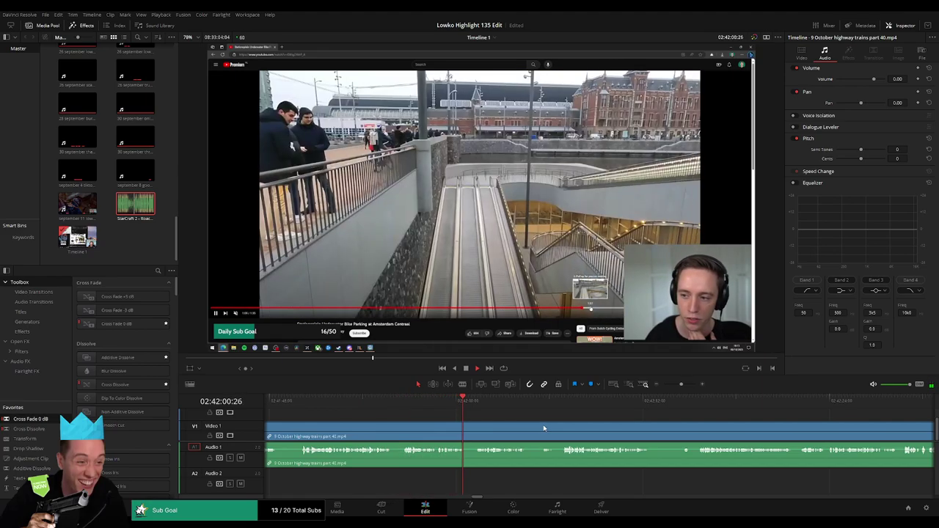
scroll(602, 430, right, 3)
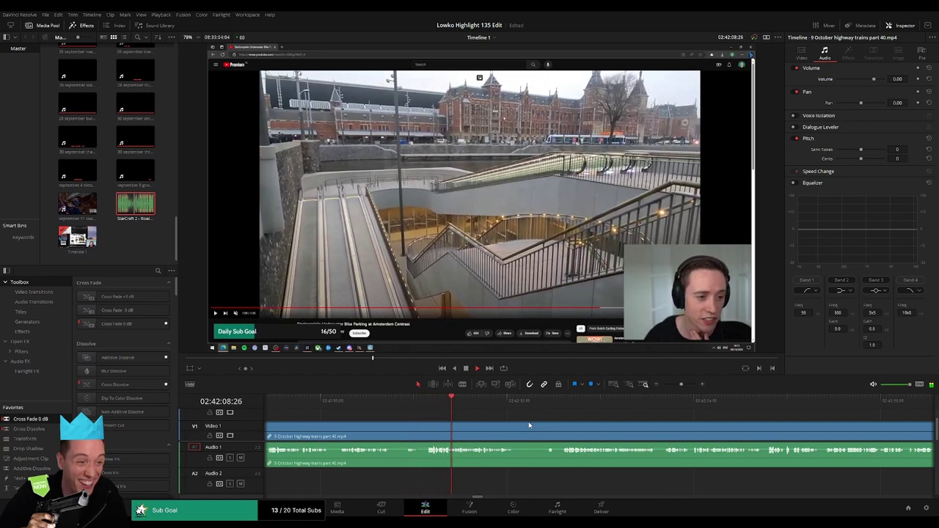
scroll(492, 431, right, 3)
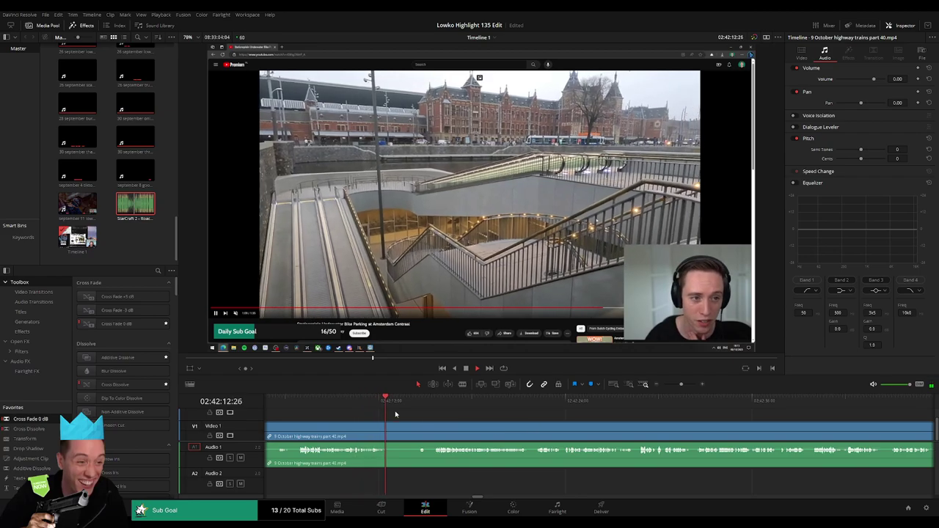
click(419, 402)
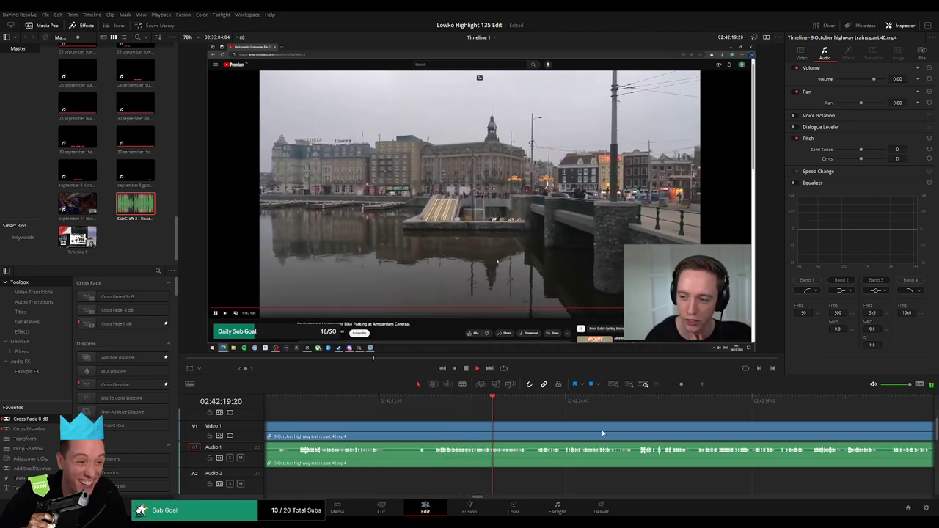
drag(602, 432, 445, 426)
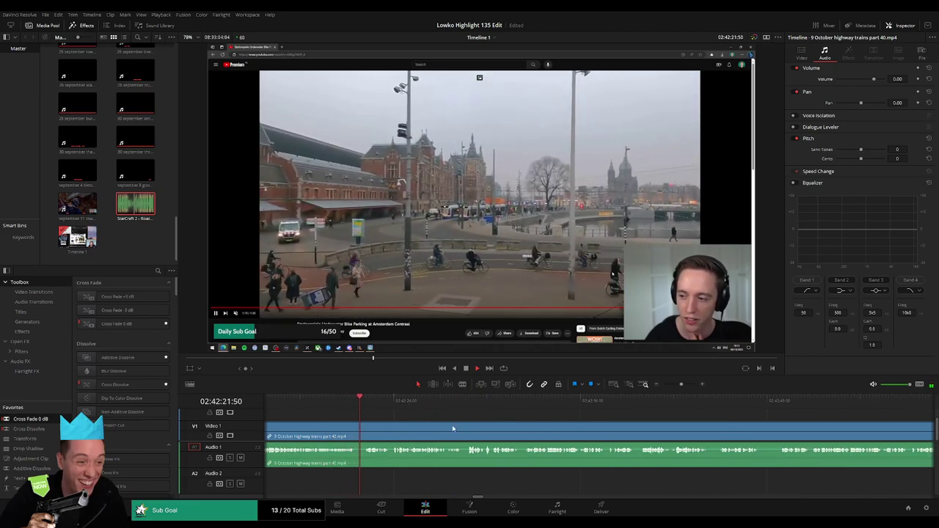
scroll(421, 426, right, 2)
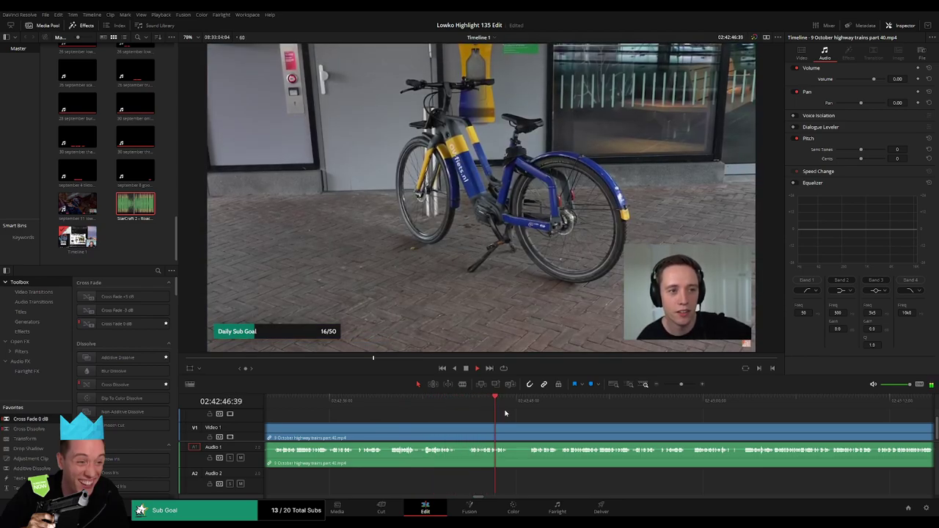
Step: Cut out the quiet section between about 02:42:47 and 02:42:49 near the green-floored bicycle parking shot, closing the gap
drag(467, 429, 409, 431)
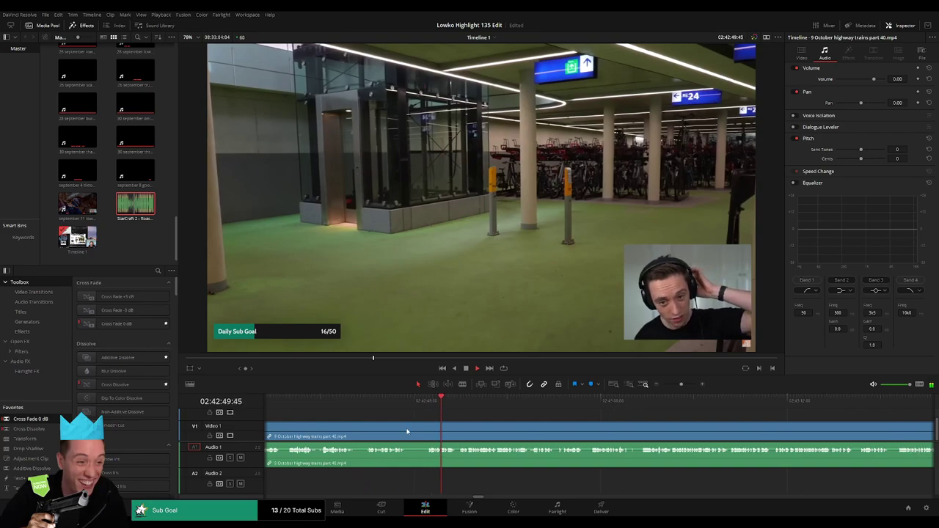
key(b)
click(407, 429)
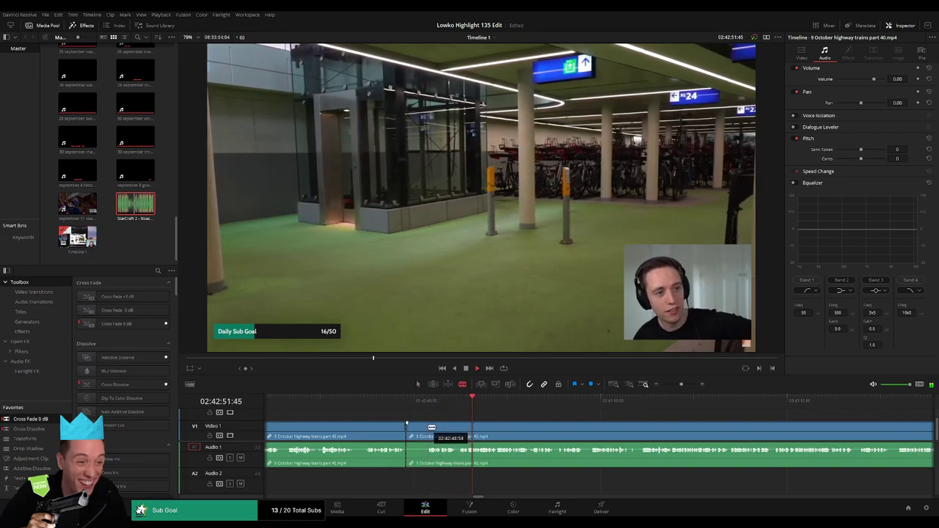
click(426, 427)
key(a)
click(418, 432)
key(Delete)
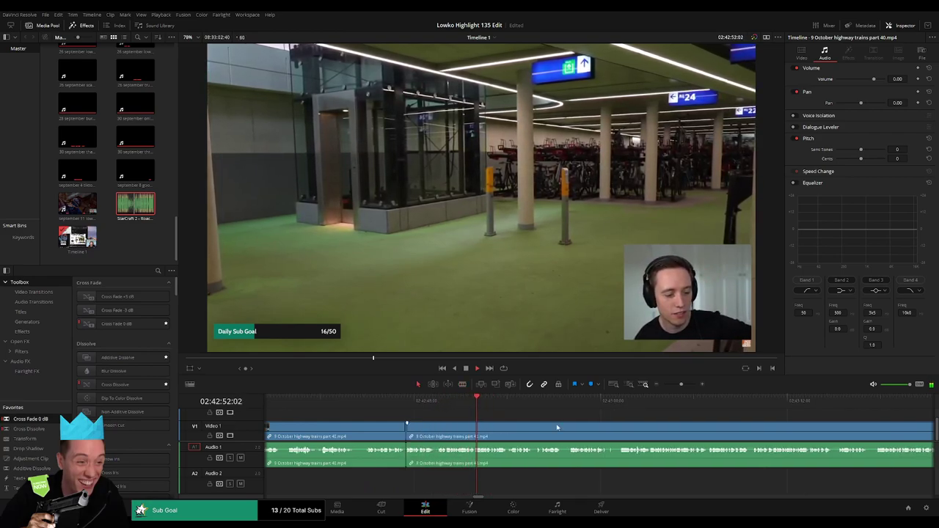
Step: Continue reviewing the clip from about 02:42:52 to 02:44:08, skipping slightly ahead and checking the waveform for gaps
drag(557, 428, 450, 425)
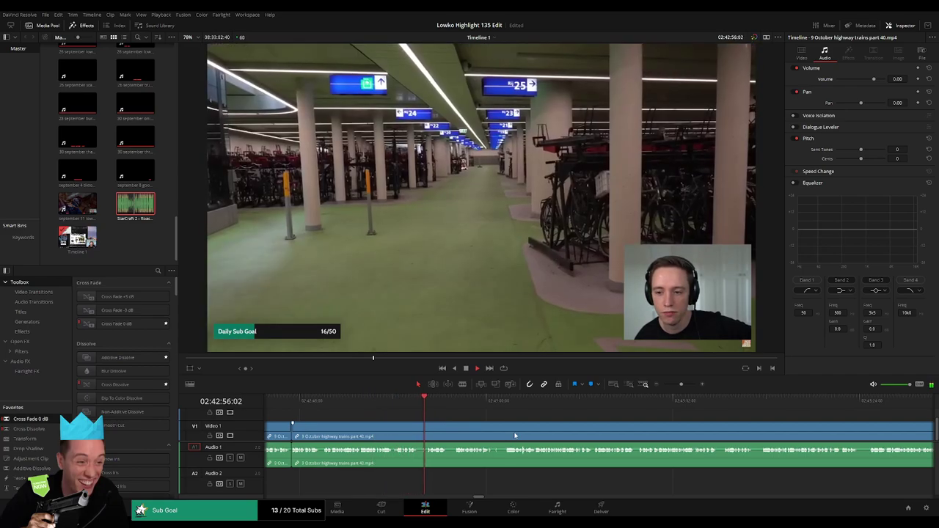
click(458, 404)
key(space)
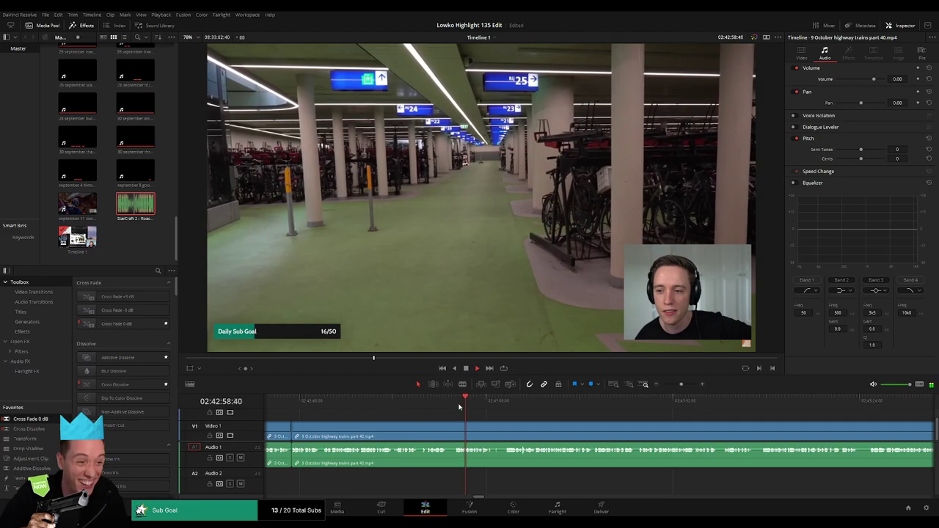
scroll(438, 417, right, 2)
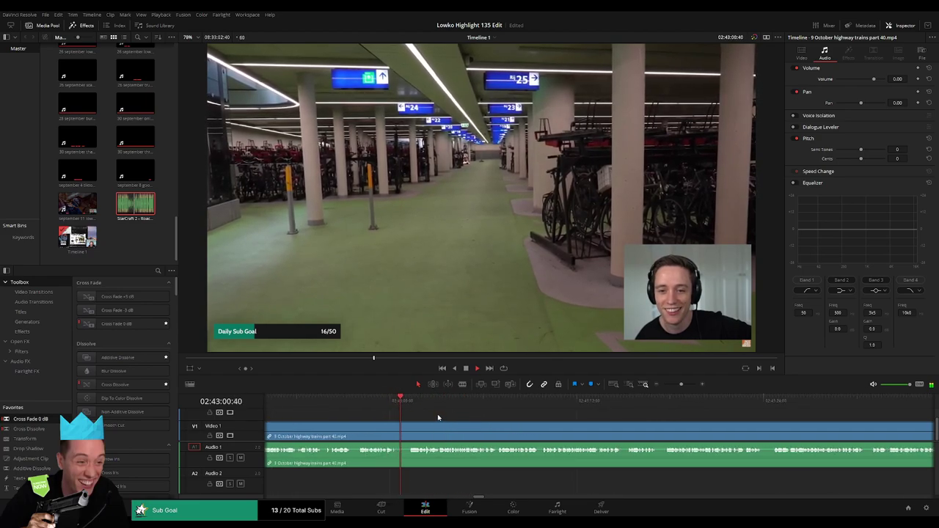
scroll(472, 424, right, 2)
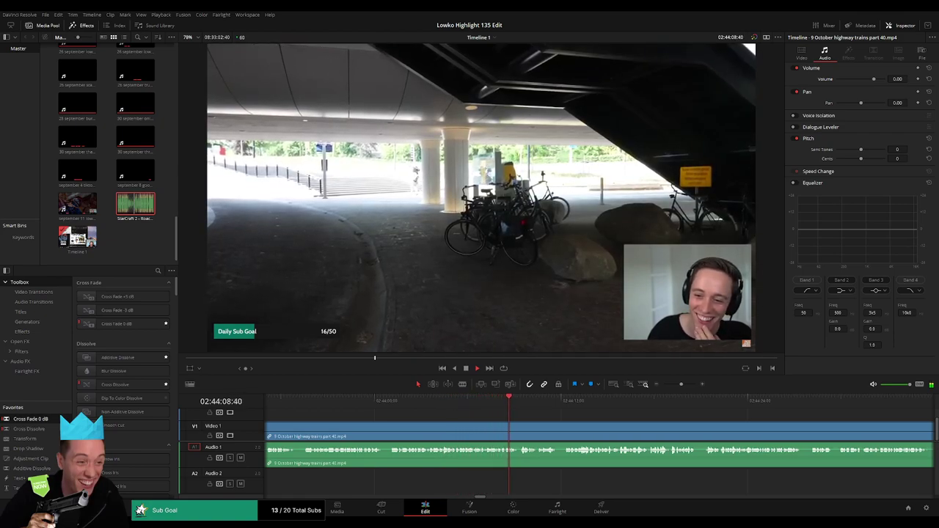
Step: Review the station design footage from about 02:44:08 to 02:45:04, checking the upcoming waveform for quiet gaps
drag(622, 427, 427, 421)
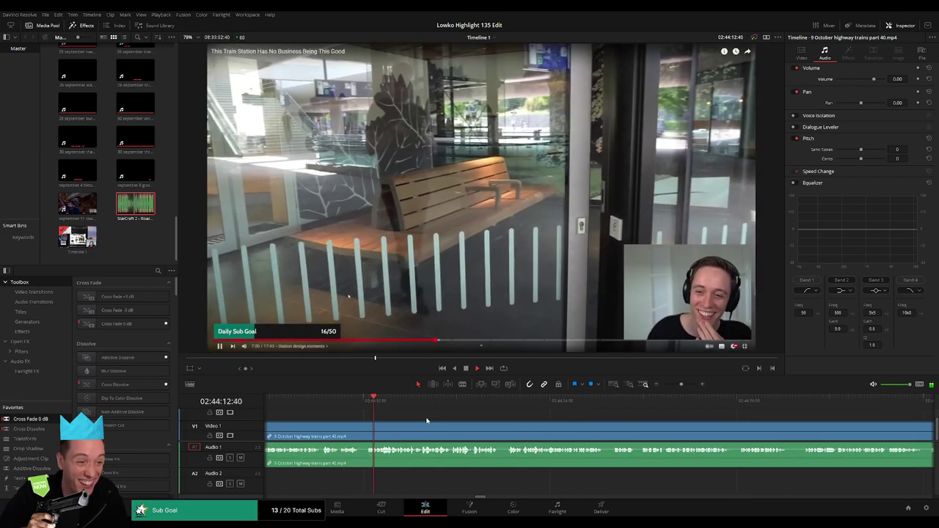
scroll(475, 423, right, 1)
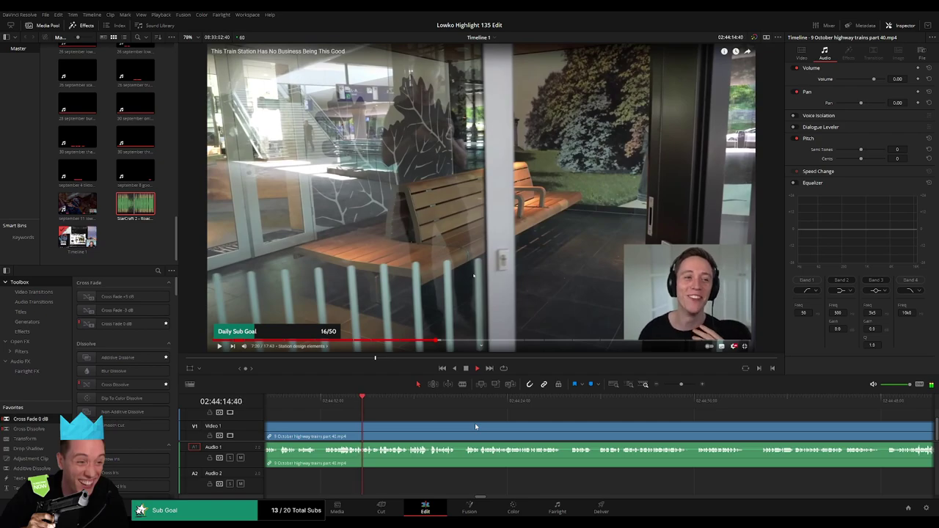
scroll(497, 431, right, 1)
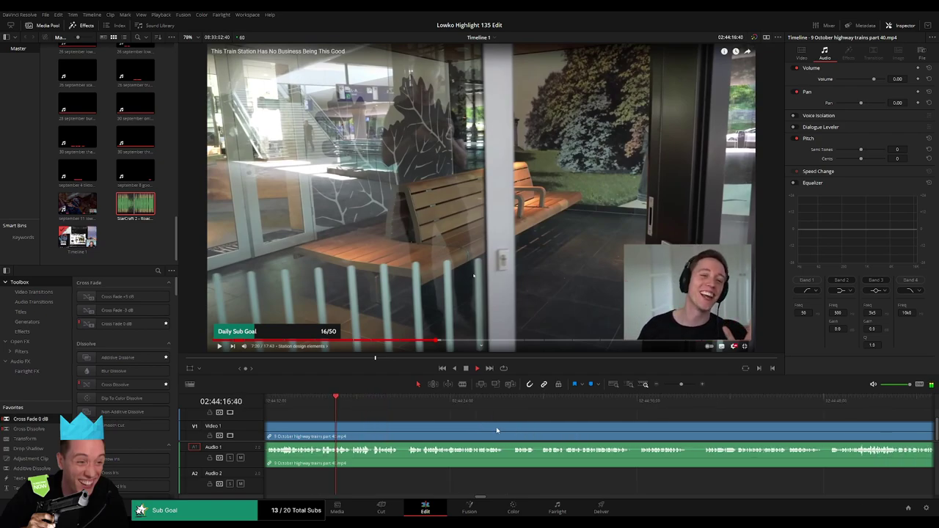
scroll(496, 431, right, 1)
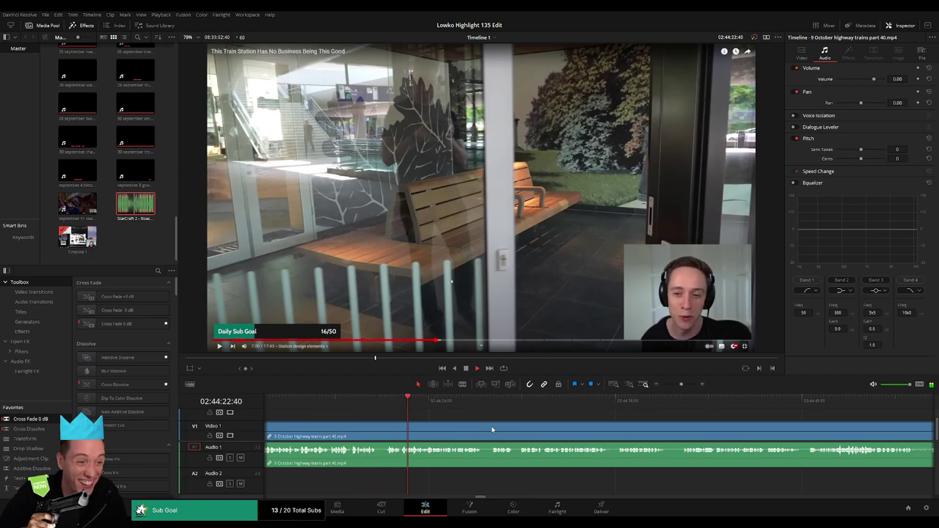
scroll(541, 438, right, 1)
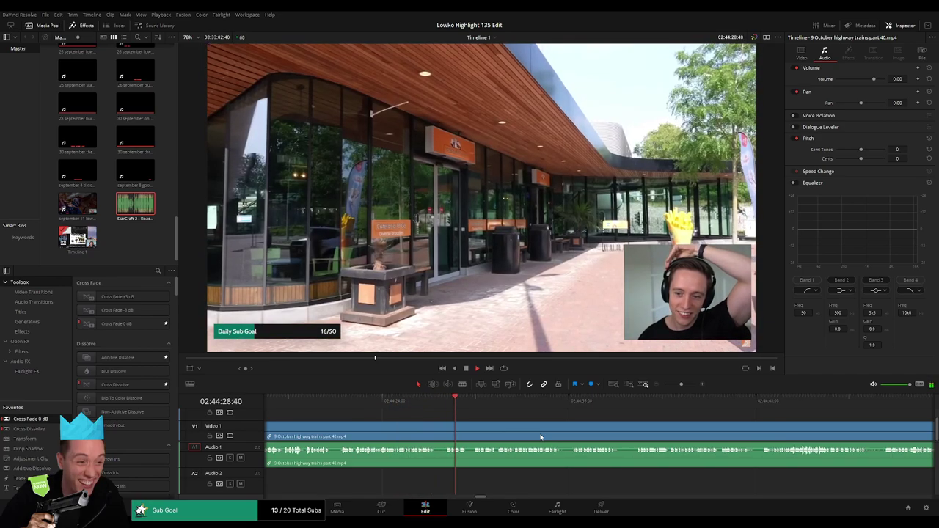
scroll(472, 425, right, 2)
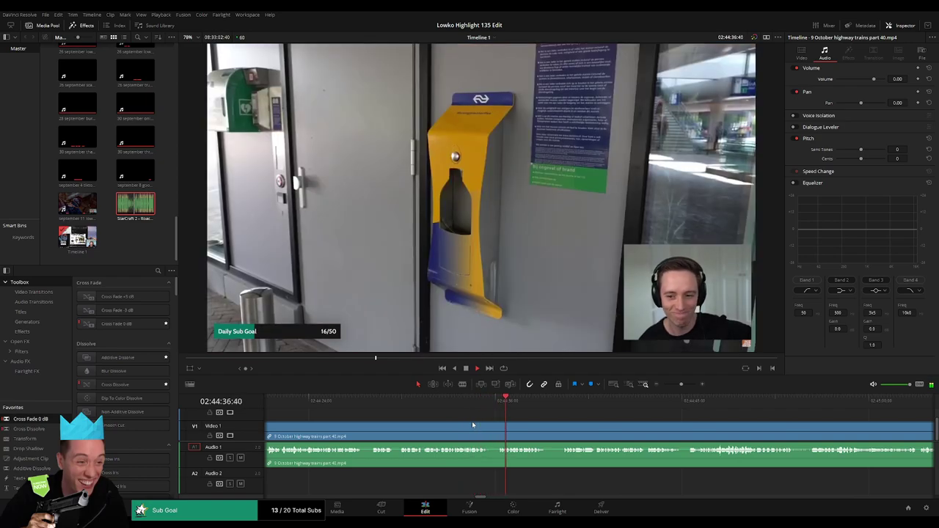
drag(621, 437, 507, 431)
scroll(507, 427, right, 1)
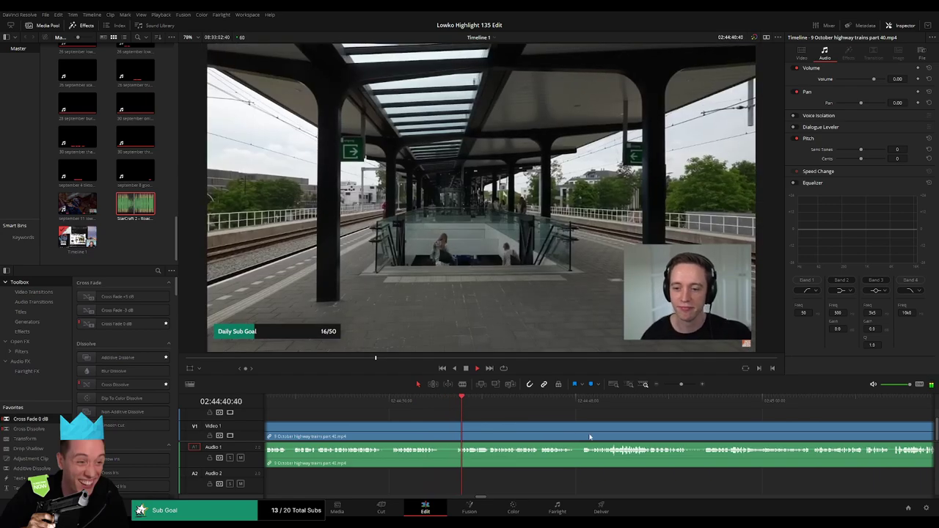
scroll(487, 428, right, 2)
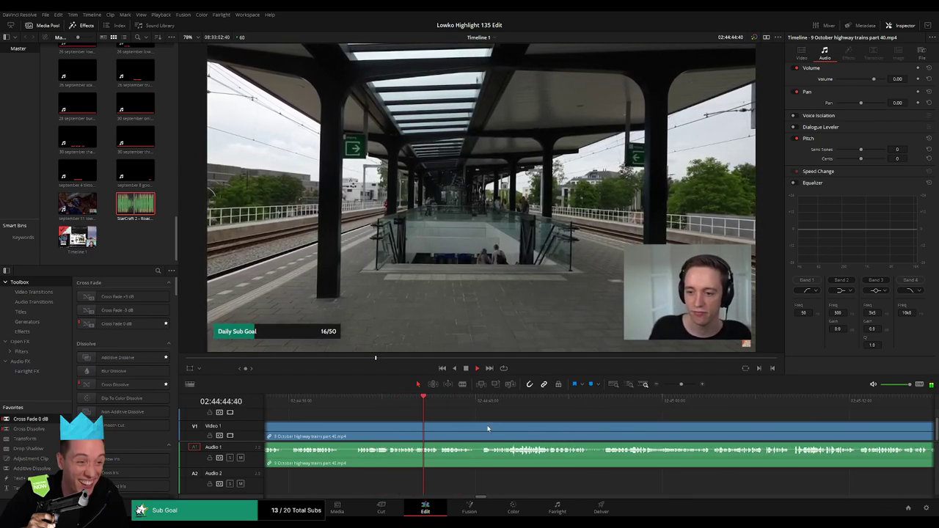
scroll(514, 429, right, 2)
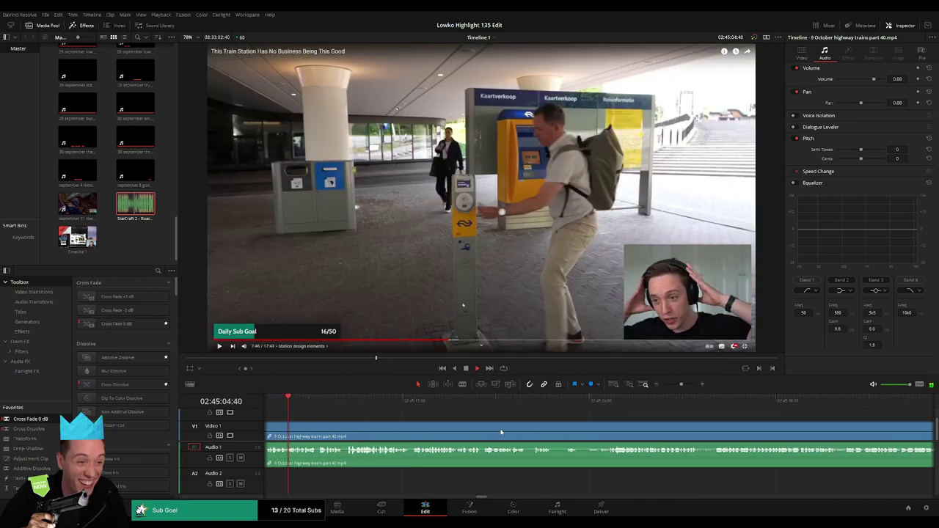
Step: Isolate the brief section between 02:45:07:06 and 02:45:07:23 at the check-in pole shot by splitting the clip at both ends
mouse_move(675, 384)
mouse_down()
mouse_move(666, 385)
mouse_move(684, 384)
mouse_up()
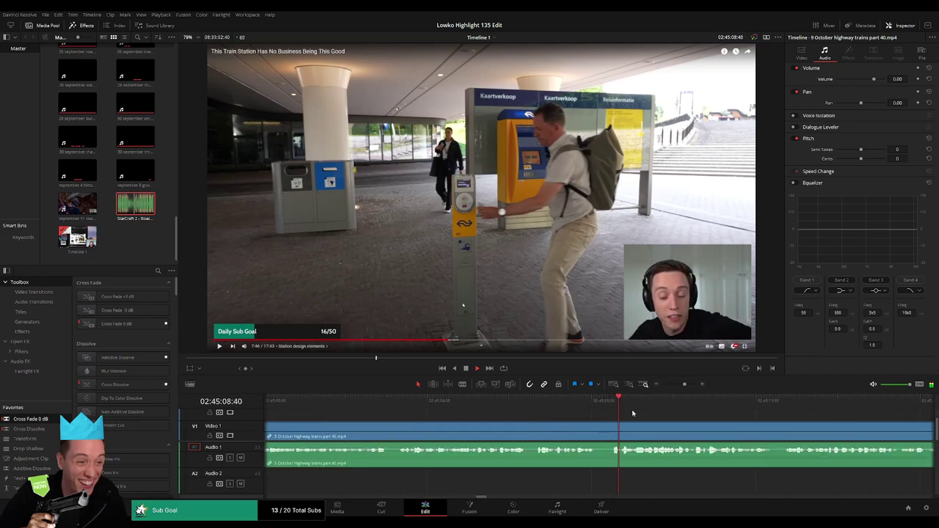
click(533, 404)
key(space)
click(554, 404)
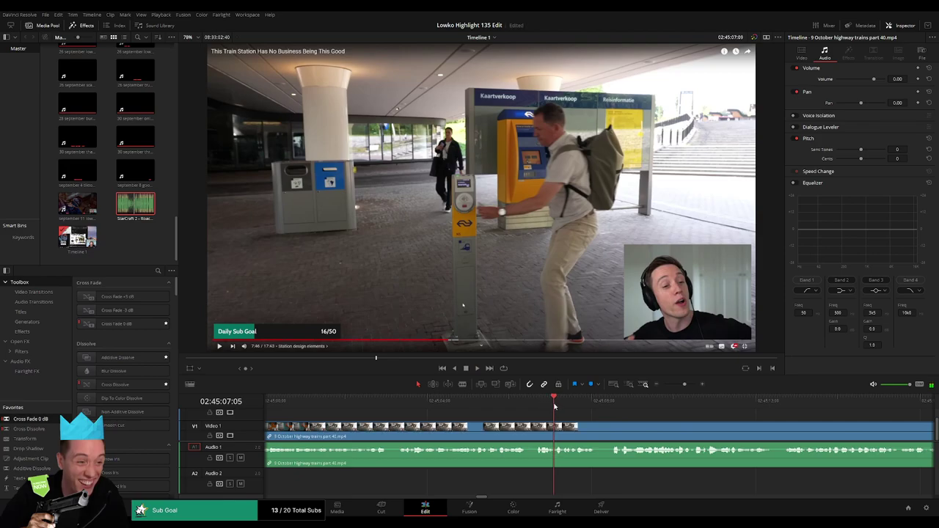
mouse_move(555, 405)
mouse_down()
mouse_move(564, 404)
mouse_move(556, 406)
mouse_up()
key(b)
click(558, 432)
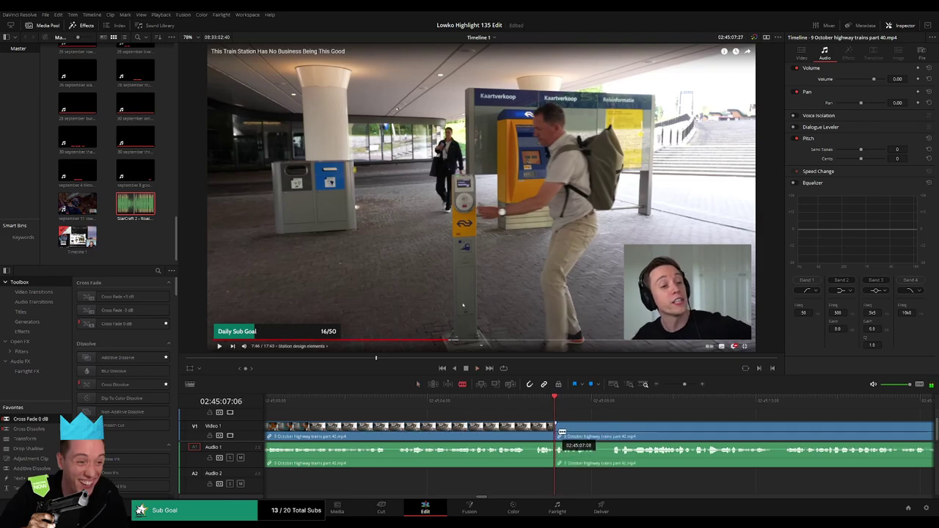
key(space)
click(566, 449)
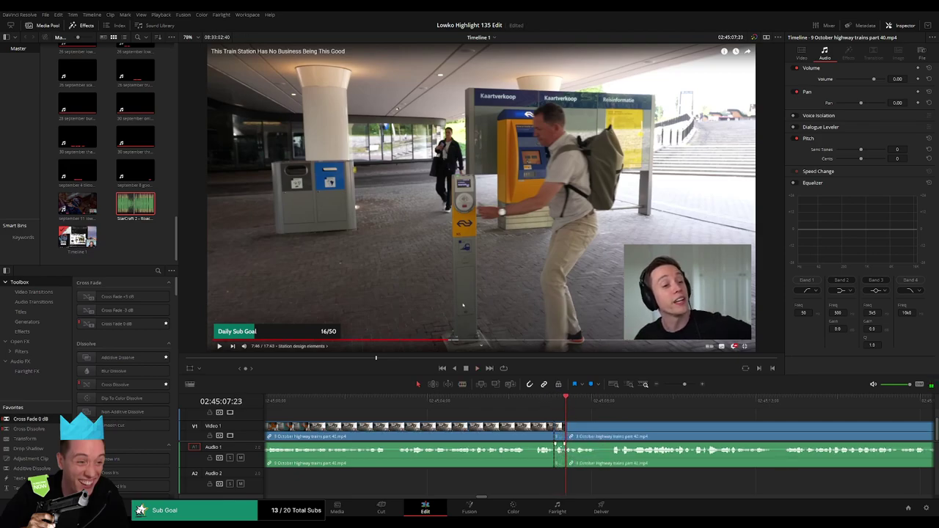
Step: Cover the isolated section with a matching piece of StarCraft 2 - Roach Quotes.mp3 on Audio 2 at volume -23, and resume playback
drag(135, 206, 569, 488)
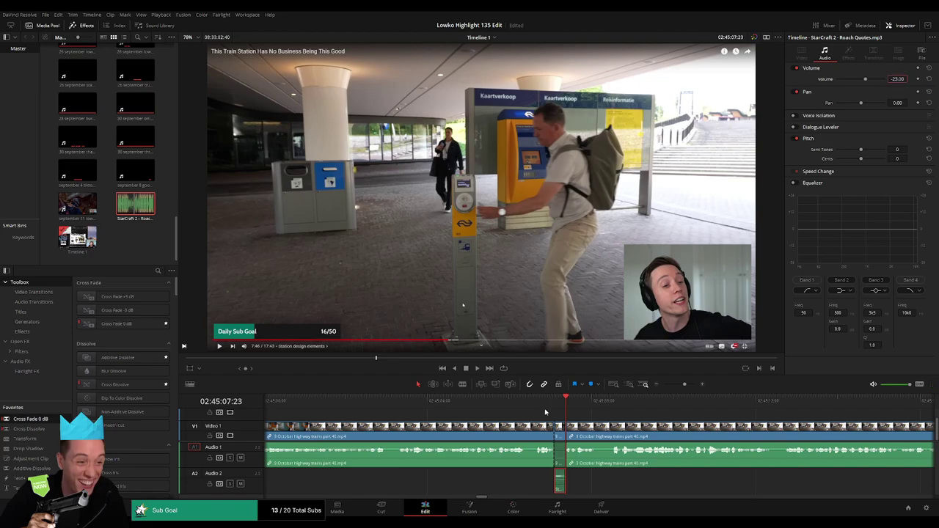
click(605, 419)
scroll(448, 443, right, 6)
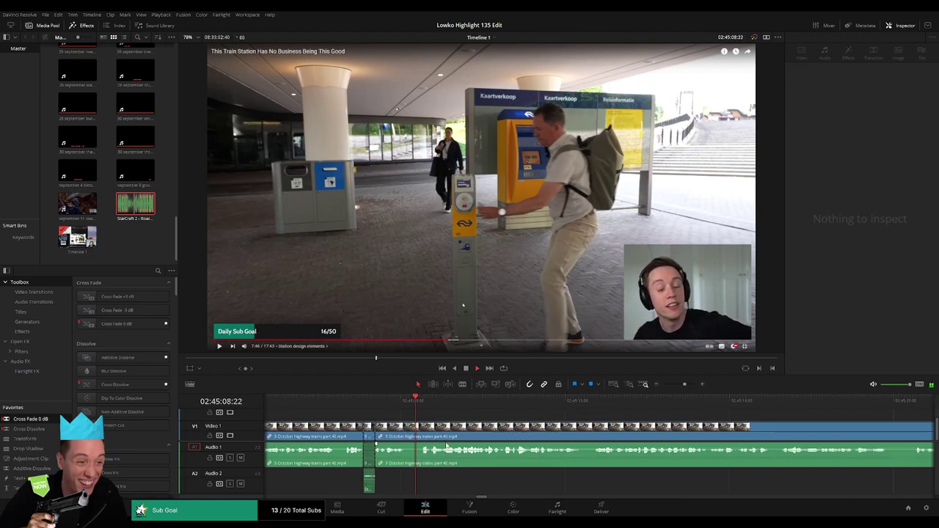
Step: Cut out the quiet gap from about 02:45:22 to 02:45:23:43 in the check-in pole shot
drag(687, 386, 682, 386)
scroll(490, 419, right, 5)
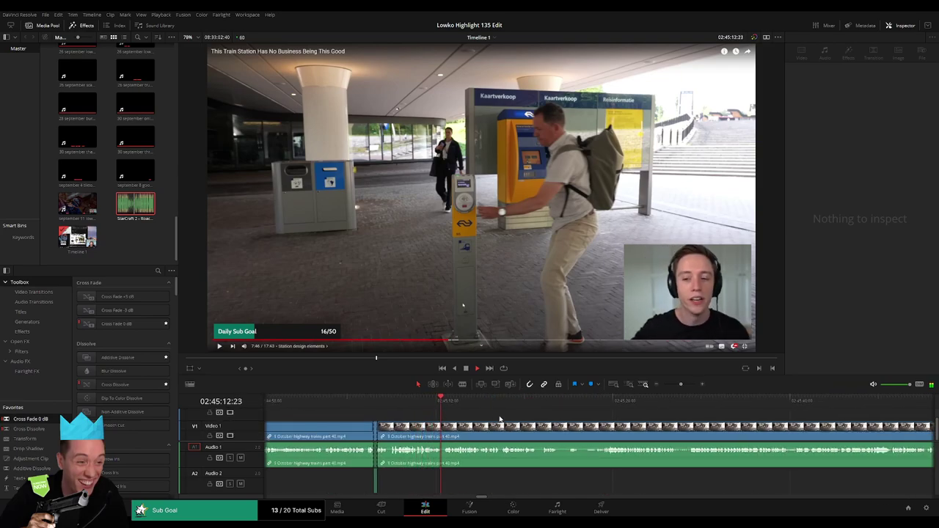
scroll(495, 424, right, 2)
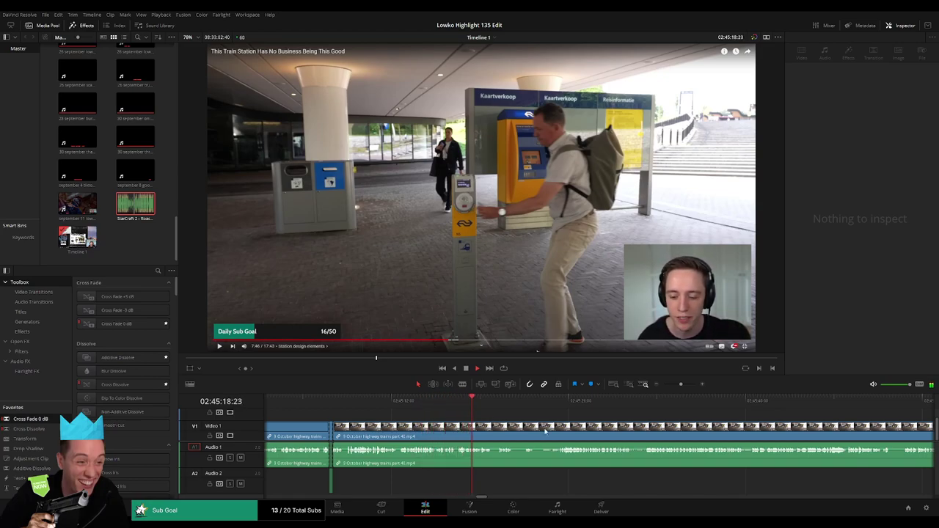
scroll(564, 438, right, 2)
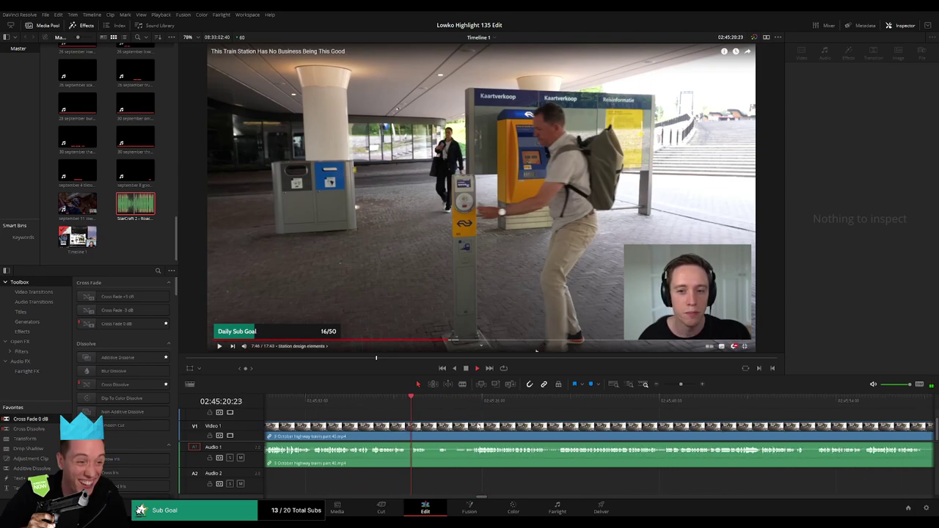
click(435, 404)
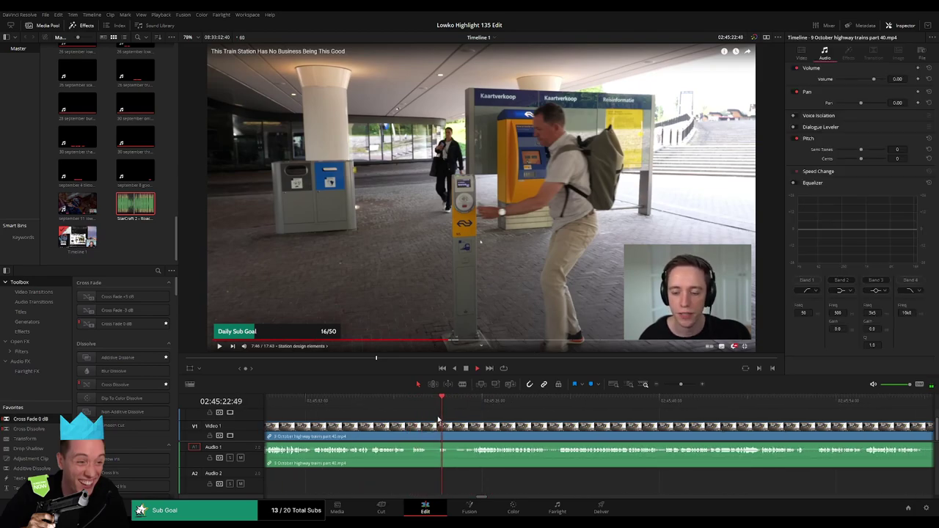
click(431, 432)
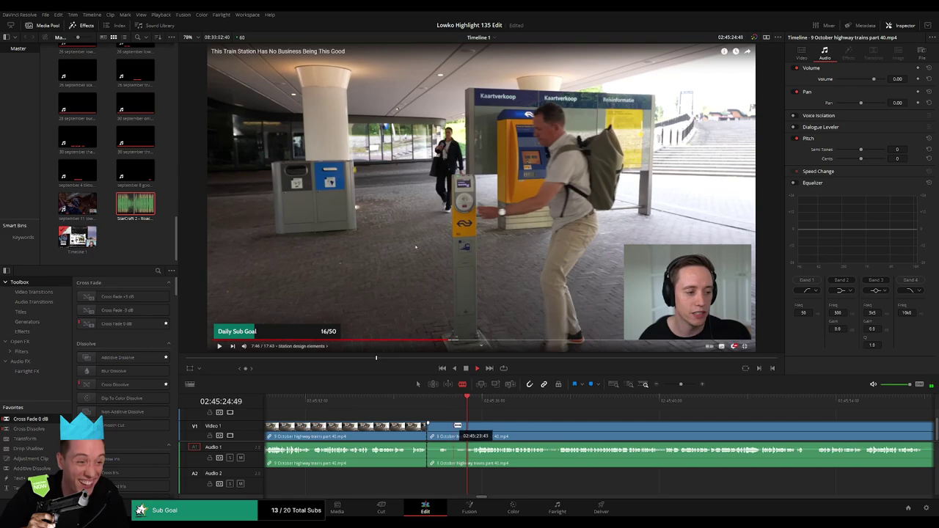
click(457, 429)
key(a)
click(449, 431)
key(Delete)
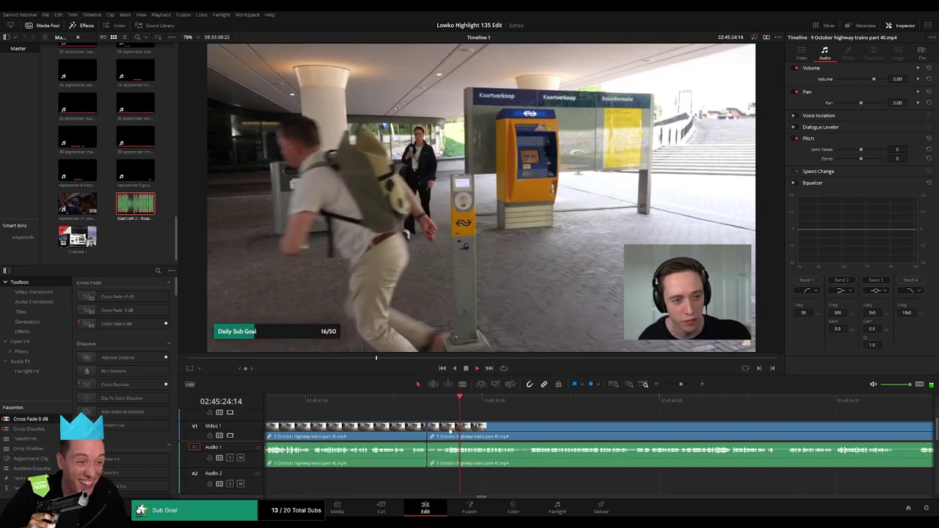
Step: Review the check-in pole and bus station footage from about 02:45:24 to 02:45:58, checking the waveform for quiet gaps
scroll(480, 437, right, 1)
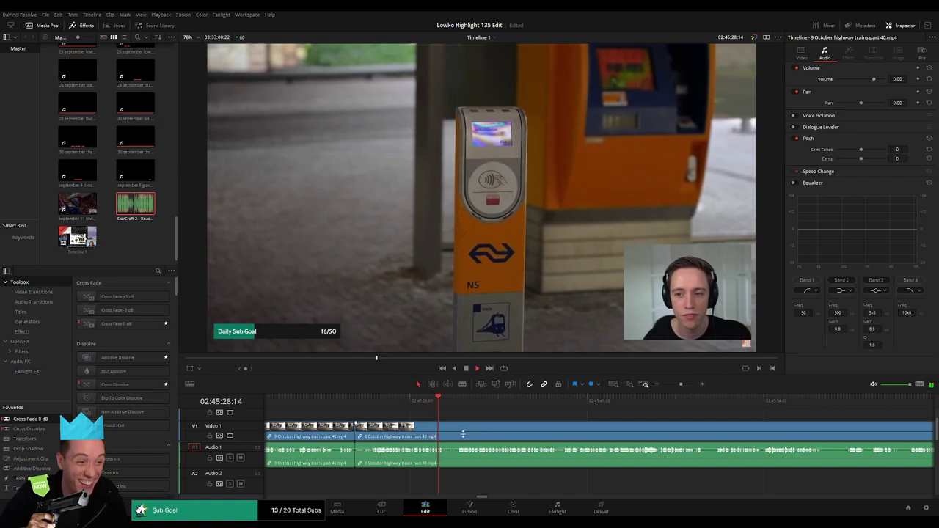
scroll(458, 433, right, 2)
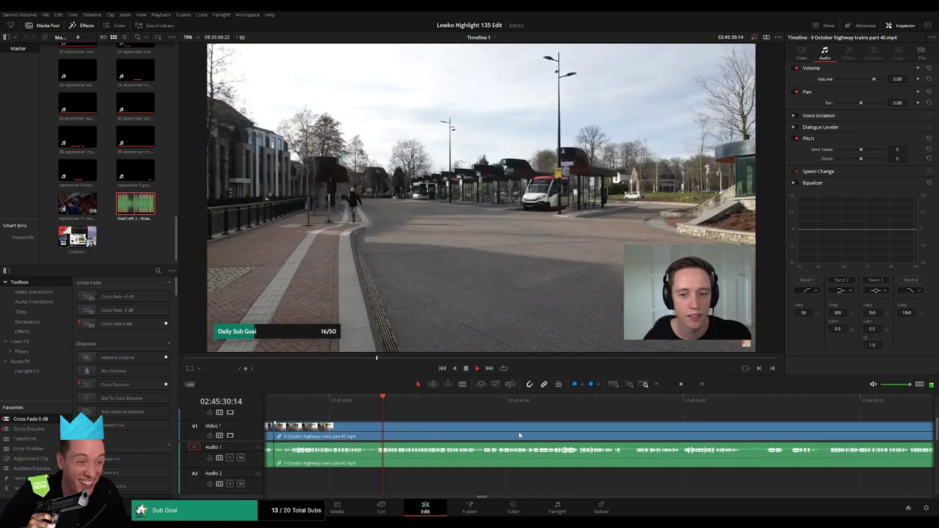
scroll(440, 425, right, 2)
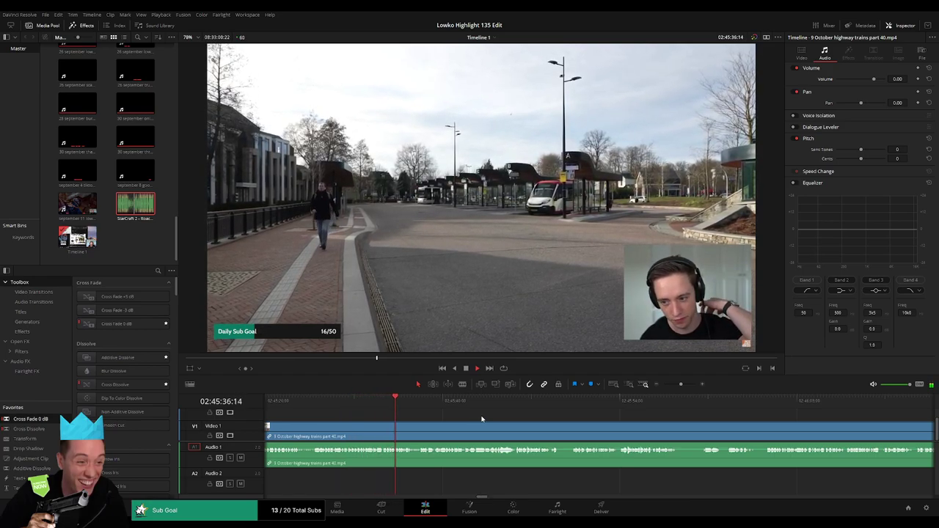
scroll(492, 429, right, 2)
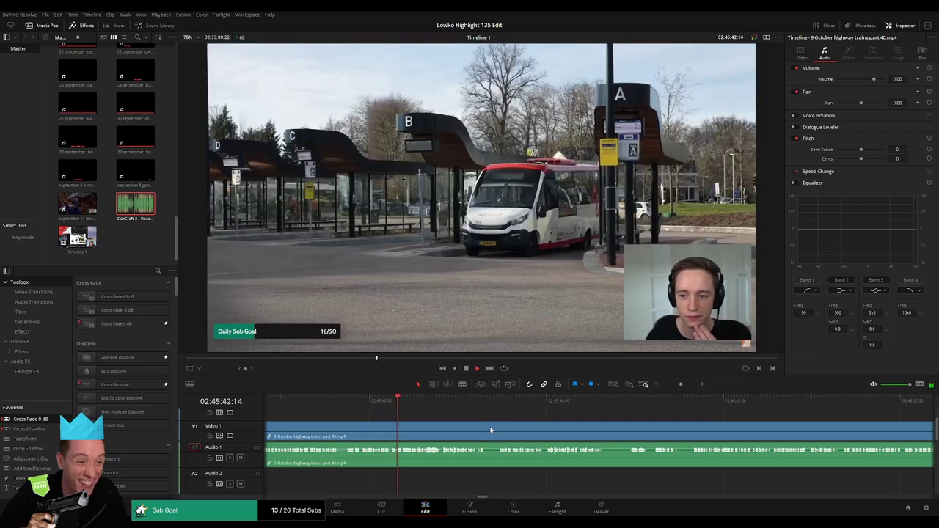
scroll(508, 437, right, 1)
scroll(508, 437, right, 3)
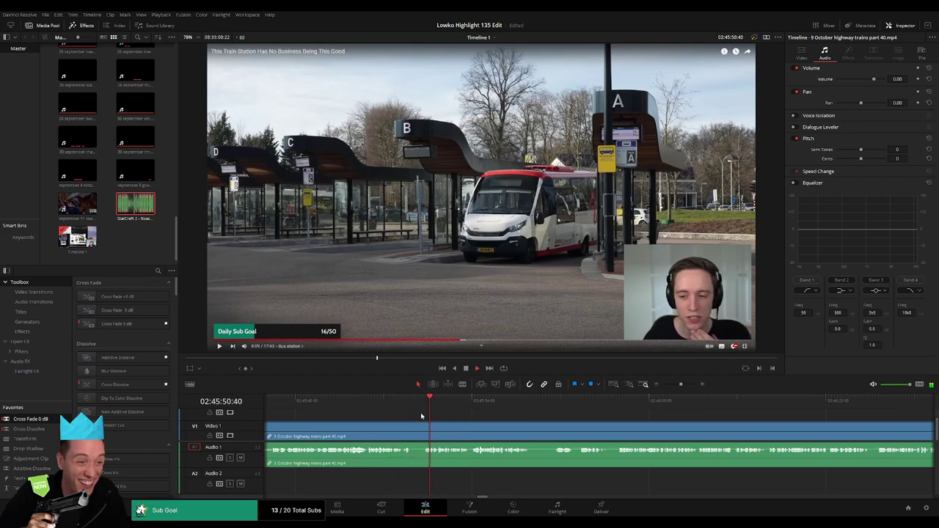
scroll(502, 434, right, 4)
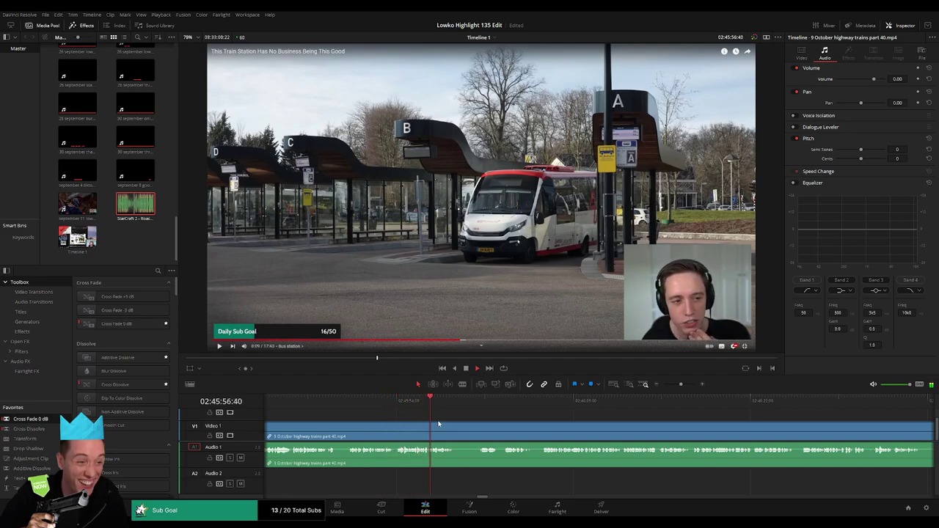
scroll(455, 417, right, 3)
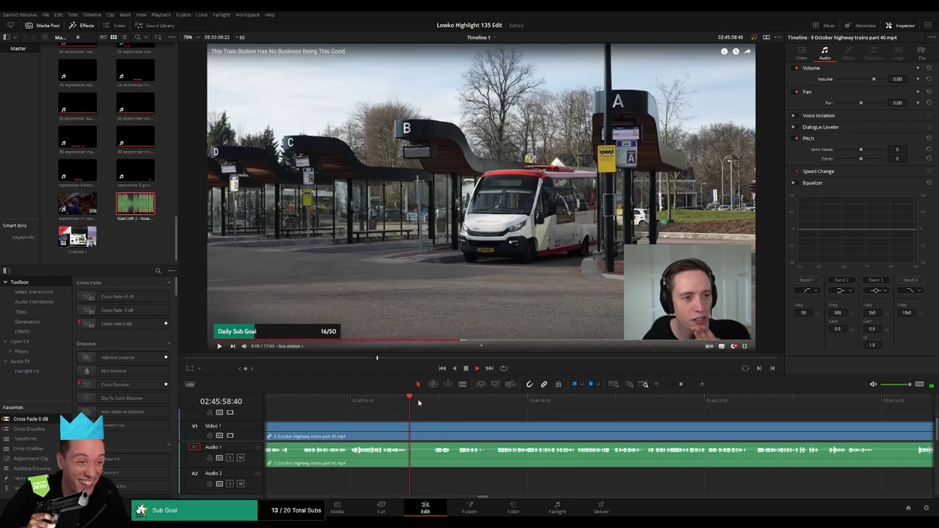
Step: Cut out the quiet gap from about 02:45:58:40 to 02:46:00:12 after the bus station shot
click(431, 402)
key(b)
click(412, 429)
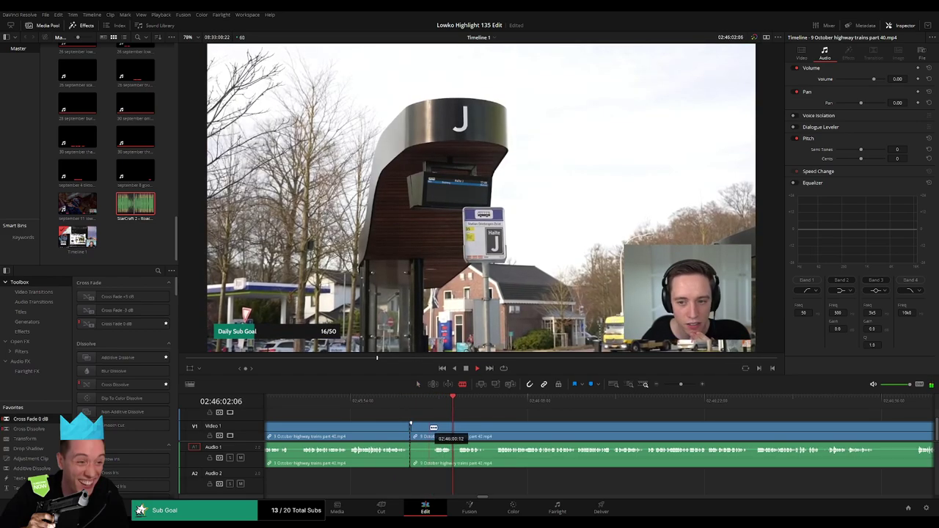
key(a)
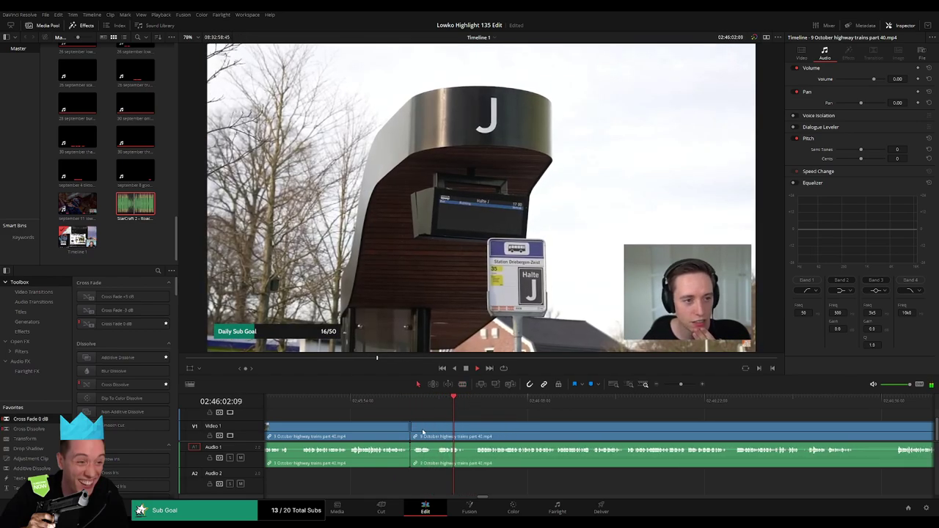
Step: Review the Princenhof Park and Driebergen-Zeist footage from about 02:46:02 to 02:46:30, checking the upcoming waveform
scroll(447, 434, right, 2)
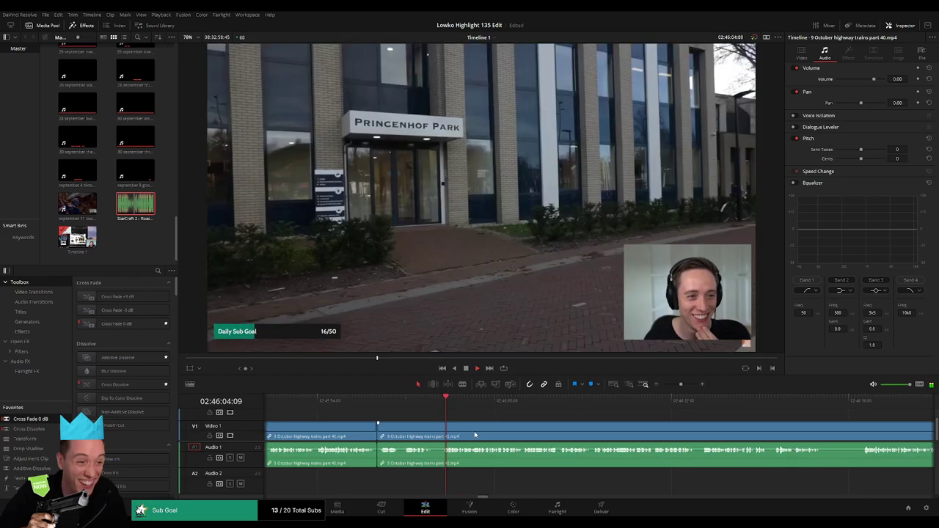
scroll(466, 429, right, 4)
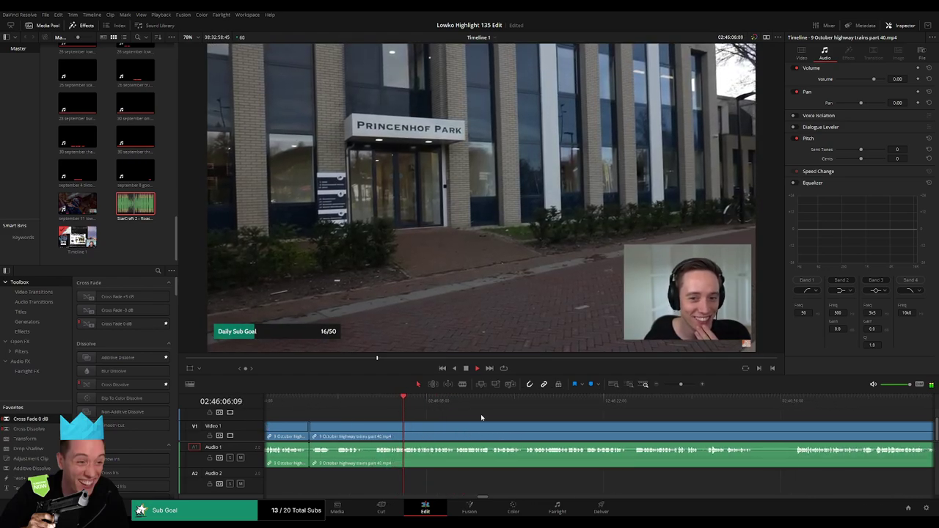
scroll(507, 436, right, 3)
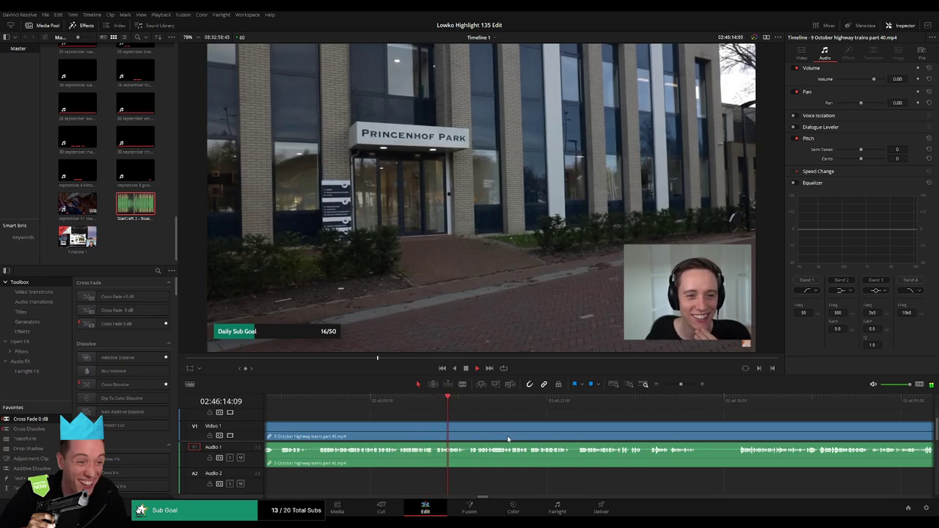
scroll(477, 436, right, 3)
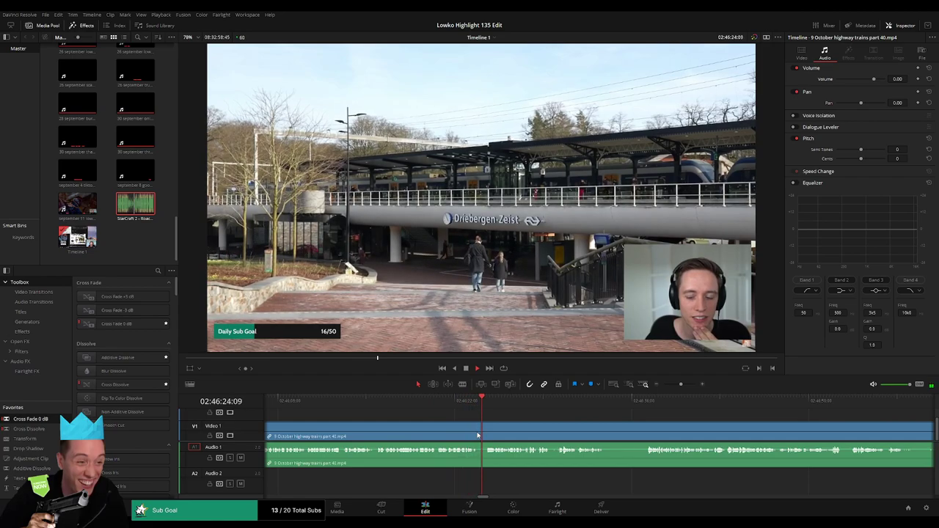
scroll(511, 432, right, 3)
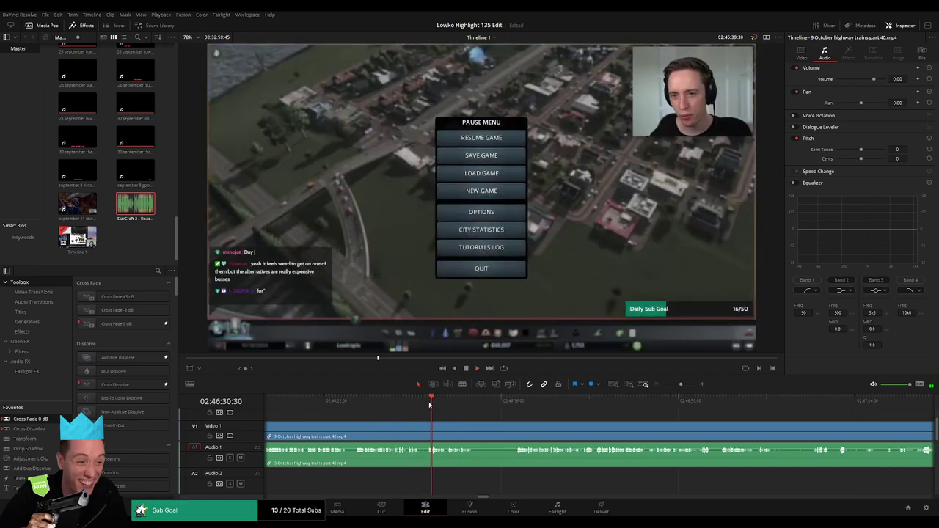
Step: Cut out the quiet gap from about 02:46:34 to 02:46:37 and smooth the audio join with Cross Fade 0 dB
scroll(526, 432, right, 4)
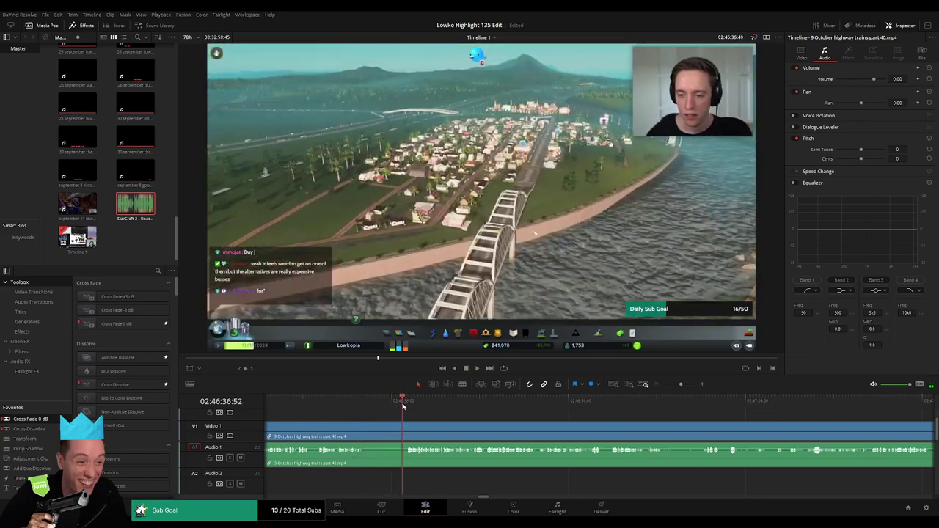
click(368, 433)
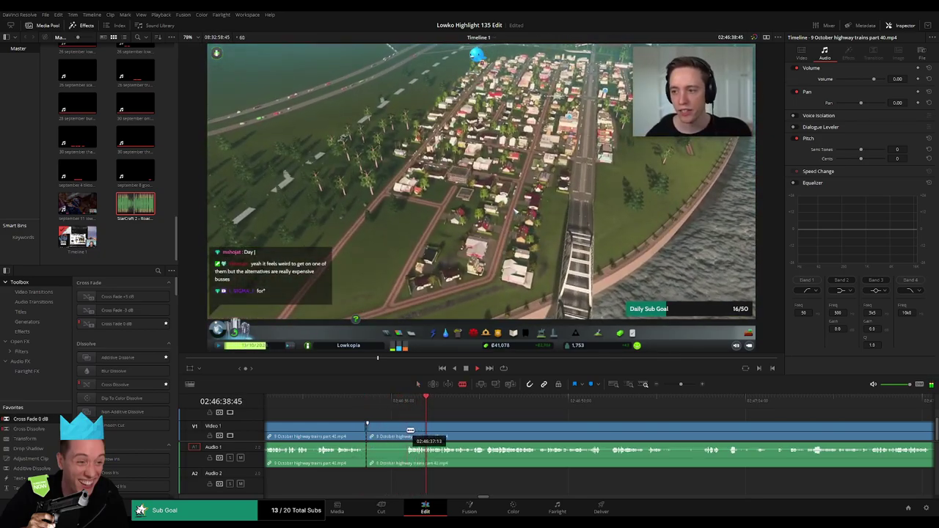
click(406, 433)
key(Delete)
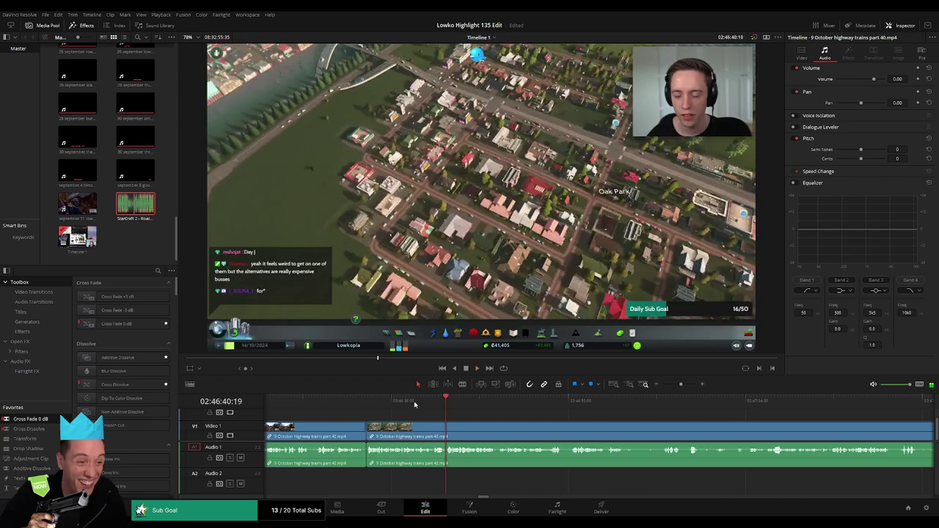
click(414, 404)
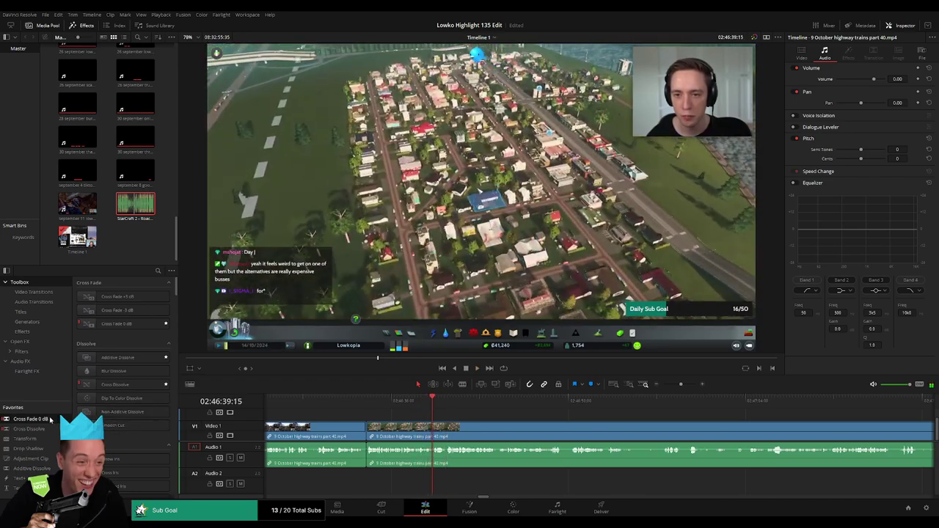
key(space)
Step: Review the city footage from about 02:46:39 and split the clip at about 02:46:54:30 in the Oak Park view
scroll(425, 428, right, 4)
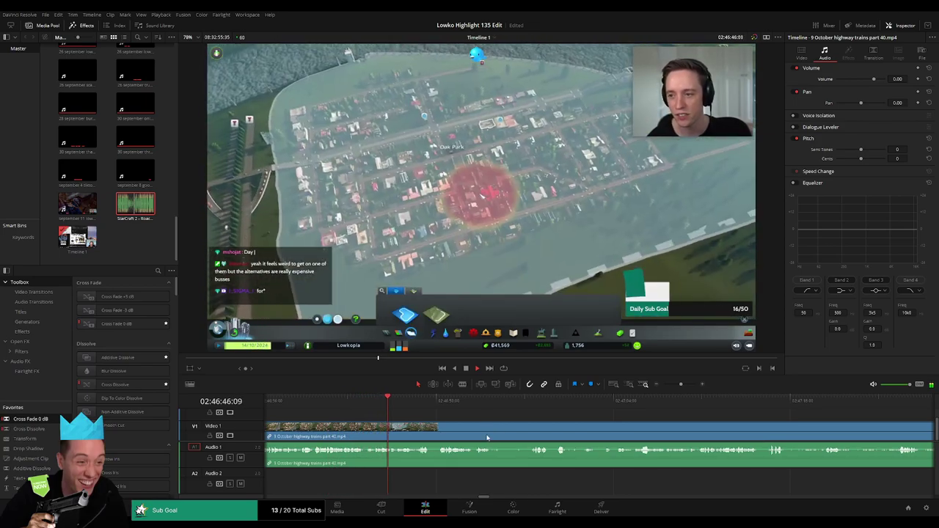
scroll(467, 430, right, 1)
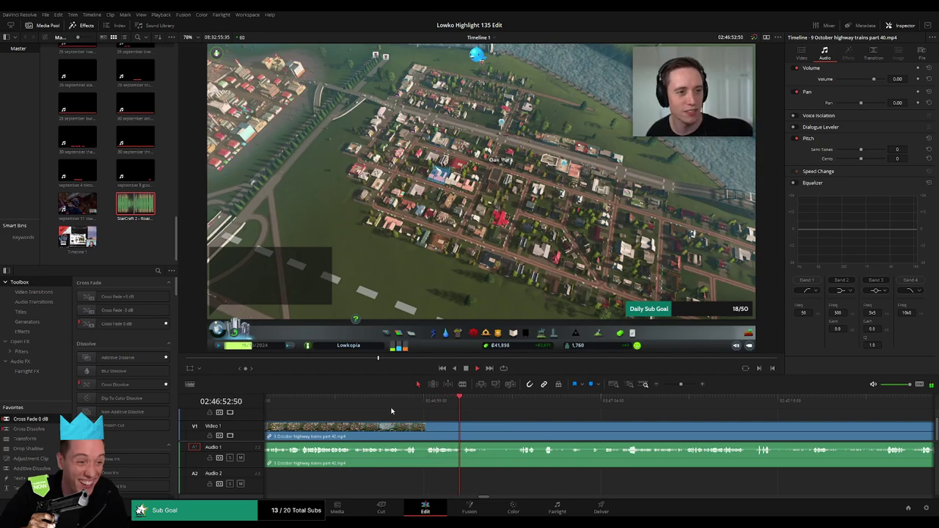
scroll(513, 430, right, 5)
key(b)
click(423, 435)
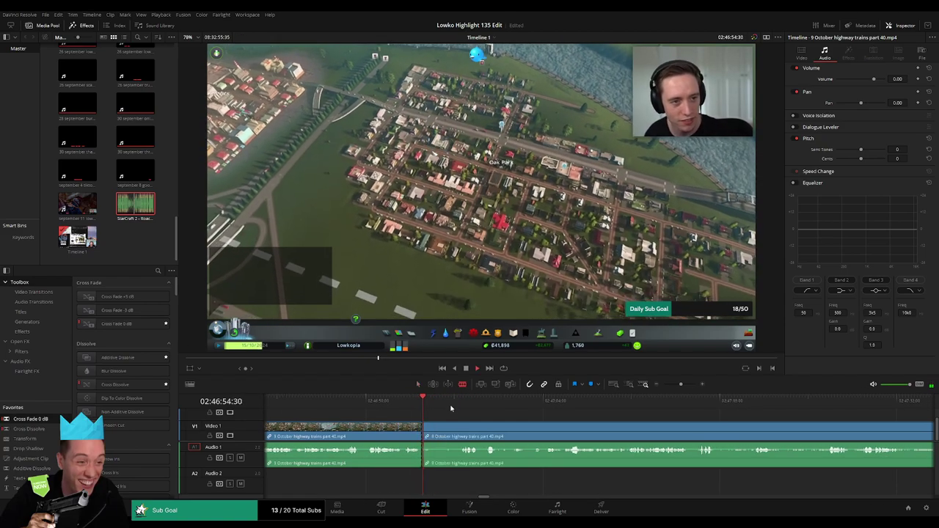
Step: Remove the section from the 02:46:54 split to about 02:47:26 and add a Cross Fade 0 dB to the audio join
click(460, 403)
drag(498, 407, 673, 404)
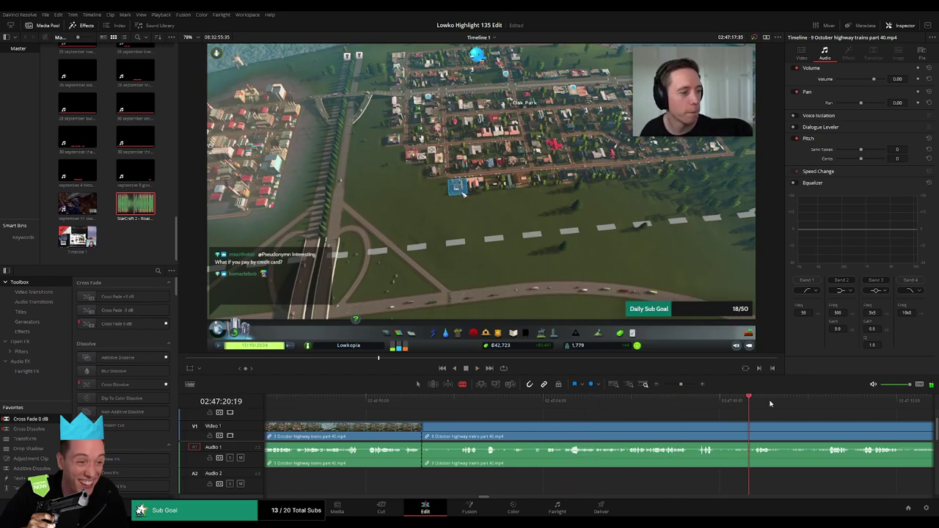
drag(770, 403, 872, 412)
scroll(733, 425, right, 10)
click(512, 404)
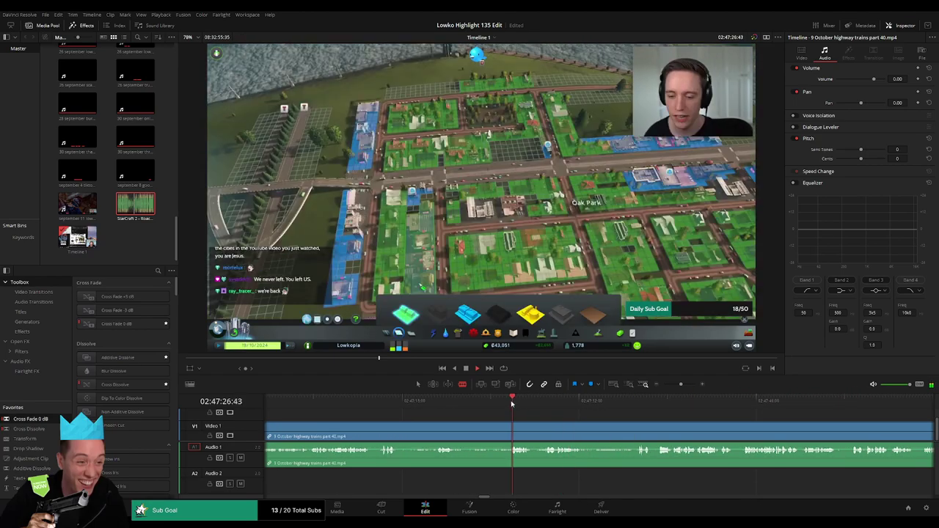
key(ctrl+b)
click(493, 428)
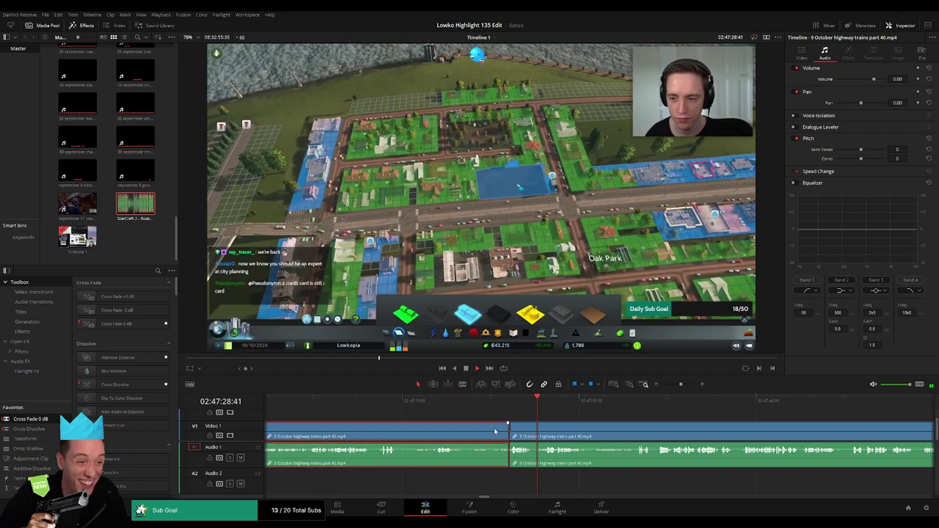
key(Delete)
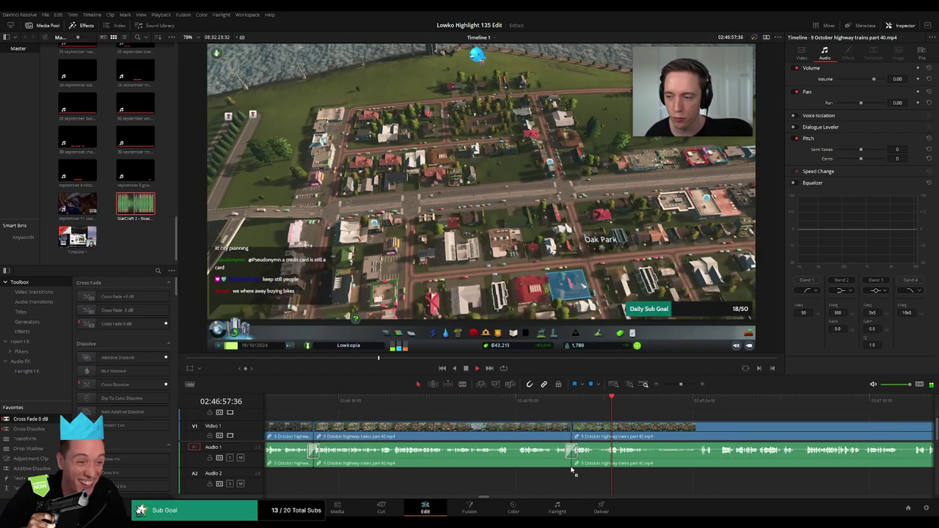
Step: Cut out the roughly one-second quiet gap from about 02:46:56 to 02:46:57 just after the new join
key(b)
click(594, 434)
click(608, 431)
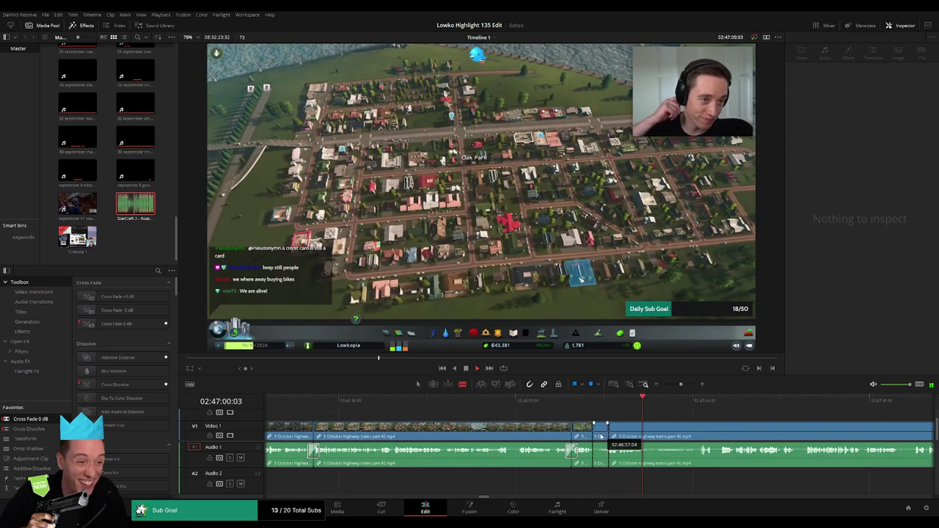
key(a)
click(600, 431)
key(Delete)
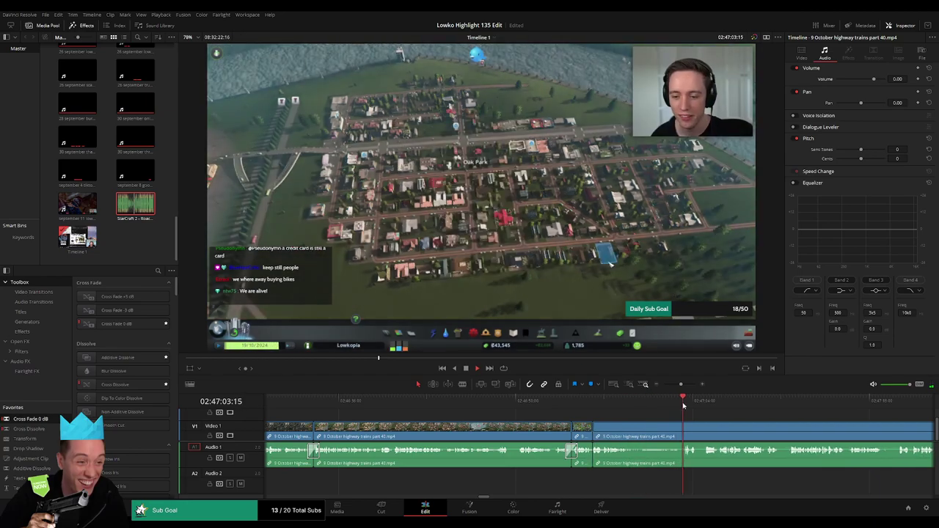
Step: Split the clip at about 02:46:59, redoing the first split slightly further on, and skip playback ahead to about 02:47:15
key(b)
click(628, 431)
key(ctrl+z)
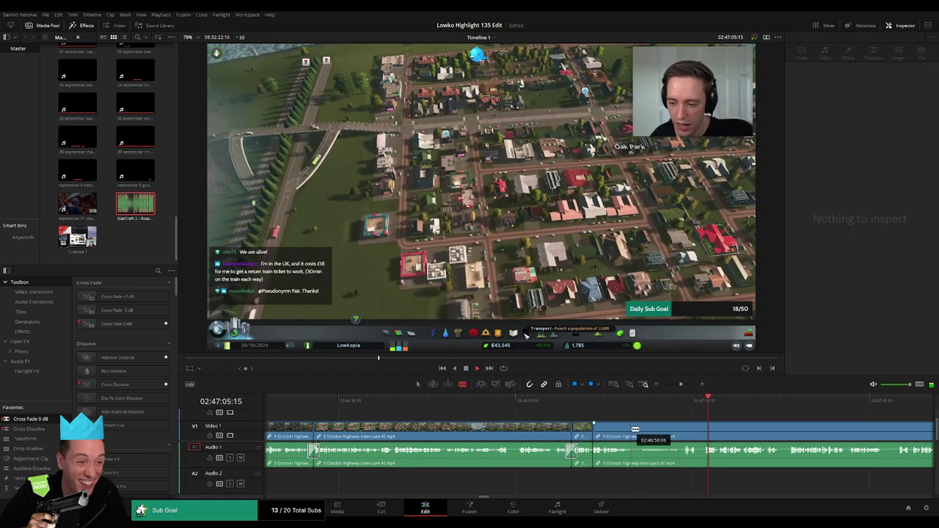
click(634, 429)
key(a)
scroll(559, 413, right, 4)
click(685, 402)
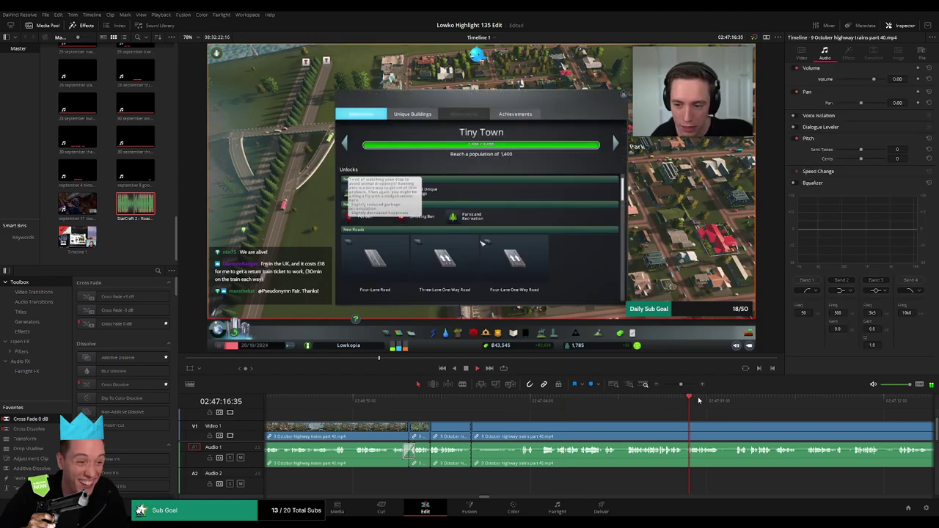
Step: Check the rest of the highway trains clip after the 02:46:59 split and ripple-delete that whole remaining section
drag(681, 385, 527, 415)
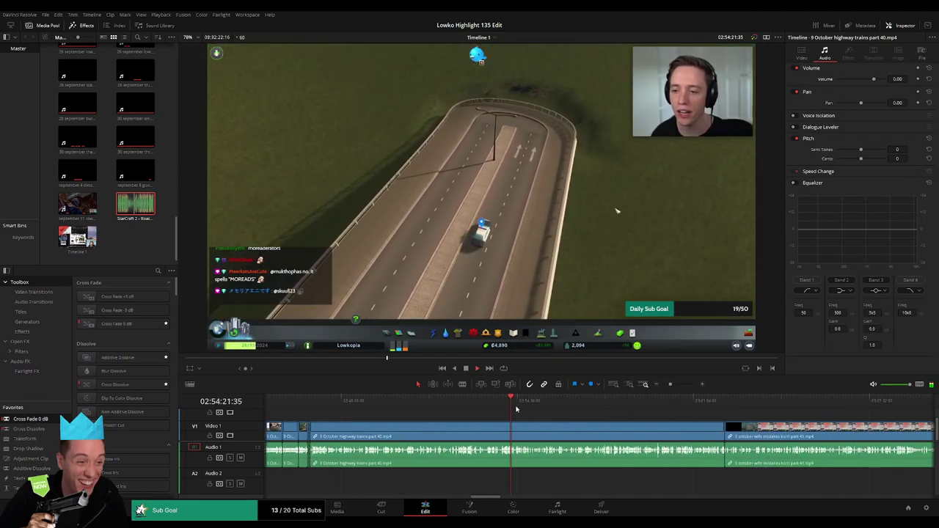
click(611, 404)
click(538, 437)
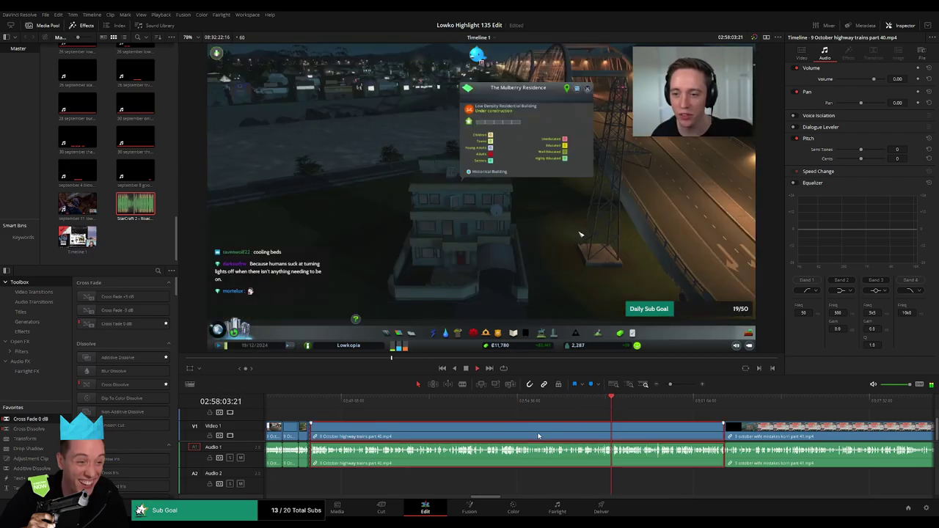
key(Delete)
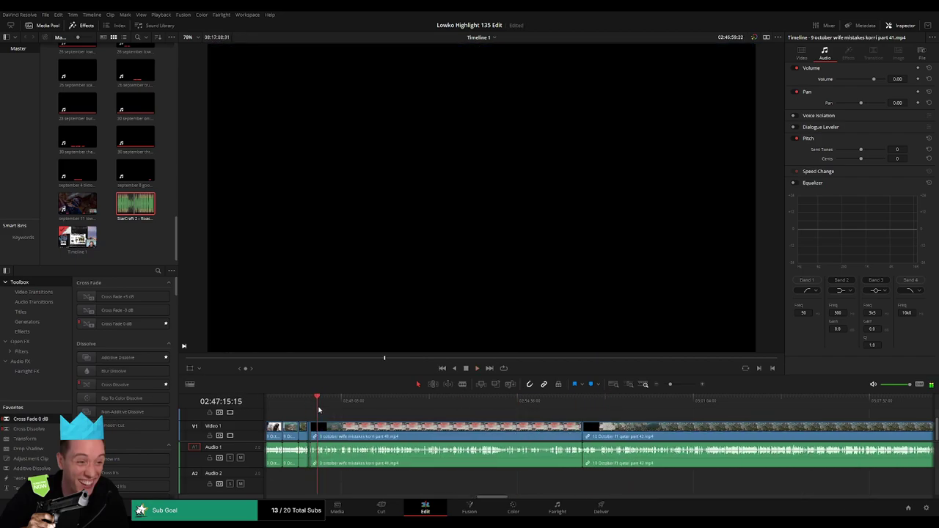
Step: Review the opening of the wife mistakes part 41 clip from about 02:47:15 to 02:49:34 for highlight moments
drag(318, 409, 321, 407)
drag(670, 385, 679, 386)
drag(638, 434, 472, 423)
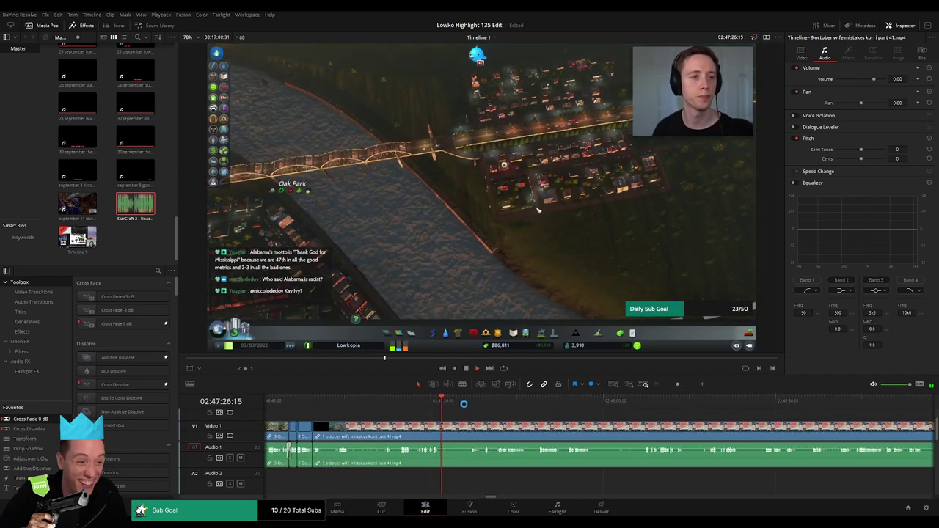
click(593, 403)
click(648, 405)
drag(625, 420, 387, 418)
drag(712, 407, 725, 417)
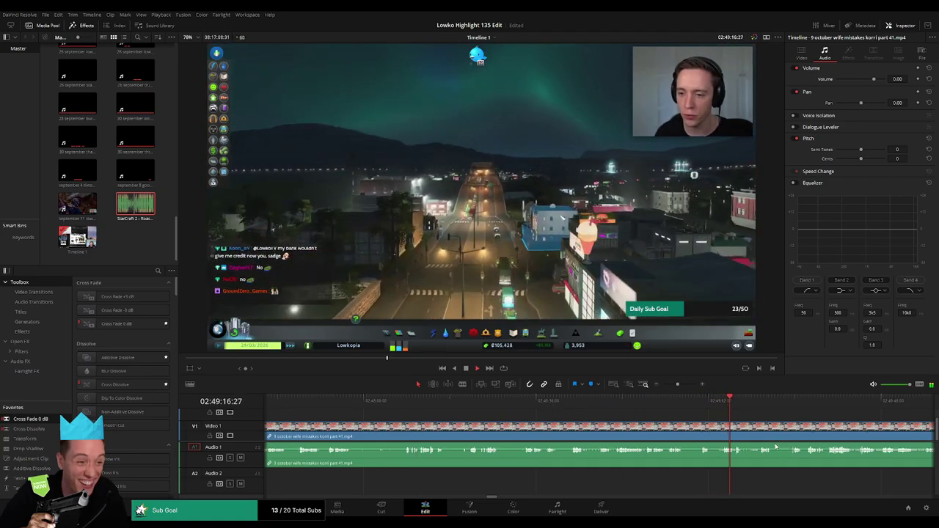
drag(598, 431, 427, 433)
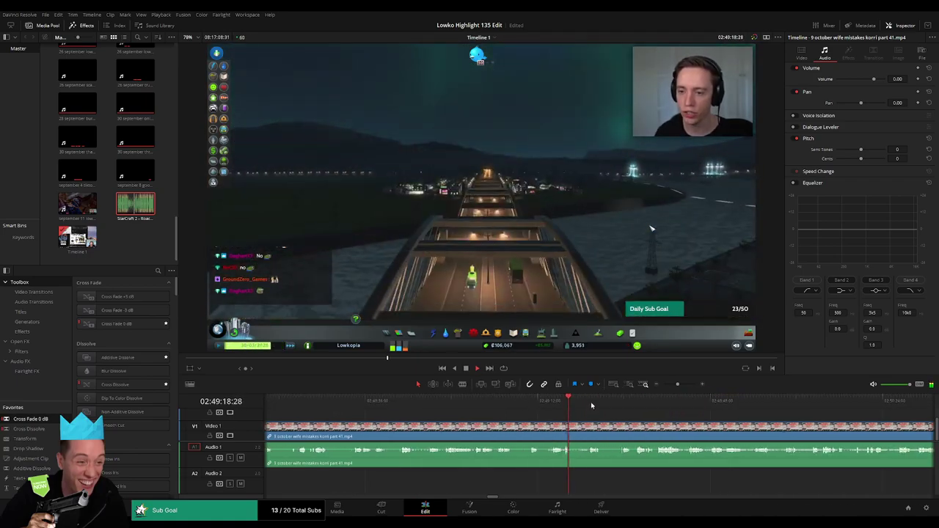
click(592, 405)
drag(618, 402, 625, 401)
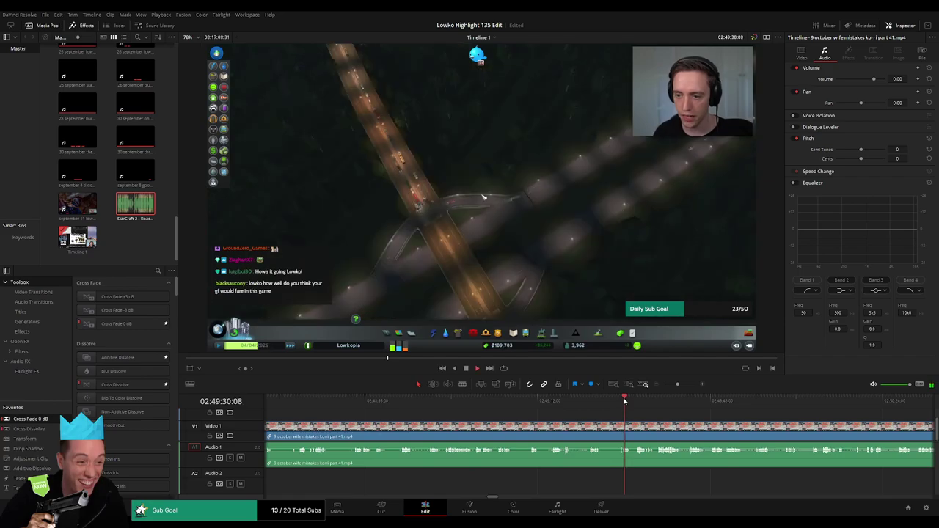
click(637, 402)
drag(687, 434, 501, 433)
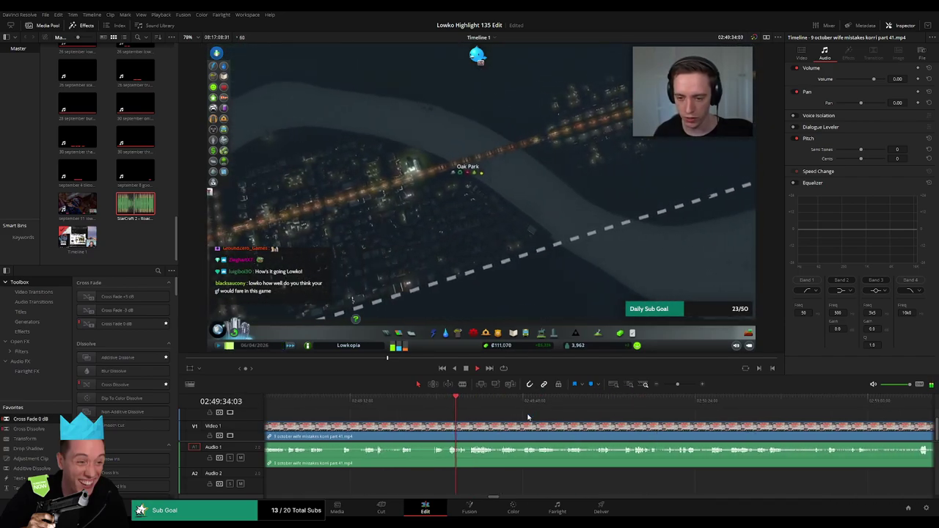
Step: Continue reviewing the part 41 clip from about 02:49:40 to 02:51:35, covering the zoning and wind turbine footage
mouse_move(678, 386)
mouse_down()
mouse_move(667, 385)
mouse_move(680, 387)
mouse_up()
drag(607, 425, 503, 419)
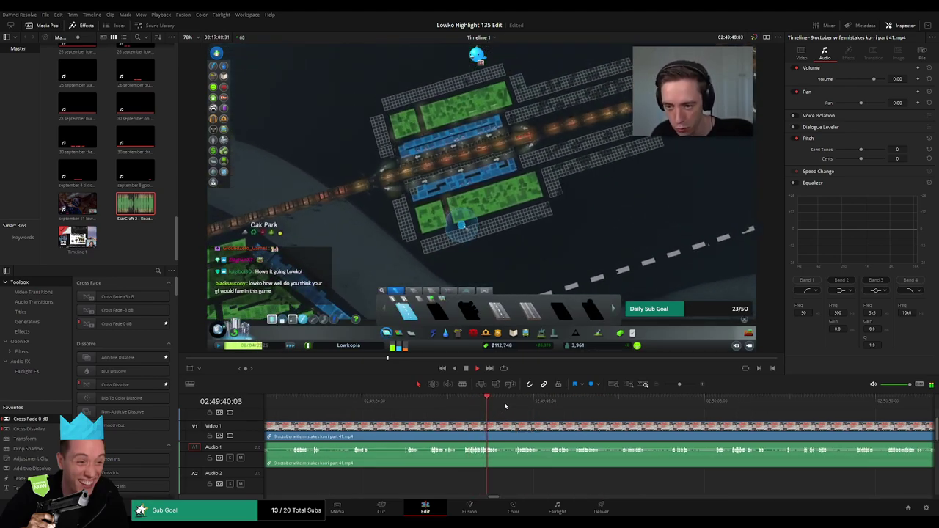
click(514, 402)
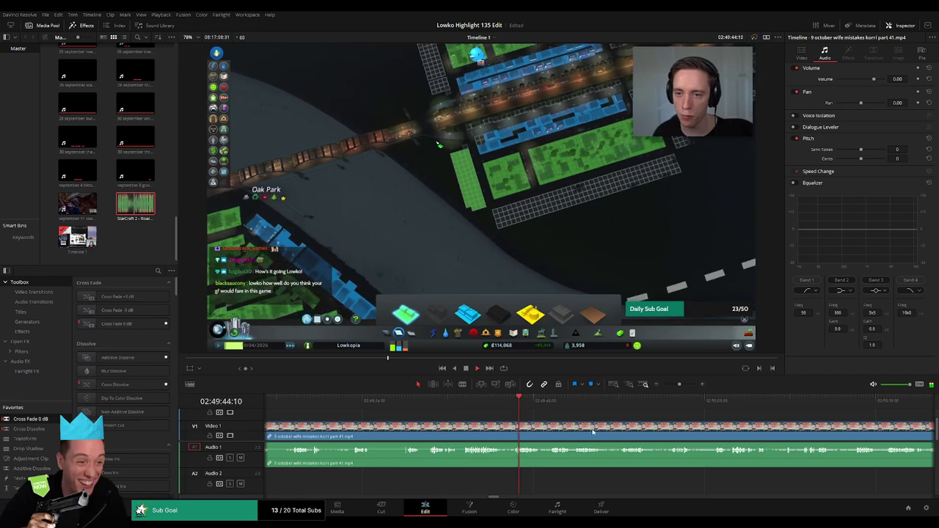
scroll(499, 423, right, 2)
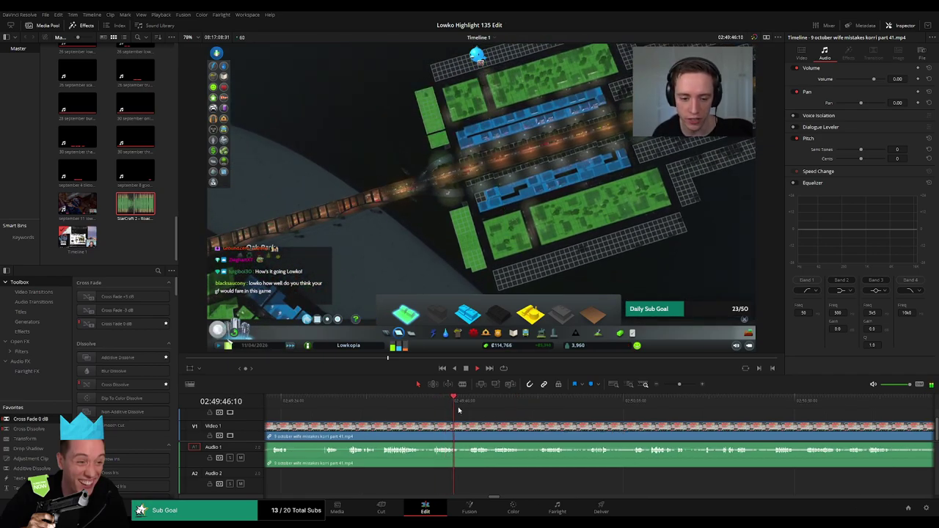
click(467, 403)
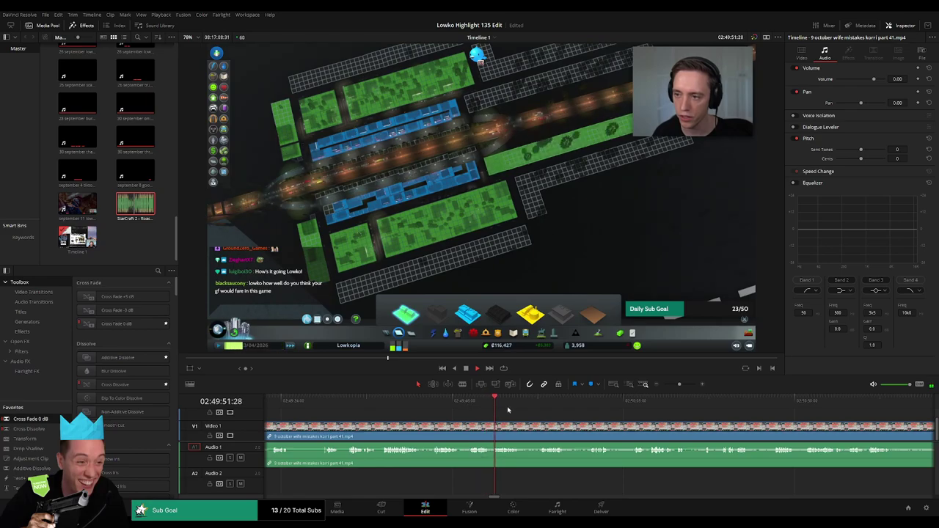
click(591, 402)
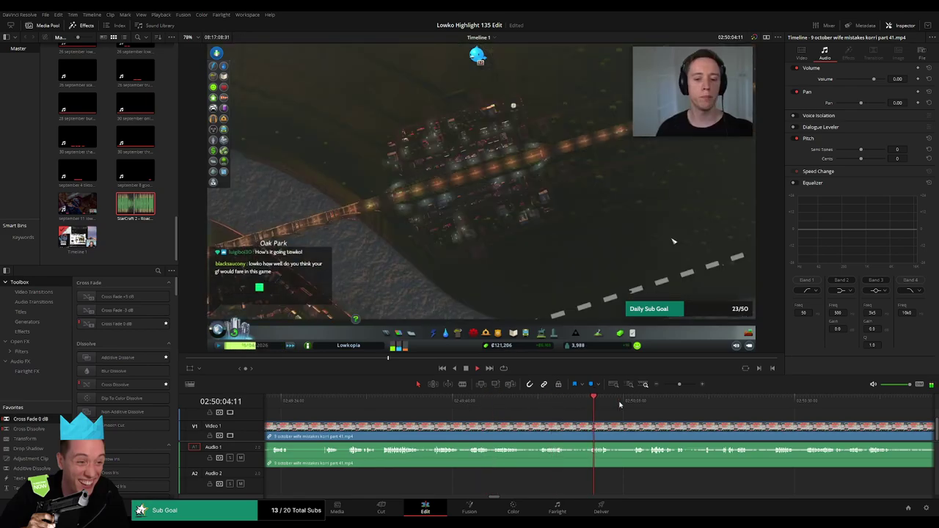
drag(692, 419, 485, 408)
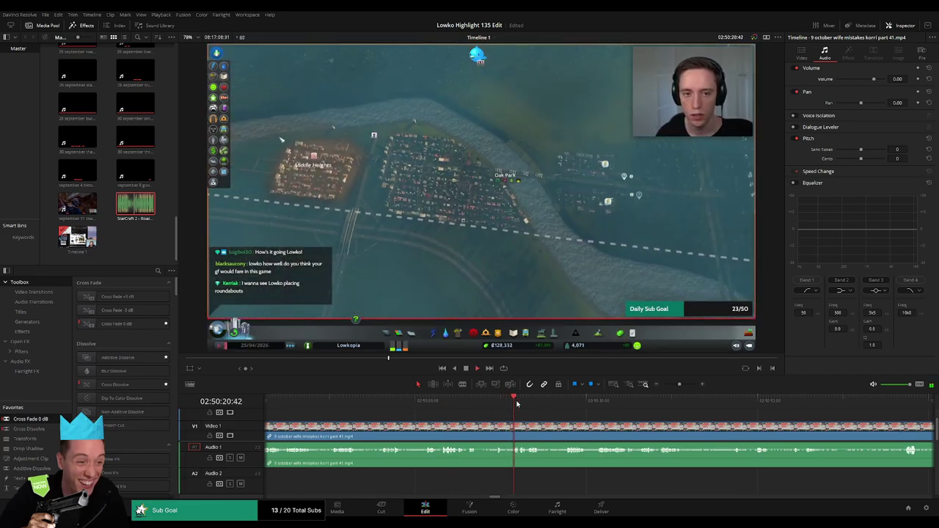
click(575, 403)
click(612, 405)
drag(623, 408, 446, 414)
click(574, 403)
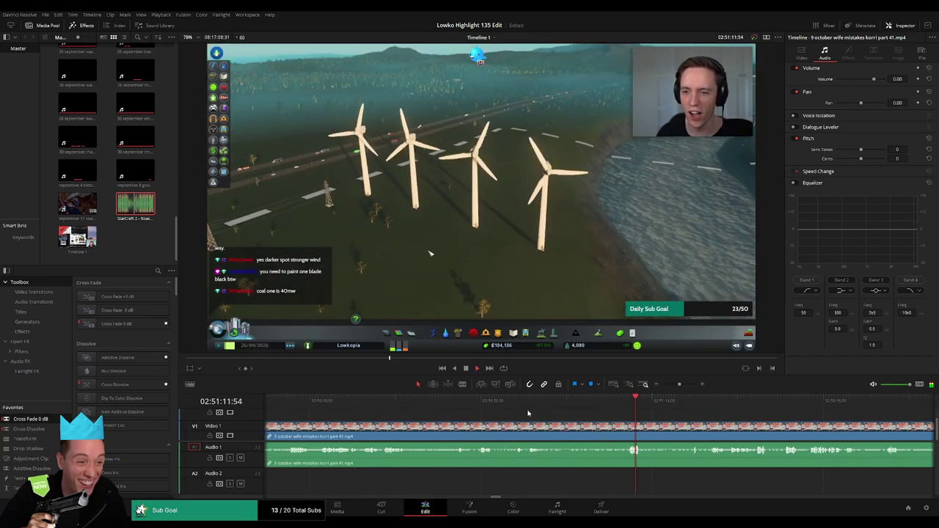
drag(528, 413, 491, 414)
click(546, 401)
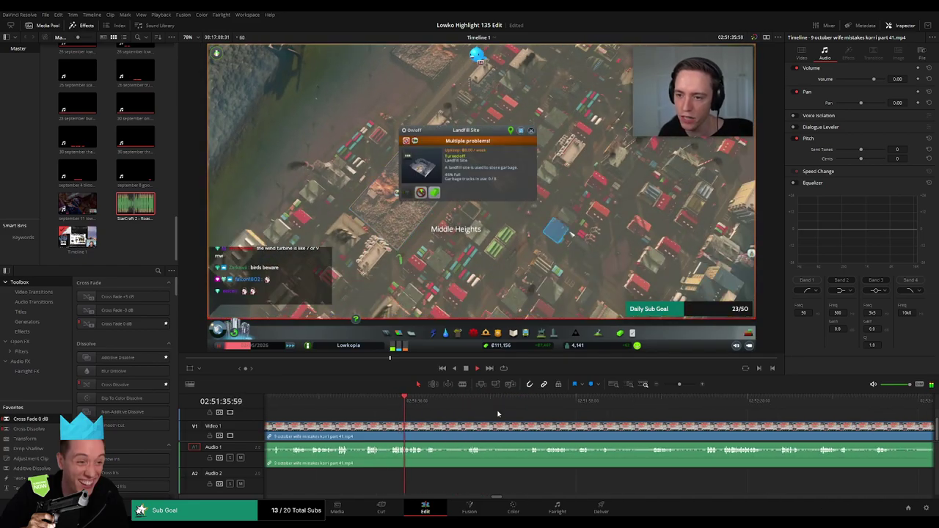
Step: Skim the part 41 clip from about 02:51:36 to 02:53:57, covering the school, fire safety and noise pollution footage
drag(468, 402, 708, 402)
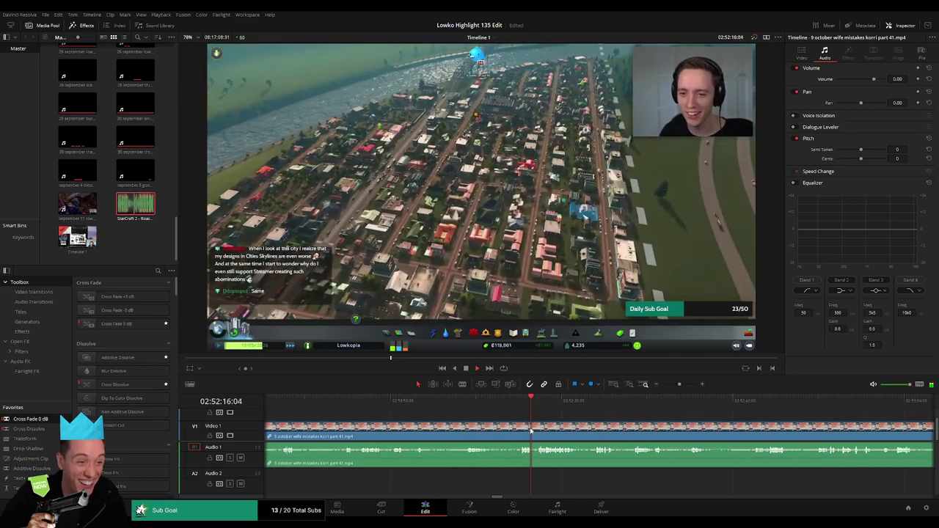
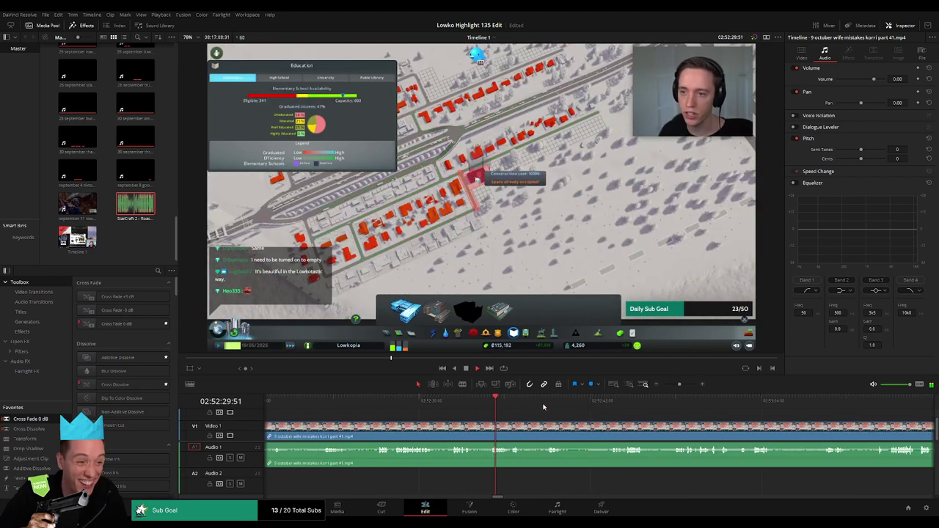
drag(543, 407, 616, 407)
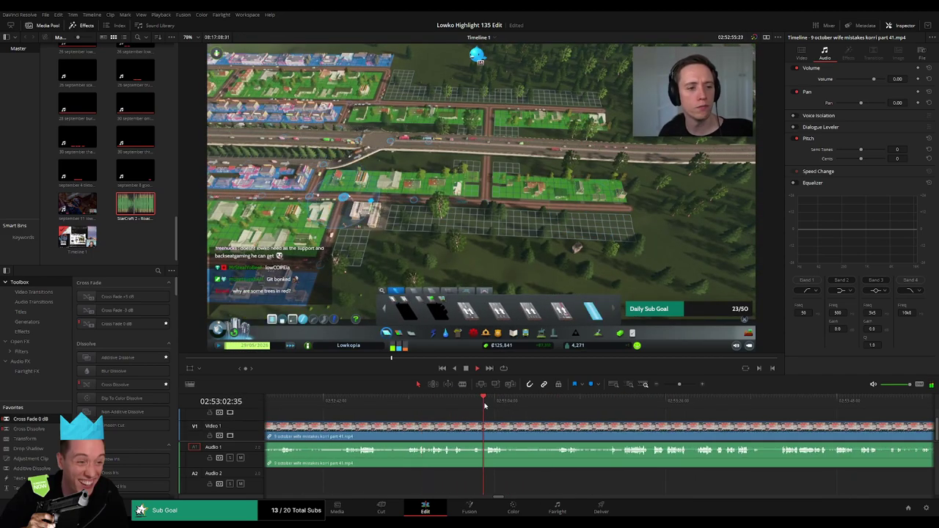
drag(484, 405, 563, 404)
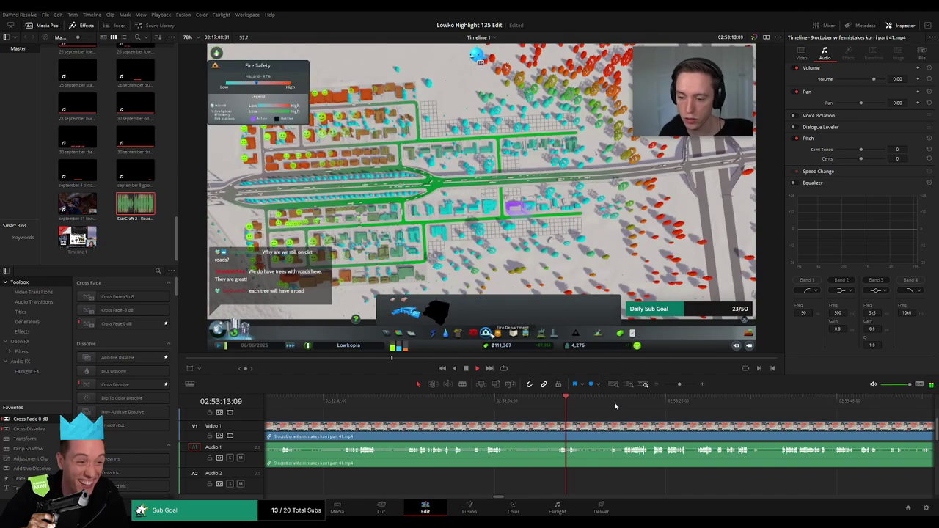
click(624, 405)
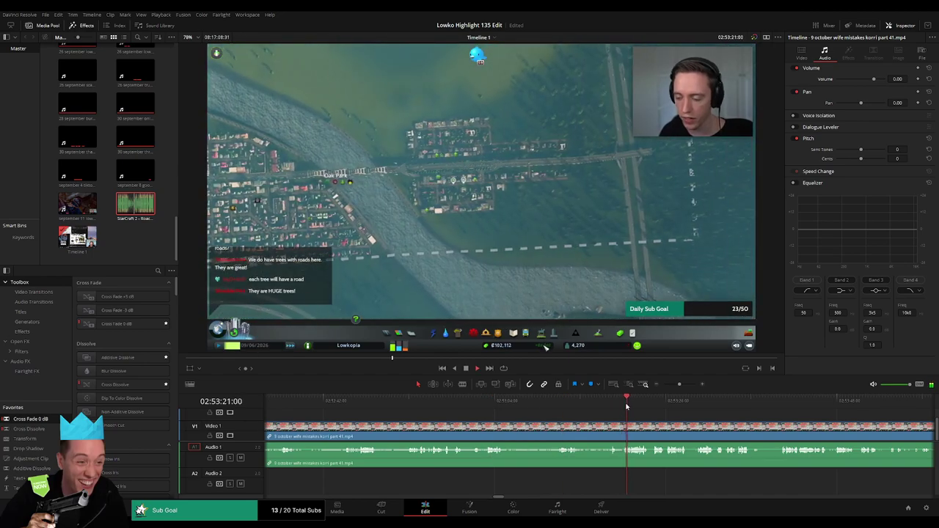
drag(652, 416, 464, 406)
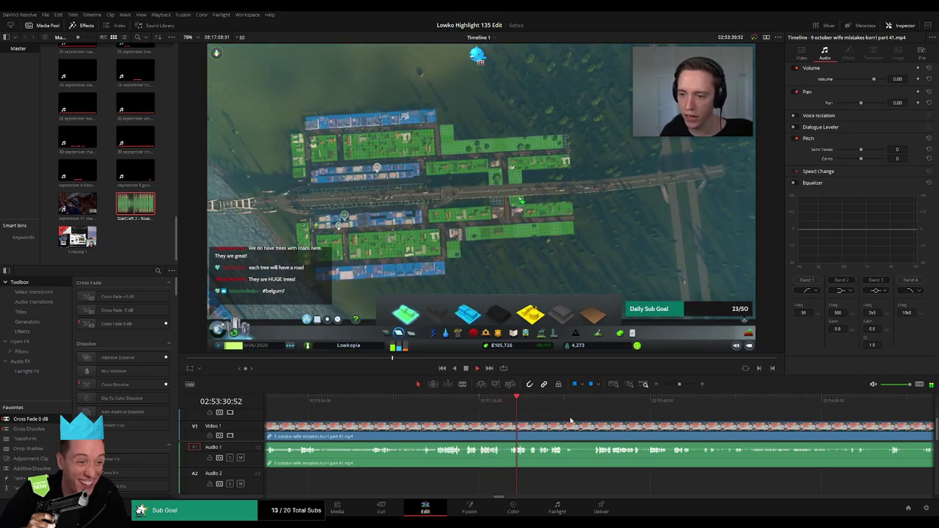
drag(522, 416, 396, 409)
click(471, 405)
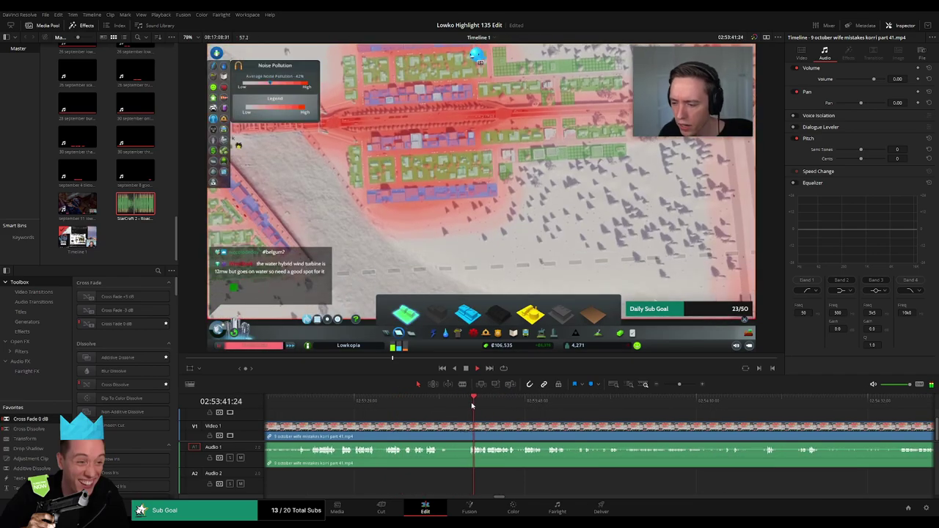
click(586, 404)
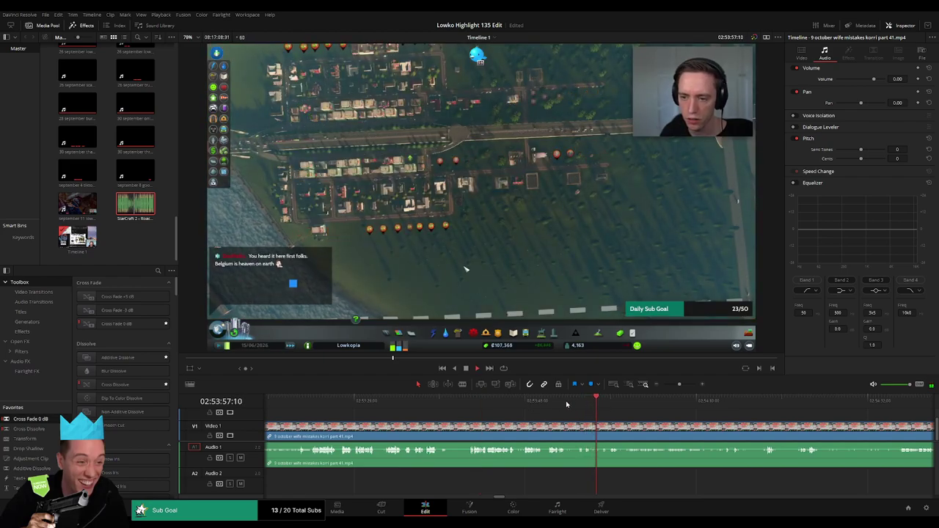
Step: Split the part 41 clip at about 02:53:58, just before the New Cheer alert, and ripple-delete everything in it before the split
click(672, 406)
click(628, 404)
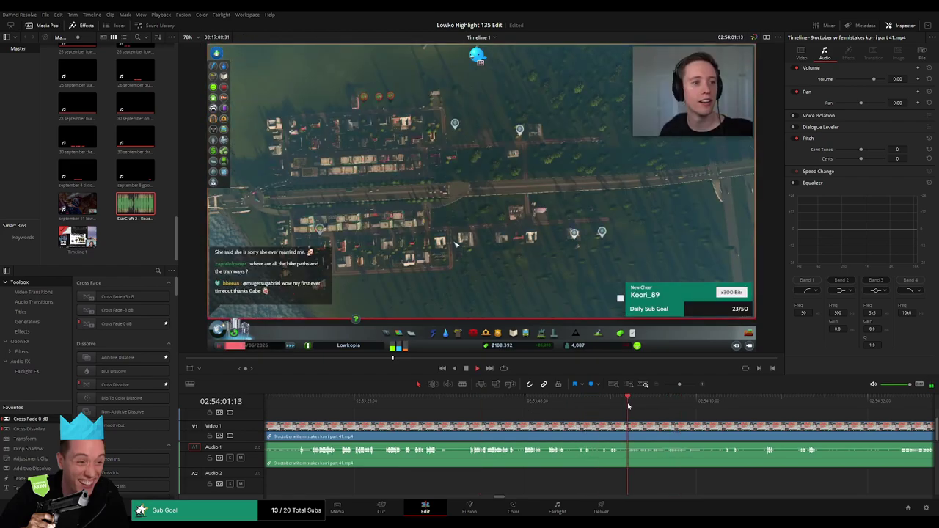
click(607, 405)
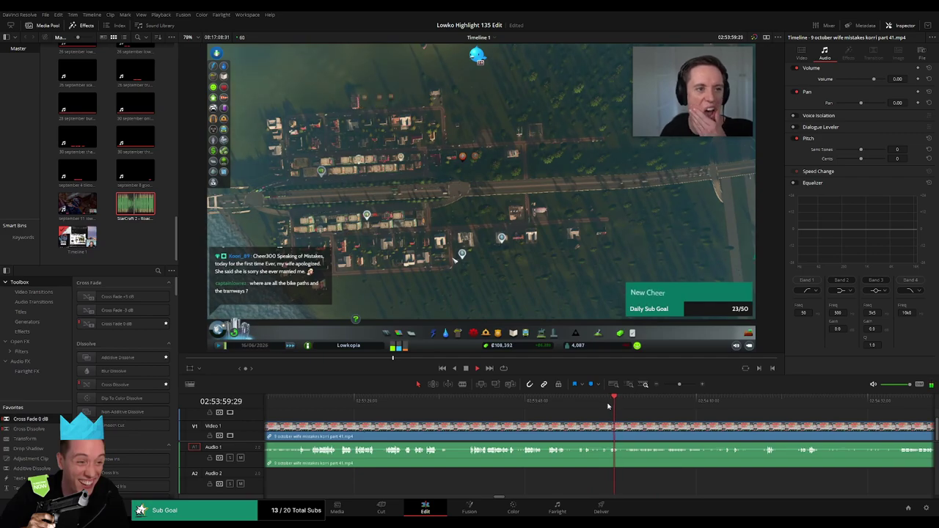
key(b)
click(608, 426)
key(a)
click(597, 429)
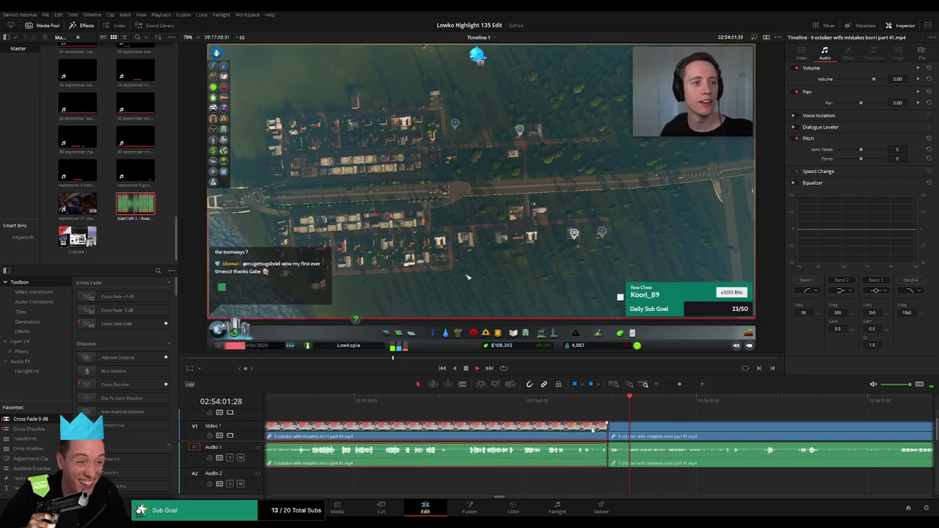
key(Delete)
Step: Go back to the start of the trimmed part 41 clip and review its cheer reaction up to about 02:47:19
drag(679, 383, 672, 385)
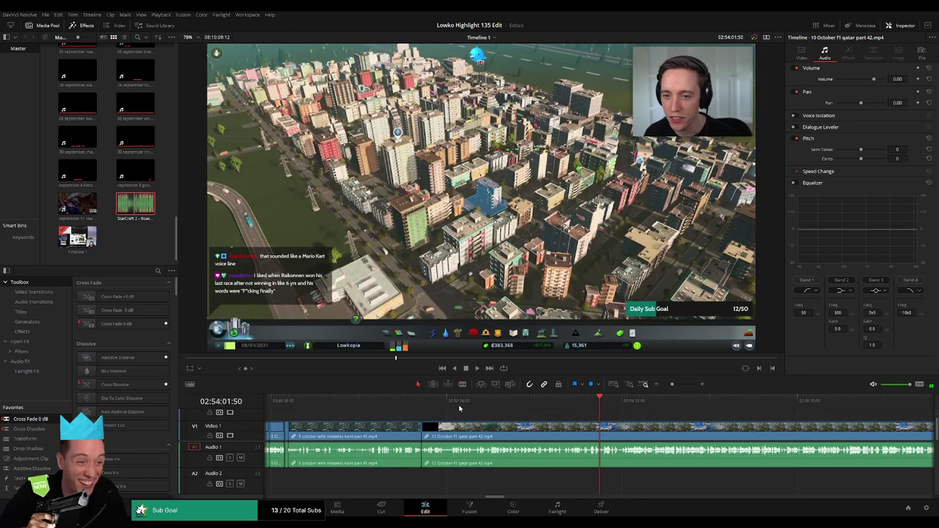
drag(459, 408, 289, 400)
drag(671, 385, 684, 387)
drag(643, 436, 492, 425)
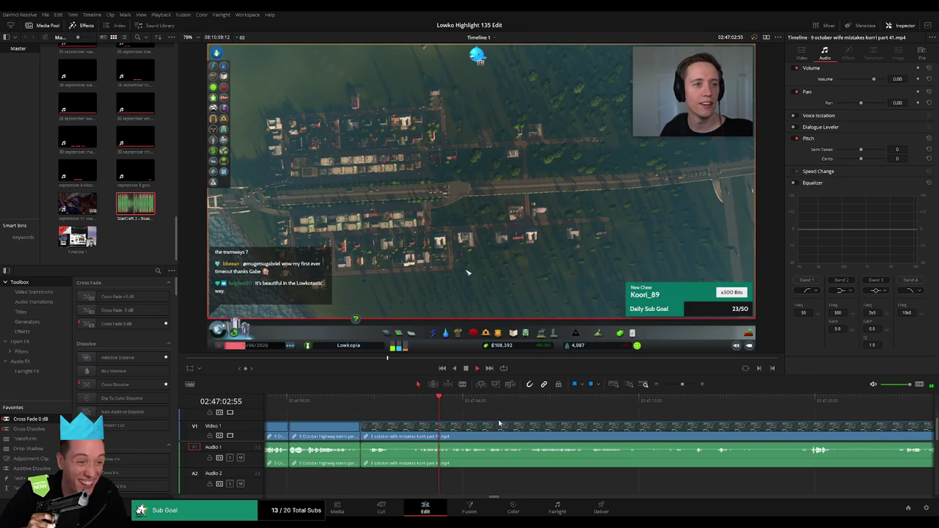
drag(677, 386, 678, 386)
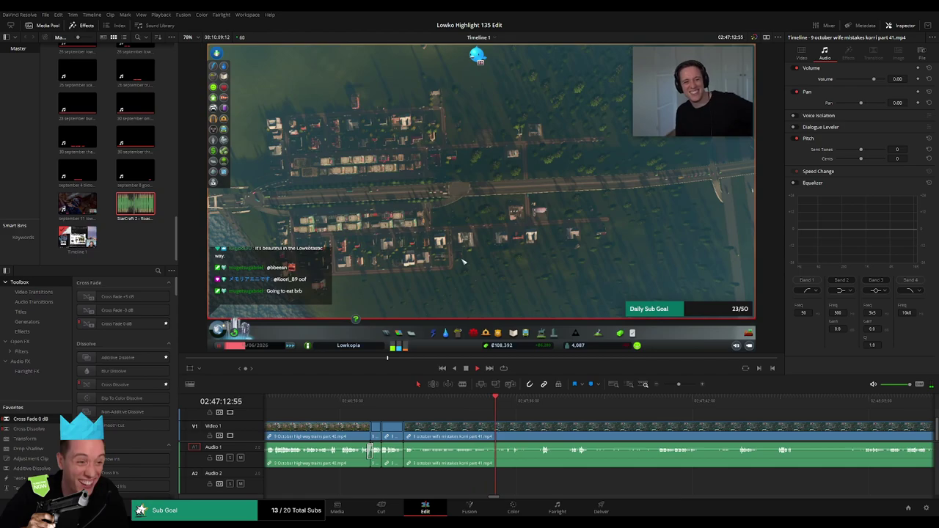
drag(546, 418, 462, 410)
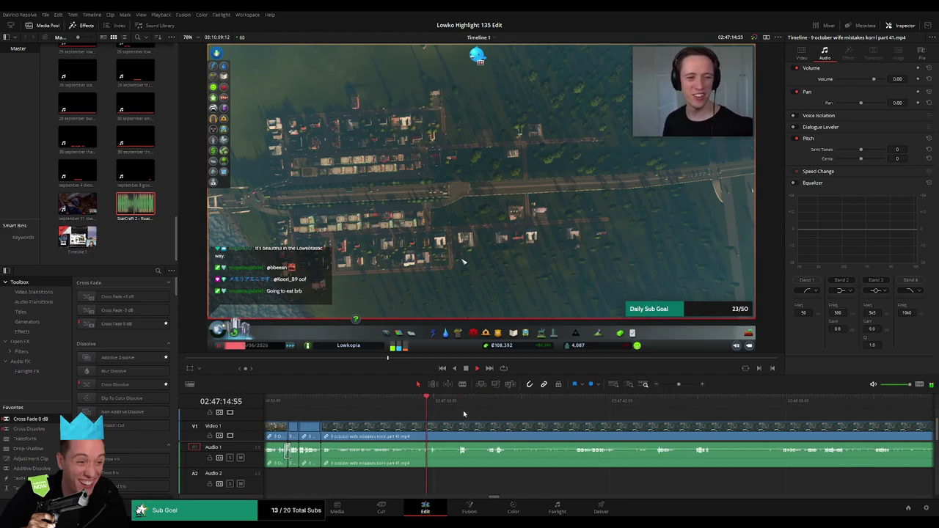
click(456, 402)
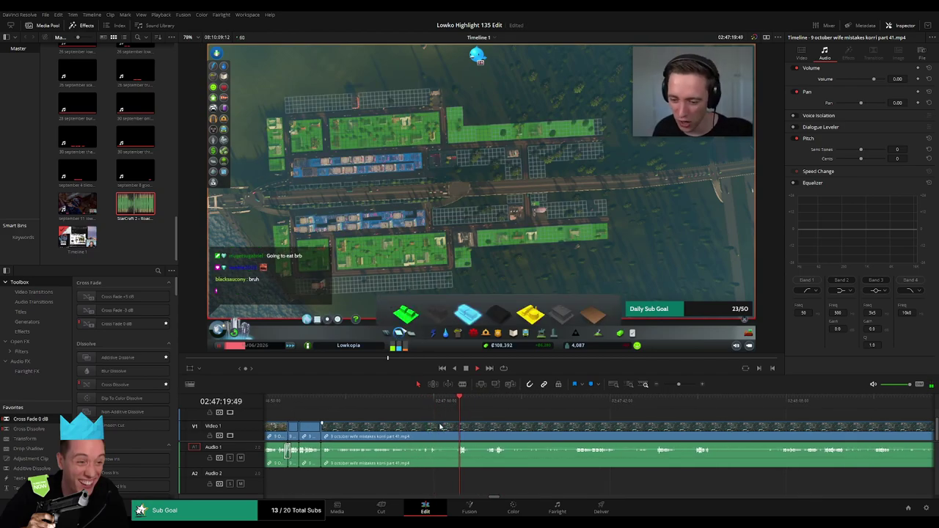
Step: Cut out the quiet gap from about 02:47:16 to 02:47:19 and add a Cross Fade 0 dB to the audio join
key(b)
click(438, 427)
click(457, 428)
key(a)
click(449, 430)
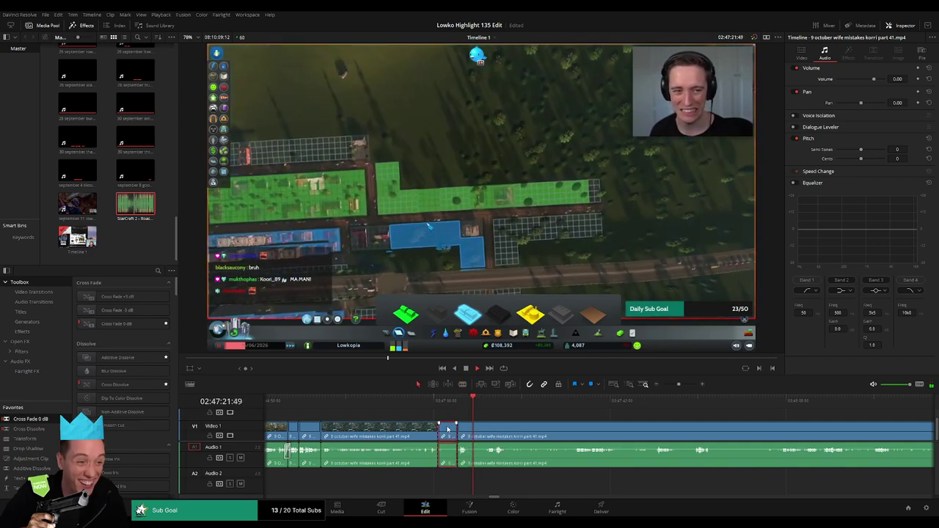
key(Delete)
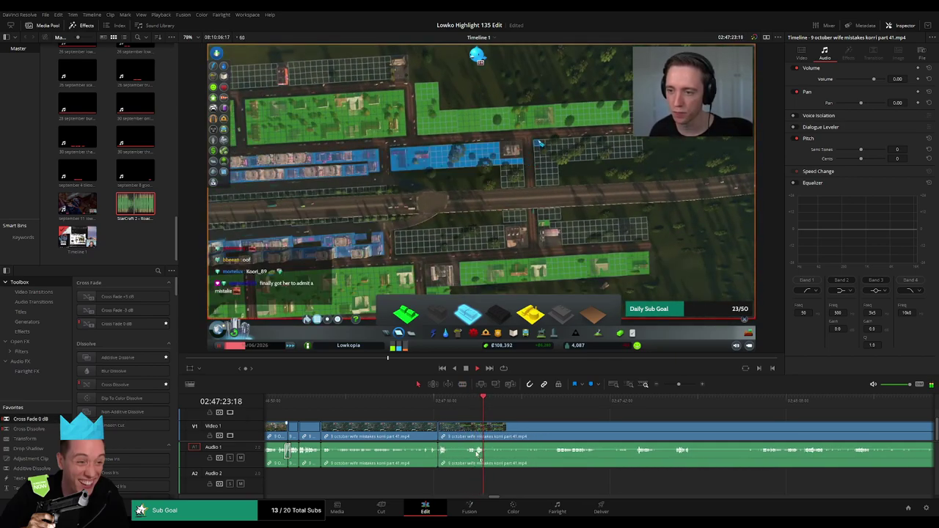
drag(442, 462, 441, 459)
click(468, 402)
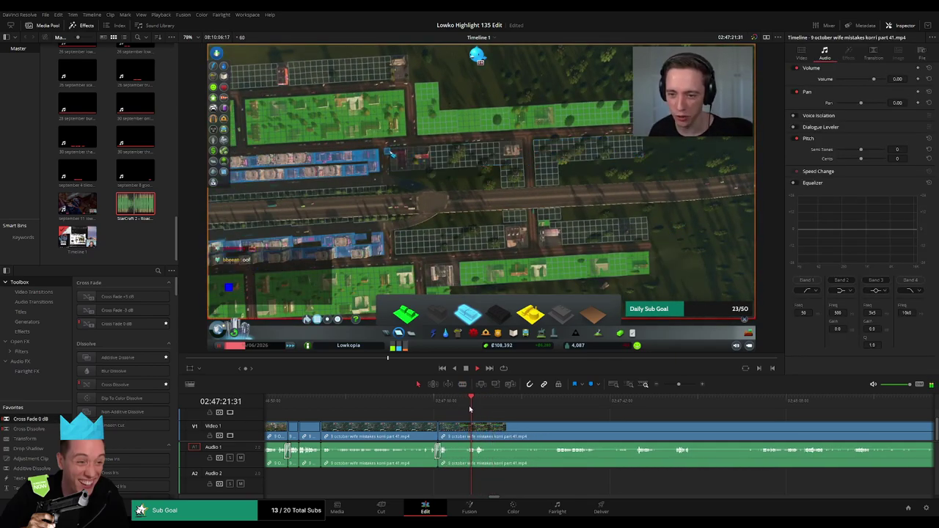
Step: Cut out the quiet gap from about 02:47:18 to 02:47:21 in the part 41 clip and add a Cross Fade 0 dB to the audio join
key(b)
click(449, 431)
click(466, 429)
key(a)
click(459, 432)
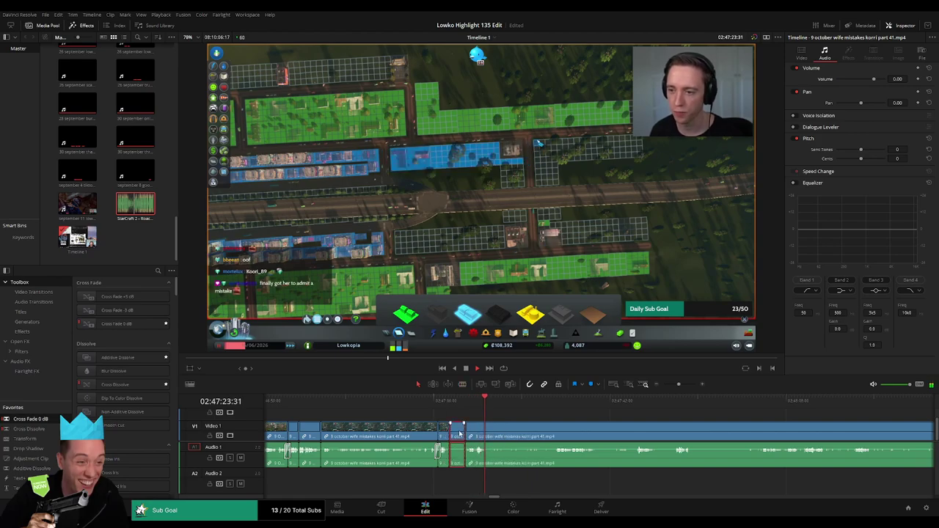
key(Delete)
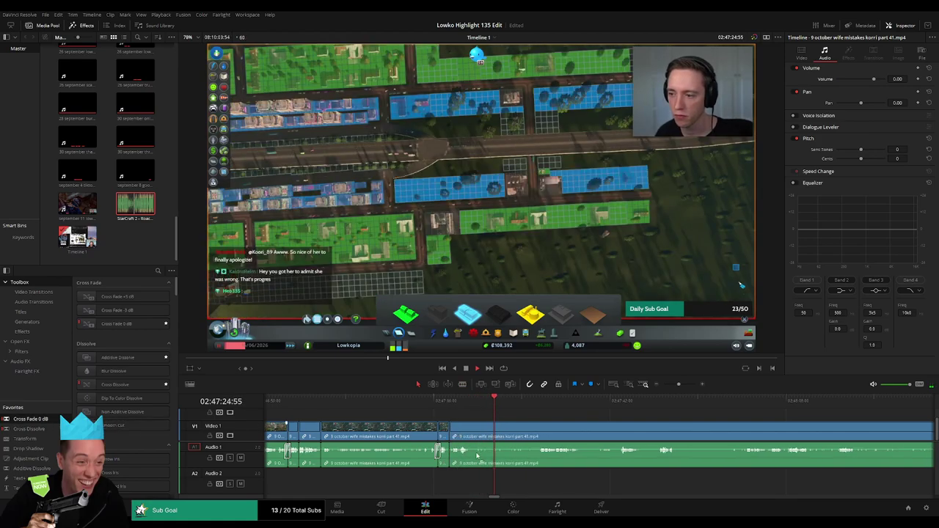
Step: Split the part 41 clip at about 02:47:22 and 02:47:43, and ripple-delete the zoning footage between the splits
key(b)
click(476, 433)
key(ctrl+z)
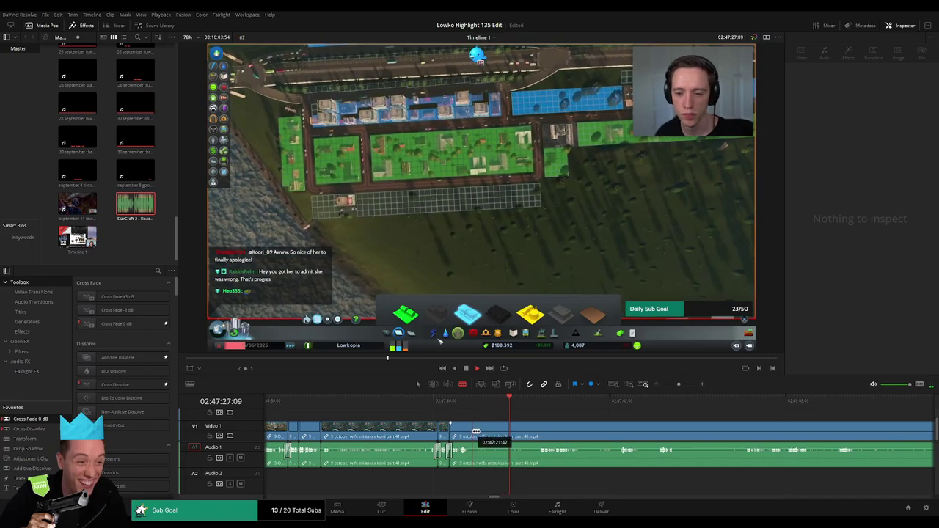
click(471, 432)
click(539, 404)
scroll(555, 415, right, 2)
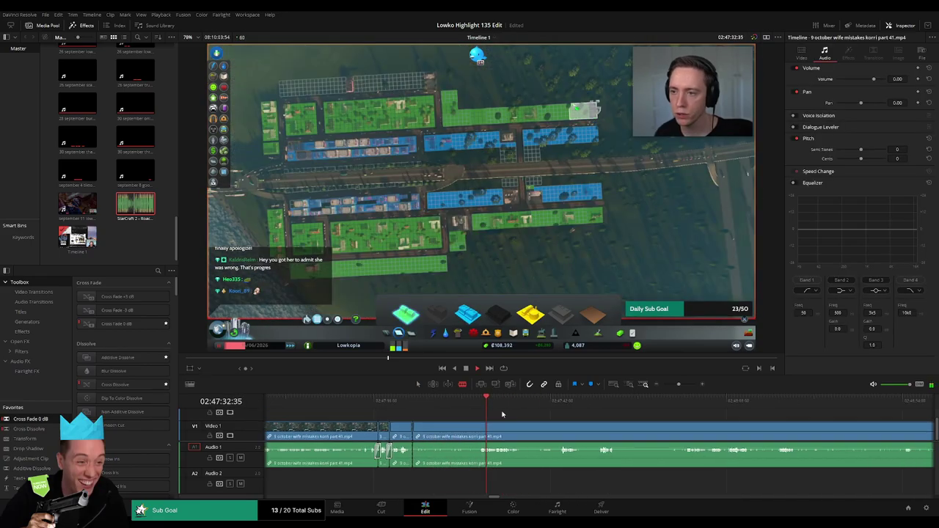
click(559, 404)
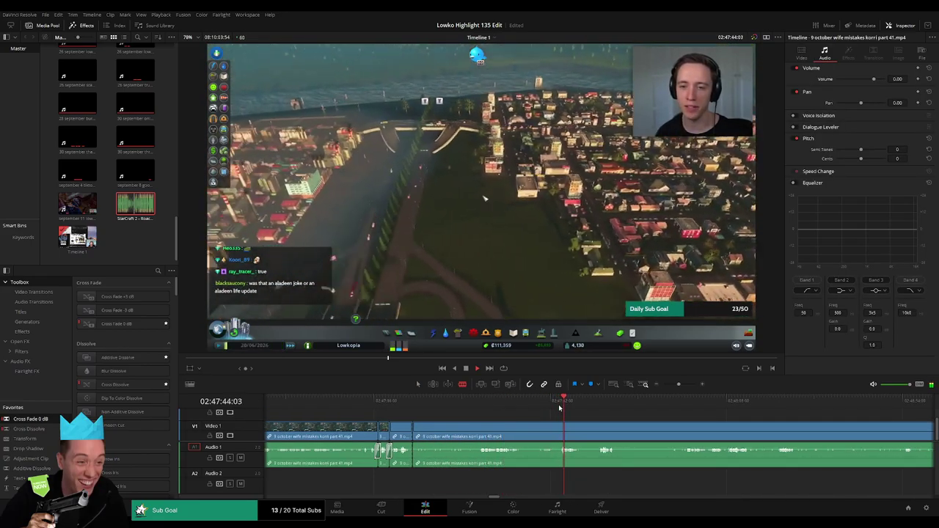
click(563, 423)
key(a)
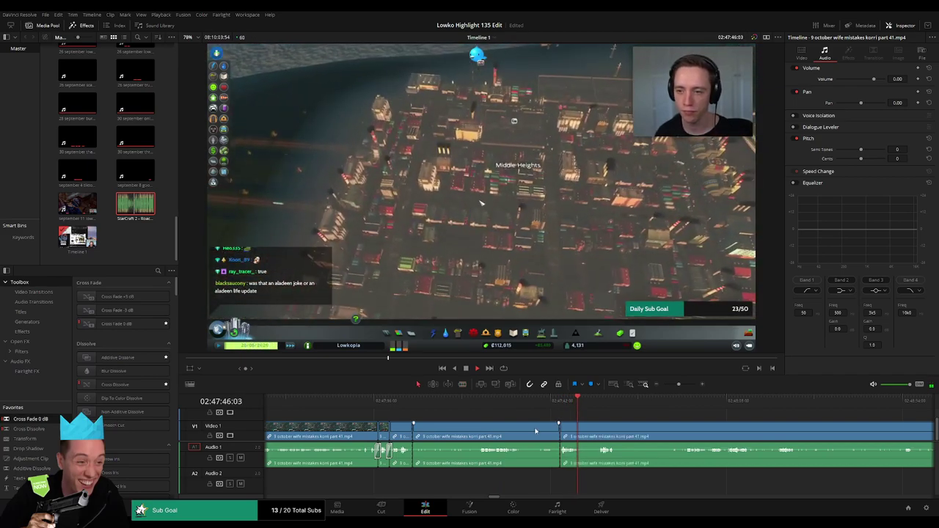
click(535, 429)
key(Delete)
Step: Add a Cross Fade 0 dB to the audio join at 02:47:22 and cut out the quiet gap from about 02:47:24 to 02:47:27
click(451, 403)
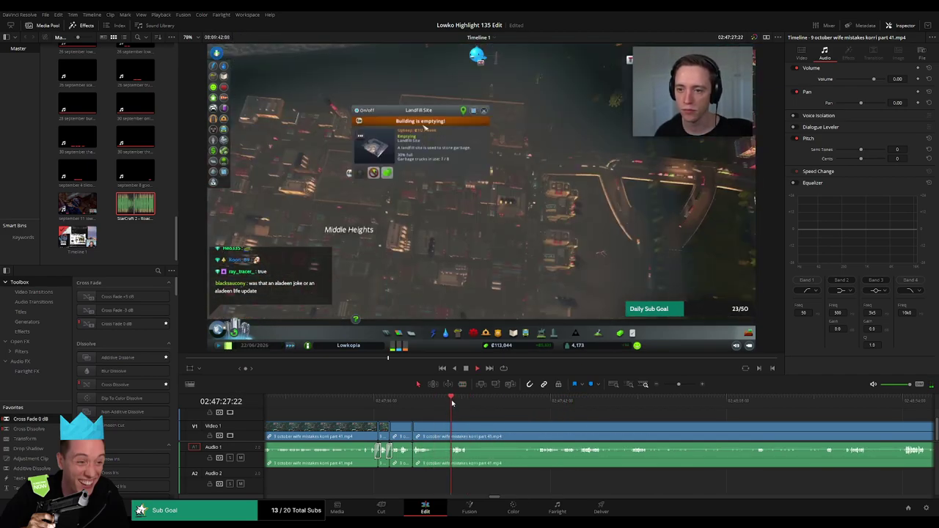
key(b)
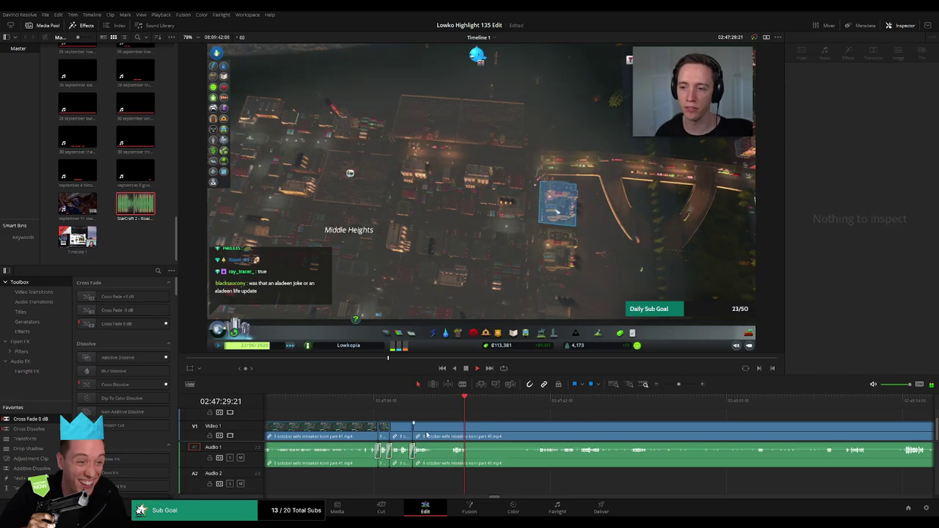
click(432, 427)
click(452, 430)
key(a)
click(442, 436)
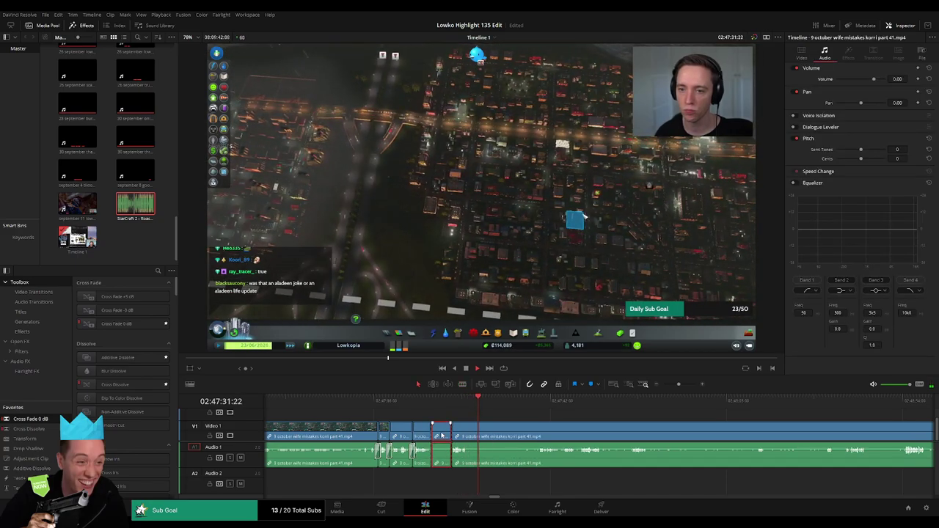
key(Delete)
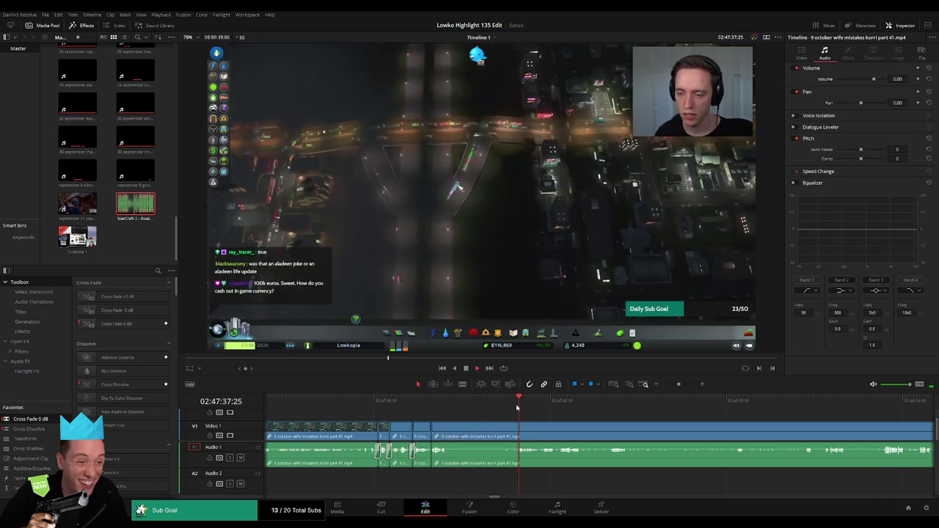
Step: Skim the rest of the part 41 clip up to about 02:49:12, and ripple-delete its remainder from about 02:47:24 onward
click(564, 406)
click(617, 405)
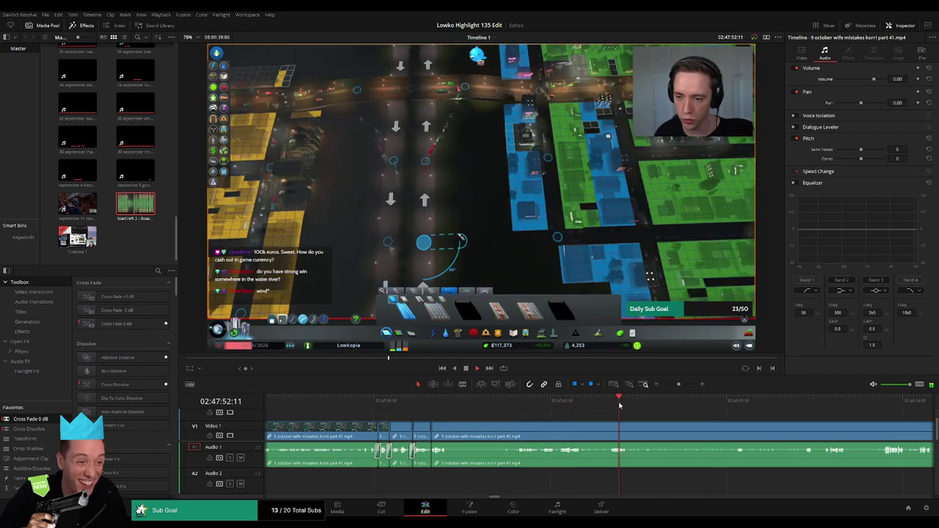
click(790, 406)
click(831, 406)
scroll(551, 417, right, 5)
scroll(552, 417, right, 2)
click(559, 405)
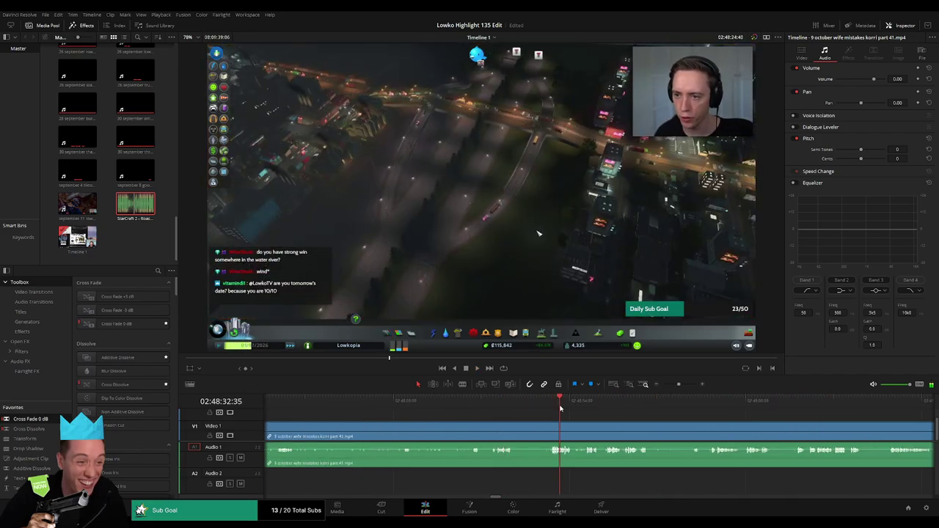
click(727, 409)
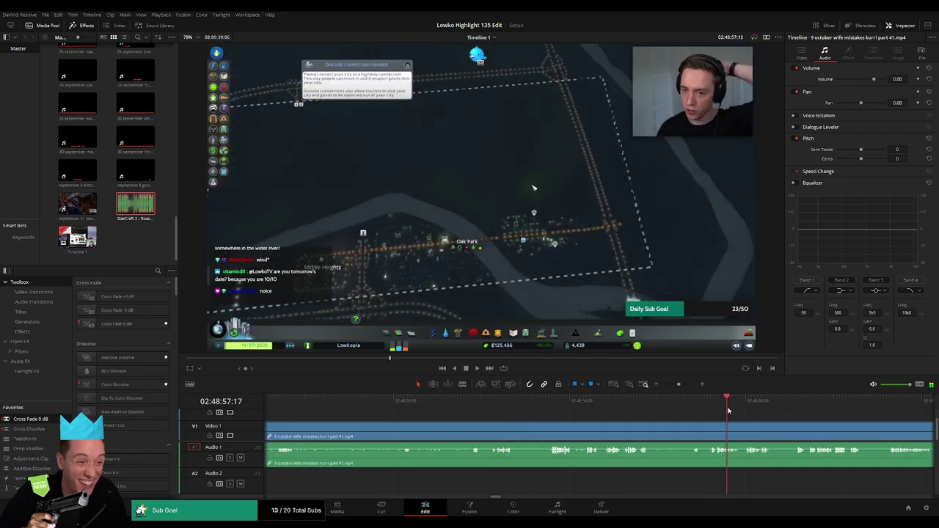
click(557, 410)
click(586, 408)
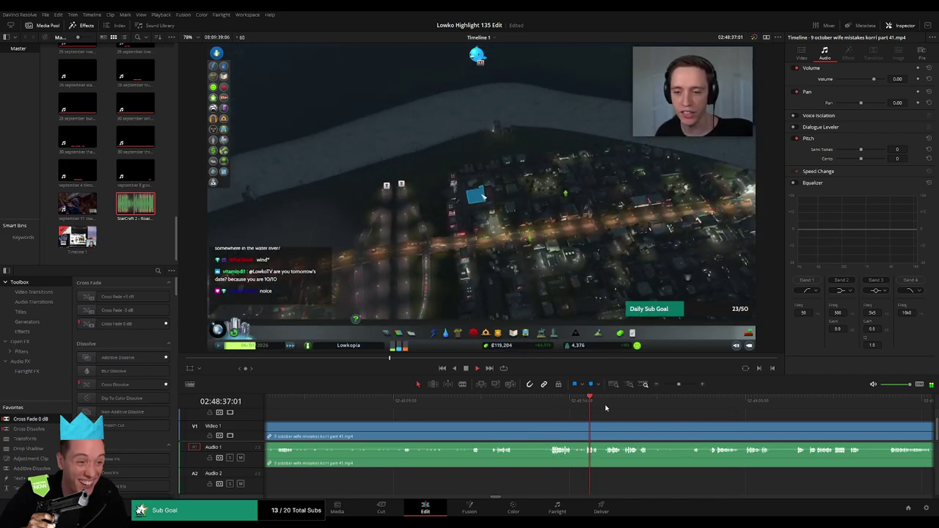
click(612, 407)
drag(627, 408, 811, 411)
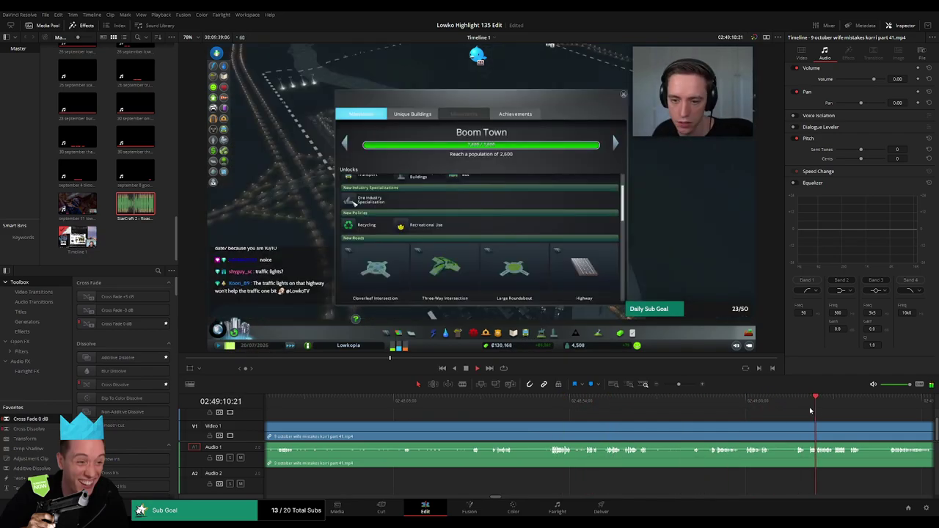
drag(678, 383, 671, 384)
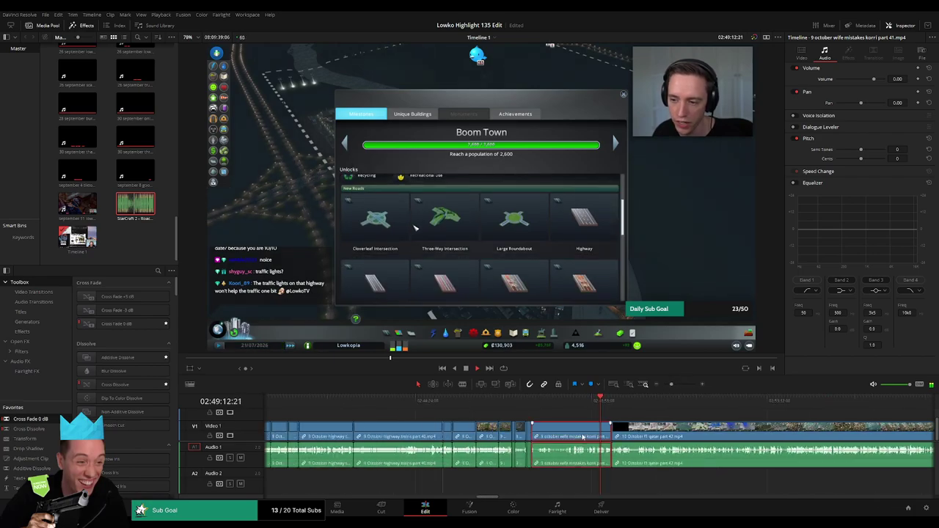
key(BackSpace)
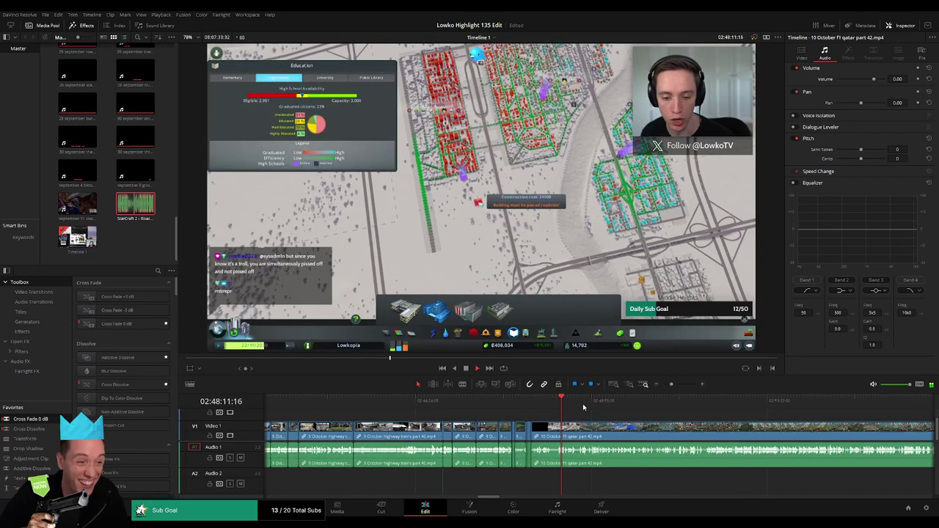
Step: Skim the part 42 clip from about 02:48:11 to 02:51:58, covering the wind farm, highway loop and traffic overlay footage
drag(584, 407, 655, 406)
drag(726, 433, 503, 425)
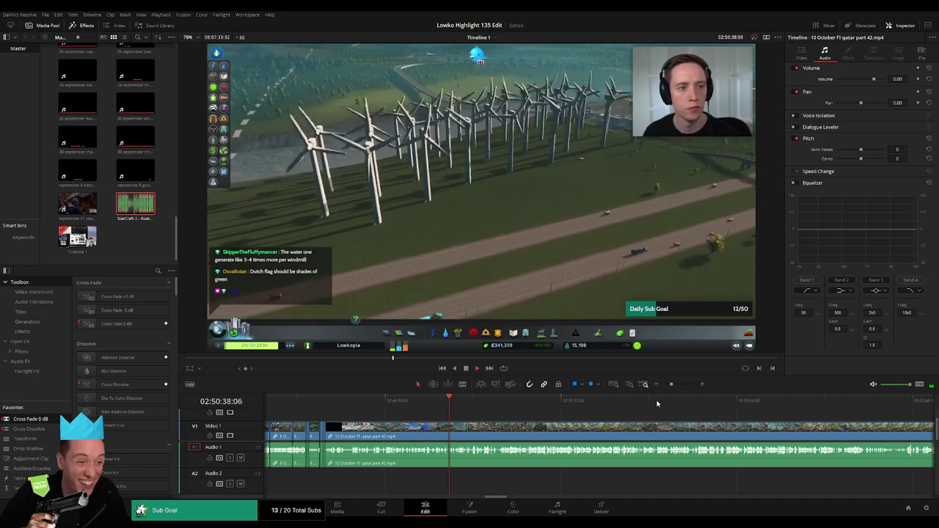
mouse_move(671, 384)
mouse_down()
mouse_move(662, 386)
mouse_move(676, 387)
mouse_up()
click(617, 407)
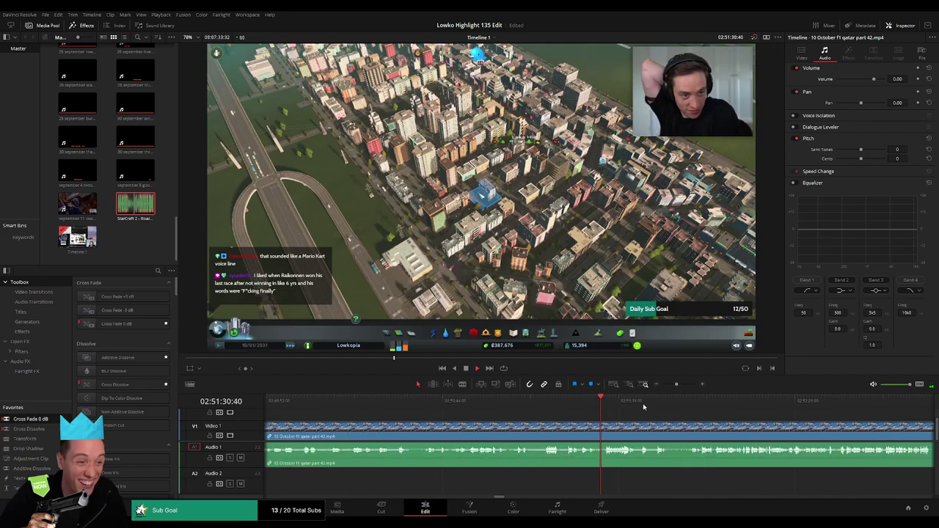
drag(616, 417, 501, 408)
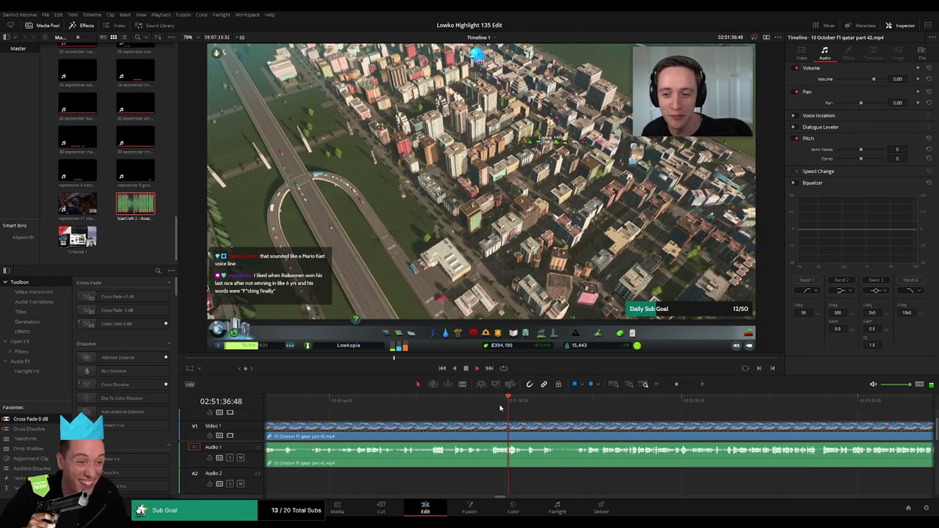
click(493, 402)
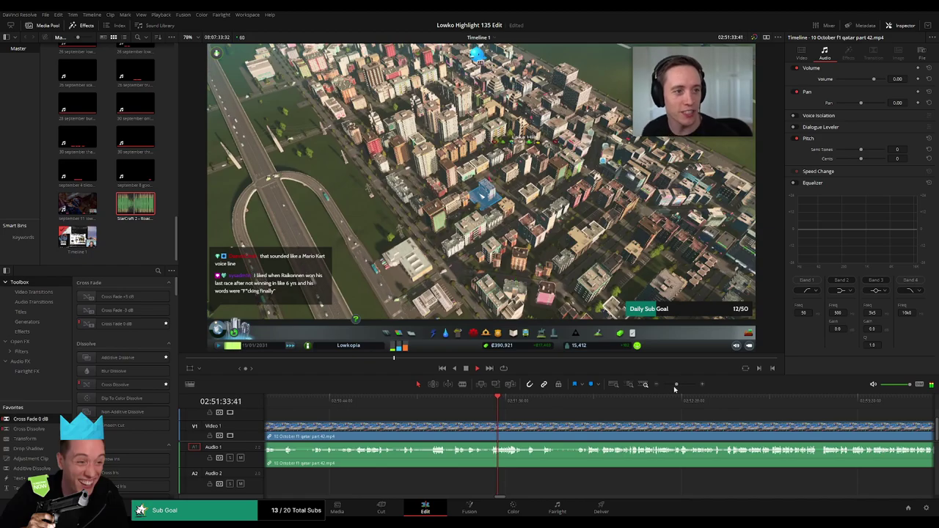
drag(674, 389, 681, 386)
click(643, 403)
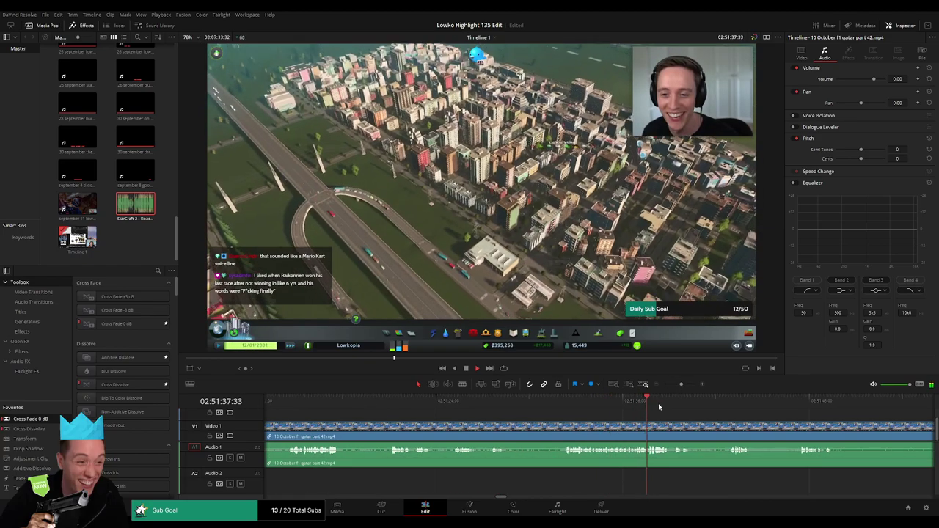
click(731, 402)
drag(756, 431, 490, 424)
click(530, 402)
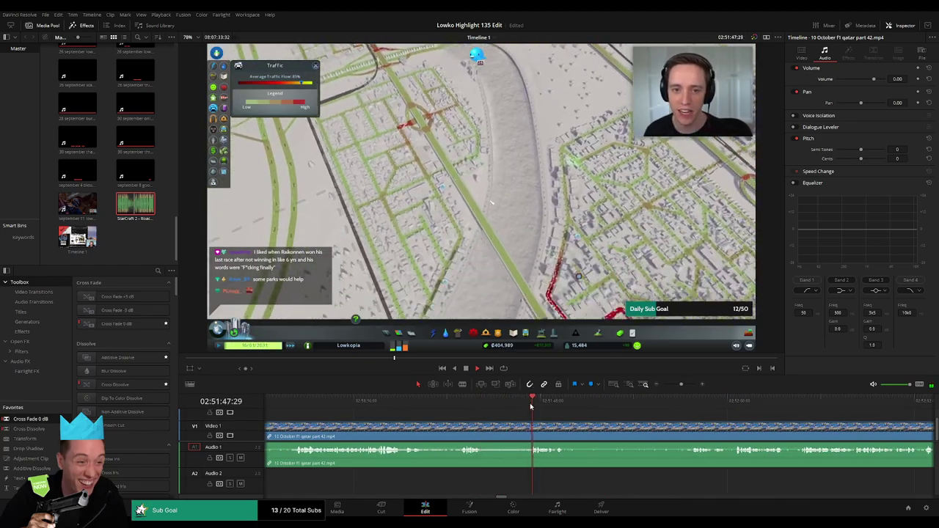
click(690, 404)
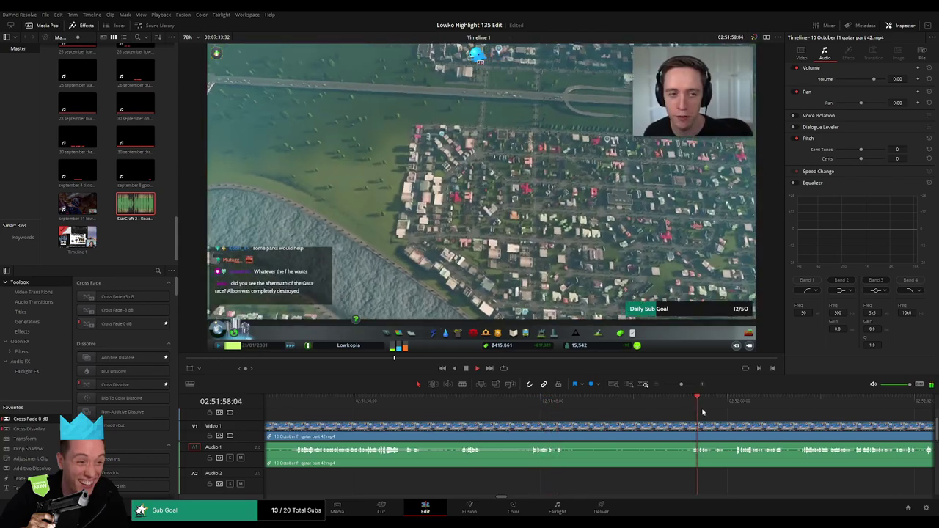
Step: Split the part 42 clip at about 02:52:00 and ripple-delete everything in it before the split
drag(734, 428, 572, 416)
click(572, 411)
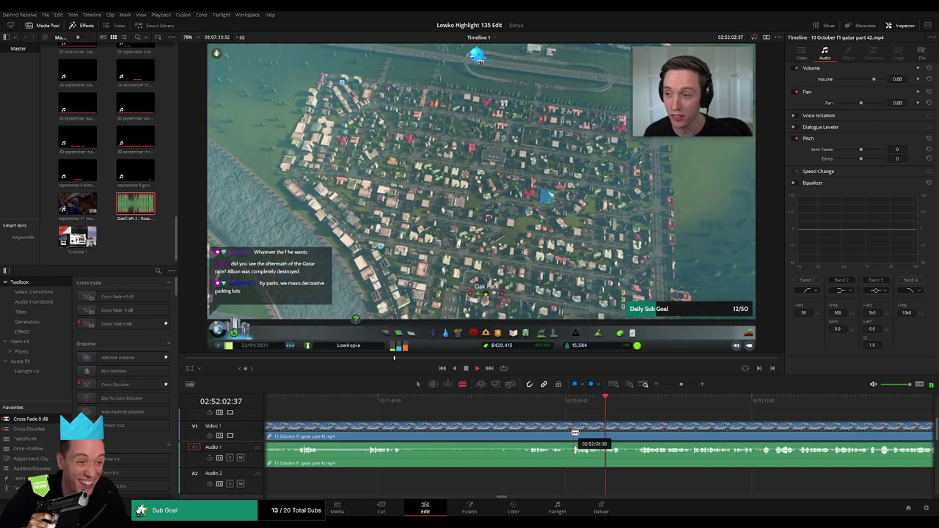
click(573, 433)
key(a)
click(561, 432)
key(Delete)
click(559, 433)
key(Delete)
click(558, 432)
key(Delete)
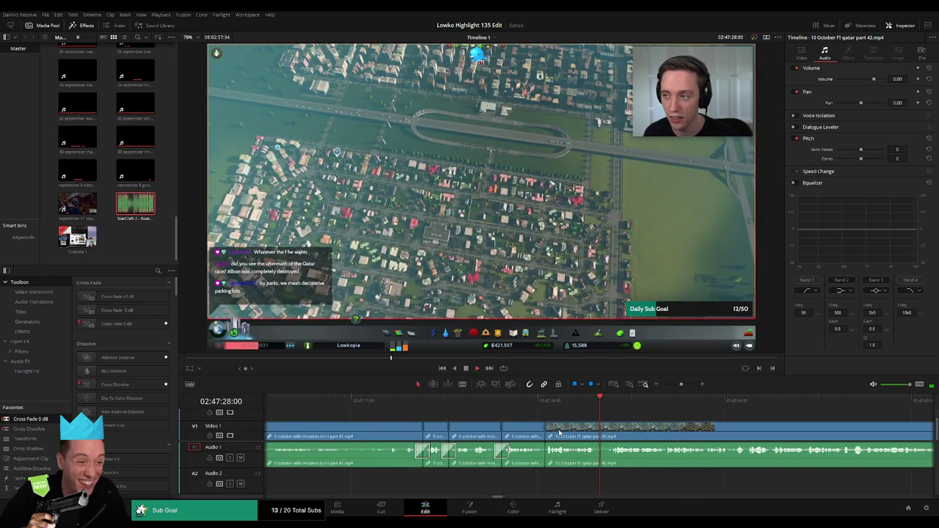
Step: Cut out the quiet gap from about 02:47:28 to 02:47:29 in the part 42 clip and add a Cross Fade 0 dB to the audio join
scroll(587, 433, right, 3)
click(489, 428)
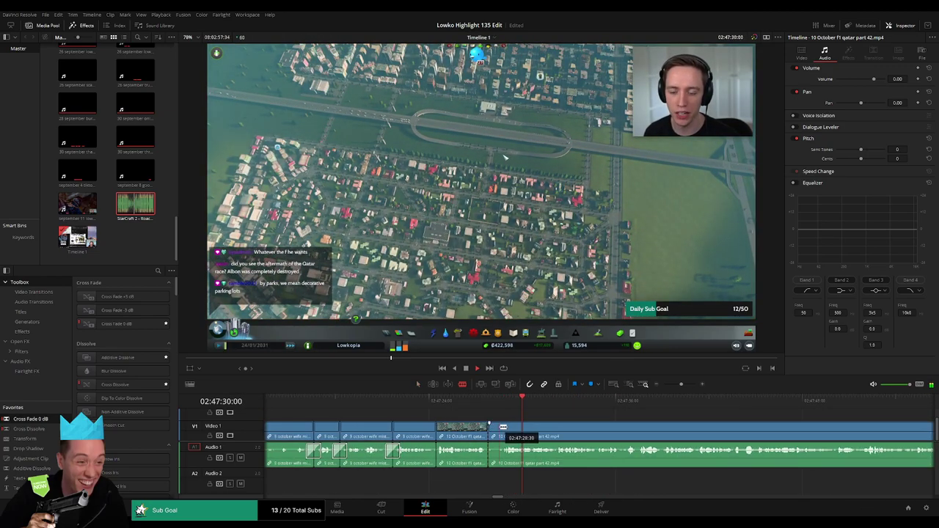
click(503, 427)
key(BackSpace)
click(497, 431)
key(BackSpace)
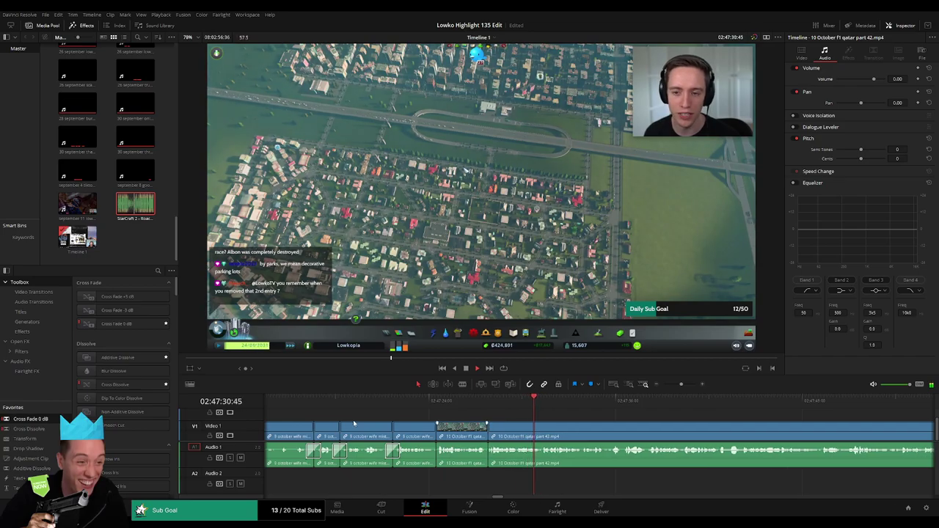
drag(52, 419, 490, 456)
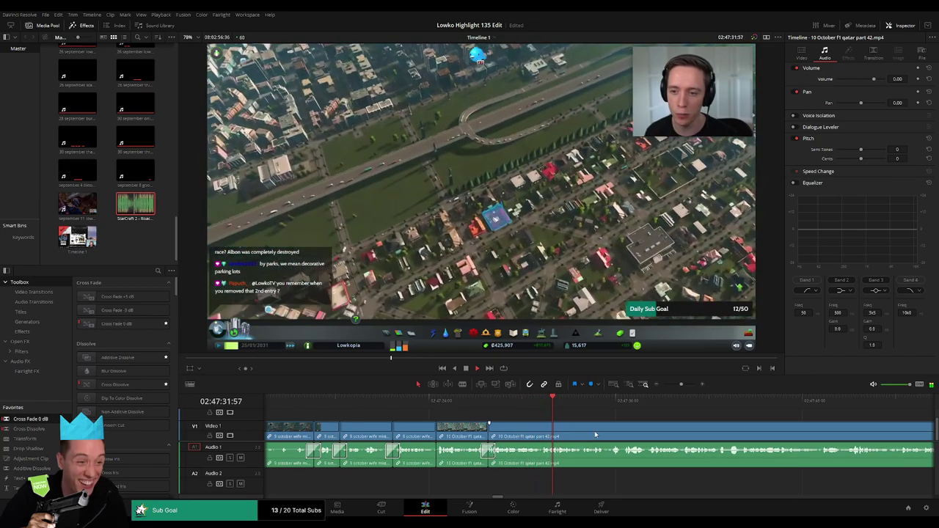
Step: Review the part 42 clip onward and ripple-delete the short quiet gap from about 02:47:43 to 02:47:44
drag(681, 384, 681, 388)
scroll(695, 435, right, 5)
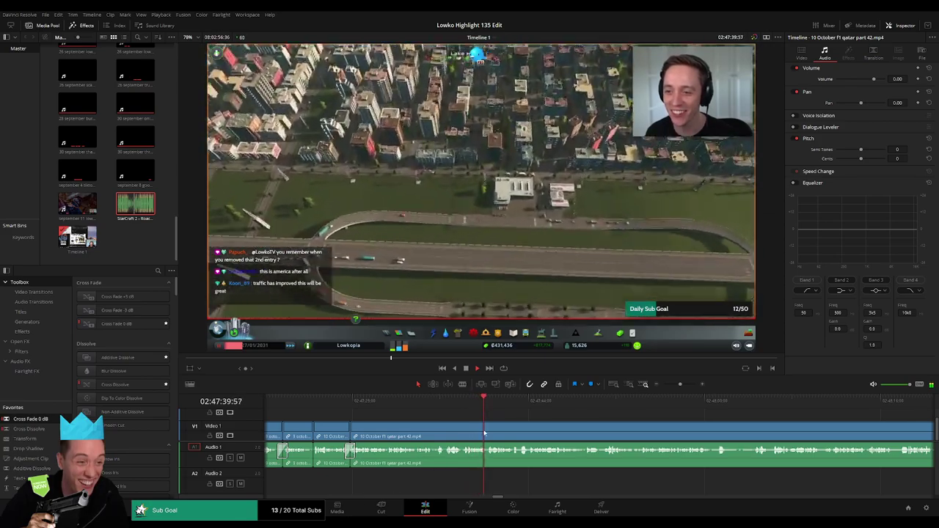
scroll(453, 418, right, 3)
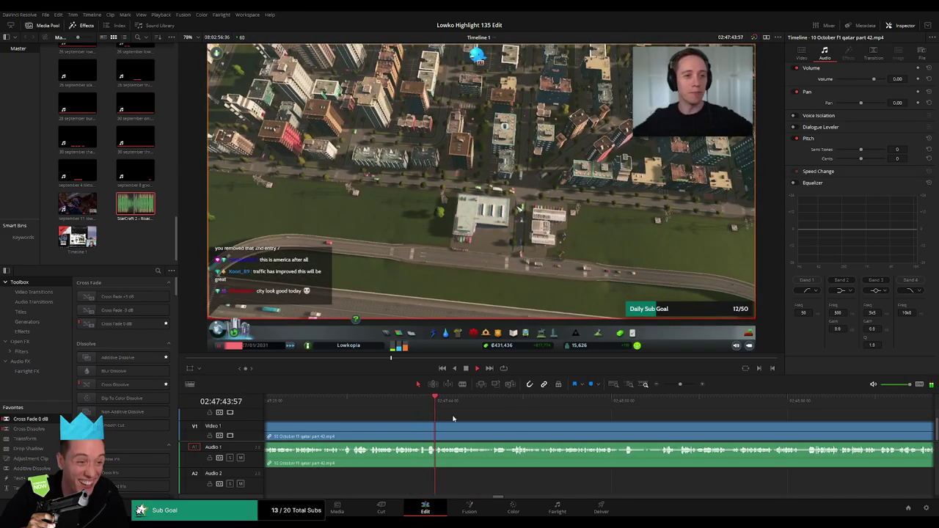
key(b)
click(429, 435)
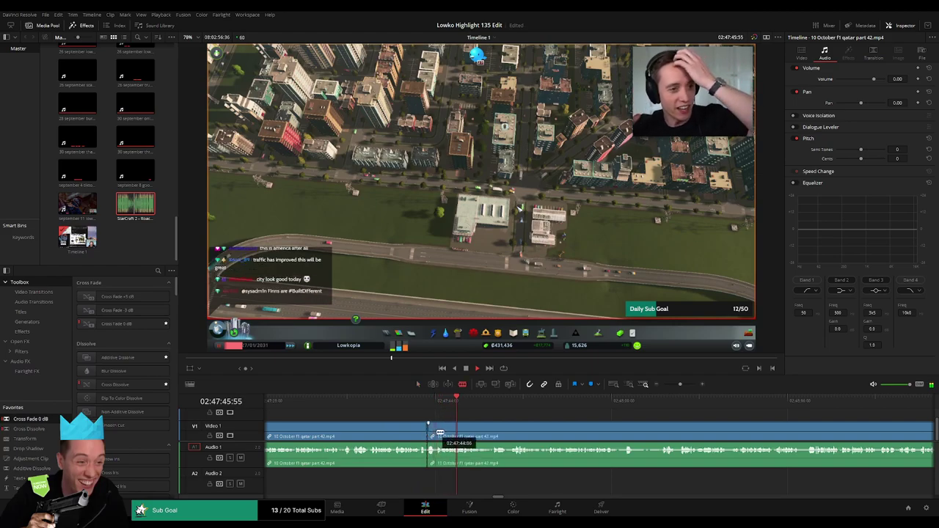
key(a)
key(Delete)
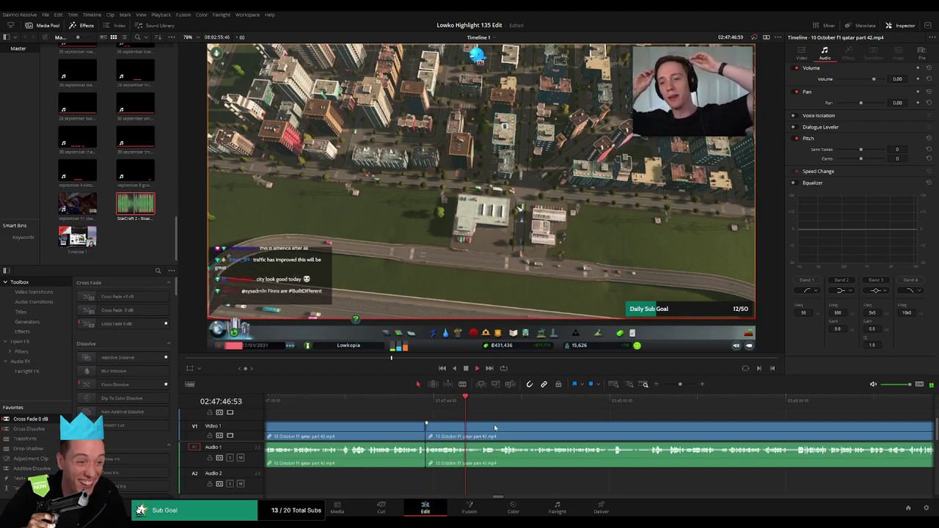
Step: Cut out the quiet gap from about 02:48:00 to 02:48:03 in the part 42 clip and cross-fade the audio join
scroll(431, 423, right, 3)
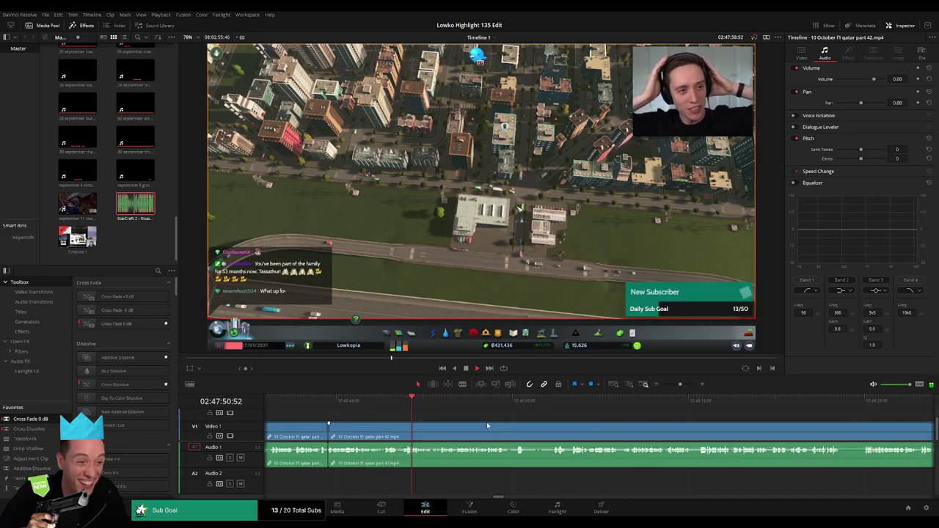
scroll(429, 421, right, 3)
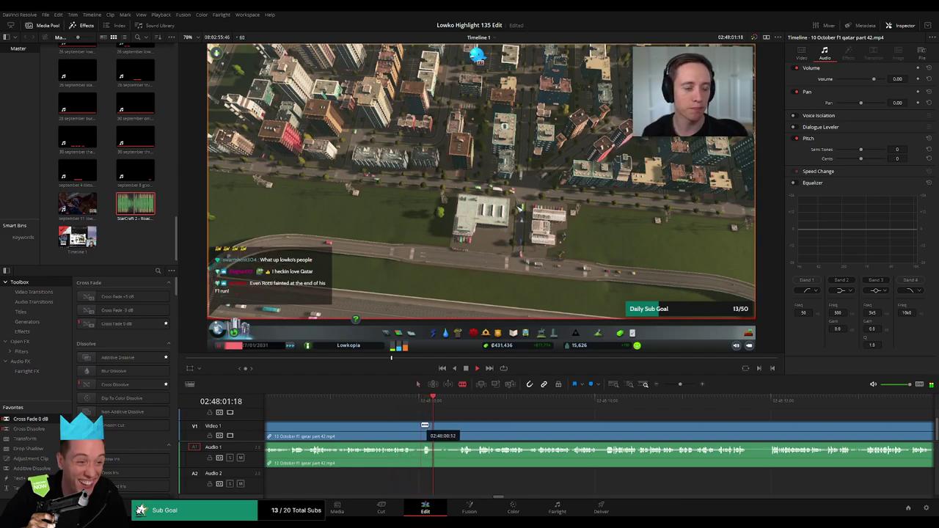
click(424, 427)
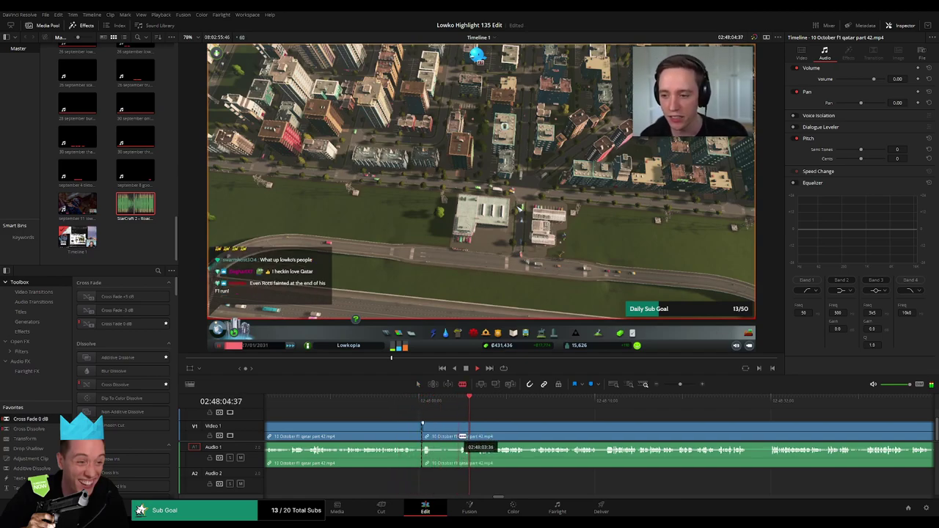
click(461, 437)
key(a)
click(446, 439)
key(Delete)
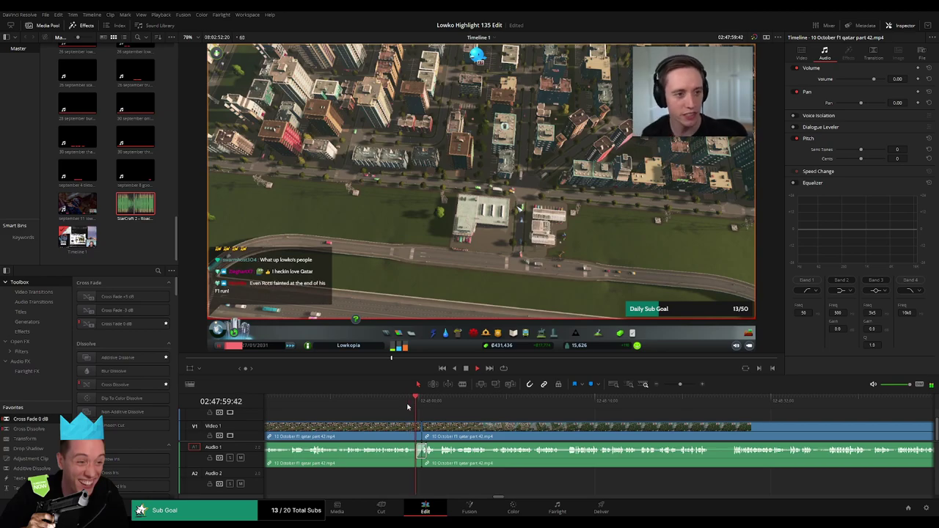
Step: Review the part 42 clip onward, cutting the quiet gaps at about 02:48:26 and 02:48:34 and cross-fading both audio joins
scroll(549, 427, right, 2)
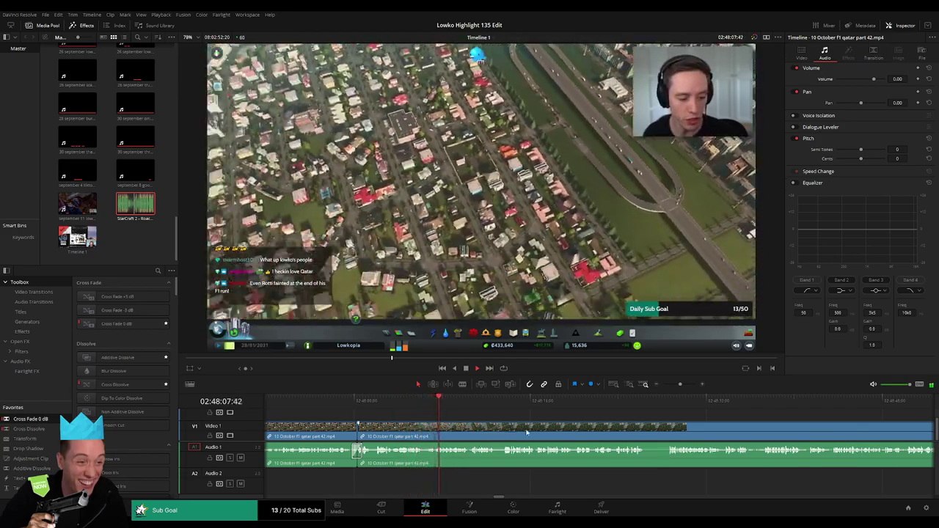
scroll(447, 413, right, 3)
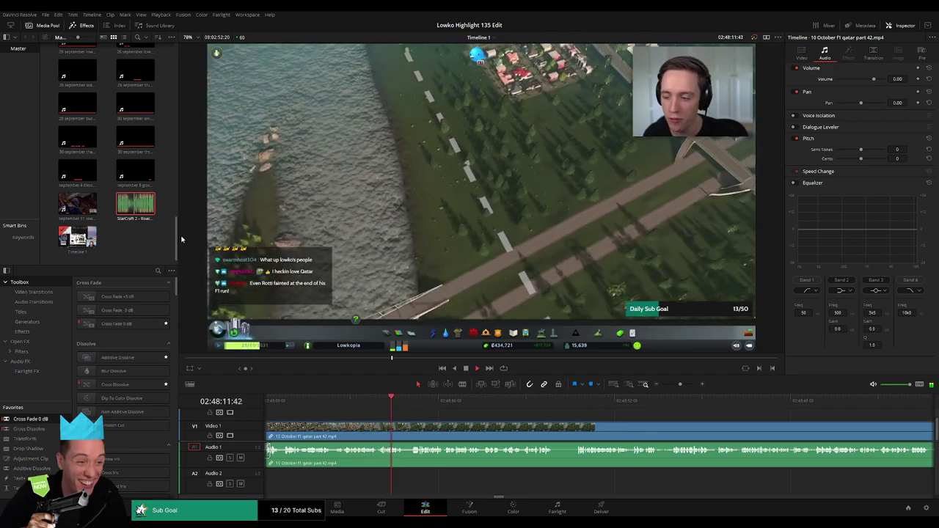
drag(169, 234, 157, 233)
scroll(446, 416, right, 1)
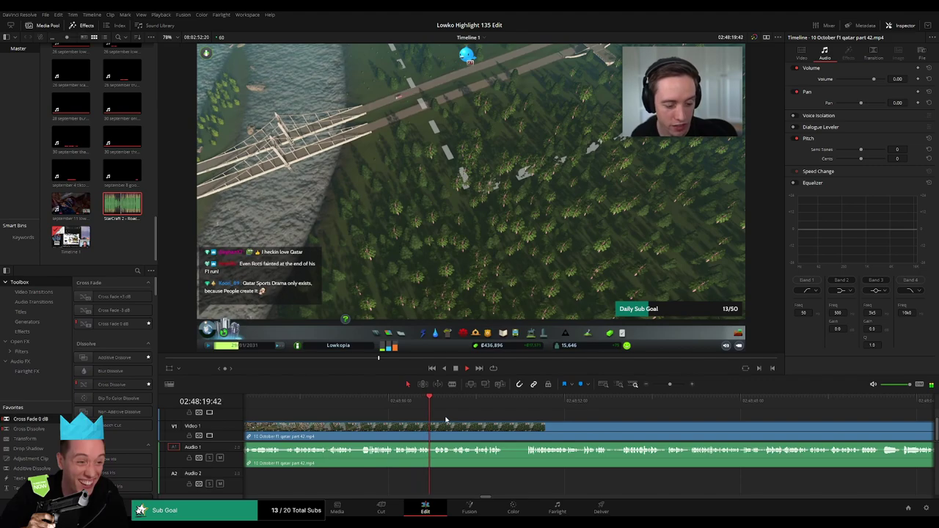
scroll(464, 421, right, 3)
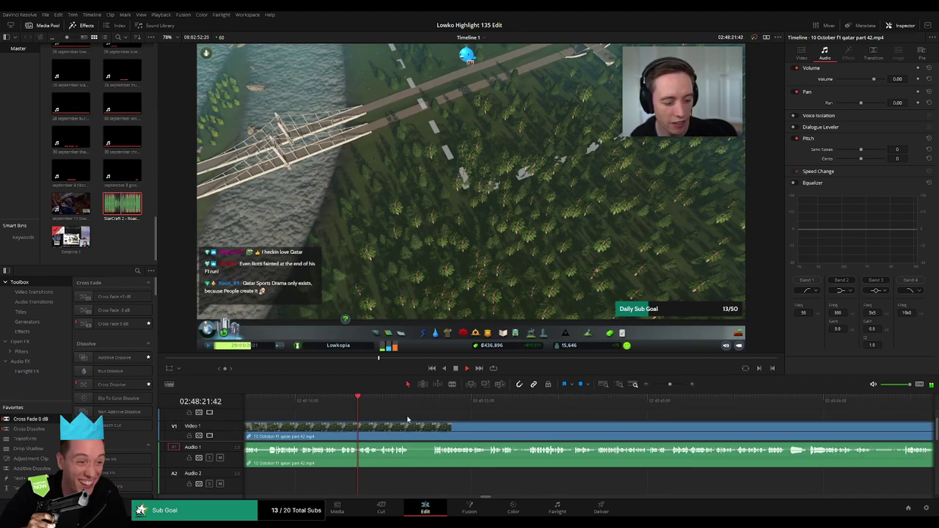
scroll(330, 414, right, 4)
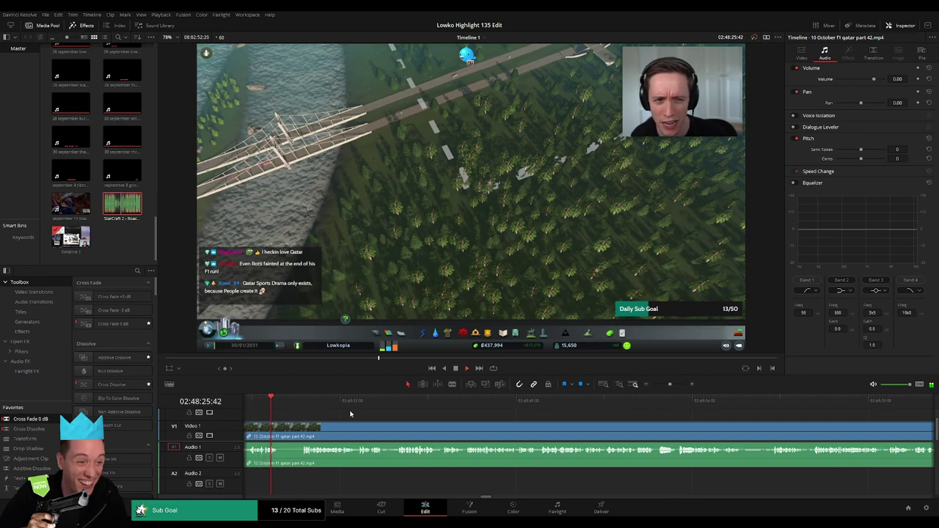
key(b)
click(280, 428)
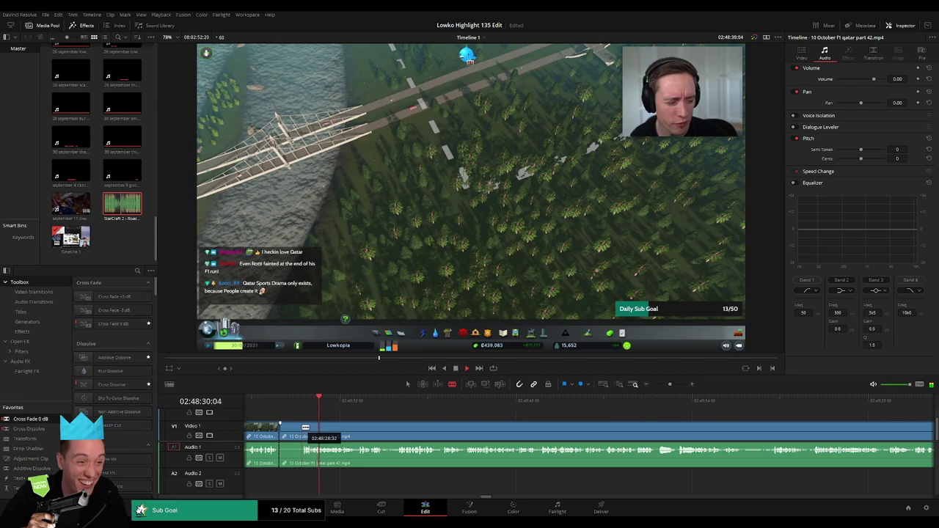
click(302, 427)
key(a)
click(289, 430)
key(BackSpace)
click(289, 430)
key(BackSpace)
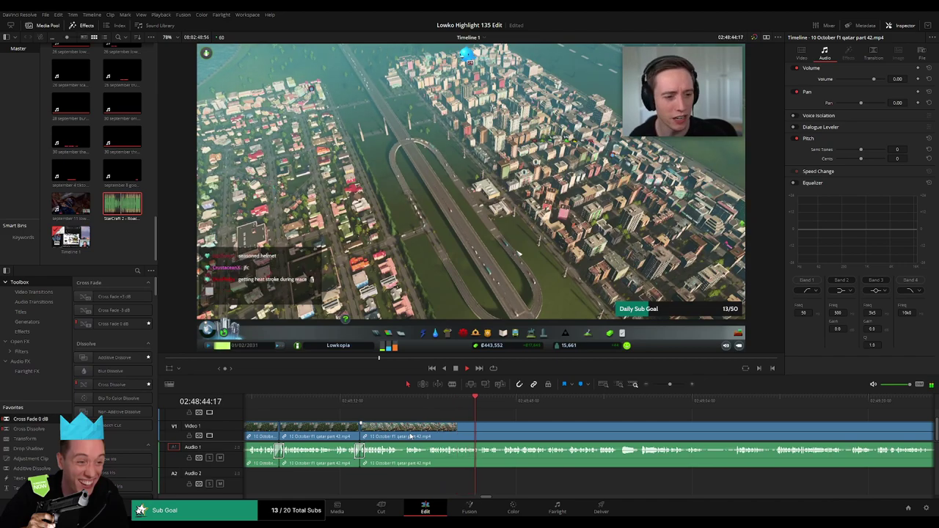
drag(541, 435, 386, 439)
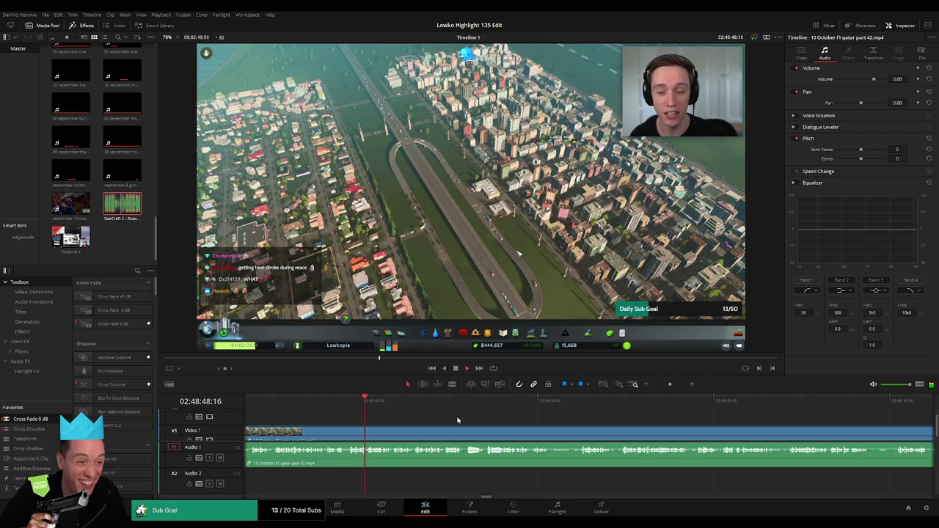
scroll(455, 426, right, 2)
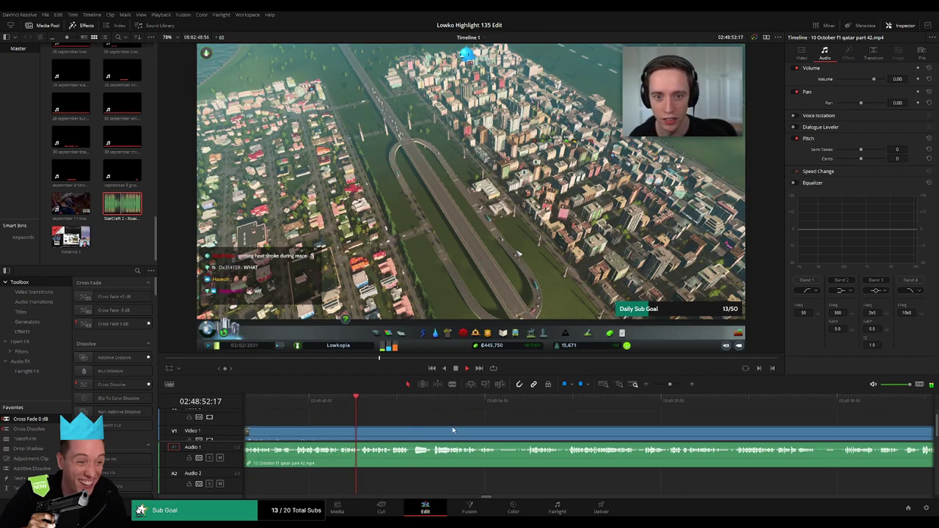
click(330, 400)
key(ctrl+b)
key(ctrl+z)
Step: Split out the short section of the part 42 clip from about 02:48:52:00 to 02:48:52:32 and silence its audio
drag(670, 385, 677, 385)
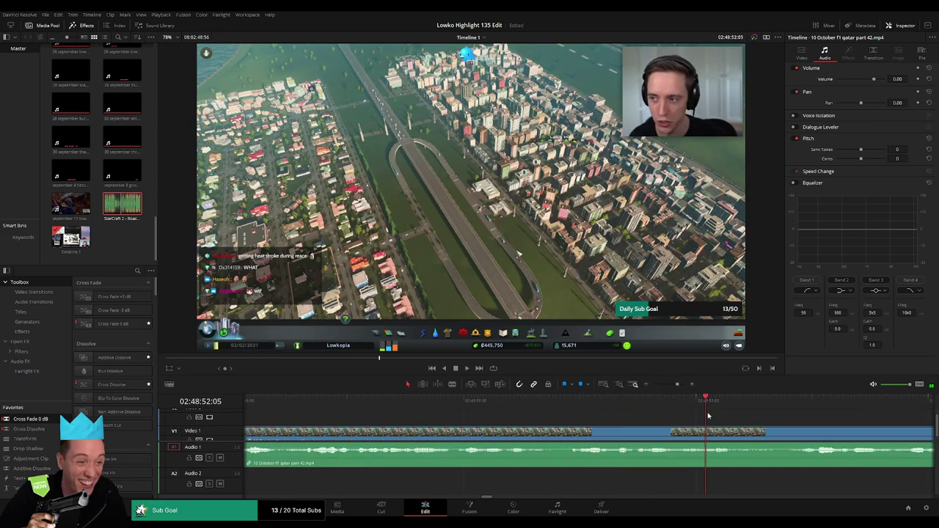
click(665, 401)
key(b)
click(698, 433)
key(space)
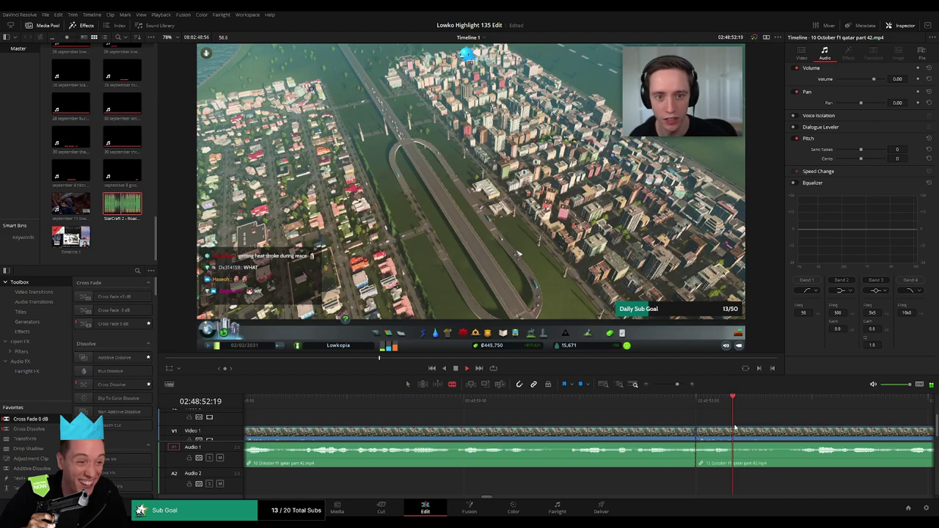
key(space)
click(759, 441)
key(a)
drag(739, 450, 745, 486)
Step: Place StarCraft 2 - Roach Quotes.mp3 on Audio 2 beneath the silenced section and set its volume to -23
scroll(733, 485, right, 2)
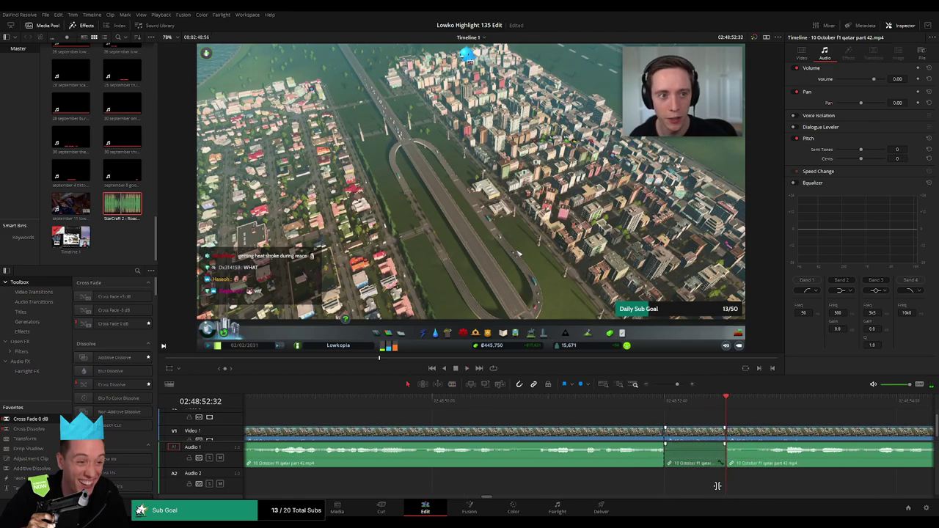
drag(122, 211, 689, 484)
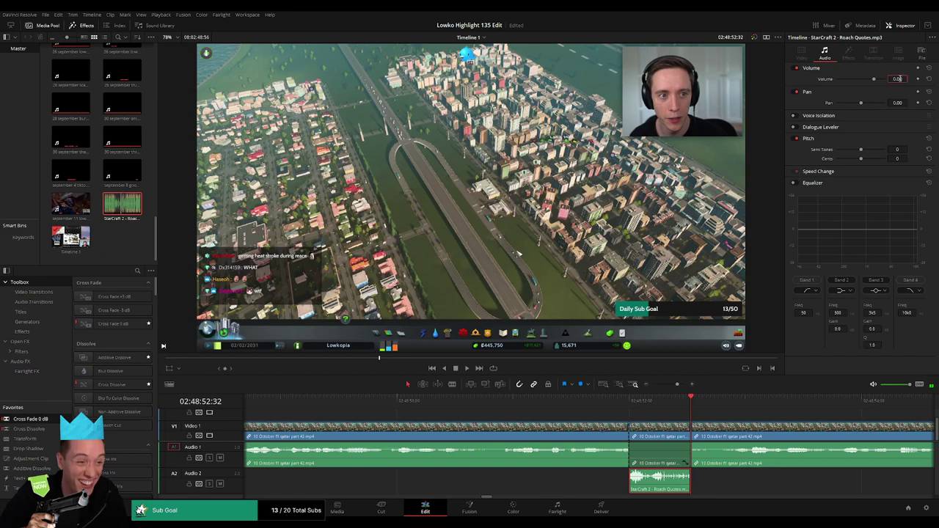
text(-25)
key(Return)
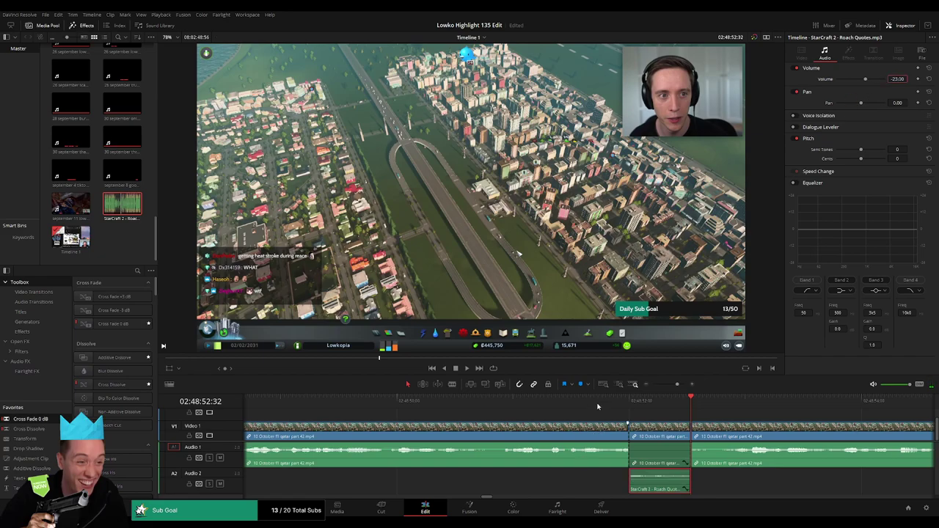
Step: Play the timeline from just before the StarCraft 2 roach quote and review the stream footage that follows it
click(598, 405)
key(space)
scroll(668, 404, down, 4)
click(649, 420)
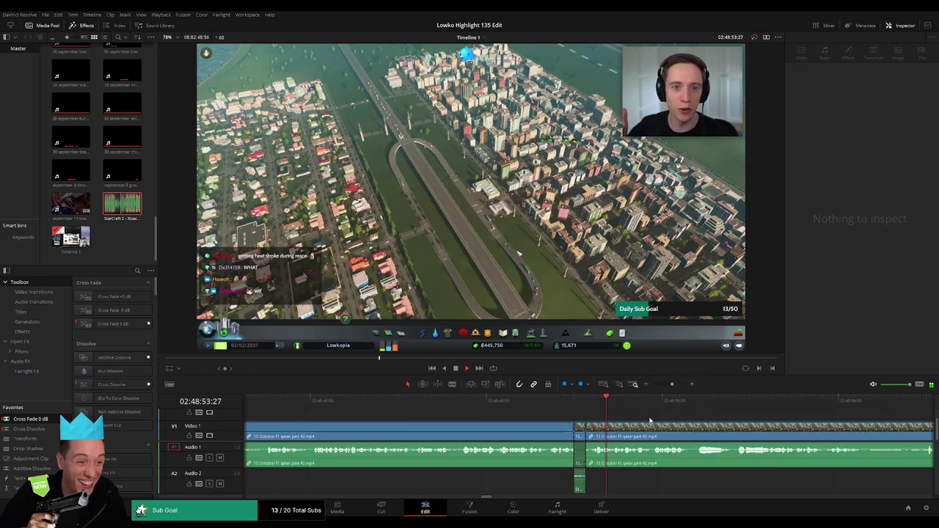
scroll(499, 413, right, 3)
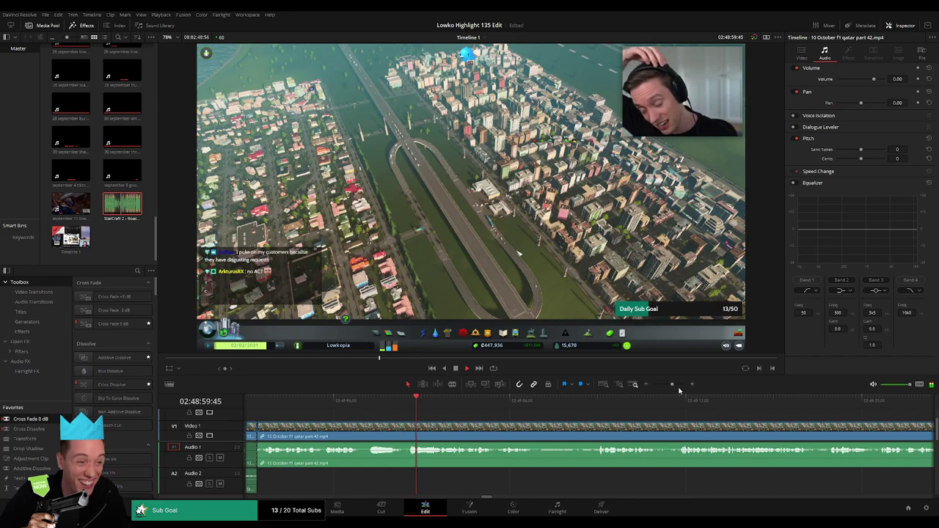
drag(672, 385, 667, 386)
drag(650, 427, 496, 415)
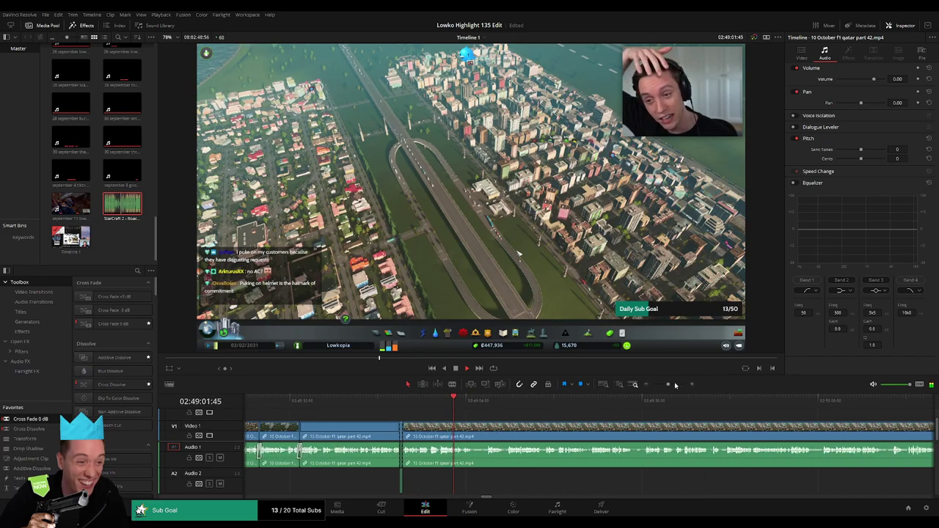
drag(669, 386, 671, 385)
drag(664, 430, 465, 419)
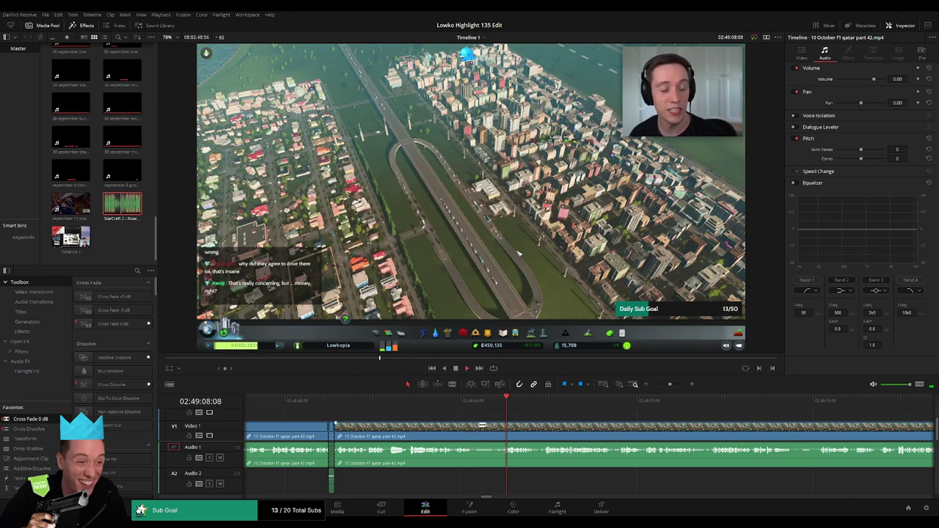
Step: Cut out the quiet stretch from about 02:49:05 to 02:49:08, close the gap, and place a Cross Fade 0 dB on the audio join
click(479, 426)
click(504, 426)
key(a)
click(493, 430)
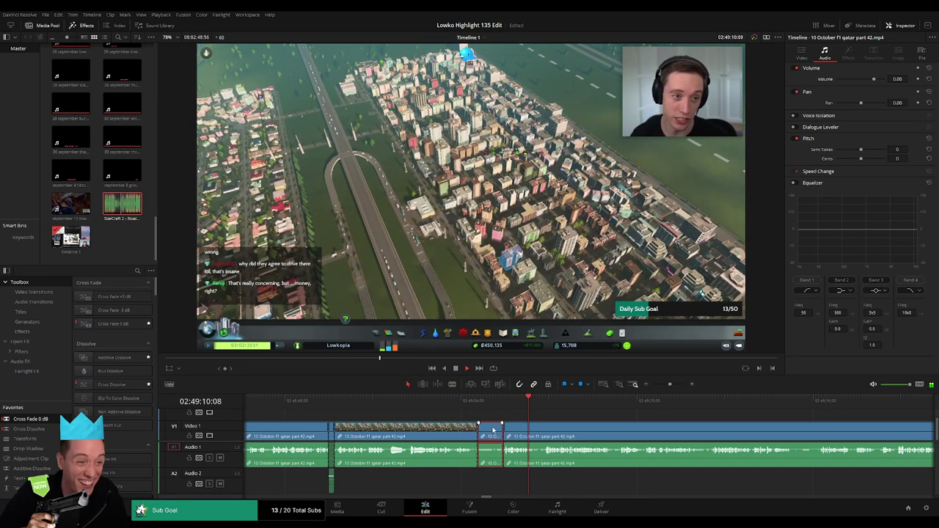
key(Delete)
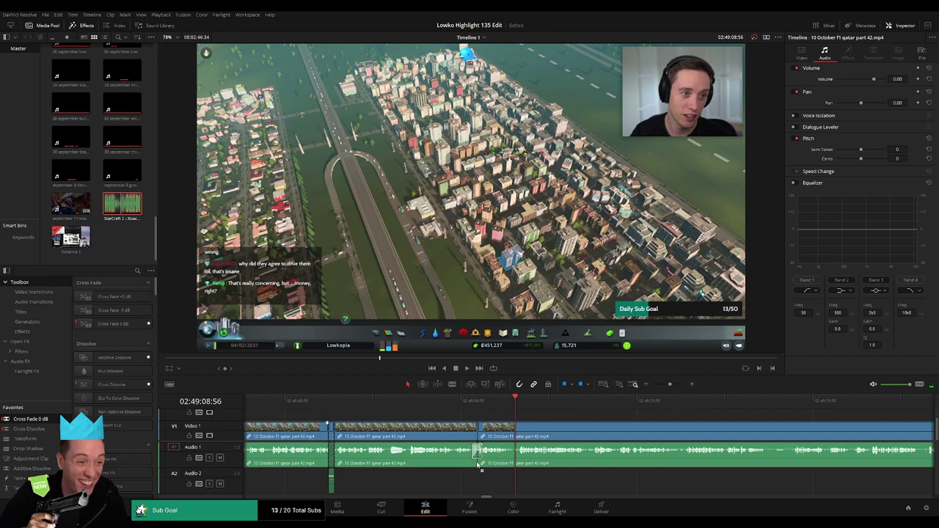
drag(477, 465, 478, 463)
Step: Cut out the short pause after about 02:49:08, close the gap, and add a Cross Fade 0 dB to the audio join
key(space)
key(b)
click(509, 433)
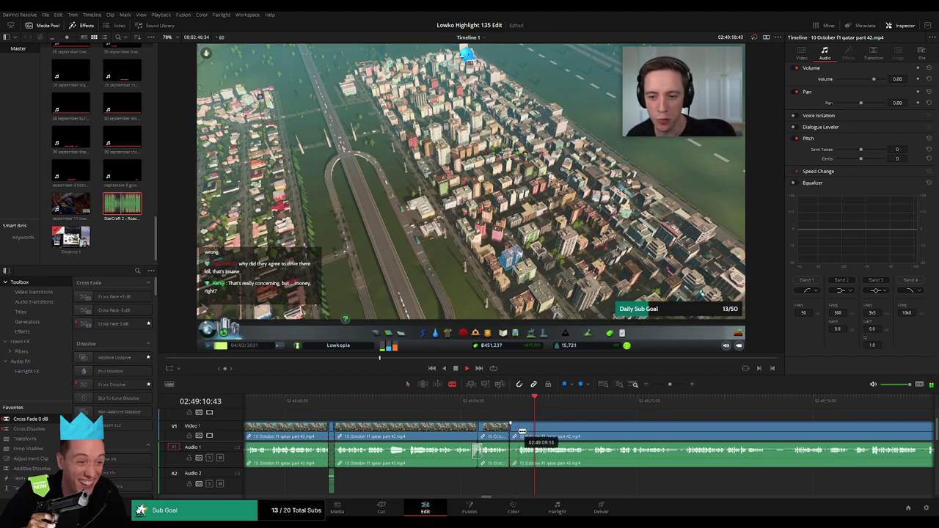
key(a)
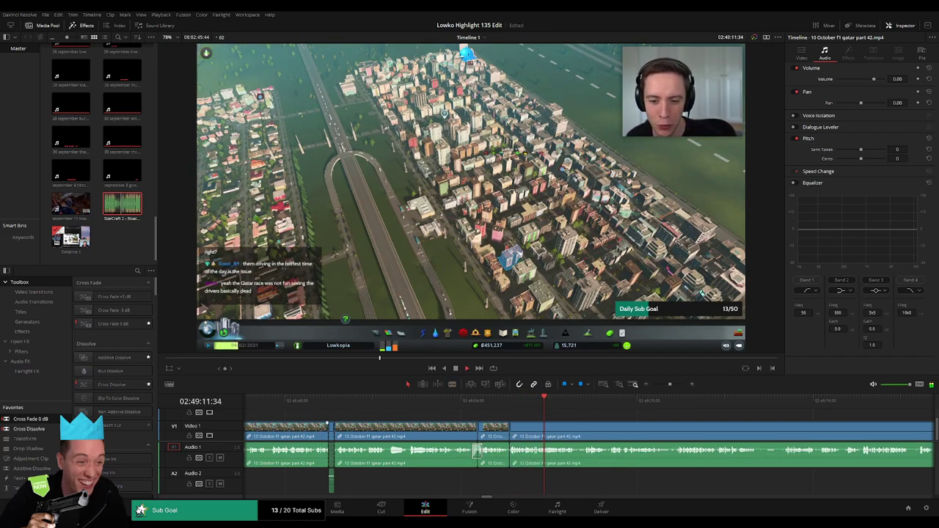
drag(503, 471, 510, 453)
key(space)
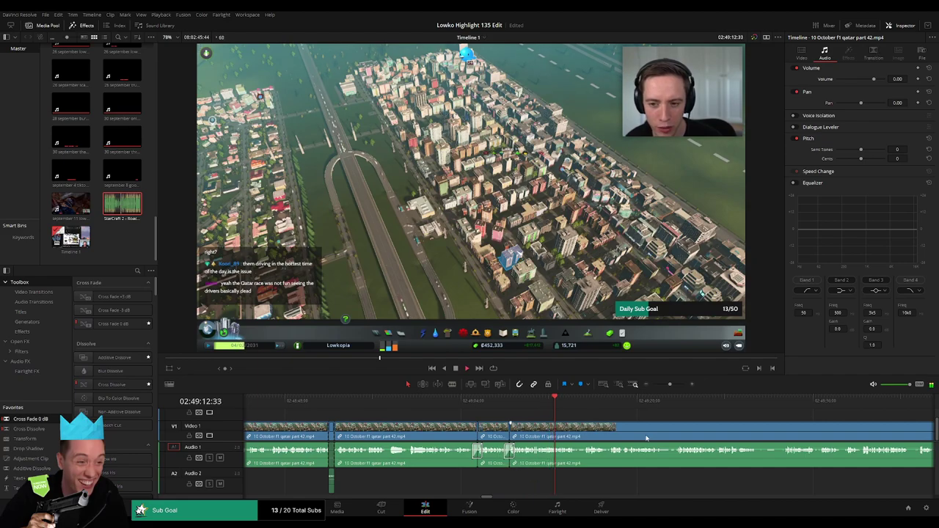
Step: Cut out the pause from about 02:49:31 to 02:49:33, close the gap, and cross-fade the audio join with Cross Fade 0 dB
drag(644, 438, 474, 429)
click(414, 405)
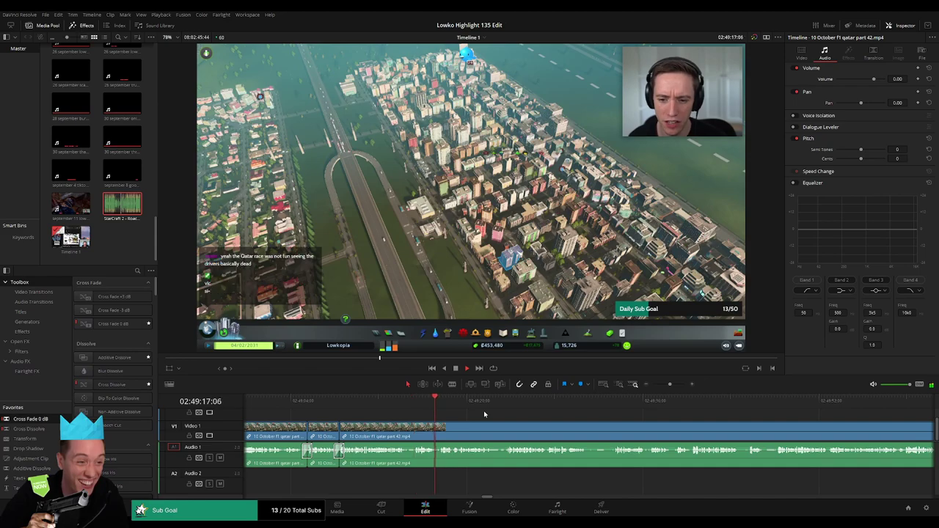
scroll(484, 416, right, 1)
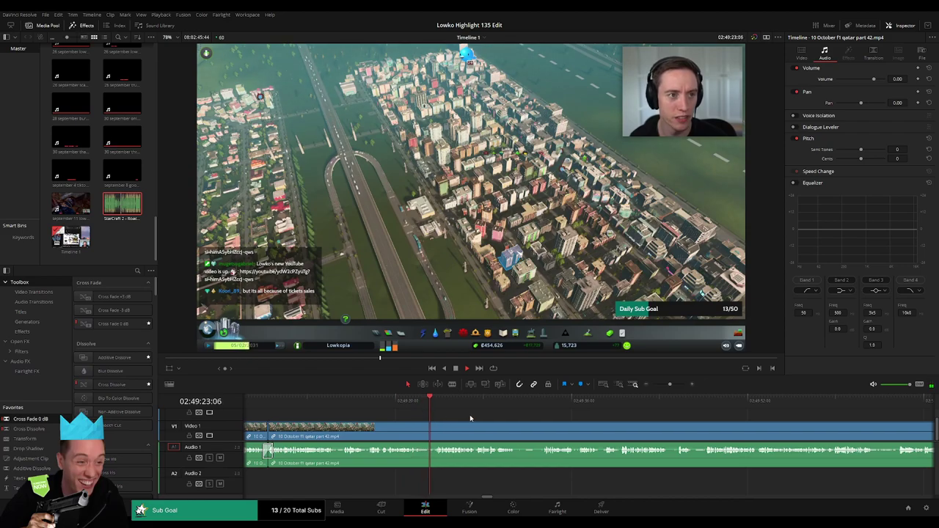
scroll(470, 418, right, 2)
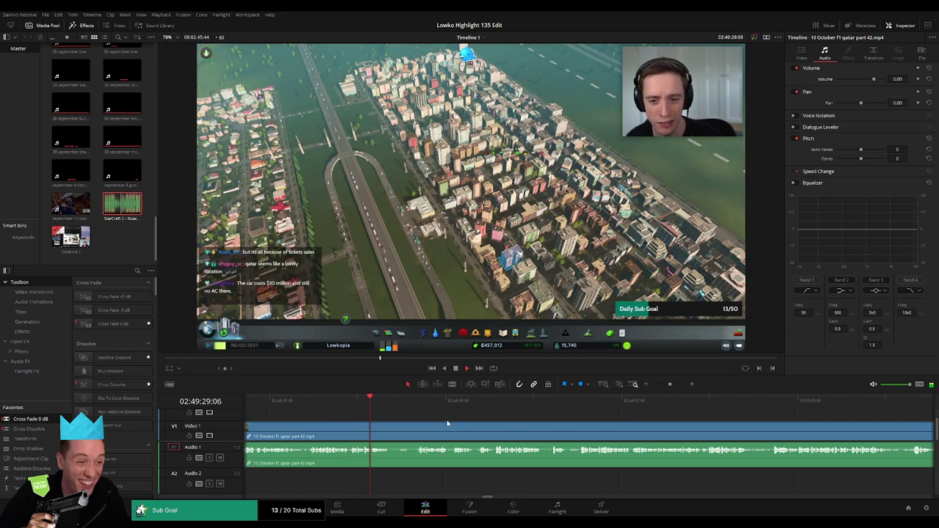
key(b)
click(390, 429)
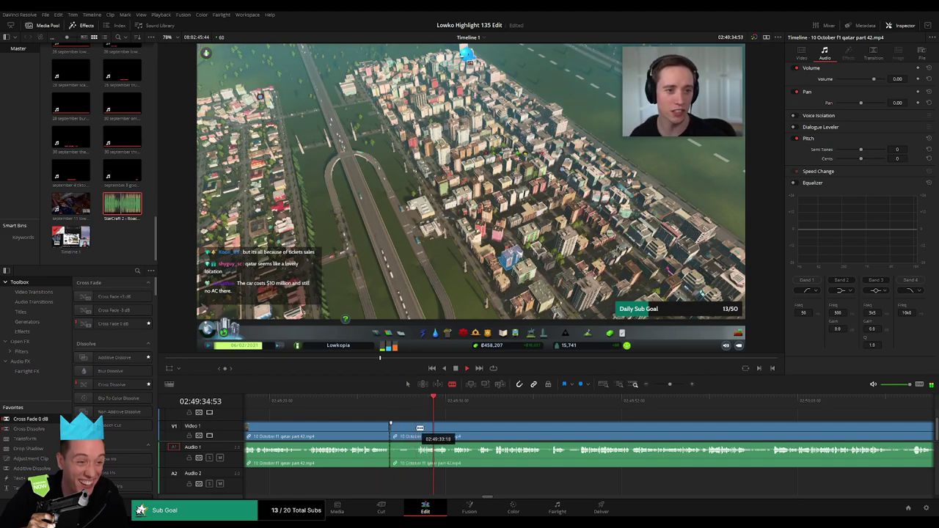
click(417, 429)
key(a)
click(411, 433)
key(Delete)
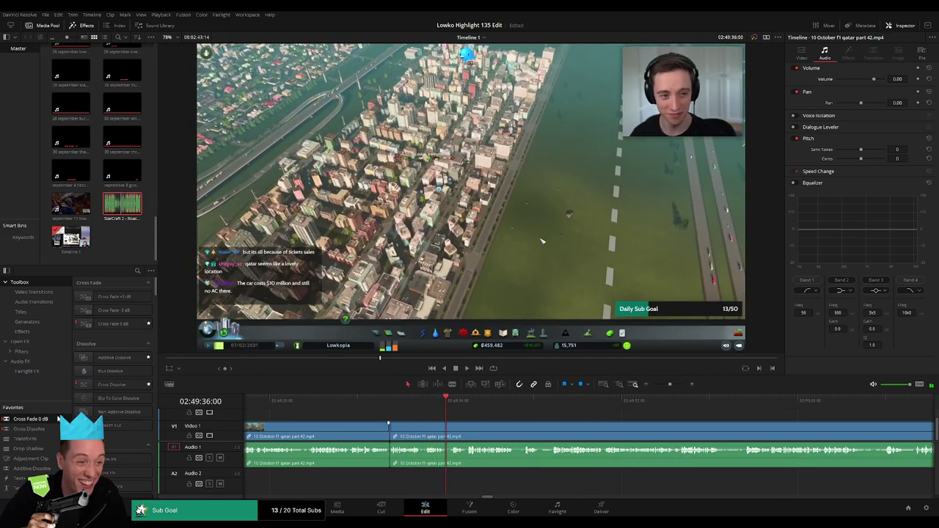
drag(391, 459, 391, 459)
Step: Cut out the short quiet section starting at about 02:49:44, close the gap, and add a Cross Fade 0 dB to its audio join
key(space)
scroll(447, 424, right, 2)
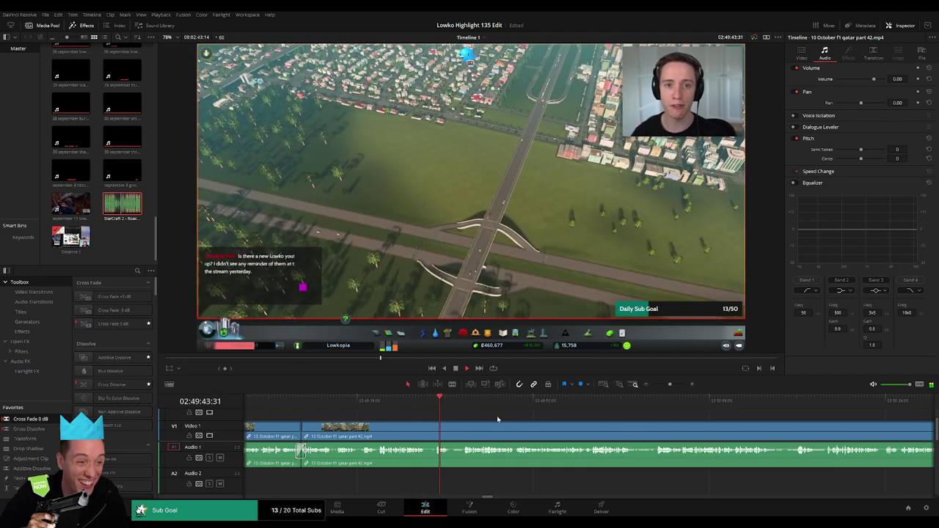
key(b)
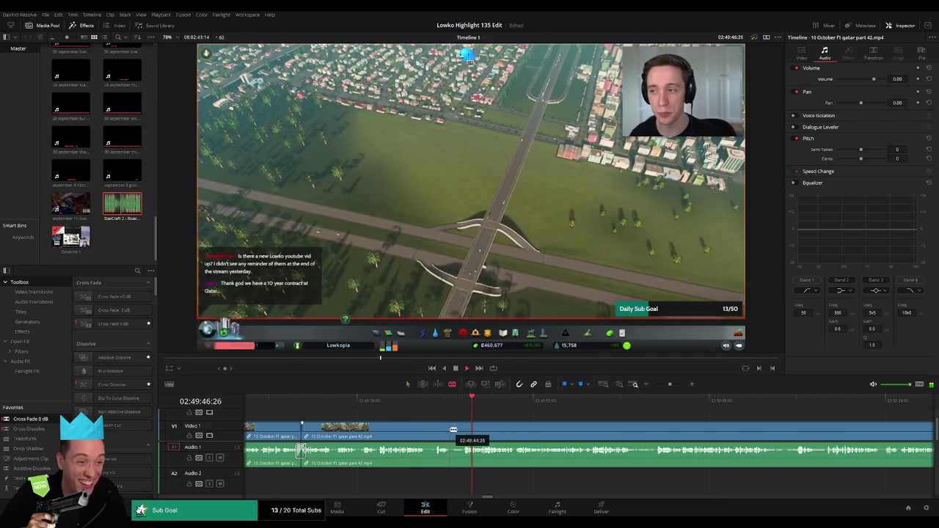
click(450, 432)
click(467, 428)
key(a)
click(458, 430)
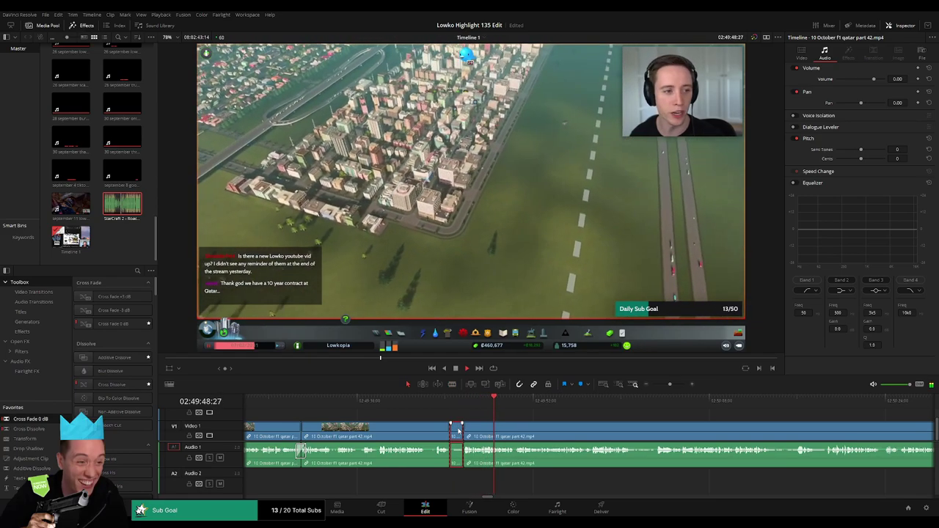
key(Delete)
drag(427, 463, 449, 458)
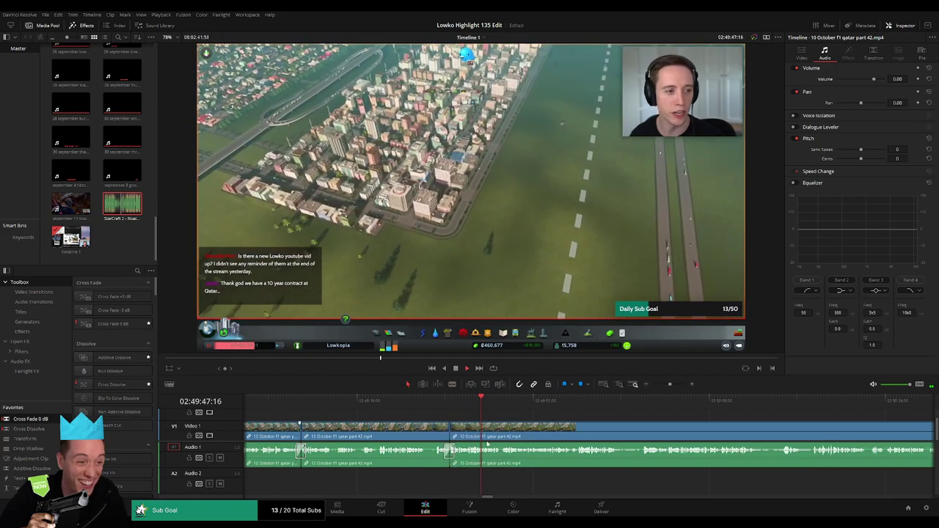
key(space)
Step: Cut out about two seconds of footage at 02:50:00, close the gap, and place a Cross Fade 0 dB on the audio join
drag(590, 428, 447, 421)
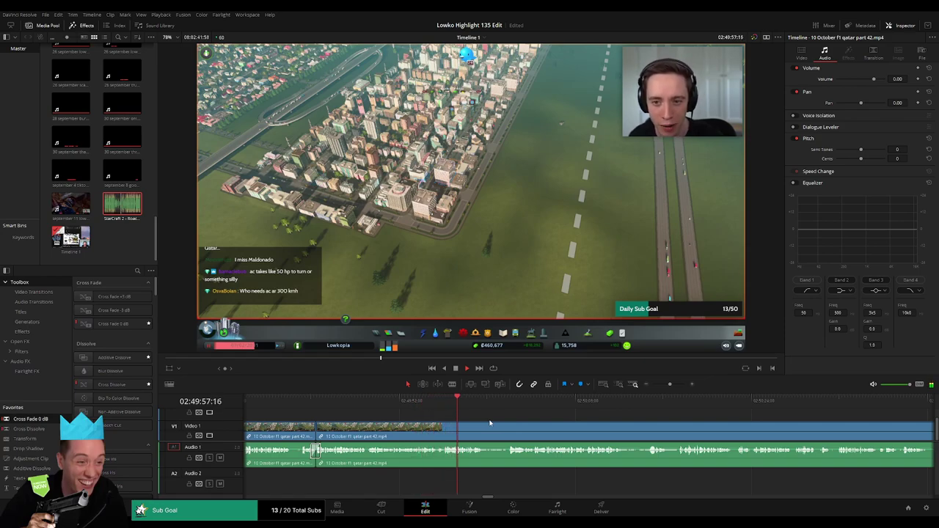
drag(490, 423, 410, 402)
key(b)
click(392, 431)
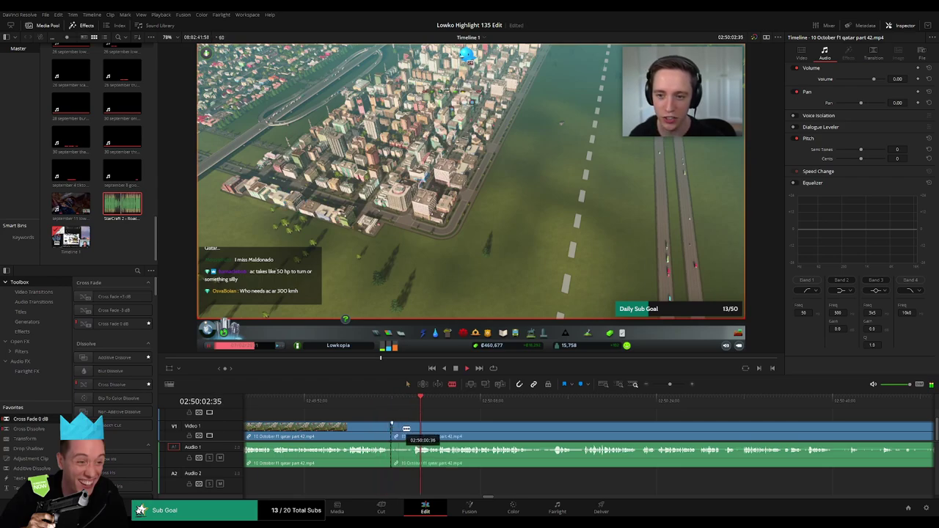
click(413, 430)
key(a)
click(400, 432)
key(Delete)
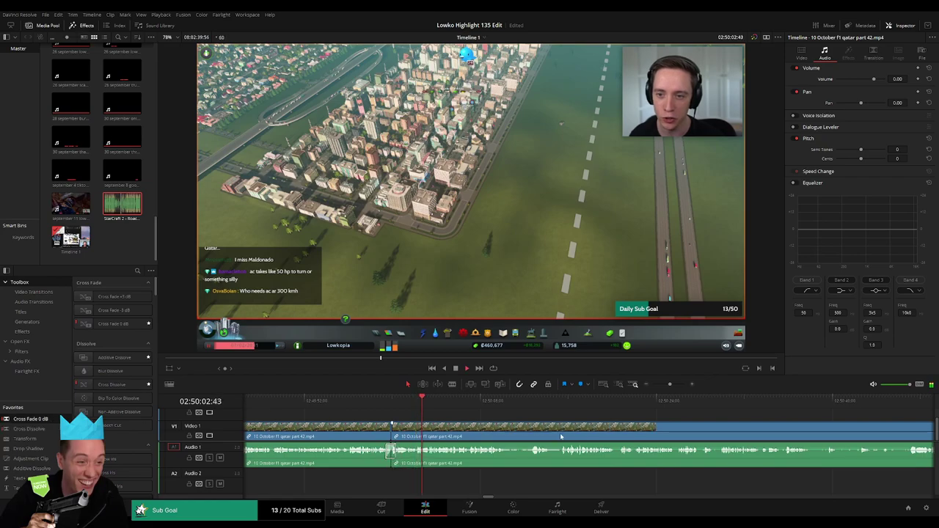
Step: Cut out the stretch from about 02:50:11 to 02:50:12, close the gap, and add a Cross Fade 0 dB to the audio join
scroll(561, 437, right, 3)
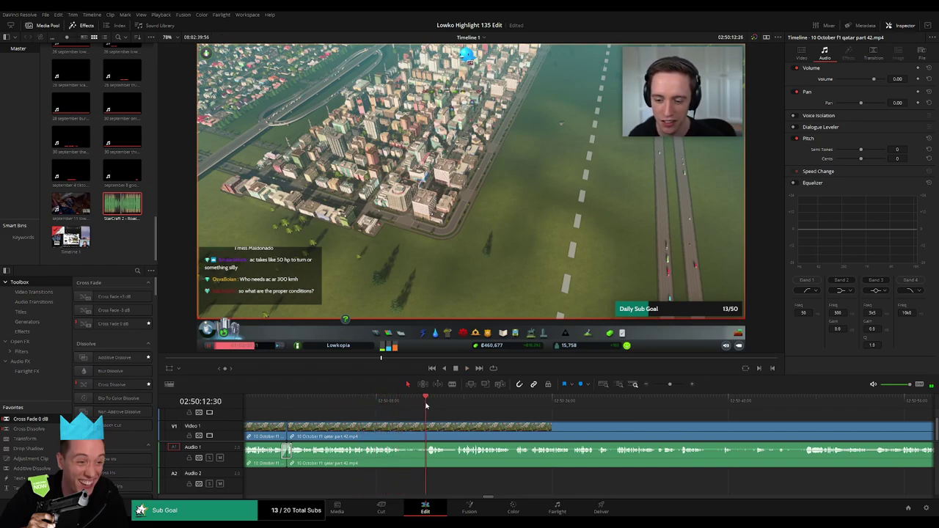
key(b)
click(405, 428)
click(426, 427)
key(a)
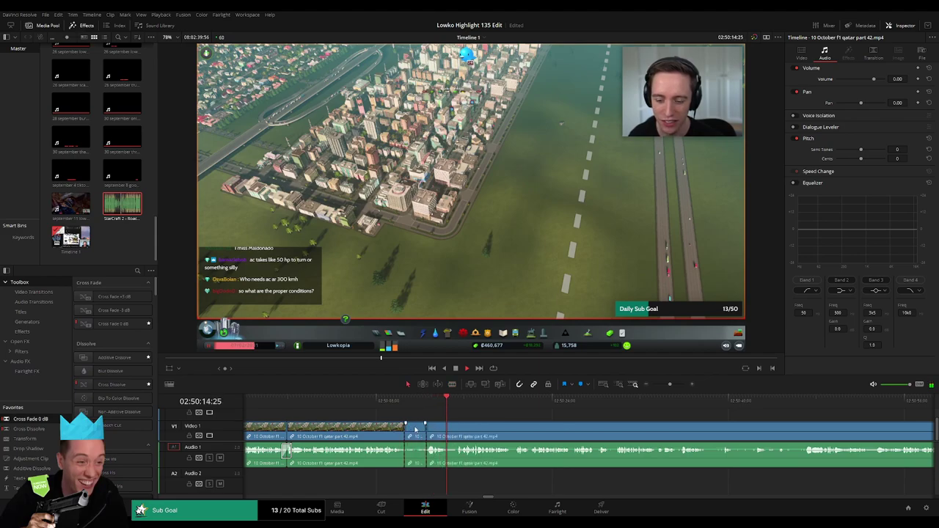
click(415, 430)
key(Delete)
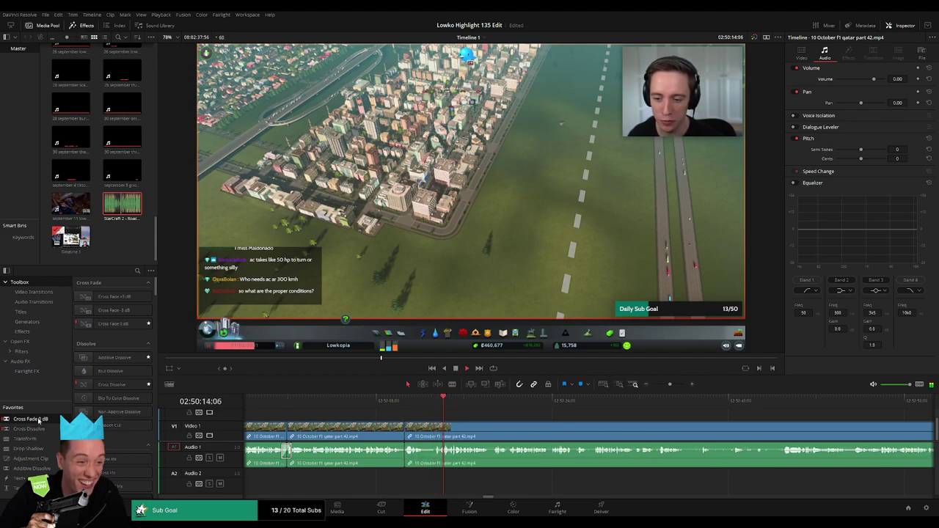
drag(401, 463, 405, 461)
Step: Cut out the roughly one-second pause after about 02:50:12, close the gap, and cross-fade the new audio join
key(b)
click(425, 434)
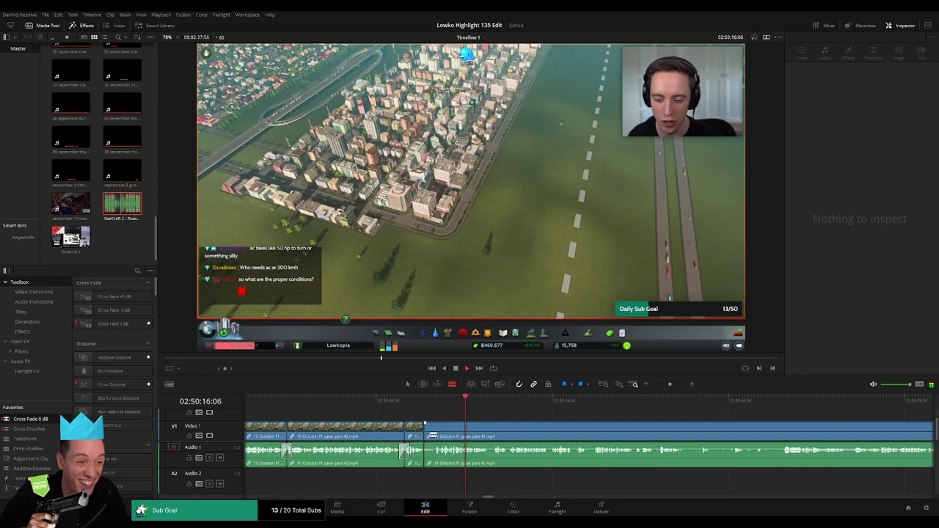
click(434, 433)
key(a)
click(428, 437)
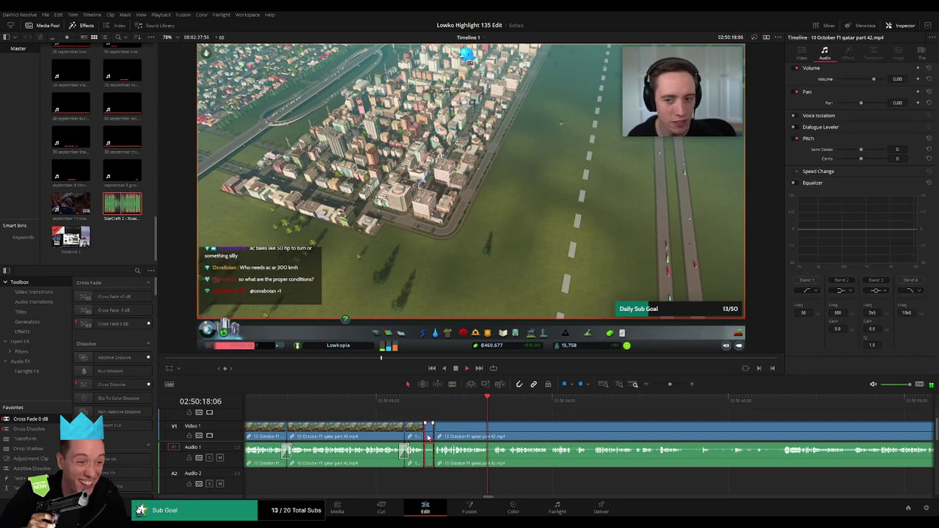
key(Delete)
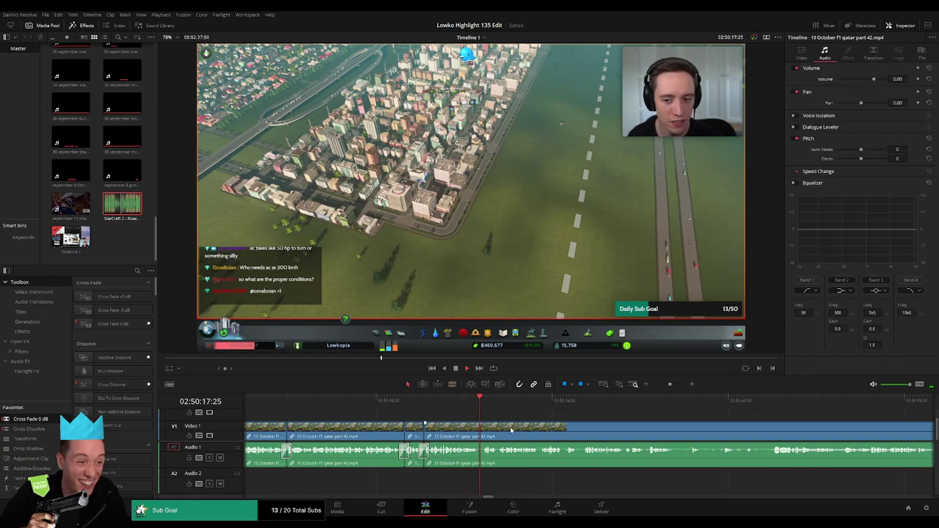
Step: Cut out the short pause starting at about 02:50:26 from the linked video and audio, closing the gap
drag(604, 434, 453, 421)
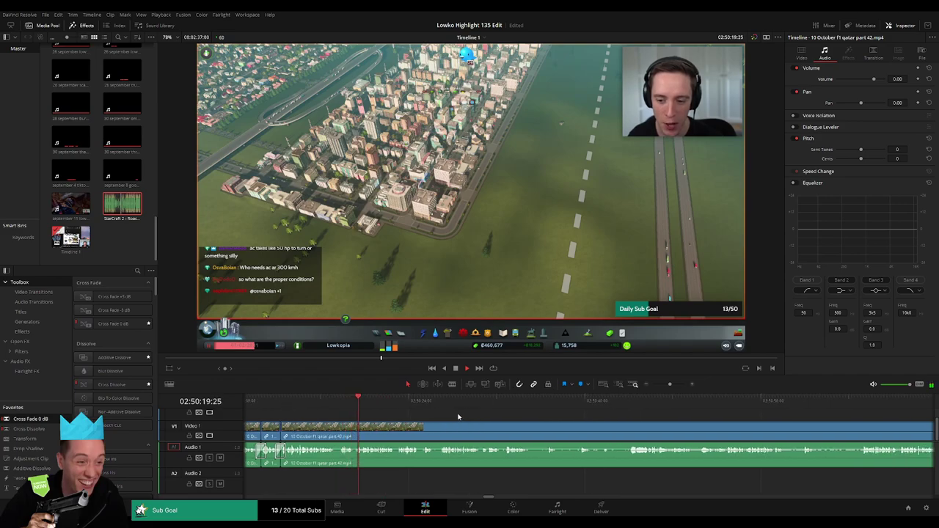
scroll(462, 422, right, 2)
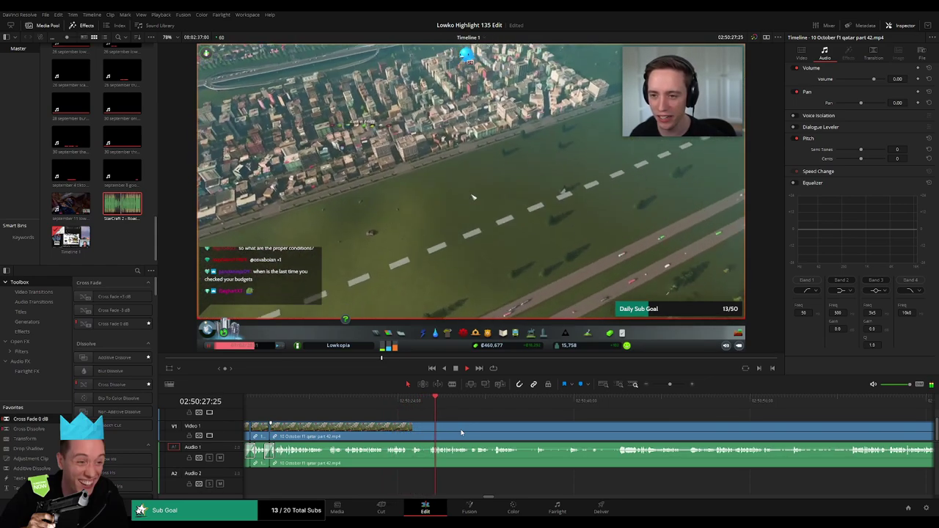
key(b)
click(423, 432)
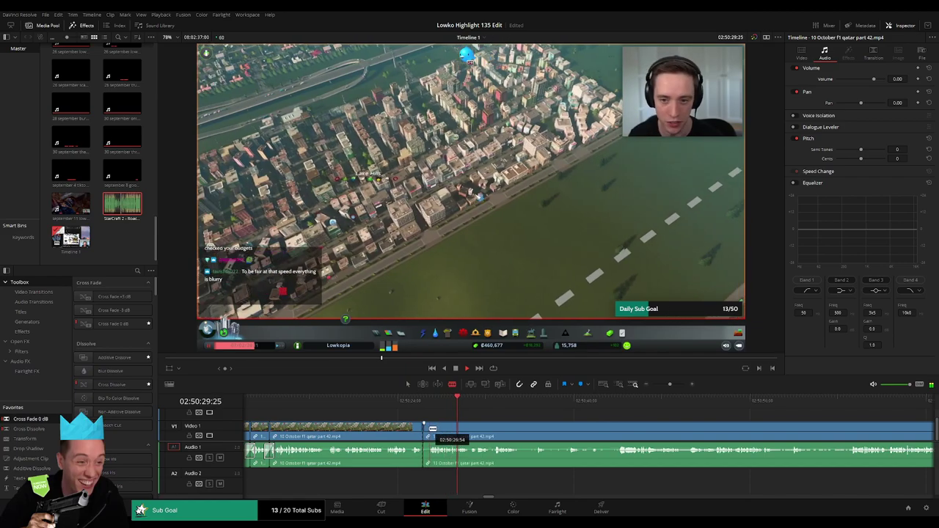
key(a)
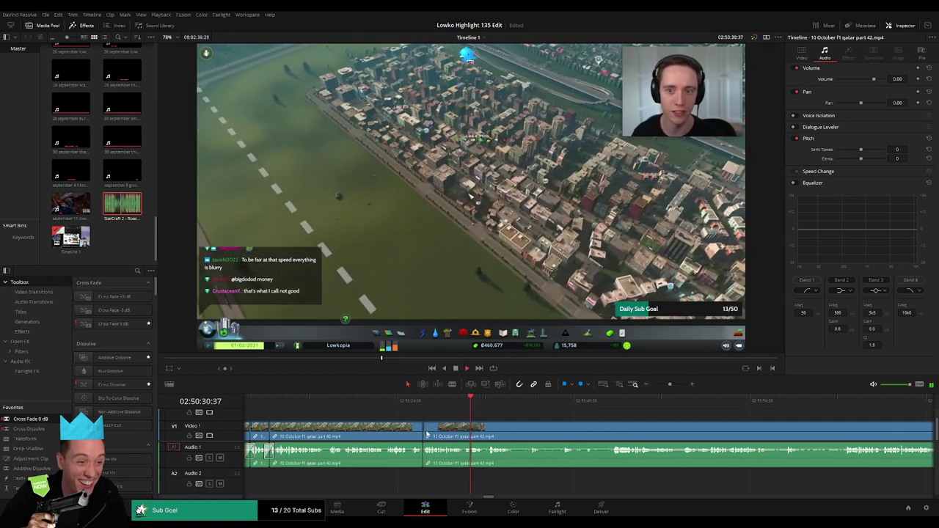
Step: Cut out the pause from about 02:50:34 to 02:50:36 in the linked video and audio, closing the gap
drag(537, 431, 426, 423)
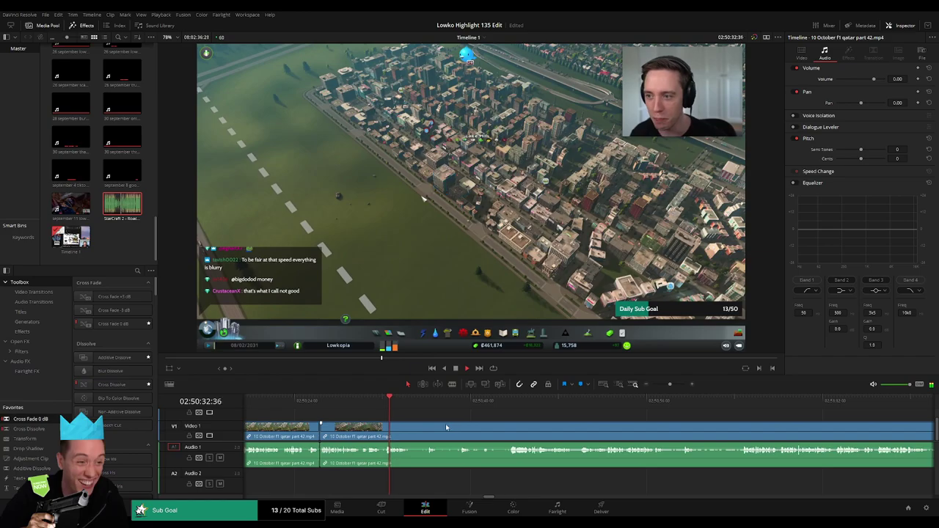
scroll(440, 422, right, 1)
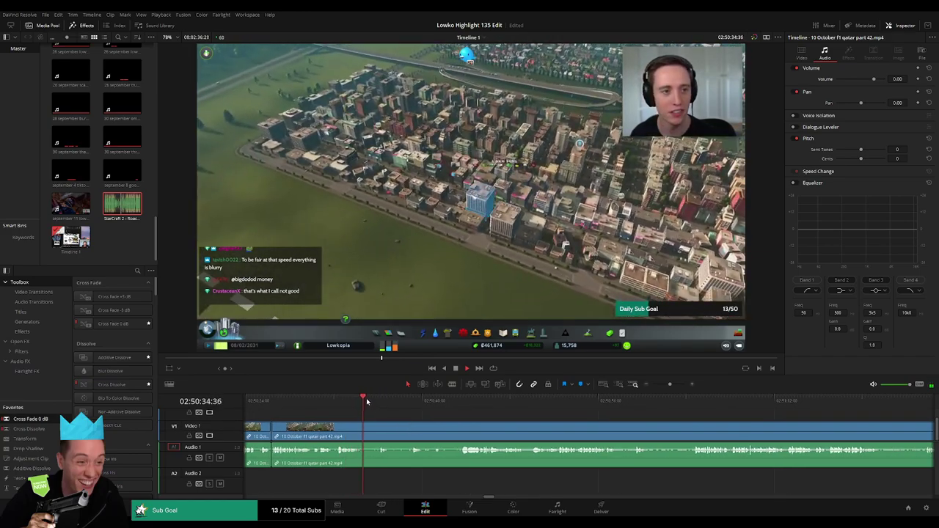
key(b)
click(362, 425)
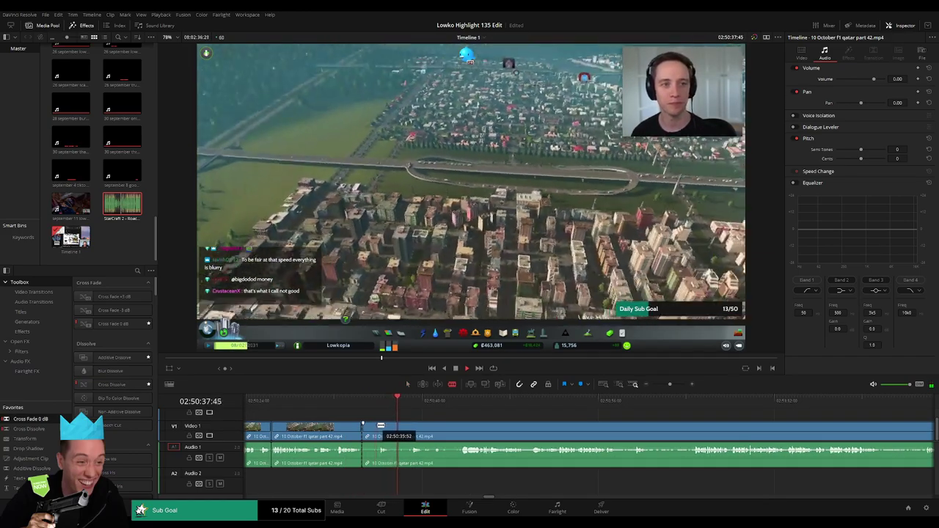
drag(380, 427, 381, 425)
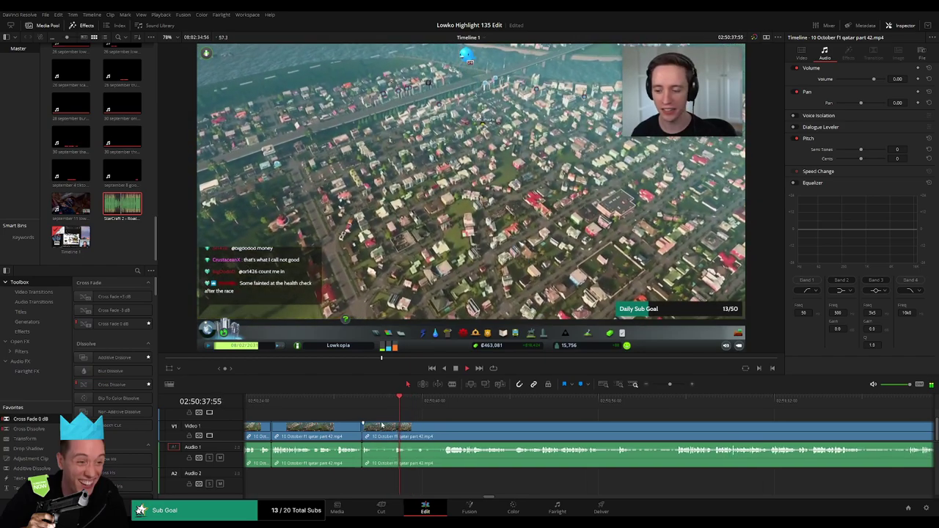
Step: Cut out the stretch from about 02:50:35 to 02:50:42, close the gap, and add a Cross Fade 0 dB to the audio join
key(b)
click(373, 427)
click(450, 404)
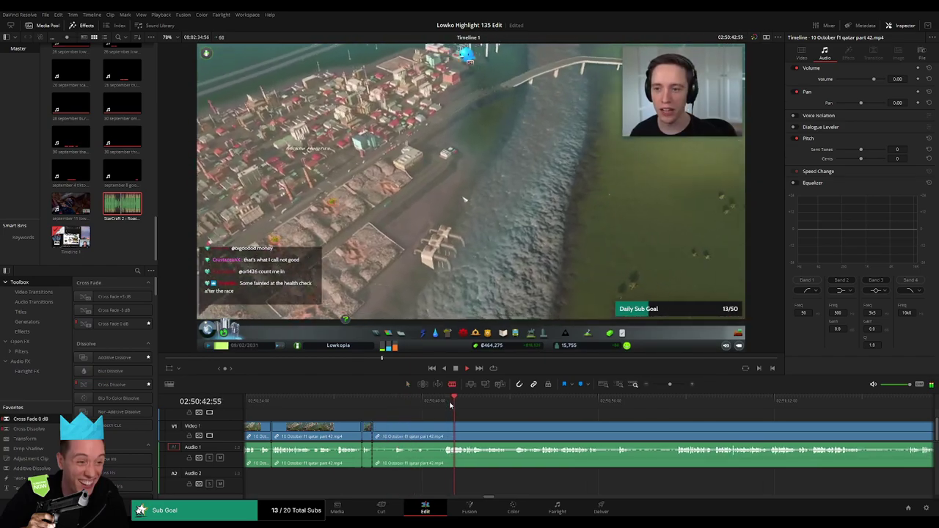
click(444, 433)
key(a)
click(429, 431)
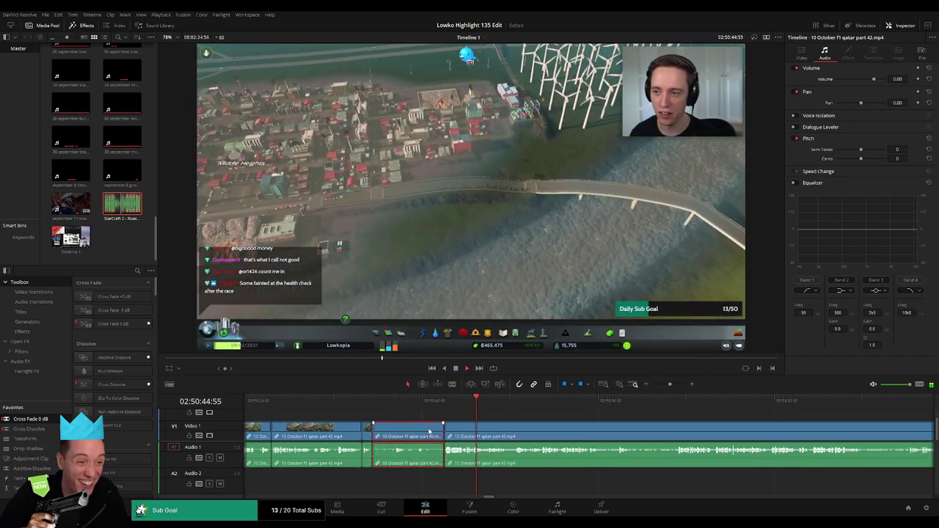
key(Delete)
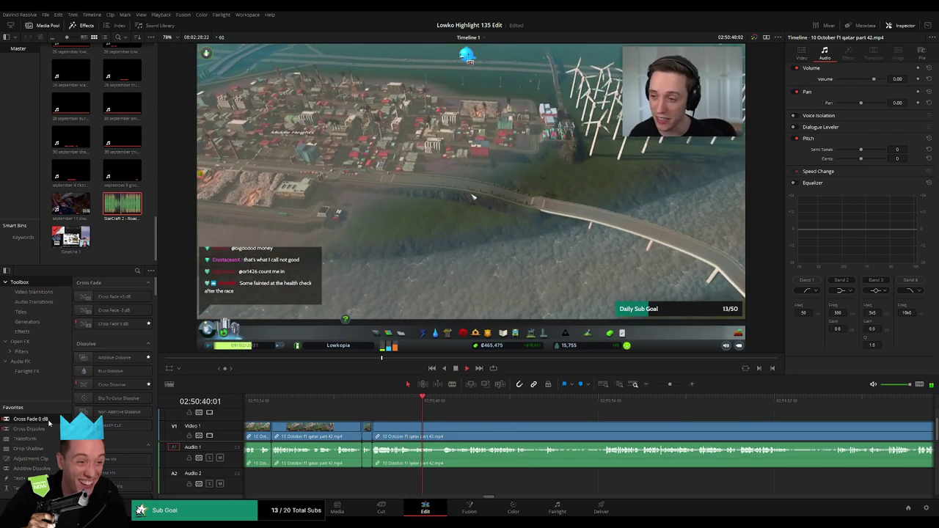
drag(380, 463, 379, 462)
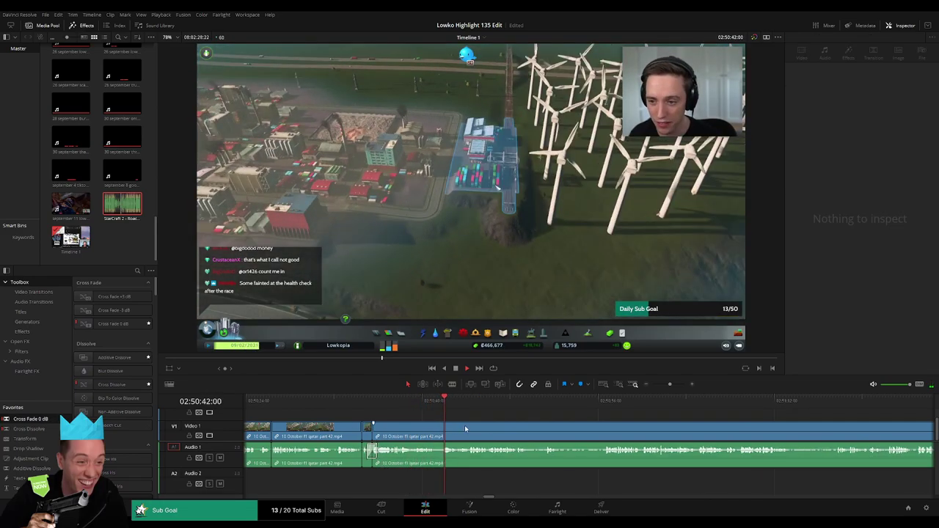
Step: Cut out the pause from about 02:50:49 to 02:50:51, close the gap, and add a Cross Fade 0 dB to the audio join
scroll(408, 427, right, 3)
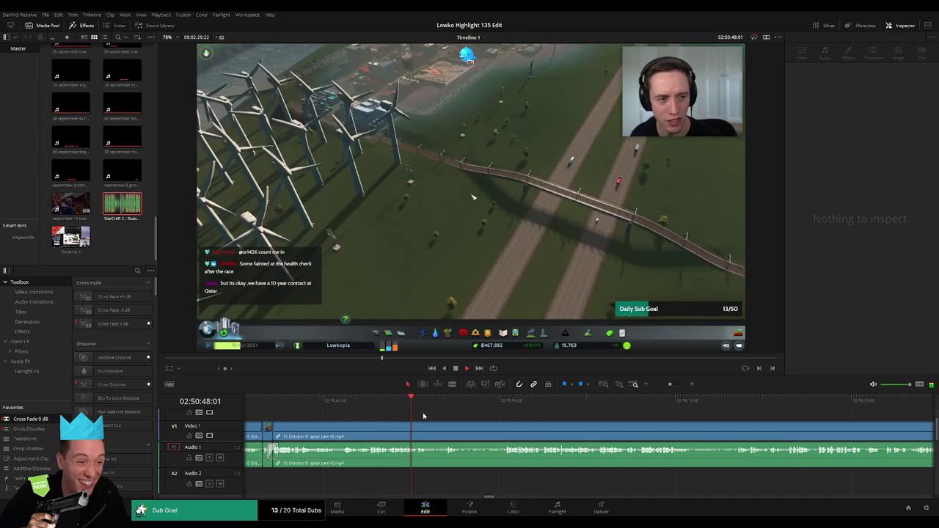
click(441, 405)
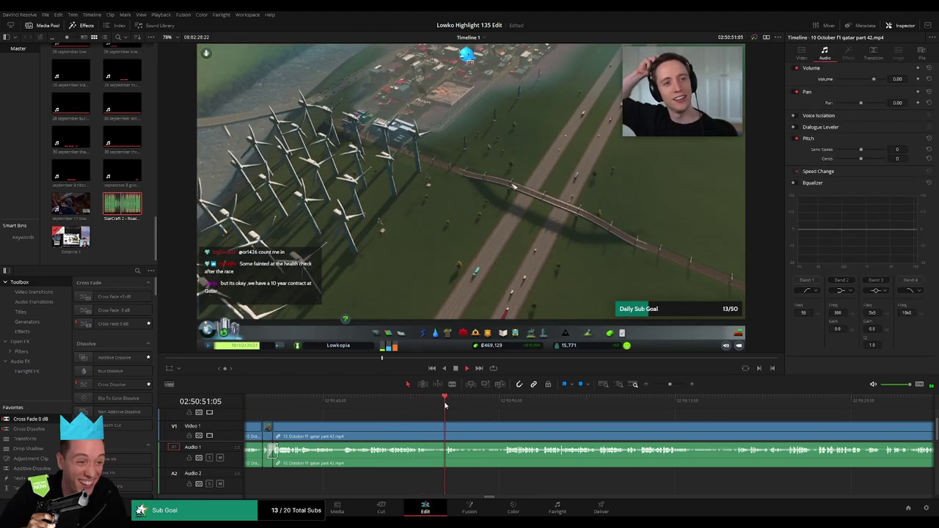
key(b)
click(427, 426)
click(441, 425)
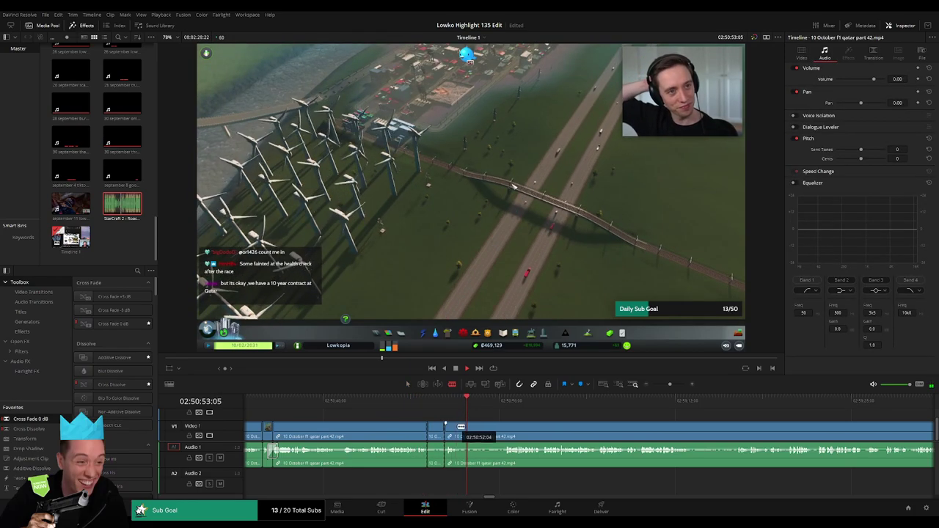
click(455, 426)
key(a)
click(437, 428)
key(BackSpace)
click(436, 430)
key(BackSpace)
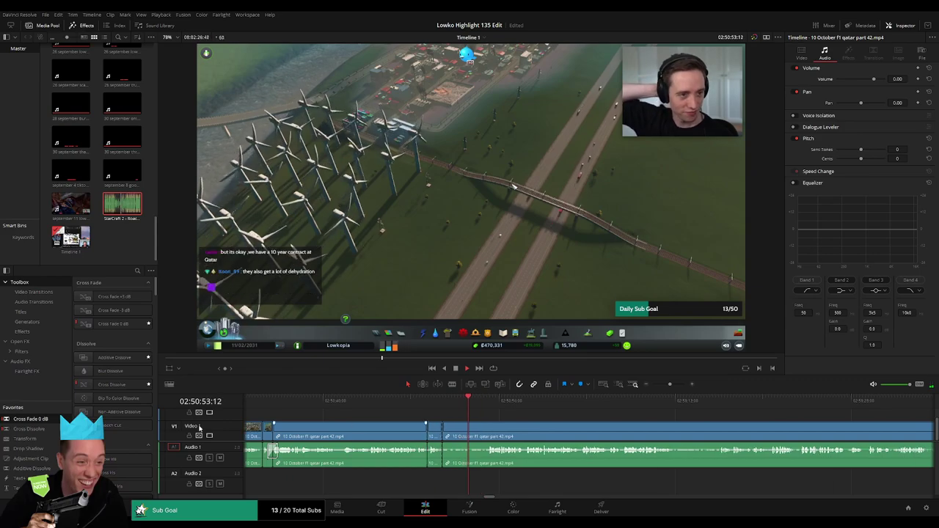
drag(429, 457, 428, 456)
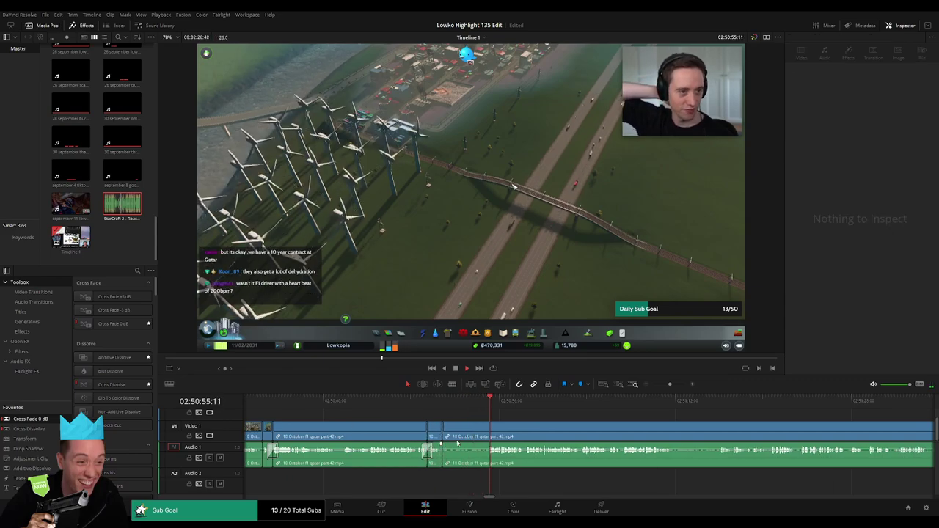
Step: Cut out the silent stretch from about 02:50:51 to 02:50:55, close the gap, and cross-fade the new audio join
key(b)
click(487, 433)
key(a)
click(480, 436)
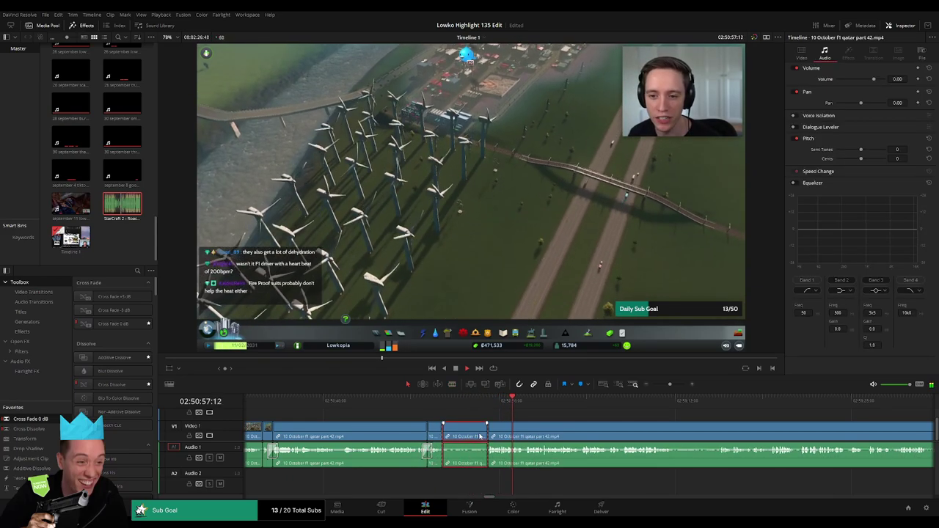
key(Delete)
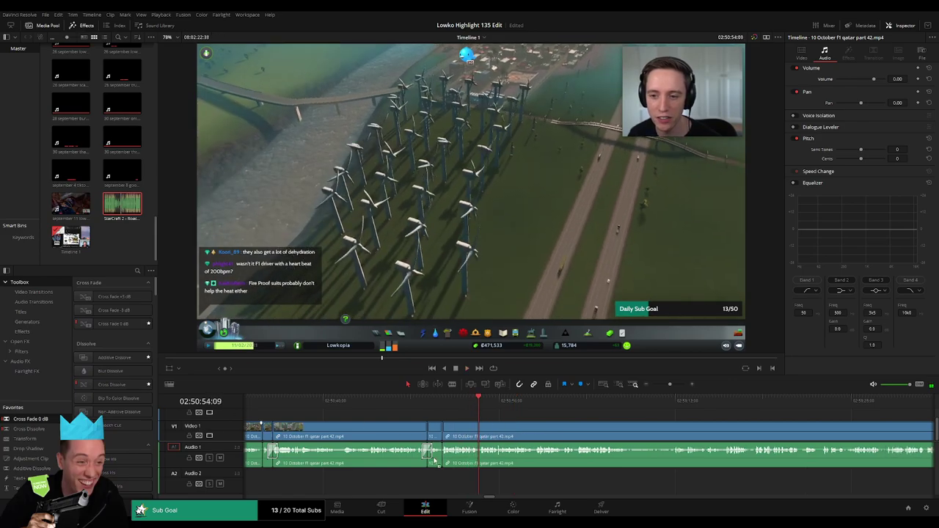
drag(435, 461, 441, 459)
Step: Cut out the pause from about 02:51:08 to 02:51:12 in the linked video and audio, close the gap, and cross-fade the join
key(space)
scroll(486, 423, right, 3)
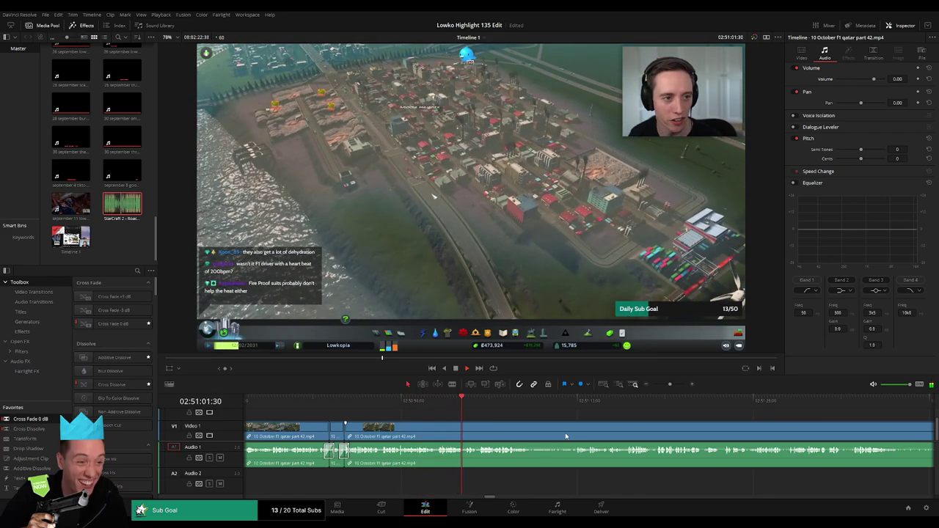
scroll(489, 427, right, 5)
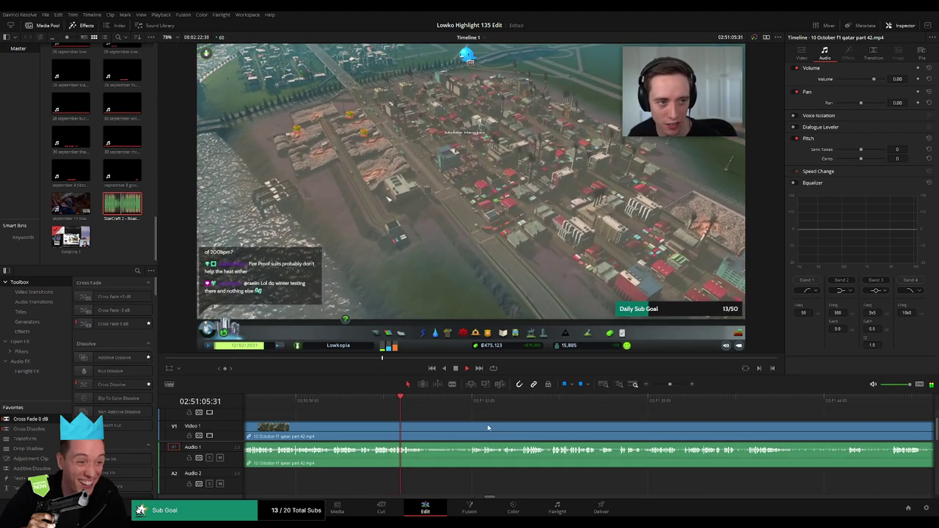
key(b)
click(426, 433)
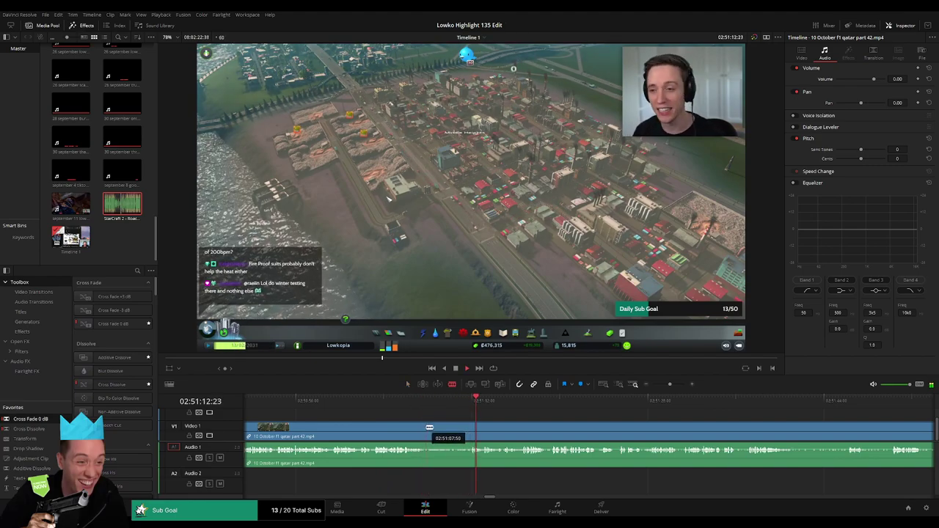
click(473, 427)
key(a)
click(462, 431)
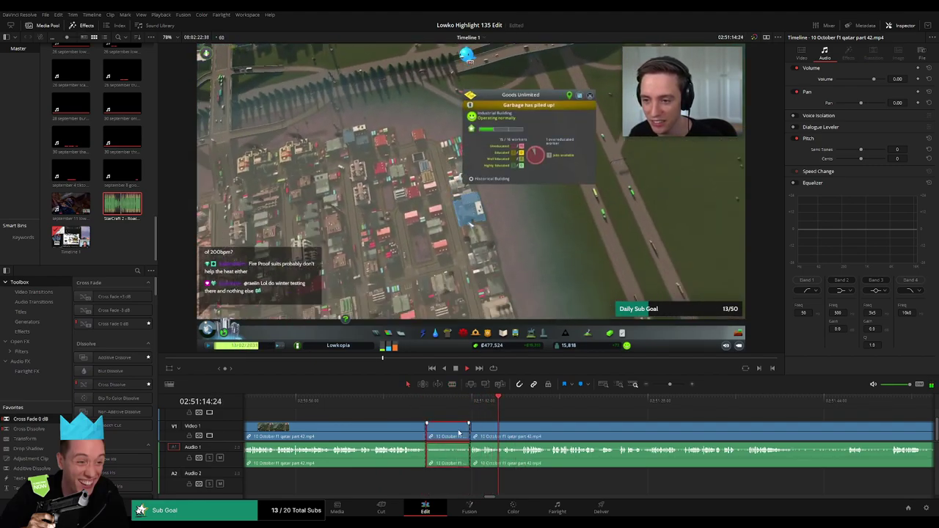
key(Delete)
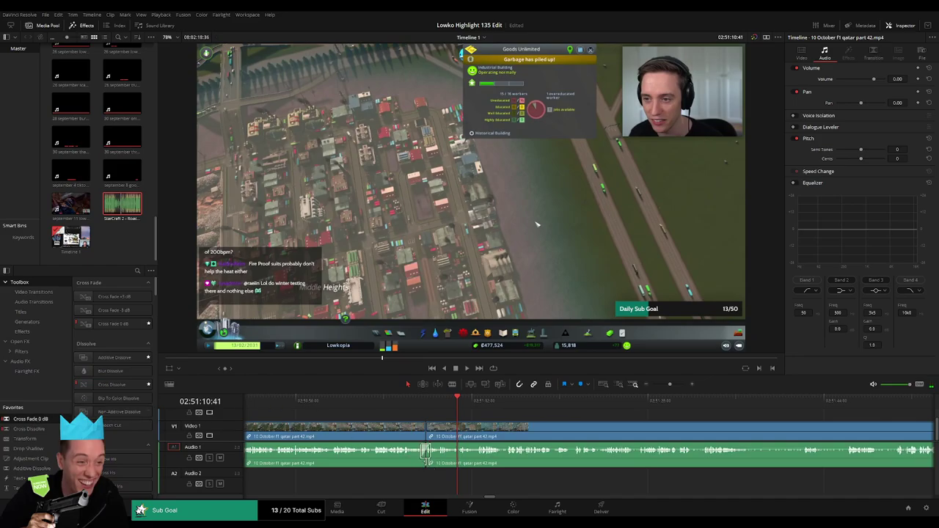
Step: Play on through the footage and cut out the pause from about 02:51:38 to 02:51:42, closing the gap and cross-fading the audio join
key(space)
scroll(525, 427, right, 3)
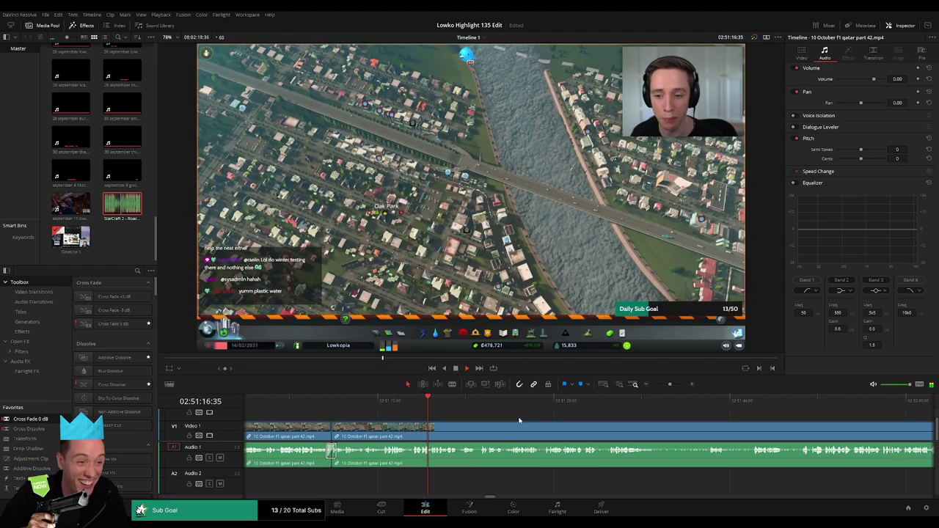
scroll(442, 413, right, 3)
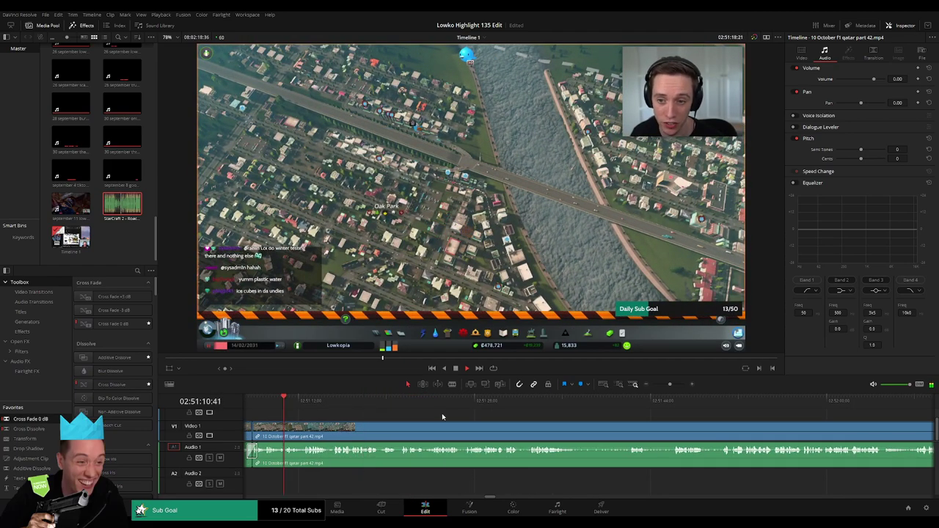
click(368, 401)
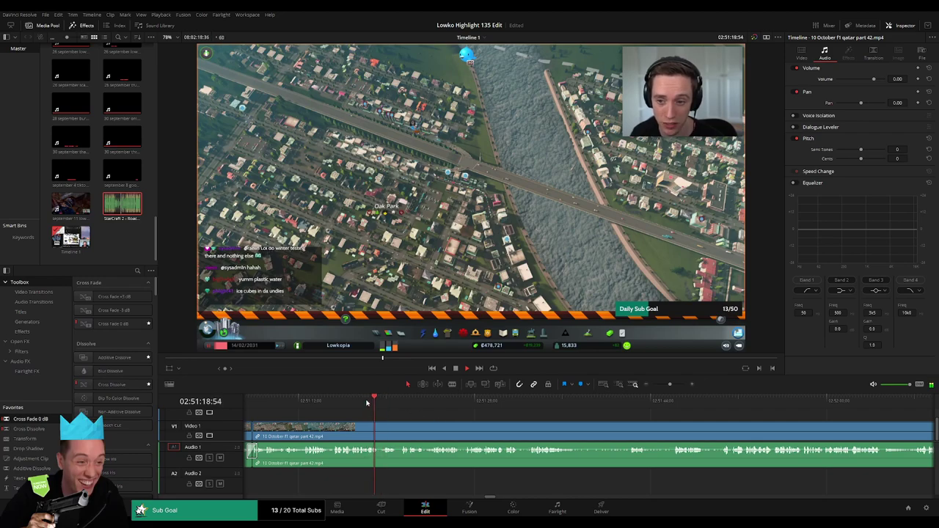
scroll(447, 422, right, 2)
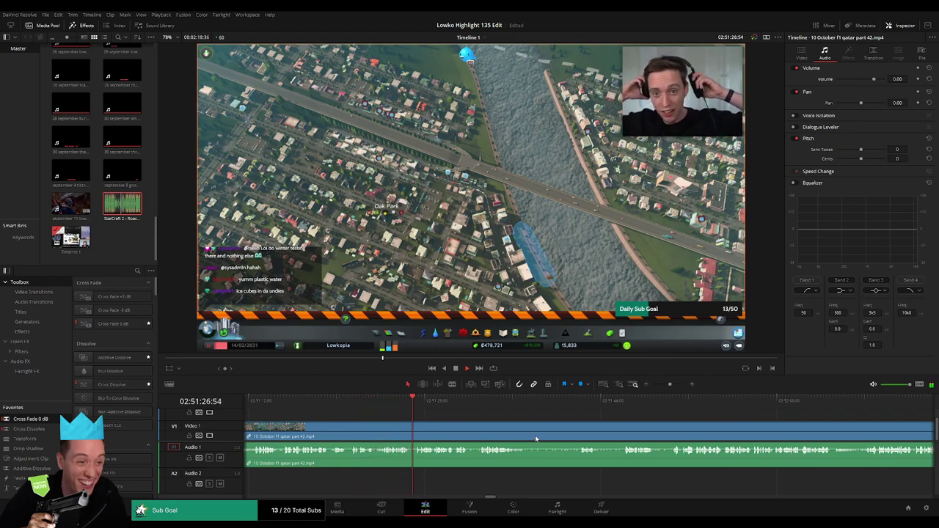
scroll(514, 432, right, 2)
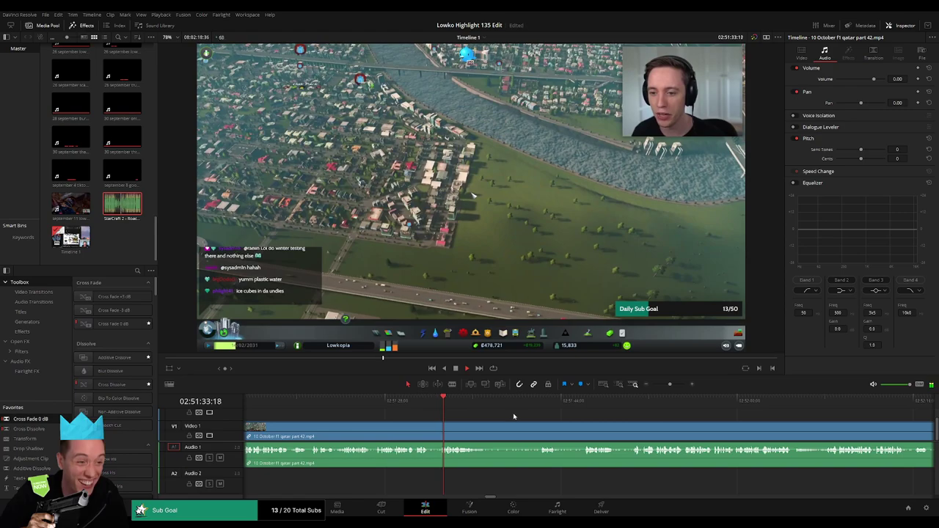
drag(550, 421, 462, 419)
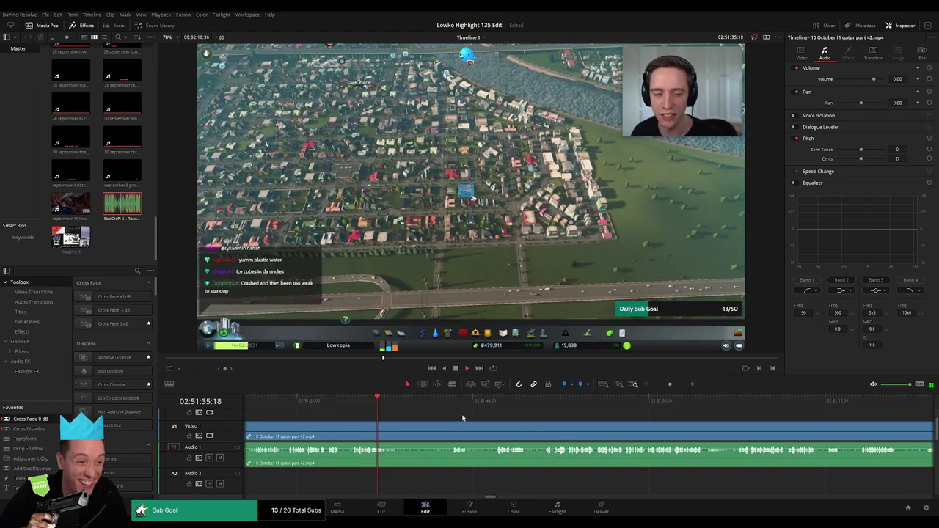
key(b)
click(412, 433)
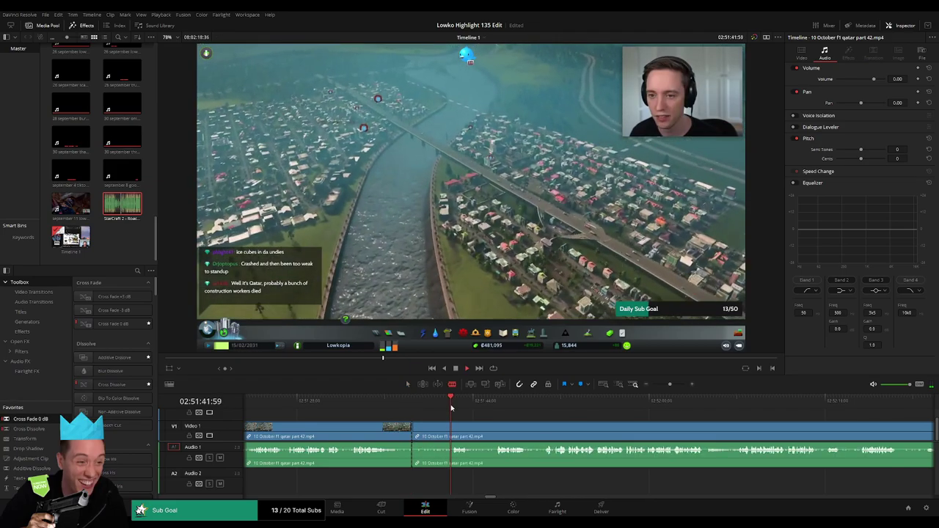
click(451, 433)
key(a)
click(437, 433)
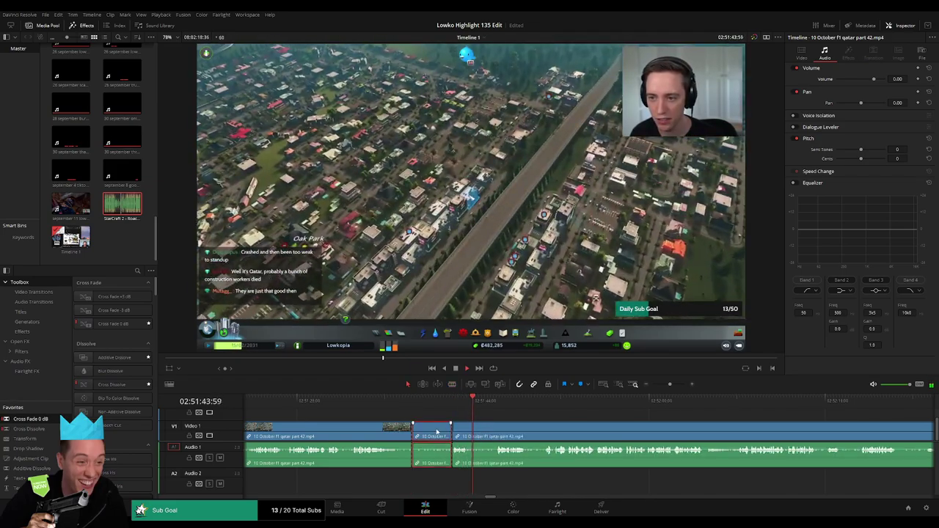
key(Delete)
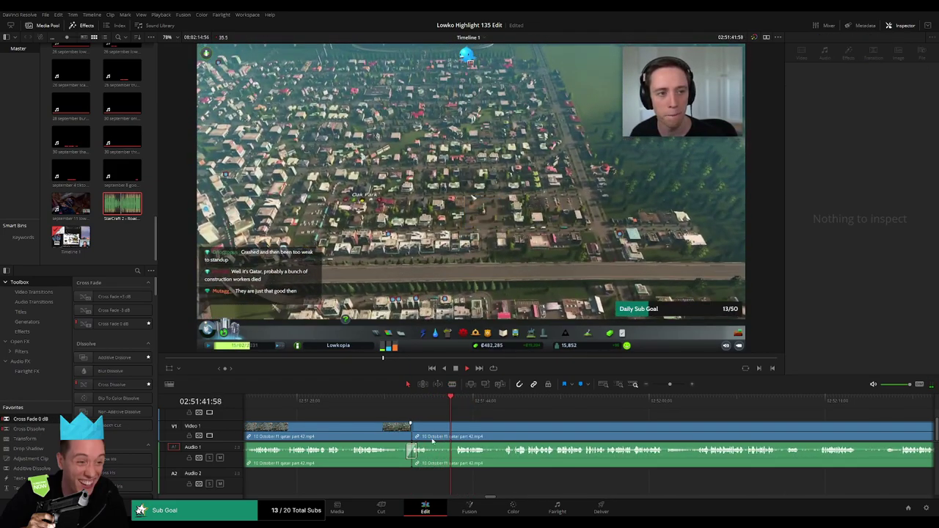
Step: Cut out the pause from about 02:51:40 to 02:51:42, close the gap, and add a Cross Fade 0 dB to the join
key(b)
click(430, 436)
click(456, 434)
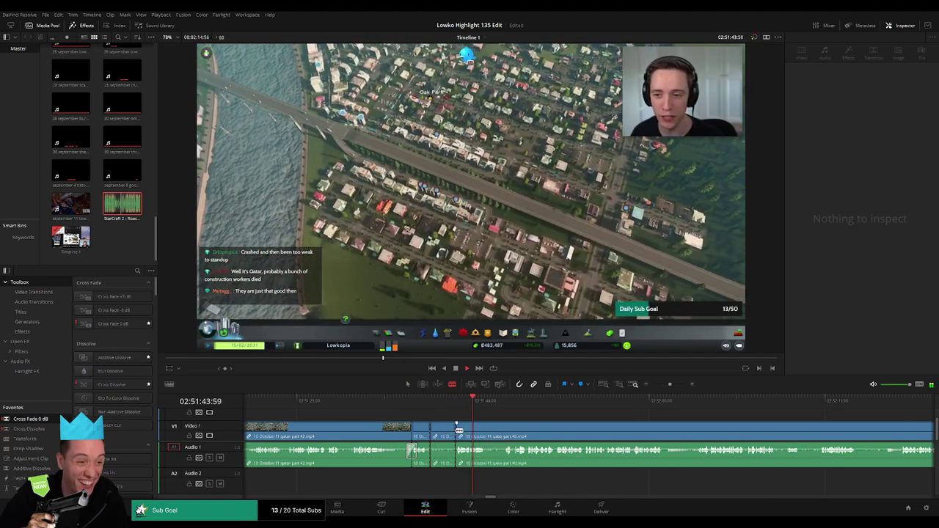
key(a)
click(443, 433)
key(Delete)
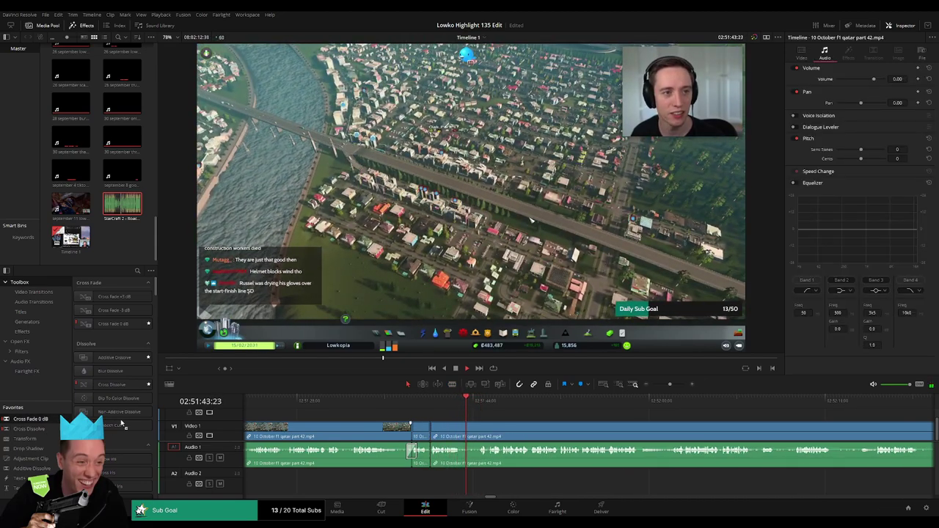
Step: Cut out the short pause starting at about 02:51:43, close the gap, and cross-fade the new audio join
key(b)
click(463, 436)
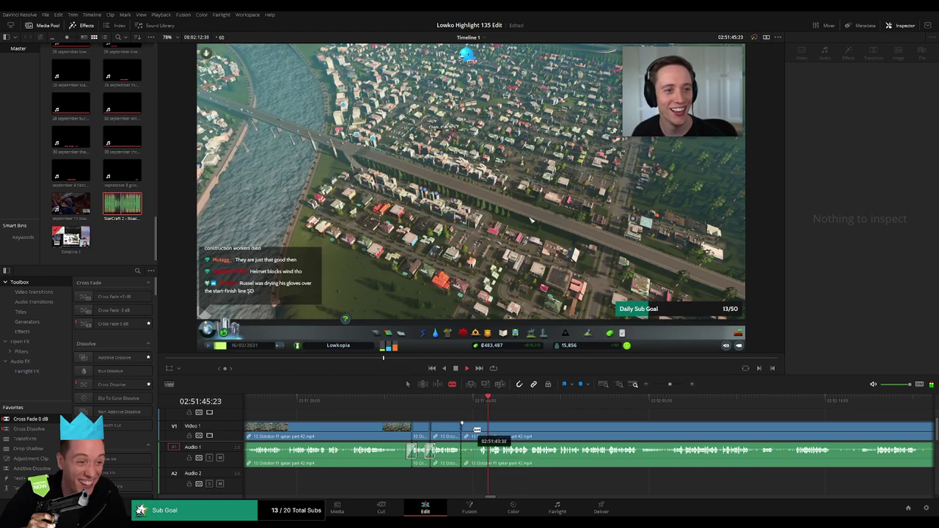
key(a)
click(466, 435)
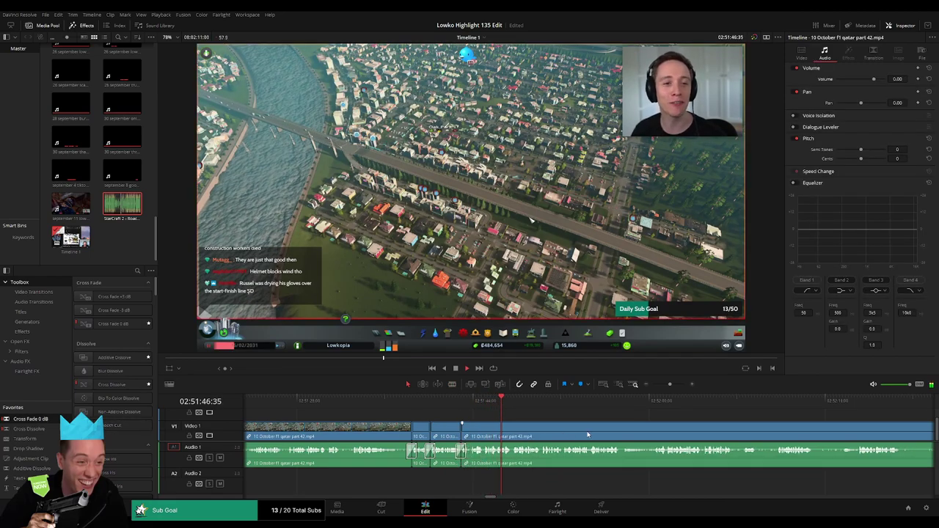
Step: Isolate the short segment of under half a second ending at 02:52:06:52 and pull its audio volume down to silence
drag(587, 434, 457, 430)
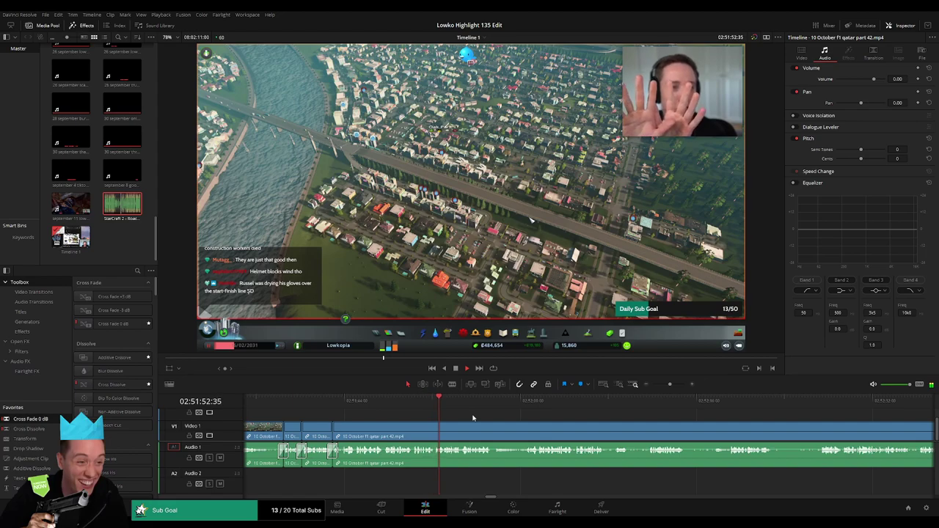
scroll(557, 432, right, 2)
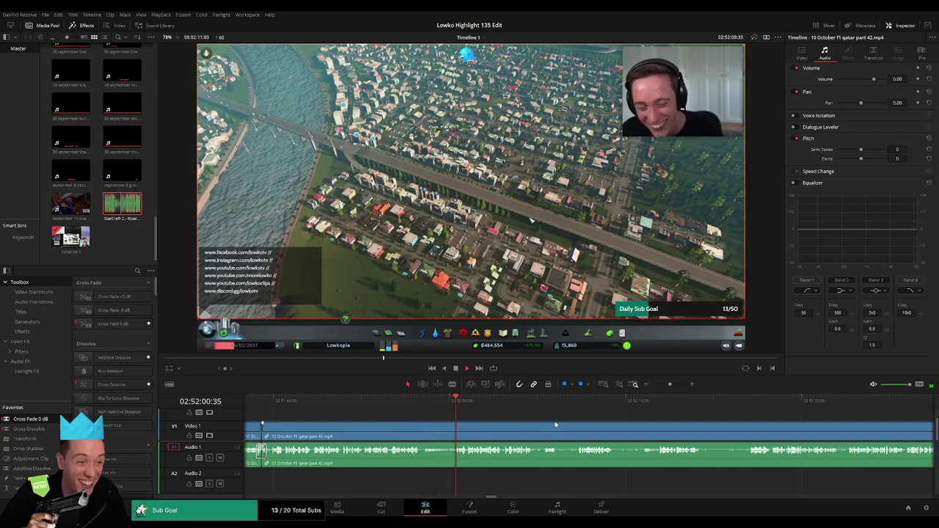
scroll(484, 423, right, 3)
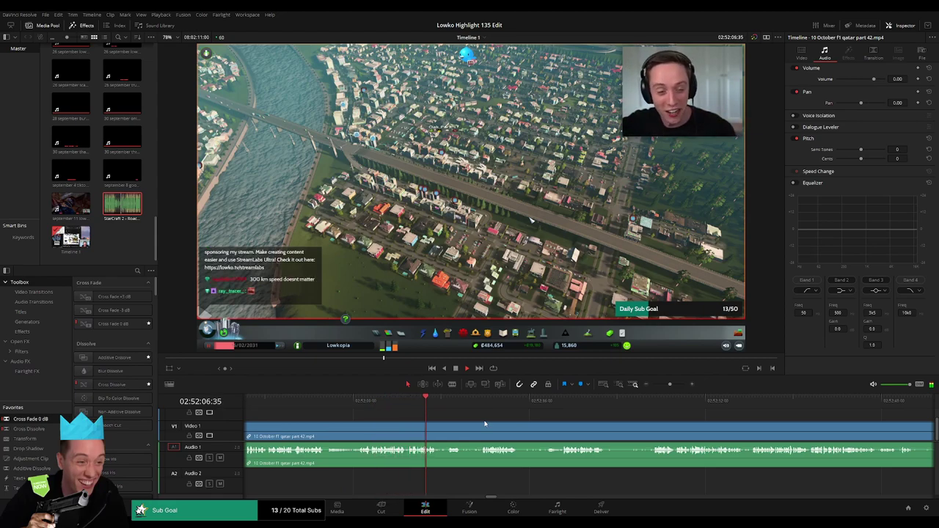
key(space)
drag(670, 385, 675, 386)
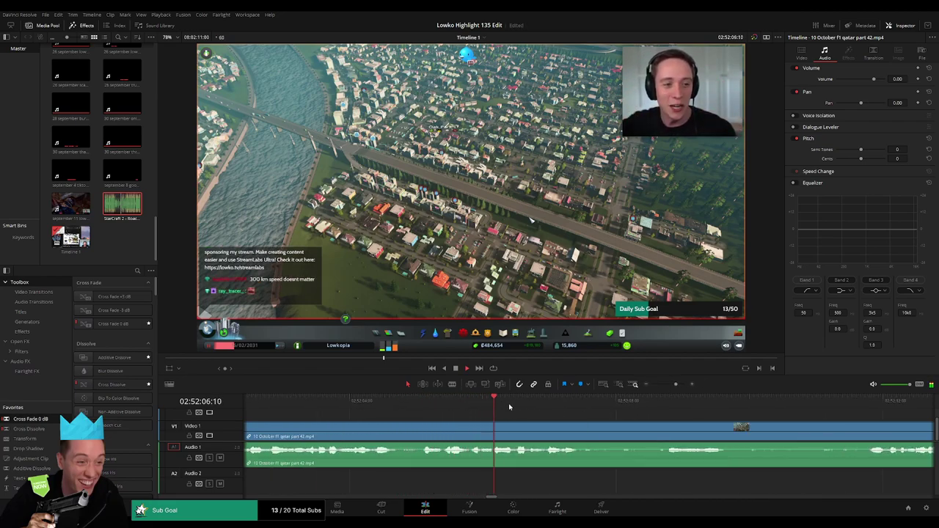
key(b)
click(514, 434)
key(space)
key(space)
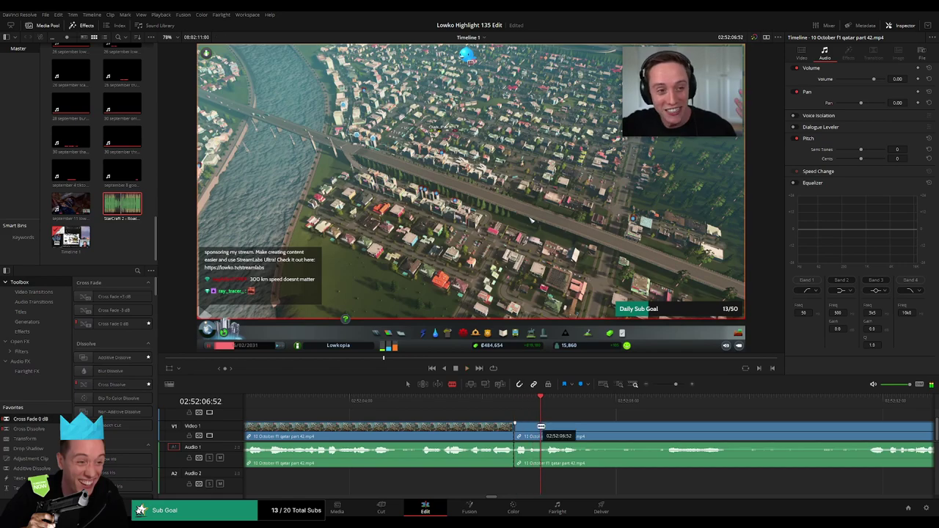
click(540, 438)
drag(534, 448, 538, 464)
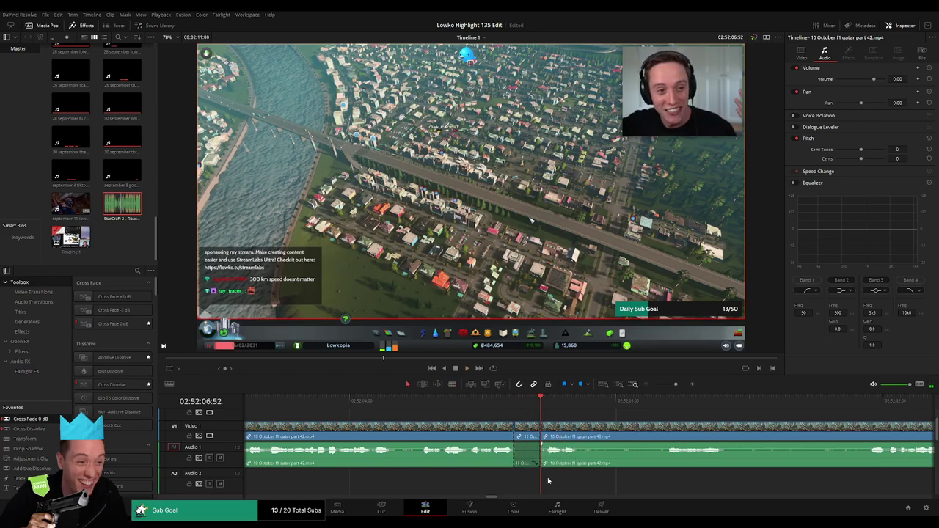
Step: Lay the StarCraft 2 Roach Quotes sound under the silenced segment on Audio 2, matching its length, and set its volume to -23
drag(121, 210, 541, 483)
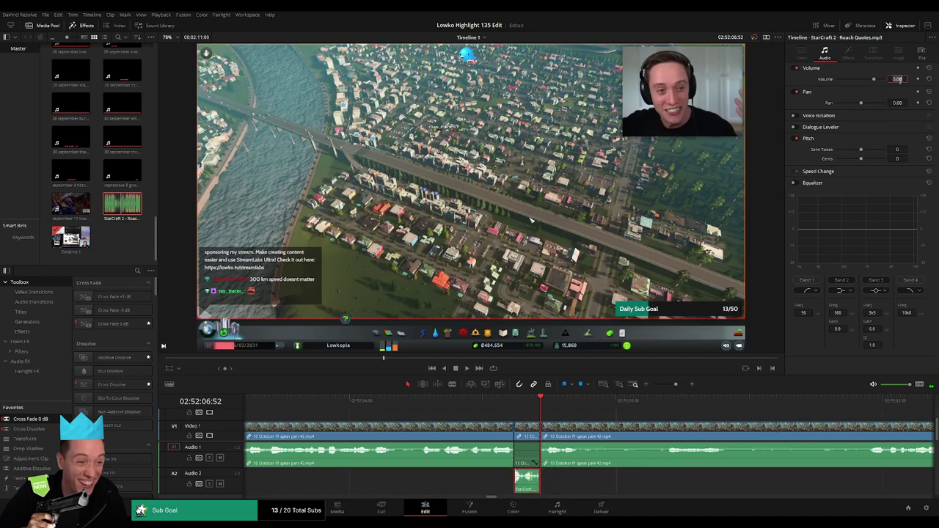
key(space)
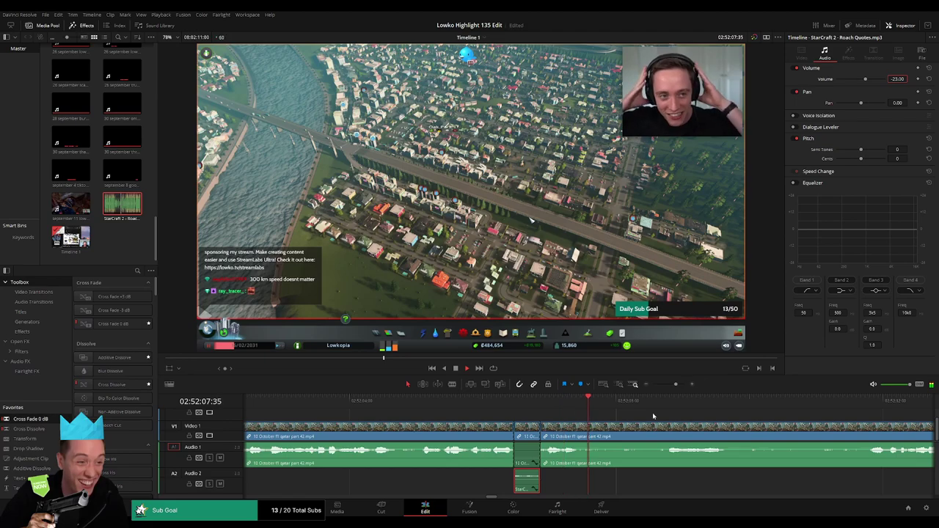
click(652, 412)
Step: Cut out the footage from about 02:52:09:50 to 02:52:11:36, close the gap, and add a Cross Fade 0 dB to the audio join
drag(675, 385, 670, 385)
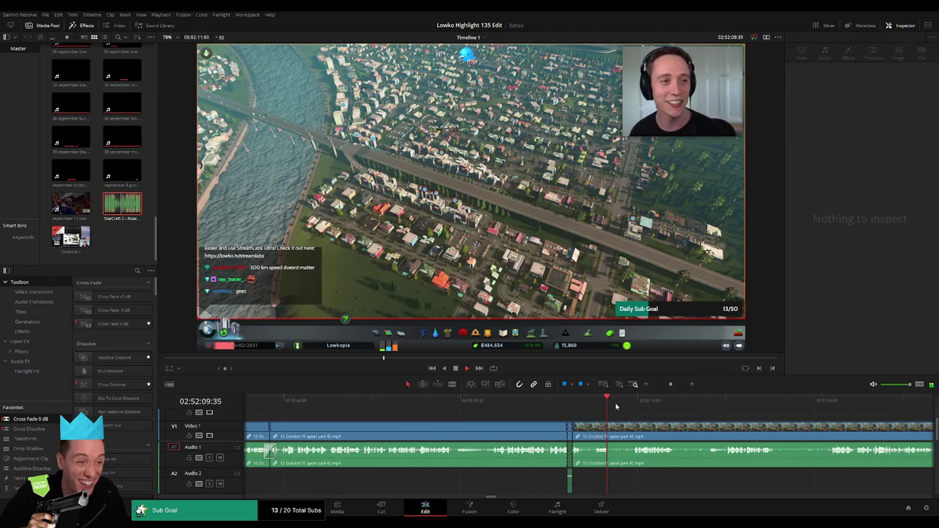
click(614, 432)
click(612, 429)
click(634, 429)
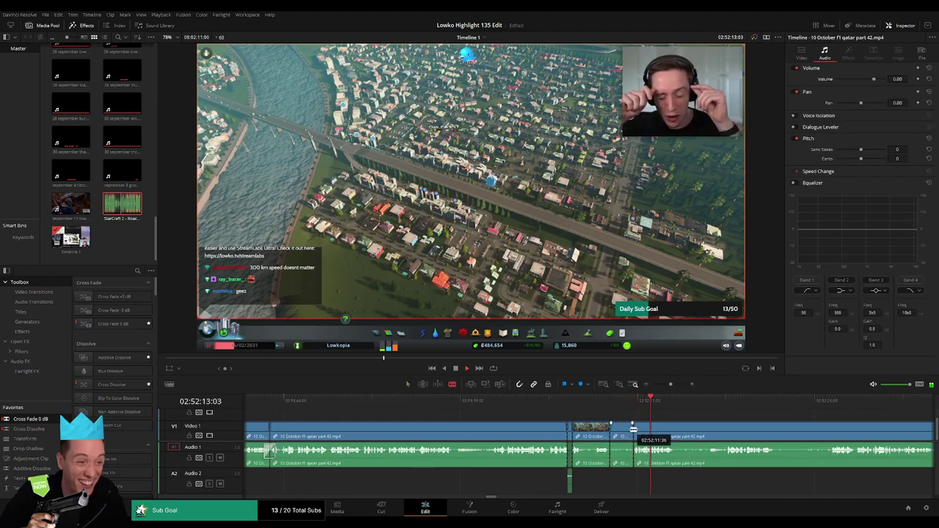
key(a)
click(622, 432)
key(Delete)
drag(624, 433, 619, 419)
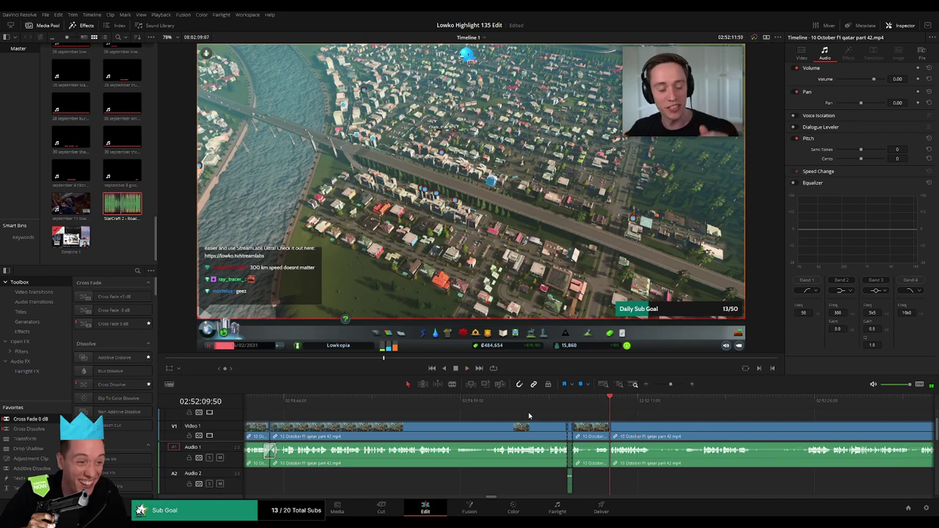
drag(627, 471, 612, 456)
drag(671, 384, 679, 388)
key(space)
key(space)
click(589, 397)
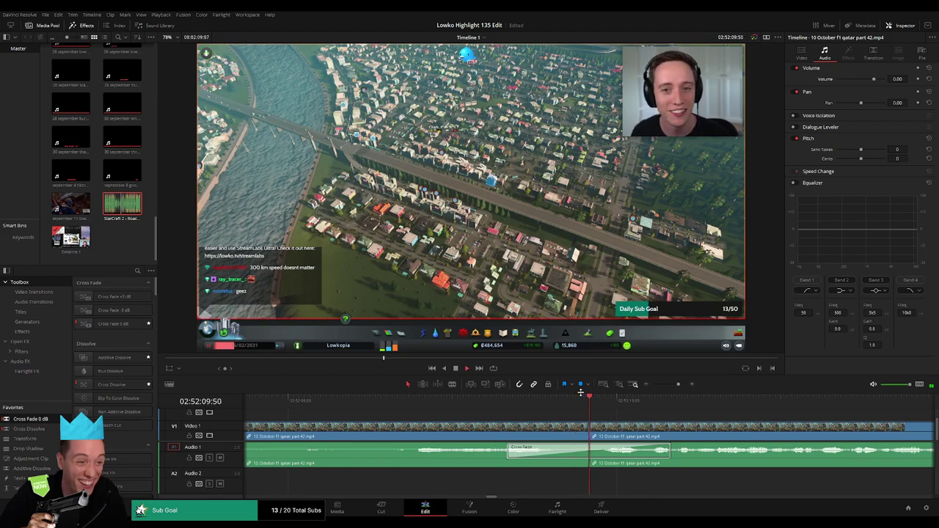
key(space)
click(654, 424)
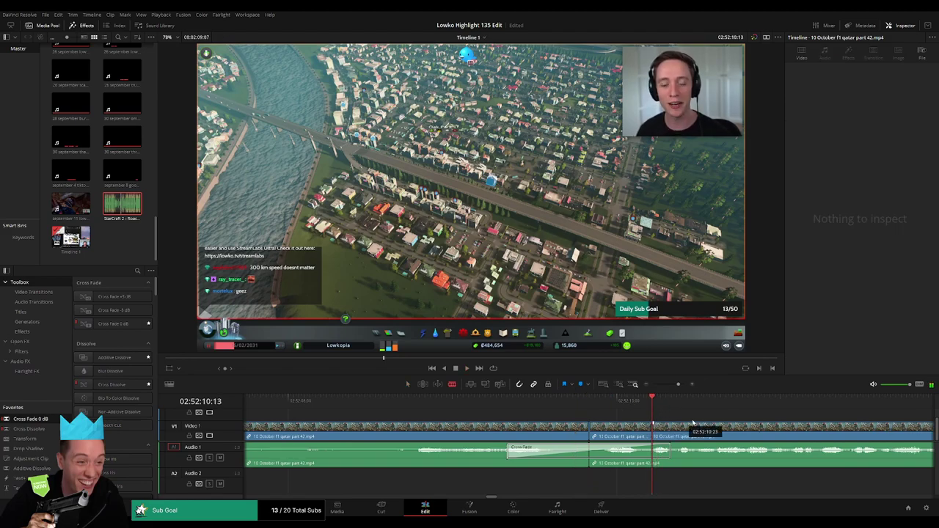
key(space)
key(space)
key(ctrl+z)
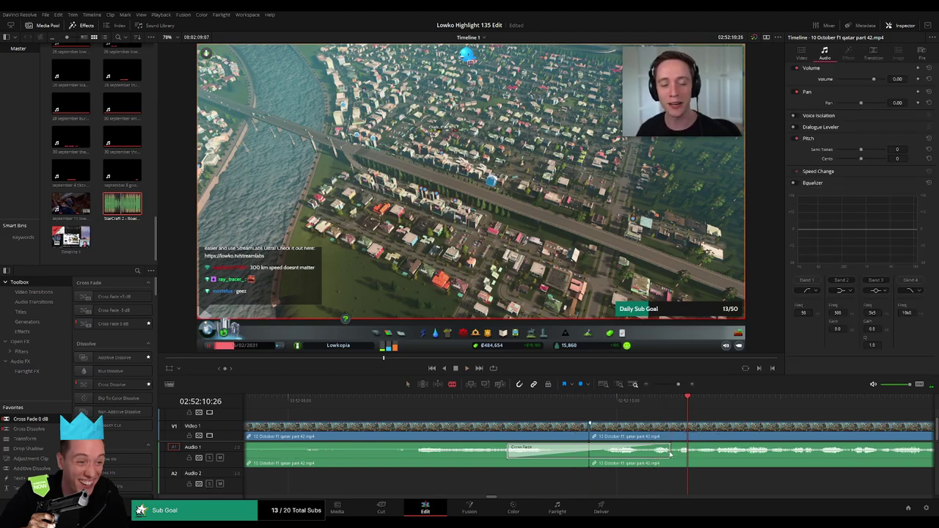
Step: Shorten the cross fade at 02:52:09:50 to 40 frames and split the clip at 02:52:10:10 and 02:52:10:22
drag(669, 453, 642, 453)
click(587, 400)
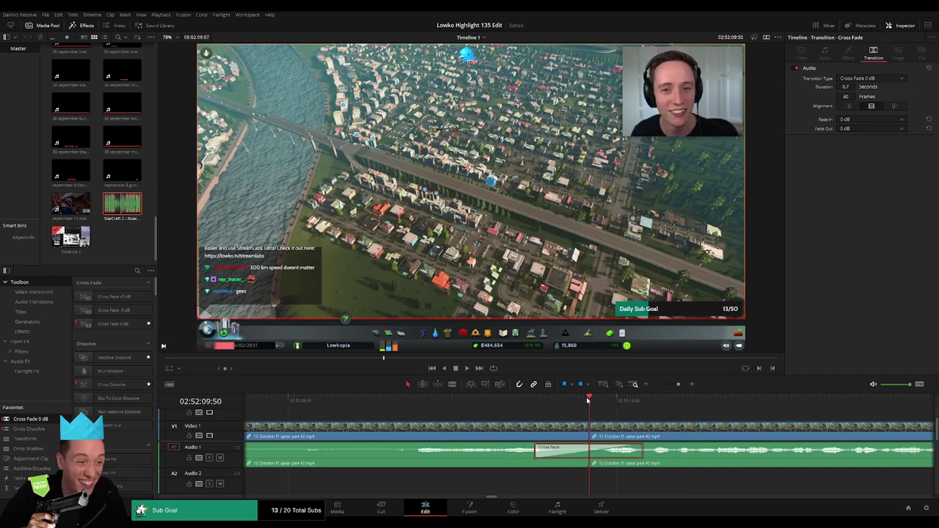
key(b)
click(646, 431)
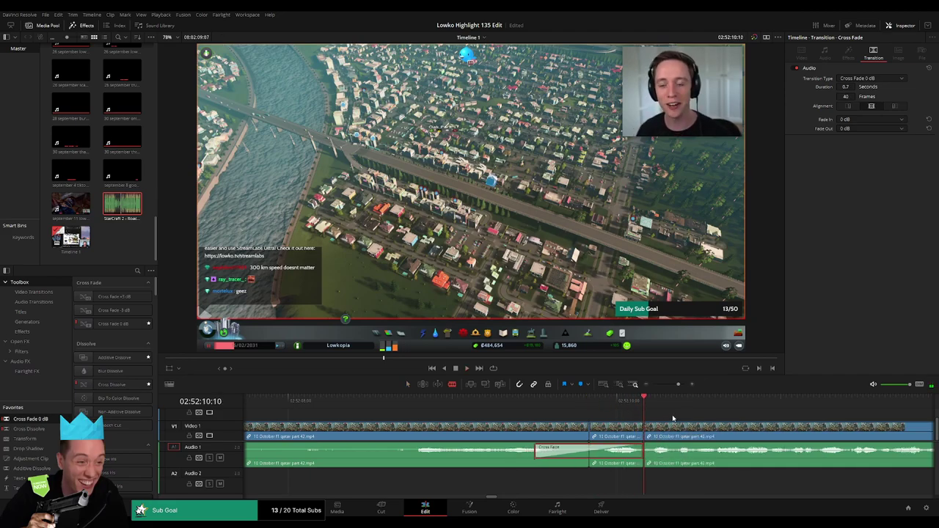
click(677, 432)
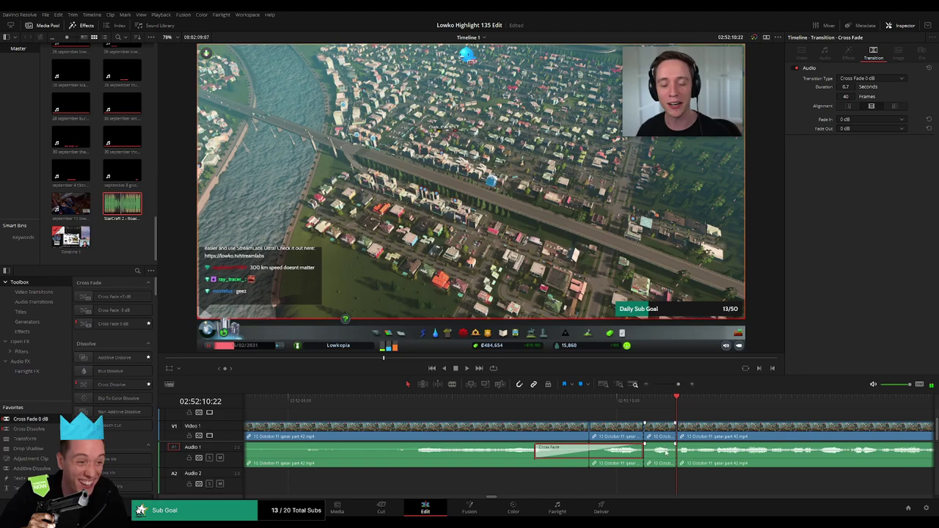
Step: Silence the segment ending at 02:52:10:22 and lay the Roach Quotes sound under it on Audio 2, trimmed to the same length
drag(666, 451, 676, 473)
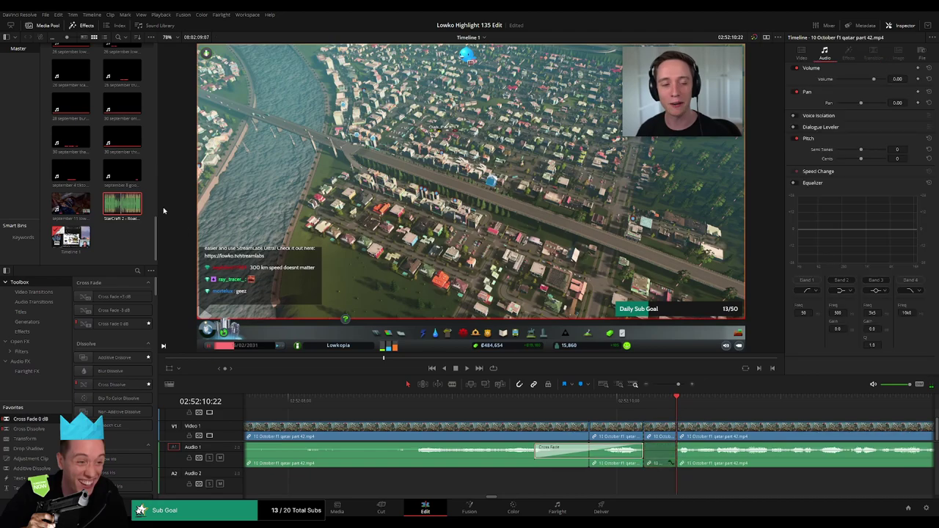
drag(163, 211, 664, 488)
drag(738, 487, 676, 486)
click(666, 484)
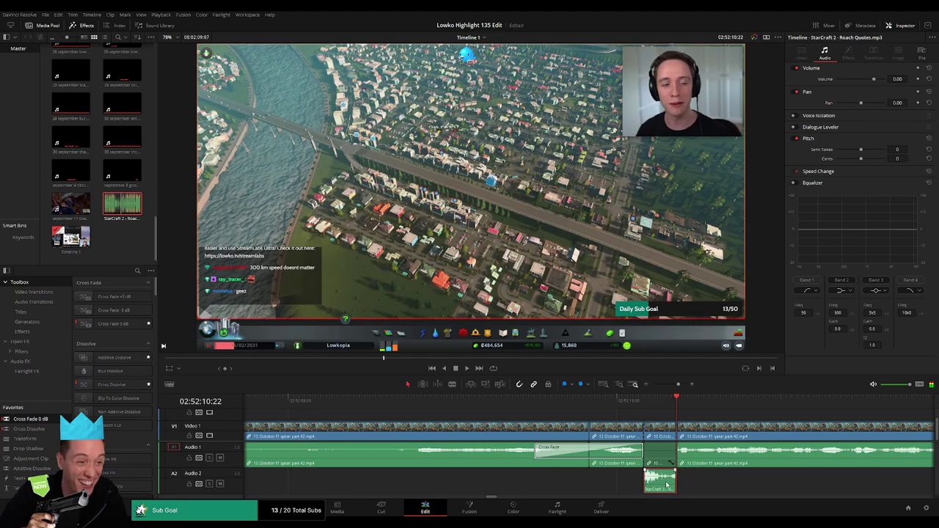
Step: Set the volume of the short Roach Quotes clip ending at 02:52:10:22 to -23 and resume playback
click(902, 79)
text(-23)
key(Return)
key(space)
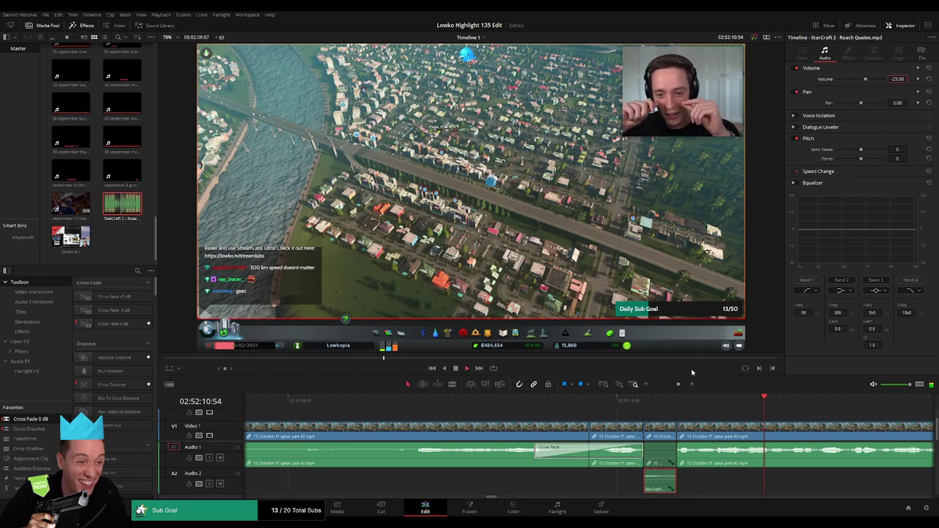
Step: Cut out the section from about 02:52:14 to 02:52:17 and close the gap
drag(677, 385, 672, 384)
click(648, 413)
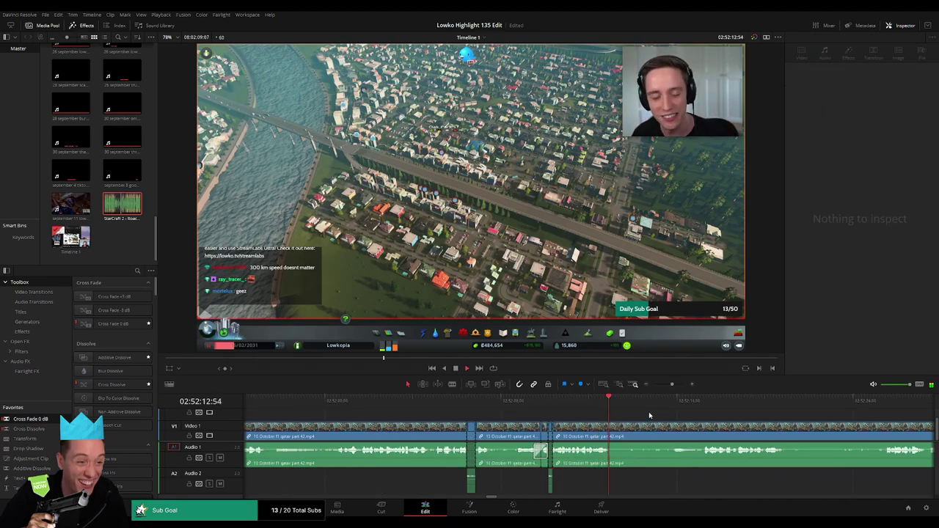
key(b)
click(640, 432)
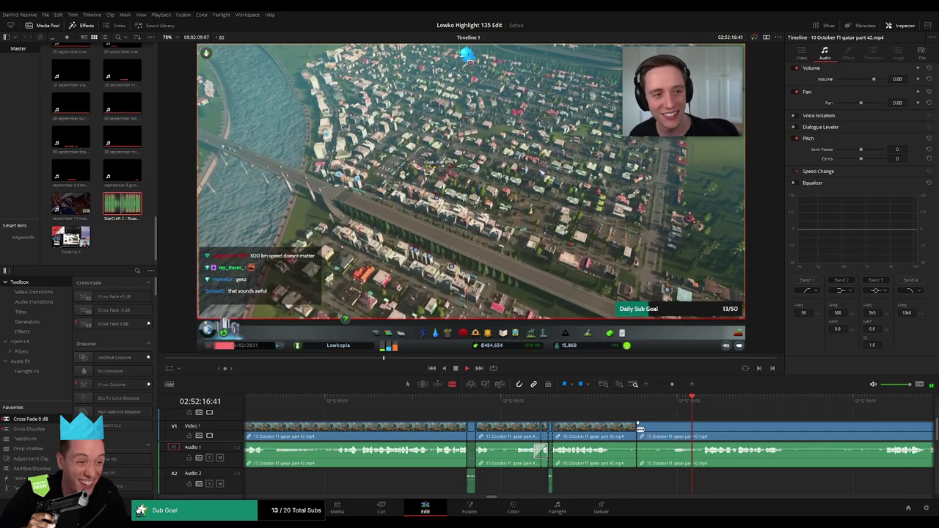
click(703, 432)
key(a)
click(690, 435)
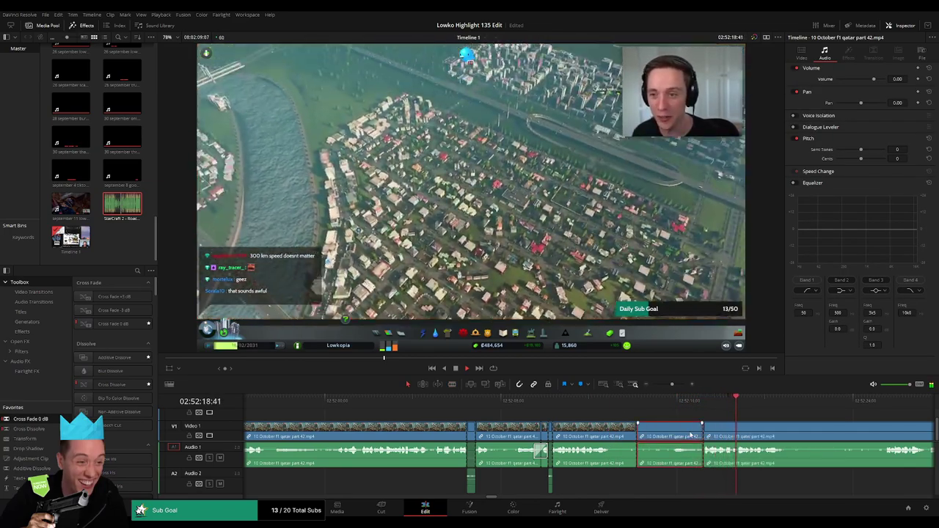
key(Delete)
Step: Cut out the pause from about 02:52:18 to 02:52:22, close the gap, and cross-fade the audio join
click(686, 402)
scroll(594, 426, right, 4)
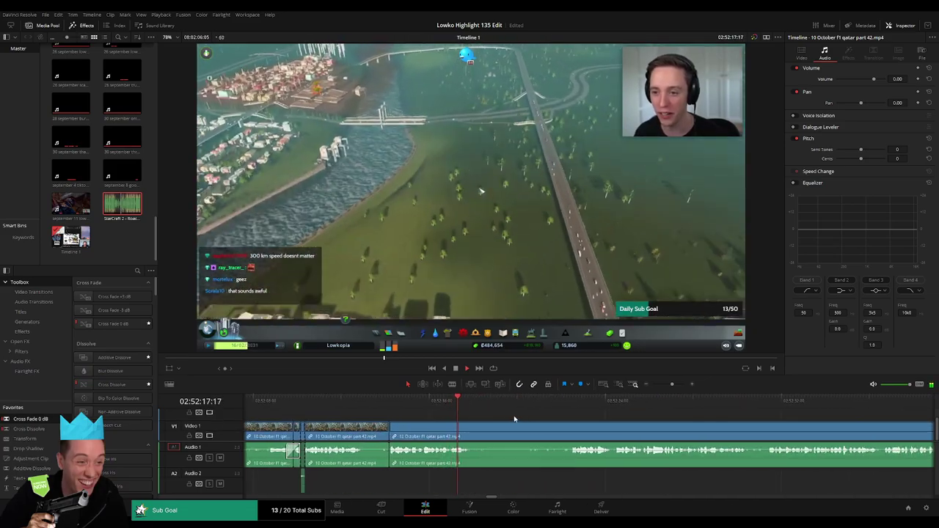
key(b)
click(473, 431)
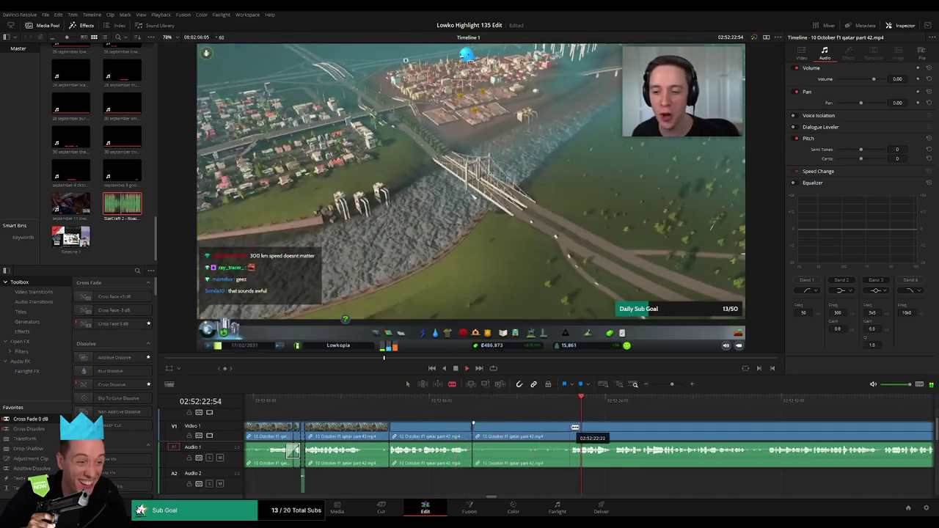
click(572, 429)
key(a)
click(545, 431)
key(Delete)
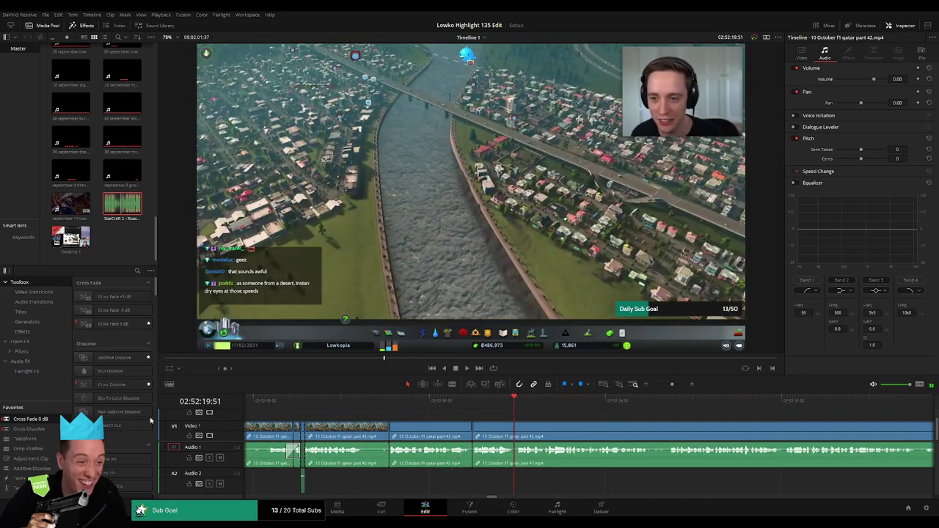
drag(467, 436, 471, 451)
key(space)
Step: Play on through the footage and cut out the pause from about 02:52:41 to 02:52:45, closing the gap and cross-fading the audio join
scroll(587, 431, right, 3)
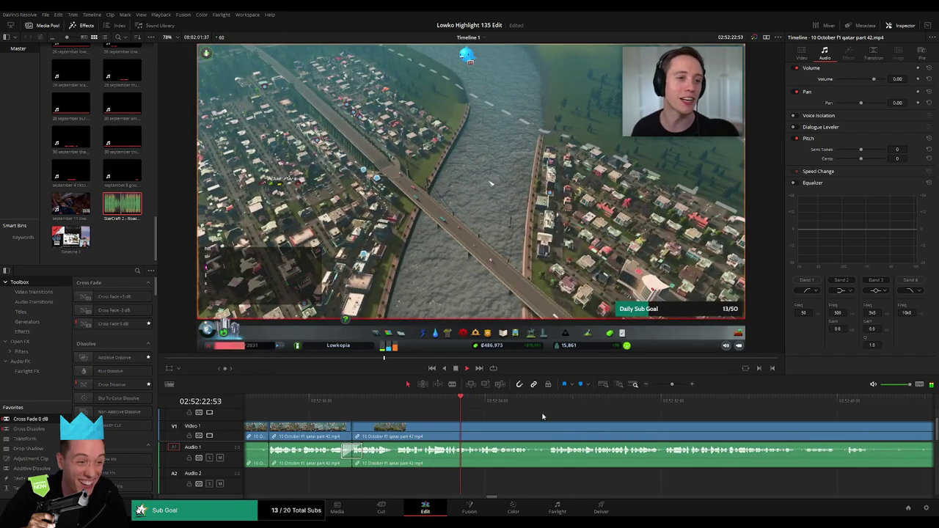
scroll(524, 421, right, 2)
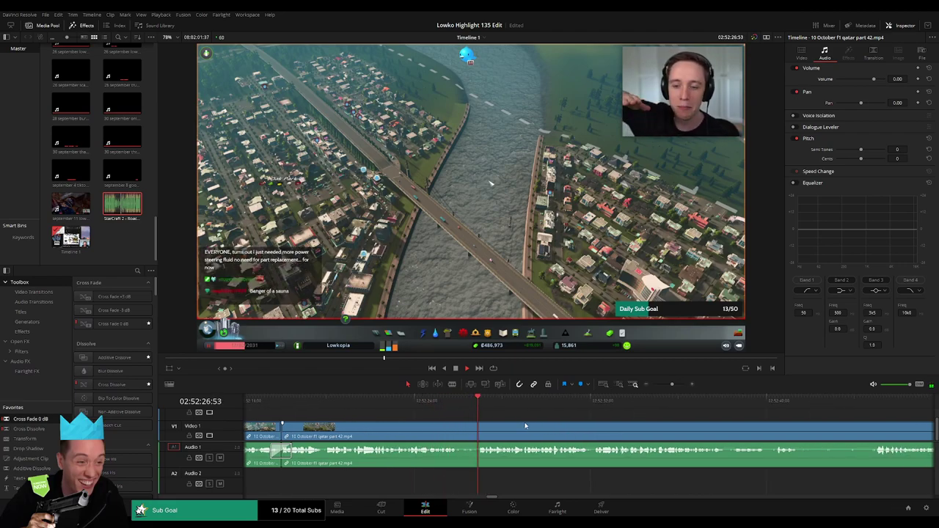
drag(672, 384, 673, 385)
scroll(551, 438, right, 3)
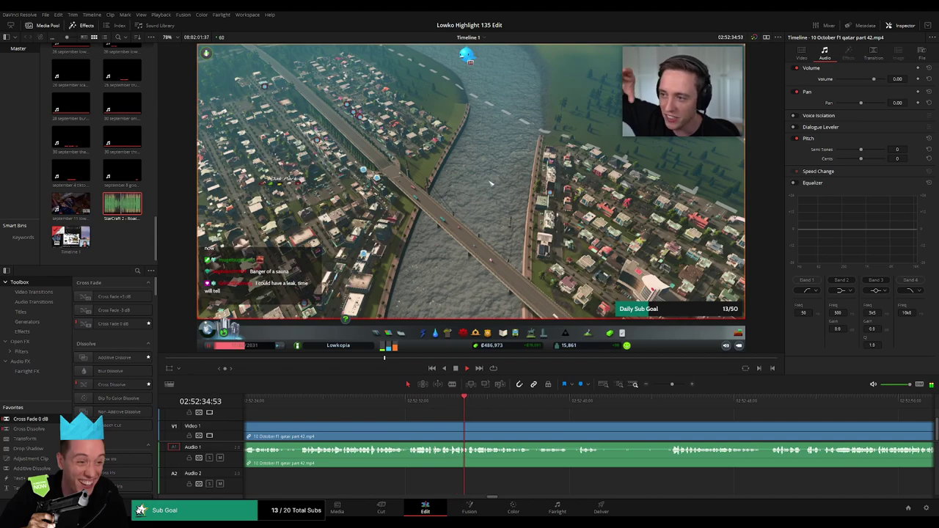
scroll(545, 436, right, 5)
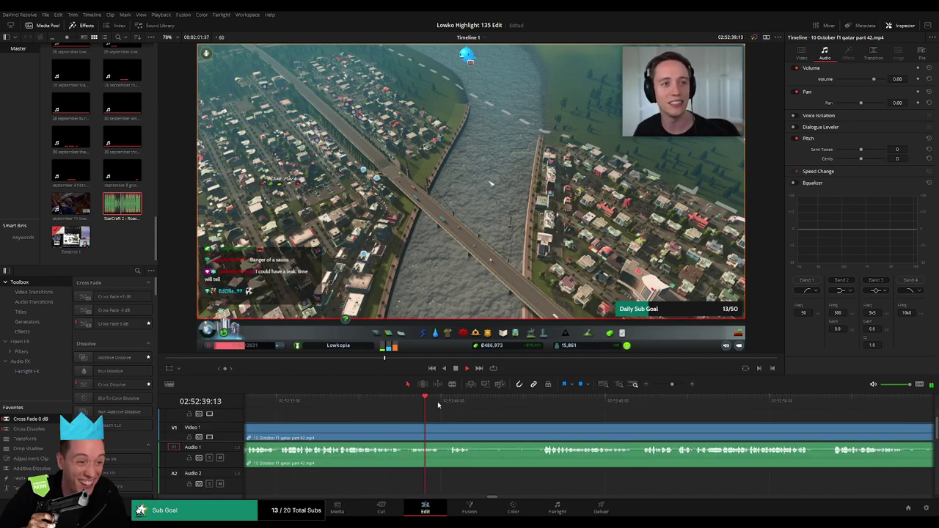
click(447, 404)
scroll(453, 421, right, 2)
click(474, 402)
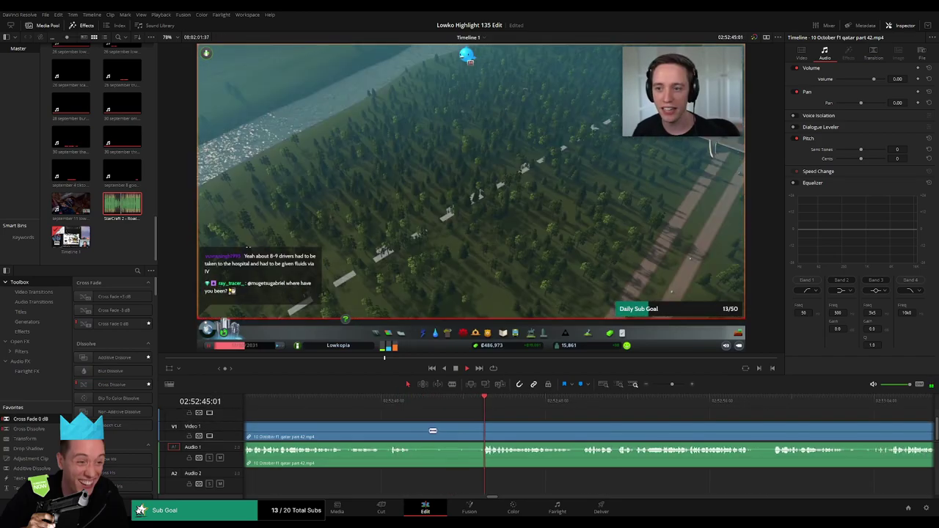
click(413, 430)
click(482, 428)
key(a)
click(466, 431)
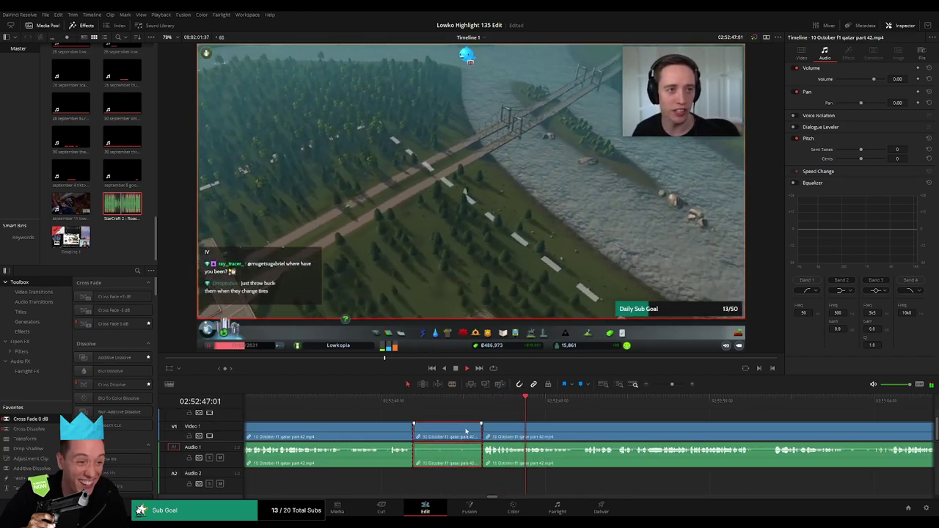
key(Delete)
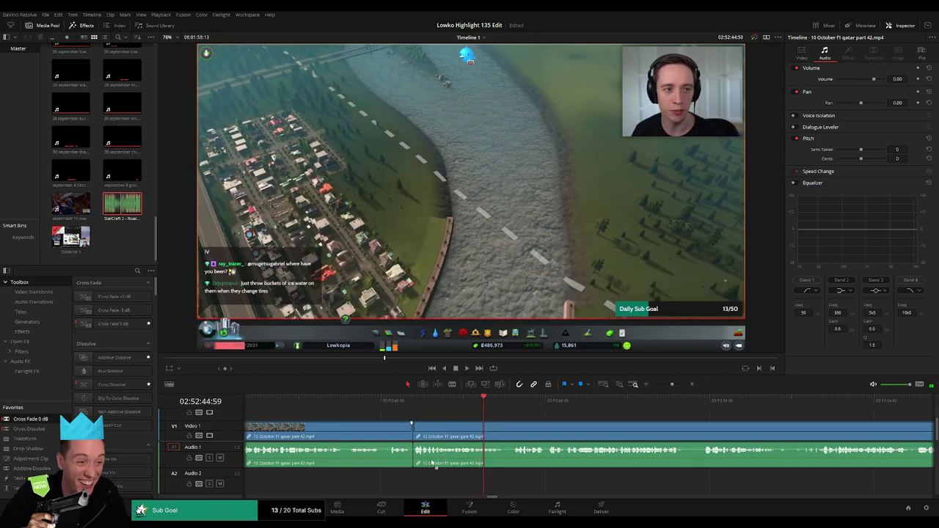
drag(433, 463, 416, 450)
key(space)
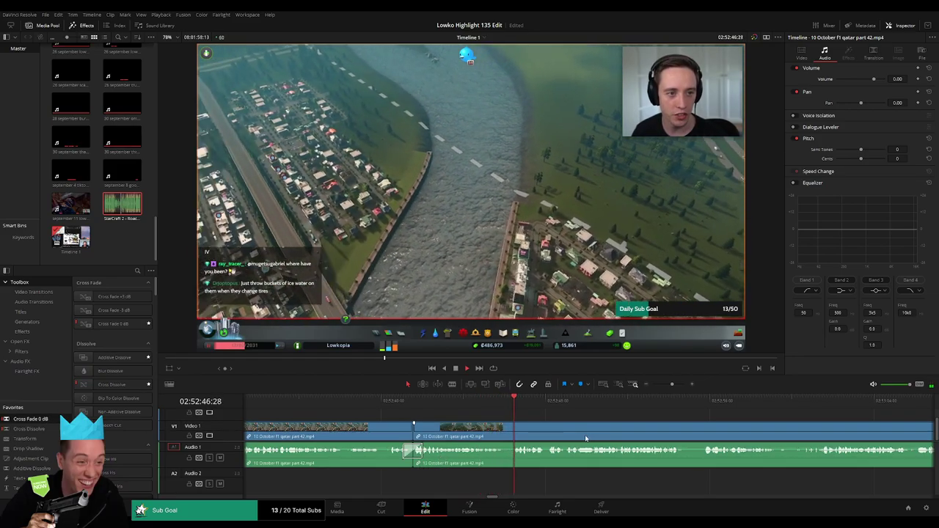
Step: Cut out the short section from about 02:52:54 to 02:52:55:31, close the gap, and cross-fade the audio join
drag(585, 439, 452, 429)
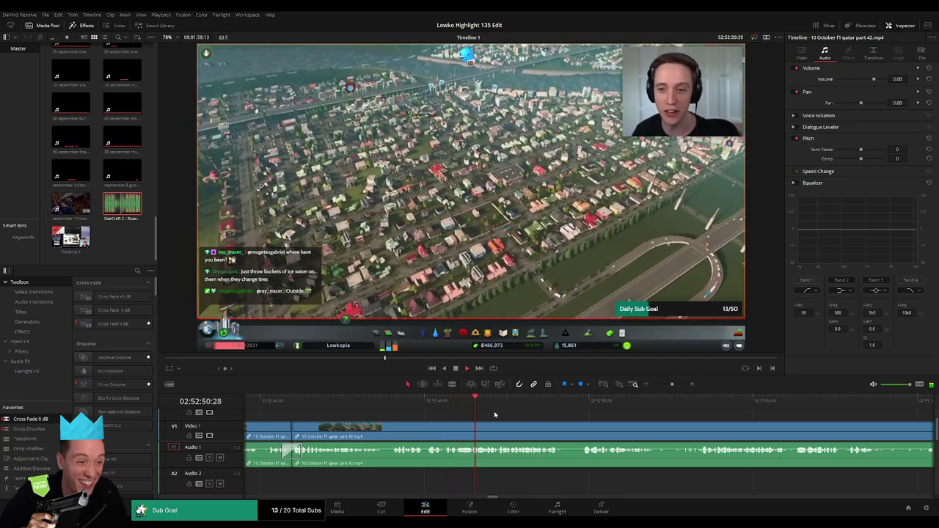
scroll(499, 429, right, 3)
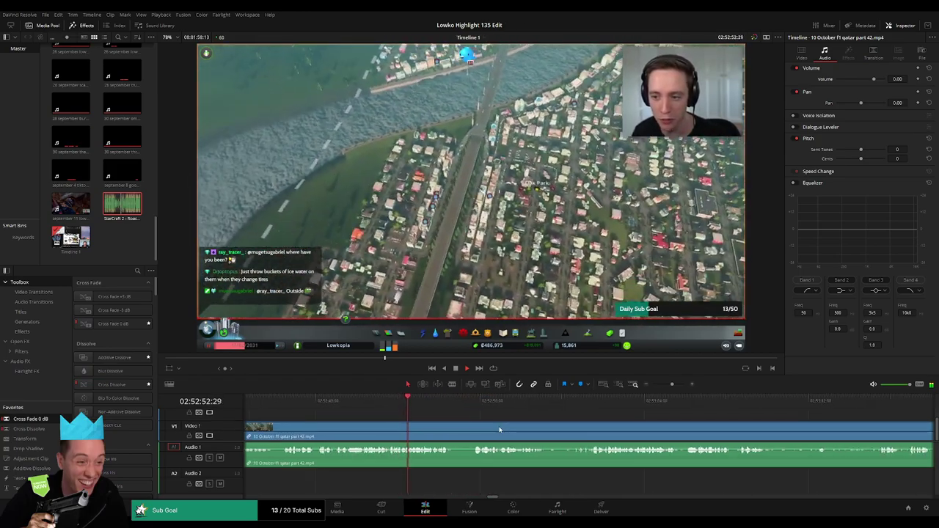
key(b)
click(449, 428)
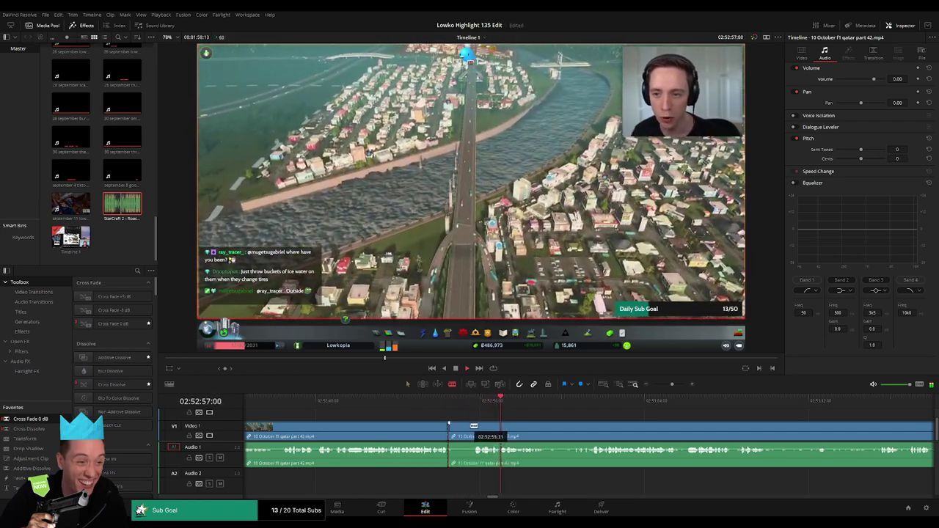
click(474, 428)
key(a)
click(465, 431)
key(Delete)
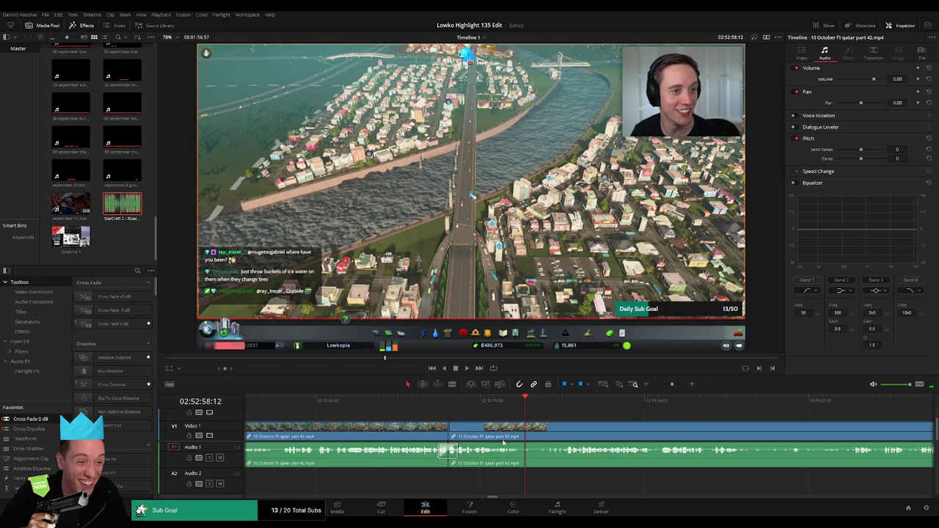
Step: Play on through the footage and cut out the pause from about 02:53:09 to 02:53:15, closing the gap and cross-fading the audio join
drag(625, 440, 476, 429)
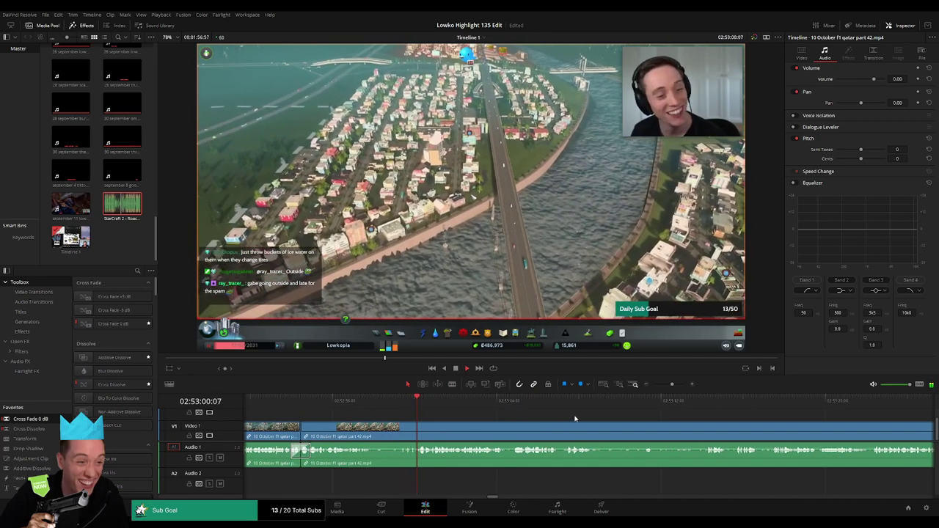
drag(675, 384, 669, 385)
drag(668, 432, 485, 422)
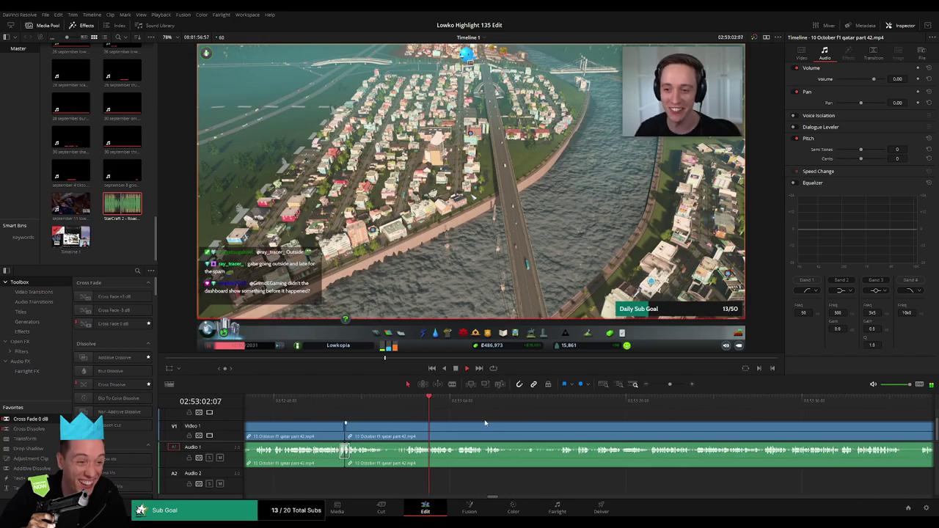
scroll(442, 420, right, 2)
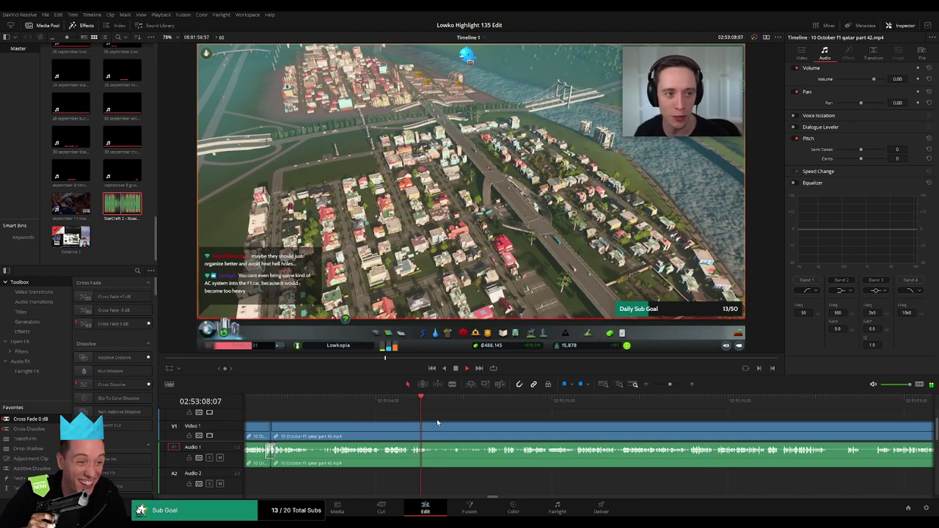
key(b)
click(434, 426)
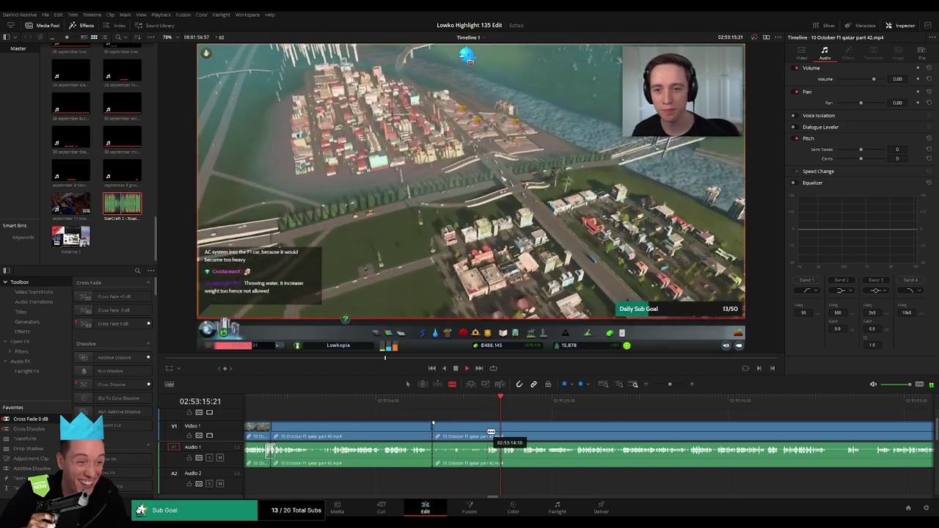
click(505, 428)
key(a)
click(491, 433)
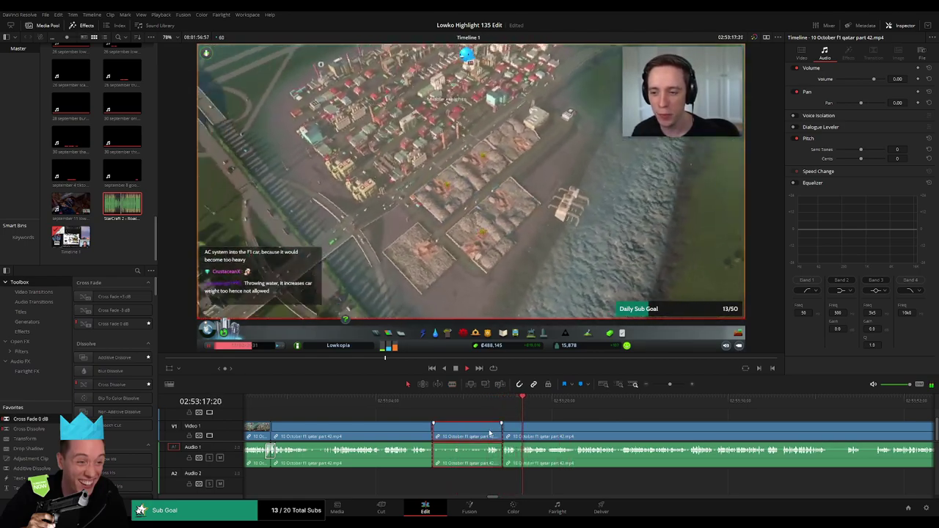
key(BackSpace)
click(489, 434)
key(BackSpace)
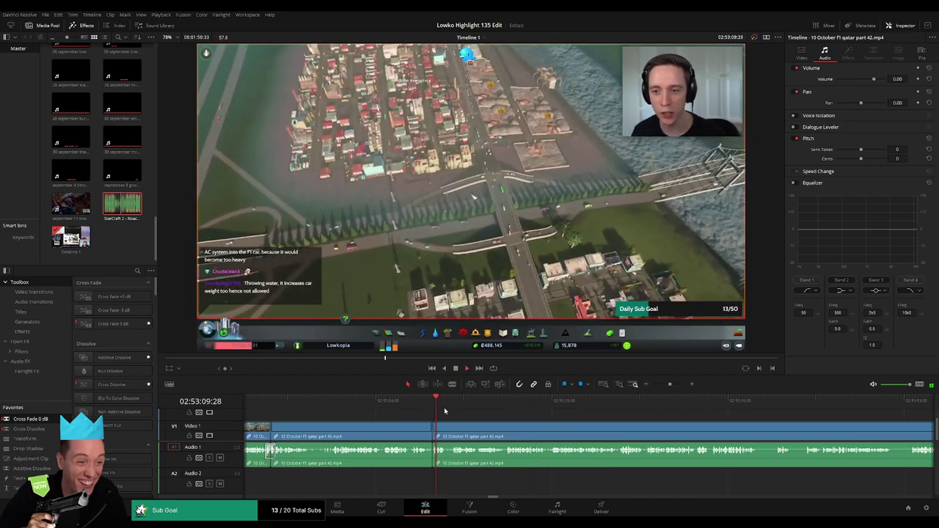
key(space)
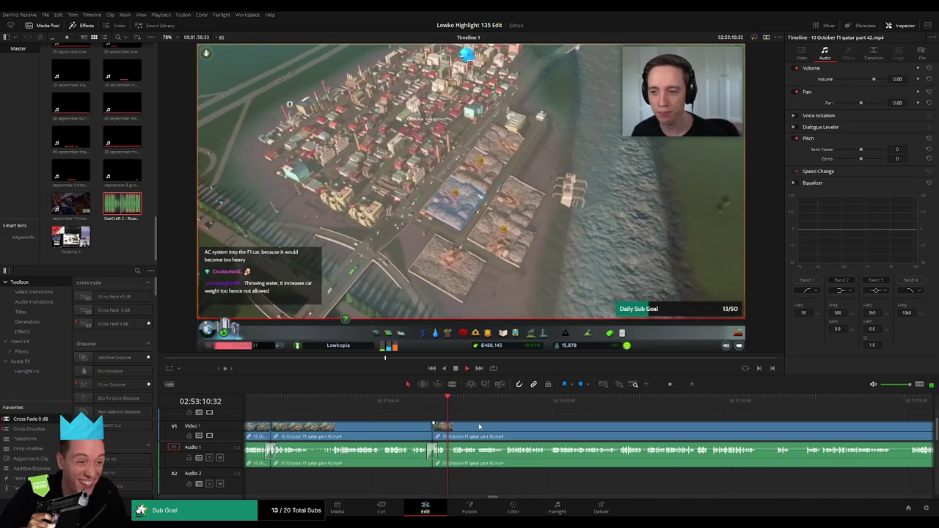
Step: Cut out the short pause from about 02:53:38 to 02:53:40, close the gap, and cross-fade the audio join
drag(525, 433, 396, 421)
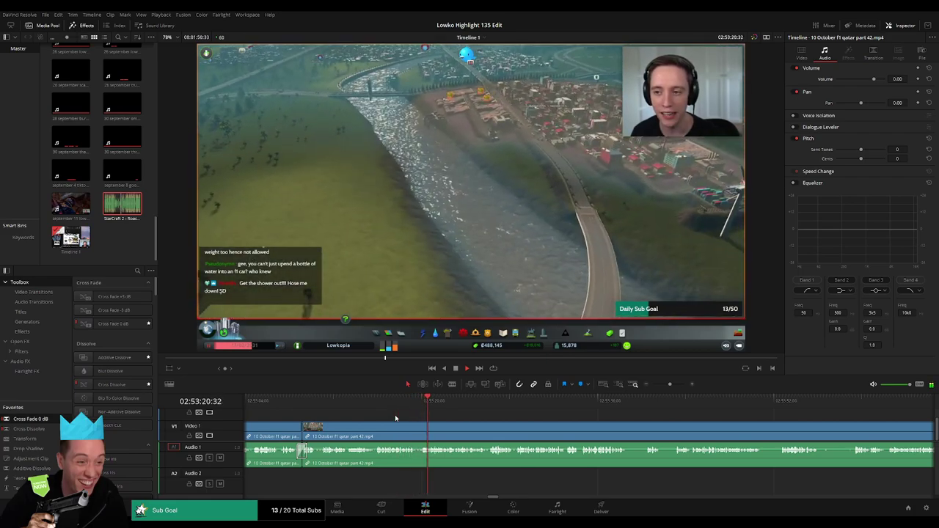
drag(504, 431, 432, 427)
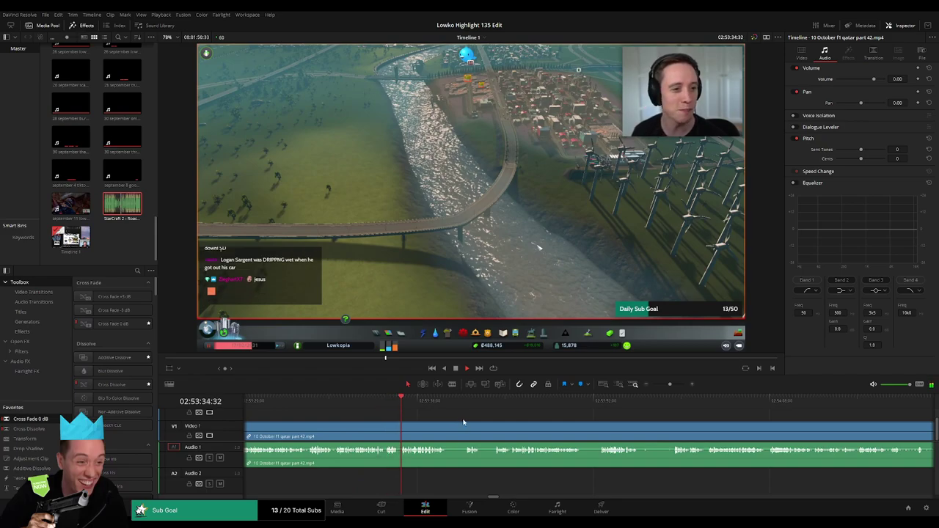
drag(471, 434, 403, 429)
key(b)
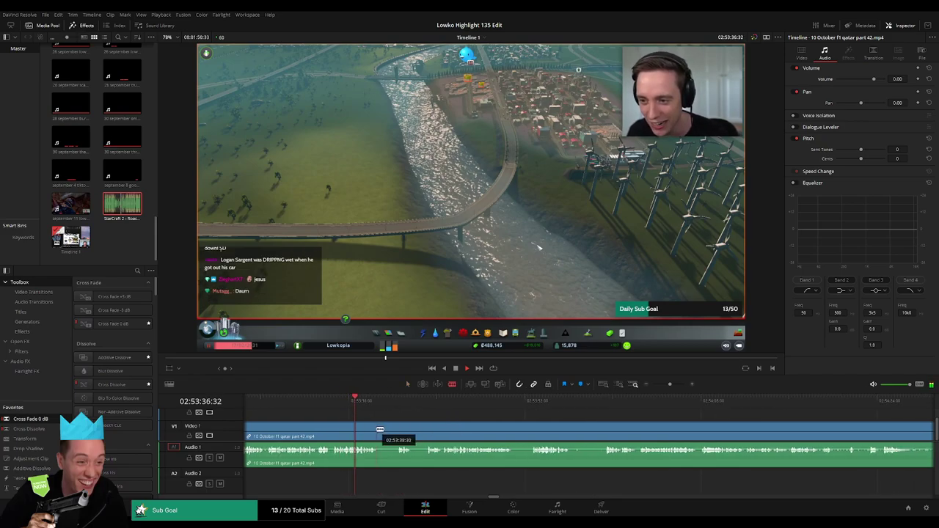
click(379, 429)
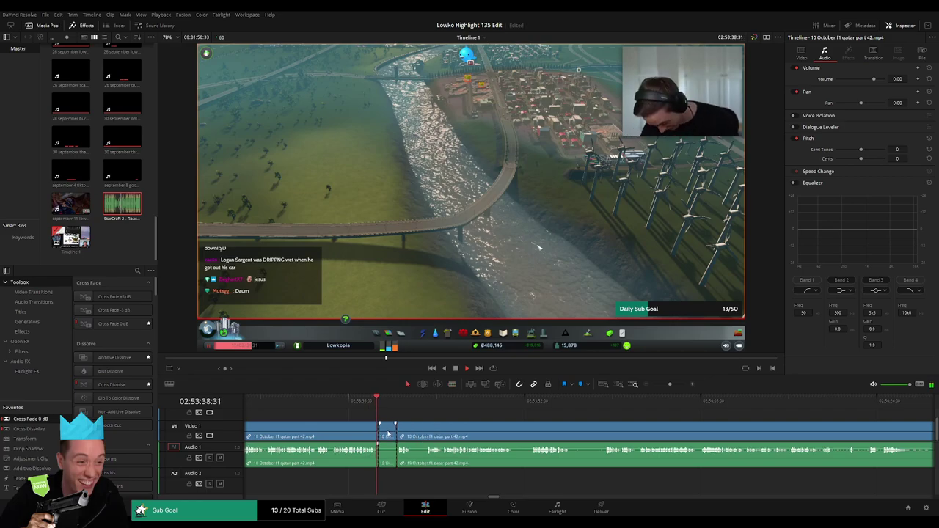
key(a)
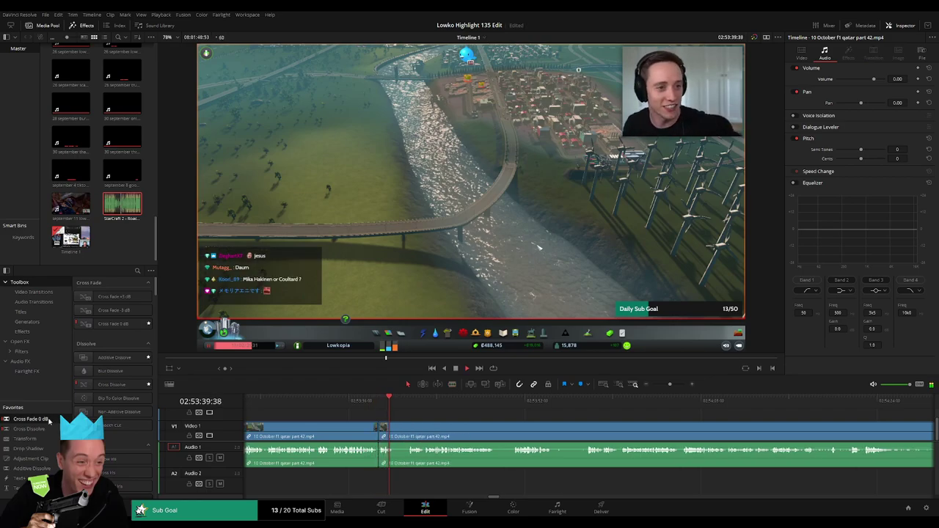
drag(372, 456, 378, 456)
Step: Remove the section from about 02:53:40 to 02:53:41, close the gap, and cross-fade the audio join
key(b)
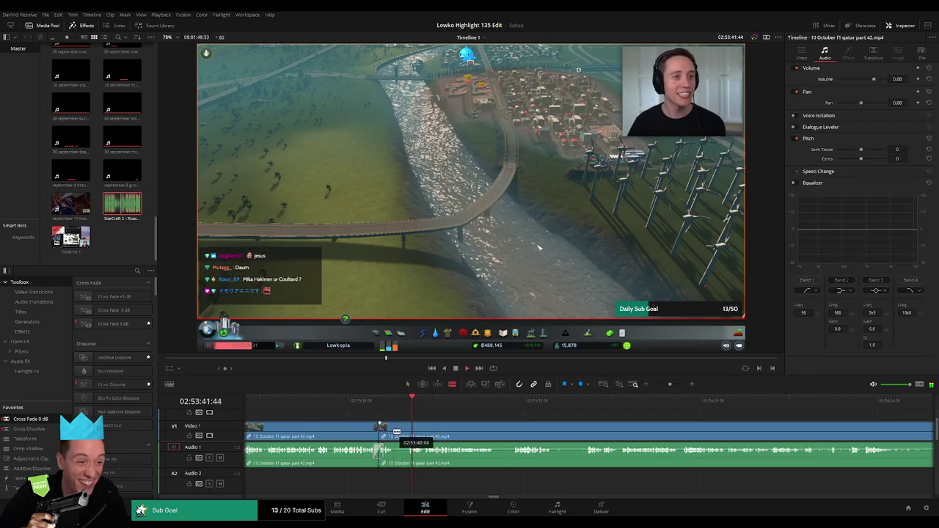
click(394, 430)
click(408, 430)
key(a)
click(402, 435)
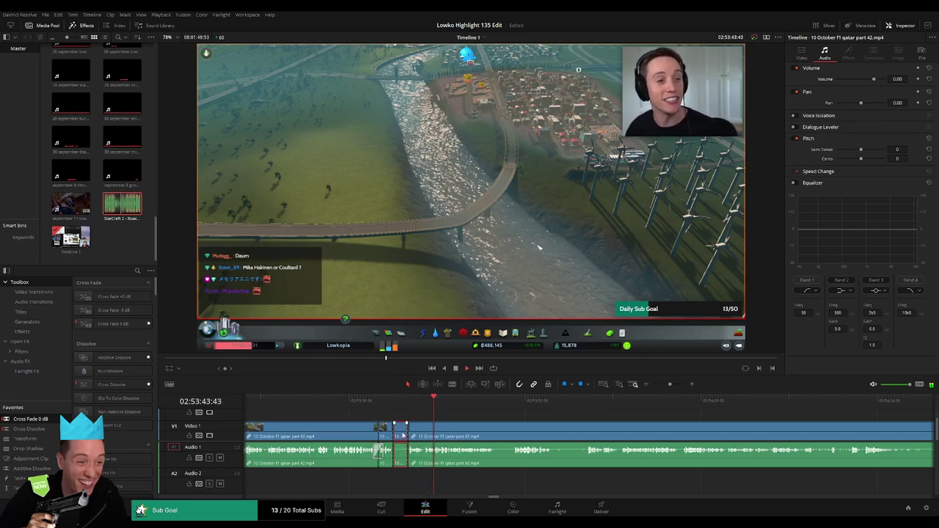
key(Delete)
drag(398, 456, 395, 455)
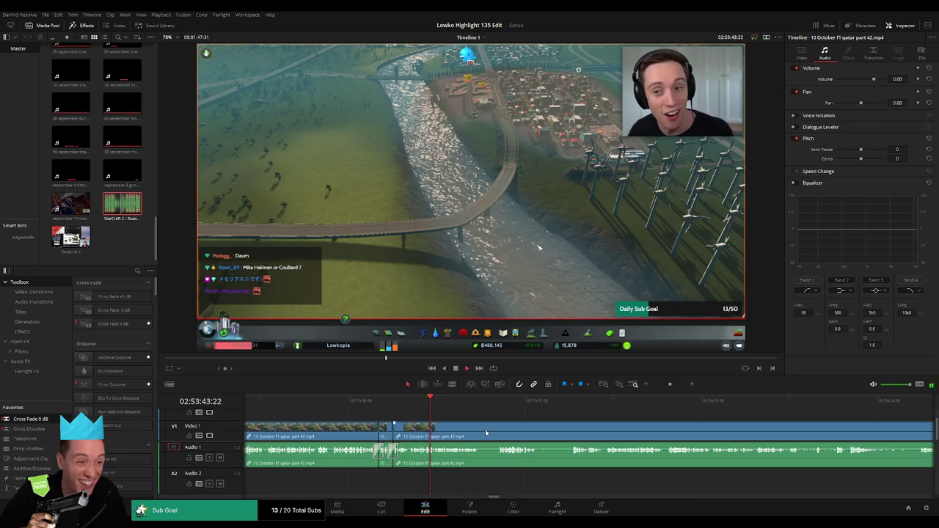
Step: Cut out the pause from about 02:53:48 to 02:53:49, close the gap, and cross-fade the audio join
scroll(492, 432, right, 3)
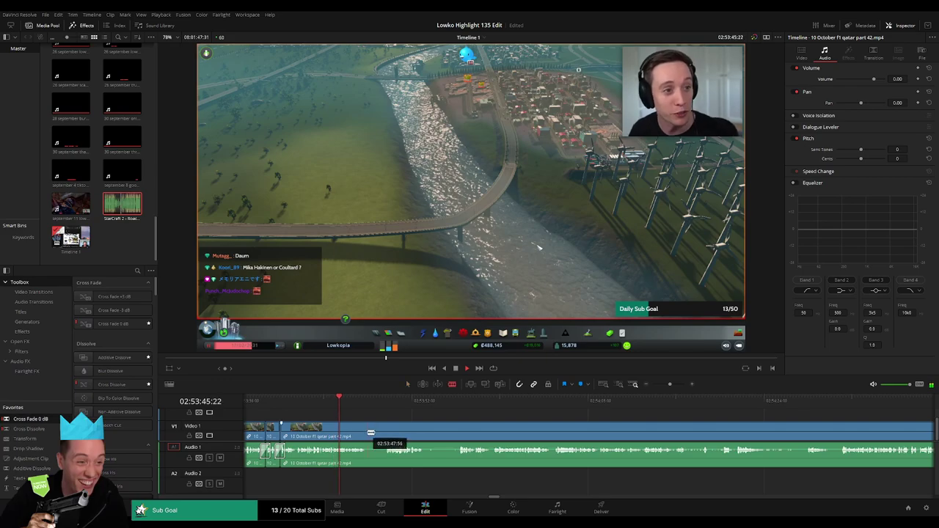
click(379, 435)
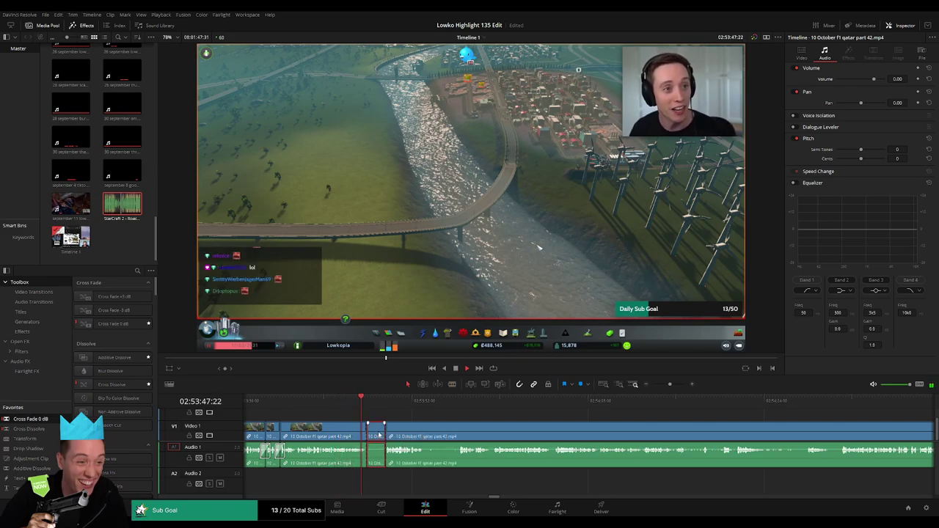
key(Delete)
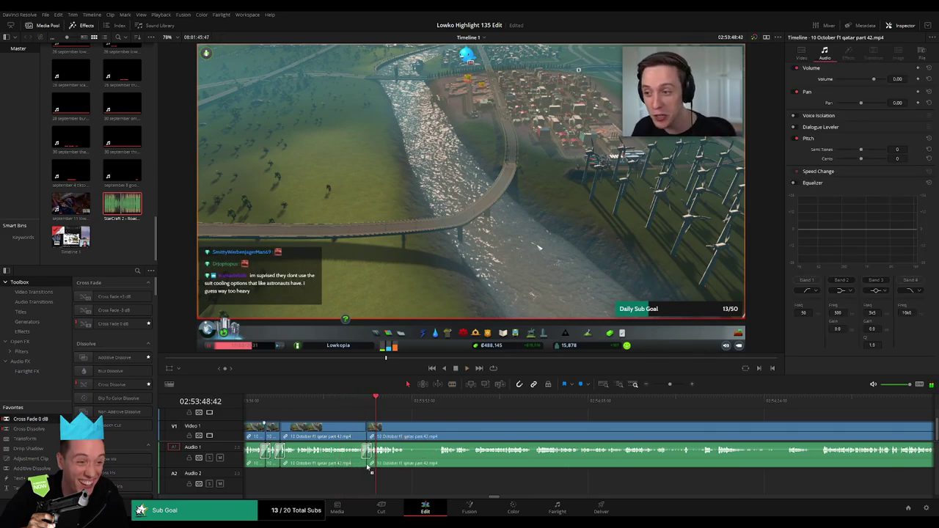
Step: Cut out the pause from about 02:53:51 to 02:53:54, close the gap, and cross-fade the audio join
key(b)
click(404, 432)
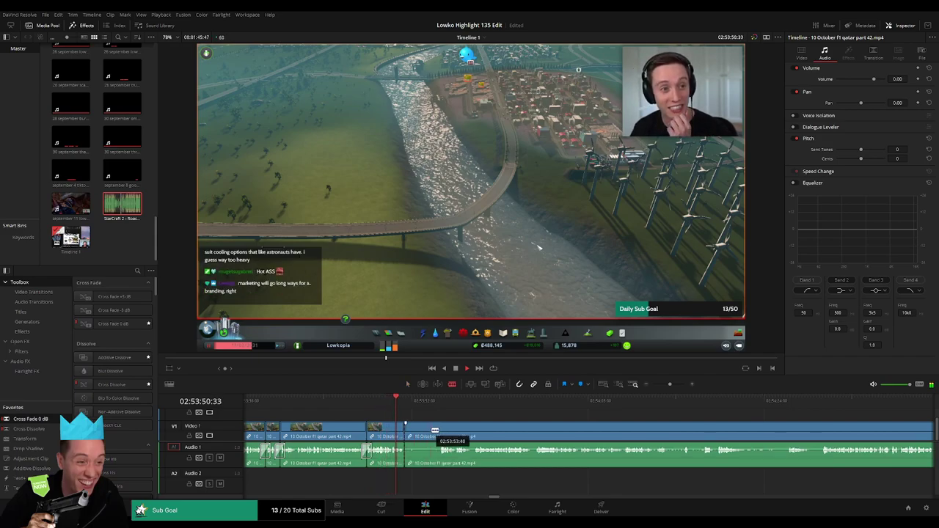
click(439, 433)
key(a)
click(428, 435)
key(Delete)
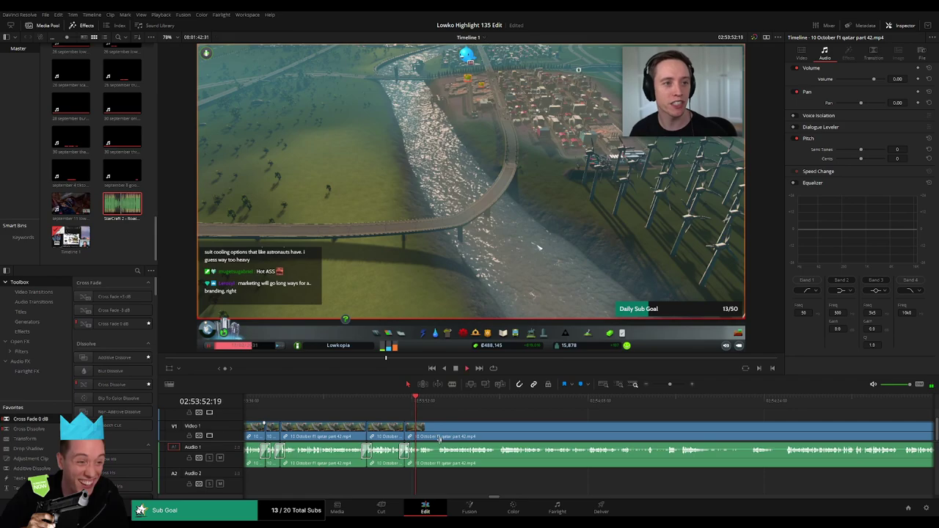
Step: Play on through the footage and cut out the section from about 02:54:12 to 02:54:15, closing the gap and cross-fading the audio join
drag(501, 437, 376, 426)
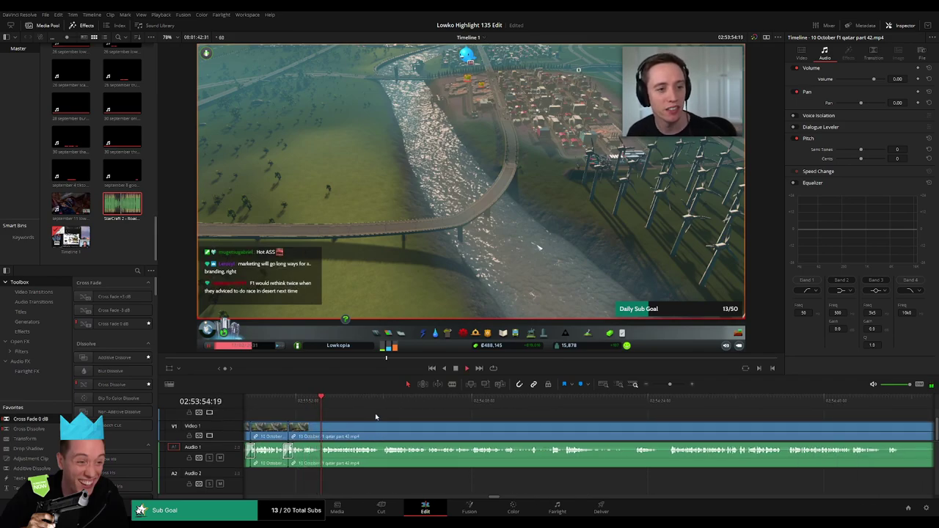
mouse_move(670, 386)
mouse_down()
mouse_move(651, 386)
mouse_move(671, 387)
mouse_up()
drag(656, 424, 458, 425)
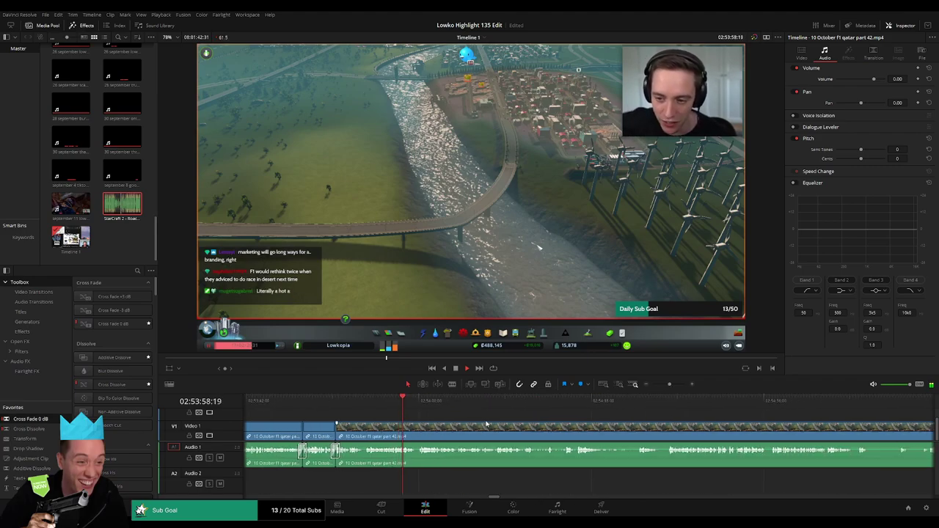
drag(528, 427, 515, 427)
scroll(515, 427, right, 2)
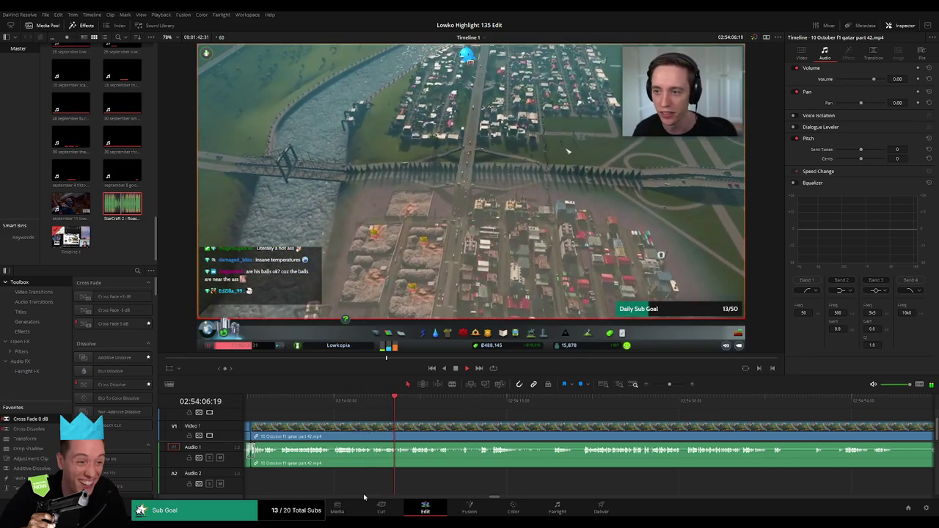
scroll(433, 423, right, 2)
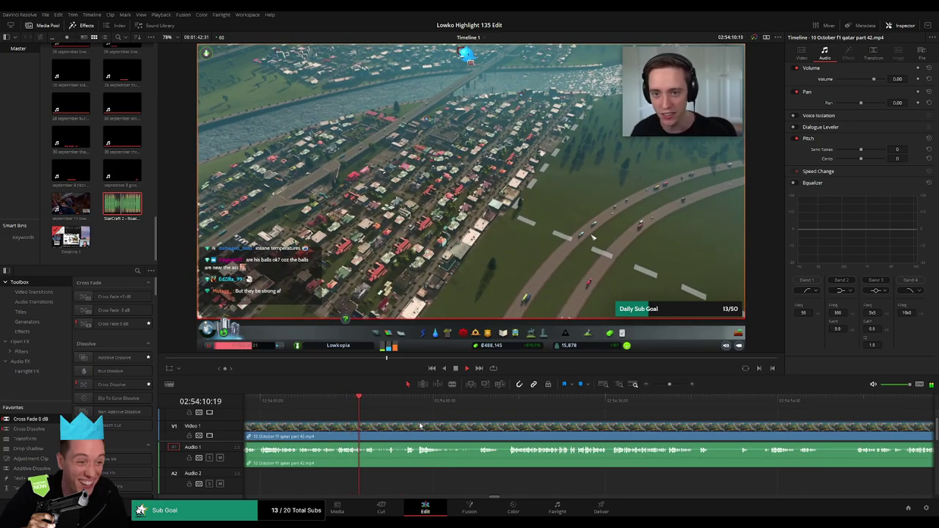
drag(377, 408, 385, 404)
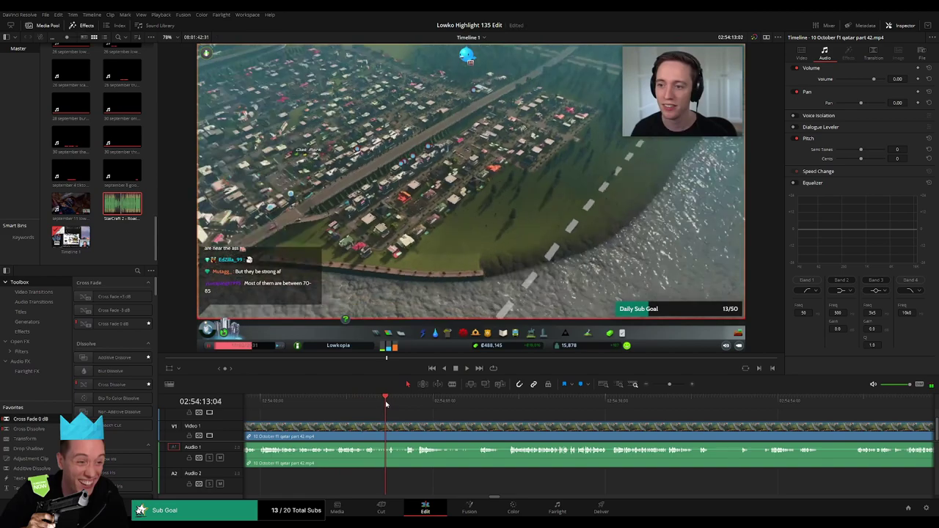
key(b)
click(377, 426)
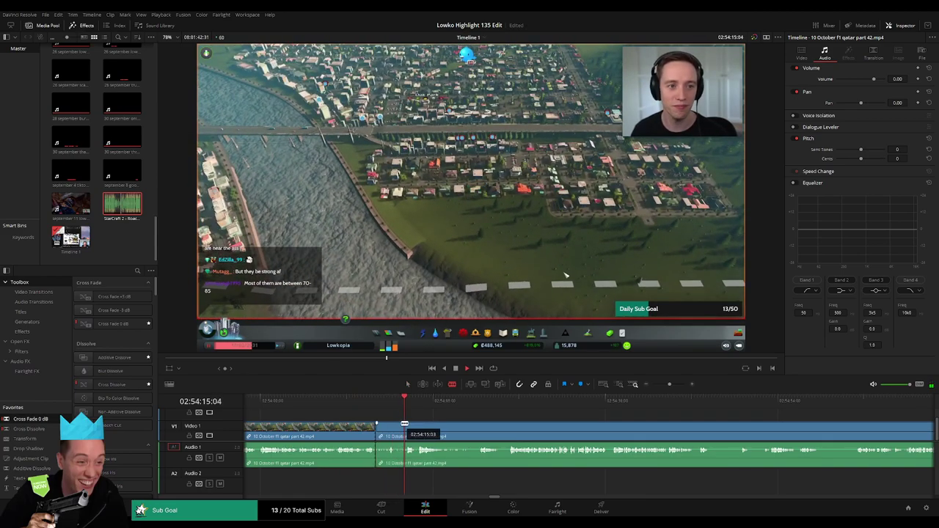
click(406, 424)
key(a)
click(396, 431)
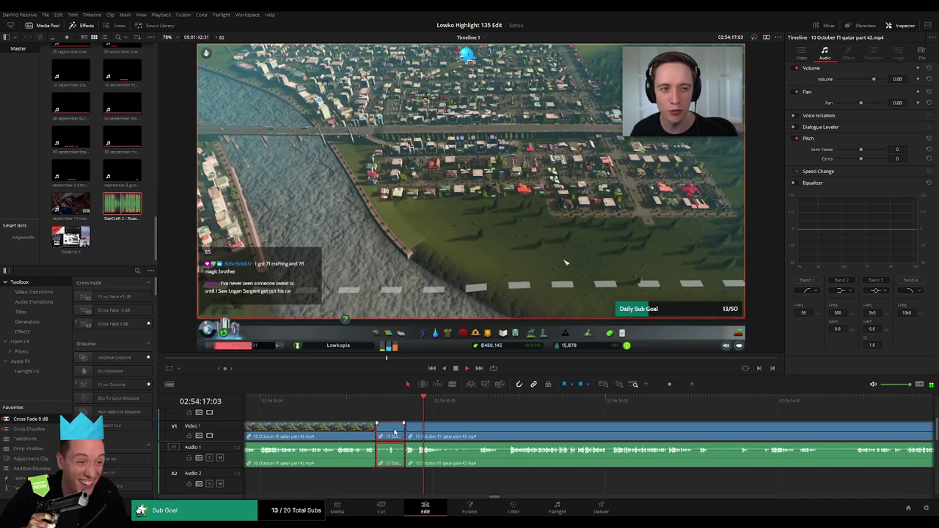
key(Delete)
key(space)
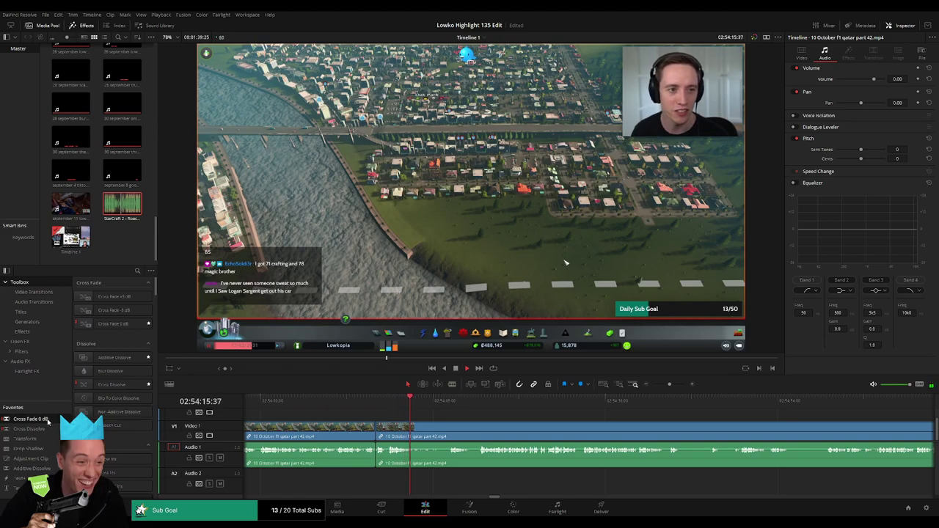
drag(368, 456, 375, 454)
Step: Cut out the pause from about 02:54:16 to 02:54:20, close the gap, and cross-fade the audio join
key(b)
click(415, 430)
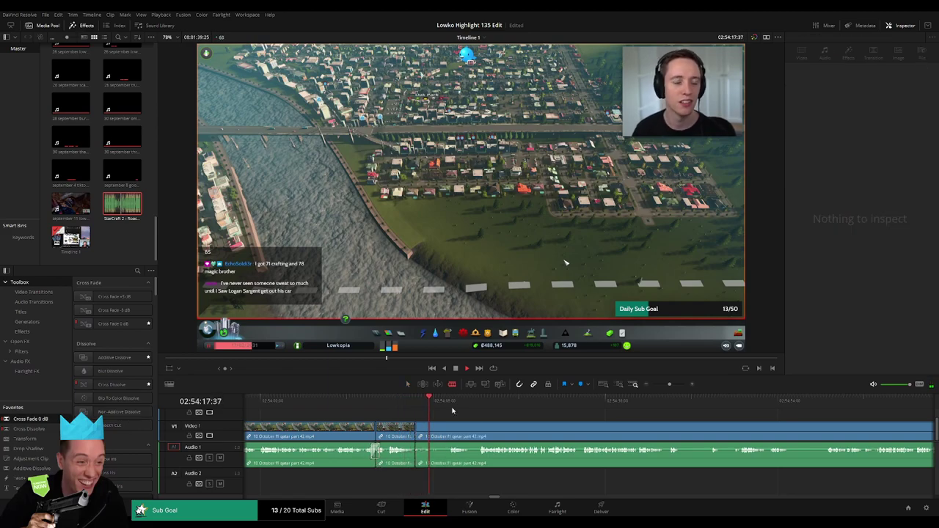
click(454, 408)
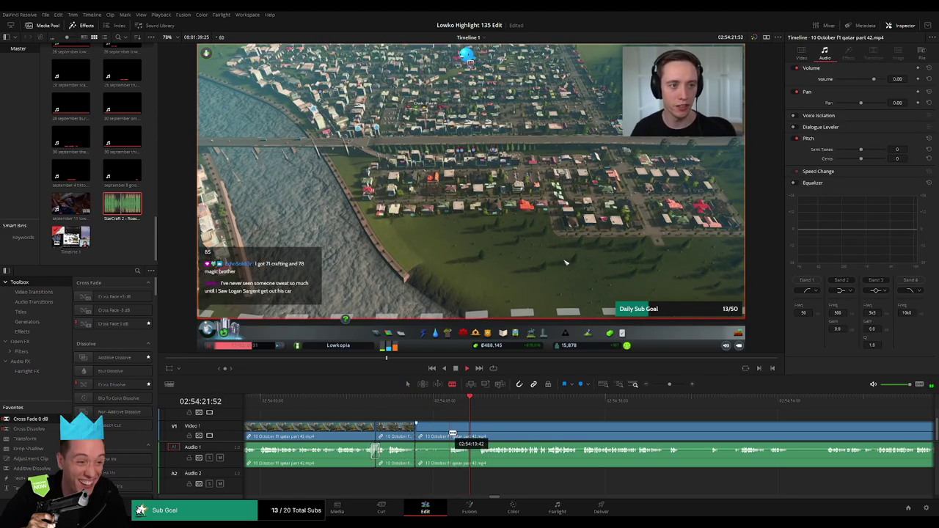
click(447, 435)
key(a)
click(435, 437)
key(Delete)
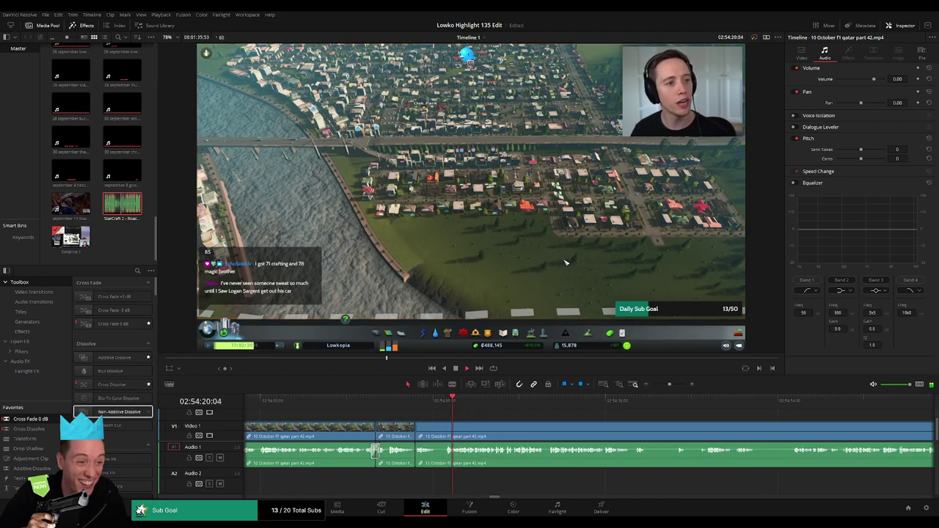
Step: Cut out the short pause from about 02:54:18 to 02:54:19, close the gap, and cross-fade the audio join
key(b)
click(437, 436)
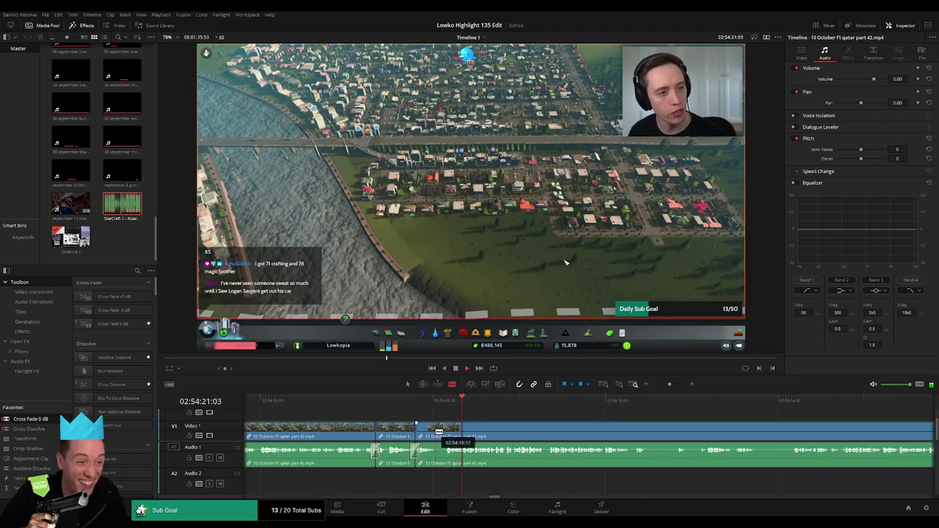
click(444, 436)
key(a)
click(441, 436)
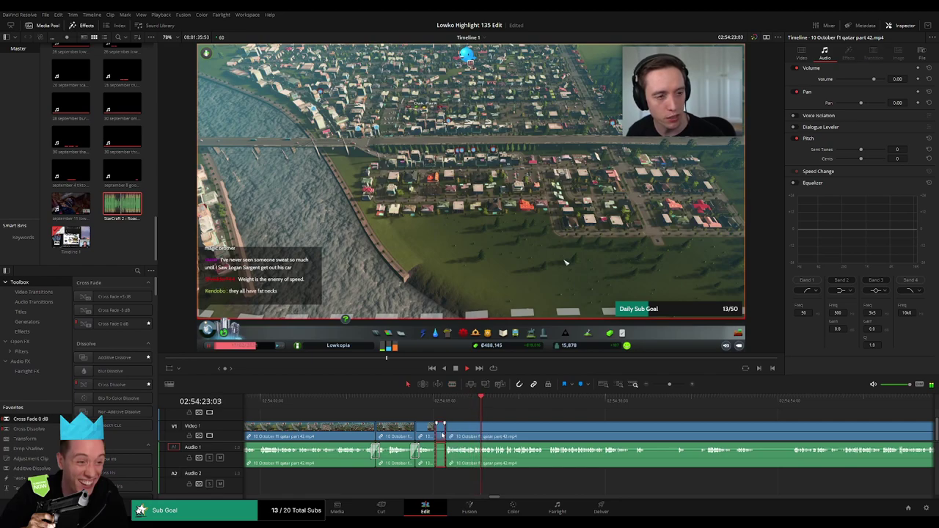
key(Delete)
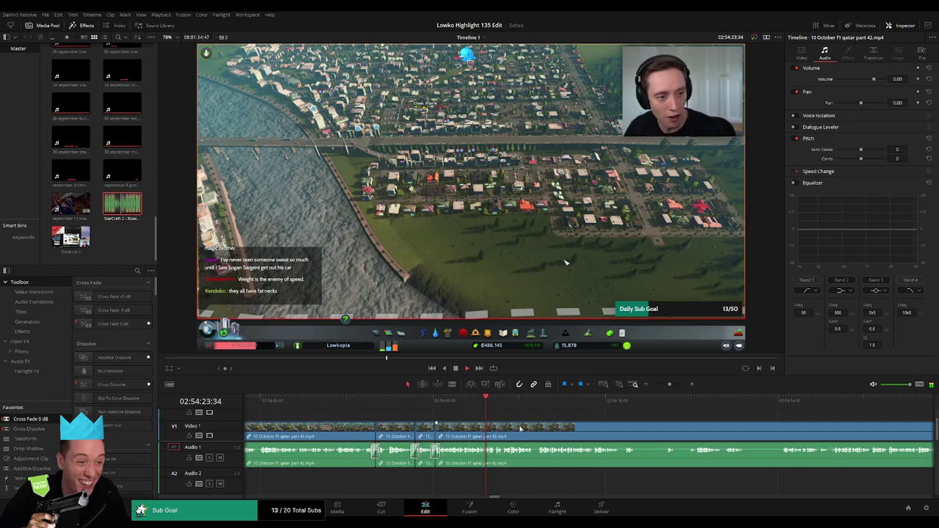
scroll(499, 428, right, 3)
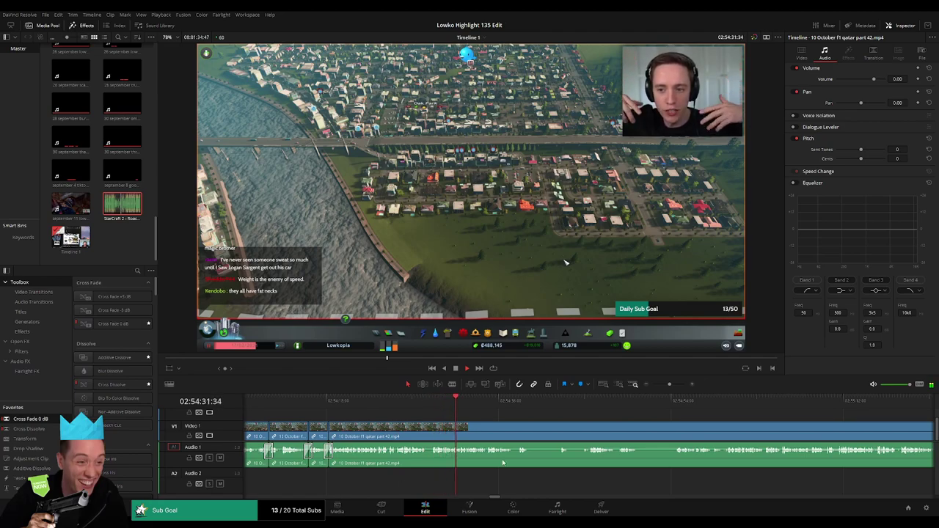
Step: Cut out the section from about 02:54:39 to 02:54:54, close the gap, and cross-fade the audio join
scroll(441, 433, right, 3)
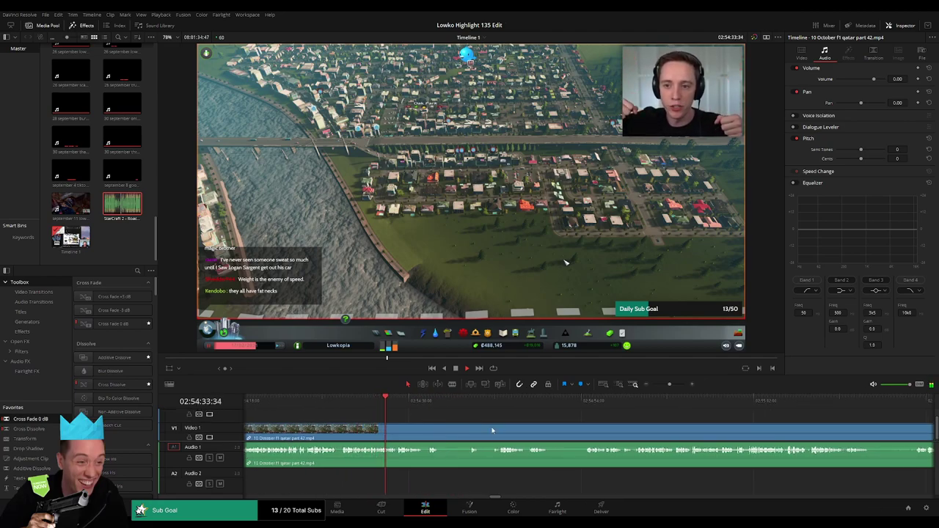
scroll(440, 436, right, 2)
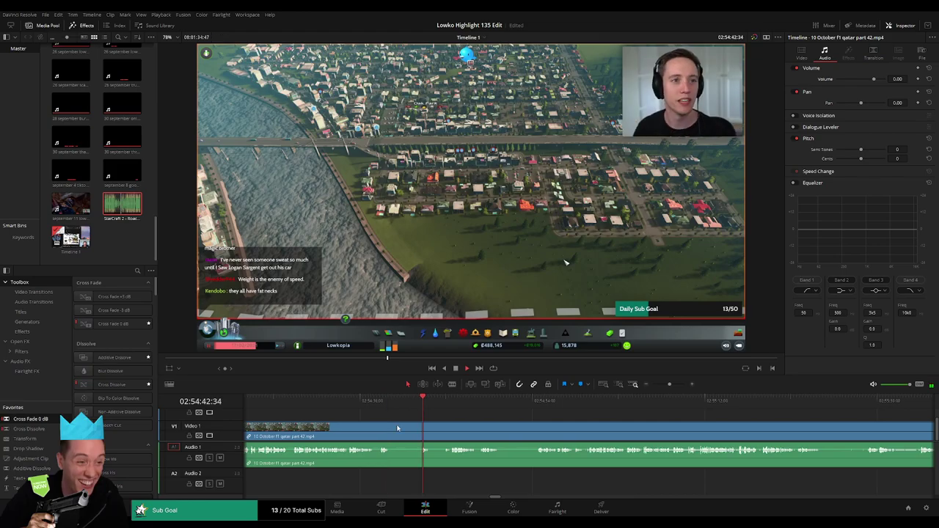
key(b)
click(391, 429)
click(449, 399)
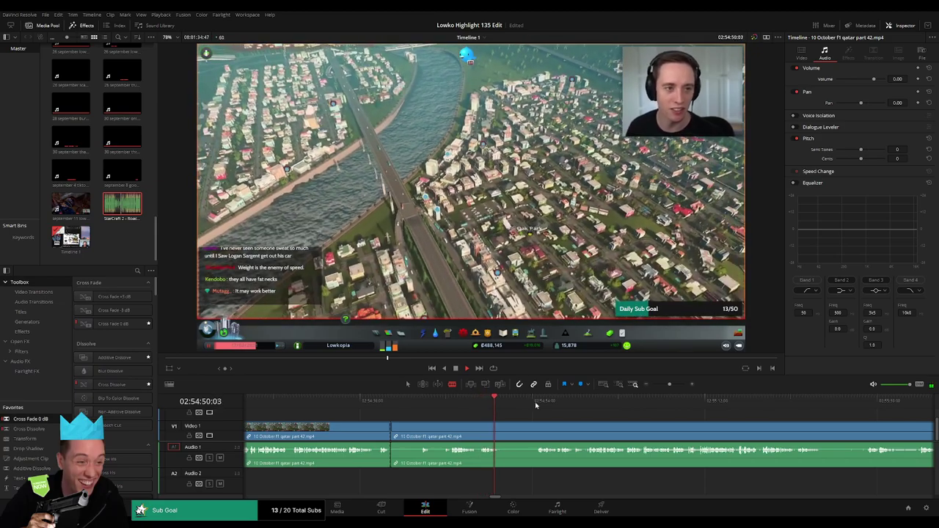
click(539, 402)
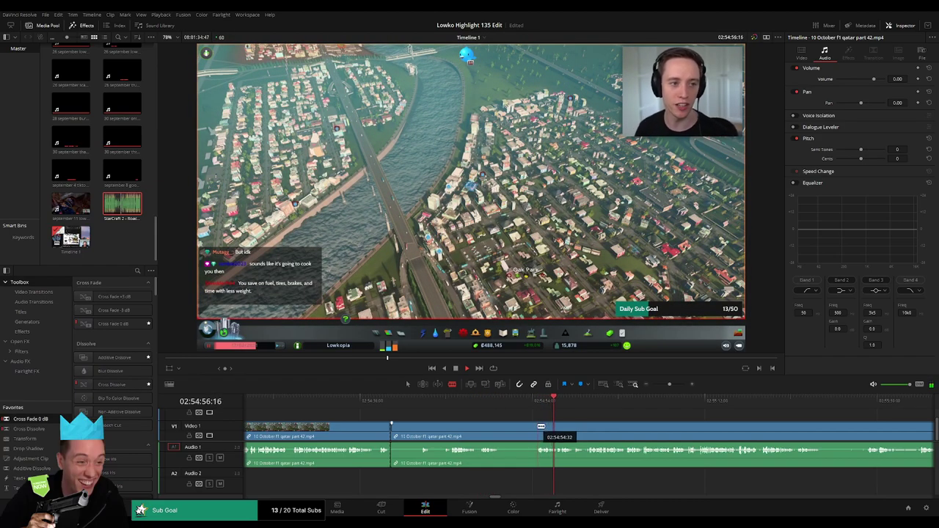
click(540, 426)
key(a)
click(496, 432)
key(Delete)
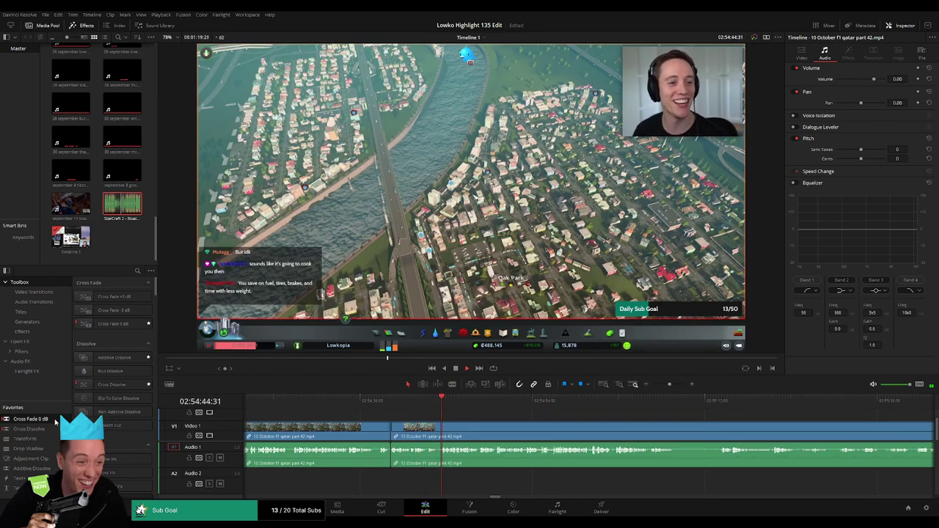
drag(389, 454, 389, 452)
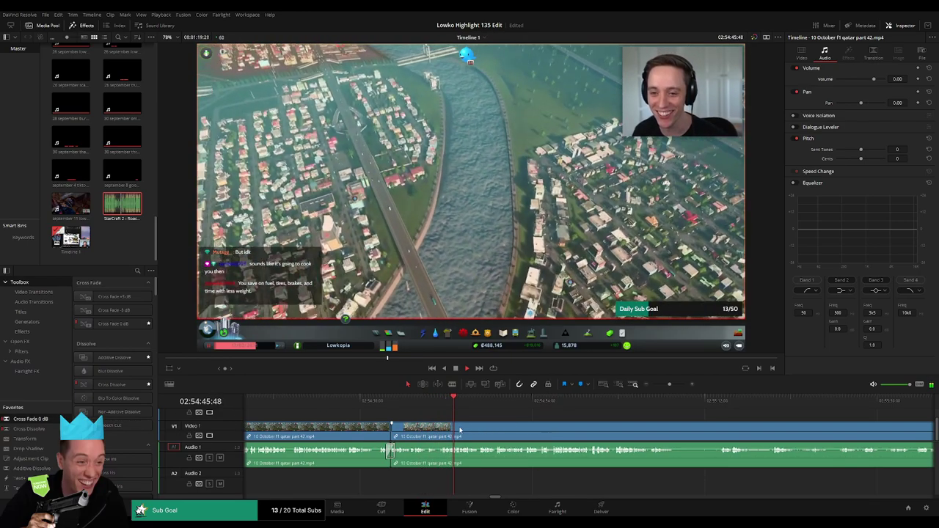
Step: Play on through the footage and cut out the pause from about 02:55:08 to 02:55:13, closing the gap and cross-fading the audio join
scroll(448, 427, right, 1)
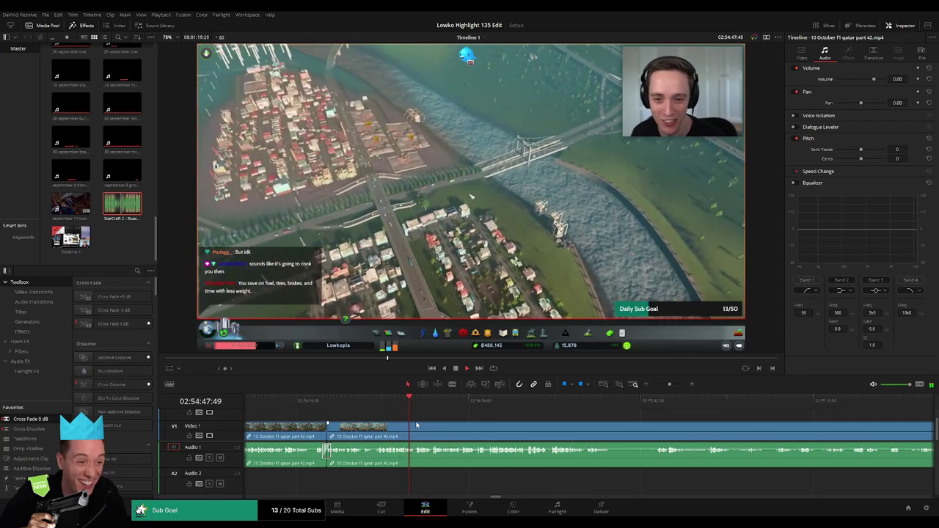
scroll(416, 425, right, 2)
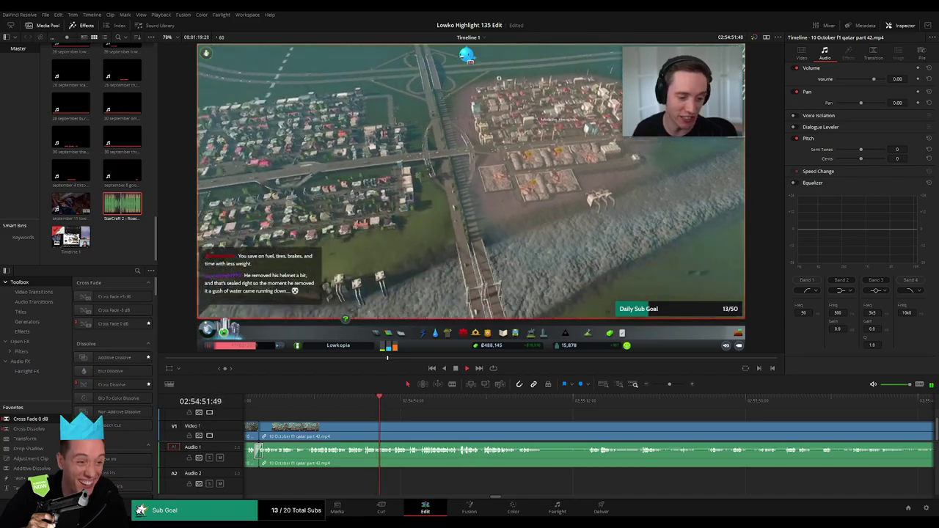
scroll(442, 424, right, 2)
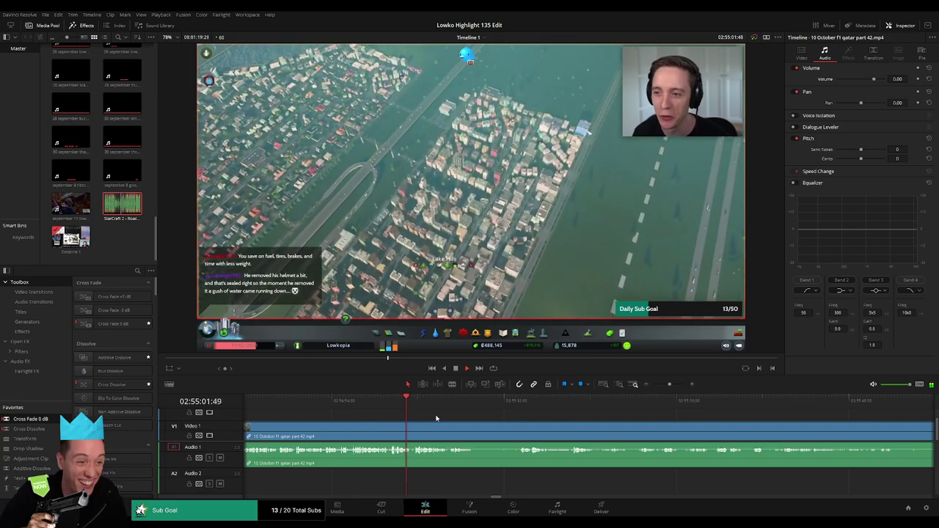
drag(487, 433, 412, 428)
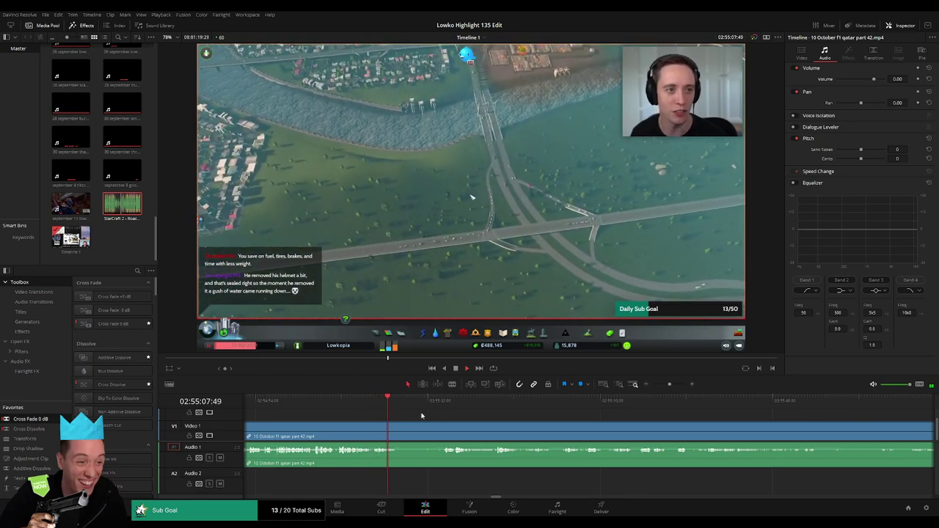
key(b)
click(397, 436)
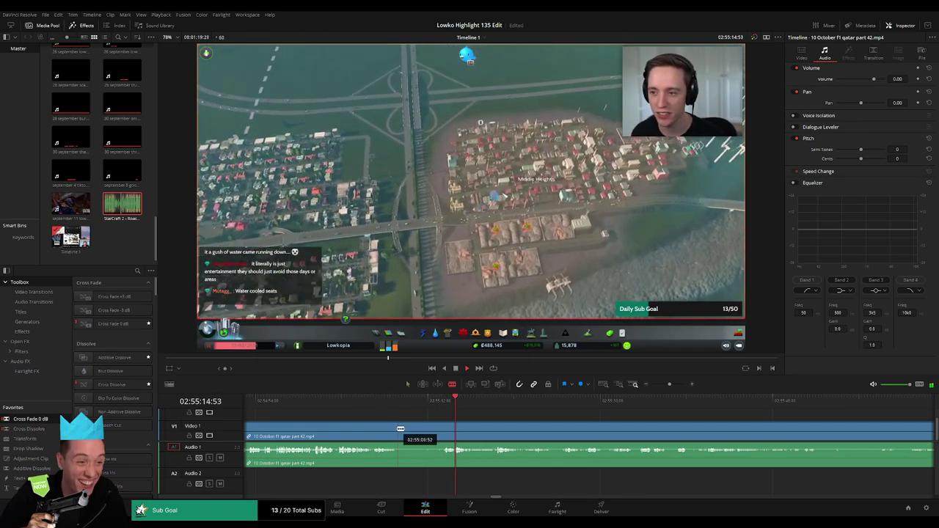
click(443, 427)
key(a)
click(432, 430)
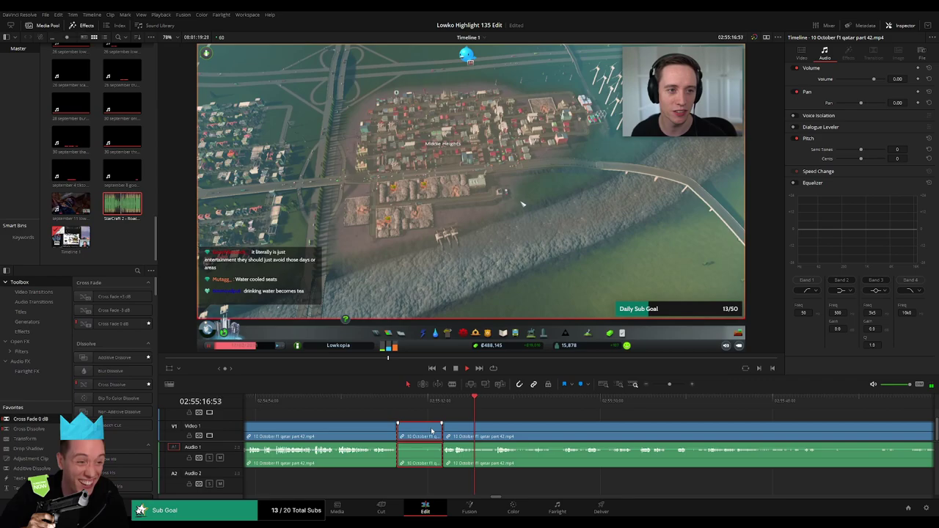
key(Delete)
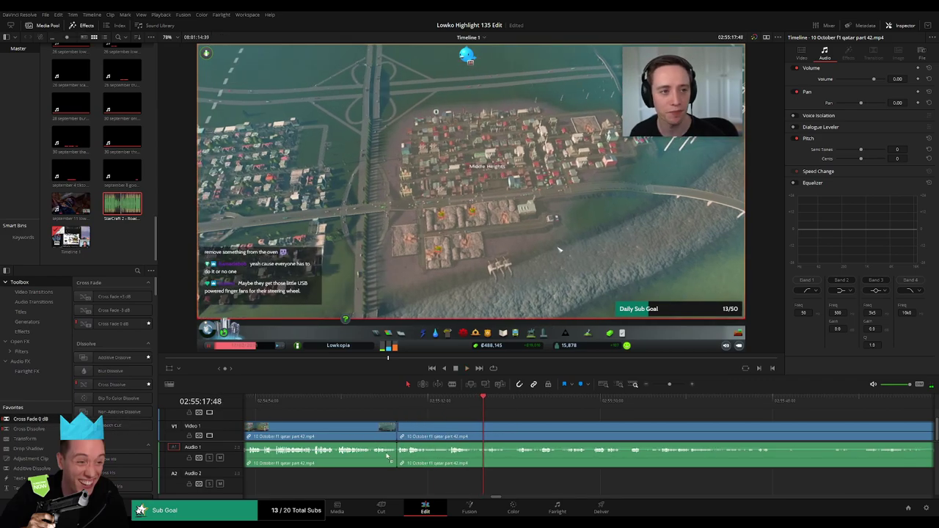
drag(388, 456, 397, 455)
Step: Cut out the short pause from about 02:55:12 to 02:55:14, close the gap, and cross-fade the audio join
click(452, 401)
key(space)
key(b)
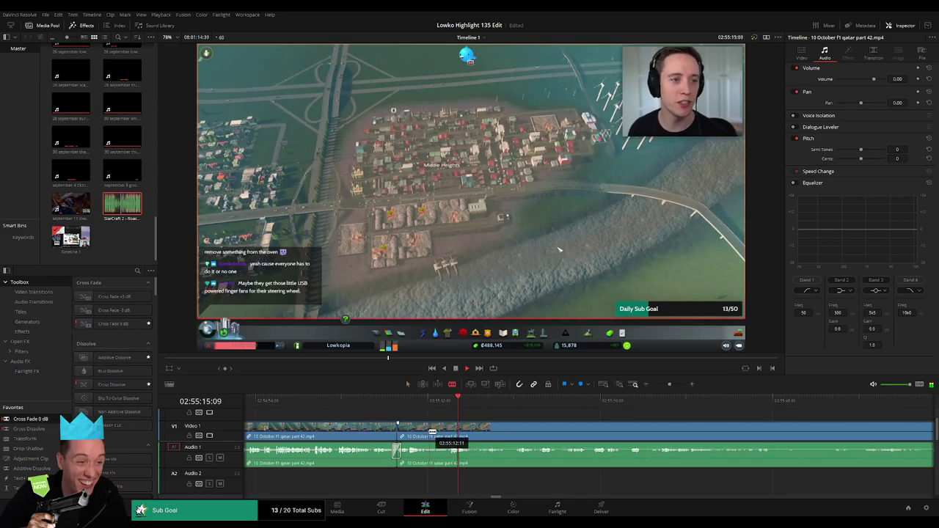
click(429, 432)
click(449, 431)
key(a)
click(440, 433)
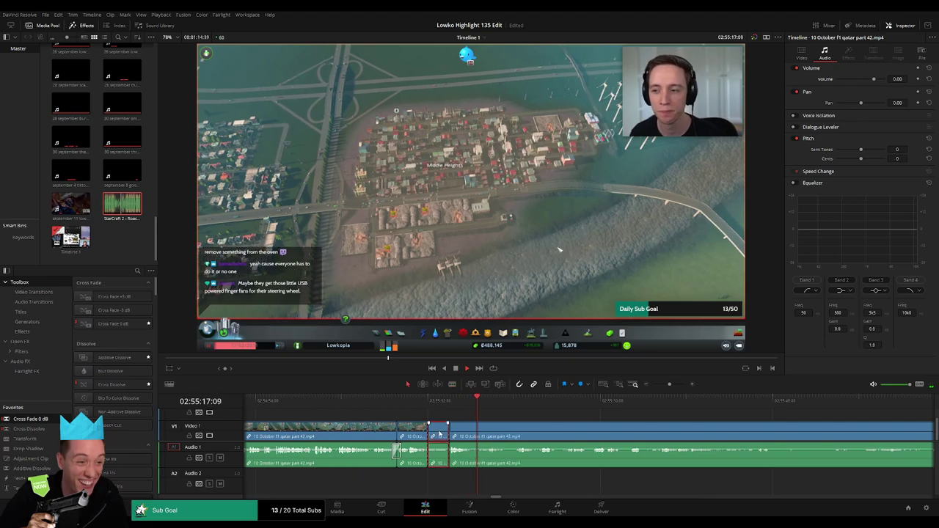
key(BackSpace)
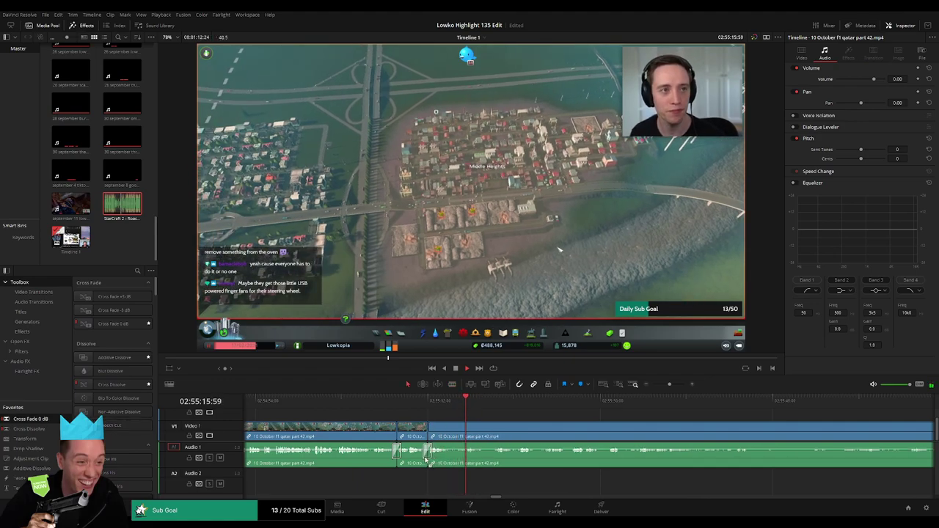
Step: Split the 10 October f1 qatar part 42 clip at about 02:55:14 and skim the footage after the cut for usable material
key(b)
click(452, 429)
click(496, 403)
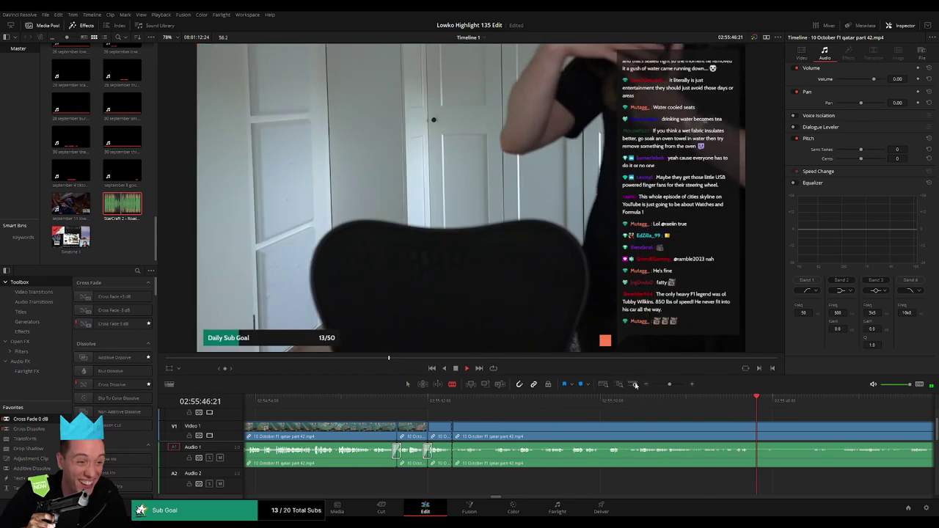
scroll(605, 411, down, 2)
click(604, 399)
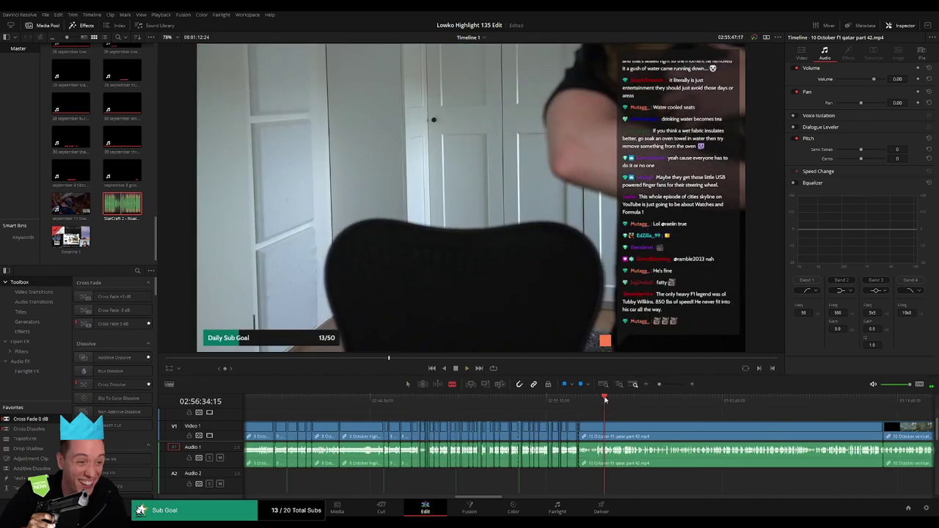
drag(605, 399, 622, 399)
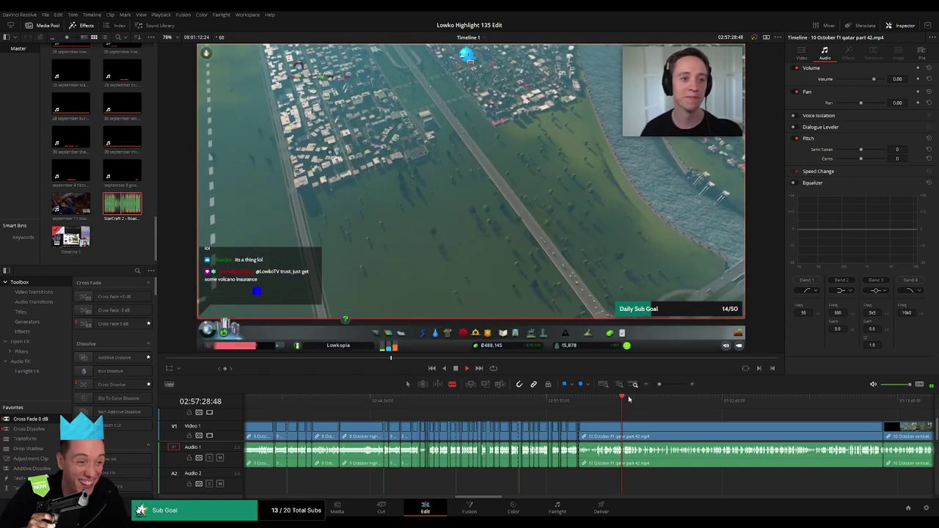
click(628, 400)
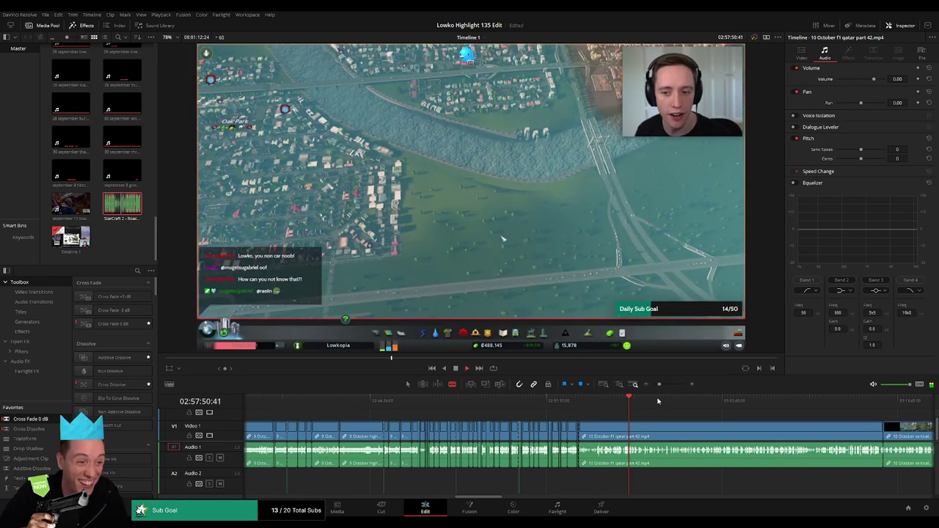
drag(660, 386, 667, 386)
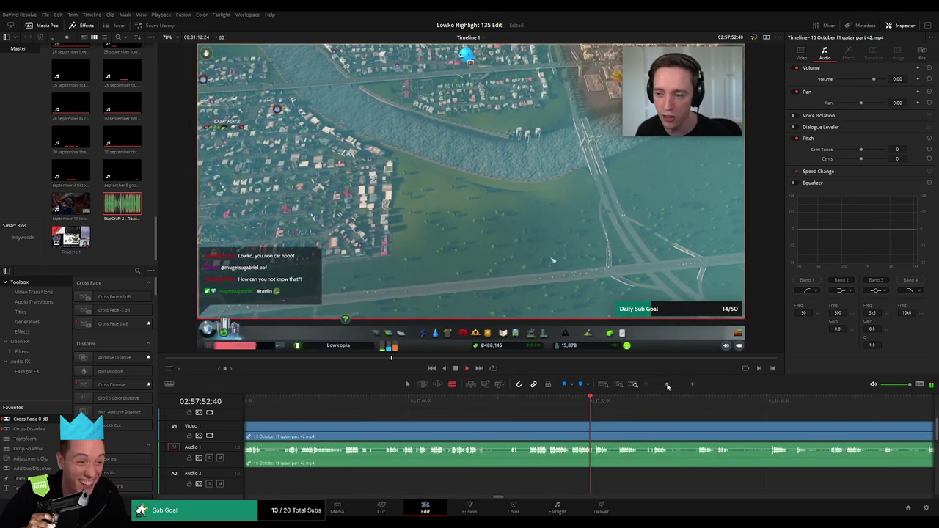
click(602, 411)
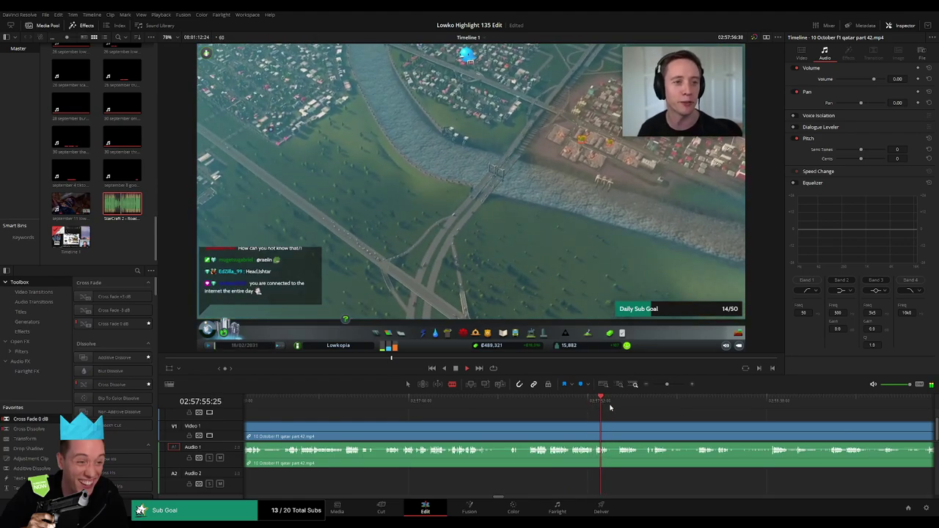
click(622, 403)
click(458, 404)
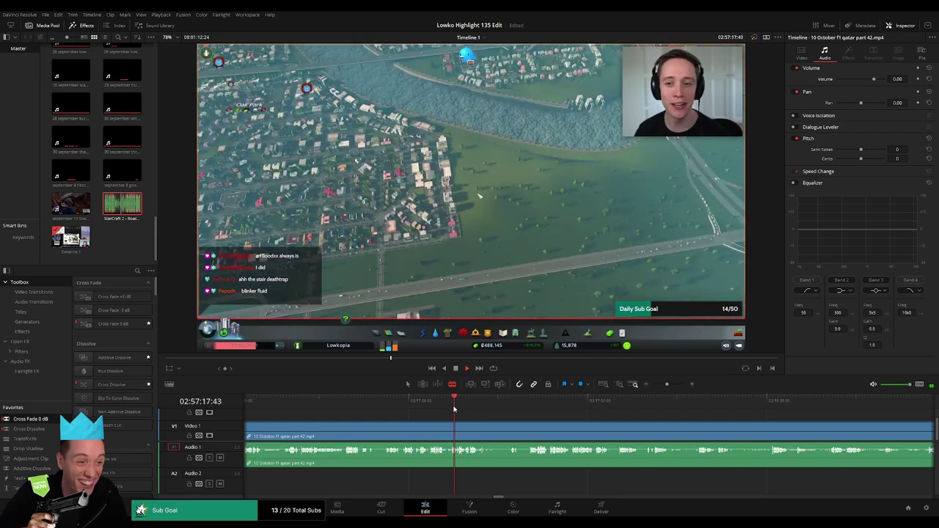
click(389, 405)
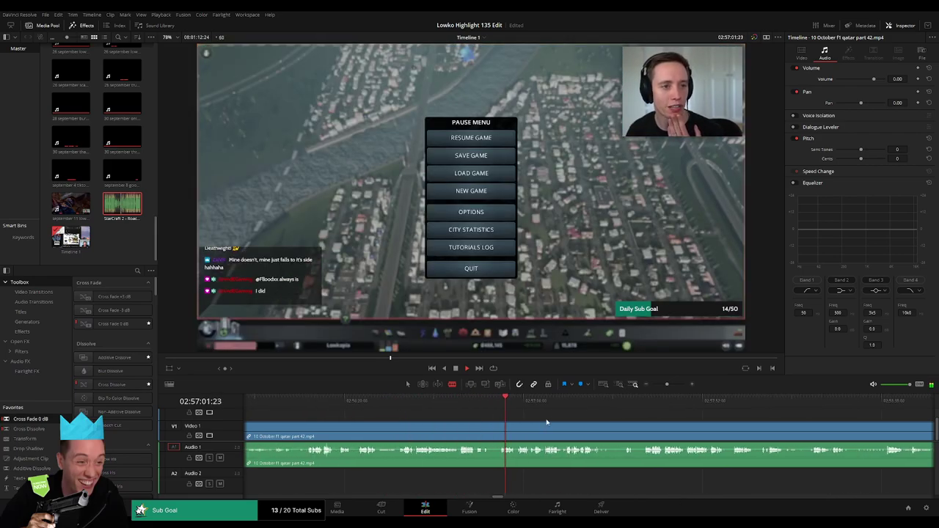
Step: Delete the remainder of the 10 October f1 qatar part 42 clip after the last cut and close the gap
drag(666, 386, 657, 385)
click(637, 403)
click(669, 434)
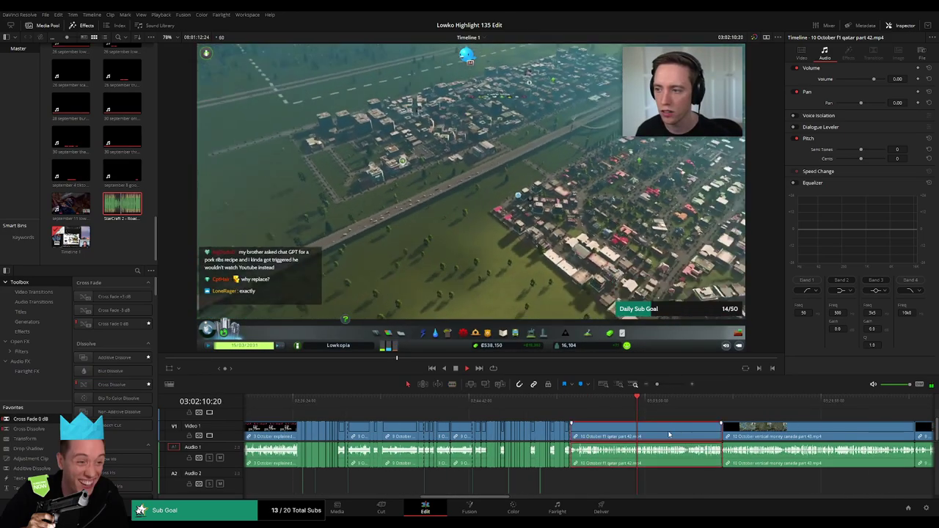
key(Delete)
Step: Skim the 10 October vertical money canada part 43 clip, delete it entirely, and close the gap
click(579, 407)
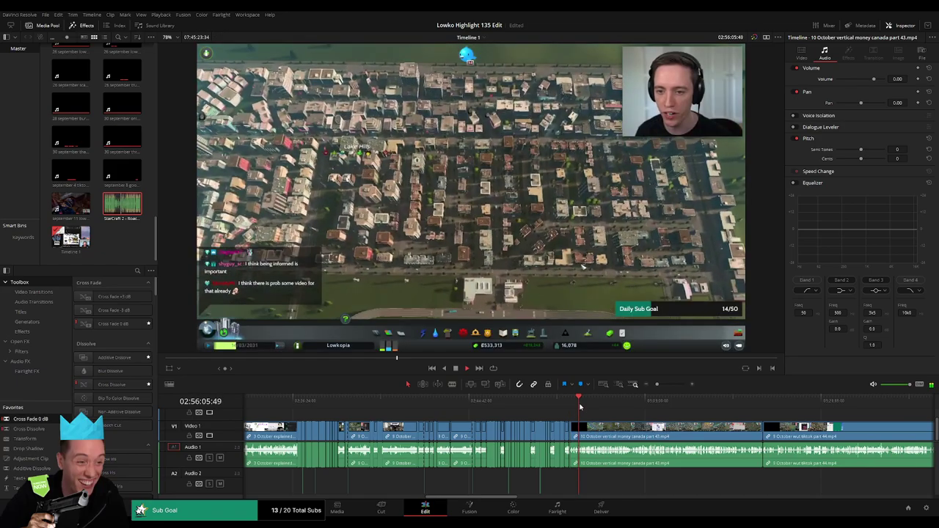
click(589, 407)
click(592, 406)
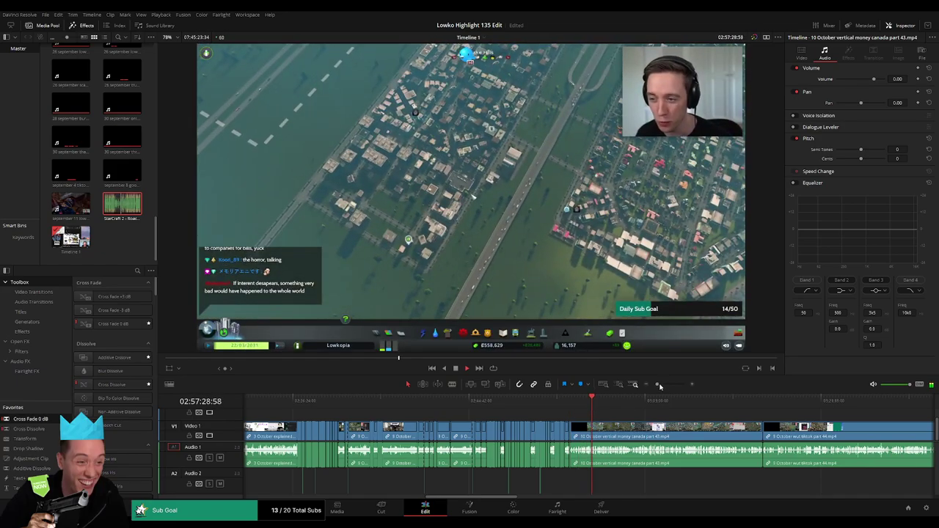
mouse_move(658, 385)
mouse_down()
mouse_move(683, 387)
mouse_move(640, 387)
mouse_up()
drag(590, 406, 612, 403)
mouse_move(615, 402)
mouse_down()
mouse_move(634, 402)
mouse_move(591, 403)
mouse_move(606, 402)
mouse_up()
key(space)
click(614, 429)
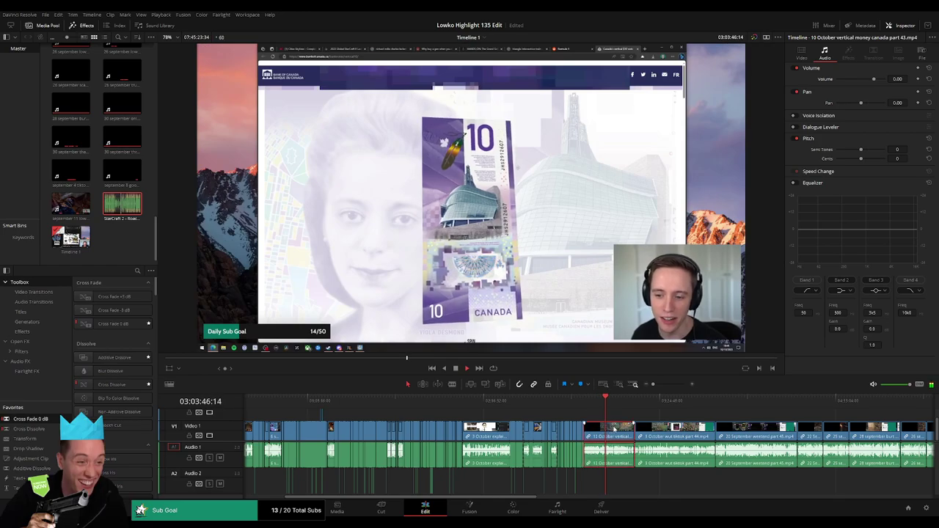
key(Delete)
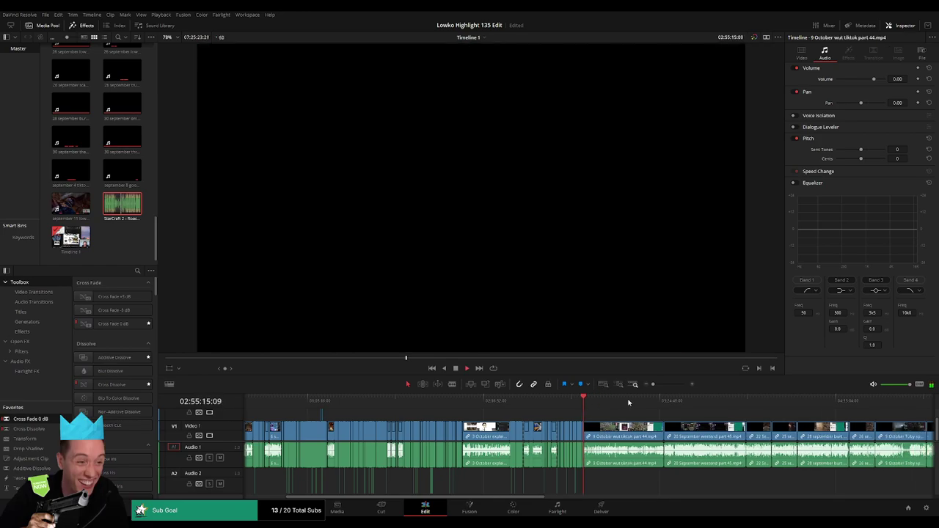
Step: Split the 9 October wut tiktok part 44 clip at about 03:02:53, delete everything before the cut, and close the gap
drag(653, 384, 738, 402)
click(677, 403)
drag(771, 433, 570, 430)
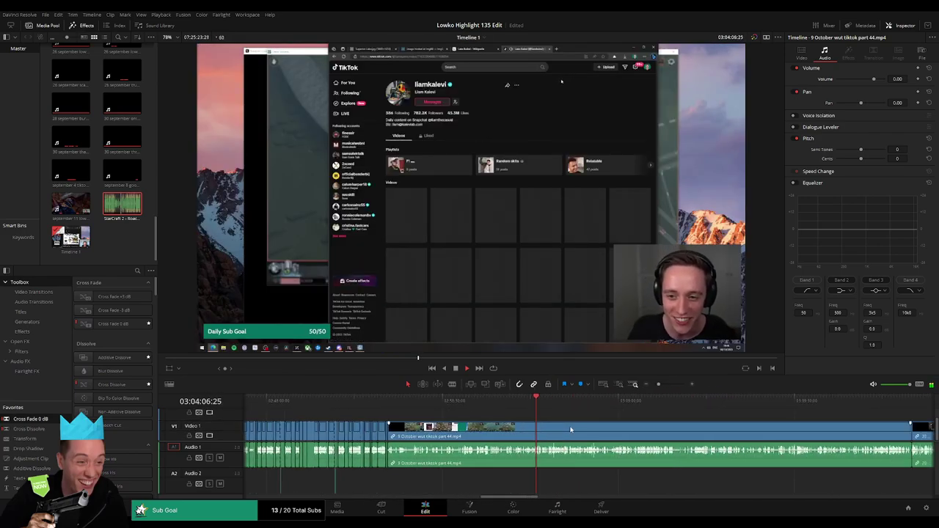
click(665, 384)
click(460, 400)
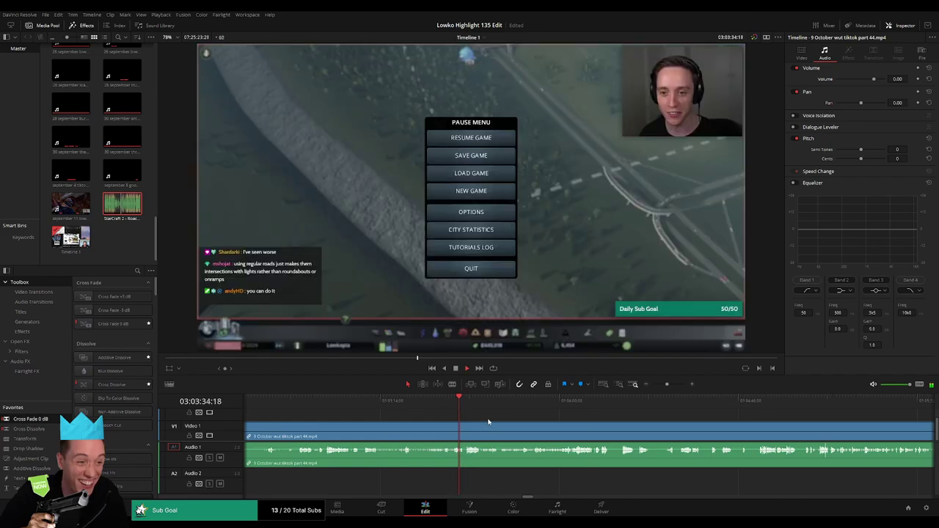
click(399, 409)
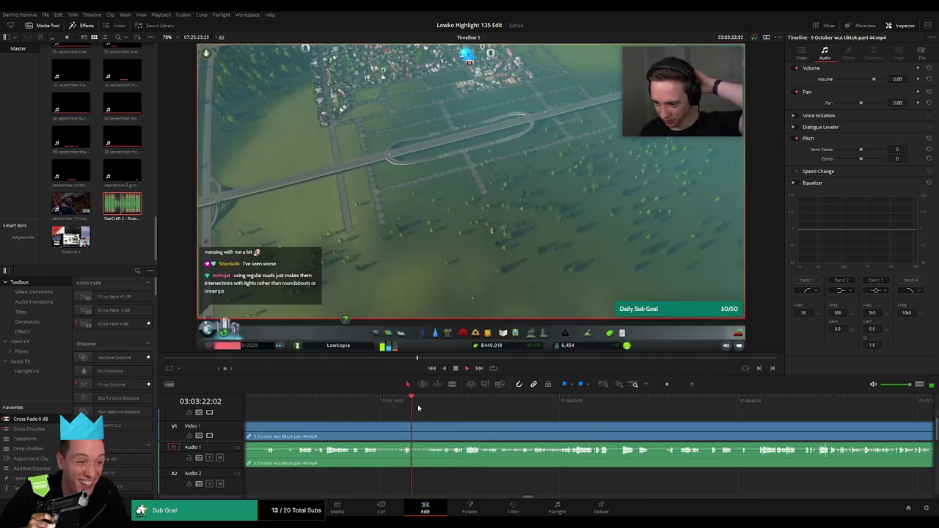
click(322, 408)
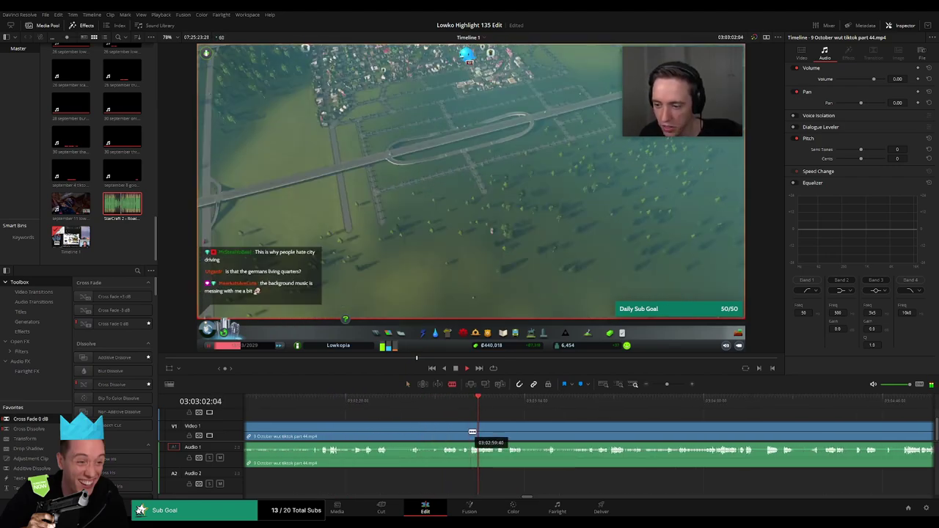
click(443, 405)
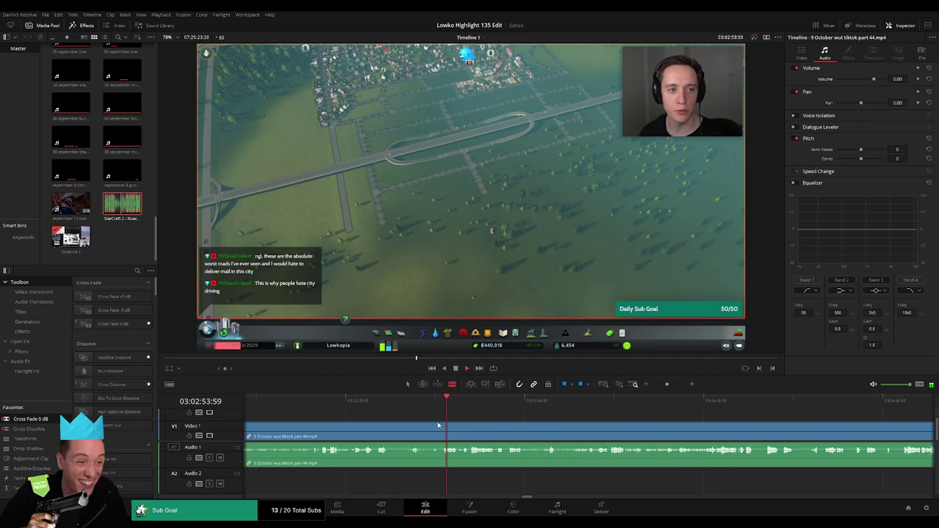
click(427, 430)
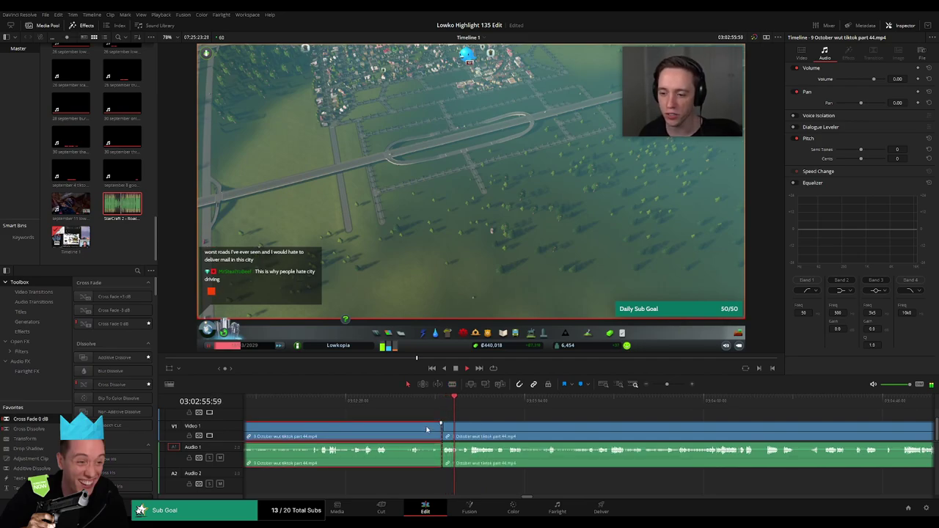
key(Delete)
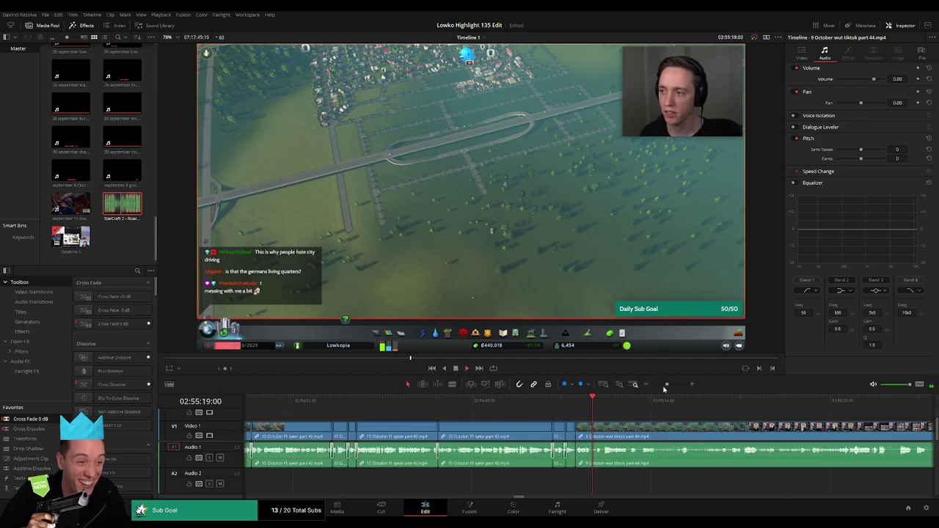
Step: Cut out the part 44 section from about 02:55:28 to 02:55:58, close the gap, and cross-fade the audio join
drag(666, 384, 670, 387)
drag(688, 436, 517, 427)
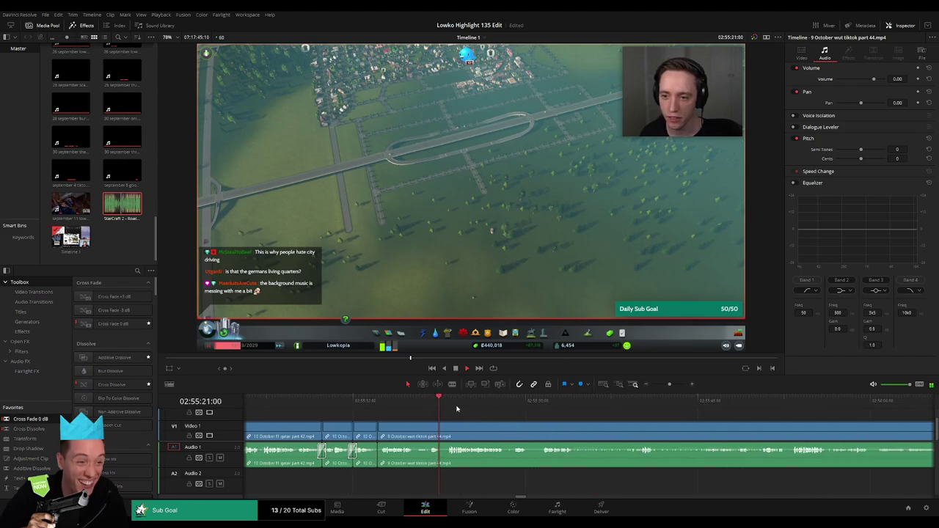
scroll(534, 420, right, 1)
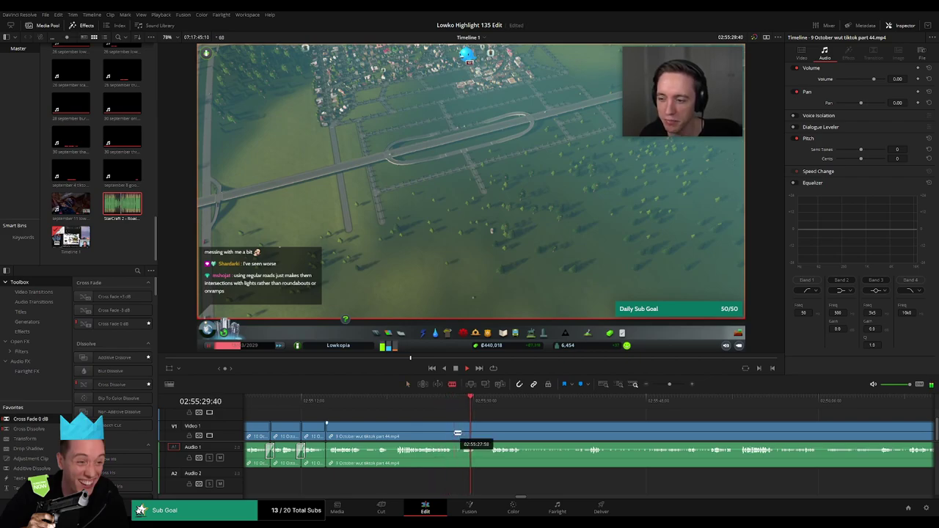
click(456, 433)
click(492, 402)
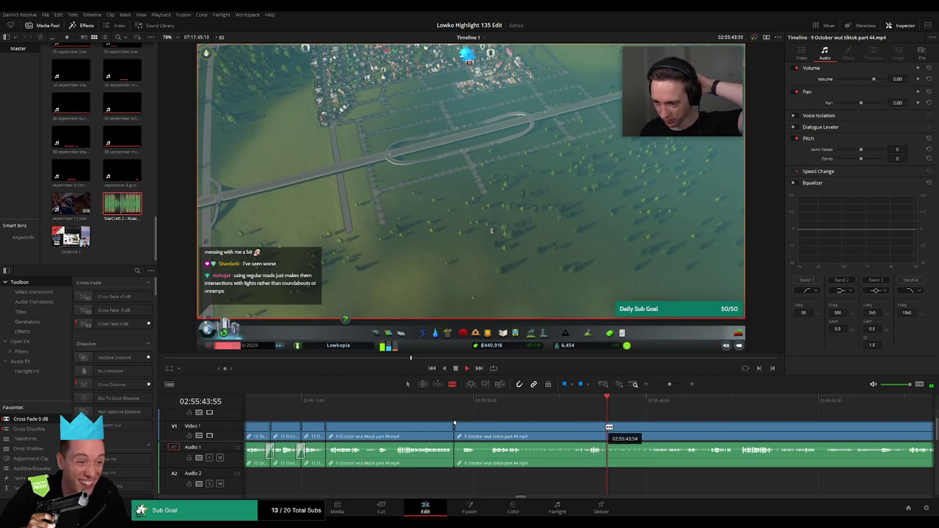
click(630, 403)
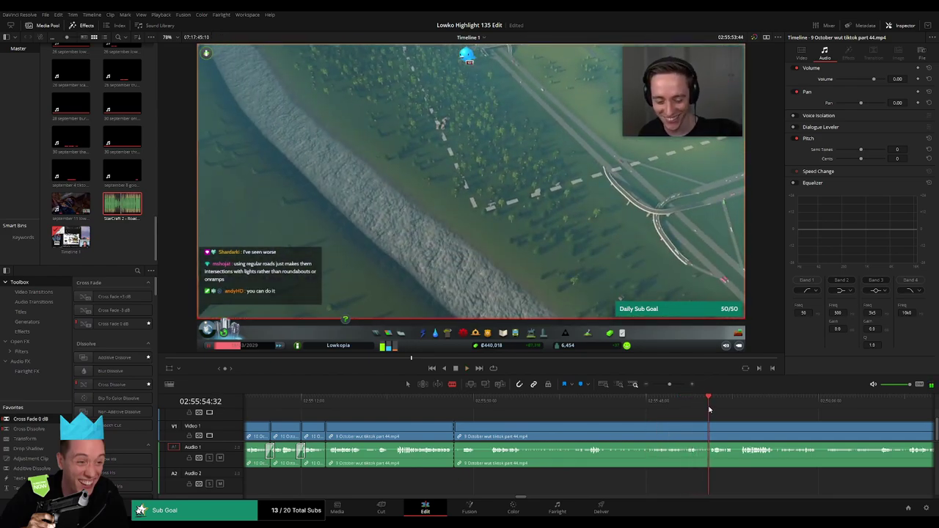
click(744, 410)
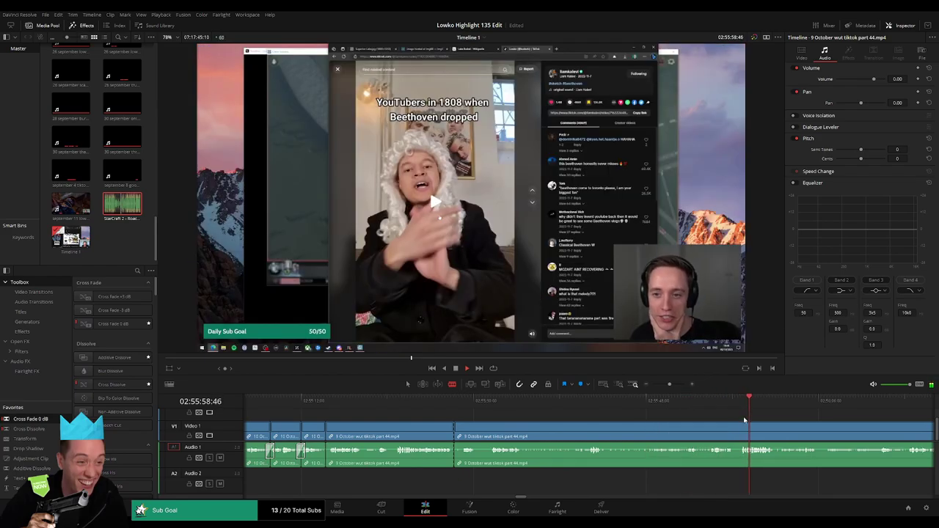
click(740, 432)
key(a)
click(707, 435)
key(Delete)
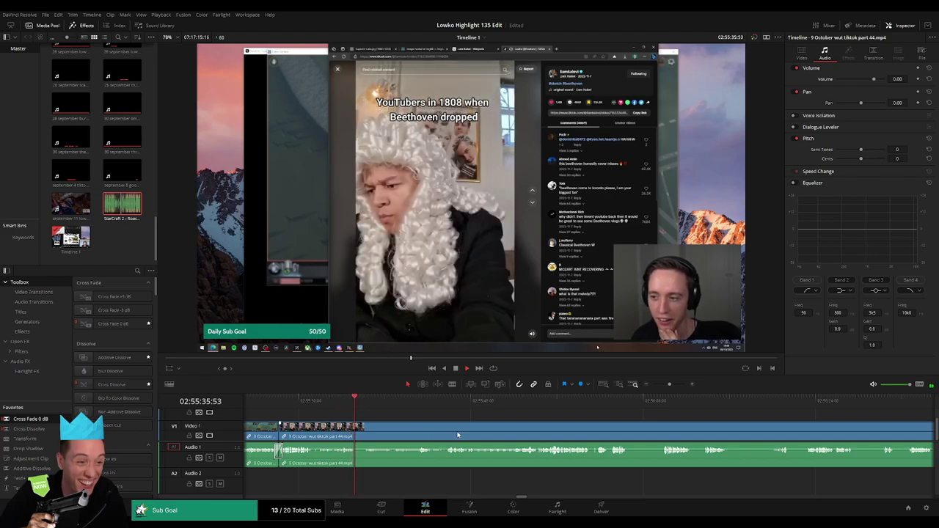
Step: Play through the Beethoven TikTok, then cut out the profile browsing from about 02:56:00 to 02:56:12 and close the gap
drag(456, 434, 431, 435)
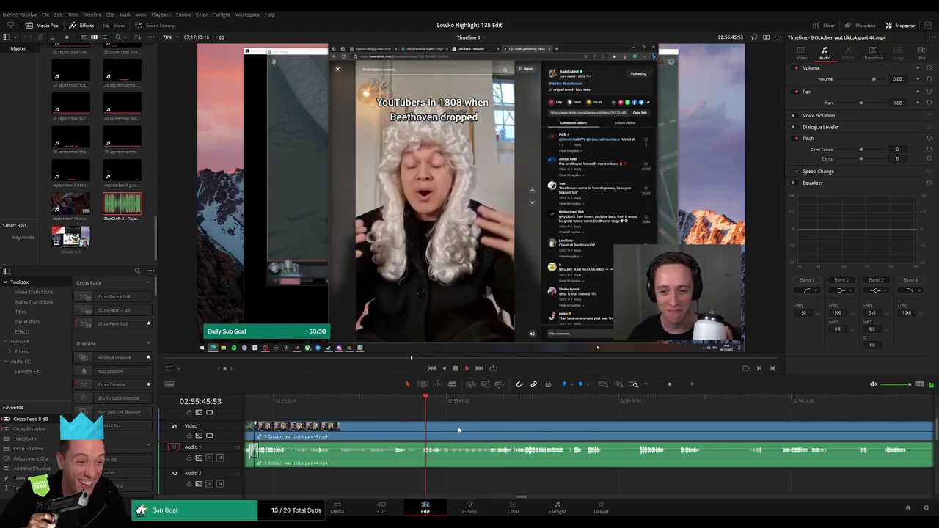
drag(504, 430, 465, 429)
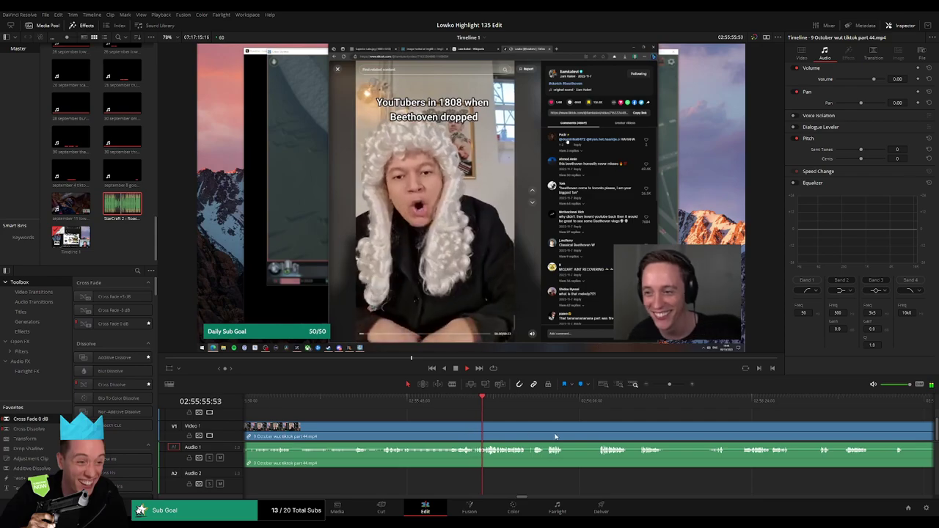
drag(555, 436, 468, 431)
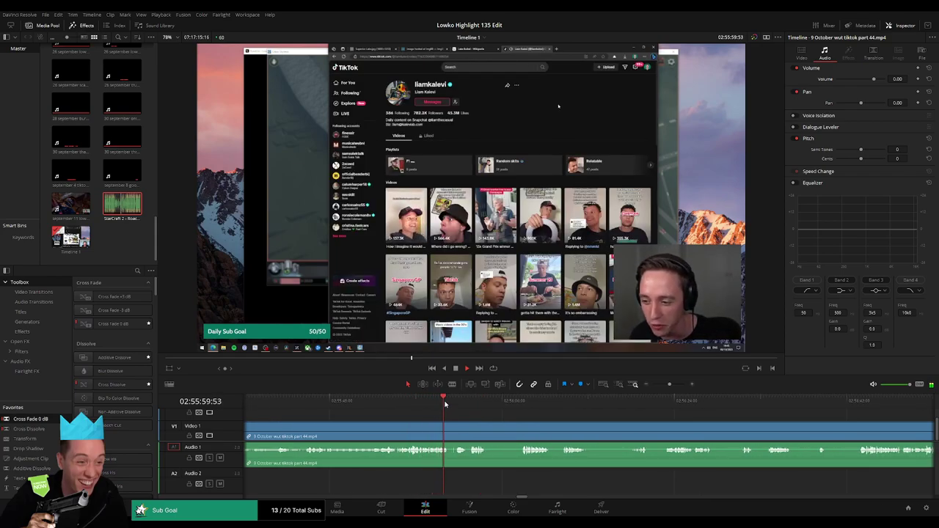
key(b)
click(449, 432)
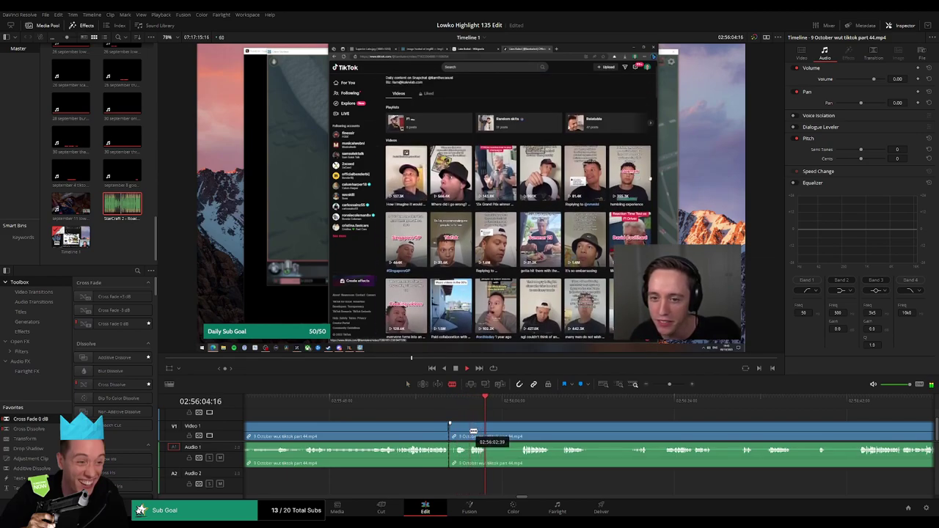
click(522, 402)
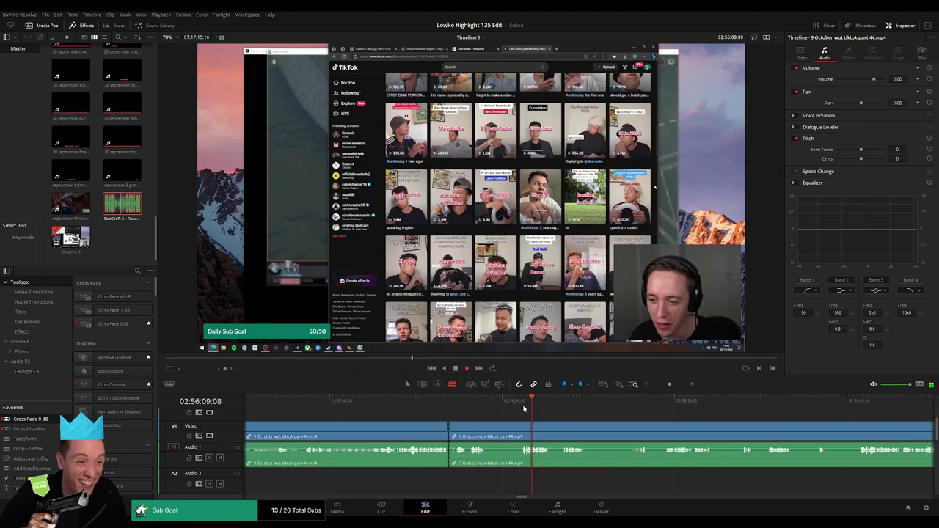
click(560, 405)
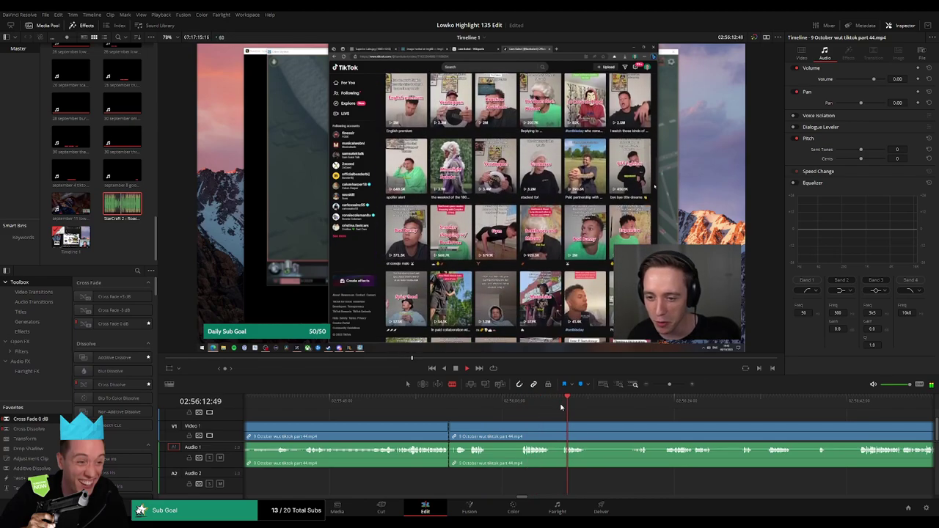
click(565, 428)
key(a)
click(543, 430)
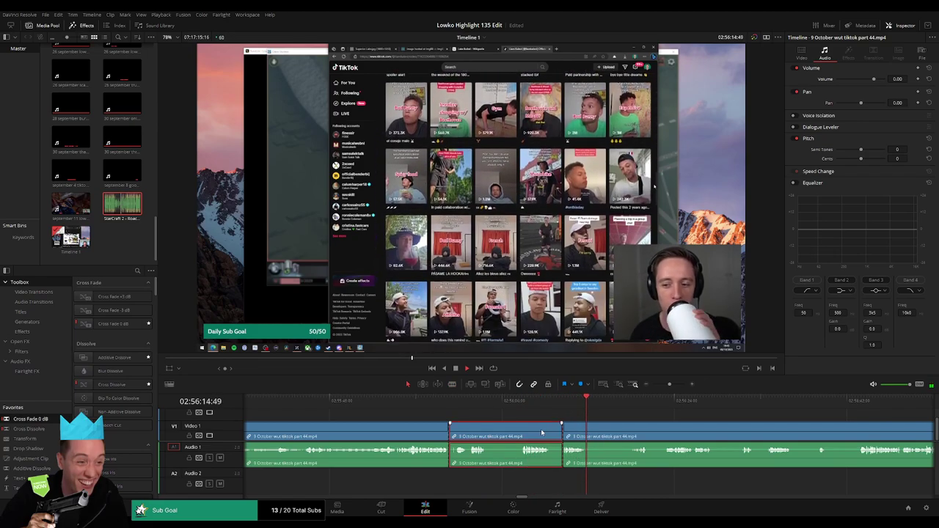
key(Delete)
Step: Cut out the short profile-scrolling stretch of part 44 from about 02:56:09 to 02:56:11 and close the gap
click(519, 403)
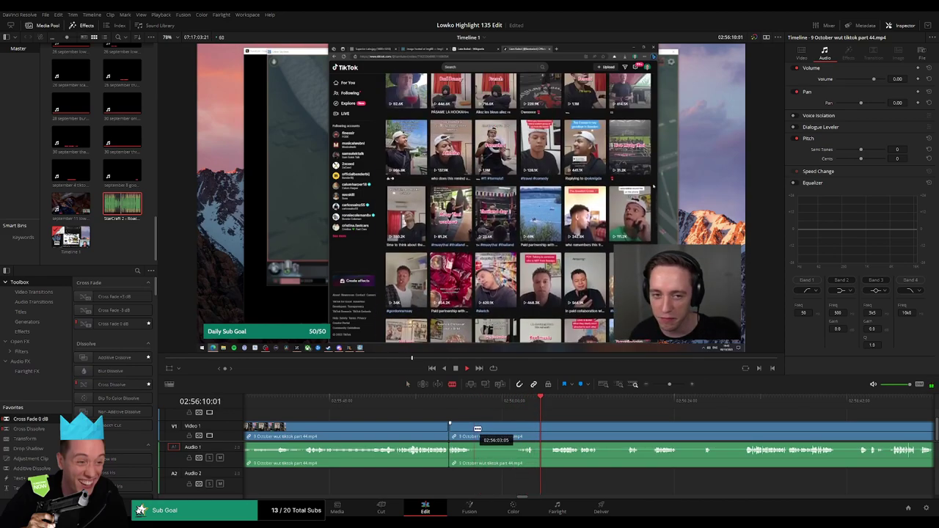
click(536, 433)
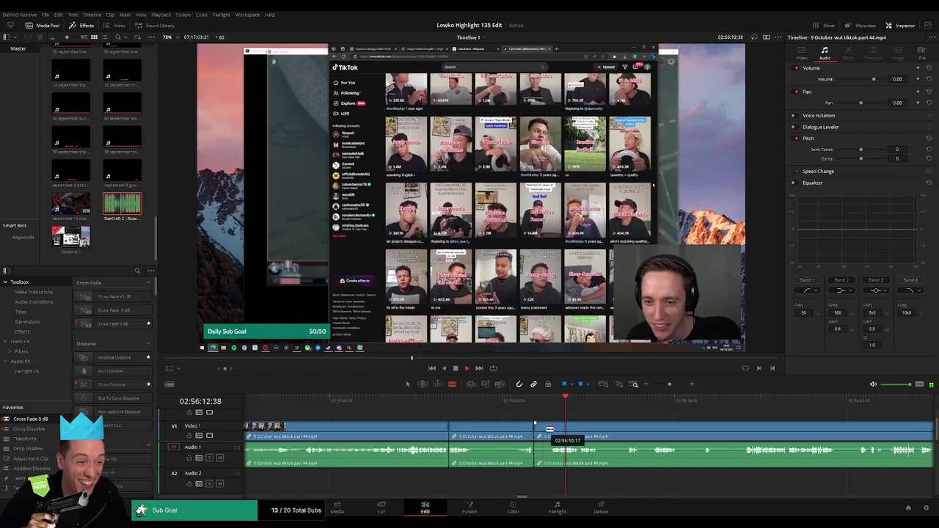
click(553, 431)
key(a)
click(542, 435)
key(Delete)
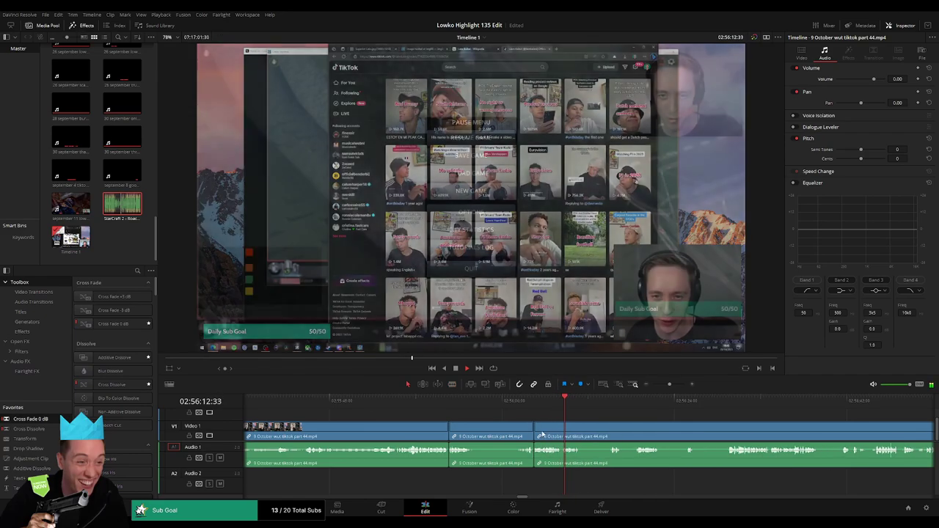
Step: Cut out the game pause-menu section of part 44 from about 02:56:14 to 02:56:29 and close the gap
scroll(507, 429, right, 5)
key(b)
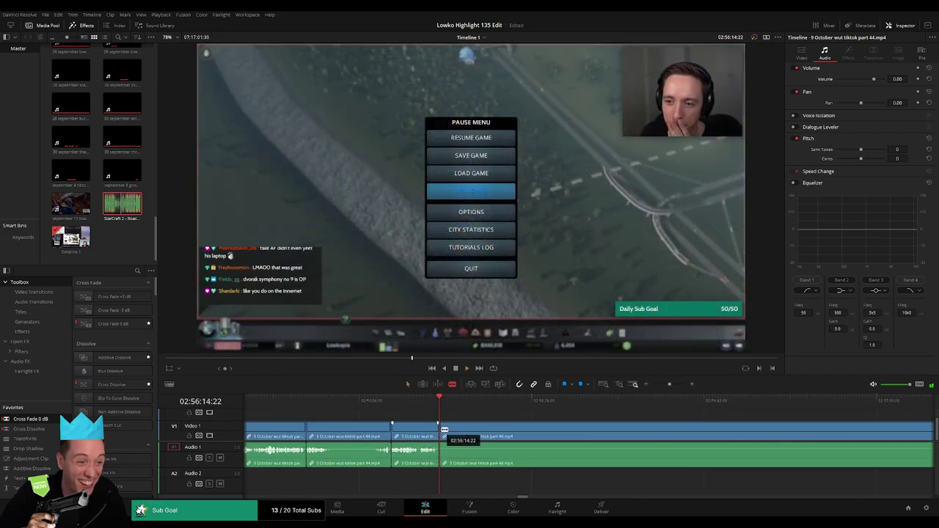
click(439, 434)
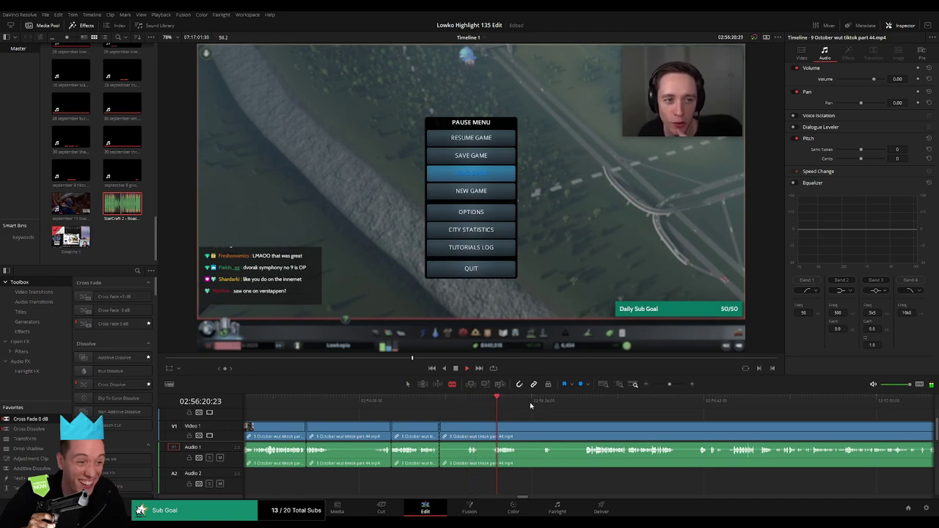
click(635, 406)
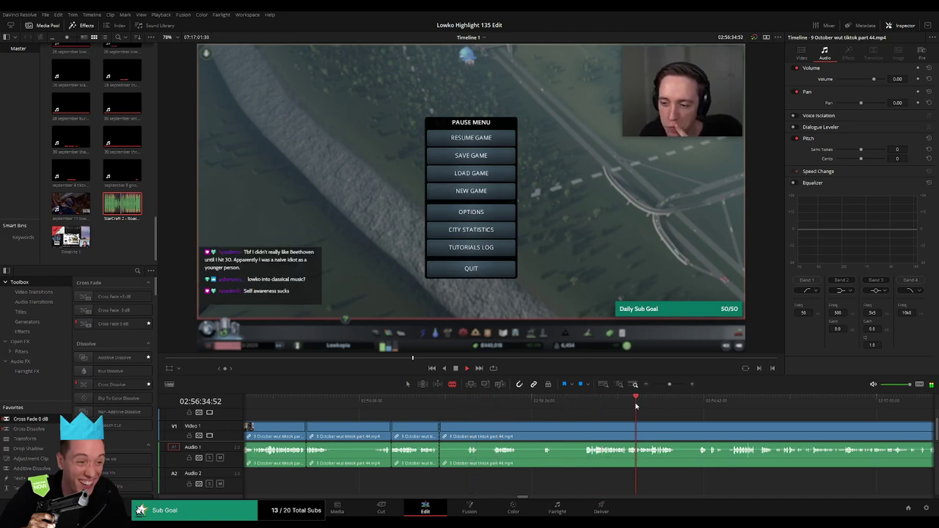
click(584, 428)
key(a)
click(565, 431)
key(BackSpace)
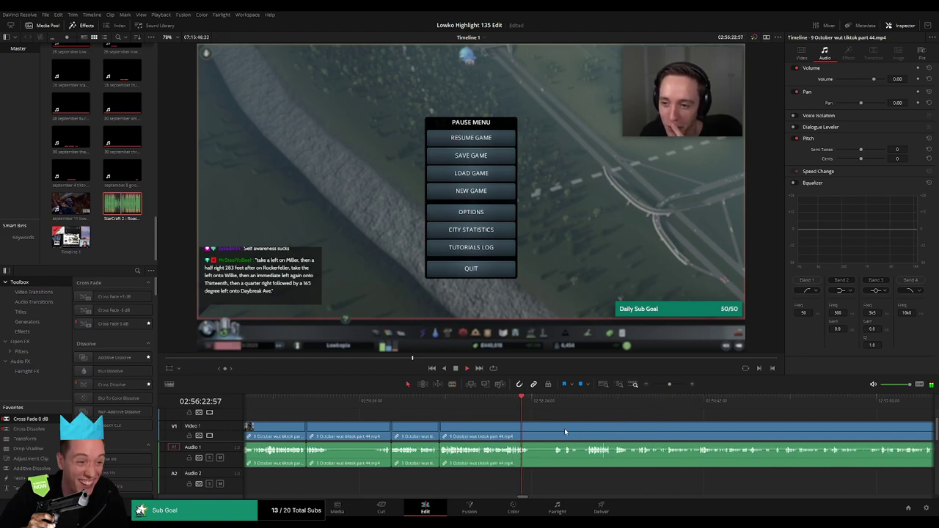
Step: Remove the footage from about 02:56:24 to 02:56:29 before the podcast TikTok plays and close the gap
click(532, 433)
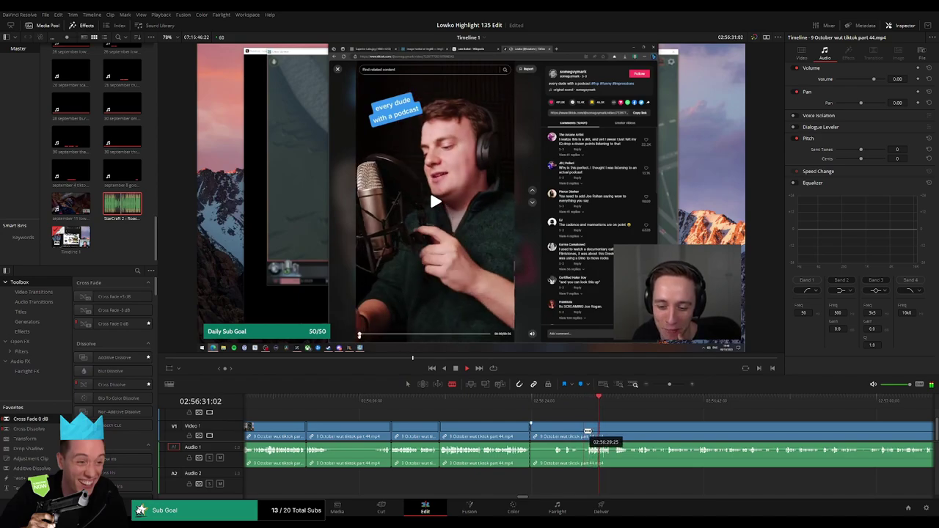
click(587, 433)
key(a)
click(575, 435)
key(BackSpace)
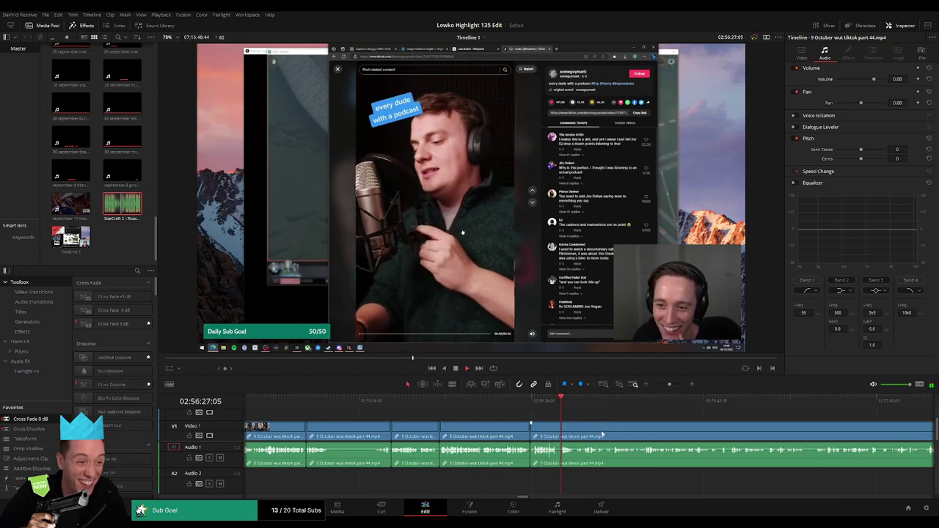
Step: Play through the podcast TikTok reaction after the last cut to check it for pauses or unwanted footage
drag(616, 433, 467, 425)
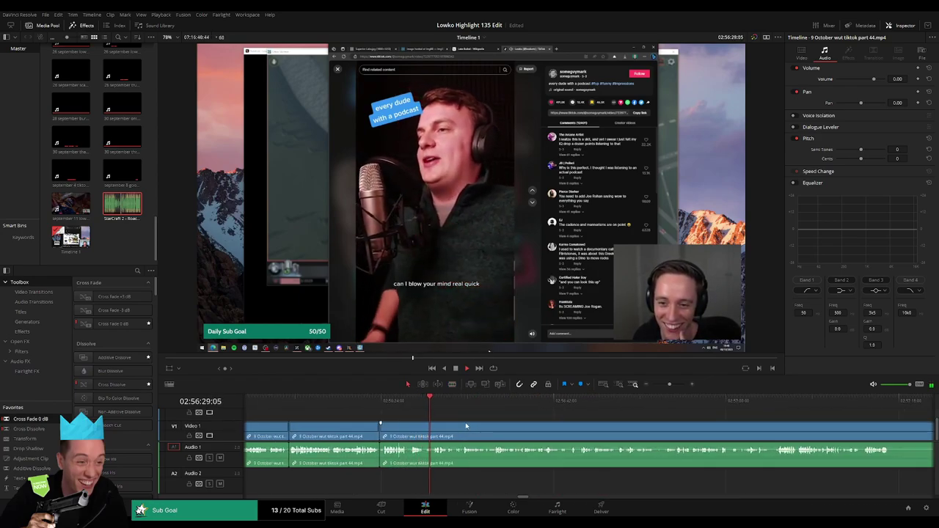
scroll(466, 423, right, 1)
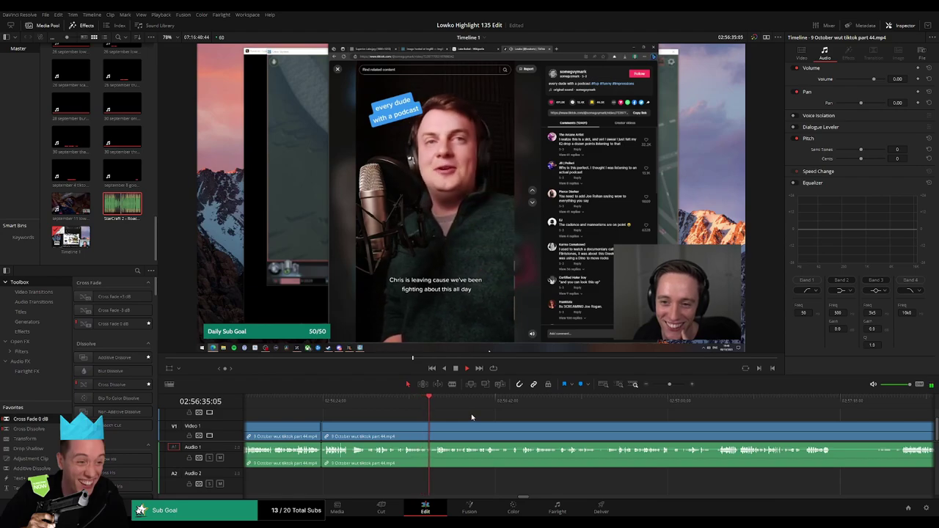
scroll(522, 431, right, 1)
scroll(518, 431, right, 5)
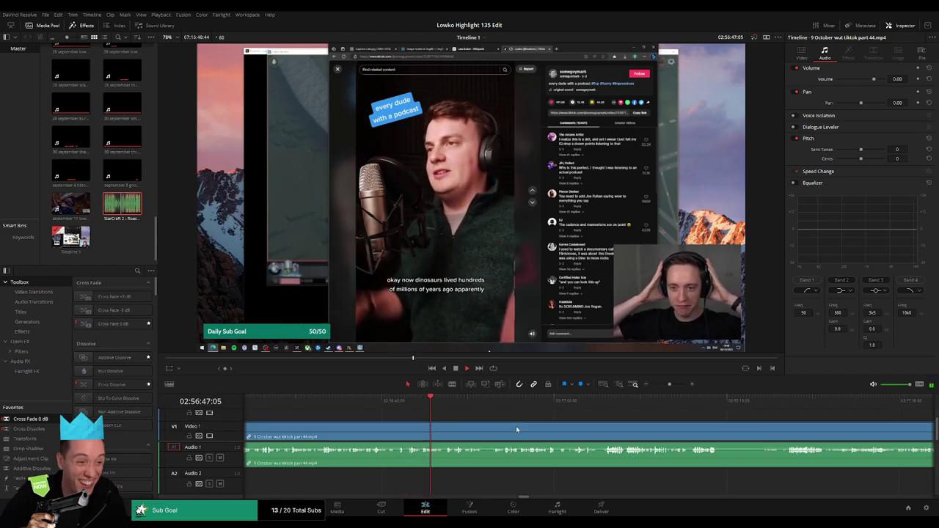
scroll(516, 426, right, 3)
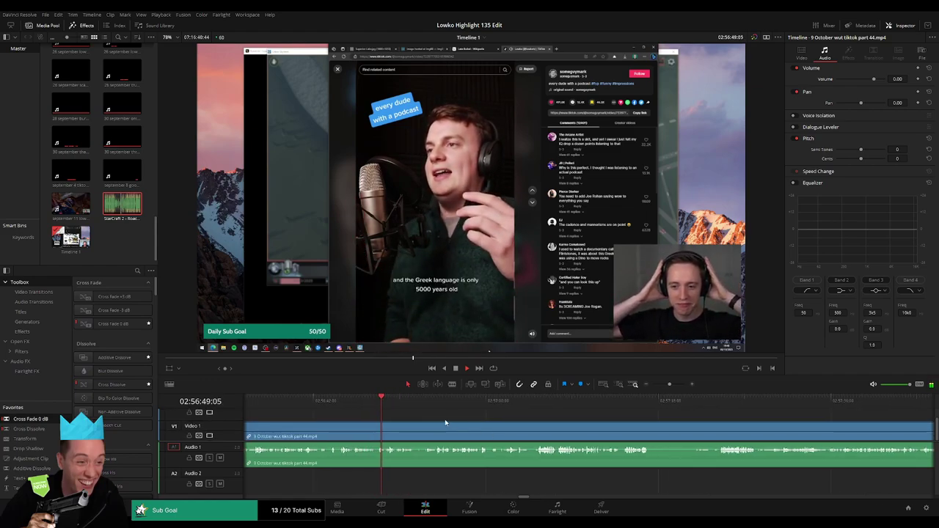
scroll(440, 418, right, 3)
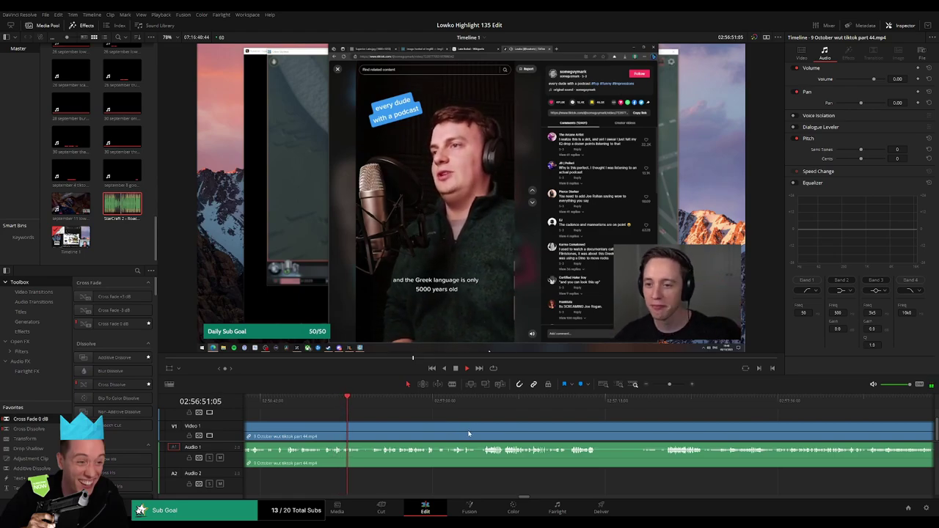
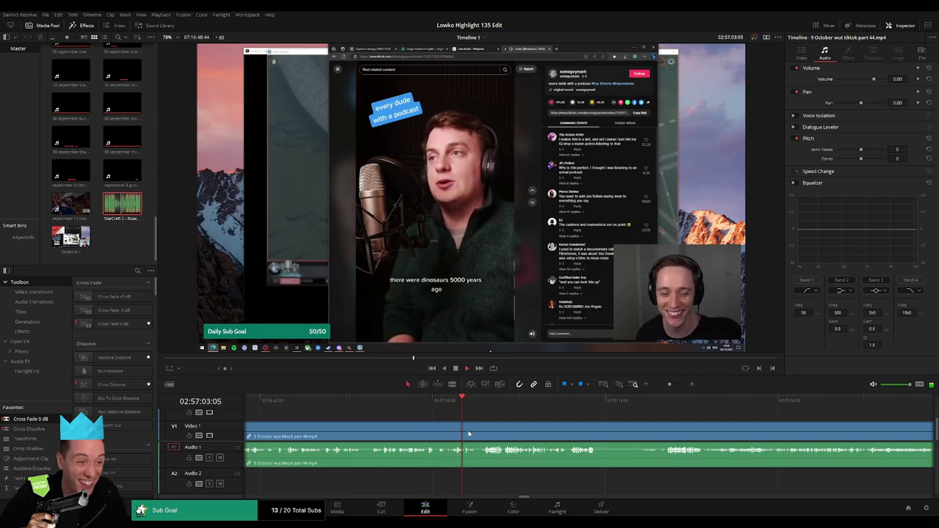
Step: Isolate the short moment of part 44 from about 02:57:10:50 to 02:57:11:09 with a split at each end
drag(542, 432, 465, 427)
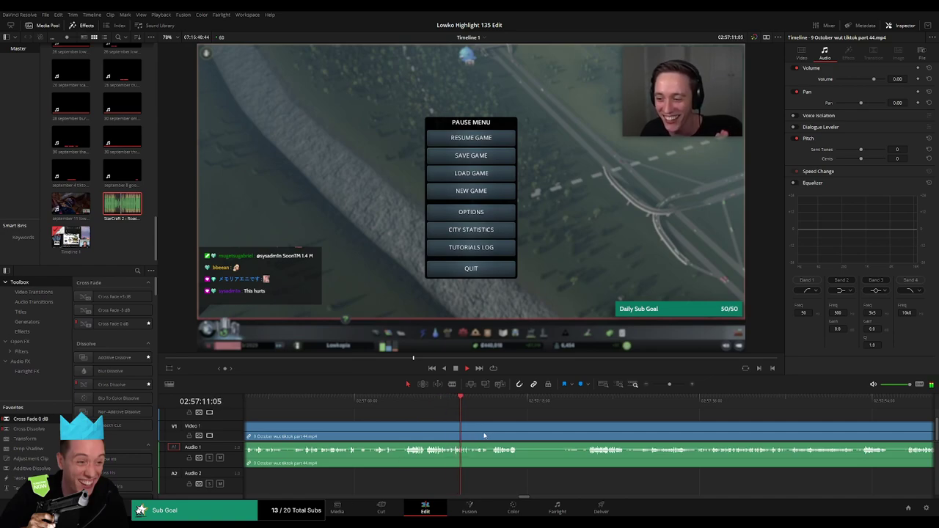
scroll(407, 423, right, 2)
click(361, 401)
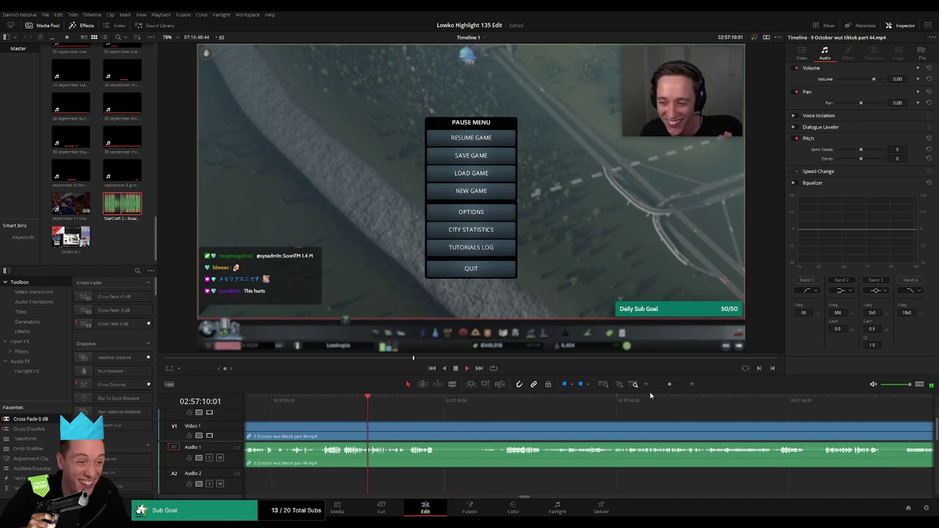
drag(669, 385, 677, 388)
click(570, 402)
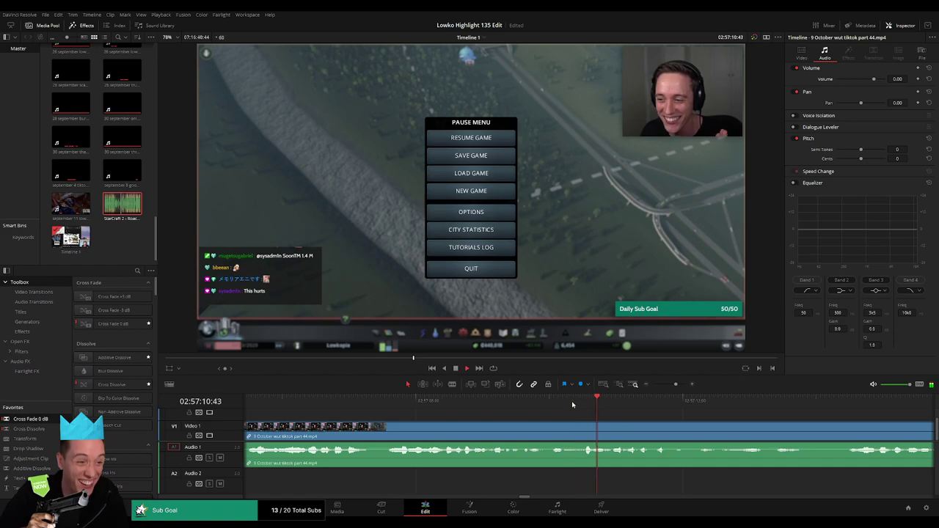
key(space)
key(b)
click(605, 430)
key(space)
click(627, 435)
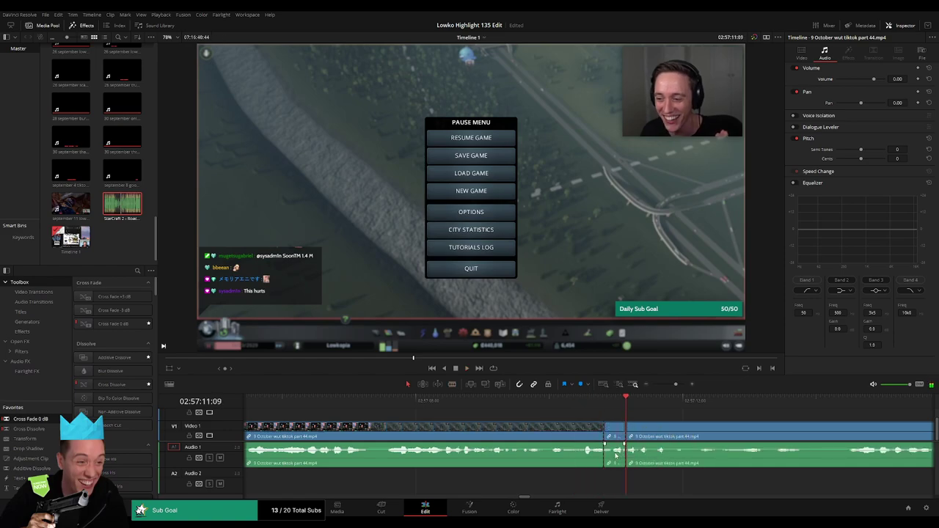
Step: Silence the segment ending at 02:57:11:09, cover it with the StarCraft 2 Roach Quotes sound at volume -23, and check the playback
drag(134, 208, 622, 487)
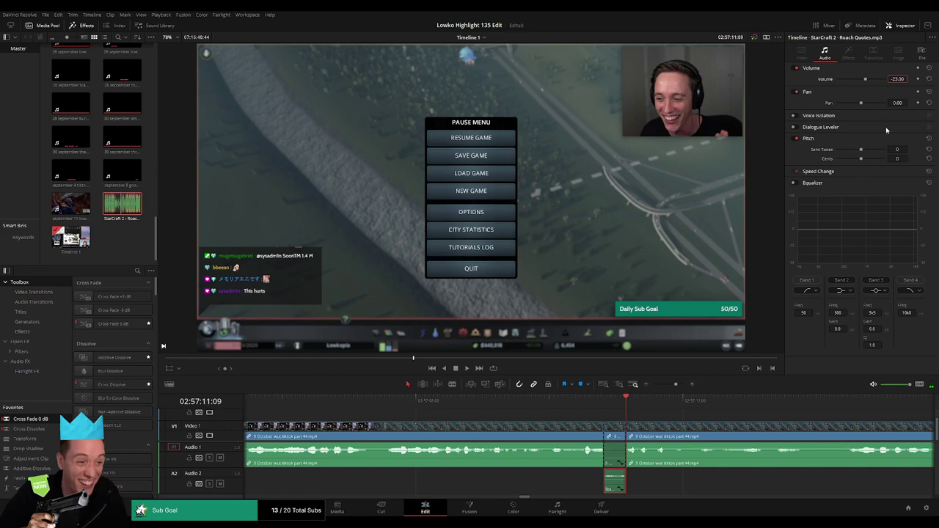
click(594, 403)
key(space)
drag(674, 385, 670, 386)
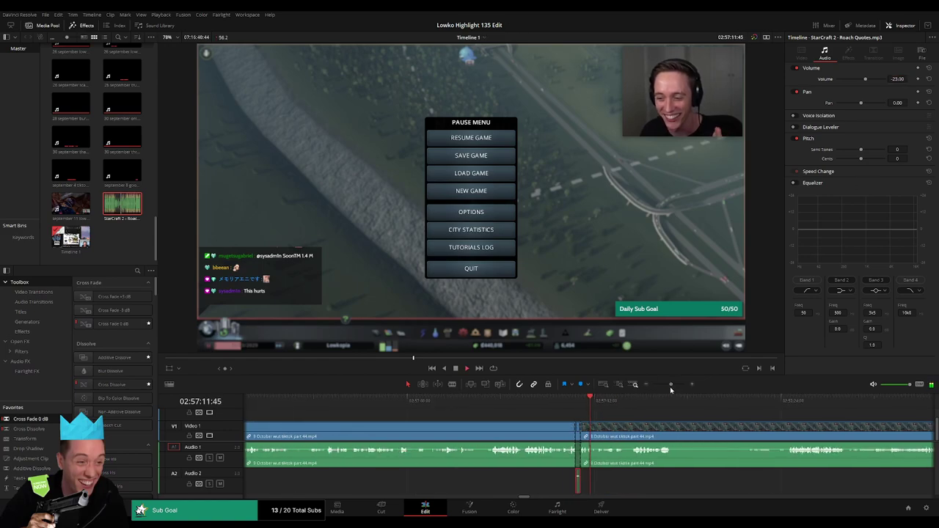
Step: Cut out the quiet stretch of part 44 from about 02:57:17 to 02:57:24, close the gap and cross-fade the audio join
click(636, 418)
drag(640, 418, 482, 417)
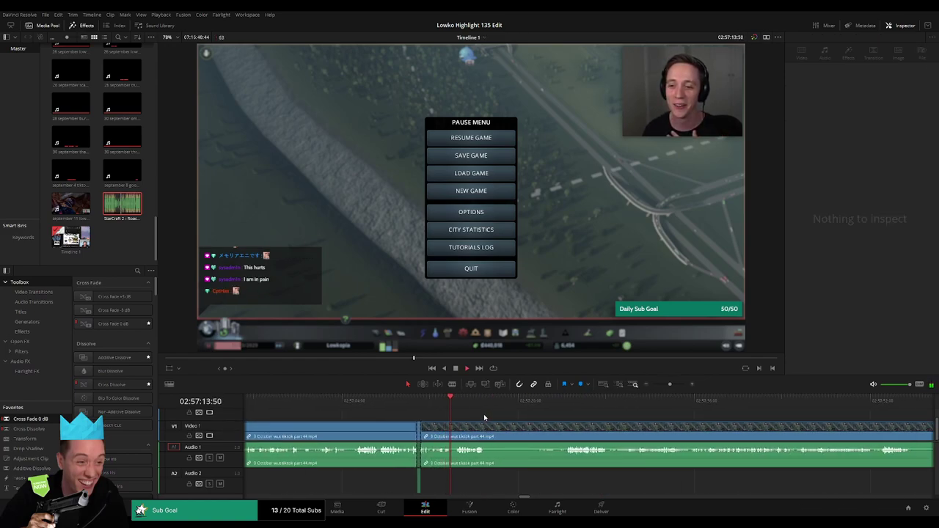
scroll(473, 419, right, 2)
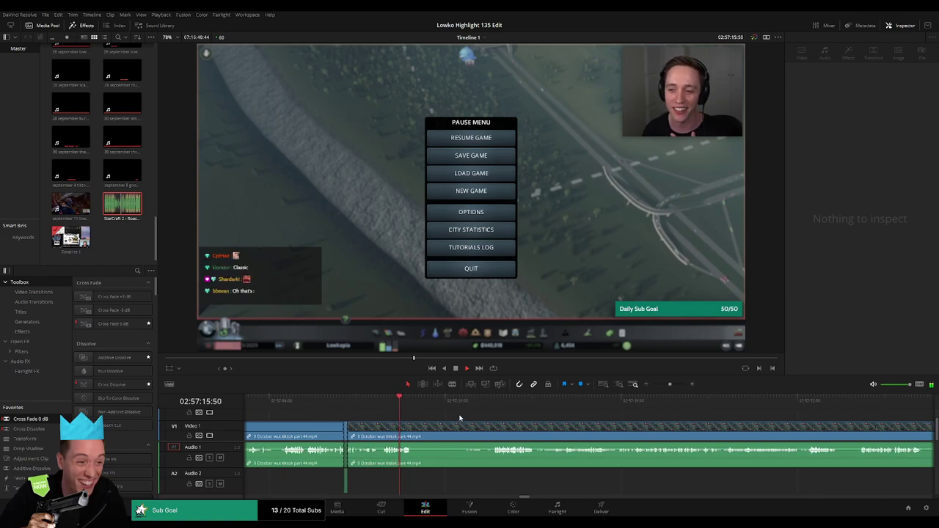
click(491, 406)
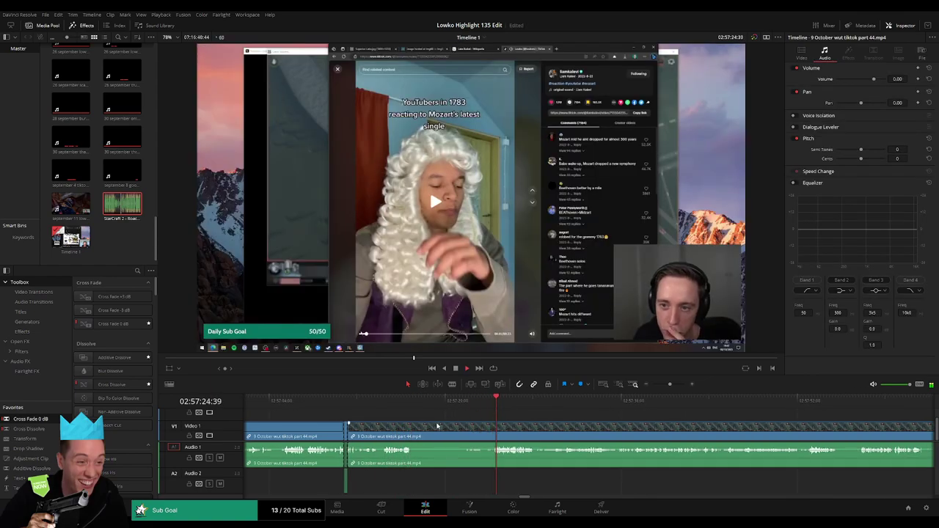
key(b)
click(413, 431)
click(495, 431)
key(a)
click(478, 434)
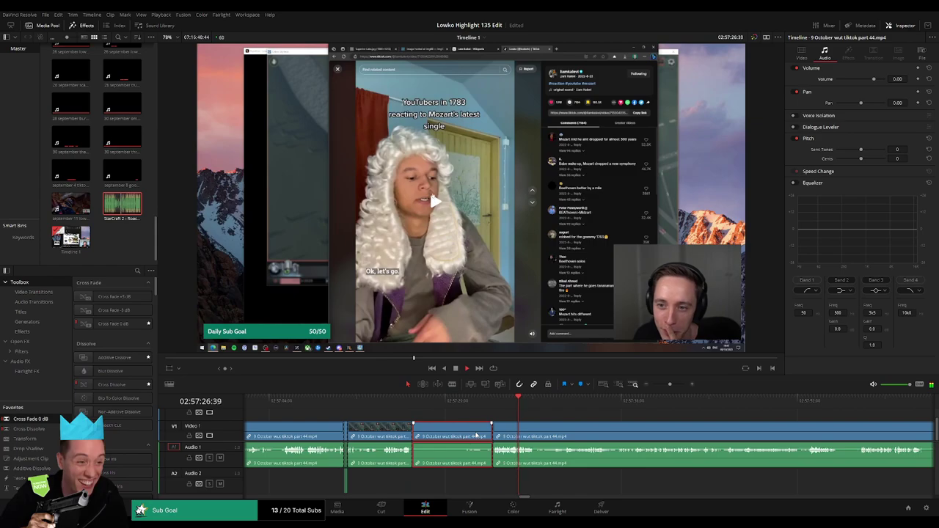
key(Delete)
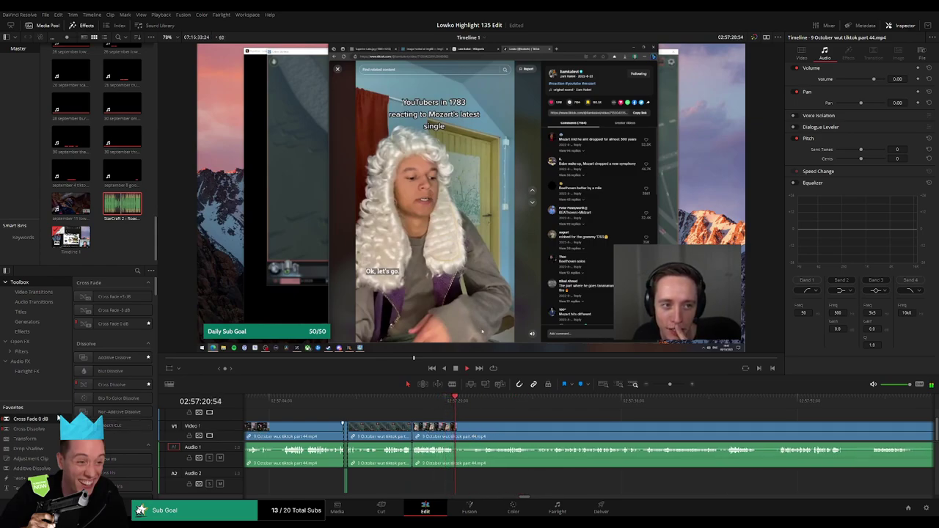
Step: Split part 44 around the swear word in the Mozart TikTok, from about 02:57:30:32 to 02:57:30:55
scroll(423, 428, right, 3)
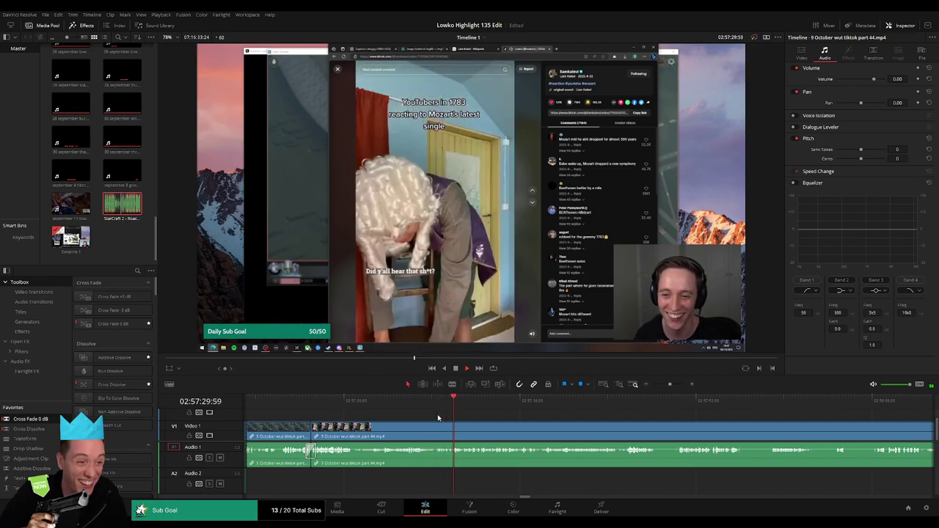
scroll(524, 426, right, 1)
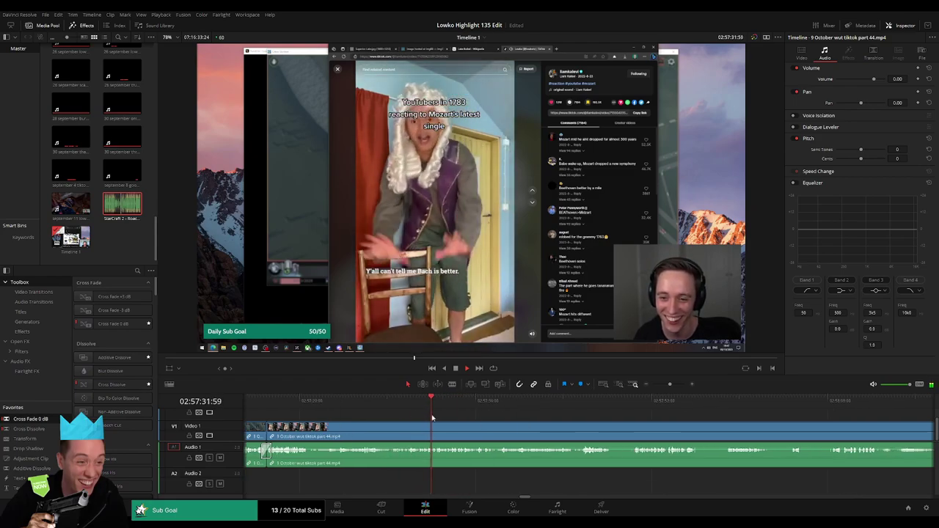
click(410, 400)
key(space)
mouse_move(670, 384)
mouse_down()
mouse_move(684, 384)
mouse_move(676, 385)
mouse_up()
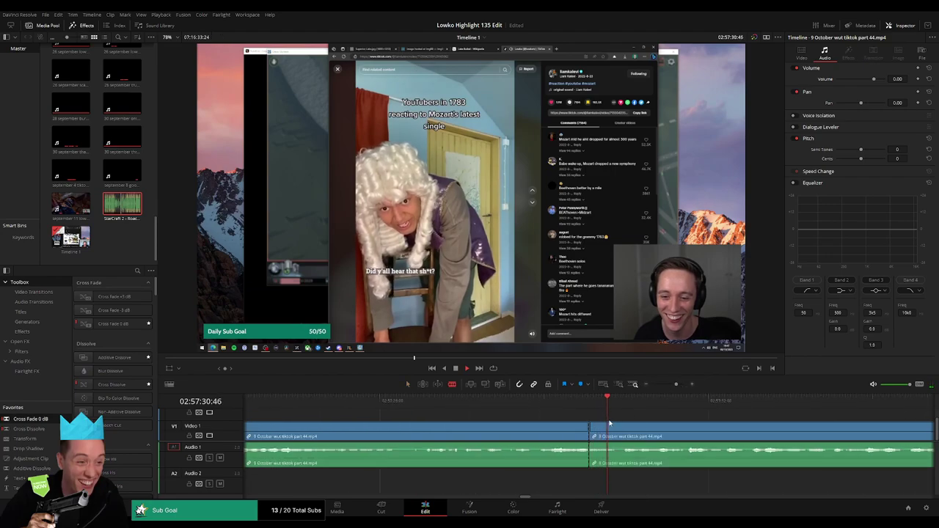
click(619, 433)
Step: Silence the segment ending at 02:57:30:55, cover it with the Roach Quotes sound at volume -23, and check the playback
key(a)
drag(606, 450, 619, 484)
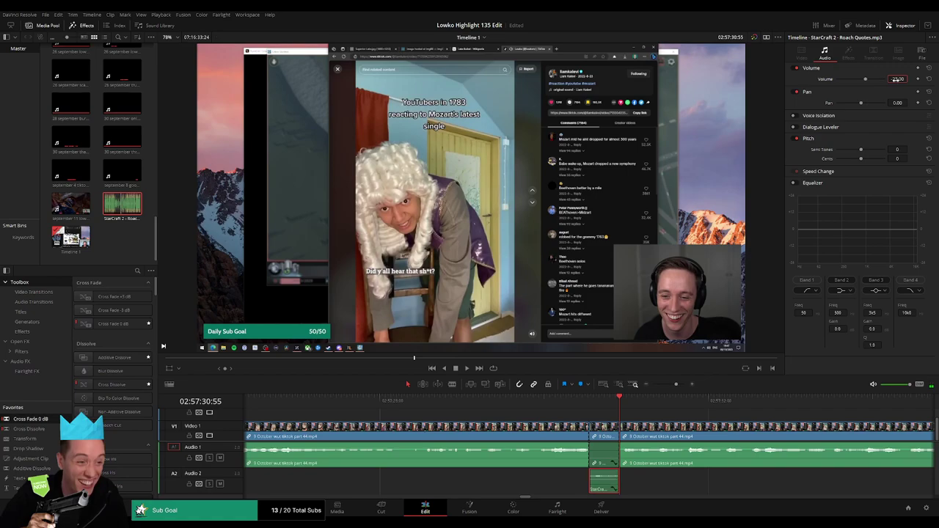
click(546, 402)
key(space)
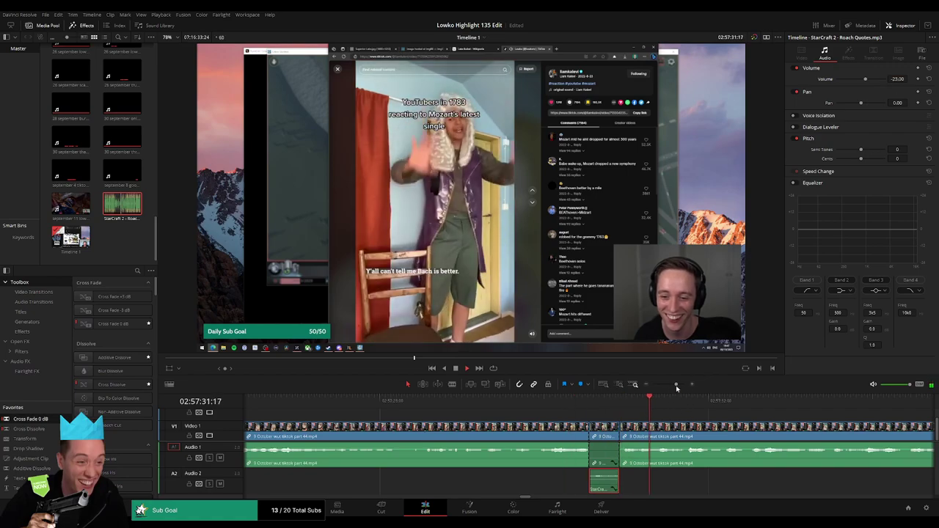
Step: Split part 44 around the swear word in the Händel line, from about 02:57:33:28 to 02:57:33:49
drag(675, 385, 674, 384)
click(680, 415)
drag(739, 417, 449, 432)
mouse_move(406, 404)
mouse_down()
mouse_move(425, 407)
mouse_move(407, 407)
mouse_up()
key(space)
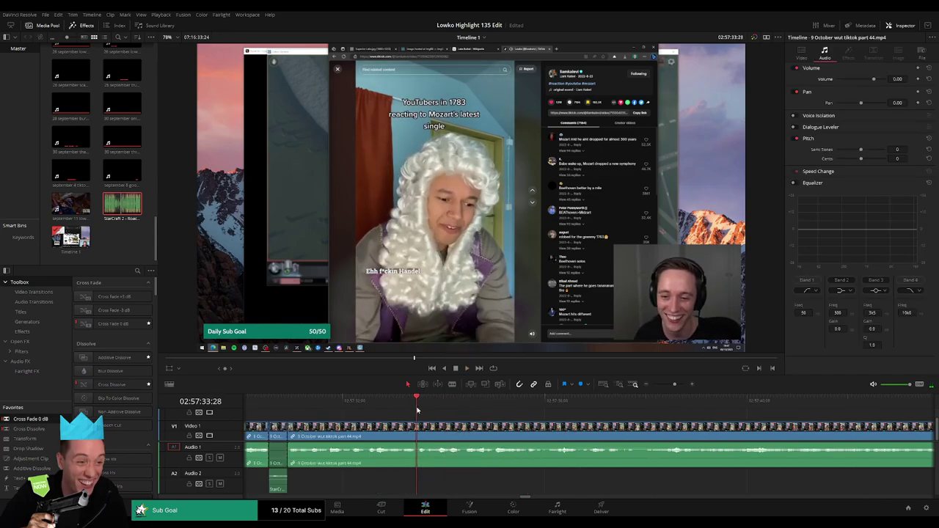
key(b)
click(438, 423)
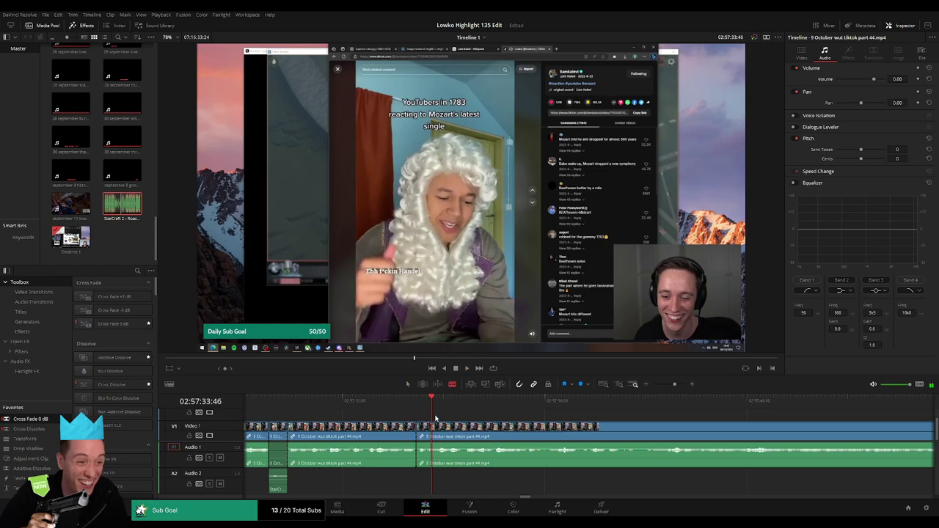
click(434, 426)
Step: Silence the isolated Händel-line segment and cover it with the Roach Quotes sound at volume -23
key(a)
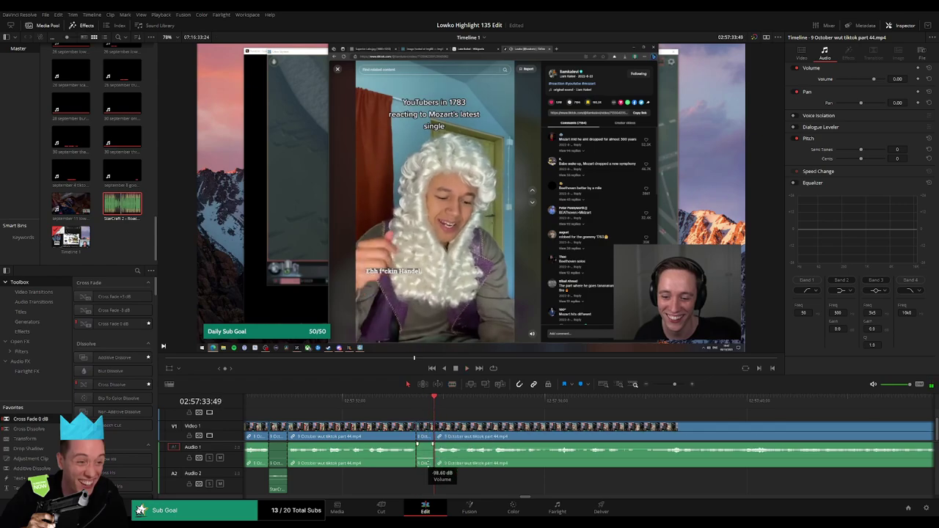
drag(125, 203, 424, 488)
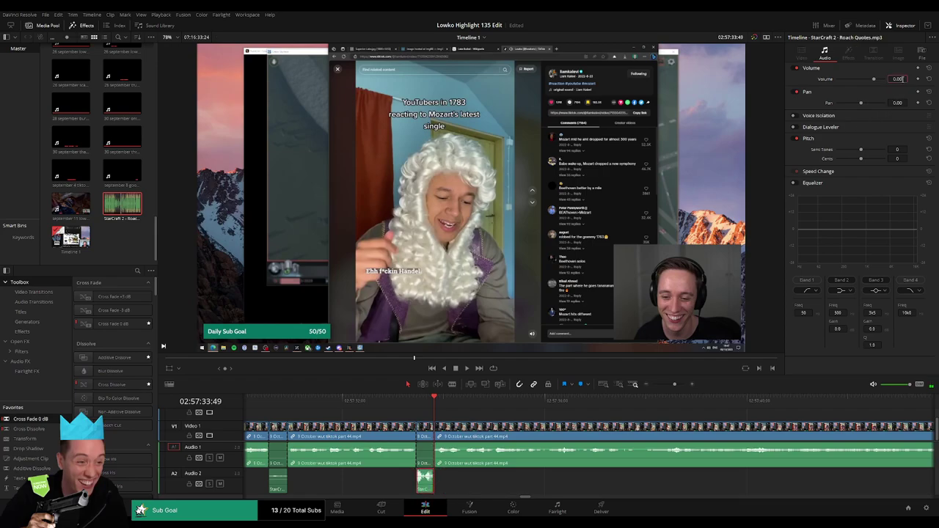
key(space)
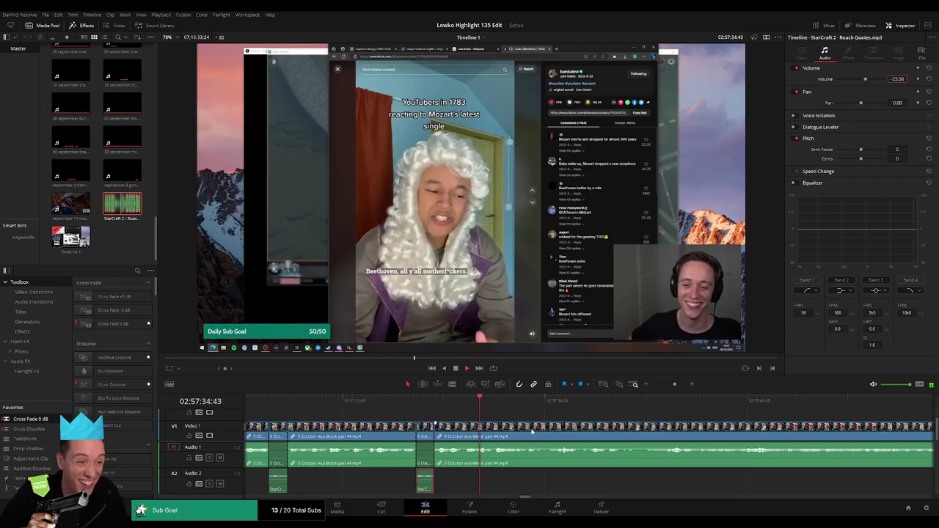
Step: Split part 44 around the swear word after the Beethoven line, from about 02:57:35:41 to 02:57:36:08
click(547, 416)
key(space)
click(499, 402)
key(space)
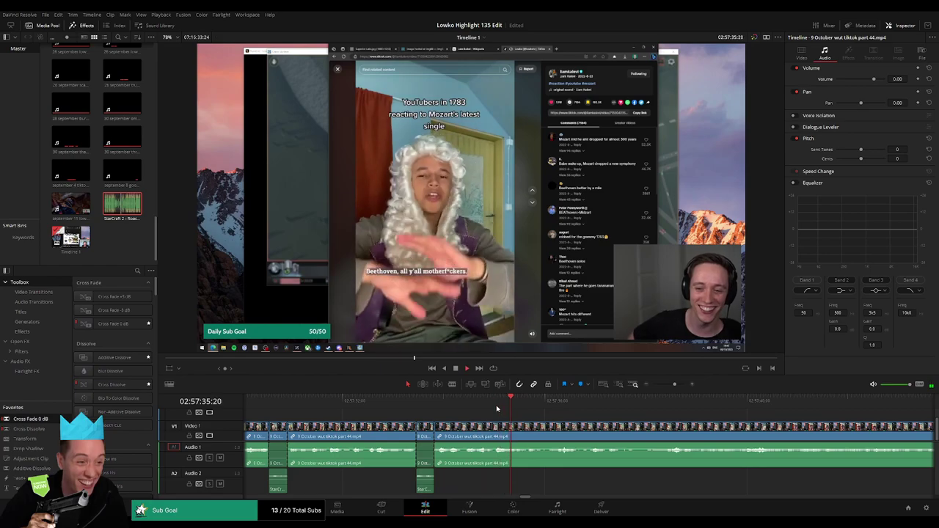
key(space)
key(b)
click(528, 427)
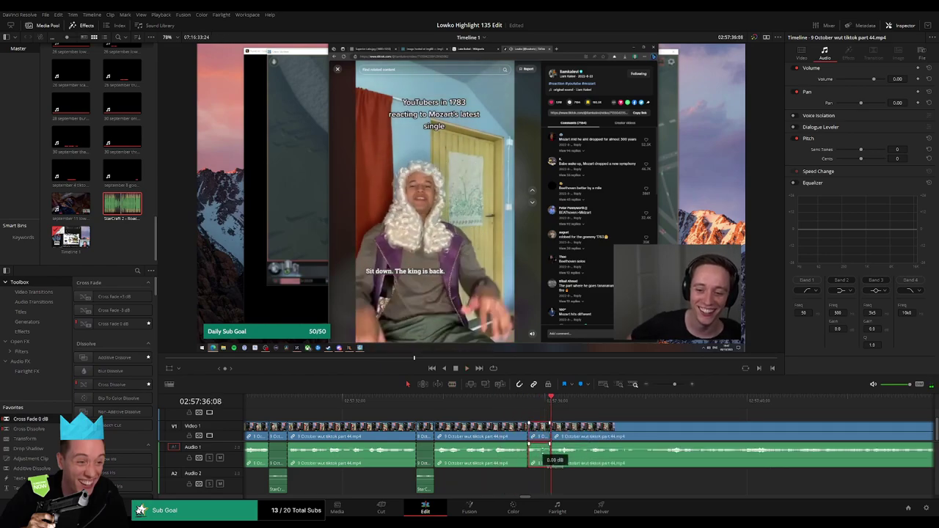
Step: Silence the Beethoven-line segment, cover it with the Roach Quotes sound at volume -23, and check the playback
drag(543, 453, 542, 474)
drag(121, 207, 546, 484)
click(543, 484)
click(902, 79)
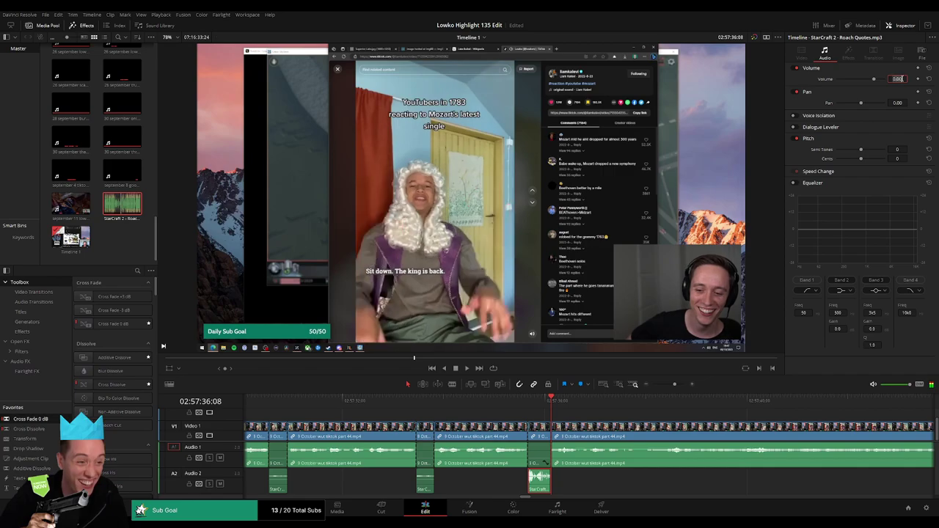
click(505, 401)
key(space)
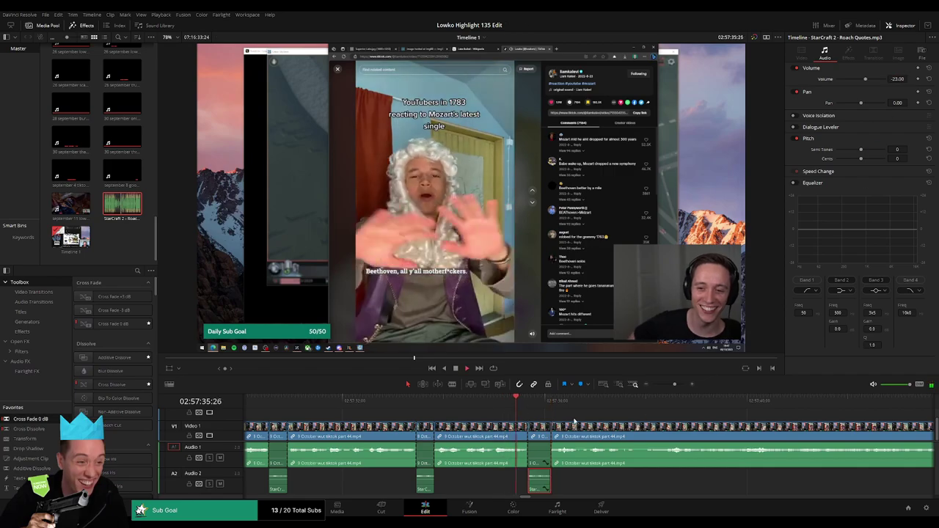
Step: Split part 44 around the swear word in the "Do you hear that" line, from about 02:57:40:24 to 02:57:40:44
click(572, 416)
scroll(499, 429, right, 3)
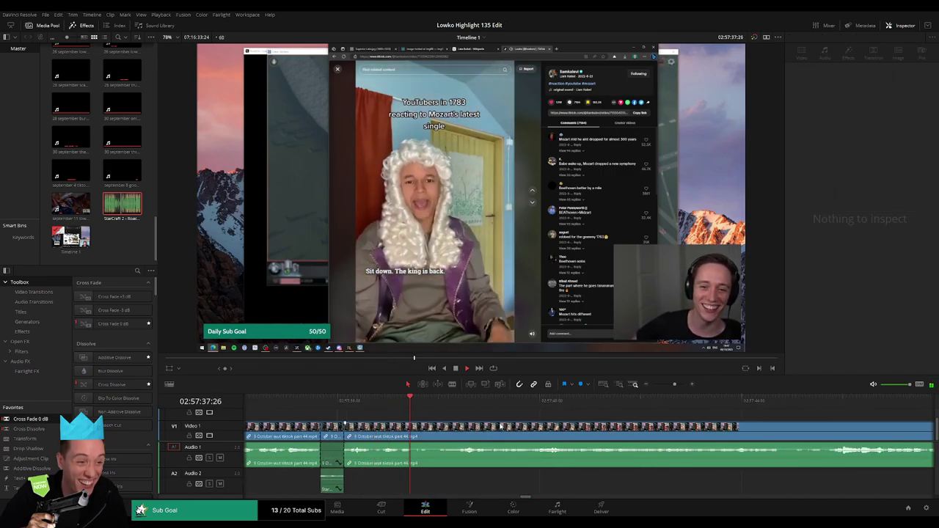
click(498, 427)
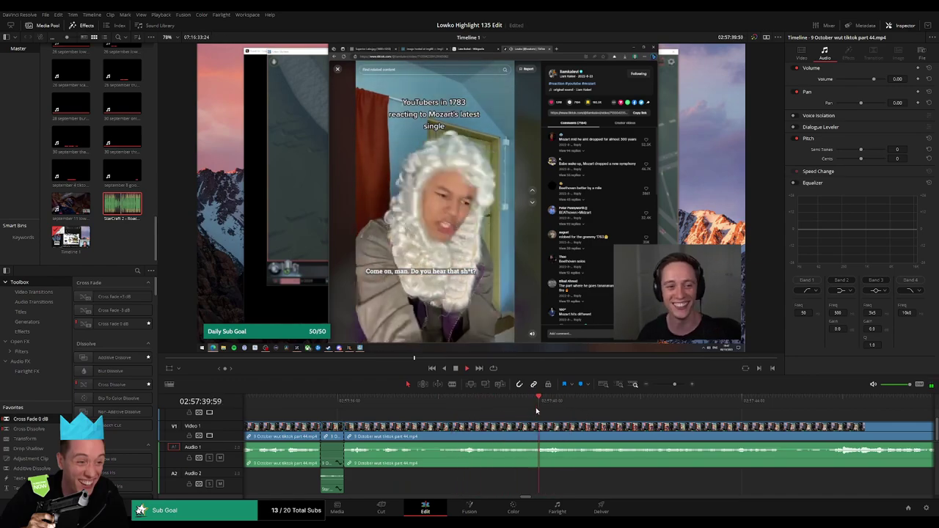
key(b)
click(560, 429)
key(space)
click(578, 437)
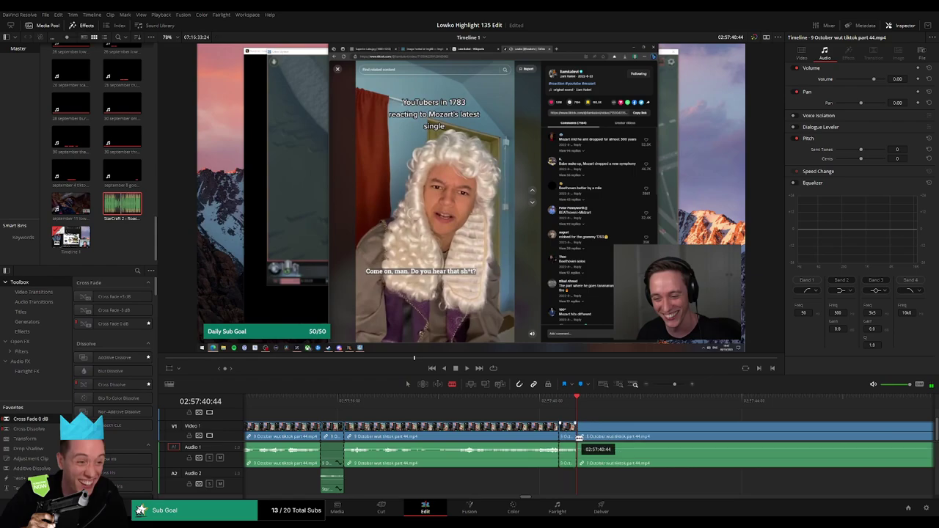
Step: Silence the segment ending at 02:57:40:44 and cover it with the Roach Quotes sound at volume -23
key(a)
drag(571, 452, 568, 471)
drag(122, 204, 560, 485)
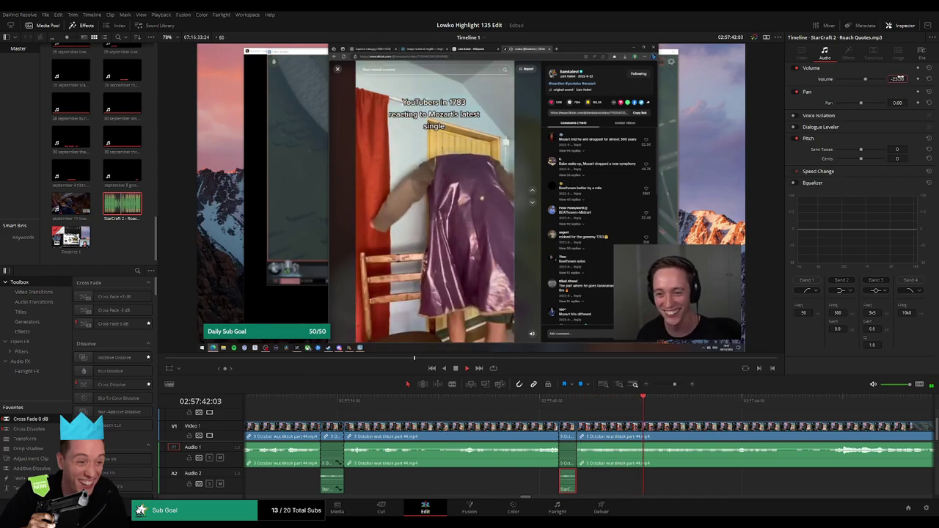
Step: Cut out the pause after the Mozart TikTok, from about 02:57:48 to 02:57:50, and close the gap
scroll(597, 423, right, 4)
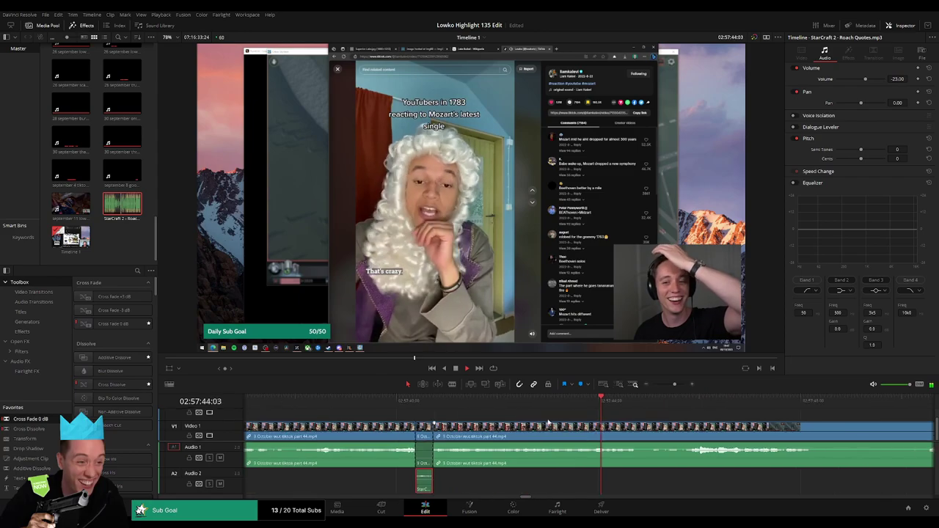
click(645, 414)
scroll(584, 418, right, 4)
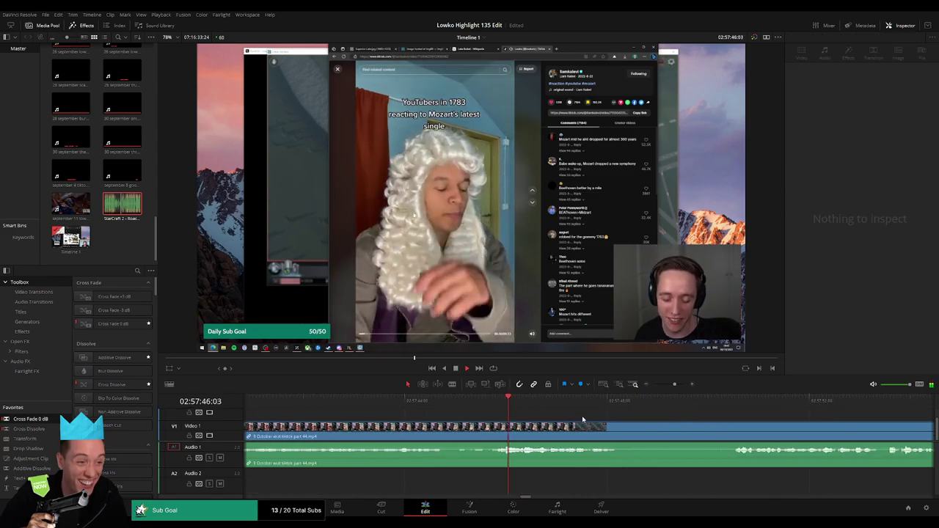
key(b)
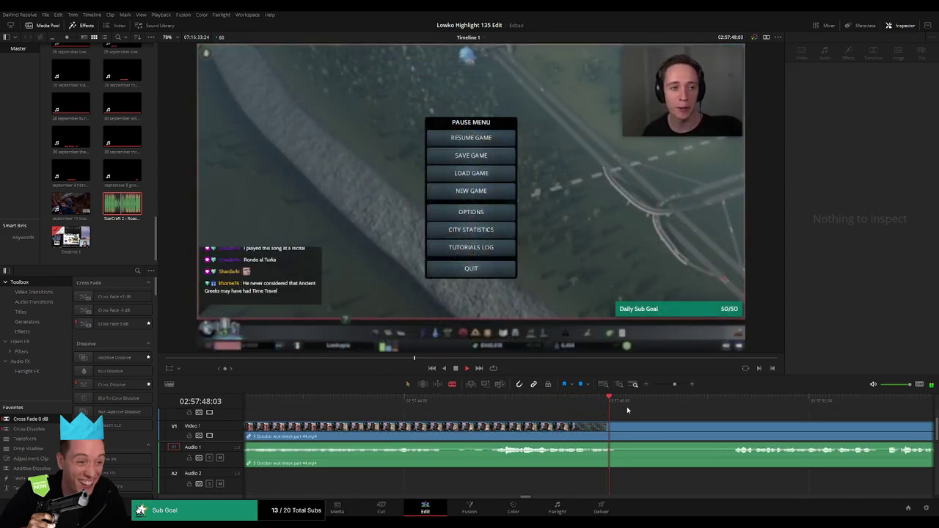
click(726, 402)
click(622, 432)
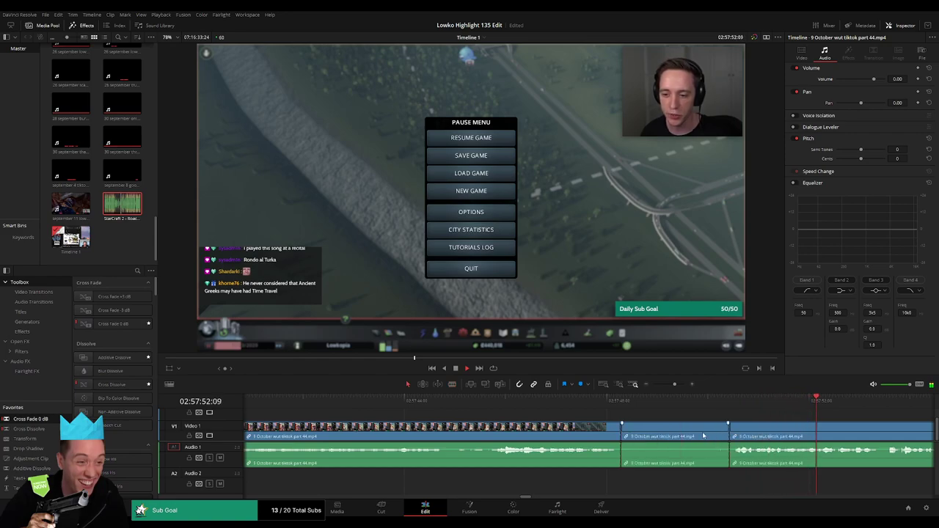
key(Delete)
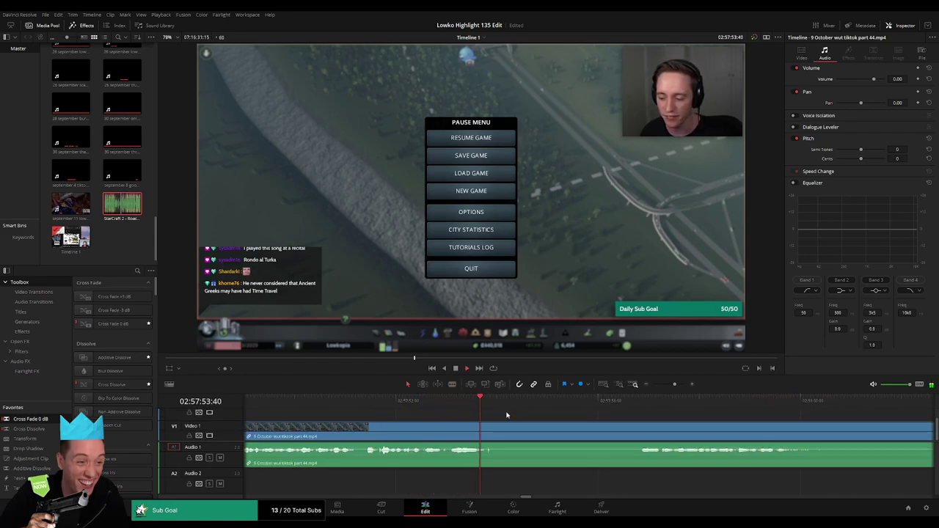
Step: Cut out the pause in part 44 from about 02:57:54 to 02:57:57 and close the gap
click(486, 432)
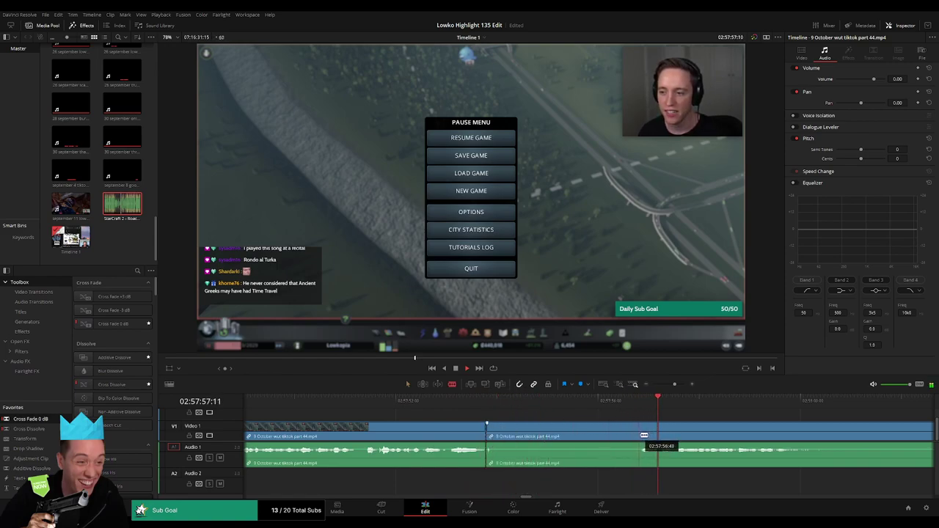
click(662, 429)
key(a)
click(644, 432)
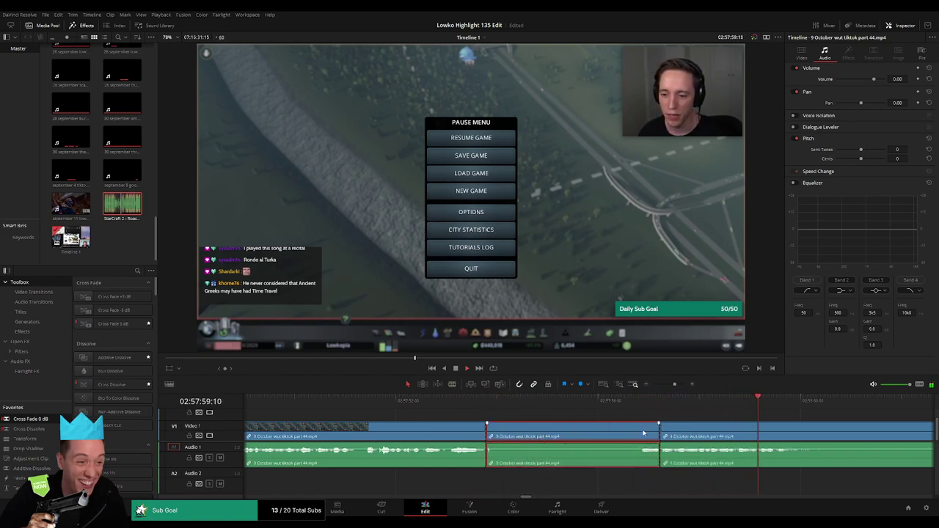
key(Delete)
key(space)
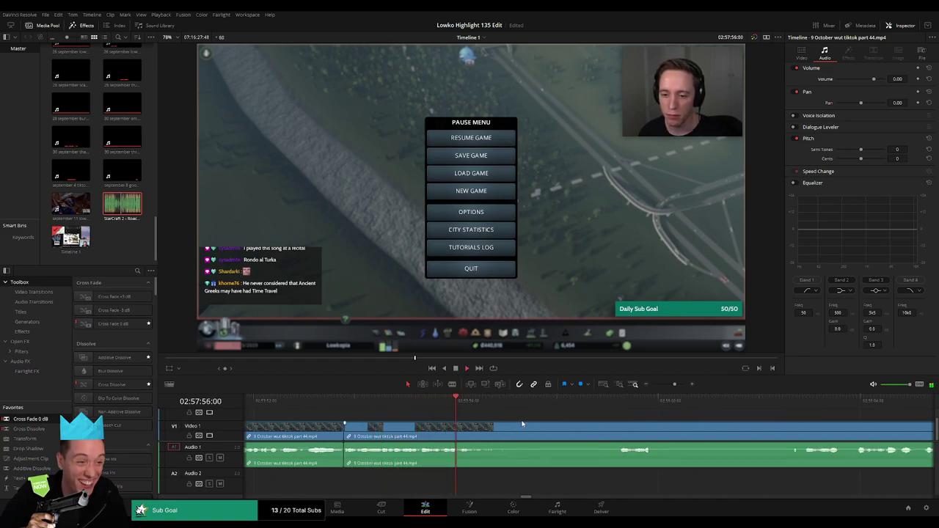
Step: Cut out the footage leading into the Beethoven TikTok, from about 02:57:57 to 02:58:04, and close the gap
key(b)
click(498, 429)
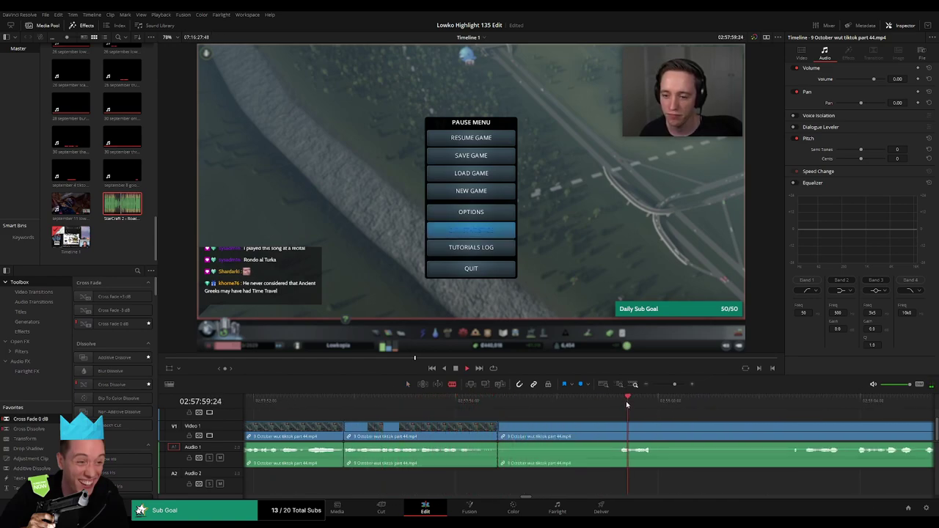
click(789, 401)
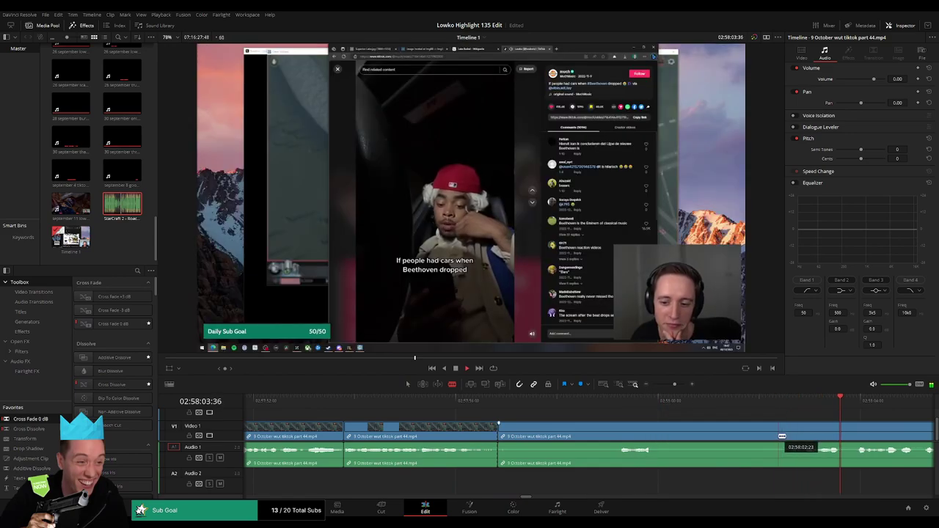
drag(788, 435, 658, 428)
drag(675, 384, 672, 385)
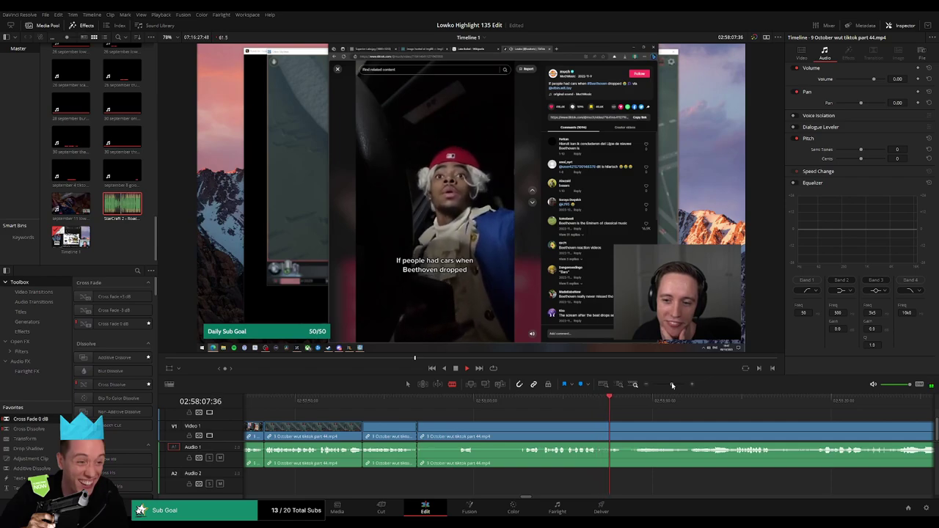
click(675, 400)
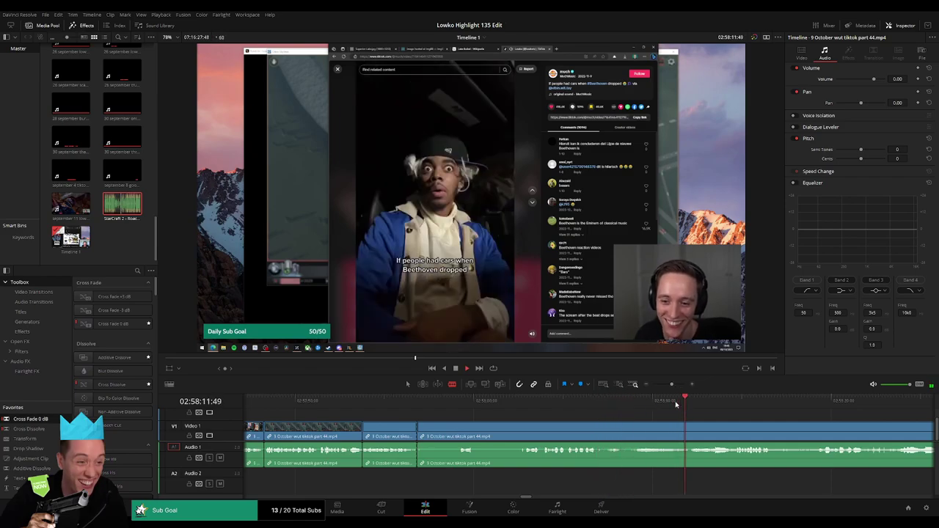
click(819, 403)
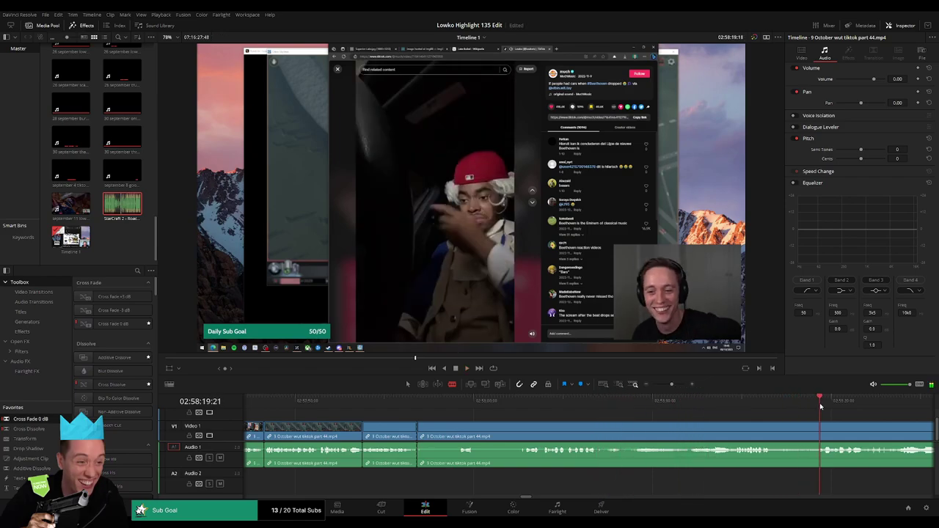
click(525, 399)
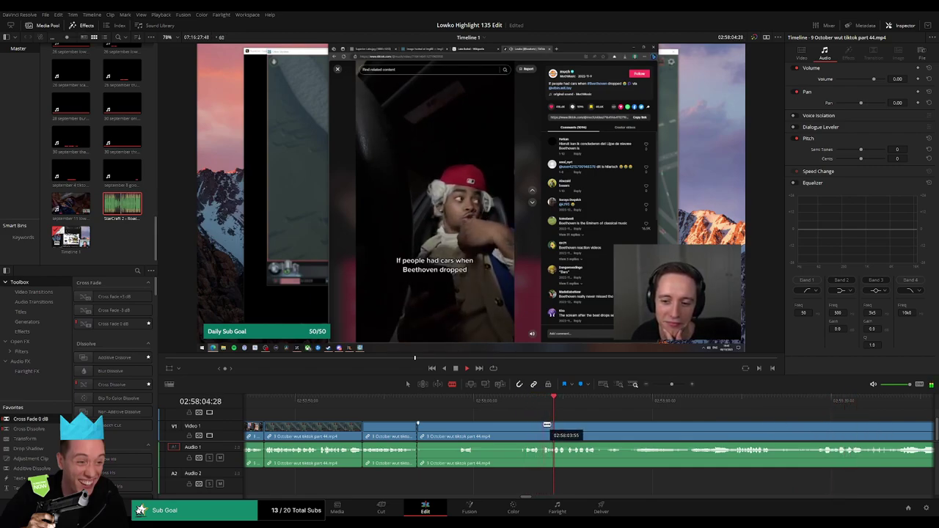
key(Delete)
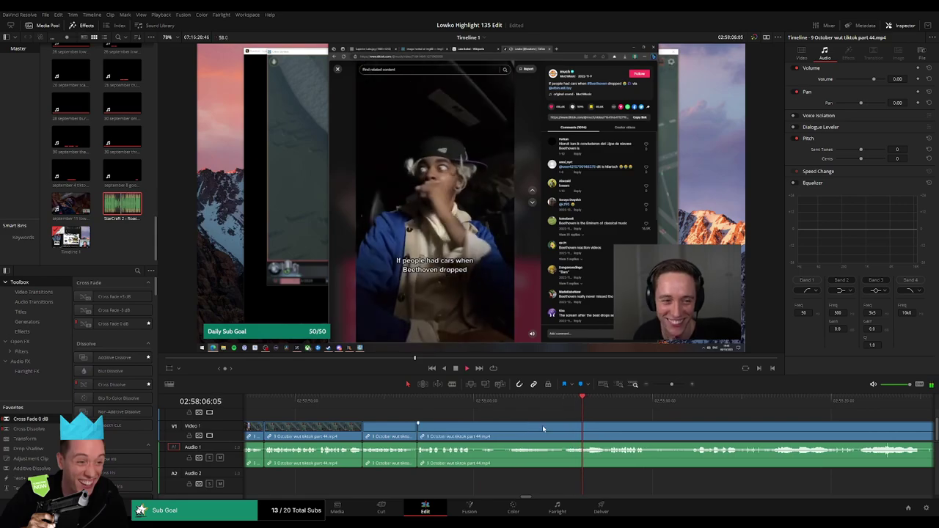
Step: Split part 44 around the swear word in the Beethoven TikTok, from about 02:58:07:34 to 02:58:08:22
click(589, 405)
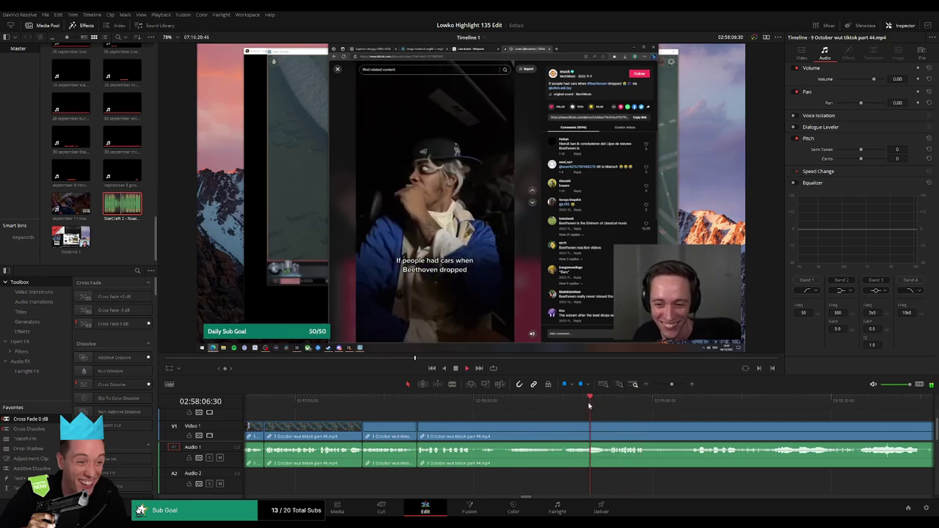
click(674, 385)
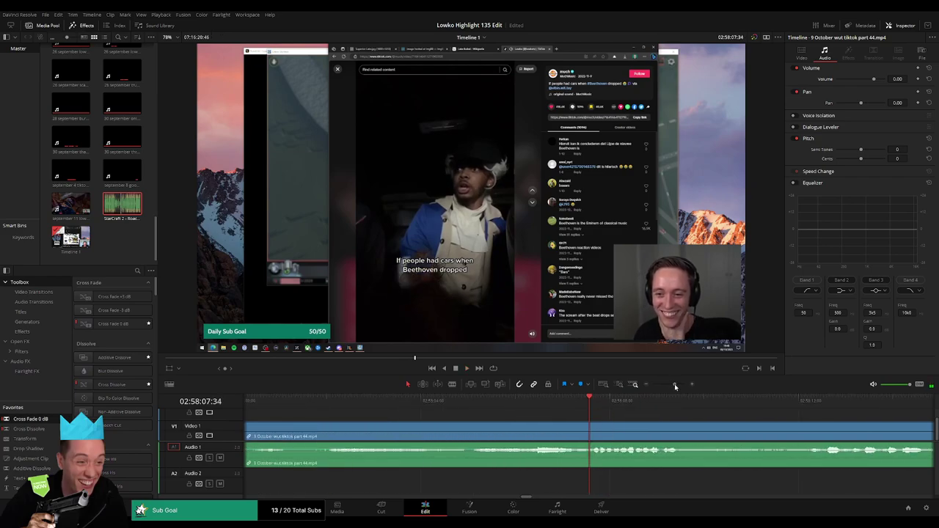
click(592, 433)
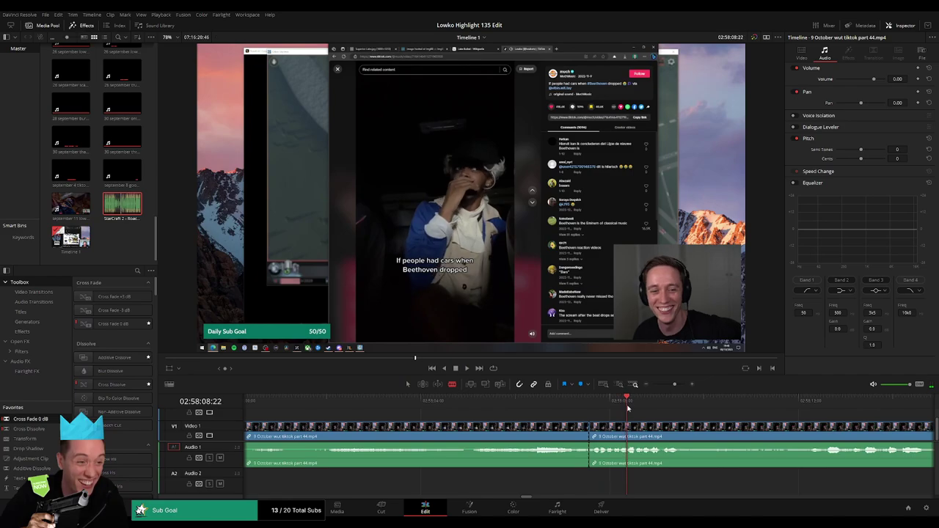
click(628, 434)
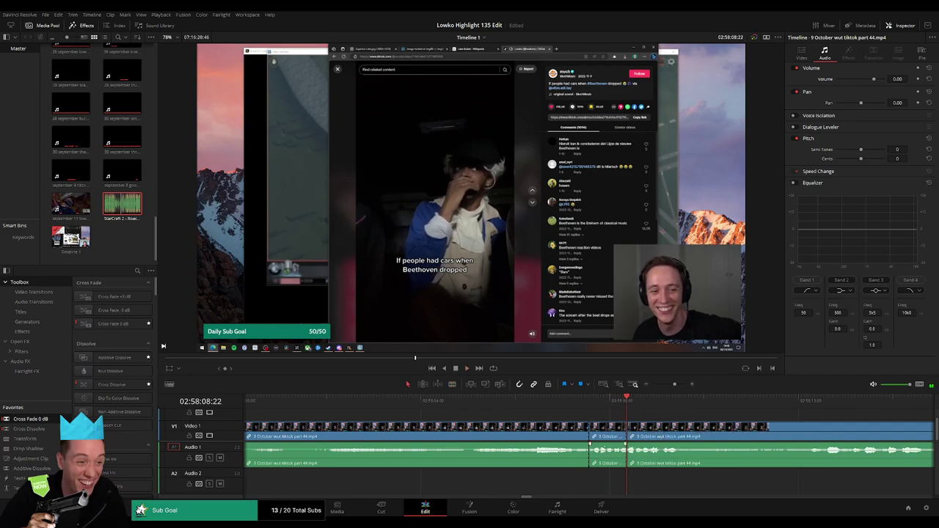
Step: Silence the segment ending at 02:58:08:22, cover it with the Roach Quotes sound at volume -23, and check the playback
key(a)
alt+click(609, 456)
key(d)
drag(31, 419, 553, 355)
click(601, 485)
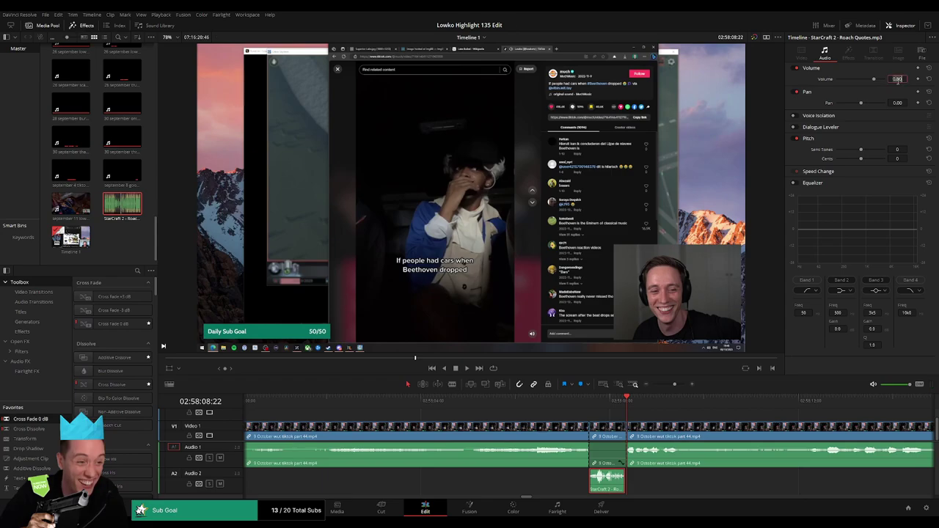
click(579, 401)
key(space)
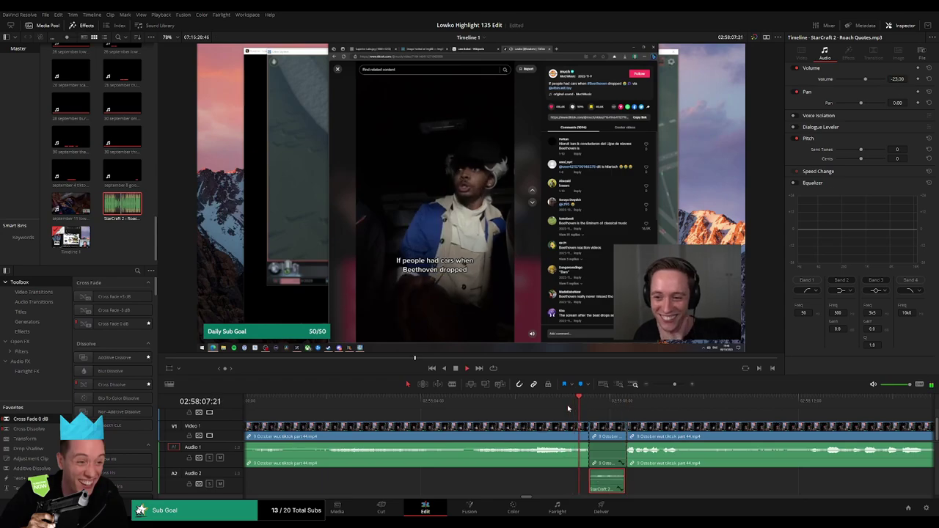
click(630, 416)
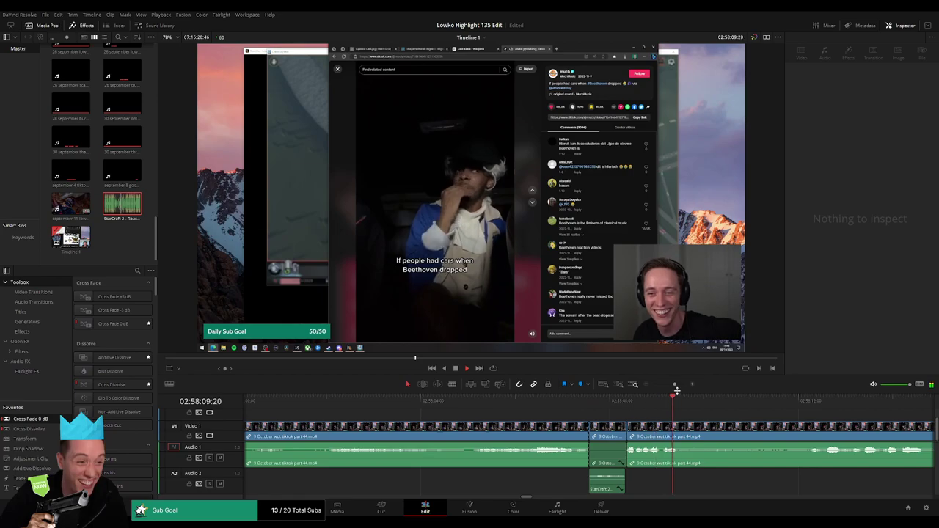
Step: Review the rest of the Beethoven TikTok up to the return to the city game for more swear words
drag(674, 384, 669, 384)
drag(605, 404, 617, 408)
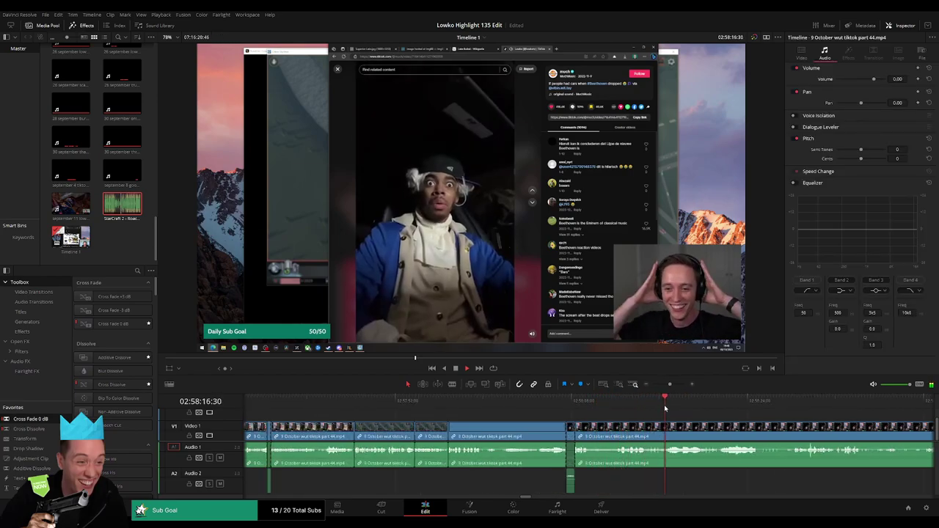
drag(726, 420, 544, 410)
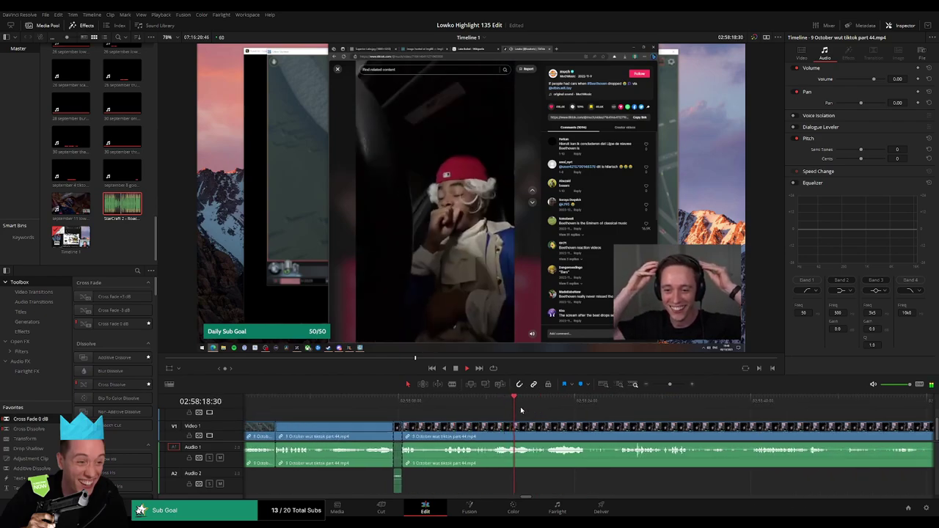
click(531, 404)
click(554, 405)
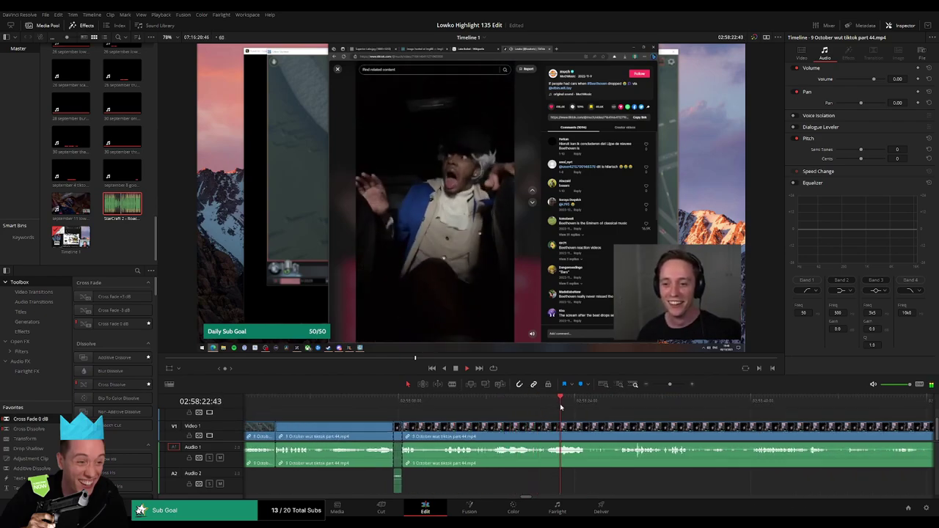
click(616, 404)
scroll(564, 418, right, 3)
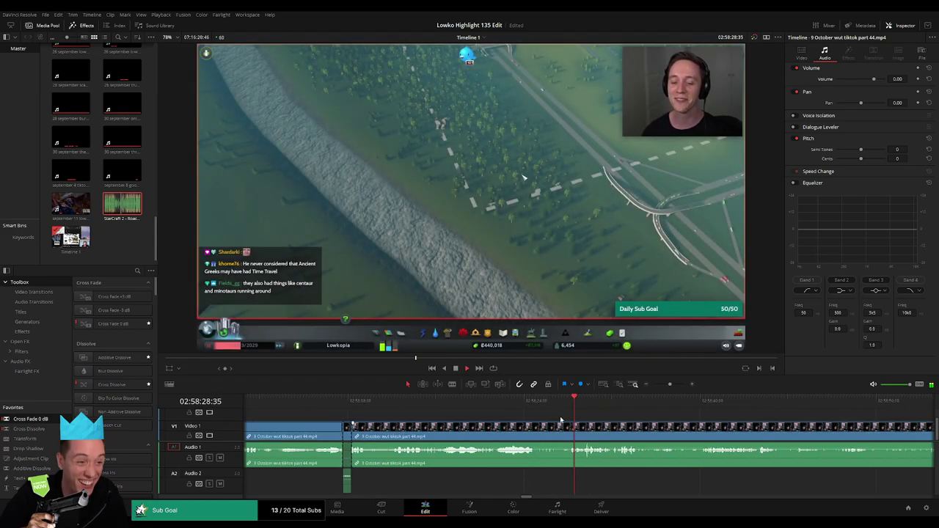
Step: Split part 44 around the swear word after the return to the city game, from about 02:58:29:05 to 02:58:29:20
drag(669, 384, 677, 386)
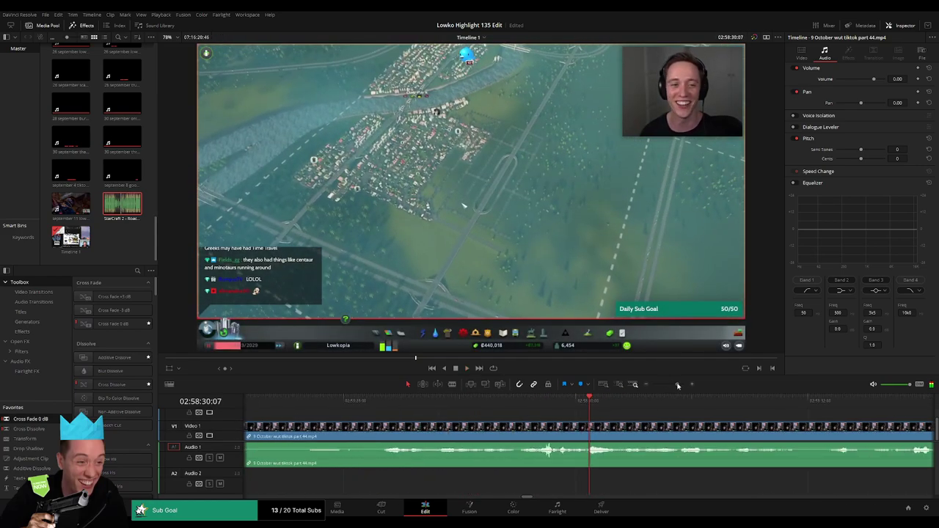
click(388, 401)
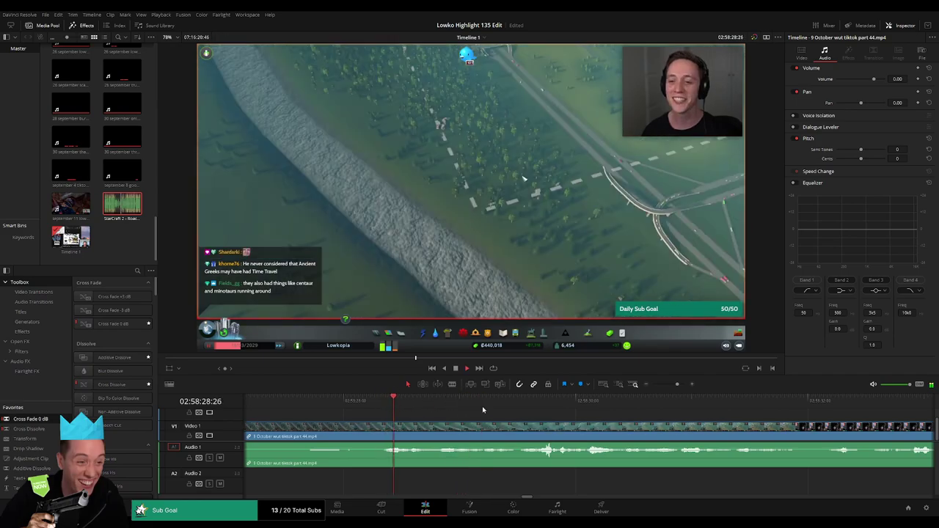
click(427, 402)
key(space)
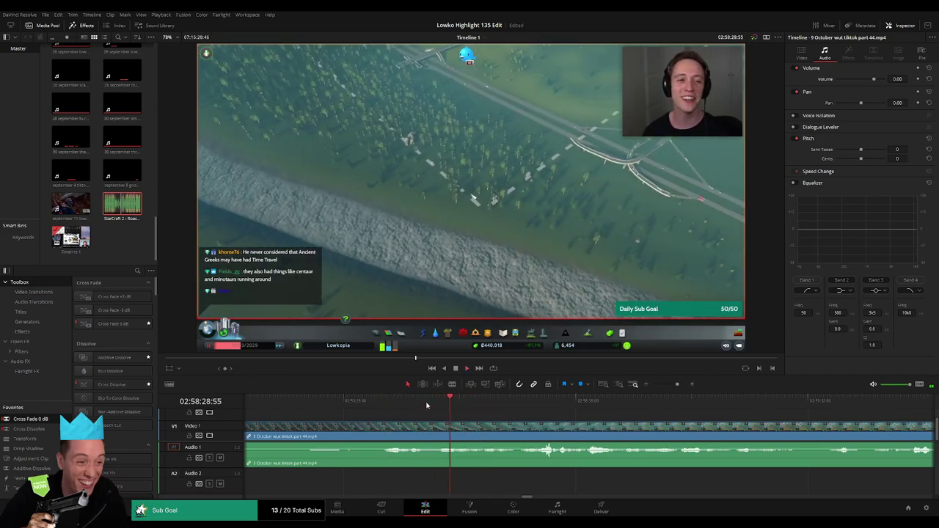
key(space)
key(b)
click(473, 435)
key(space)
key(space)
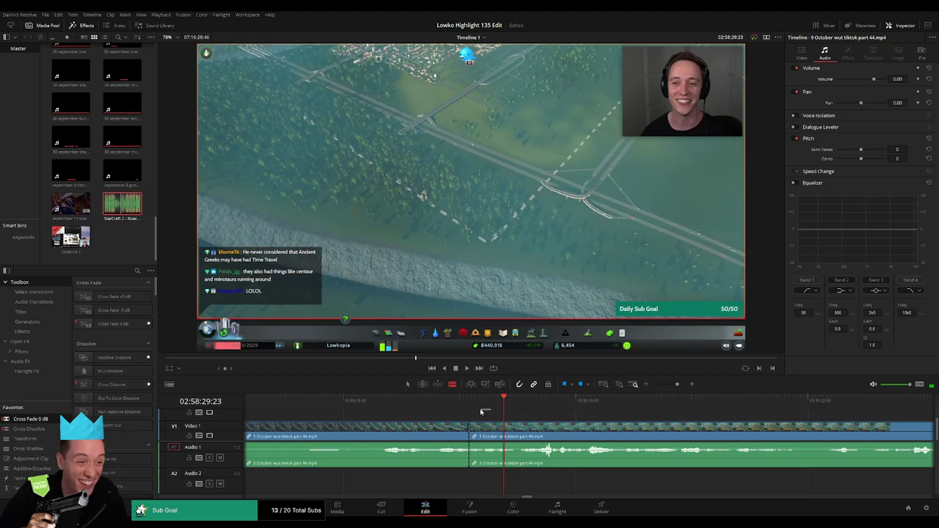
click(497, 437)
Step: Silence the segment ending at 02:58:29:20, cover it with the Roach Quotes sound at volume -23, and check the playback
key(a)
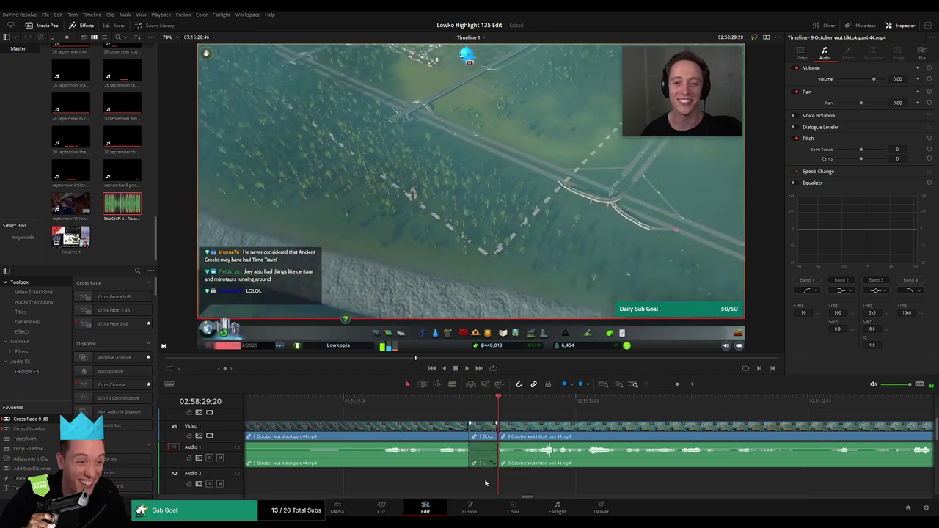
drag(491, 463, 476, 484)
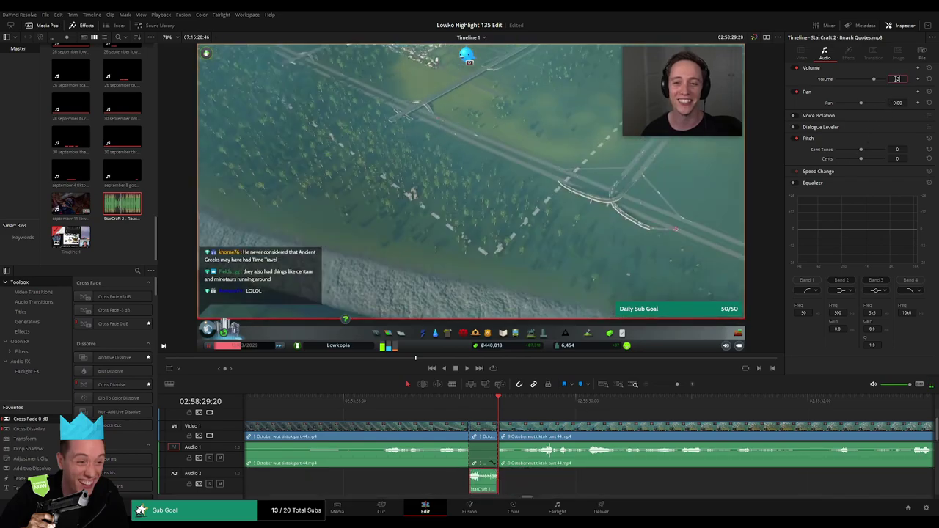
click(432, 415)
key(space)
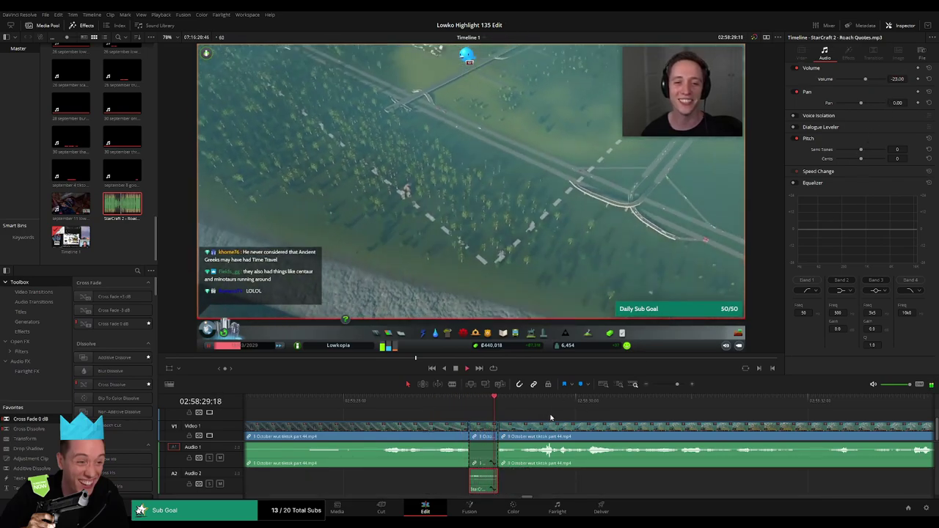
Step: Review the city-game talk after the covered swear word and cut out a short sliver at about 02:58:45, closing the gap
drag(675, 385, 672, 386)
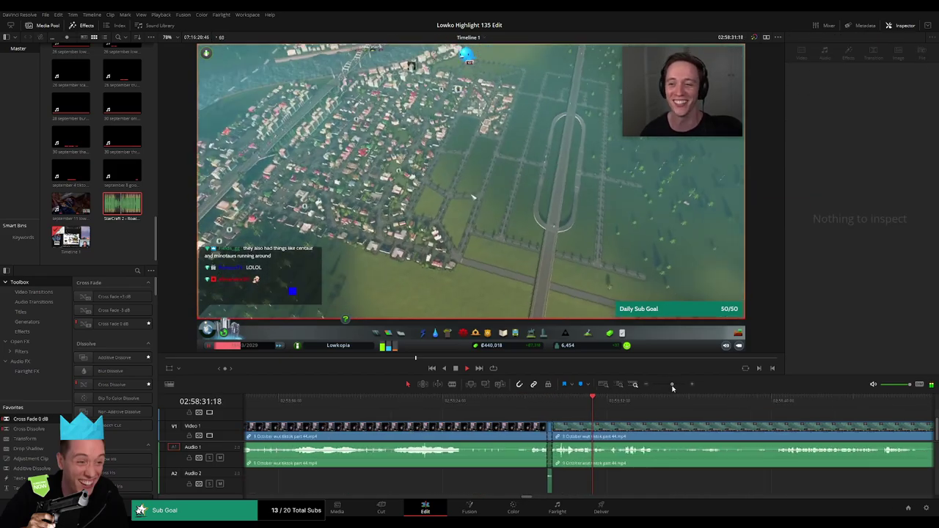
click(620, 403)
drag(694, 436, 542, 430)
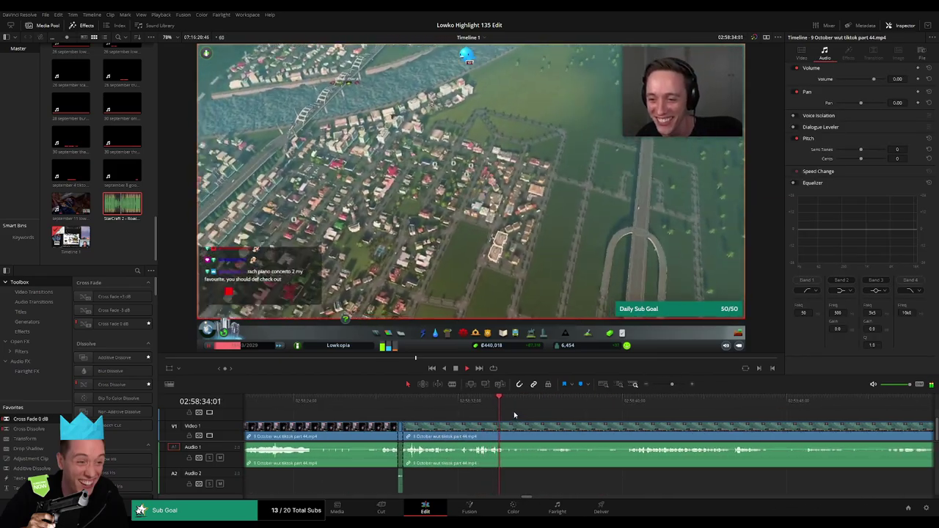
click(550, 403)
click(635, 409)
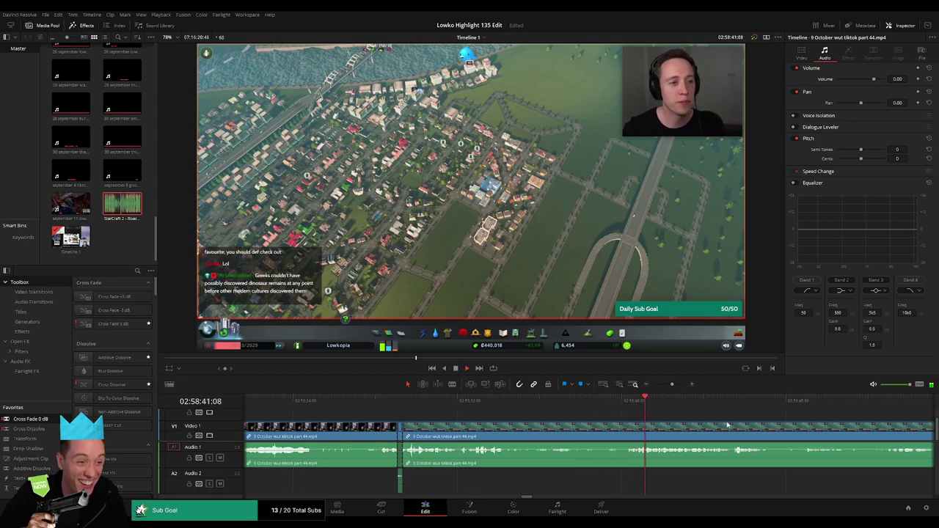
drag(746, 423, 511, 424)
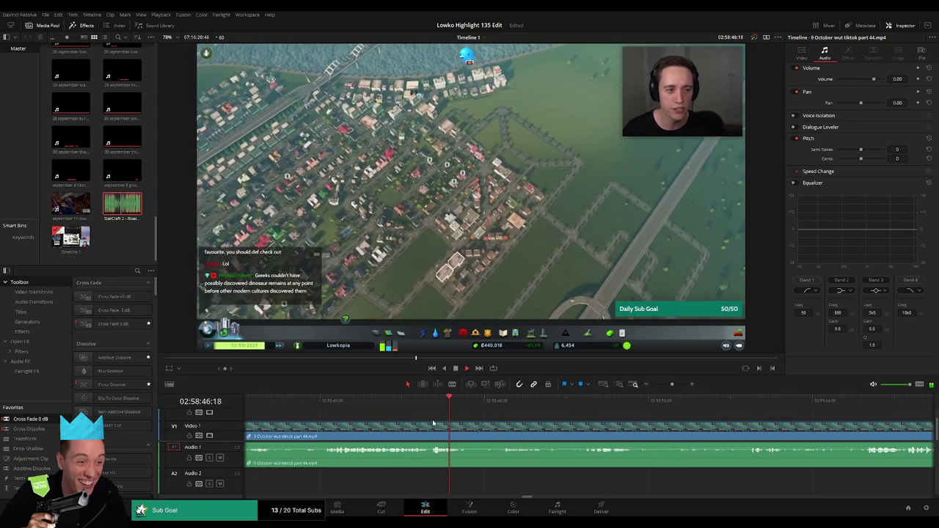
key(b)
click(433, 431)
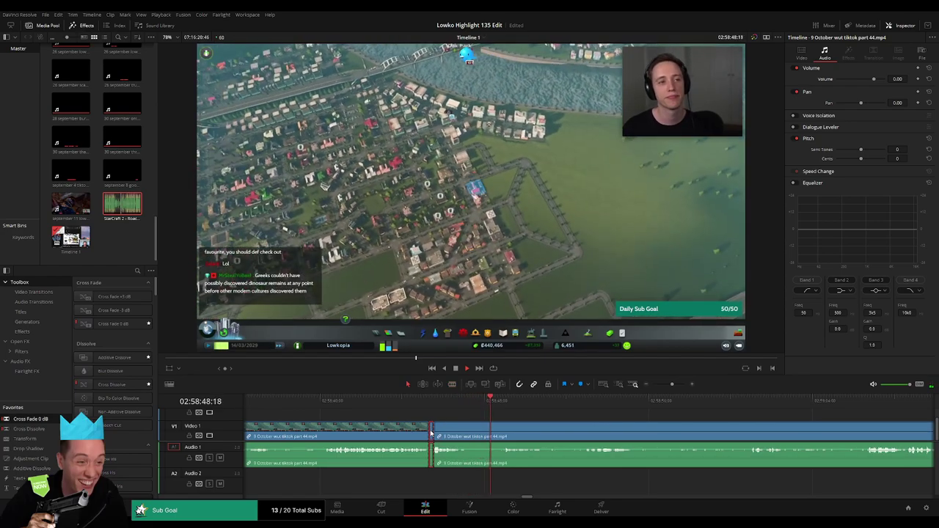
Step: Cut the pause from about 02:58:47 to 02:59:00:40 out of part 44, closing the gap
key(b)
click(464, 430)
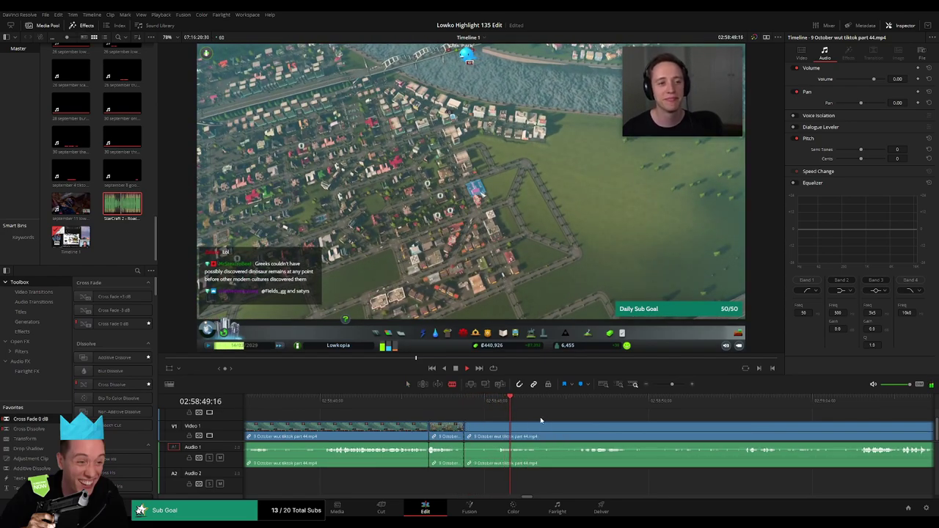
click(585, 405)
click(747, 404)
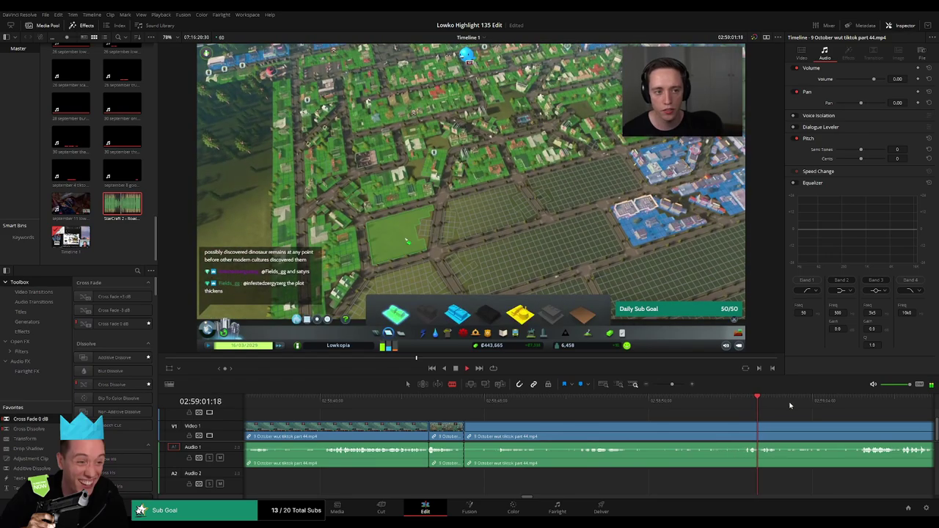
click(853, 405)
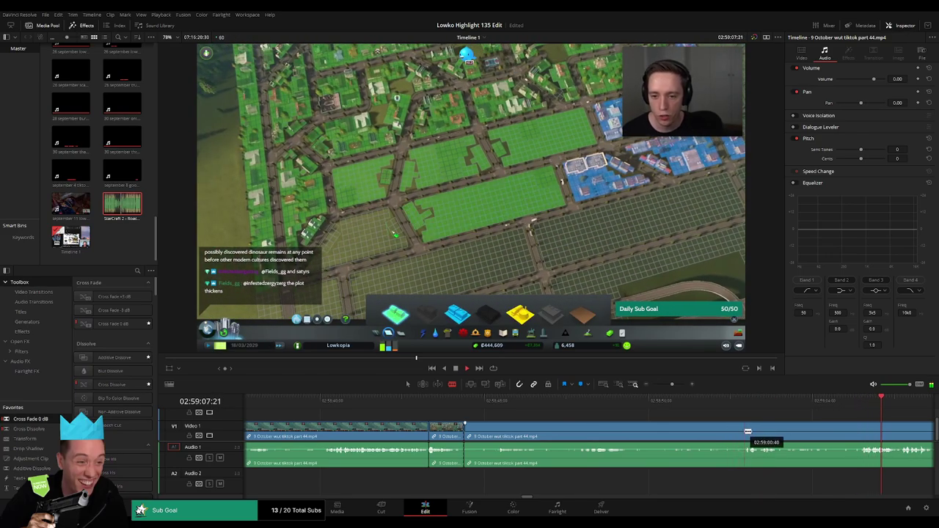
click(748, 431)
key(a)
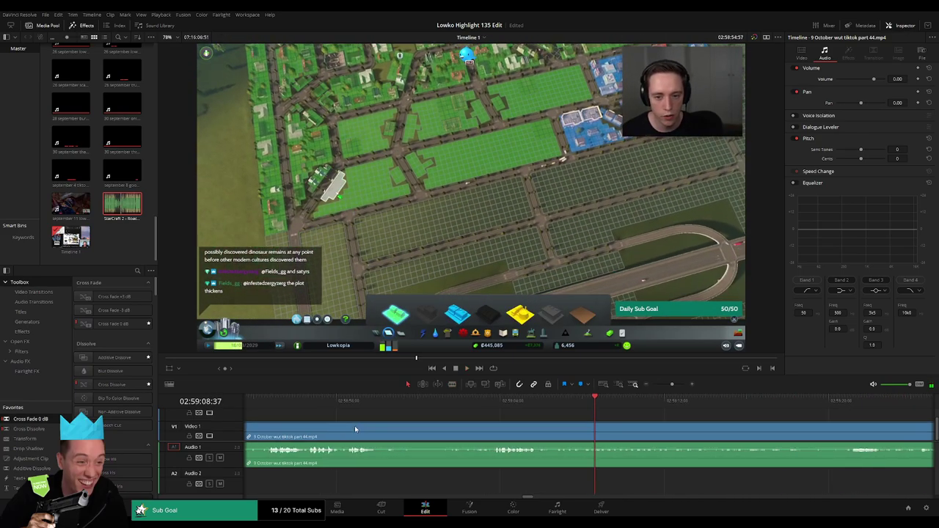
Step: Add a Cross Fade 0 dB to the audio join at about 02:58:47 and check the footage following it
drag(356, 430, 666, 421)
key(space)
drag(672, 385, 675, 386)
click(535, 403)
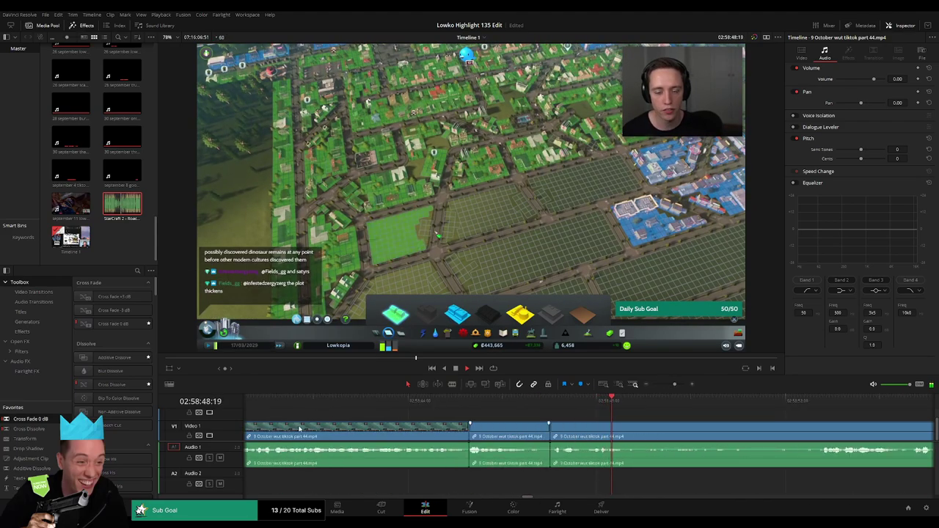
click(799, 402)
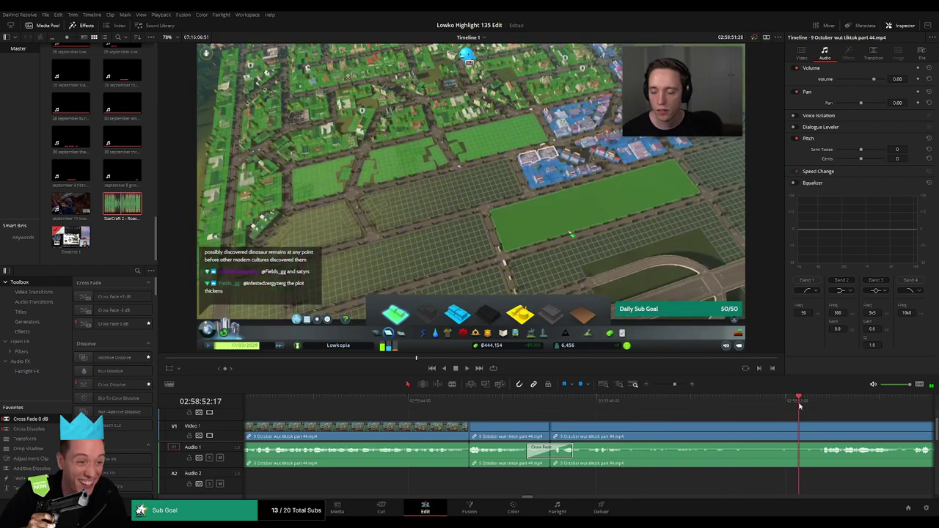
Step: Cut out the quiet stretch from about 02:58:49 to 02:58:53 and smooth the new audio join with a Cross Fade 0 dB
key(b)
click(636, 432)
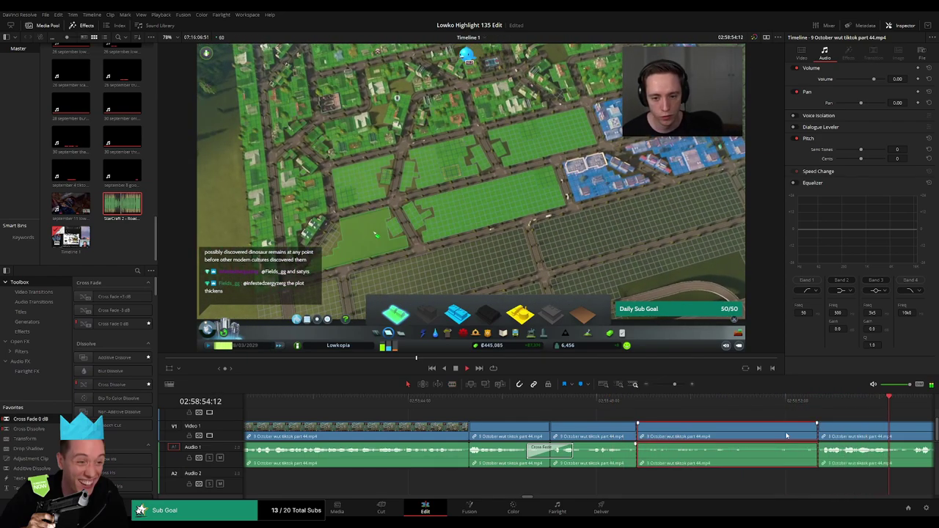
key(Delete)
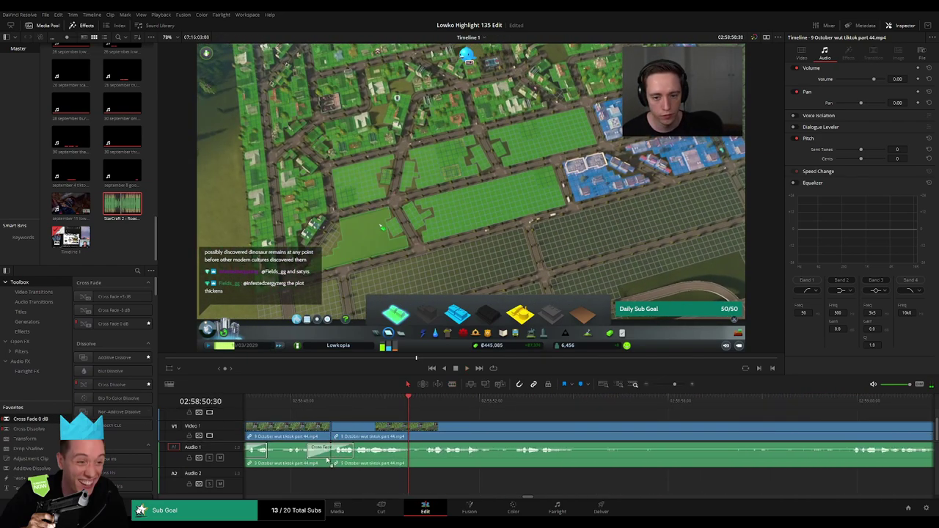
drag(328, 461, 329, 461)
Step: Cut out the silent stretch from about 02:58:54 to 02:59:00 and add a Cross Fade 0 dB at the new audio join
key(space)
drag(675, 384, 672, 384)
drag(666, 433, 508, 425)
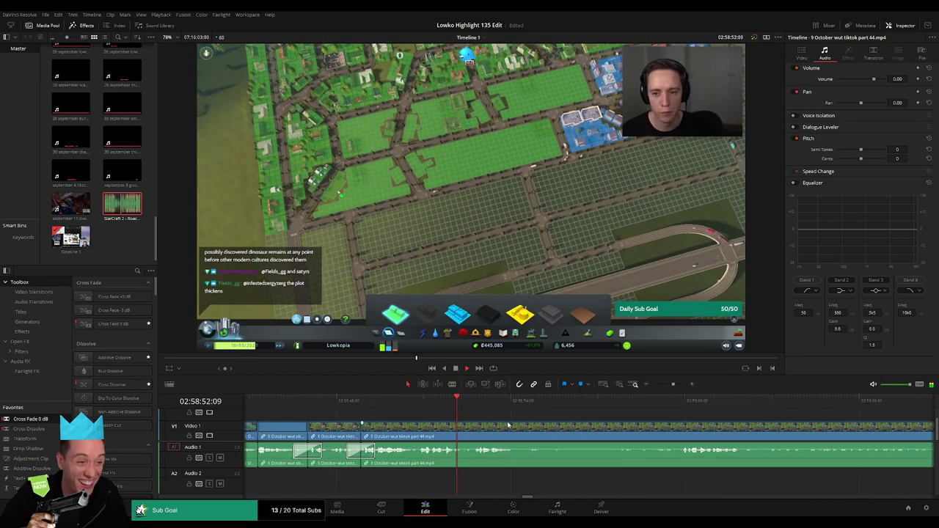
key(b)
click(519, 426)
click(680, 426)
key(a)
click(652, 431)
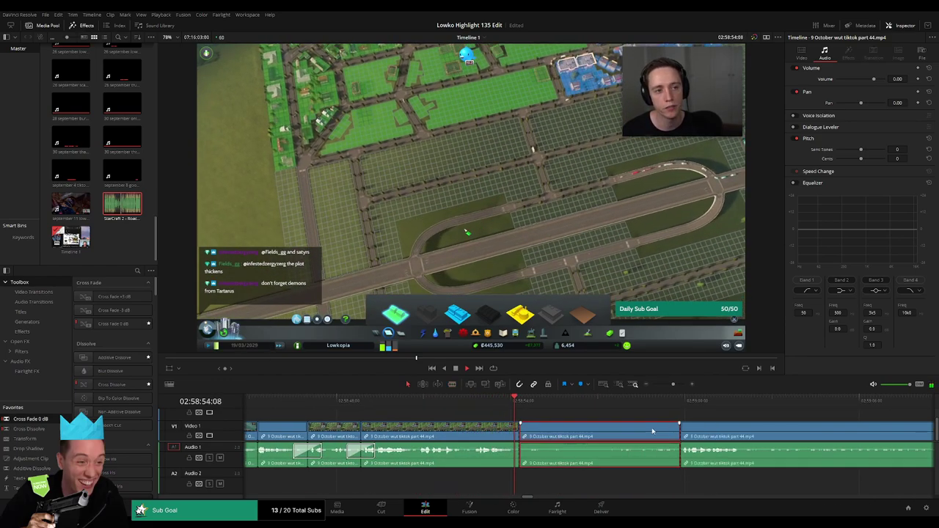
key(Delete)
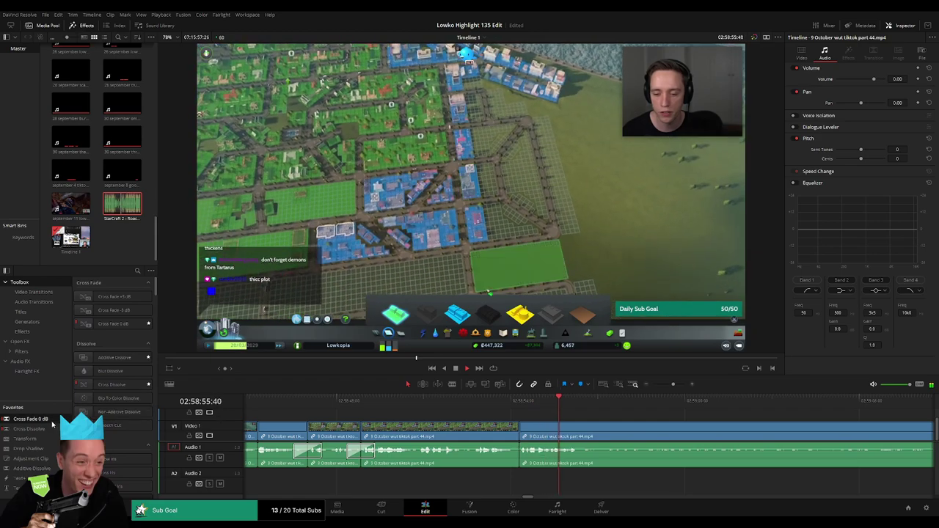
click(518, 459)
key(shift+t)
Step: Remove the footage from about 02:58:56 to 02:59:19:13, closing the gap, and put a Cross Fade 0 dB on the audio join
scroll(668, 438, right, 3)
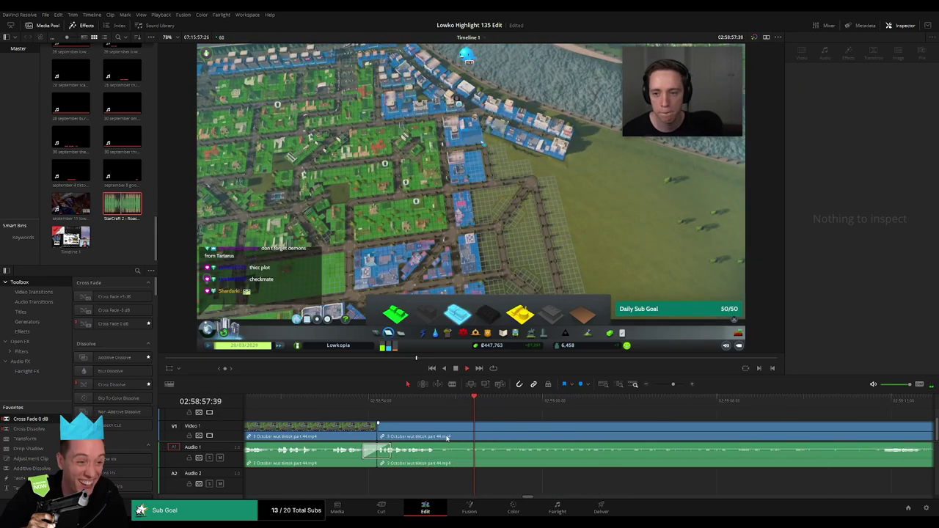
key(b)
click(438, 434)
click(852, 402)
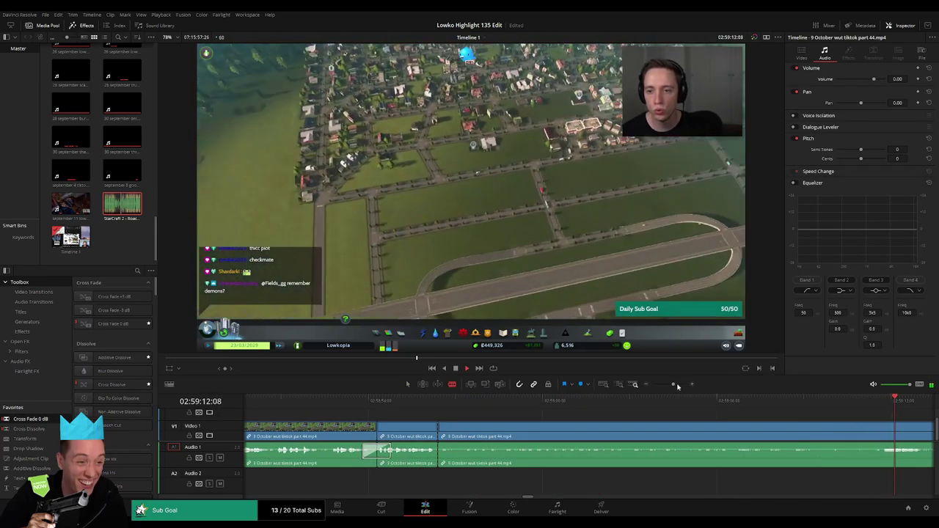
drag(673, 384, 692, 404)
click(648, 403)
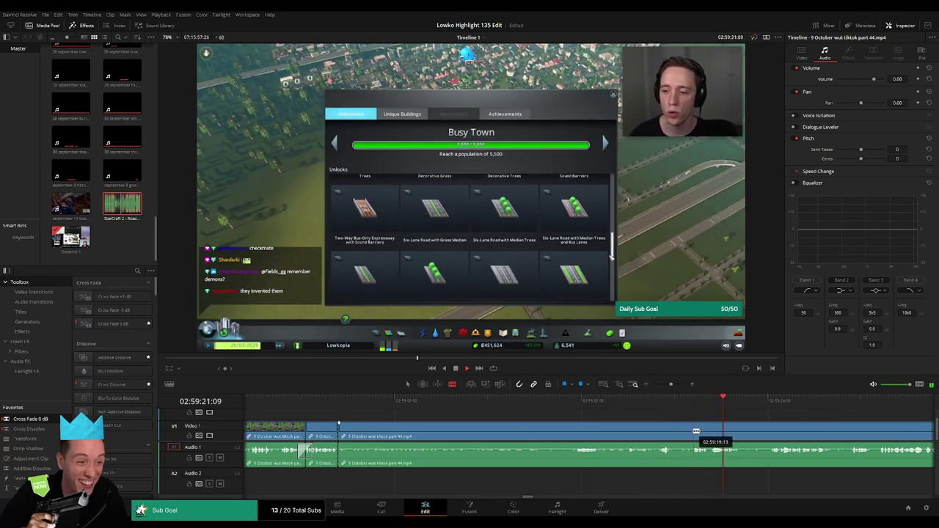
click(692, 429)
key(Delete)
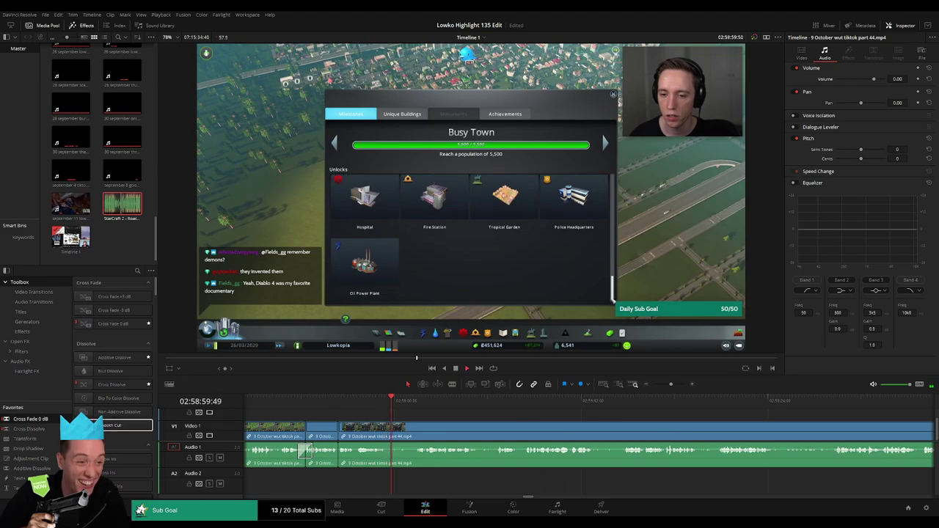
click(337, 473)
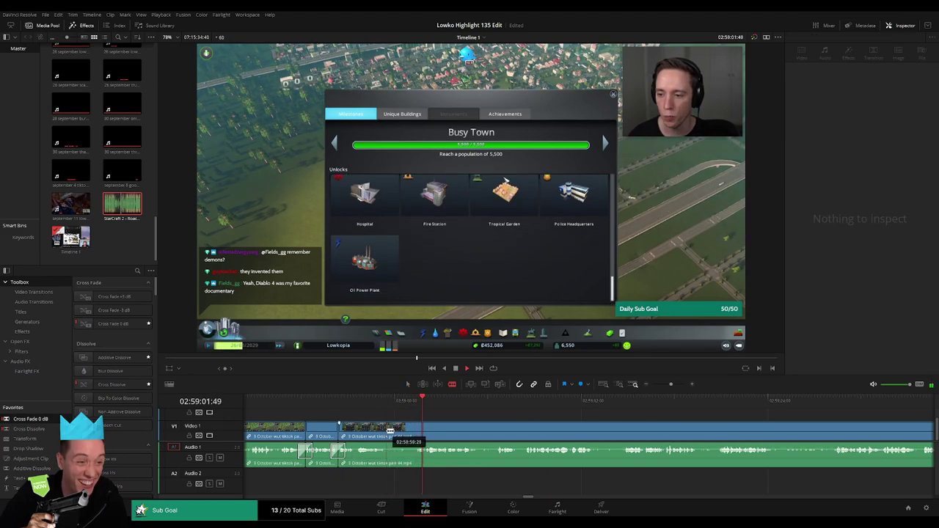
Step: Split part 44 at about 02:58:59:20, check the remaining city-game footage, and ripple delete everything after the split
drag(390, 429, 419, 426)
click(503, 400)
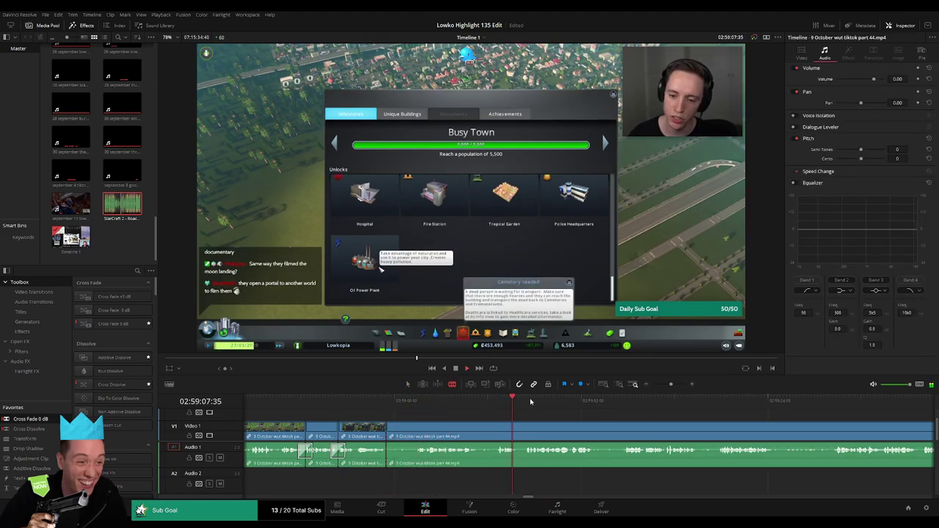
click(604, 400)
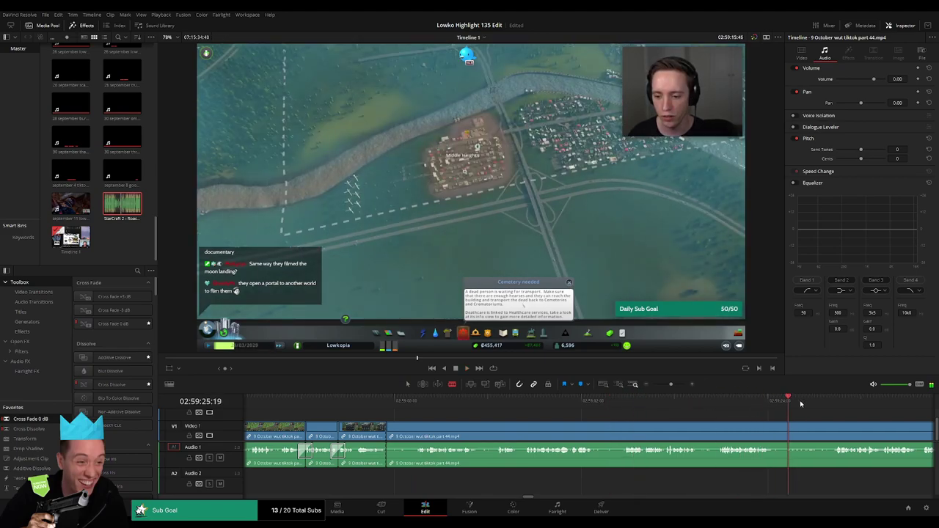
drag(801, 404, 840, 402)
drag(671, 384, 663, 385)
key(a)
click(658, 440)
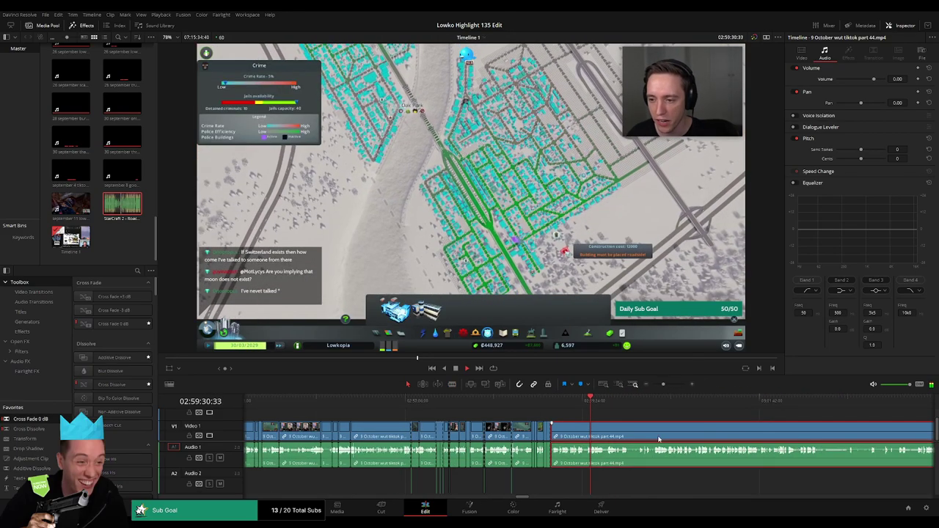
key(Delete)
Step: Skim the opening of part 45, from the Defeat screen and map overview onward, to judge whether it is worth keeping
drag(584, 408, 716, 413)
drag(774, 435, 749, 411)
click(514, 405)
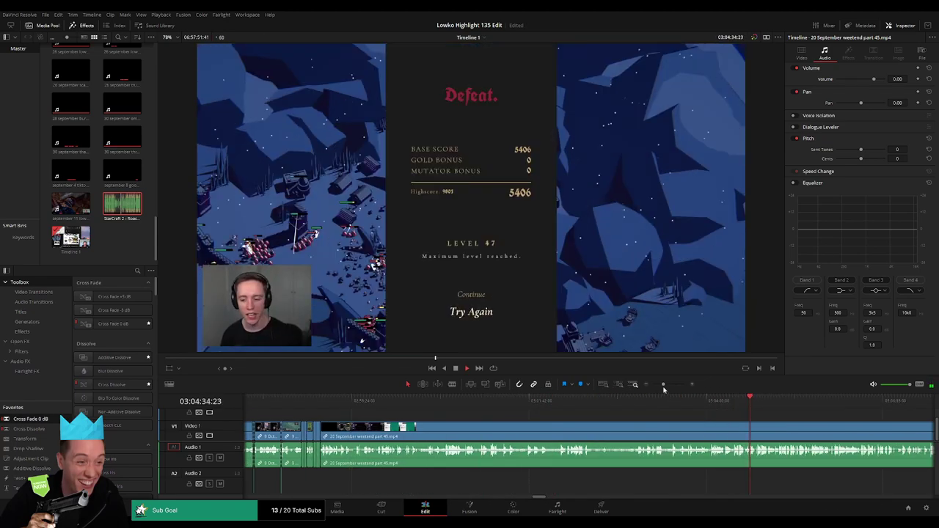
drag(664, 388, 636, 390)
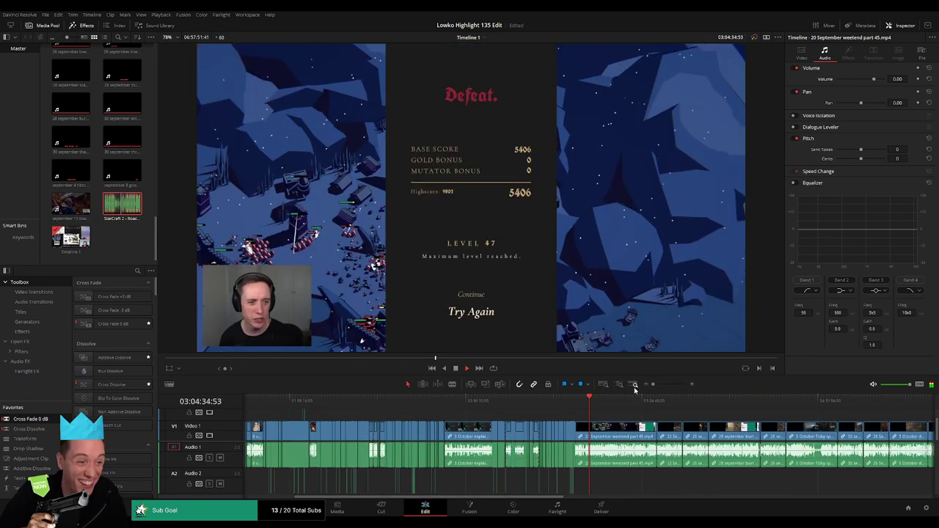
drag(786, 431, 555, 416)
drag(655, 386, 662, 387)
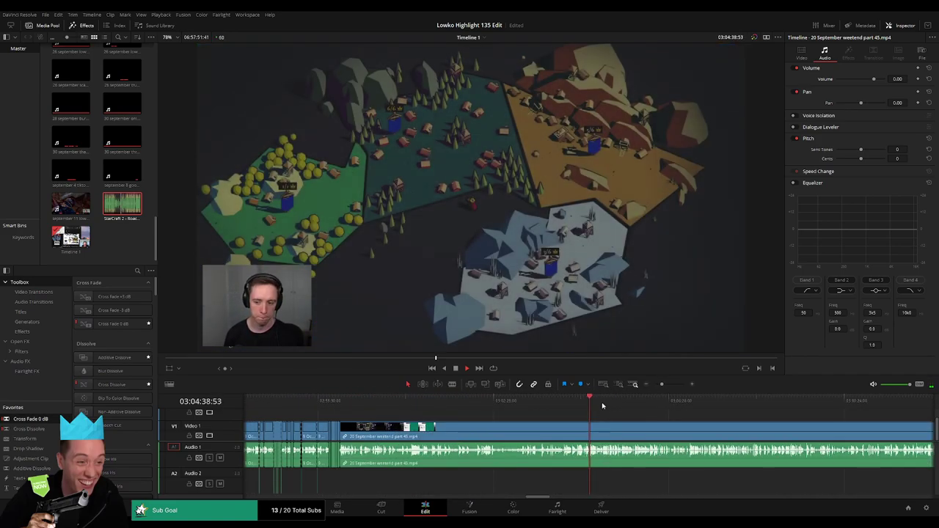
drag(606, 405, 716, 412)
drag(638, 424, 555, 427)
scroll(555, 427, right, 3)
Step: Sample the Tetris room, matches and results screens in part 45 for content worth keeping
click(589, 400)
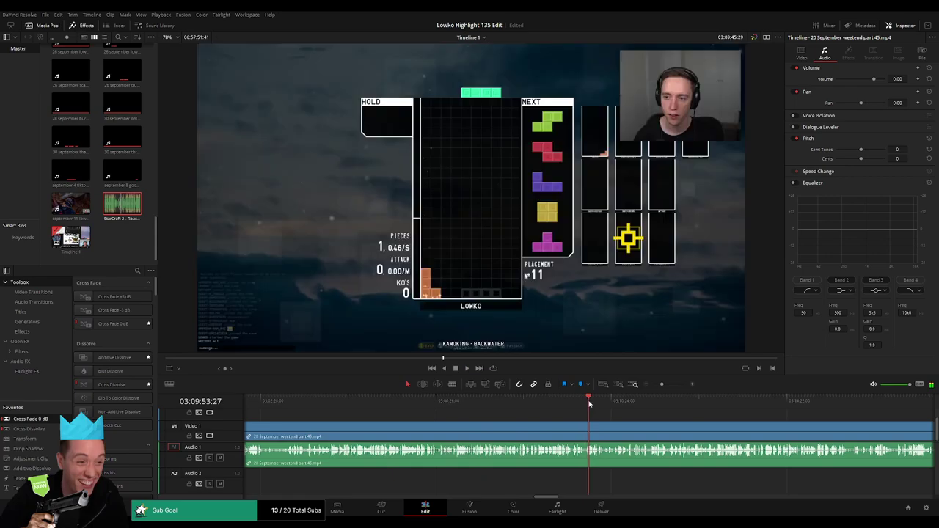
click(553, 401)
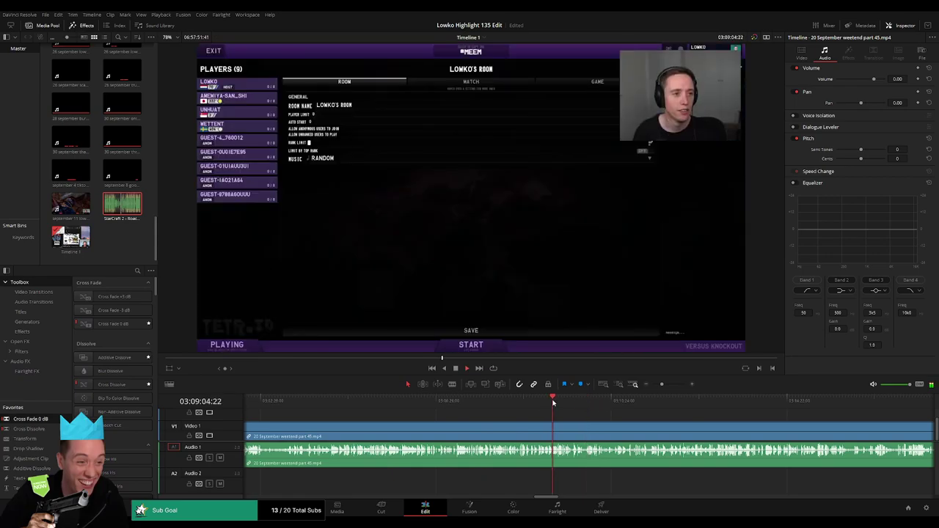
click(686, 405)
drag(649, 424, 479, 423)
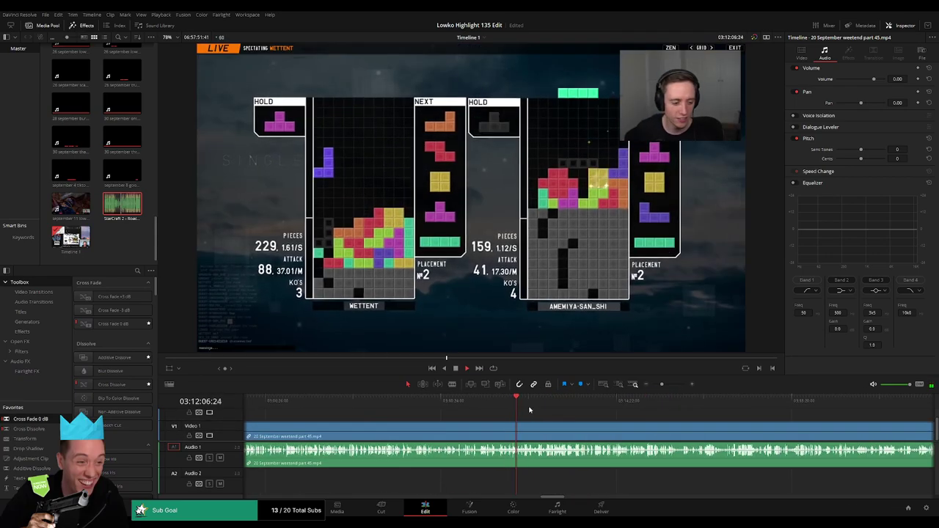
click(622, 404)
click(626, 409)
key(space)
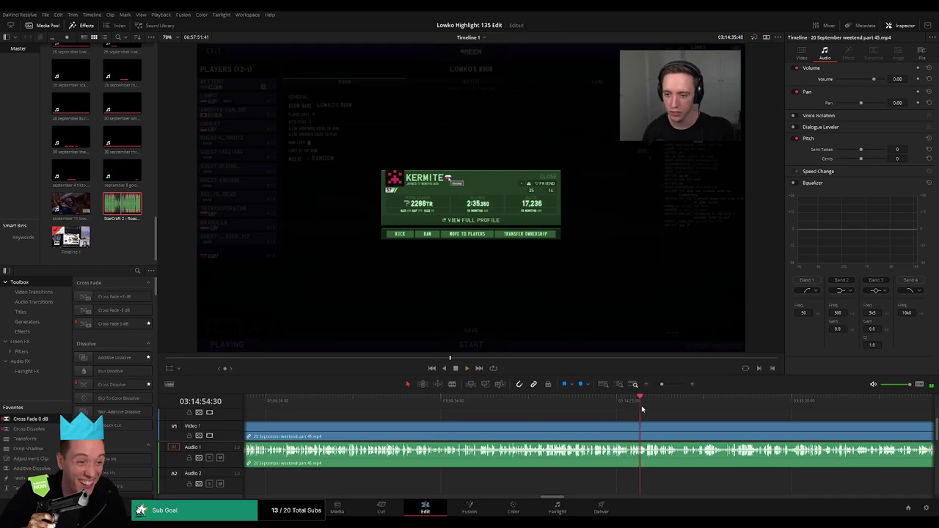
click(650, 408)
drag(699, 431, 496, 420)
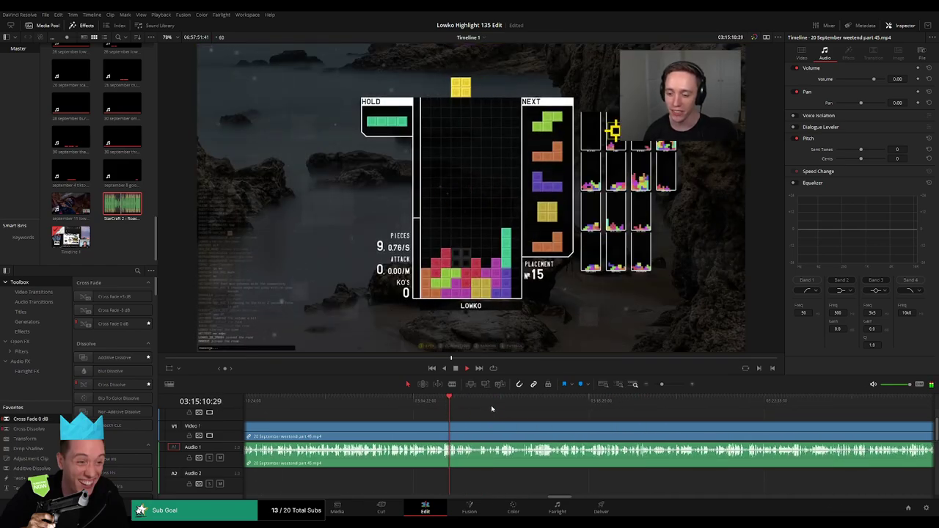
click(460, 408)
click(562, 408)
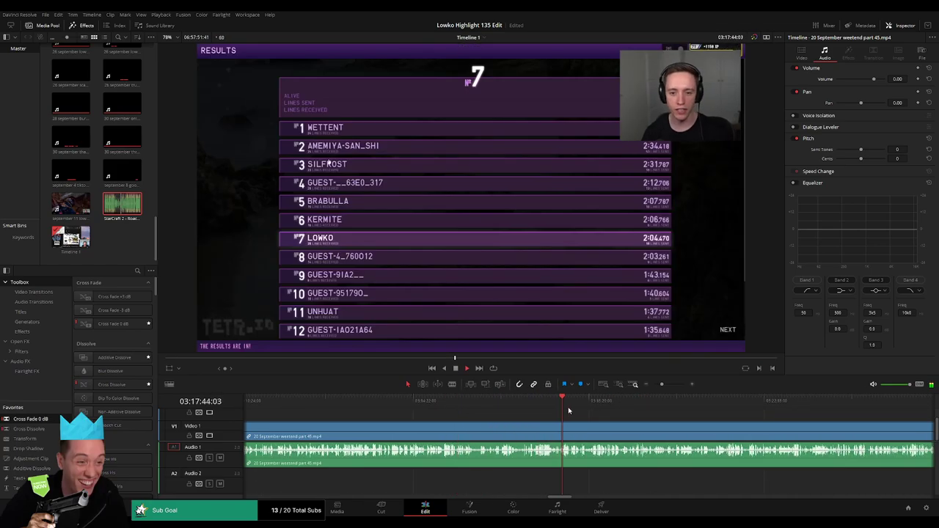
click(741, 411)
click(749, 412)
key(space)
Step: Check the last Tetris match and closing talk of part 45, and delete the whole clip, closing the gap
drag(660, 385, 658, 386)
click(607, 409)
click(657, 409)
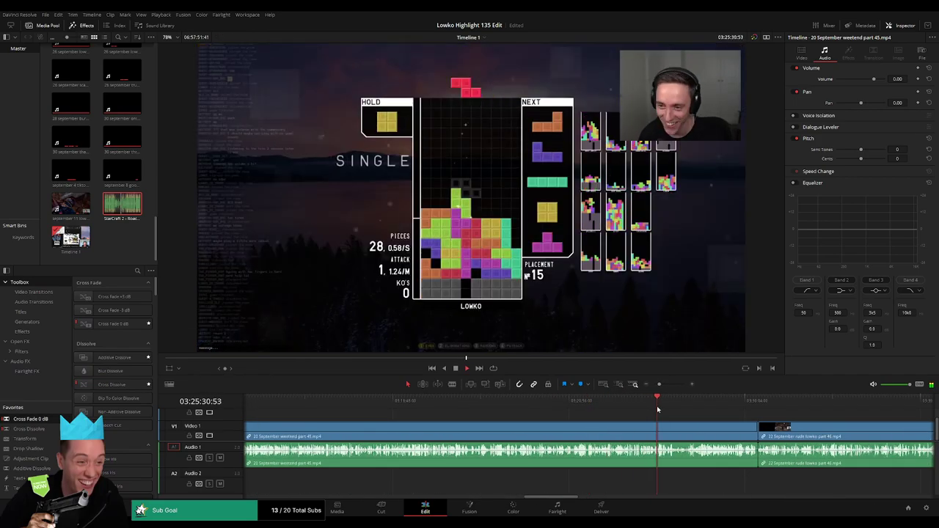
click(689, 408)
key(space)
click(719, 408)
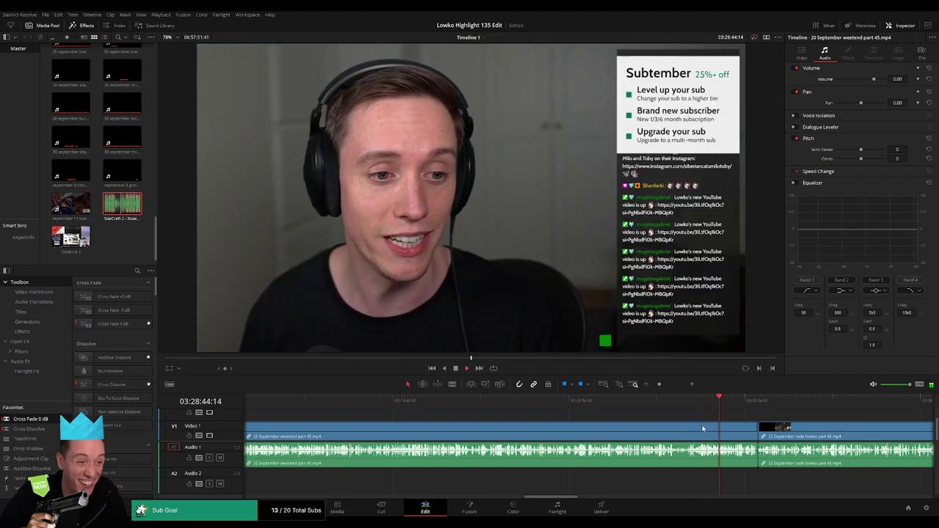
click(661, 436)
key(Delete)
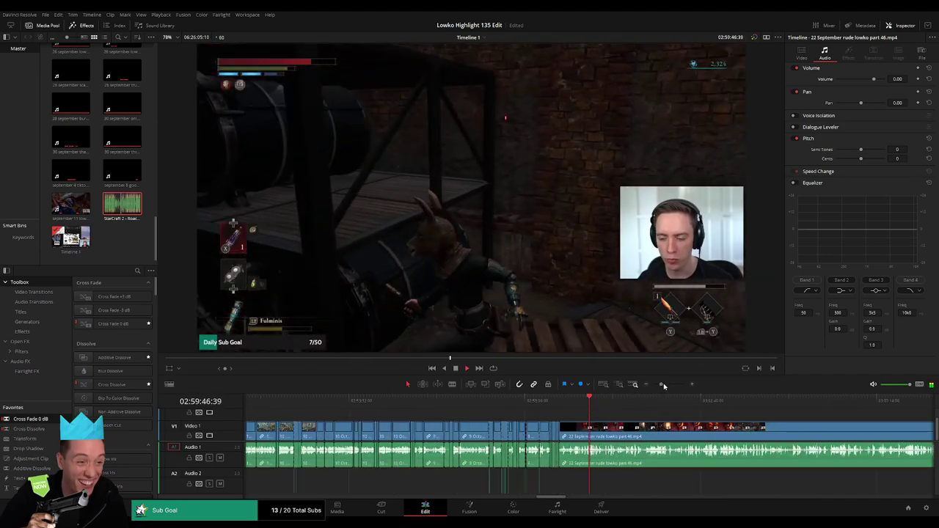
Step: Skim the opening of part 46, from the brick corridors to the red pipe fight and Workshop Union Culvert, for content worth keeping
drag(663, 385, 667, 385)
click(535, 409)
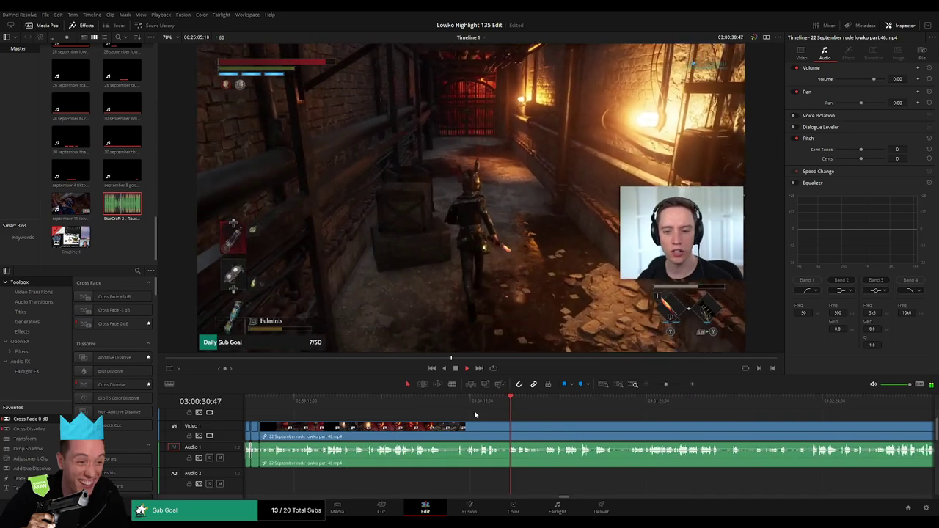
drag(554, 426, 591, 408)
click(609, 405)
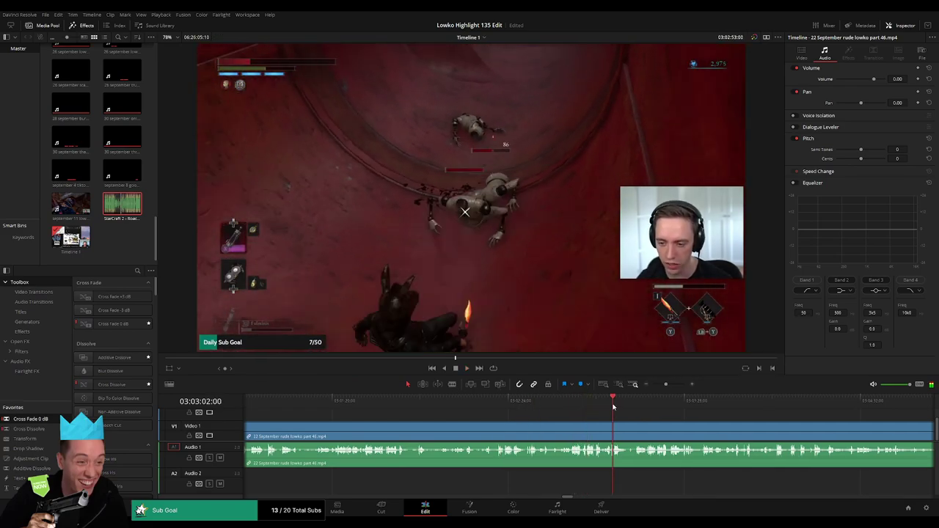
key(space)
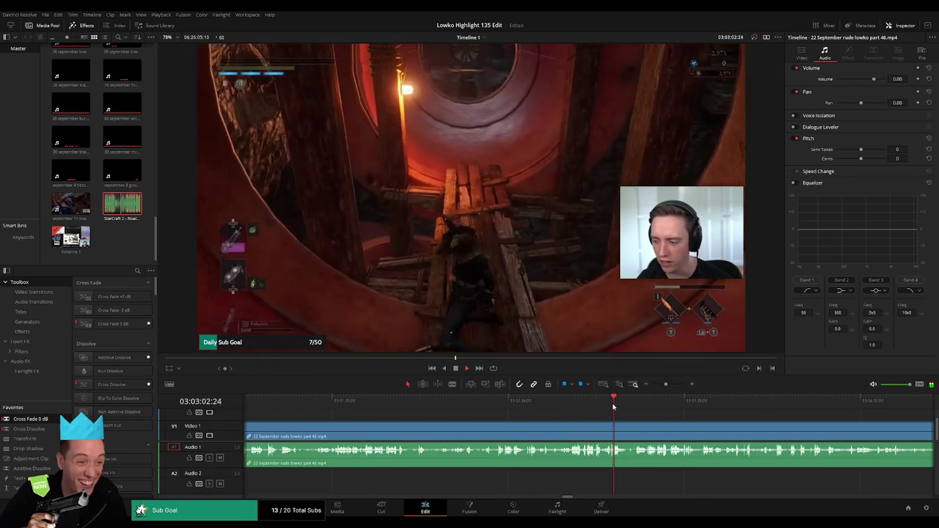
drag(624, 405, 643, 407)
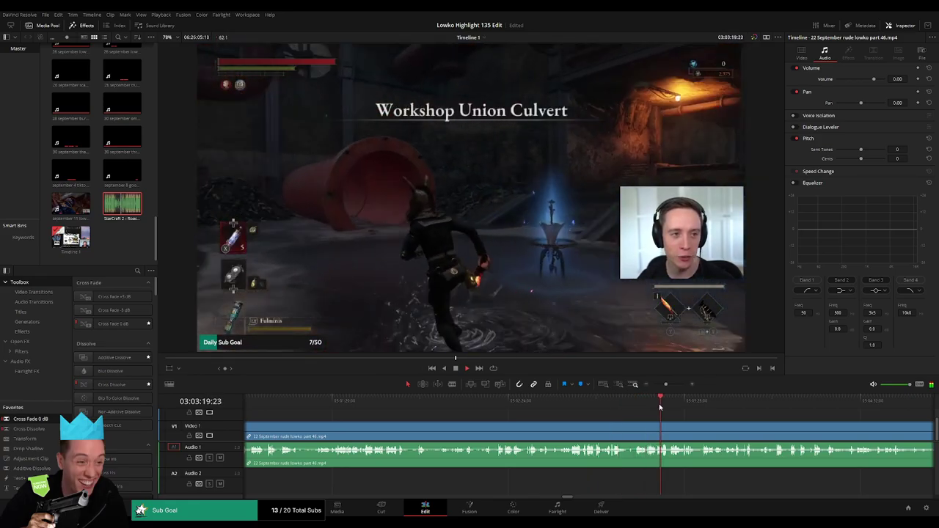
Step: Review part 46 after the Workshop Union Culvert return, checking the brick alley near 03:04:00 and the corridor fight near 03:05:04
click(683, 406)
click(706, 408)
drag(743, 414, 539, 406)
click(499, 405)
click(525, 405)
key(space)
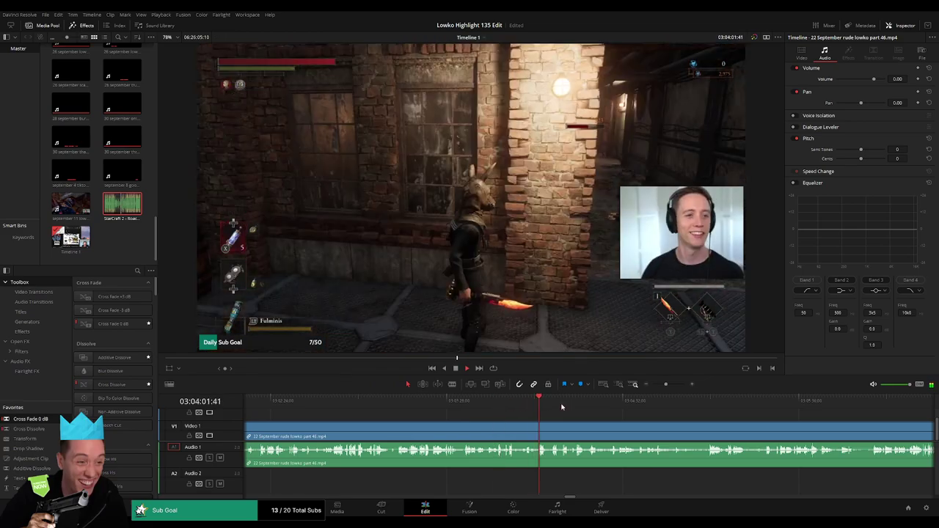
mouse_move(665, 385)
mouse_down()
mouse_move(657, 386)
mouse_move(666, 387)
mouse_up()
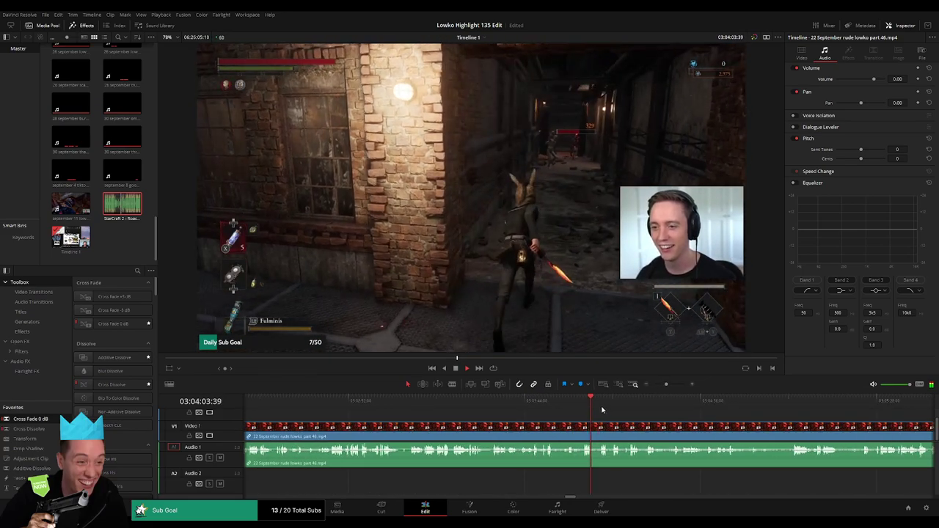
click(777, 413)
key(space)
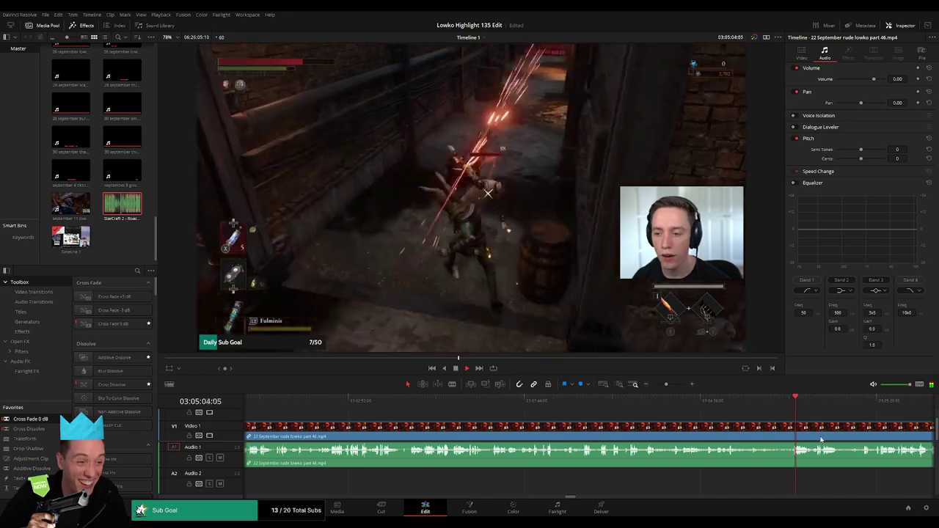
Step: Sample the remaining corridor fights and the second red pipe run in part 46, up to about 03:07:08, for content worth keeping
drag(820, 439, 519, 423)
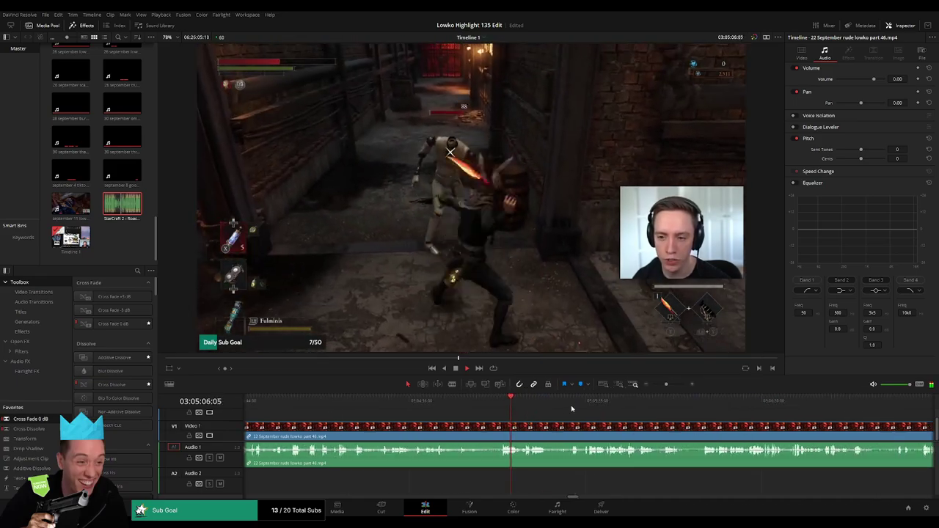
click(572, 409)
click(694, 407)
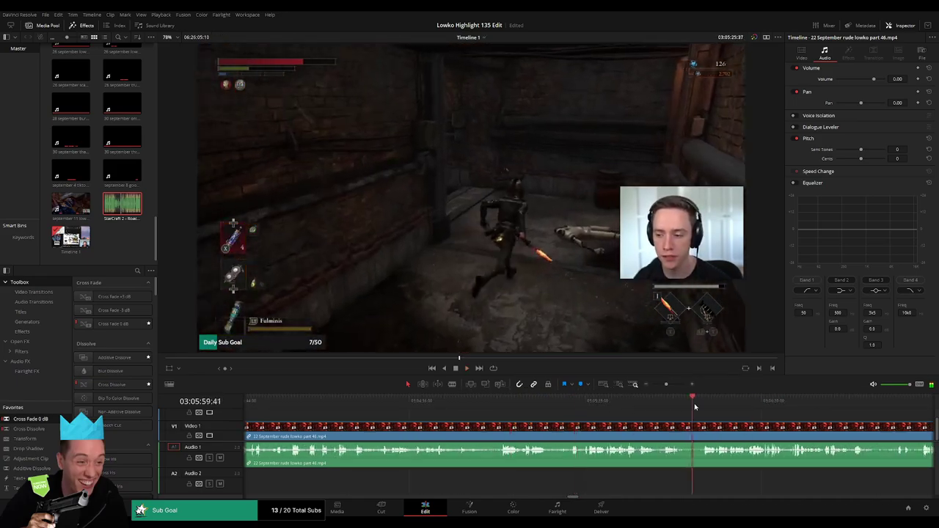
click(705, 409)
scroll(577, 405, right, 4)
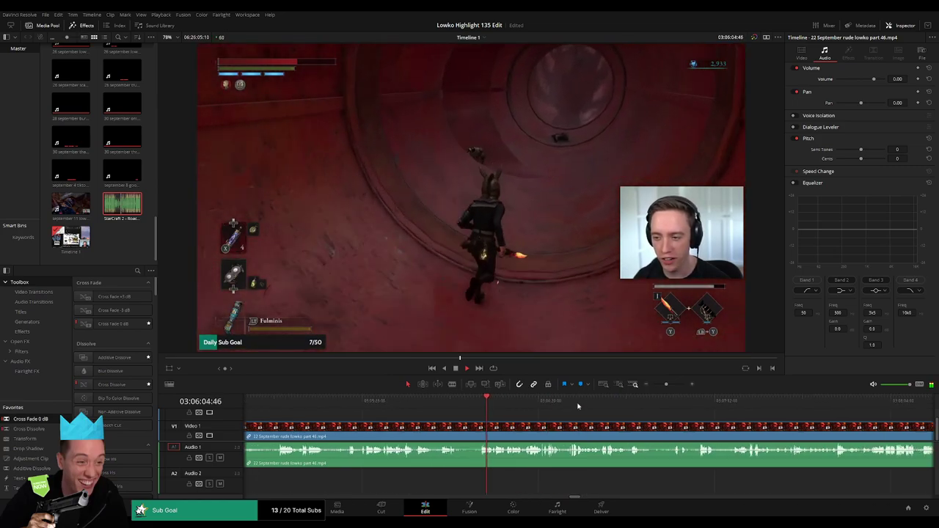
drag(586, 405, 606, 406)
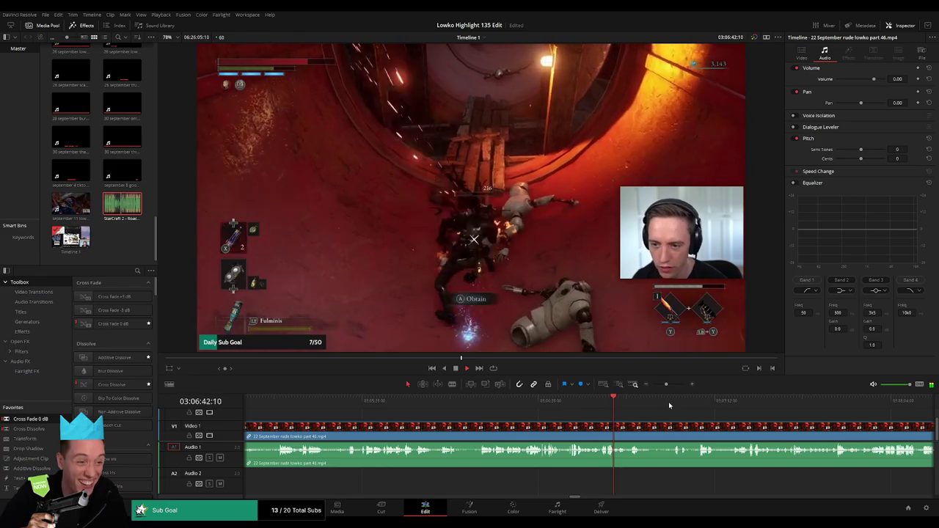
click(690, 407)
drag(692, 407, 697, 407)
scroll(738, 430, right, 3)
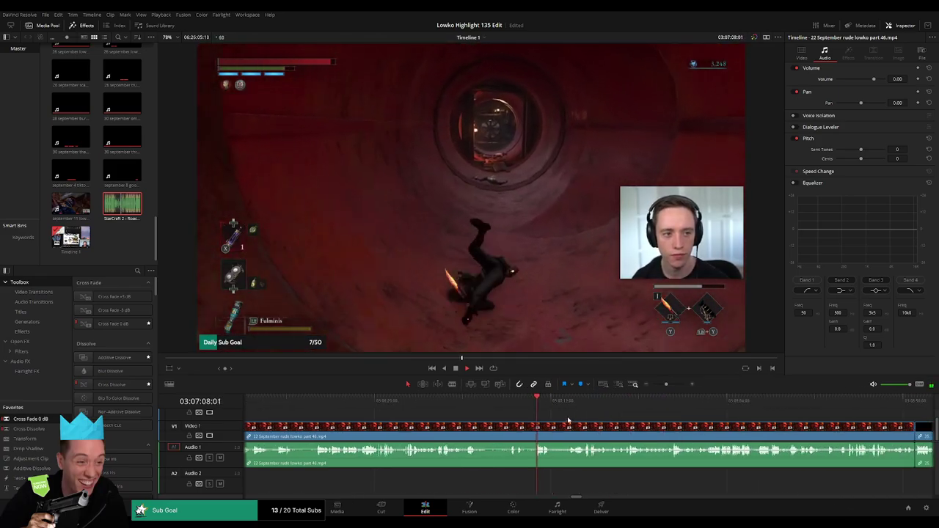
Step: Skim the 22 September rude lowko part 46 clip and ripple-delete the whole clip from the timeline
click(568, 406)
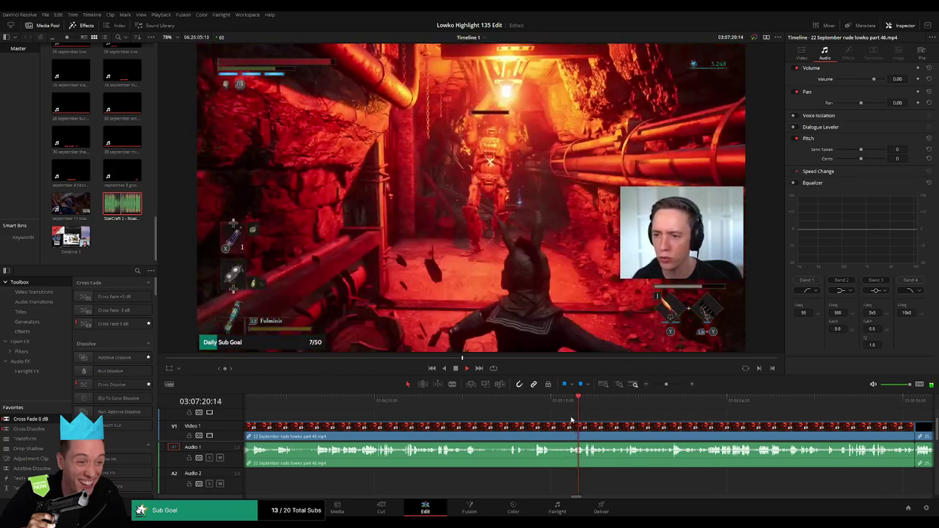
key(b)
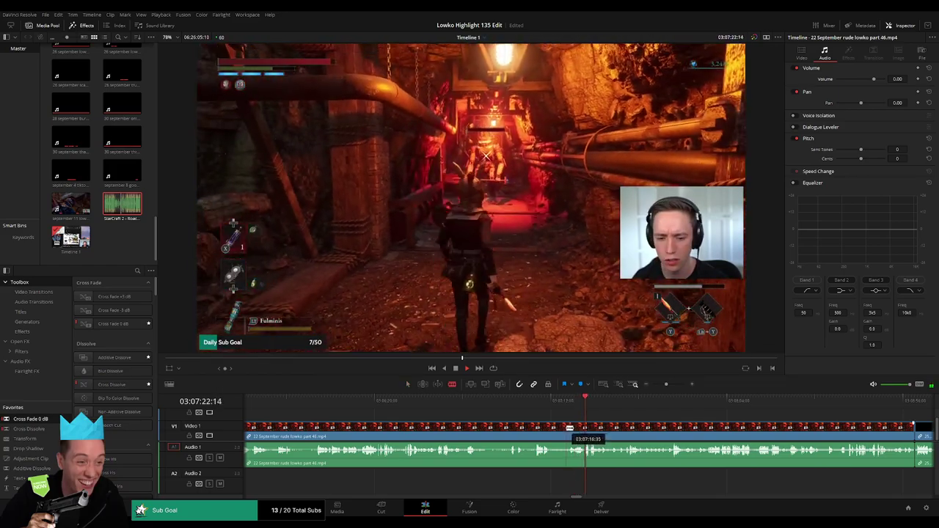
click(631, 400)
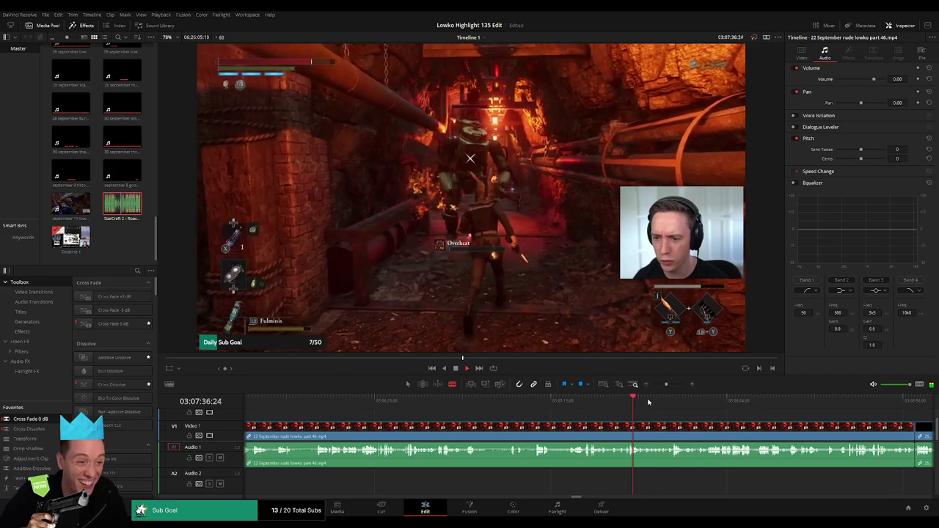
click(664, 400)
drag(664, 401, 711, 403)
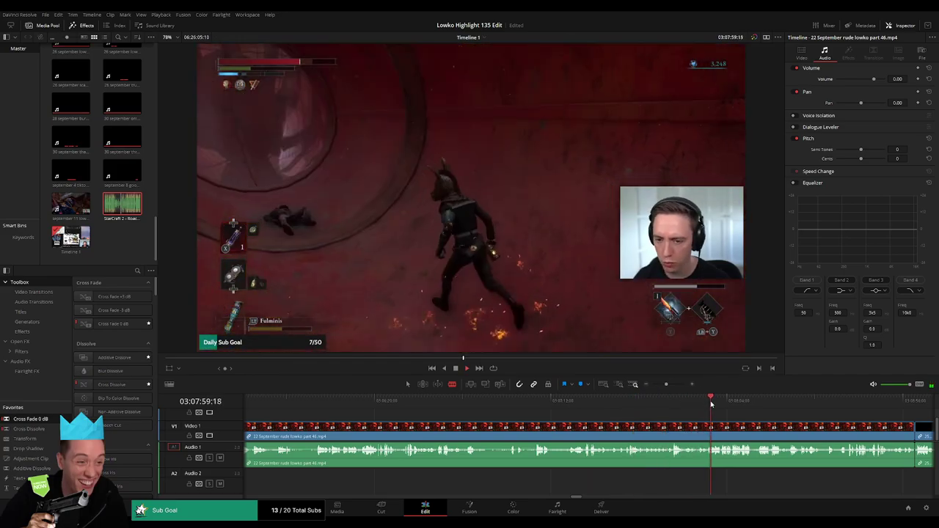
click(772, 402)
key(a)
click(688, 431)
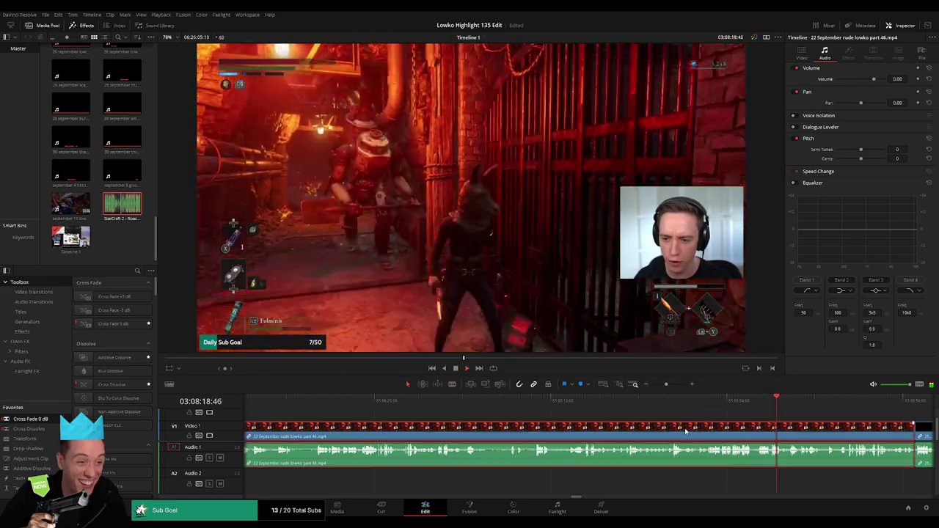
key(Up)
Step: Skim the 25 september lowko elevator singing part 47 footage for the start of its usable moment
click(637, 408)
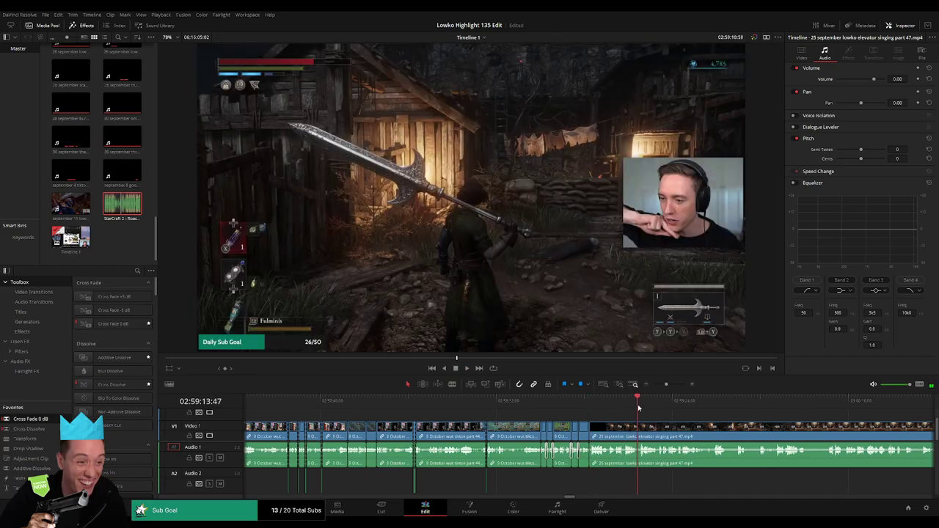
drag(702, 433, 497, 417)
click(644, 403)
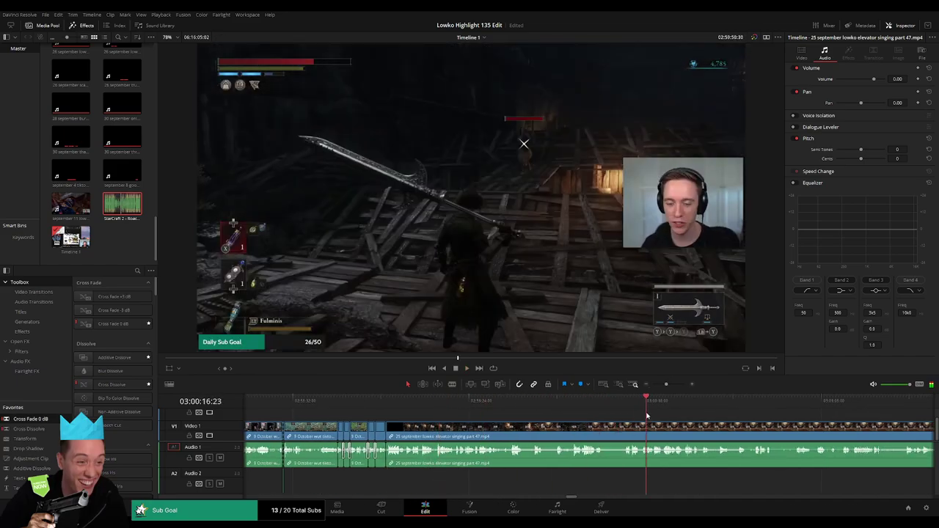
scroll(504, 413, right, 5)
click(639, 405)
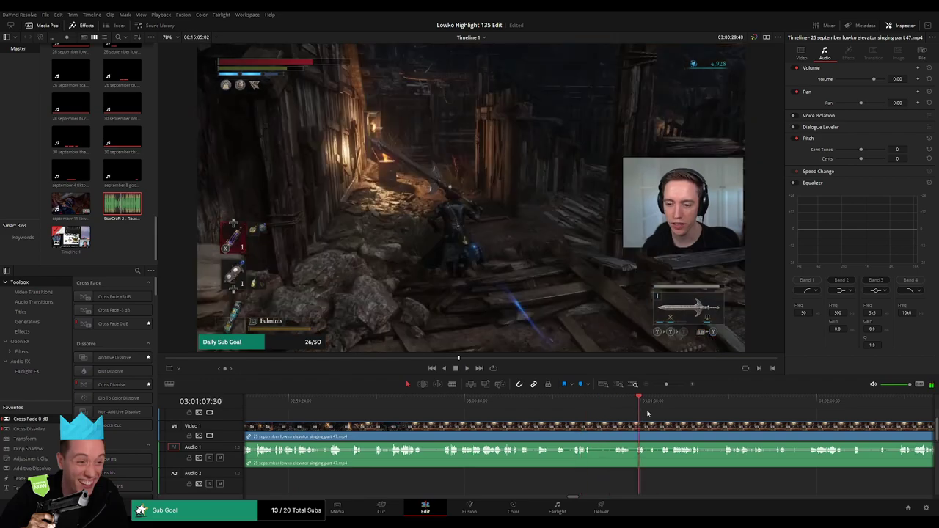
click(665, 408)
drag(683, 412, 434, 415)
click(513, 404)
click(566, 403)
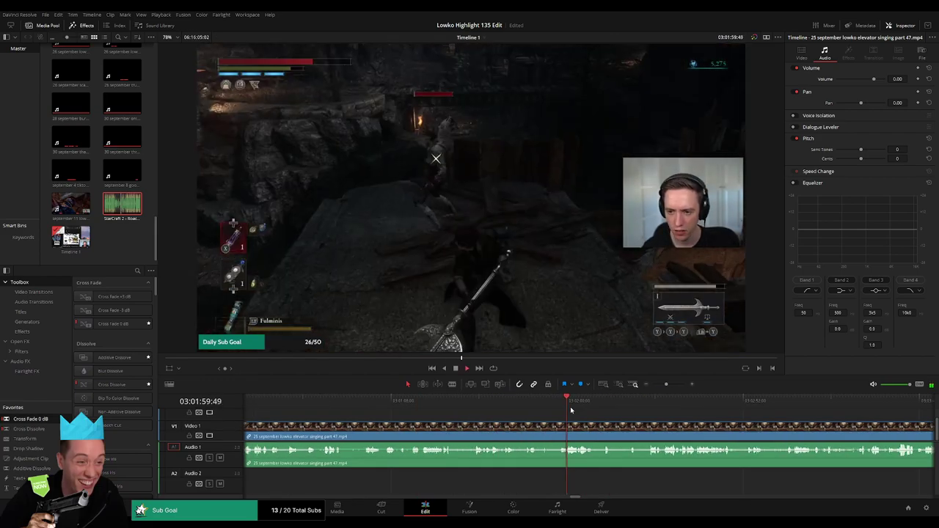
drag(666, 385, 665, 387)
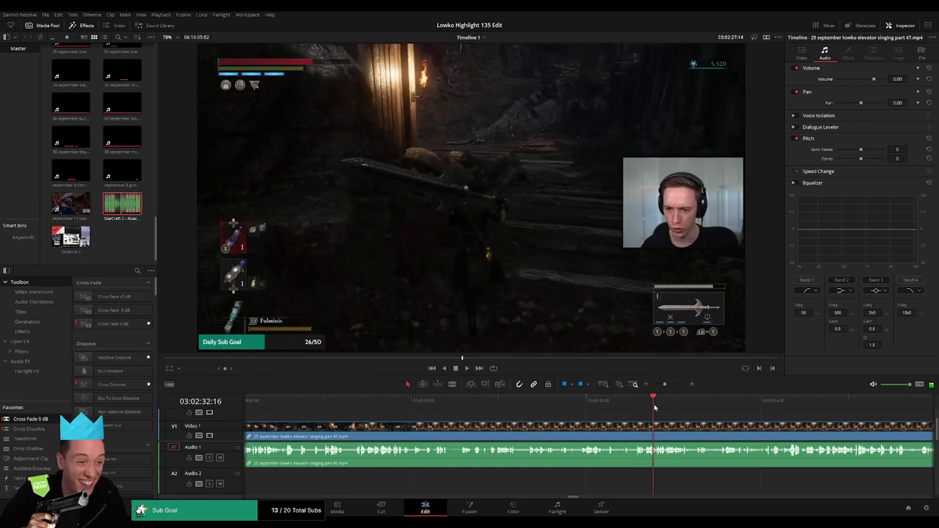
click(659, 406)
click(677, 407)
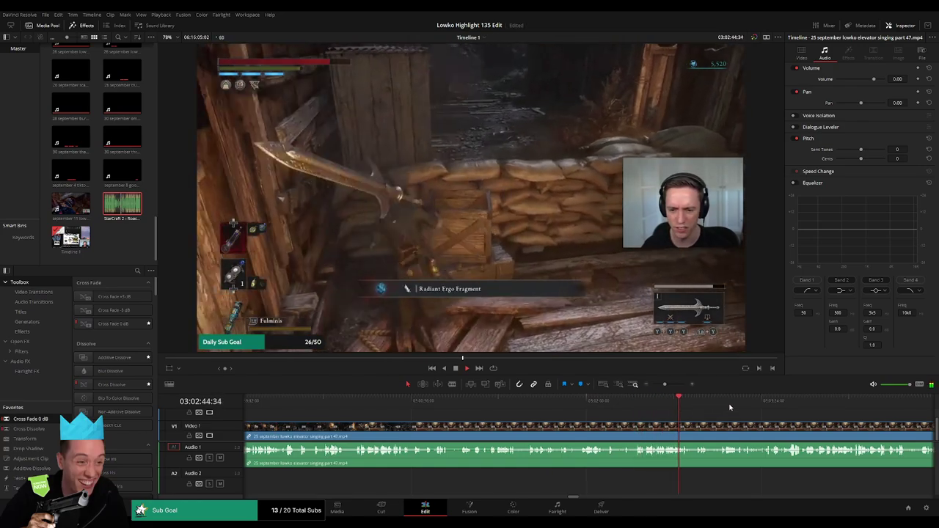
click(755, 406)
scroll(730, 430, right, 5)
click(628, 407)
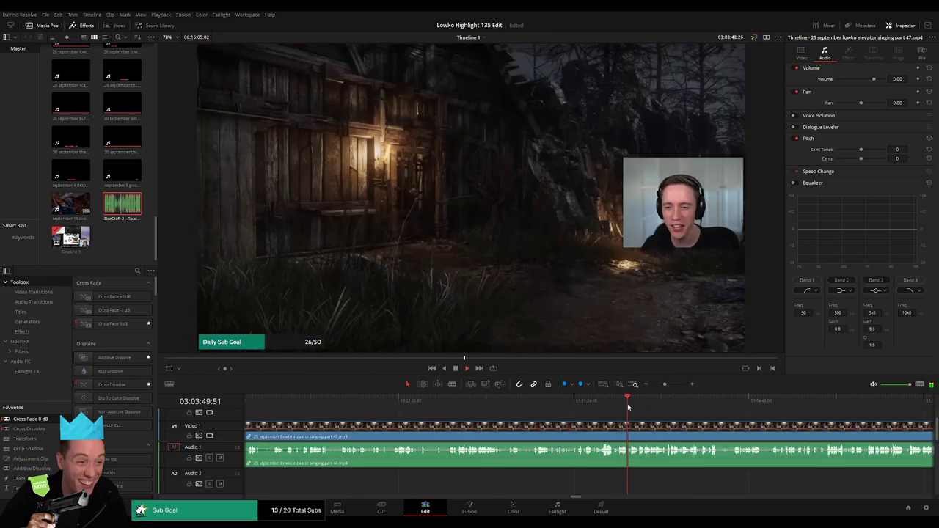
Step: Split the part 47 clip at about 03:03:16, shortly before the Lie or Die death, and ripple-delete the portion ahead of it
click(604, 401)
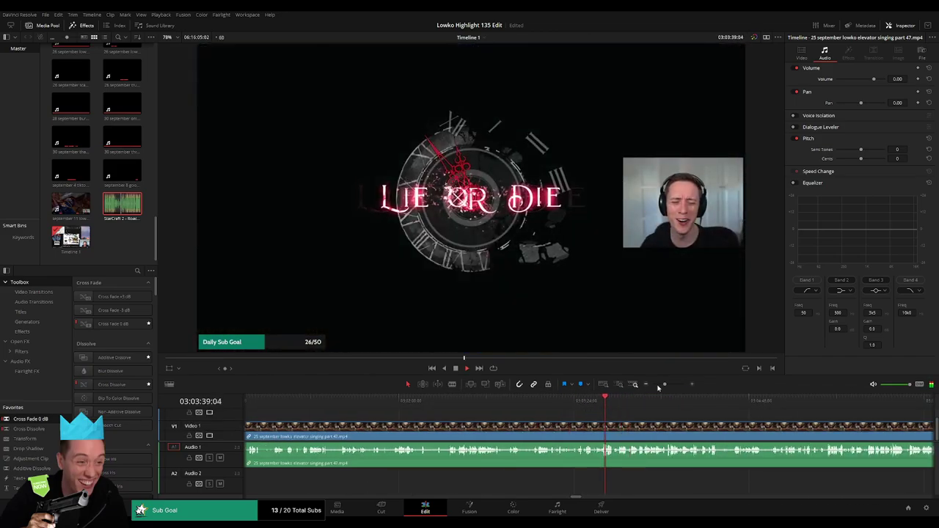
scroll(646, 411, right, 2)
click(487, 401)
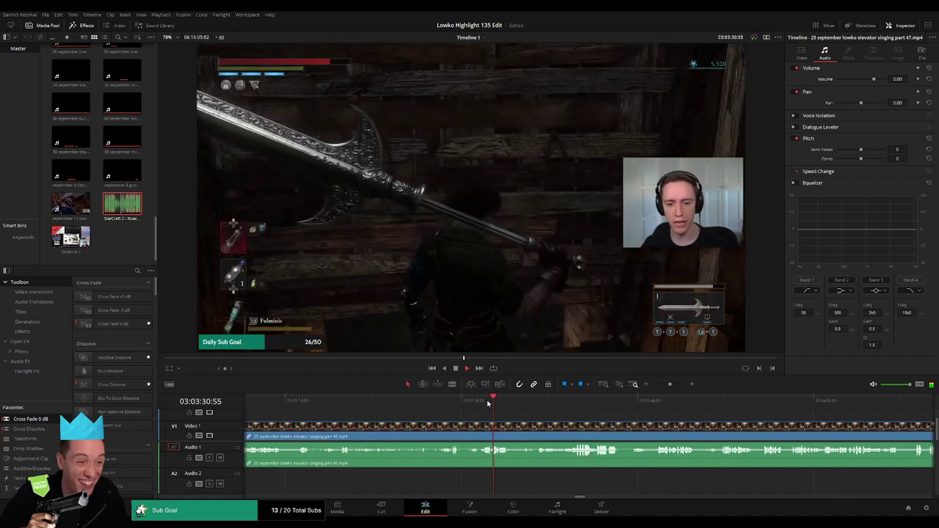
click(453, 401)
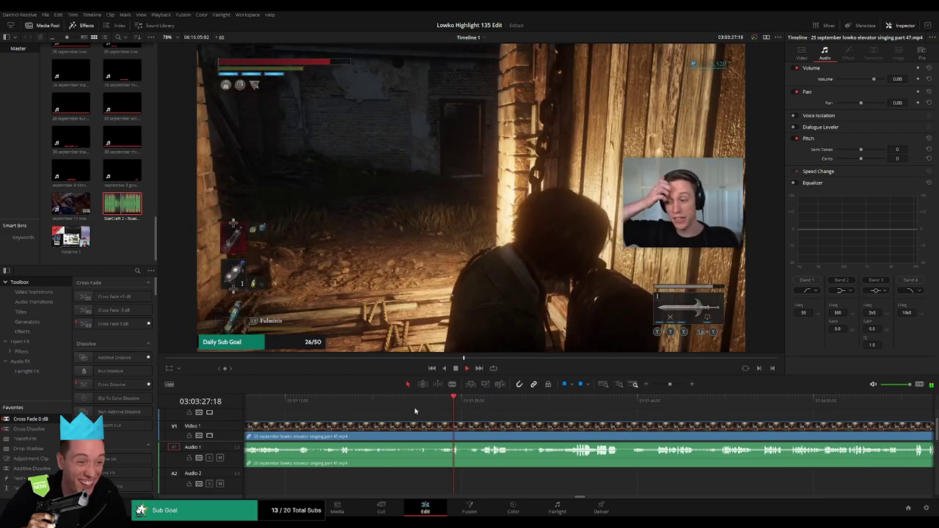
click(344, 403)
key(b)
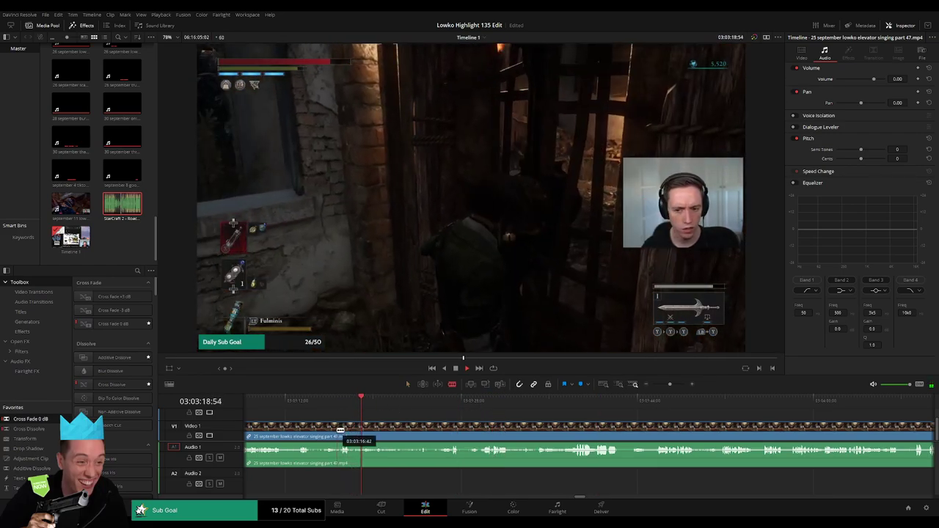
click(339, 431)
key(a)
click(326, 432)
key(Delete)
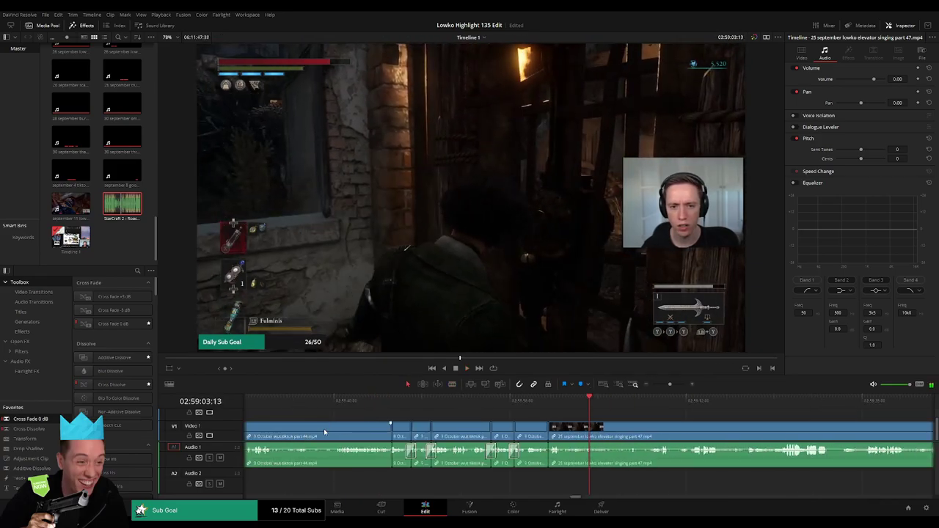
Step: Isolate the Lie or Die section with cuts at 02:59:22:30 and just before 02:59:24, and silence that section's audio
click(625, 403)
click(647, 403)
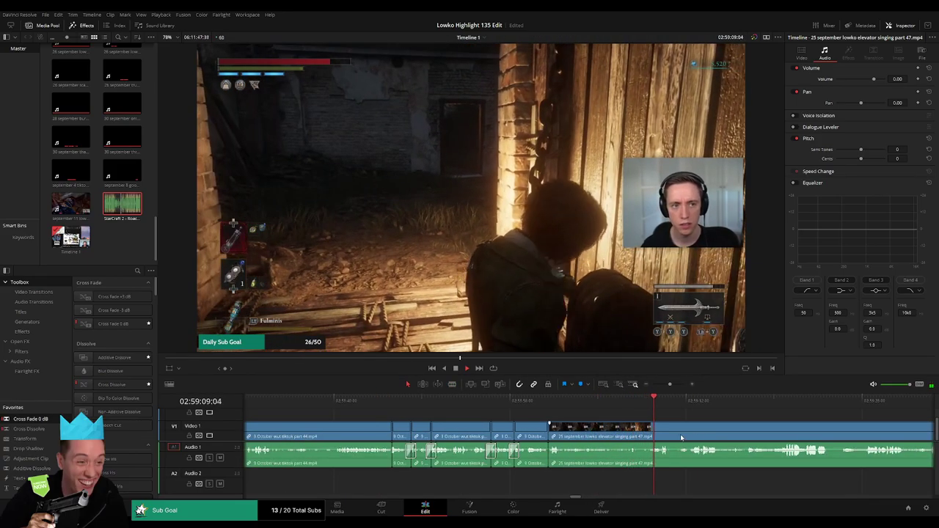
scroll(681, 438, right, 3)
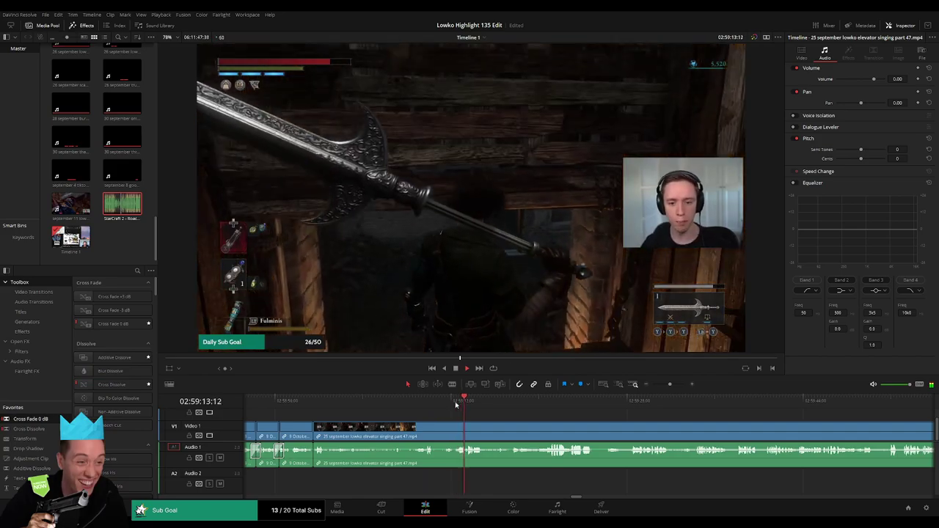
click(492, 401)
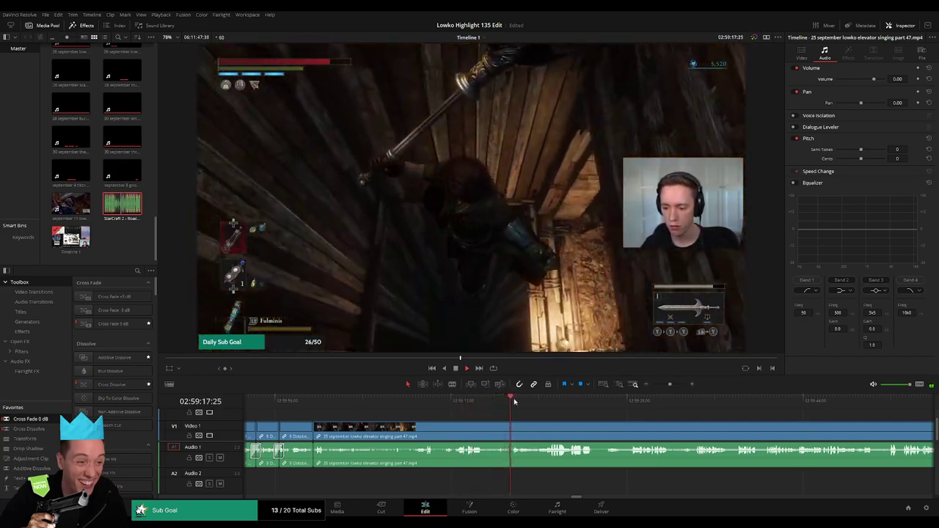
scroll(541, 428, right, 3)
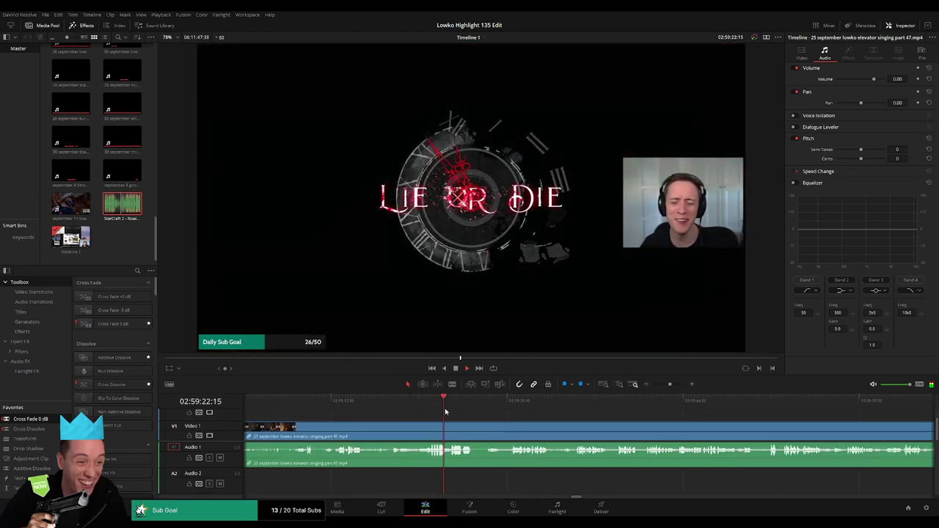
drag(665, 385, 672, 385)
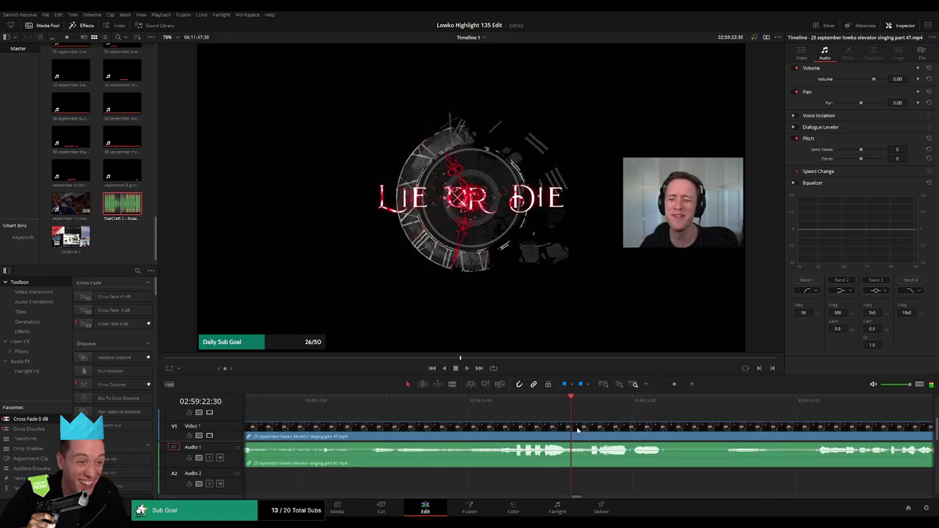
key(ctrl+b)
key(space)
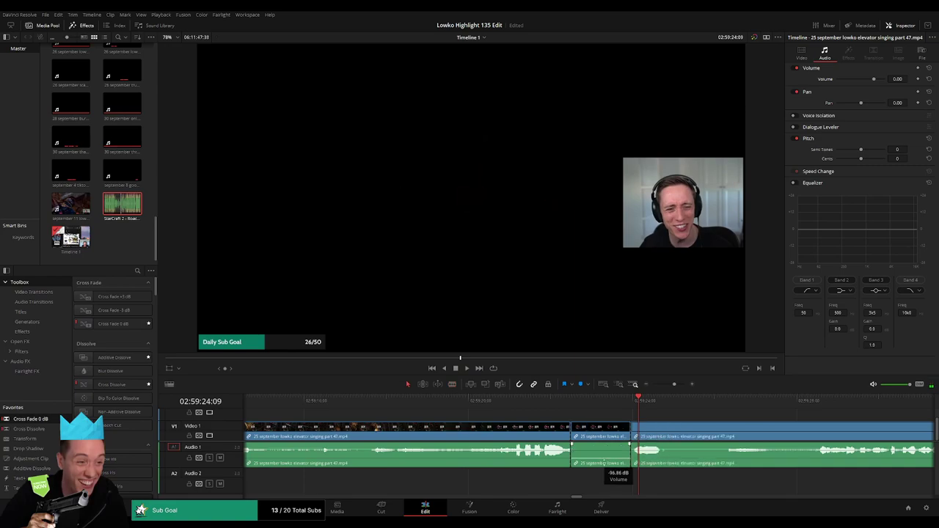
Step: Place two StarCraft 2 - Roach Quotes.mp3 excerpts on Audio 2 beneath the silenced section and lower the second one's volume to -23
drag(122, 206, 574, 484)
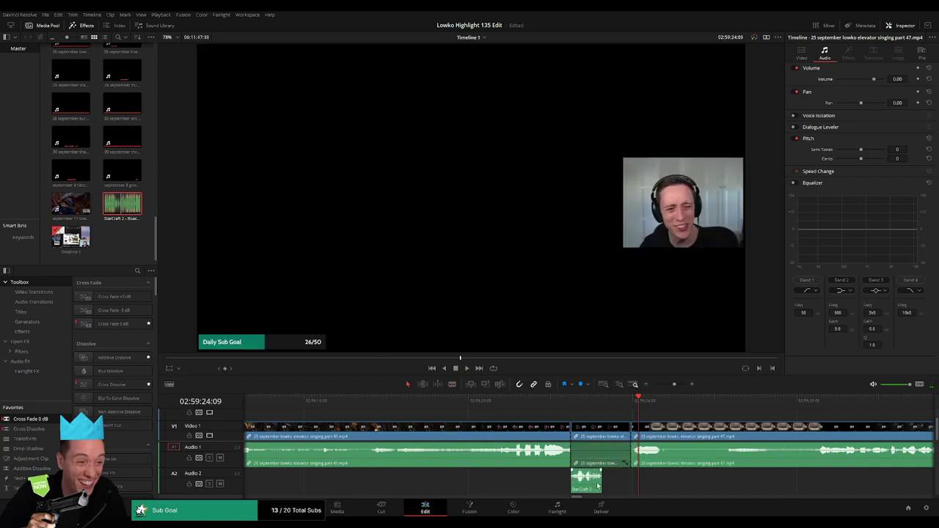
drag(131, 209, 605, 485)
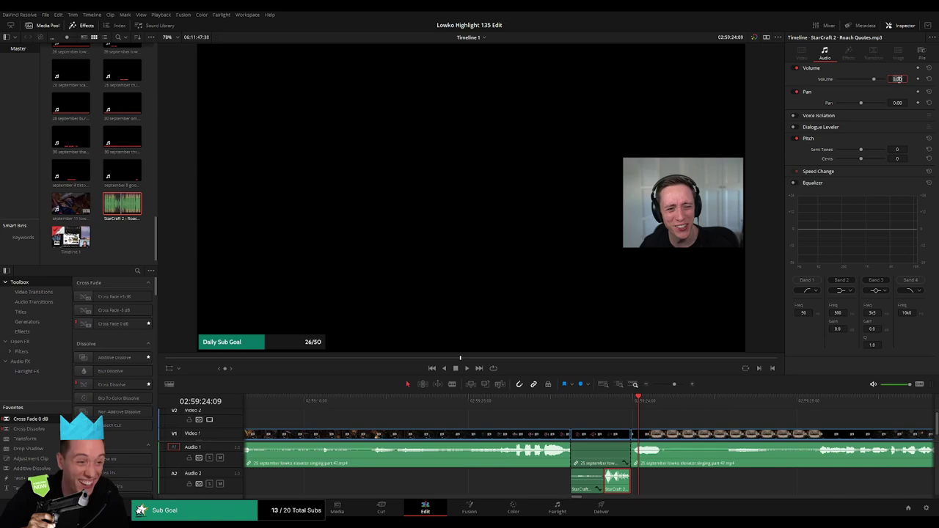
key(space)
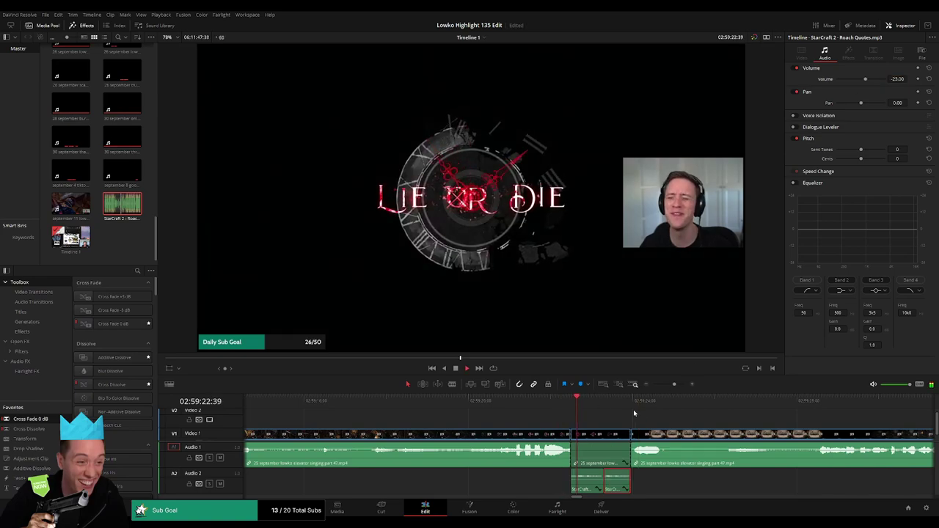
click(686, 424)
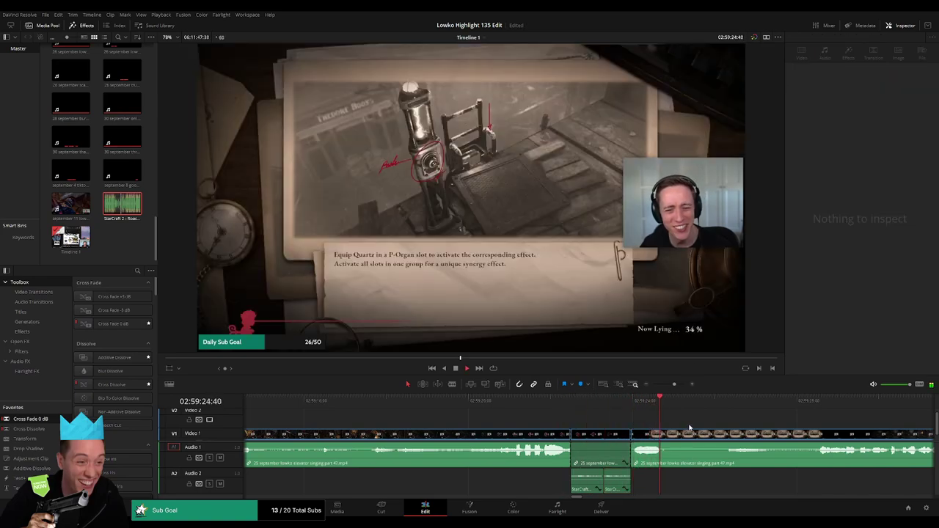
Step: Cut a section of about one second out of the part 47 clip near 02:59:50 and add an audio cross fade at the join
click(726, 411)
mouse_move(675, 384)
mouse_down()
mouse_move(658, 385)
mouse_move(671, 384)
mouse_up()
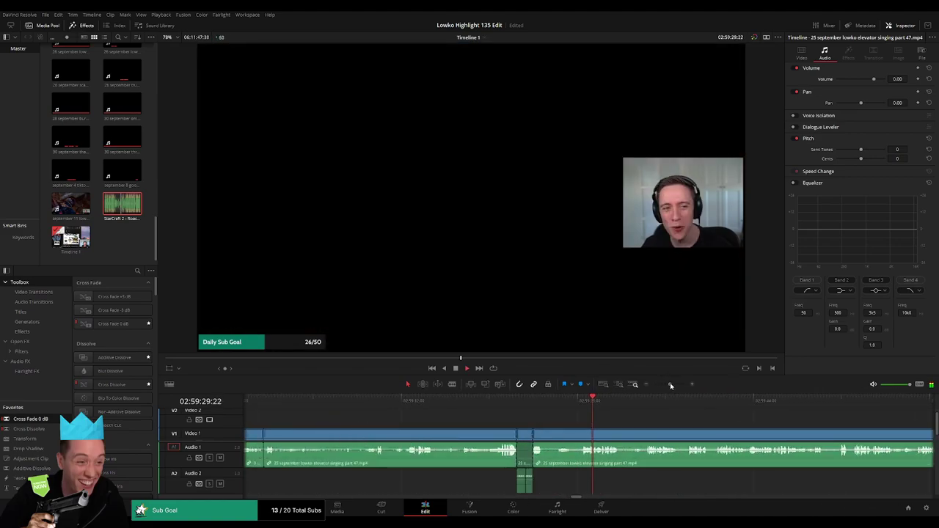
drag(589, 420, 469, 413)
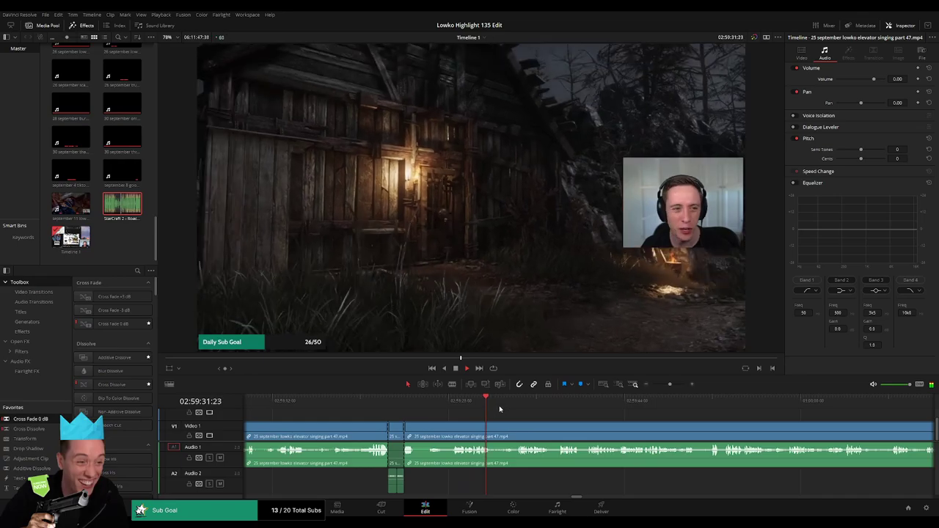
click(505, 405)
scroll(558, 425, right, 3)
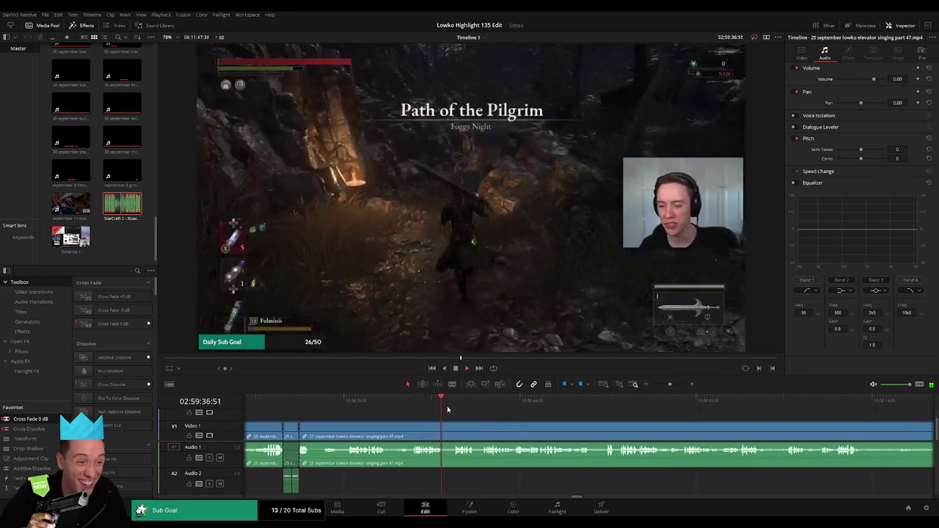
click(452, 408)
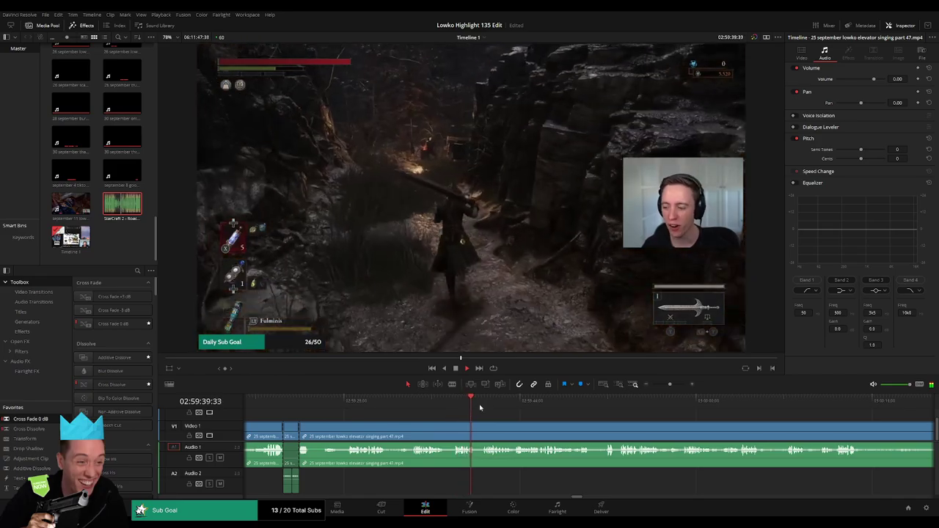
click(484, 403)
scroll(518, 419, right, 2)
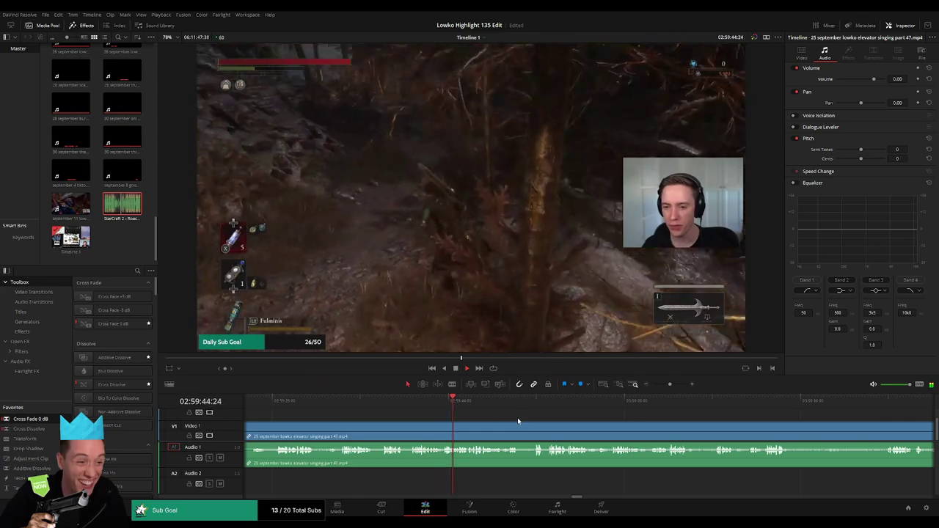
key(space)
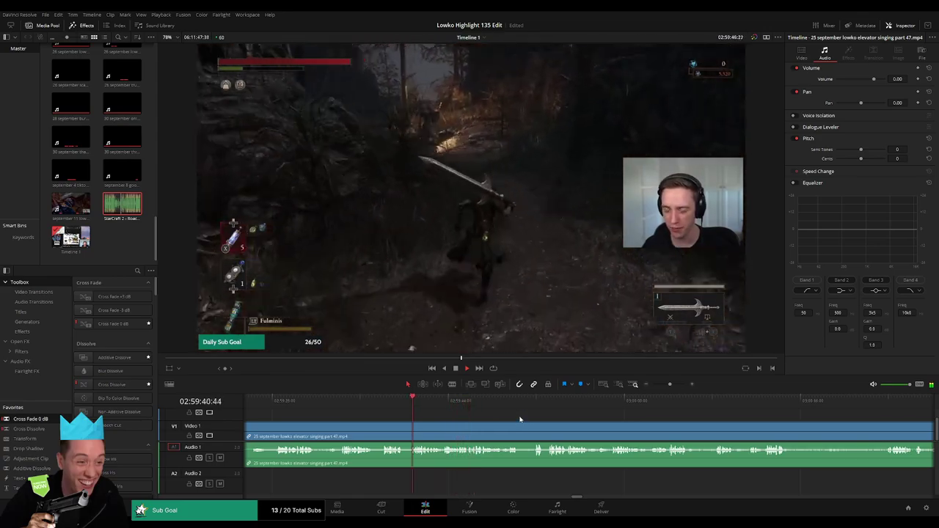
scroll(551, 423, right, 2)
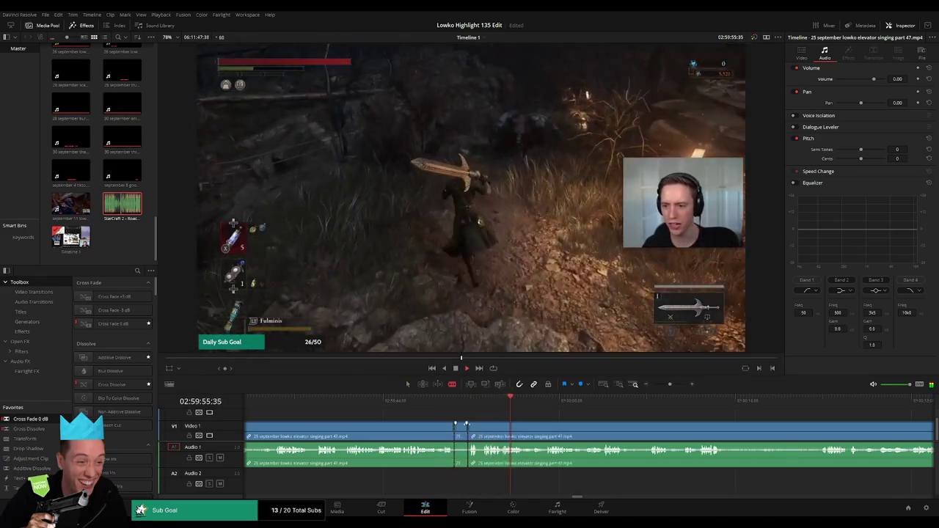
key(Delete)
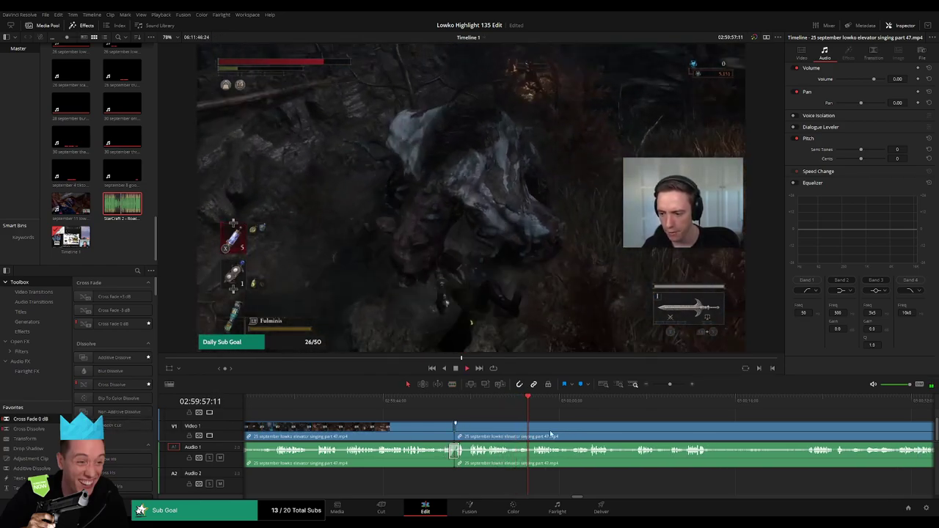
Step: Split the part 47 clip on the timeline at about 03:00:14, as the character approaches the lit wooden building
drag(596, 436, 505, 424)
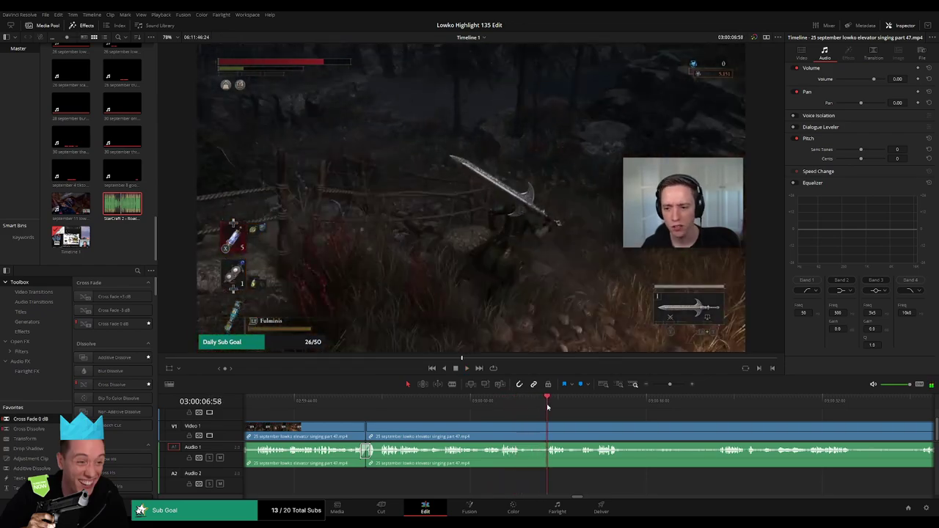
click(587, 408)
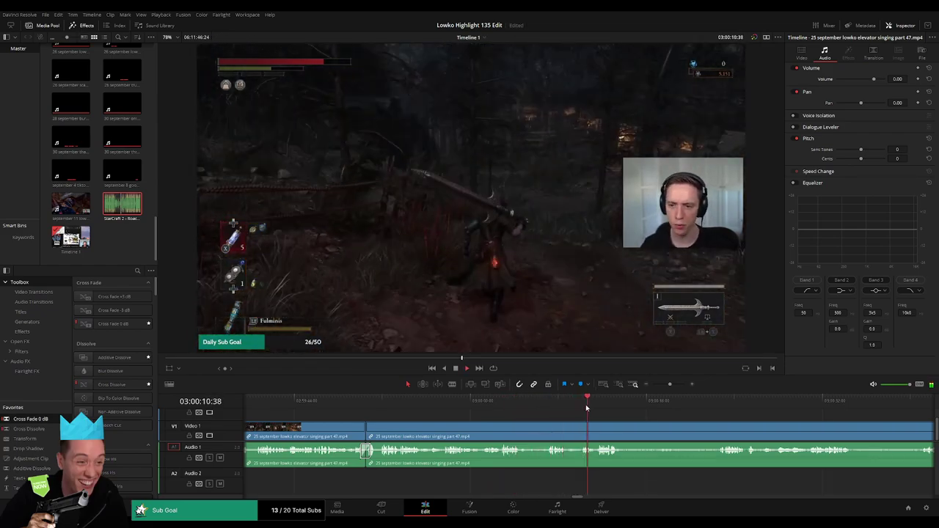
drag(656, 430, 522, 421)
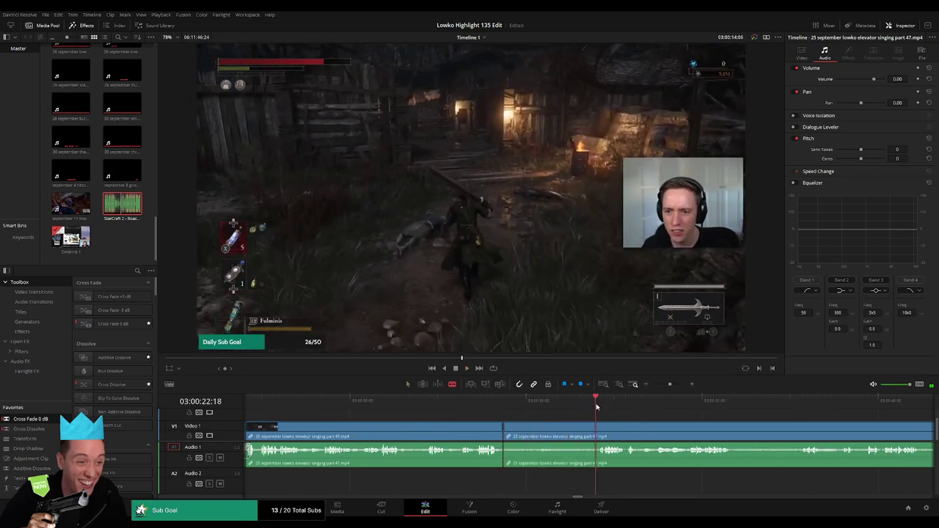
Step: Cut the part 47 clip at about 03:00:48, ripple-delete the section back to the 03:00:14 cut and add an audio cross fade at the join
drag(675, 408, 702, 406)
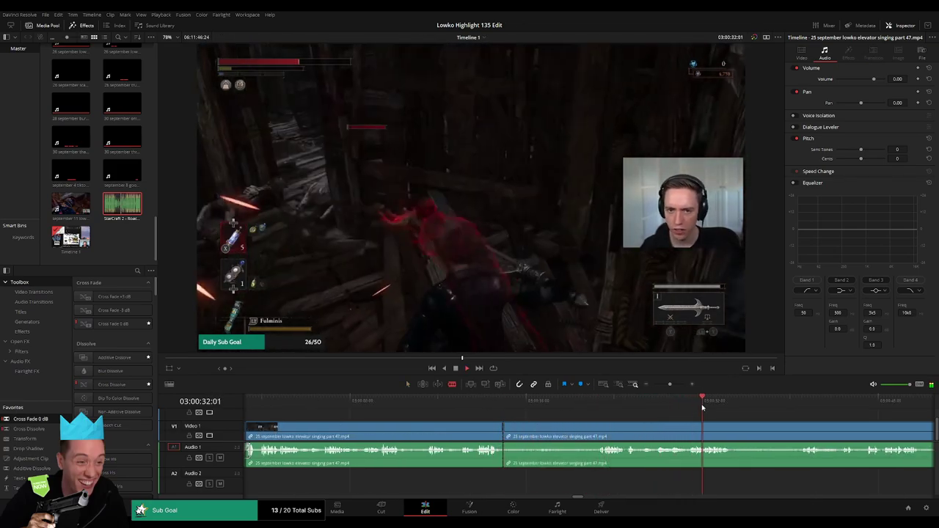
drag(767, 428, 622, 421)
click(665, 403)
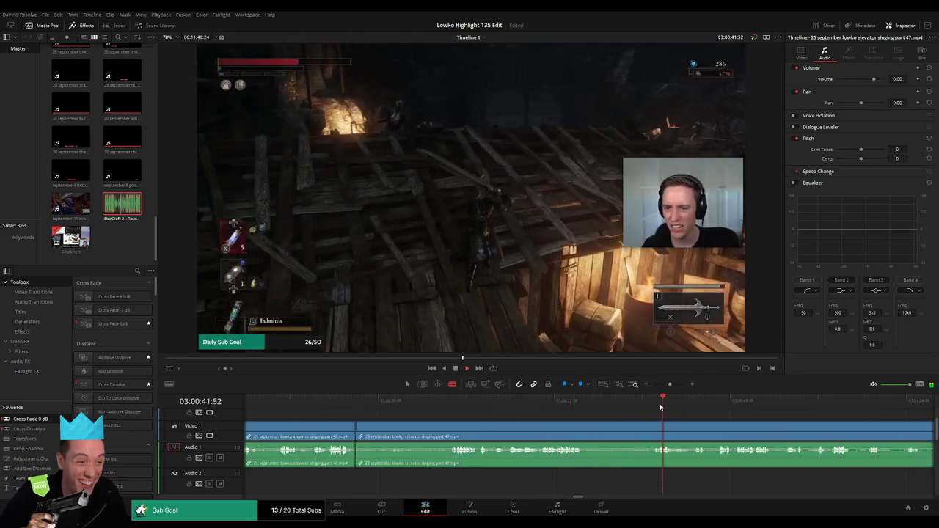
click(803, 403)
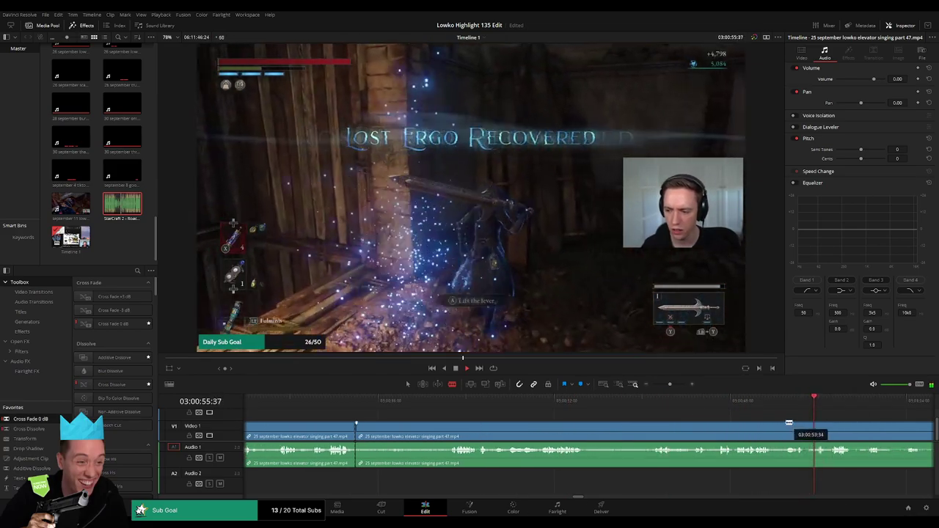
click(756, 406)
click(735, 405)
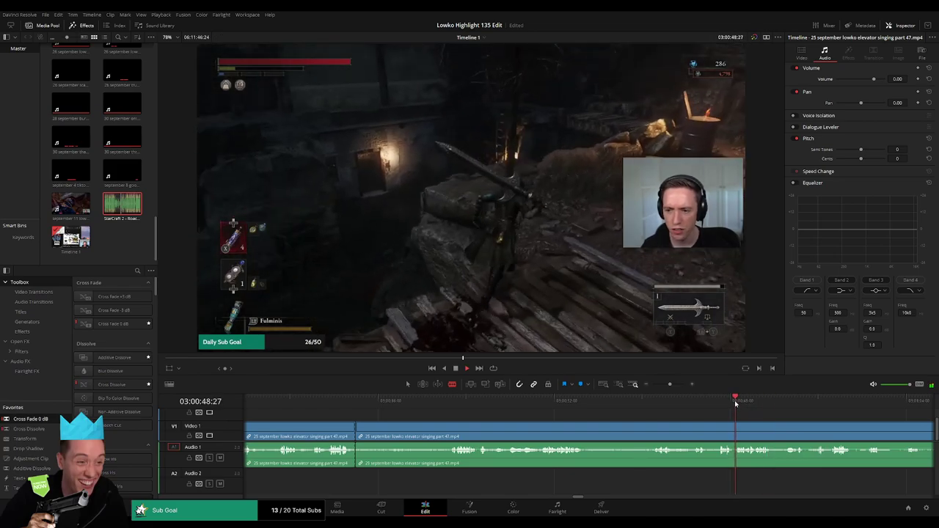
click(734, 430)
key(a)
click(702, 433)
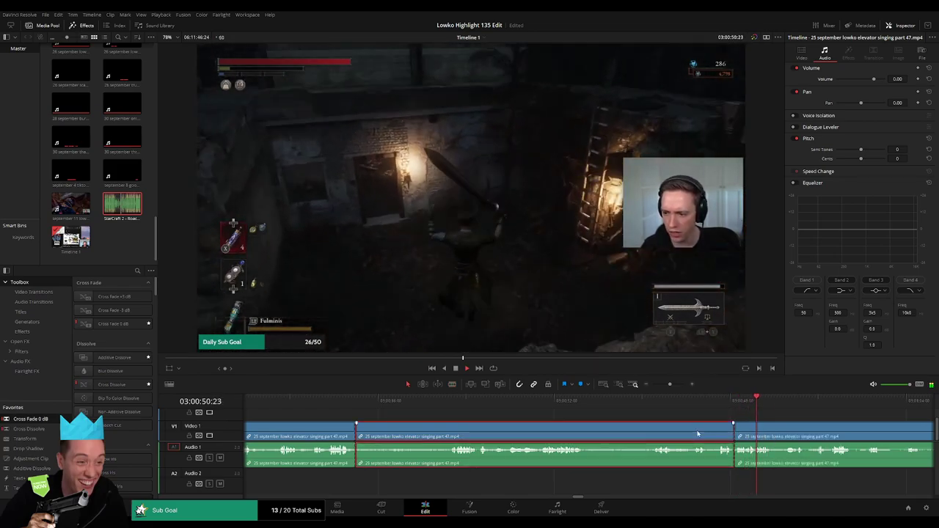
key(Delete)
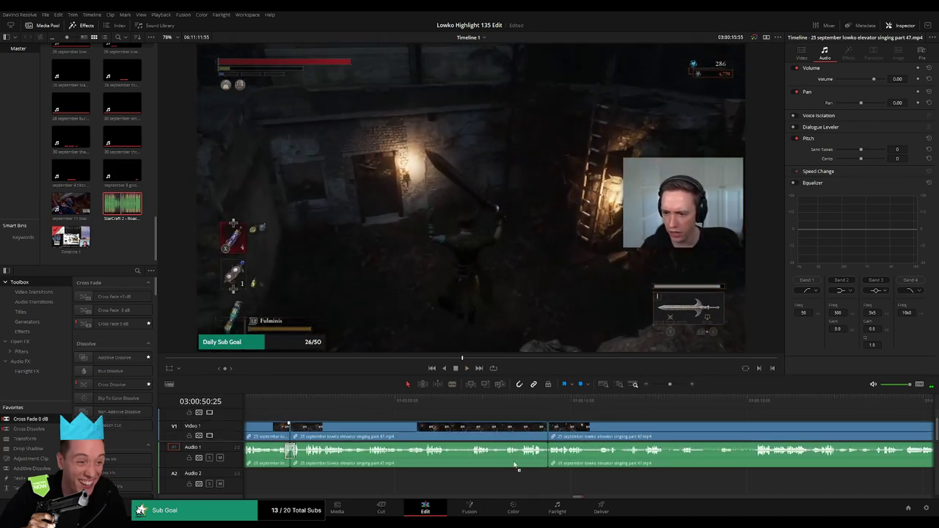
Step: Review the footage following the Lost Ergo Recovered moment and split the part 47 clip at about 03:00:49
click(613, 403)
click(626, 403)
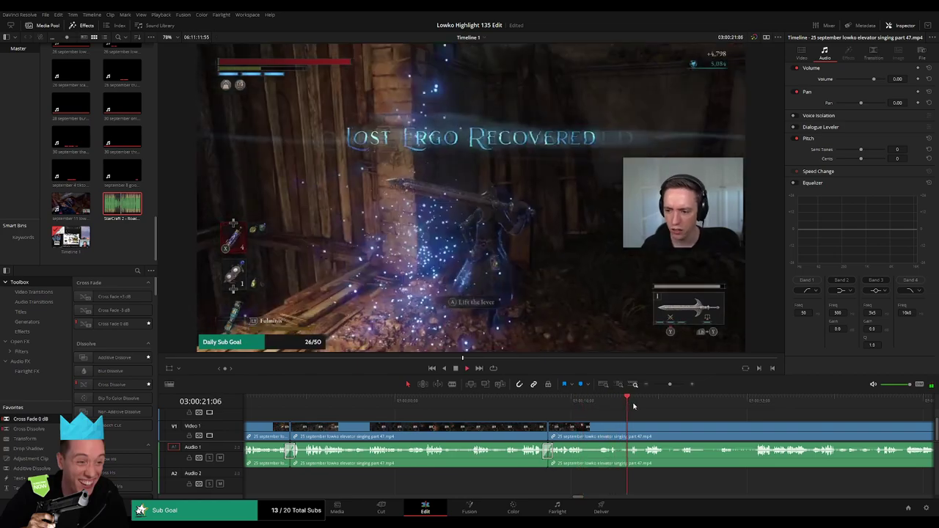
scroll(660, 416, right, 3)
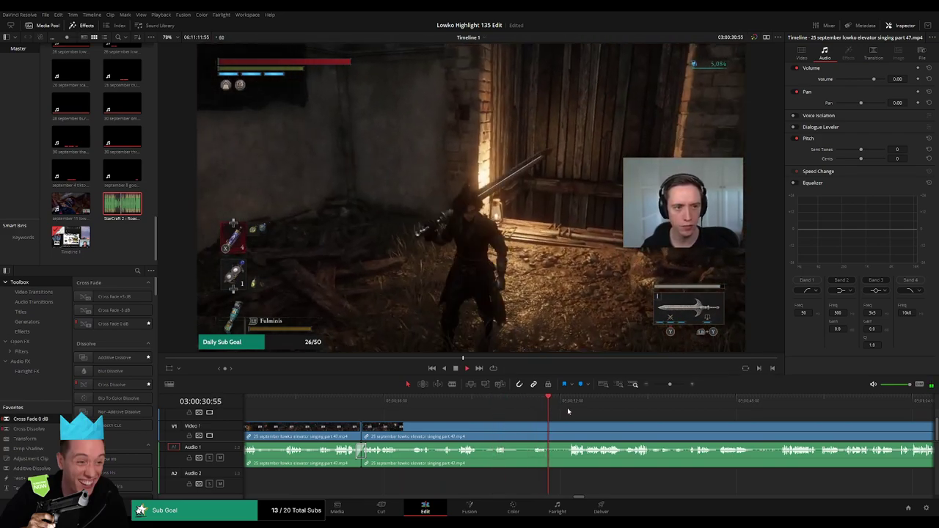
click(569, 410)
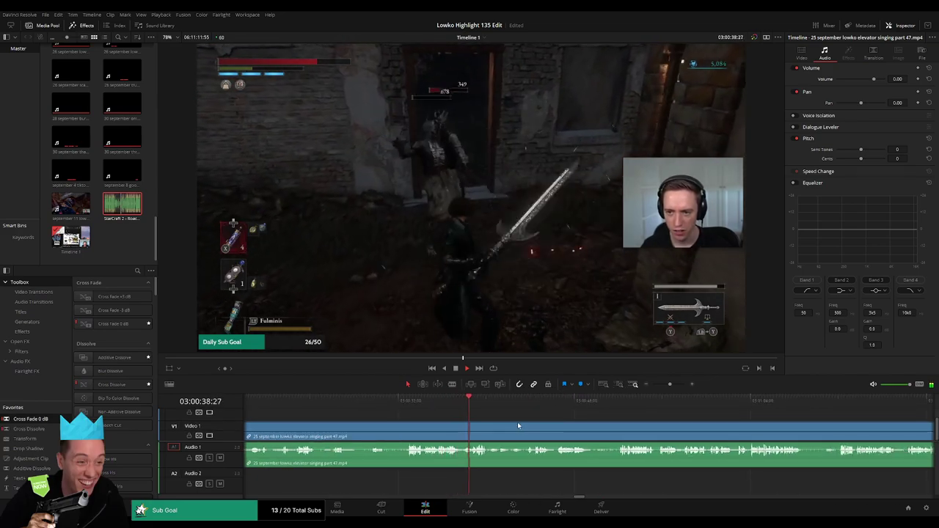
click(519, 400)
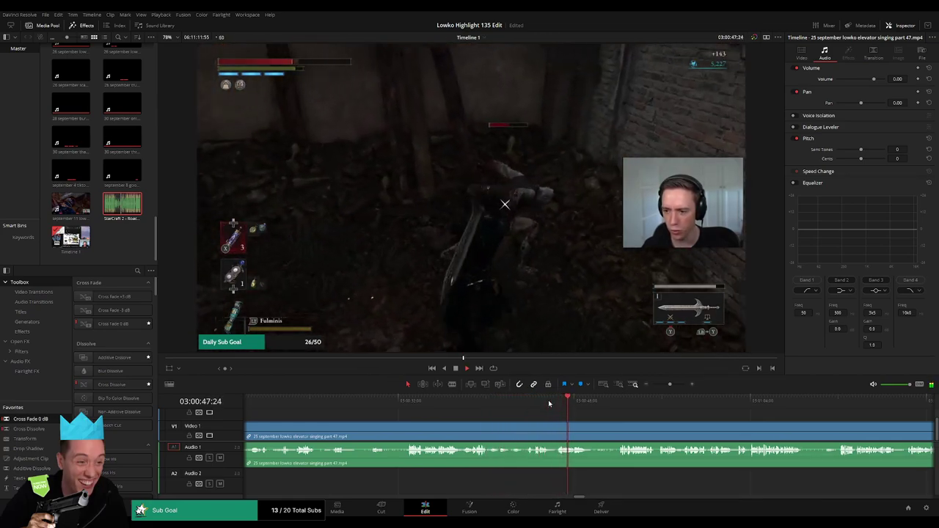
key(b)
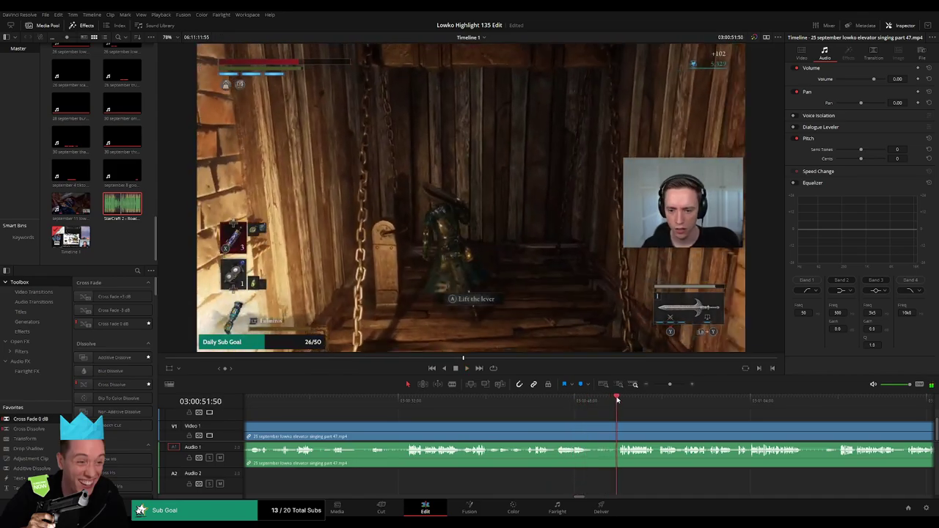
click(591, 433)
scroll(715, 426, right, 5)
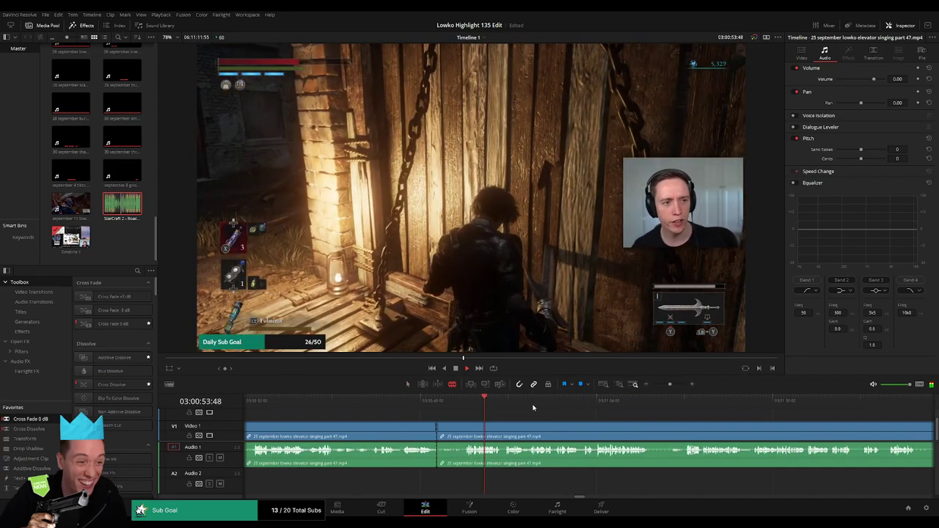
Step: Skim the part 47 footage following the 03:00:49 cut and ripple-delete that whole remaining portion
click(604, 400)
click(685, 404)
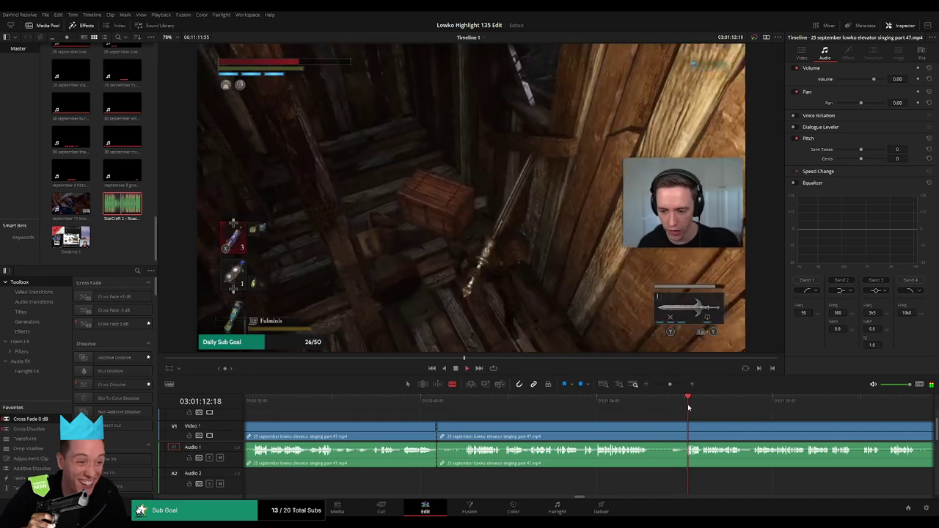
click(866, 405)
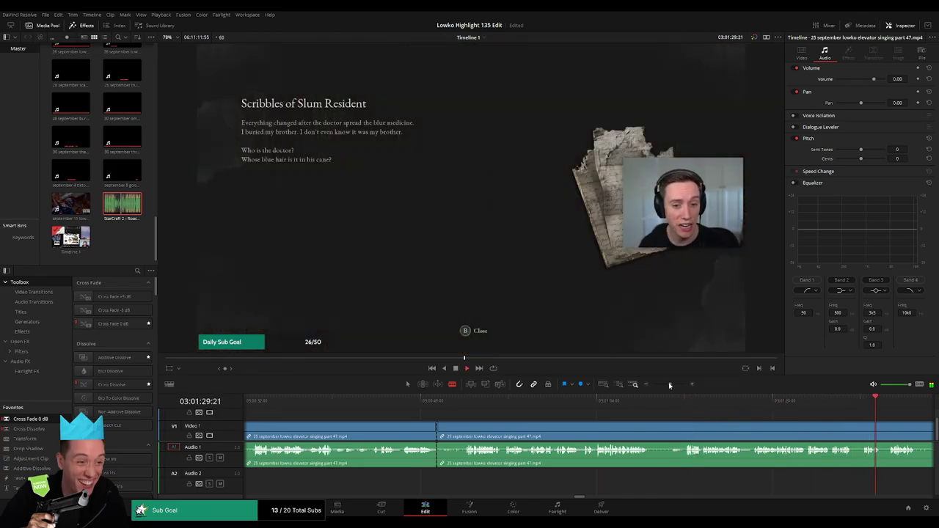
drag(669, 384, 661, 384)
click(605, 404)
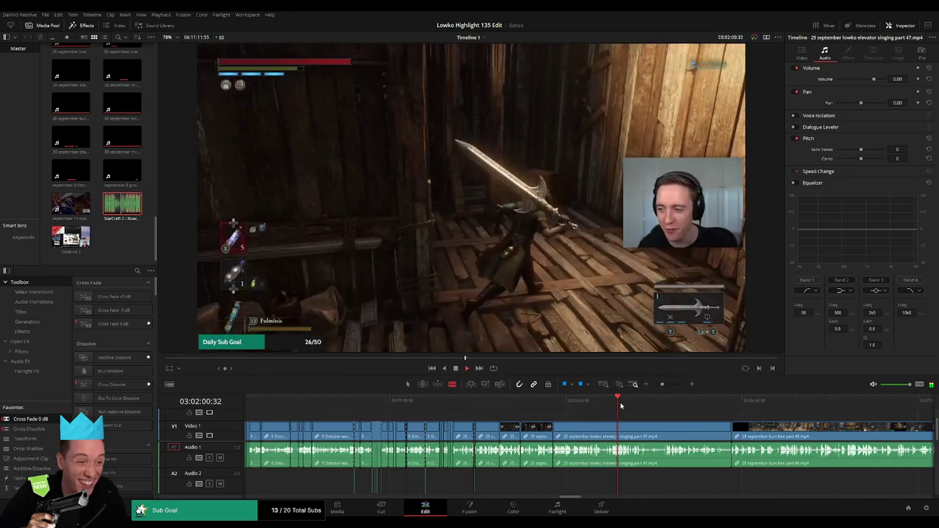
key(space)
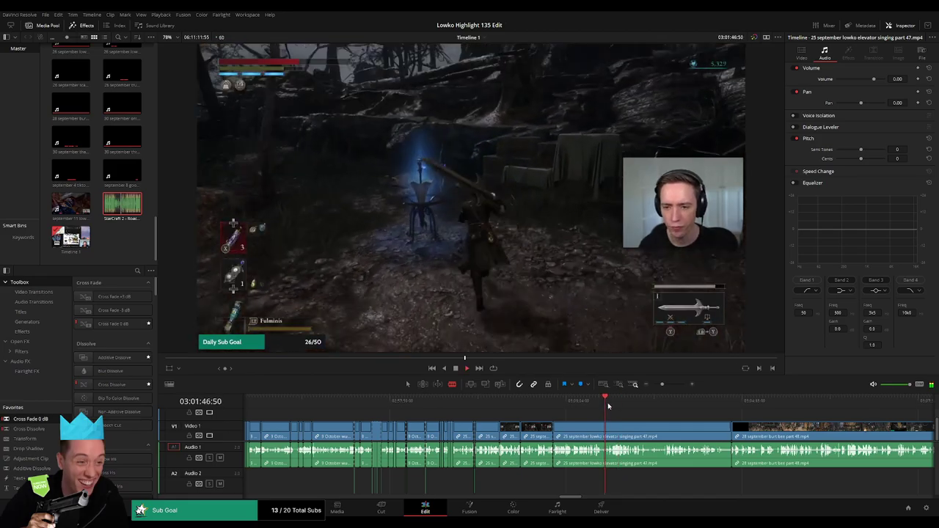
click(612, 405)
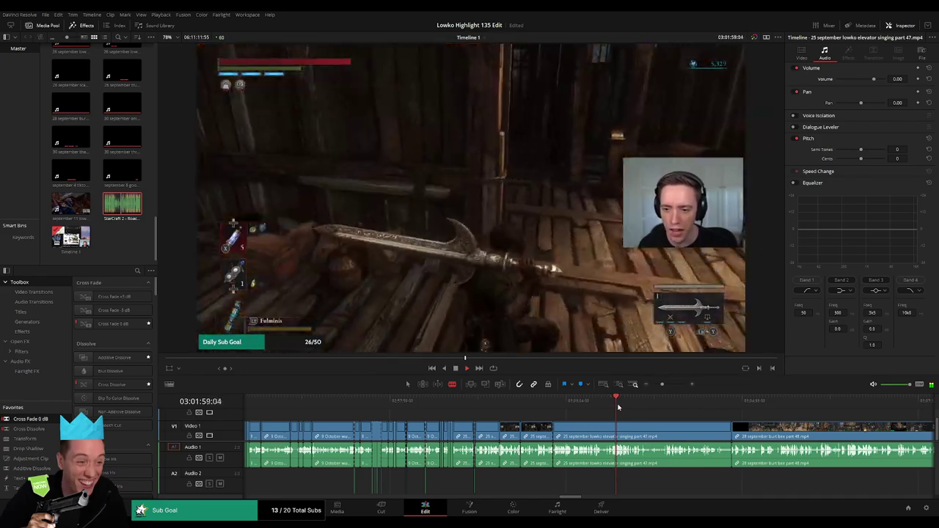
click(625, 405)
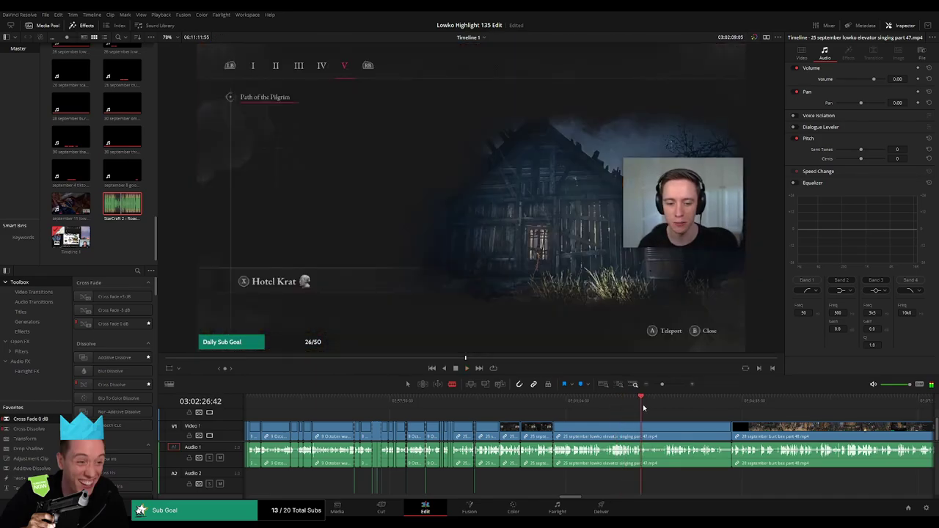
click(669, 400)
click(621, 425)
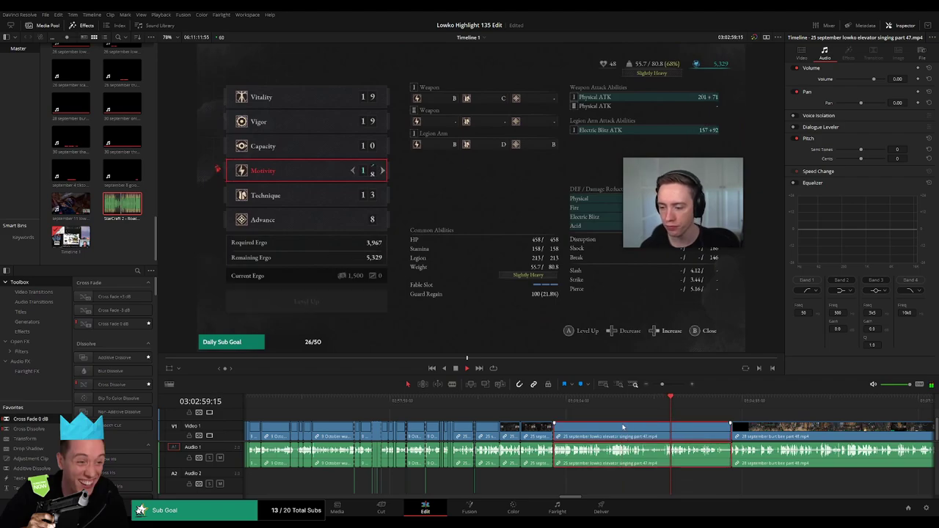
key(Delete)
Step: Skim the opening of the part 48 clip on the timeline, from about 03:02:46 to 03:04:38
click(595, 405)
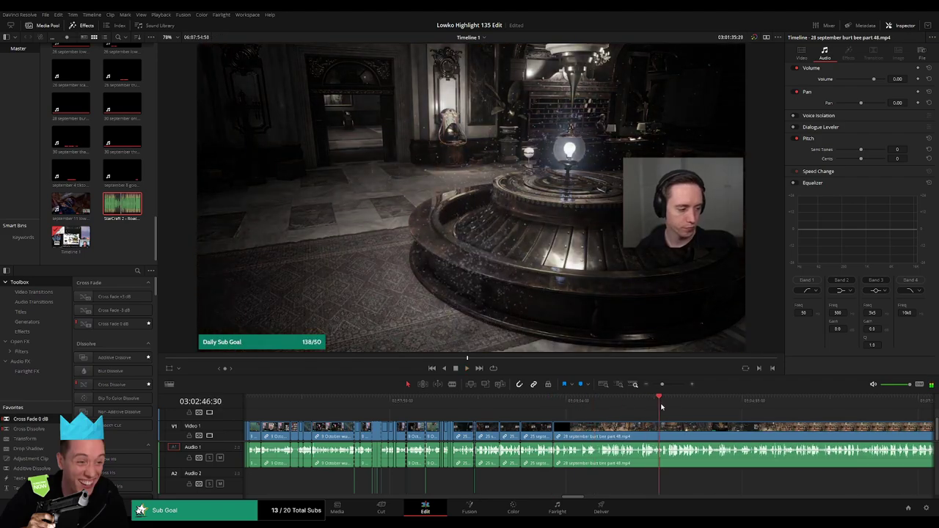
scroll(690, 428, right, 3)
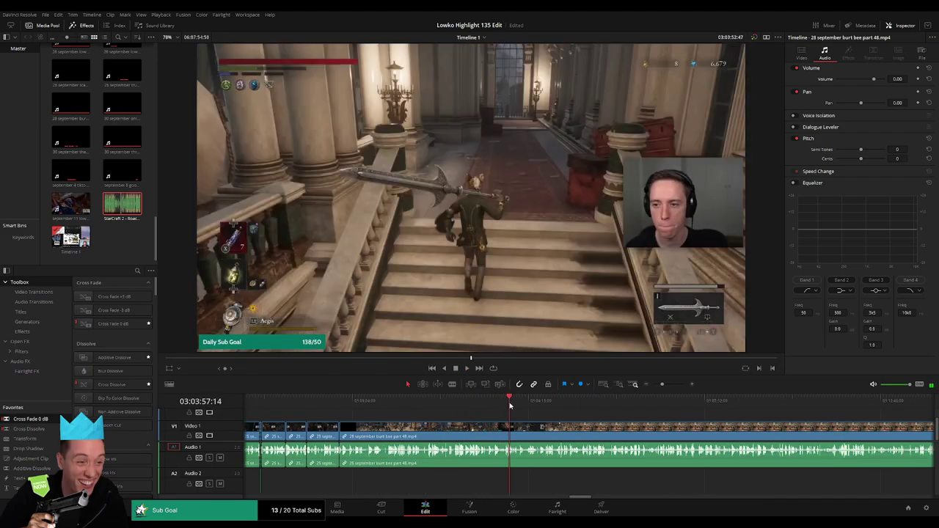
click(647, 385)
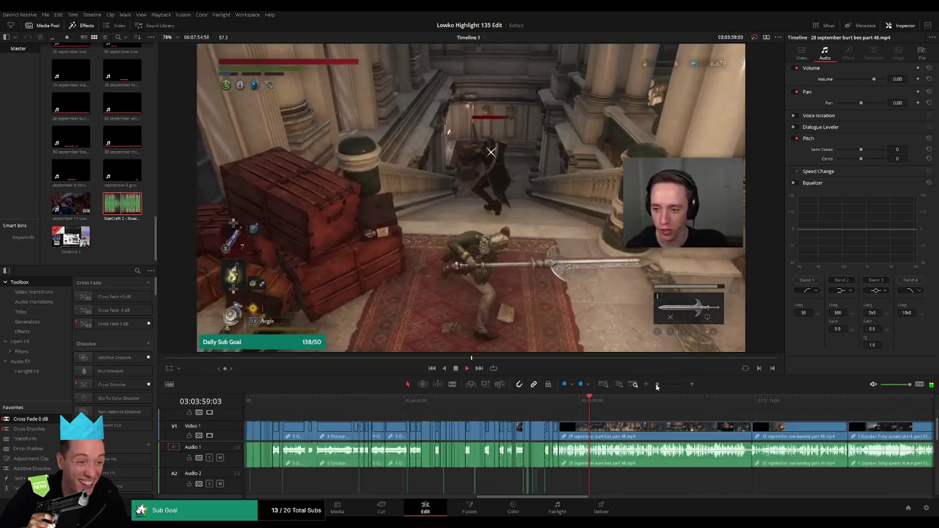
scroll(663, 405, right, 3)
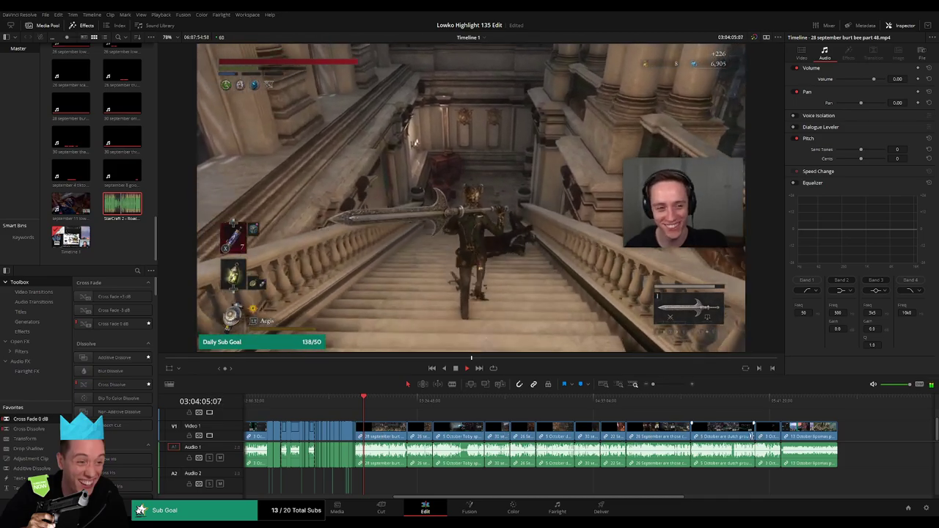
drag(657, 386, 663, 383)
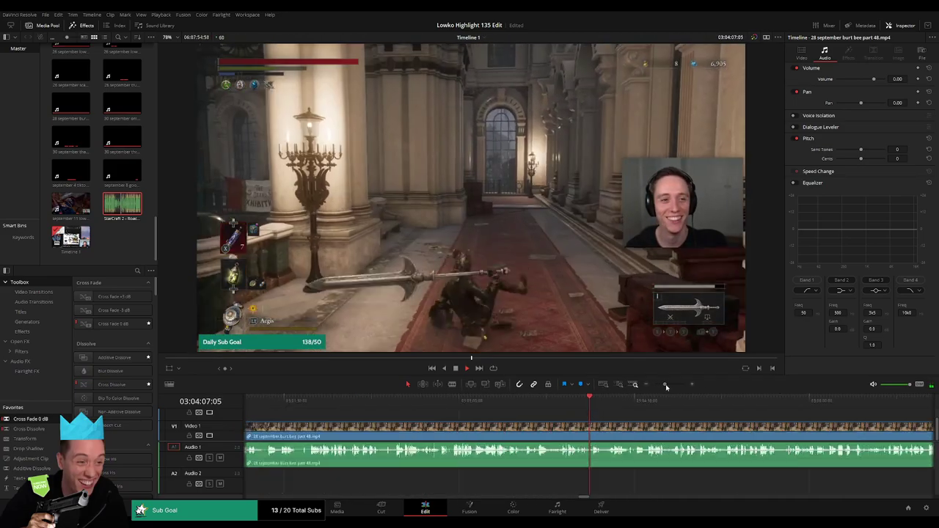
click(388, 401)
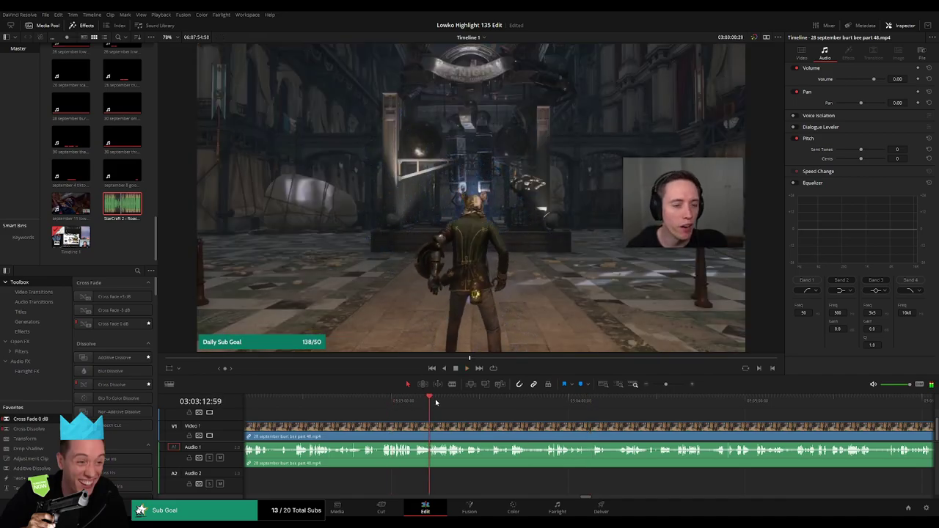
click(675, 400)
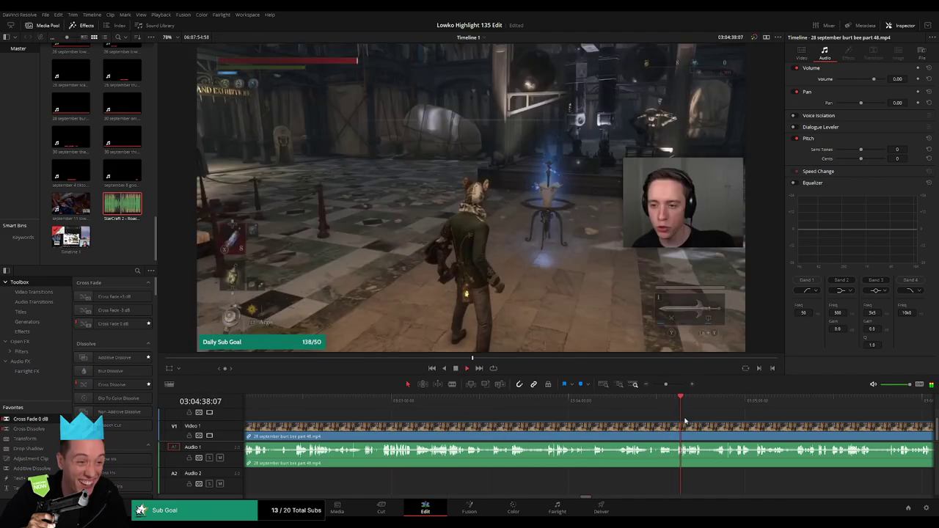
Step: Skim the part 48 footage from about 03:05:40 through the raised walkway fights to about 03:07:27
scroll(685, 420, right, 5)
click(454, 401)
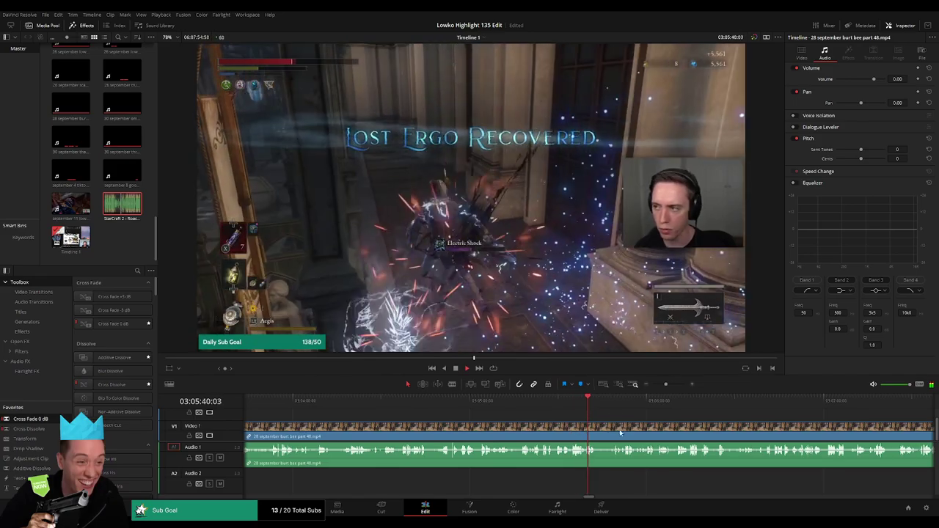
scroll(510, 417, right, 2)
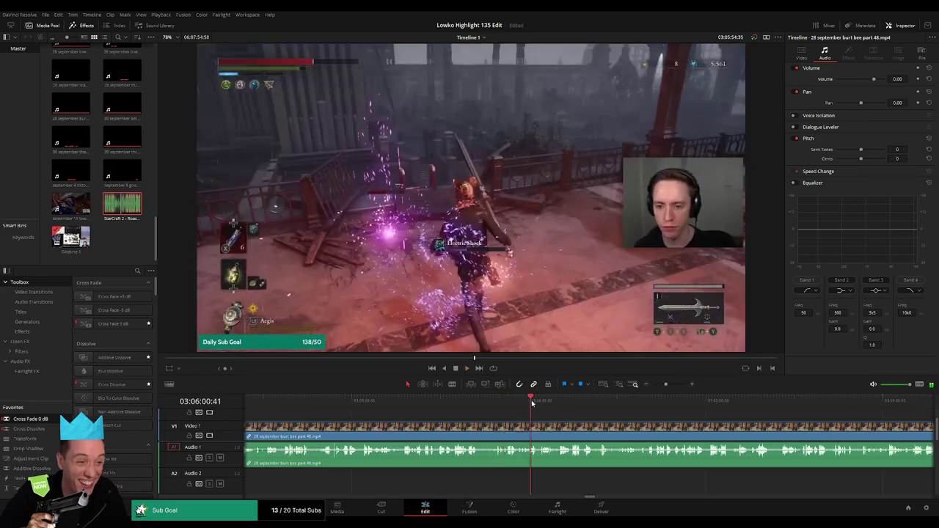
click(575, 400)
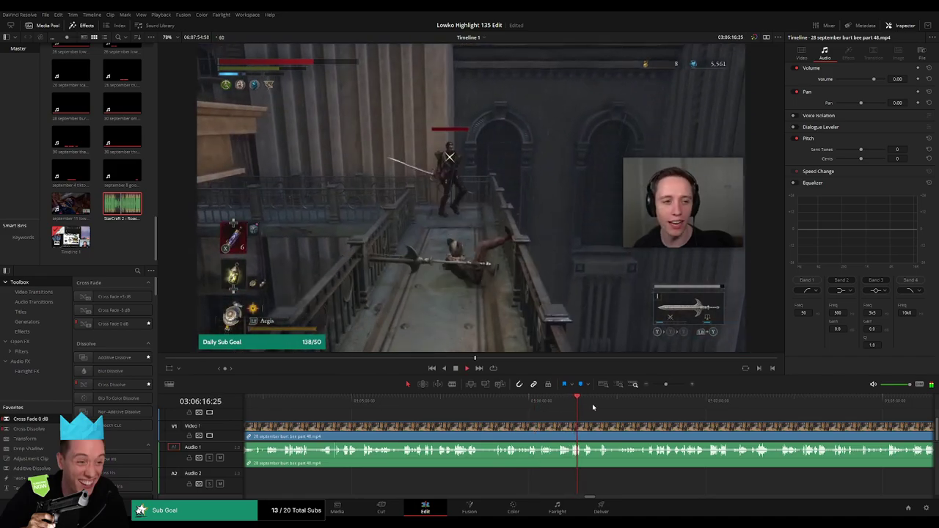
click(649, 402)
scroll(690, 433, right, 3)
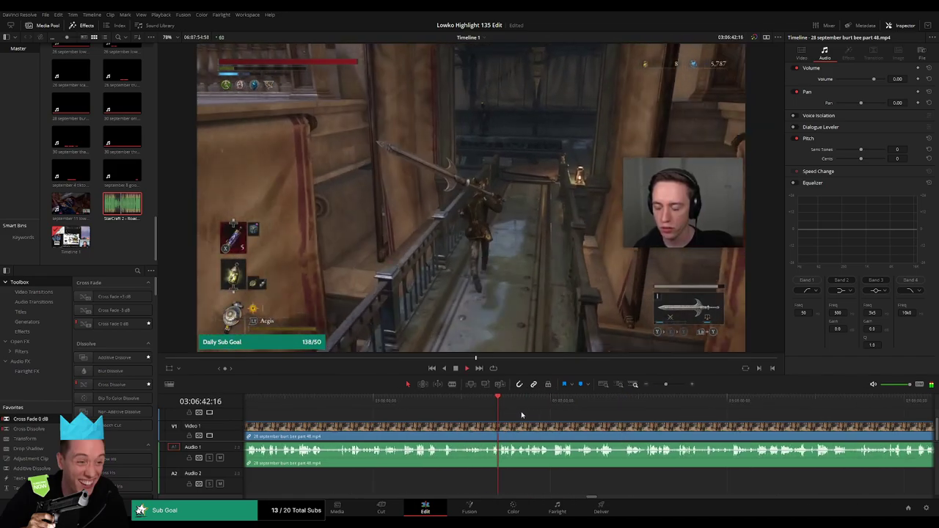
click(507, 403)
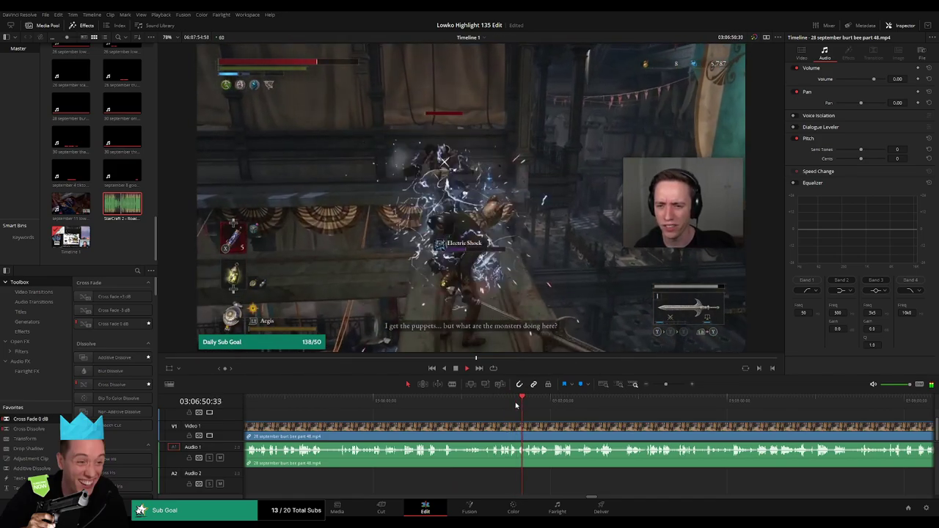
click(556, 400)
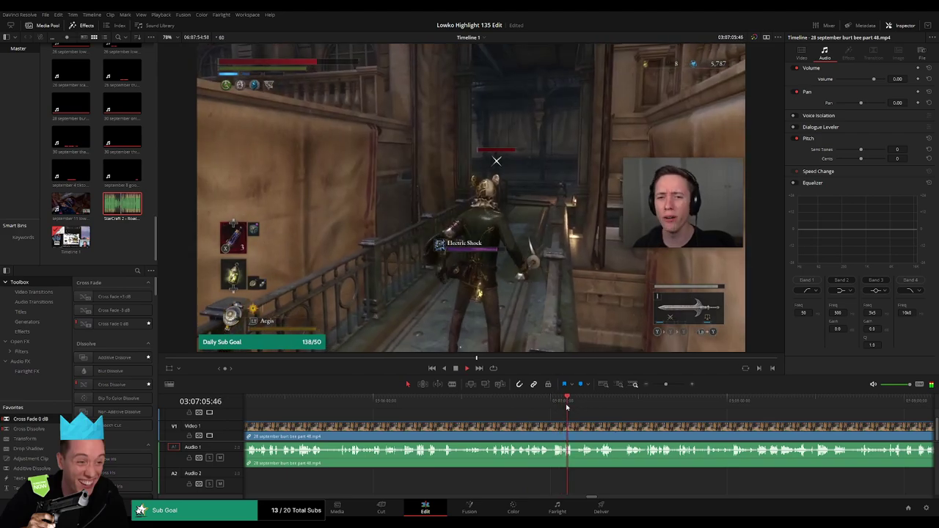
click(585, 400)
click(601, 404)
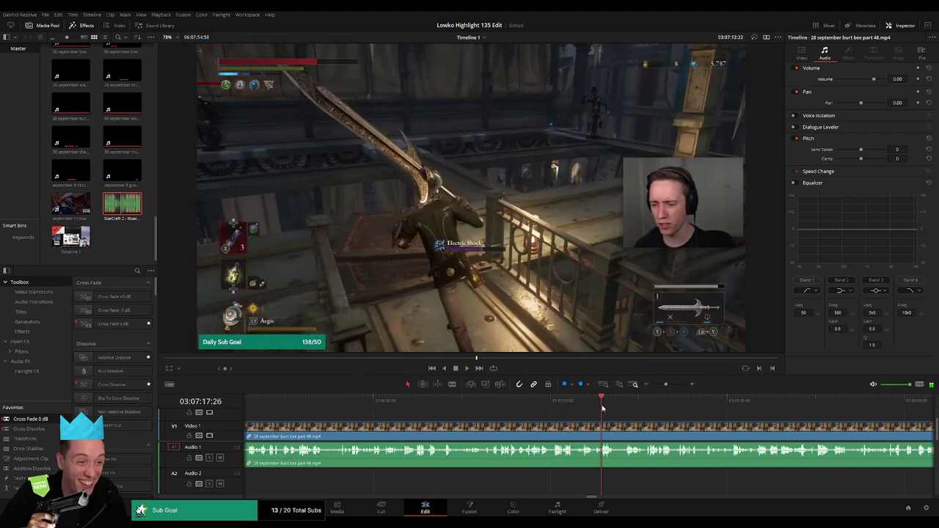
click(628, 411)
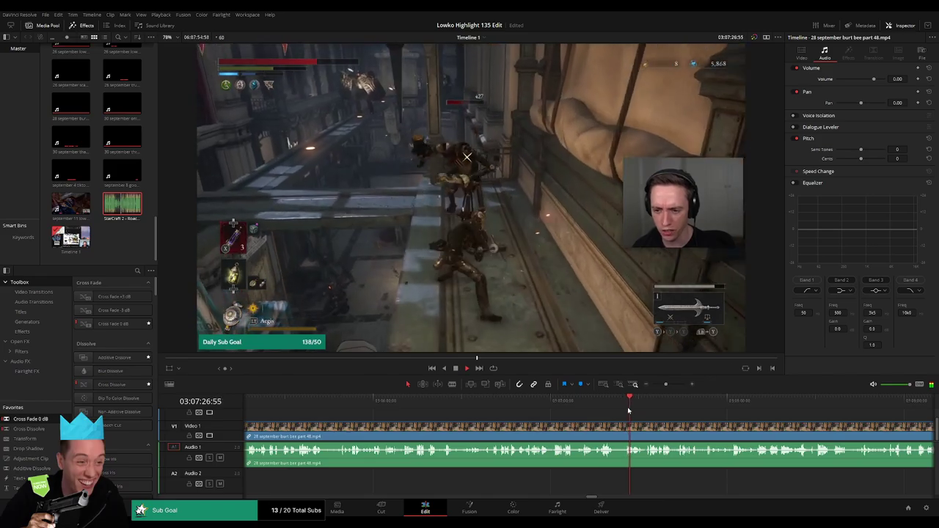
click(650, 409)
Step: Review the part 48 footage from about 03:07:35, through the walkway enemies, to the conversation with Belle near 03:09:53
drag(617, 418, 437, 421)
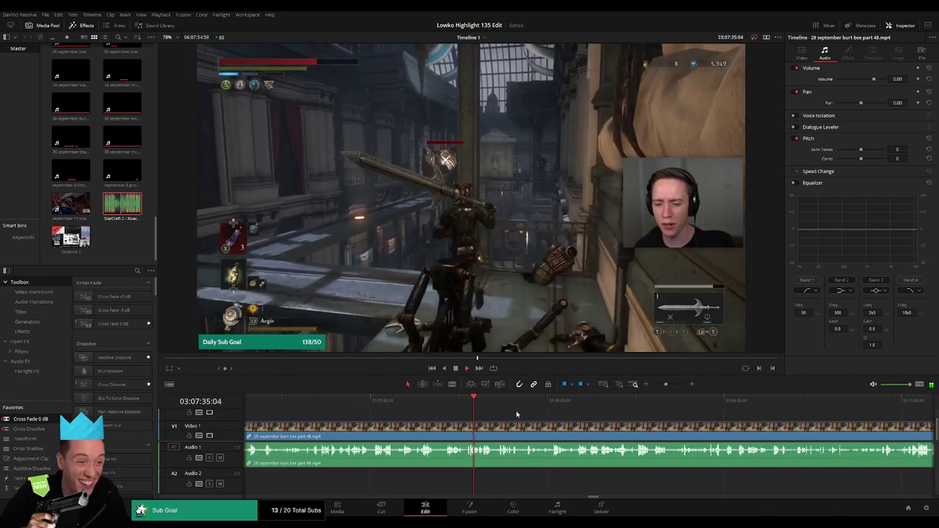
click(497, 406)
click(526, 402)
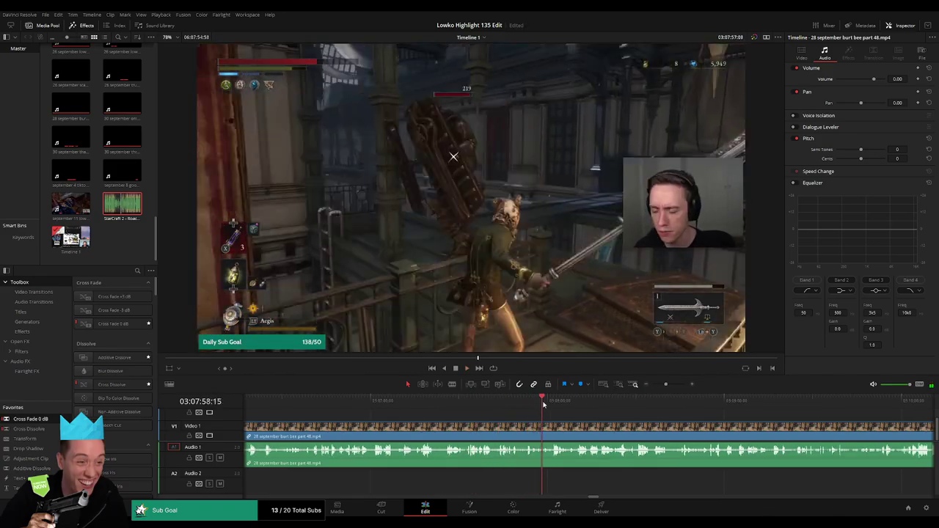
click(552, 402)
click(586, 405)
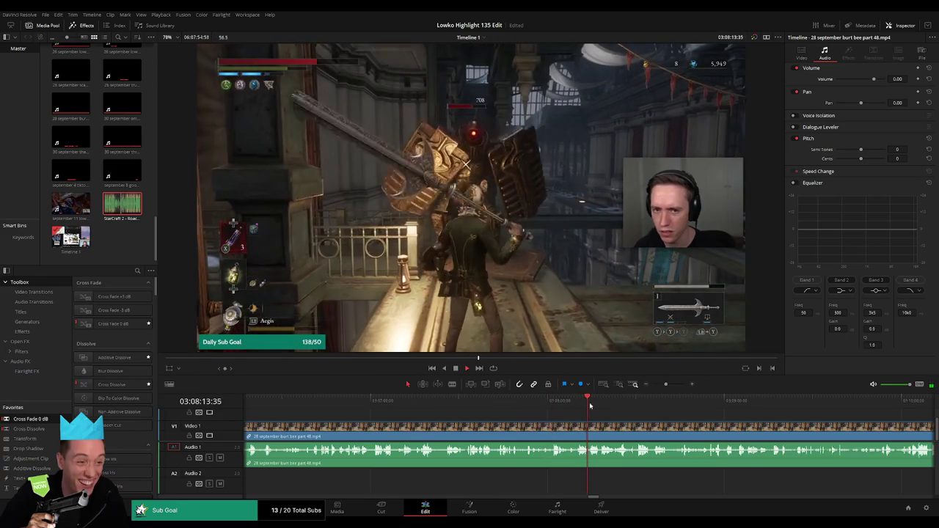
click(677, 402)
click(715, 405)
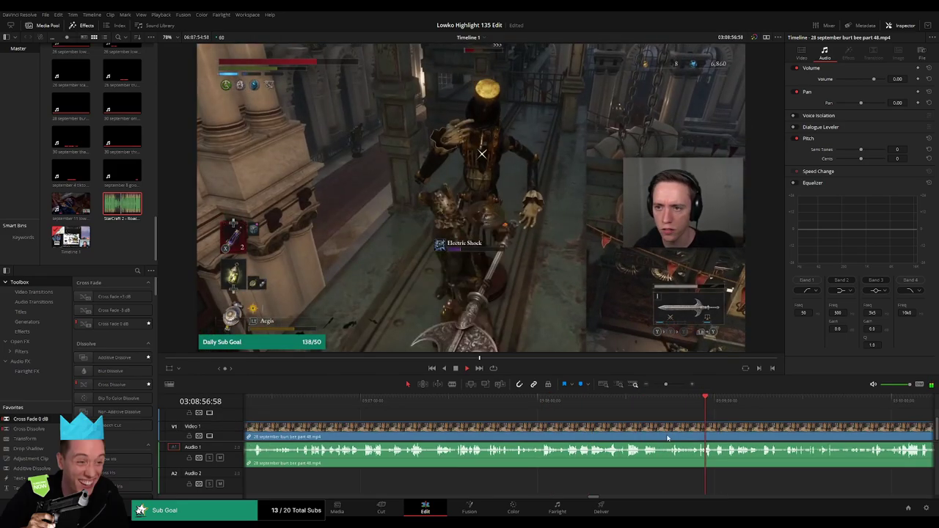
click(602, 405)
click(642, 406)
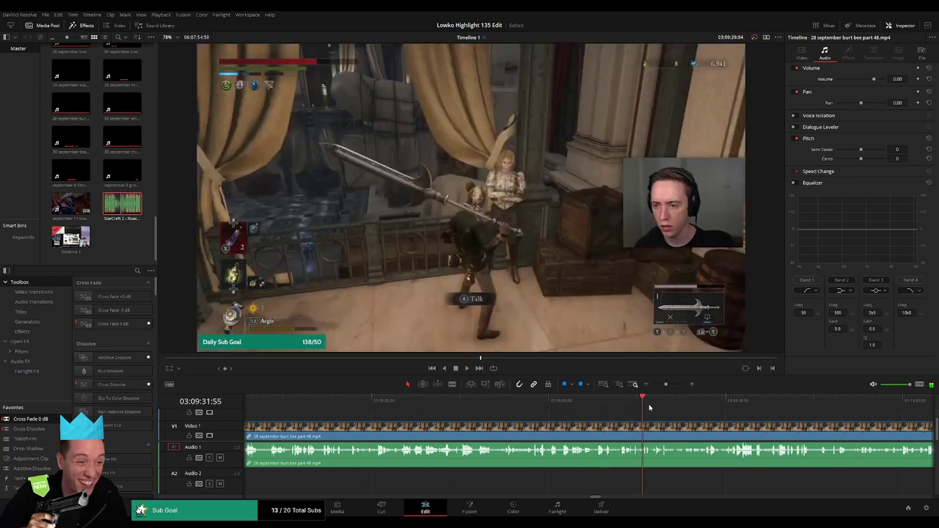
click(707, 408)
drag(715, 431, 469, 411)
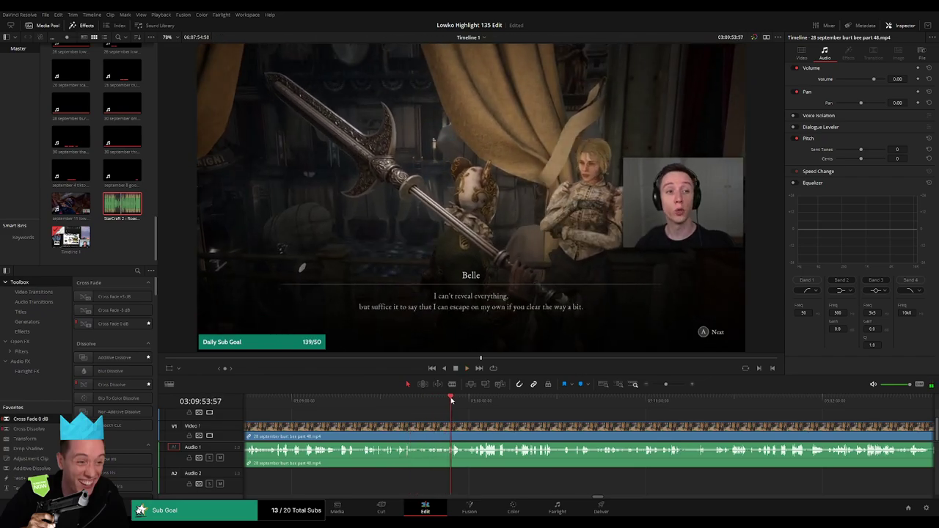
Step: Examine the part 48 footage from the Belle conversation through the circus ad note to the loading screen at about 03:12:40
drag(464, 401, 735, 415)
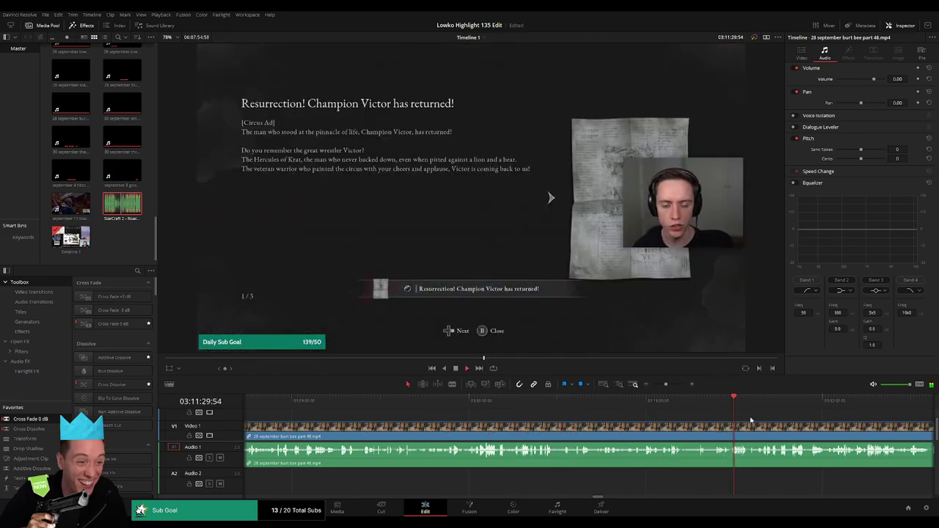
key(space)
scroll(488, 423, right, 2)
click(551, 406)
click(598, 406)
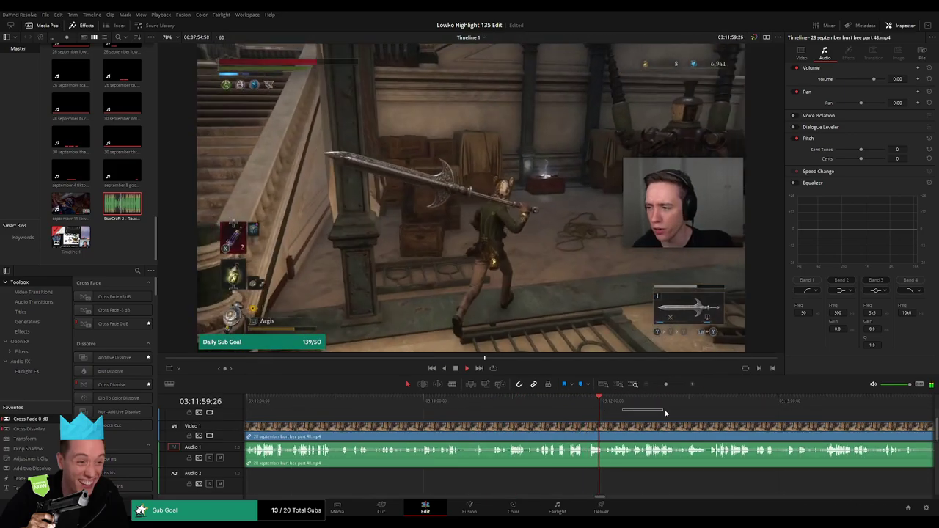
click(654, 405)
drag(655, 405, 543, 411)
key(space)
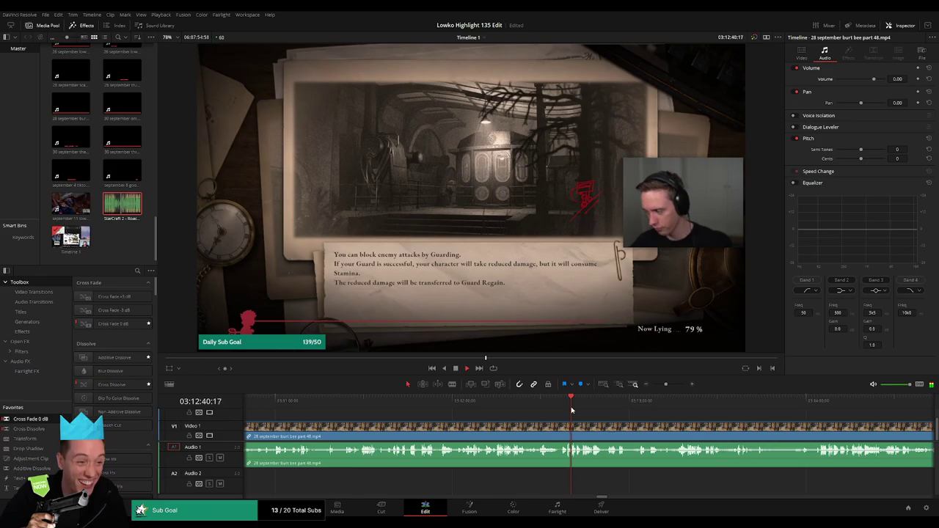
Step: Skim the rest of the part 48 clip from about 03:13:27 to the hall scene around 03:17:24
click(665, 410)
click(711, 411)
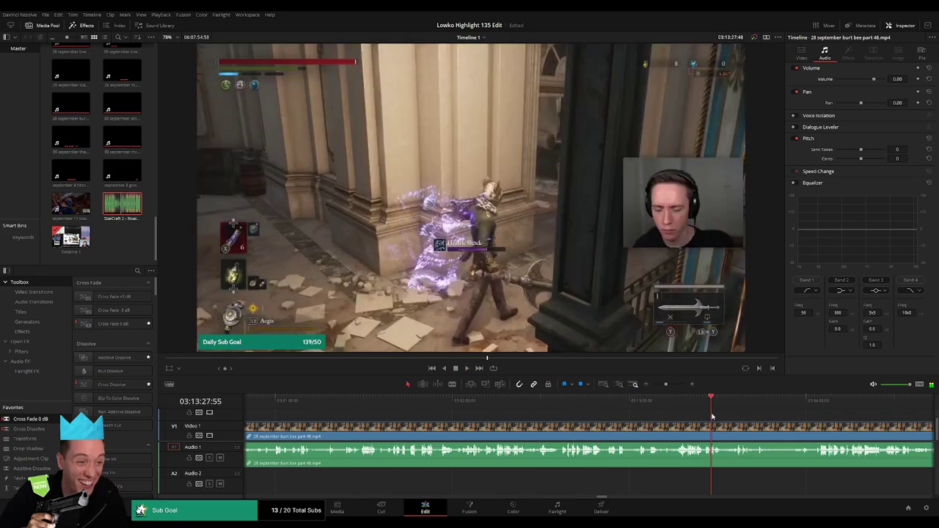
click(830, 418)
drag(832, 422, 574, 406)
drag(690, 406, 618, 418)
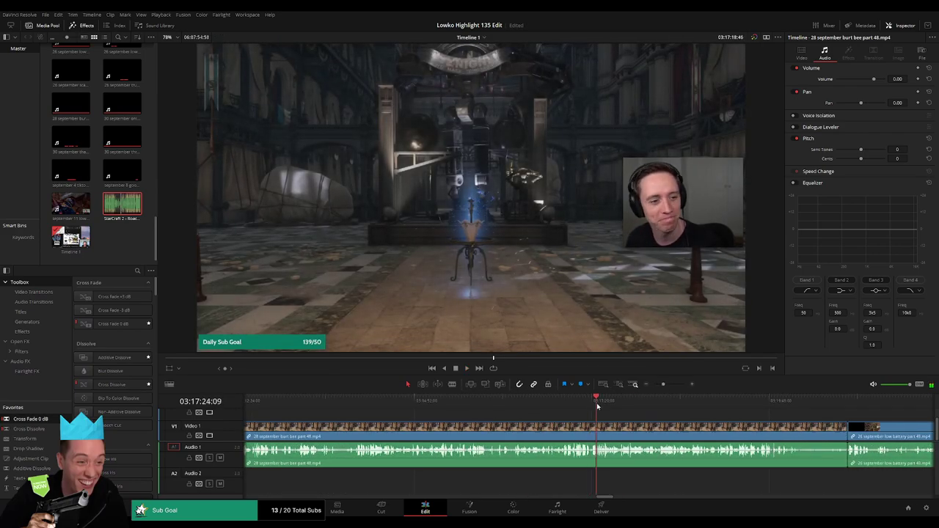
drag(597, 402, 565, 404)
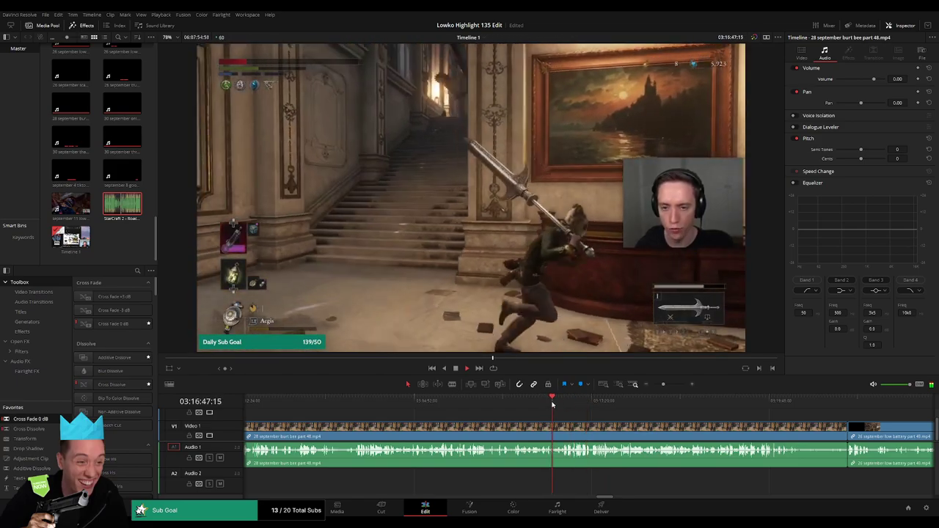
Step: Go back through the part 48 footage to the robot fight and review its lead-up between about 03:12:05 and 03:12:31
scroll(452, 428, left, 3)
click(483, 401)
drag(484, 401, 493, 401)
drag(410, 404, 368, 404)
drag(664, 385, 676, 401)
key(space)
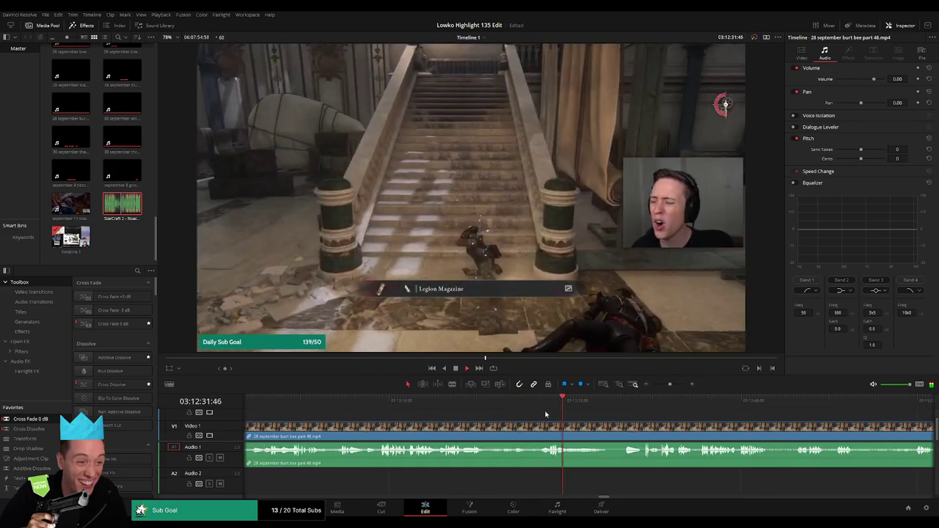
click(386, 404)
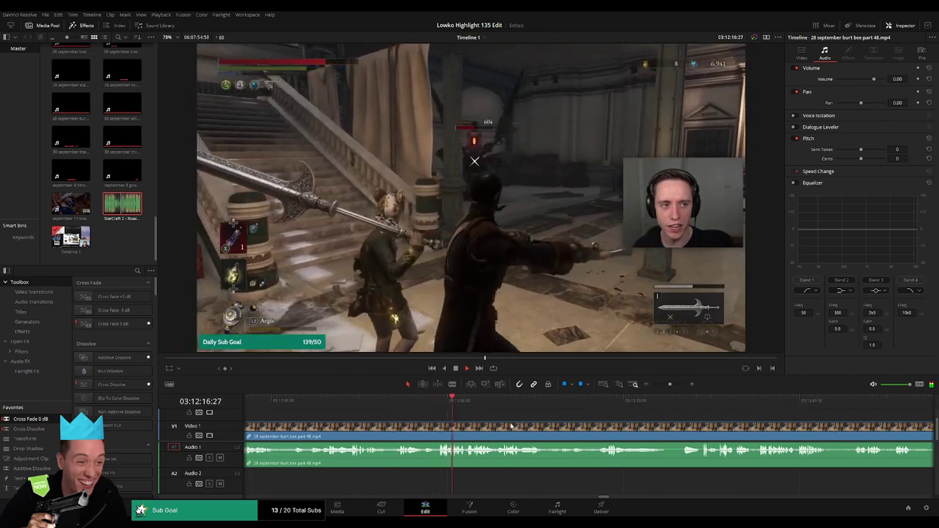
click(474, 407)
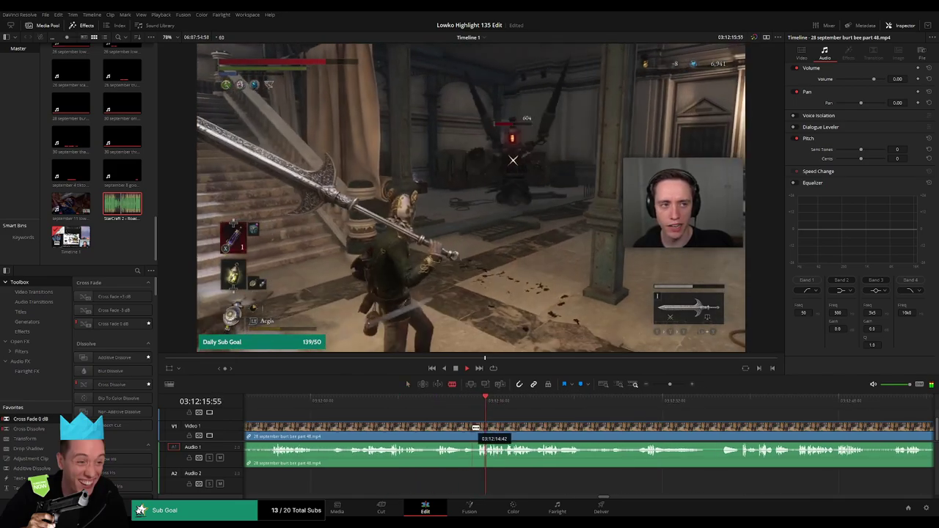
click(355, 403)
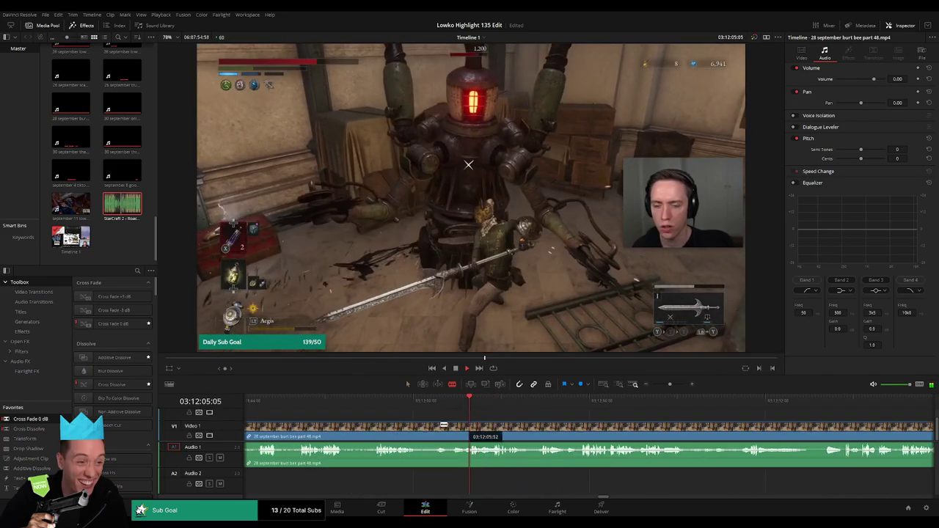
click(376, 425)
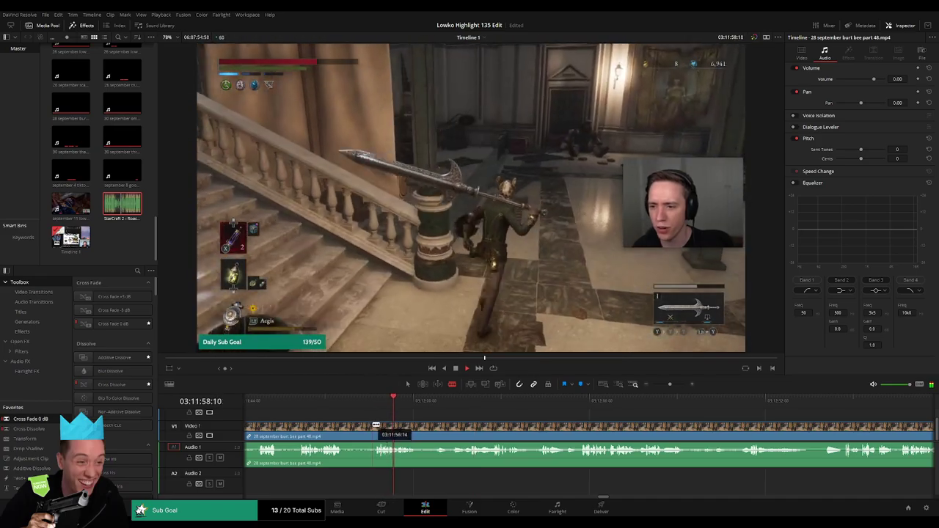
click(374, 425)
click(308, 401)
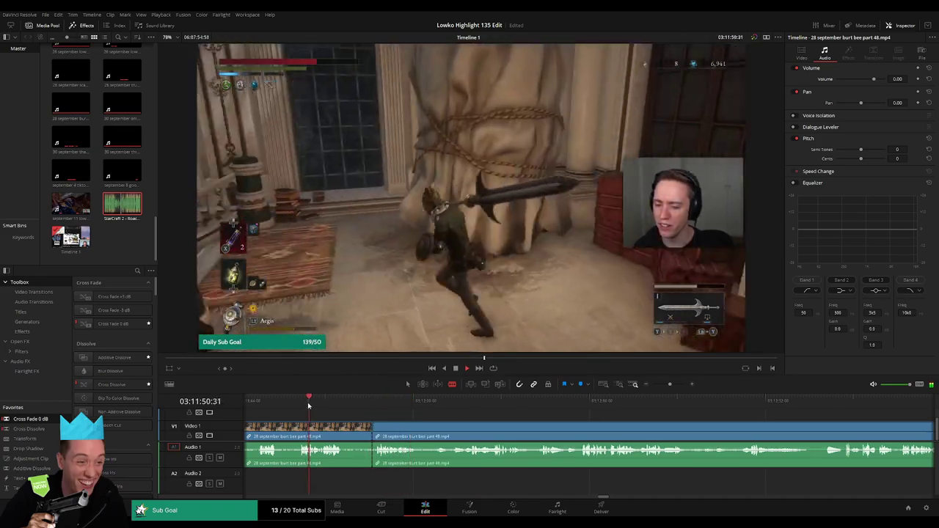
key(ctrl+z)
Step: Split the part 48 clip on the timeline at about 03:11:49, ahead of the robot fight, and review the footage leading into the cut
scroll(396, 423, left, 3)
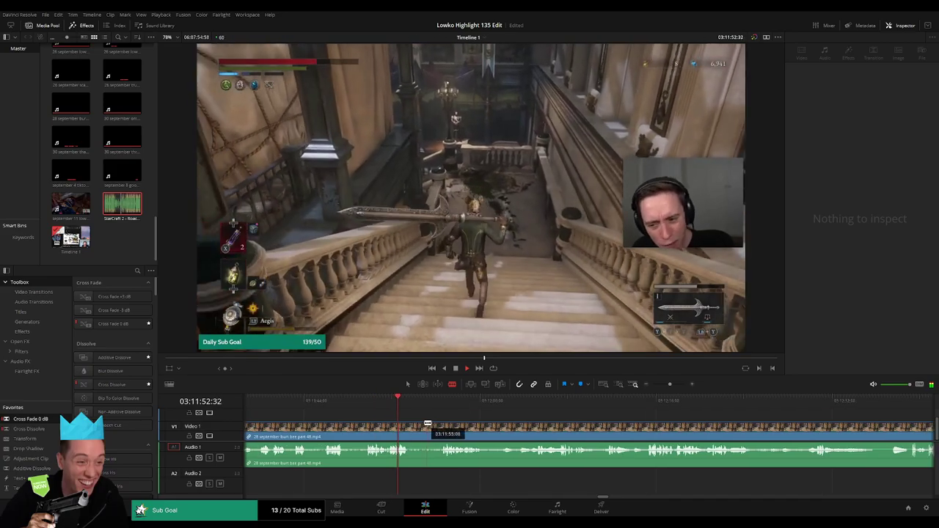
drag(427, 424, 361, 424)
click(330, 400)
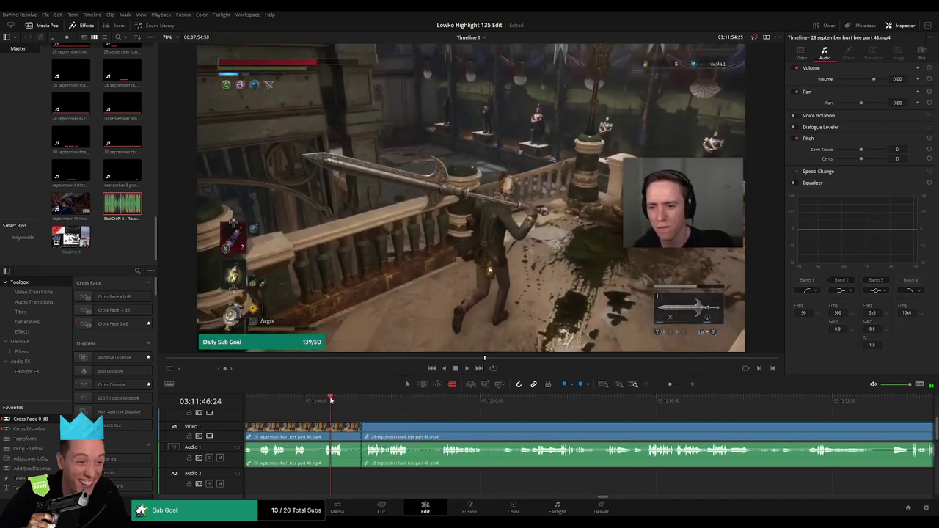
Step: Remove the part 48 footage ahead of the robot-fight split and close the gap so the remainder joins the part 47 clip
key(space)
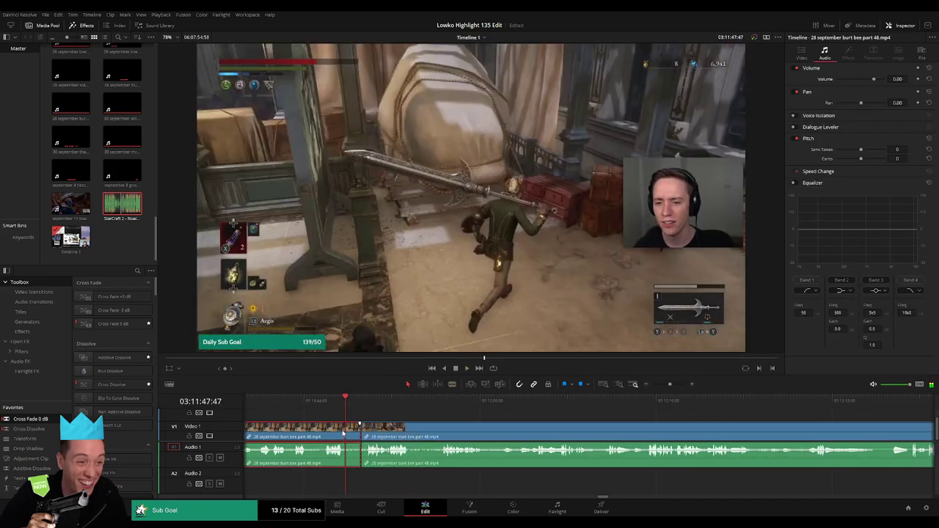
key(Delete)
key(Delete)
key(space)
scroll(660, 436, right, 5)
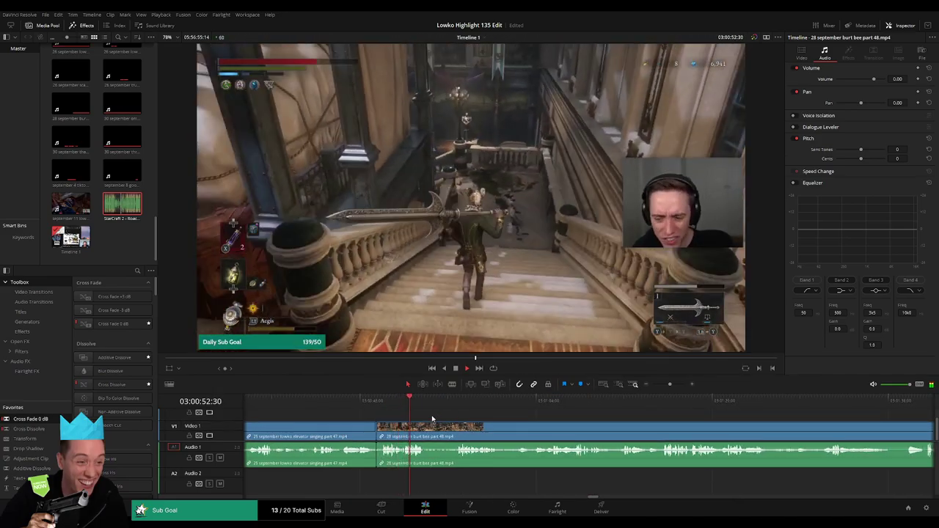
Step: Cut the stretch between about 03:00:54 and 03:00:56:44 out of the part 48 clip, close the gap and cross fade the join's audio
click(454, 403)
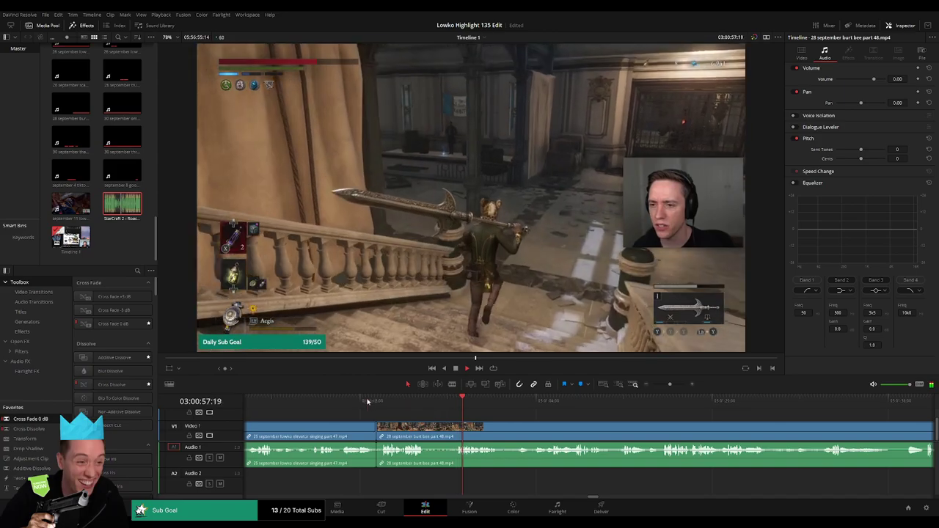
click(367, 399)
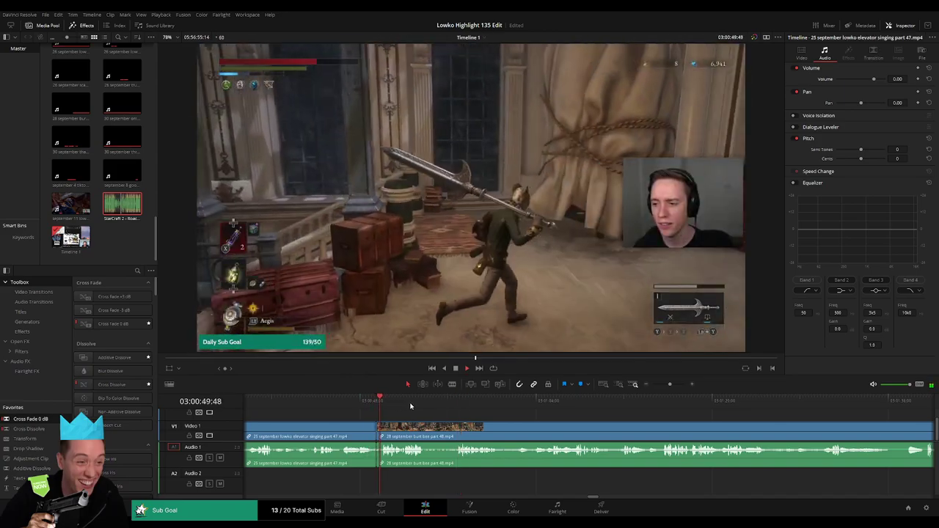
click(443, 402)
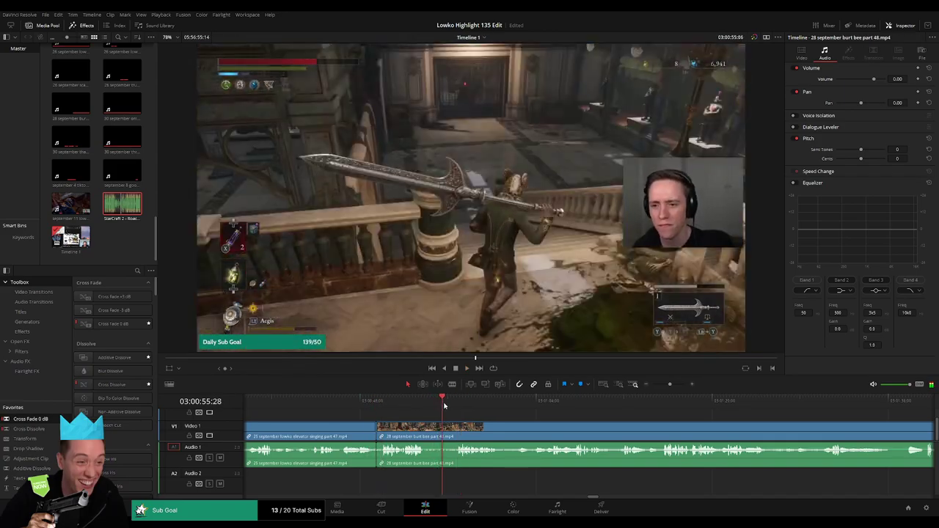
click(456, 402)
key(b)
click(426, 426)
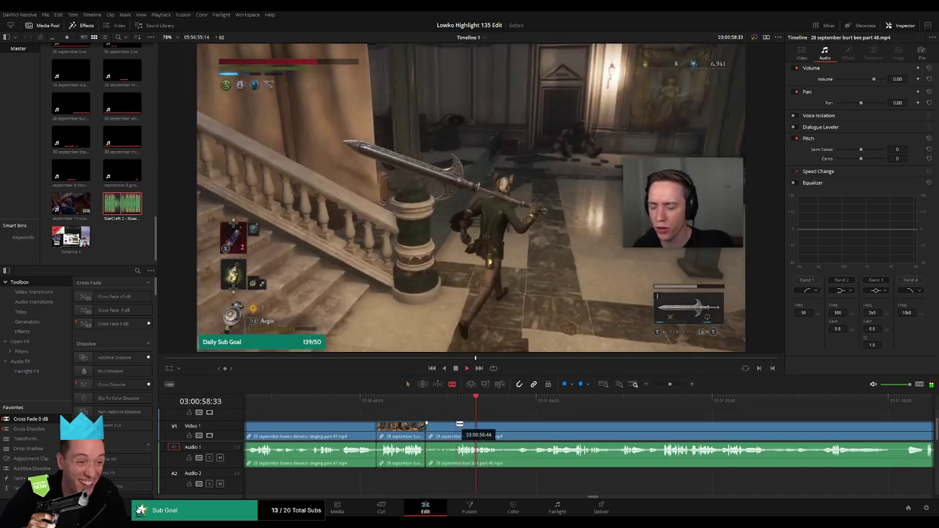
click(456, 424)
key(a)
click(445, 433)
key(Delete)
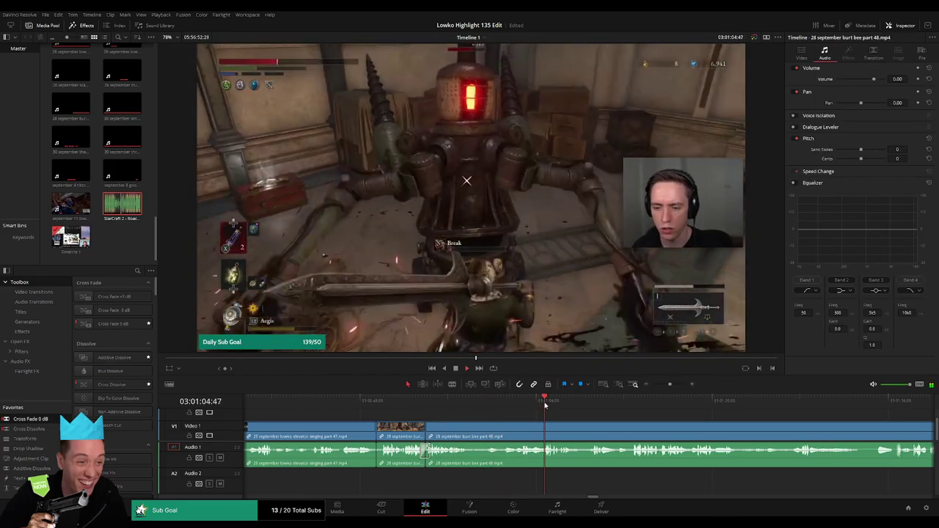
Step: Isolate a short piece of the part 48 clip during the robot fight by splitting it at about 03:01:05:37 and 03:01:05:49
click(589, 400)
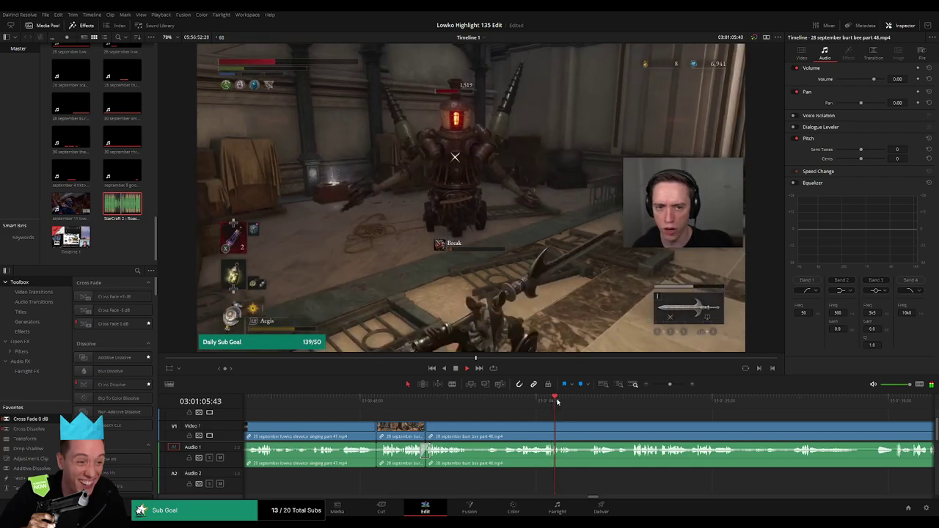
drag(669, 383, 680, 385)
click(442, 400)
key(space)
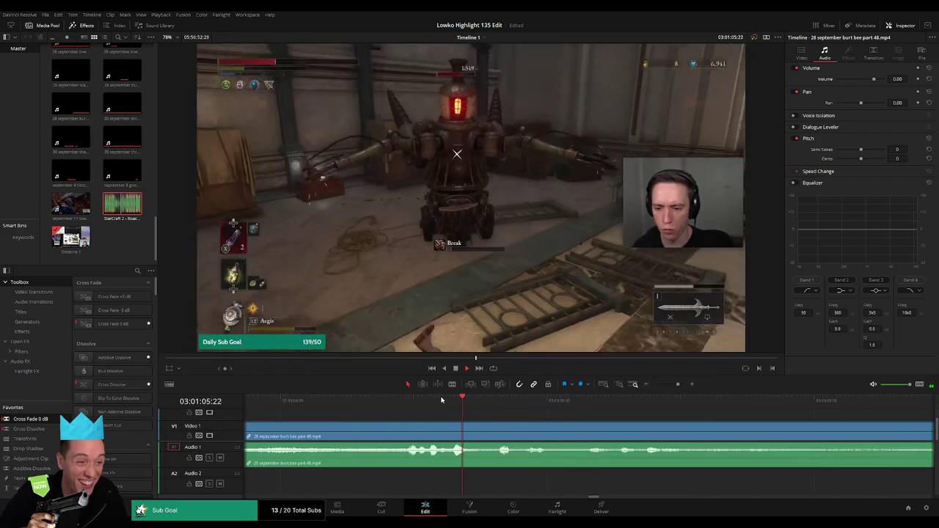
key(space)
key(b)
click(496, 427)
key(space)
key(ctrl+b)
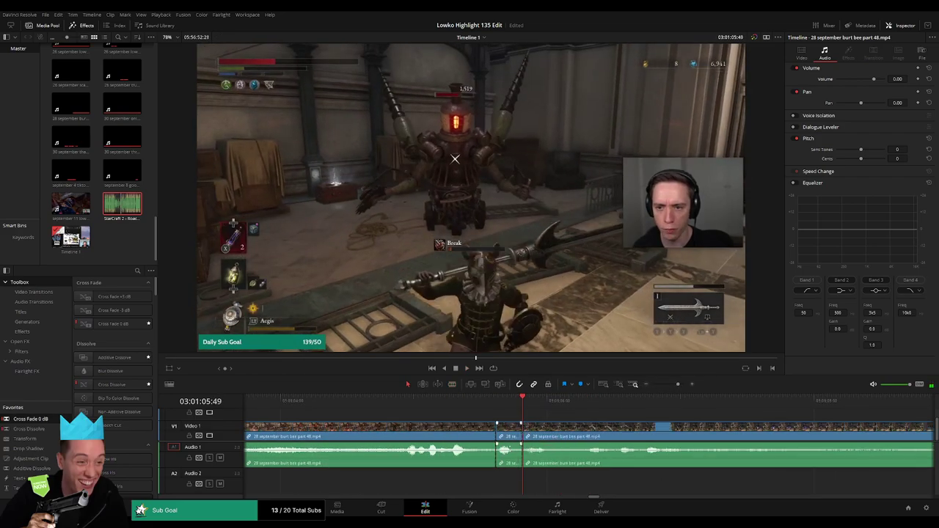
Step: Place the StarCraft 2 Roach Quotes sound on Audio 2 under the isolated piece, set its volume to -23 and play it back
drag(114, 210, 522, 484)
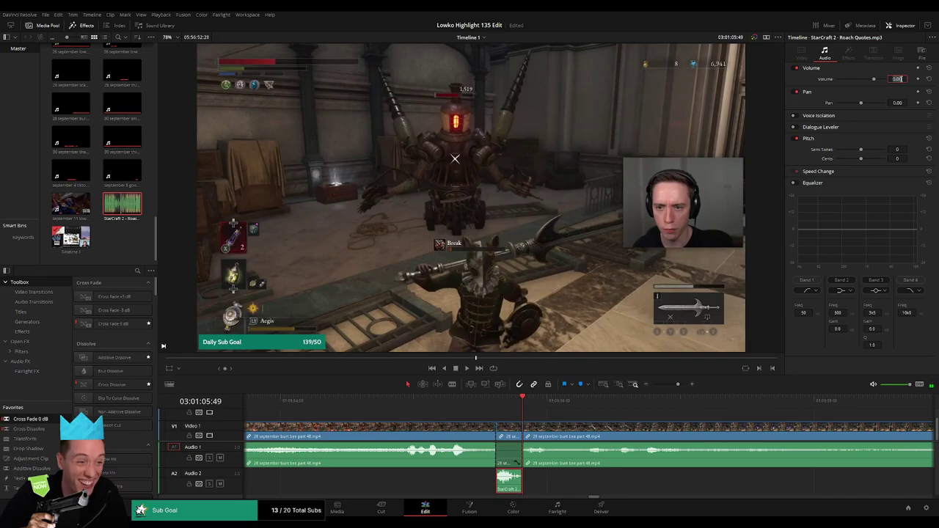
click(479, 403)
key(space)
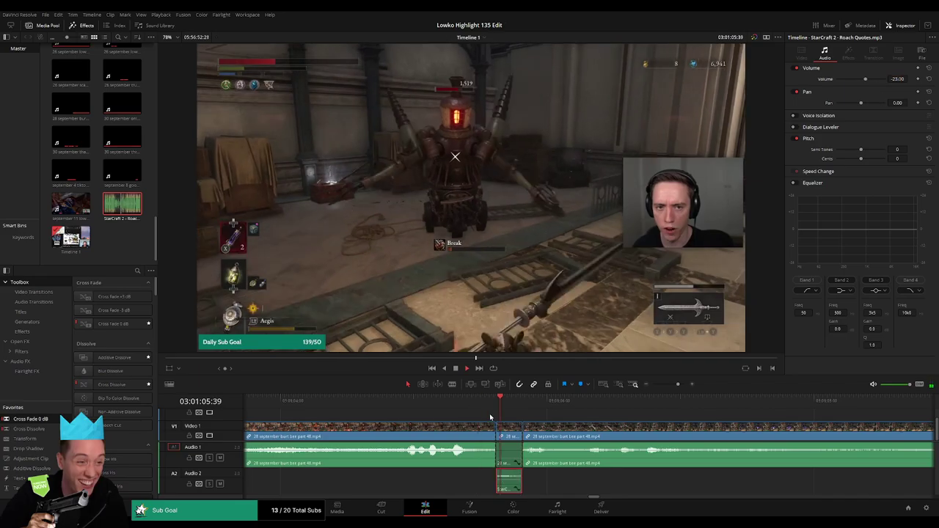
Step: Examine the part 48 footage from the robot fight through the Lie or Die screen to the Grand Exhibition Gallery scene around 03:01:46
drag(678, 384, 668, 384)
click(602, 414)
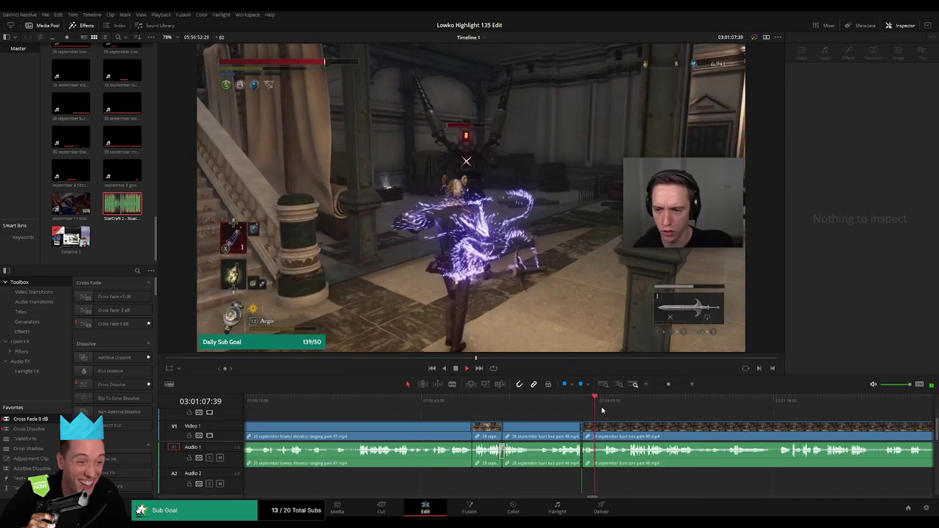
click(604, 403)
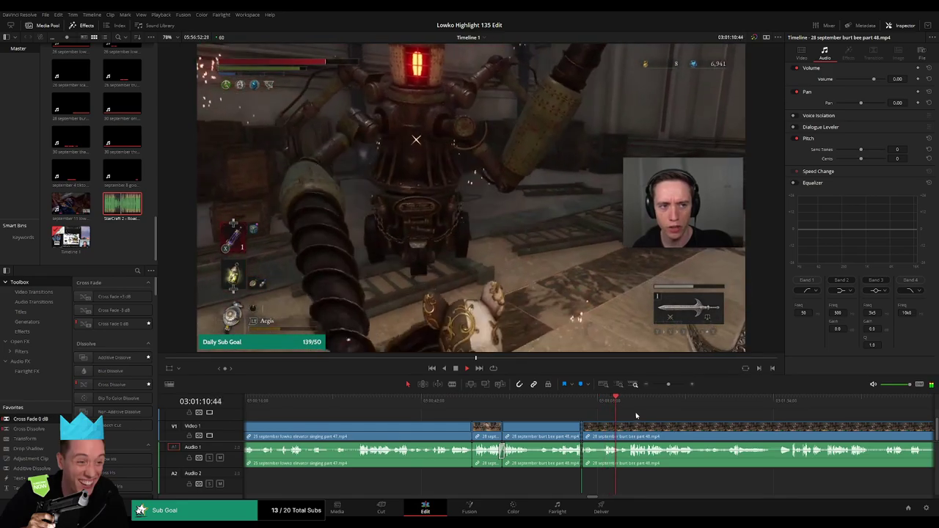
drag(668, 385, 670, 388)
scroll(484, 414, right, 3)
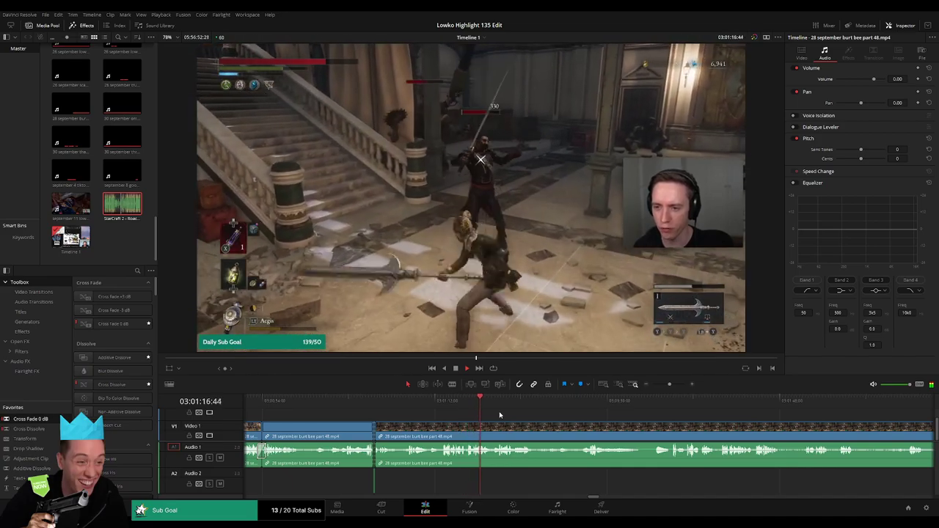
scroll(499, 415, down, 2)
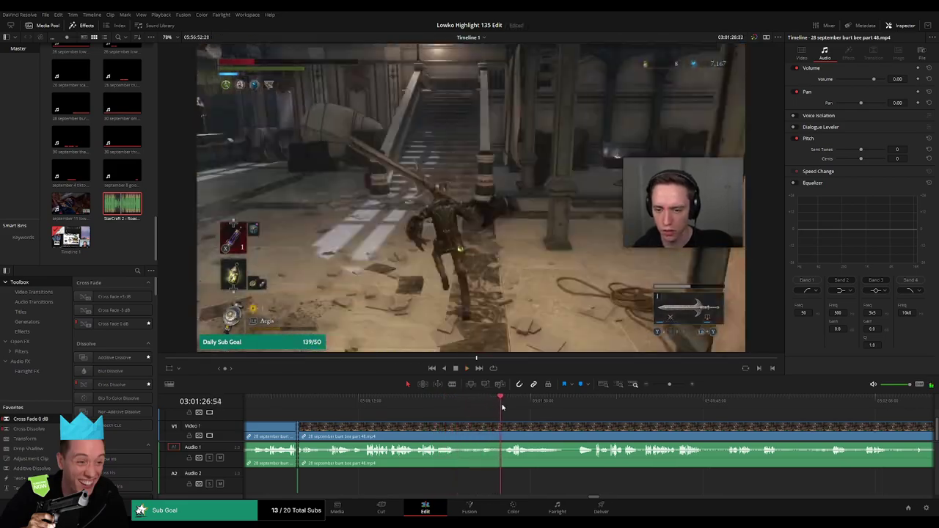
click(567, 402)
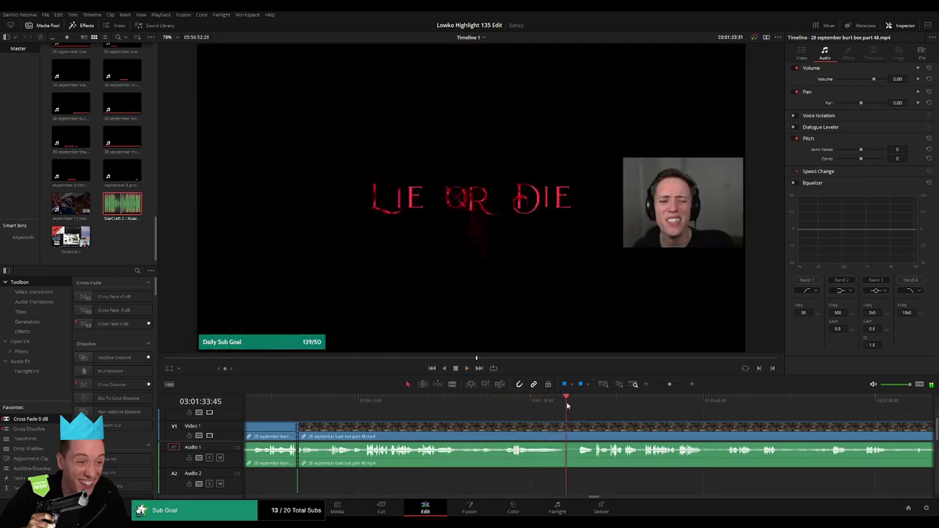
drag(603, 424, 507, 417)
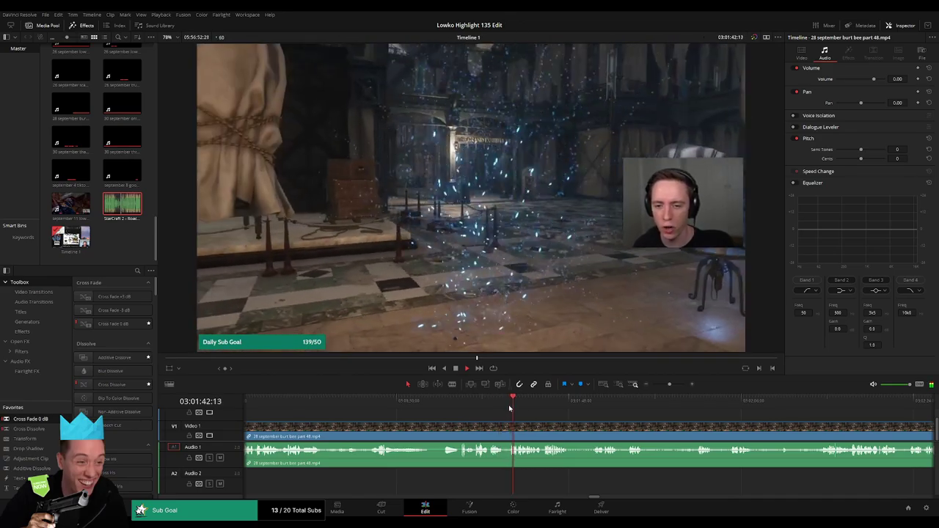
scroll(567, 418, right, 4)
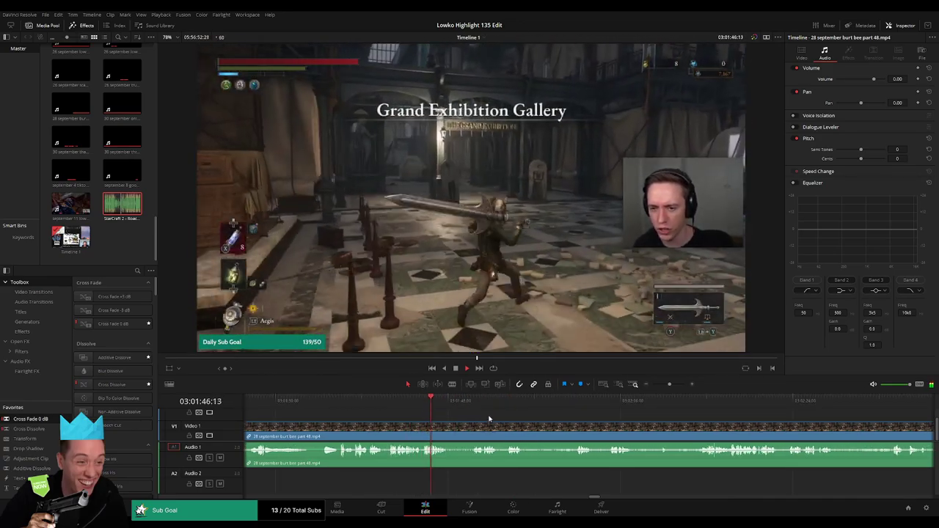
Step: Cut about 03:01:45 to 03:01:50:50 out of the Grand Exhibition Gallery footage, close the gap and cross fade the join's audio
click(468, 405)
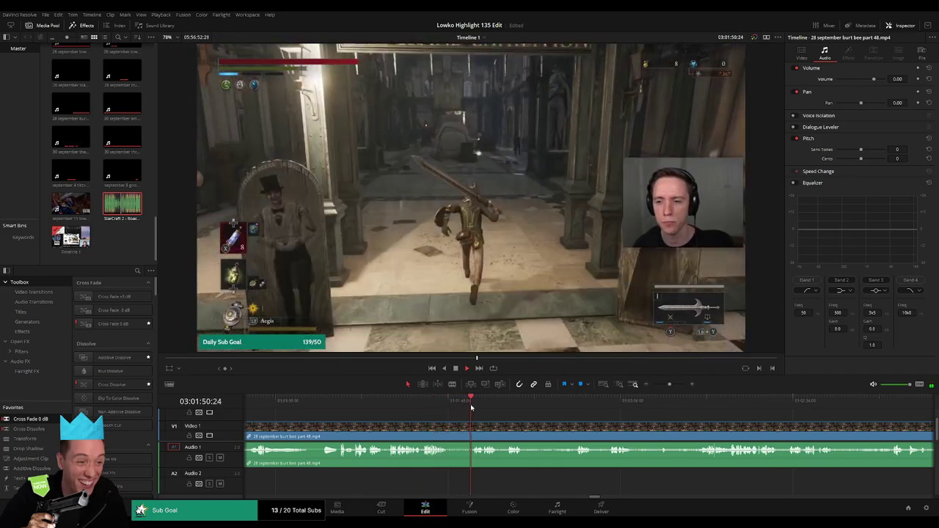
key(b)
click(424, 425)
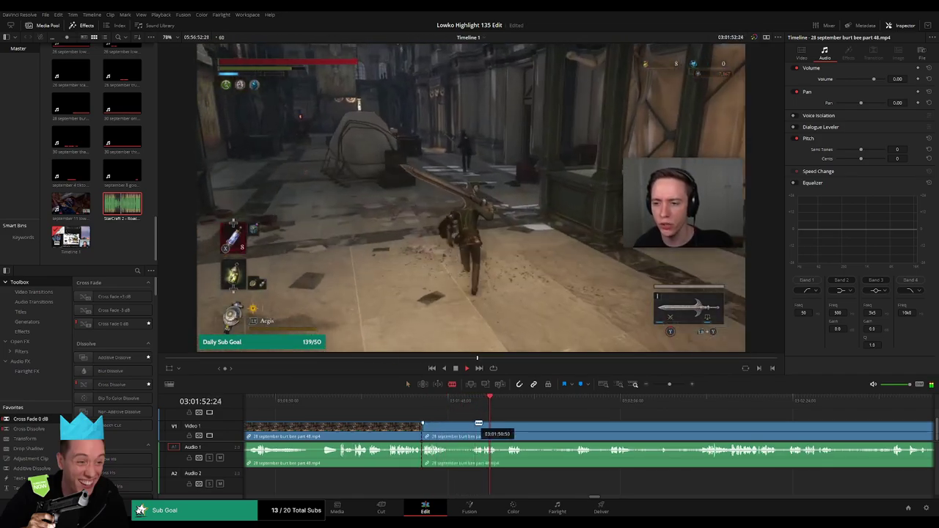
click(477, 423)
key(a)
click(464, 431)
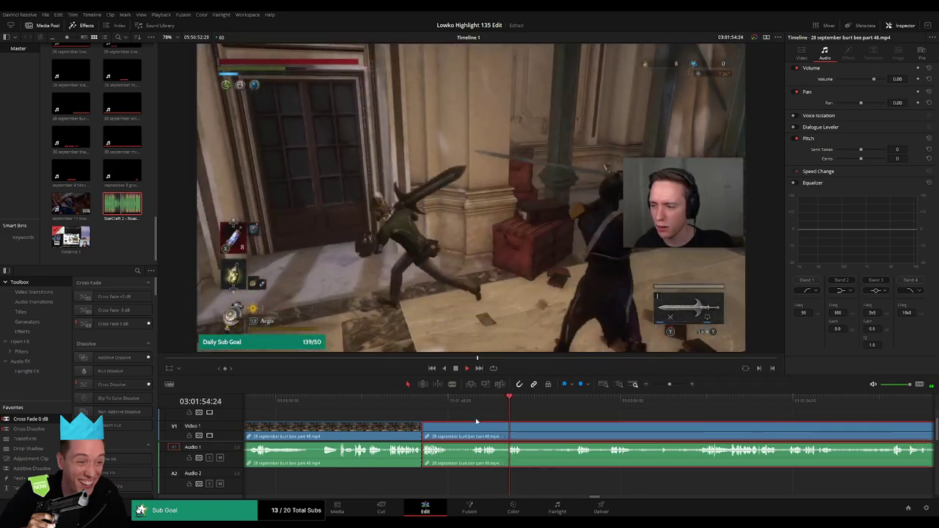
key(Delete)
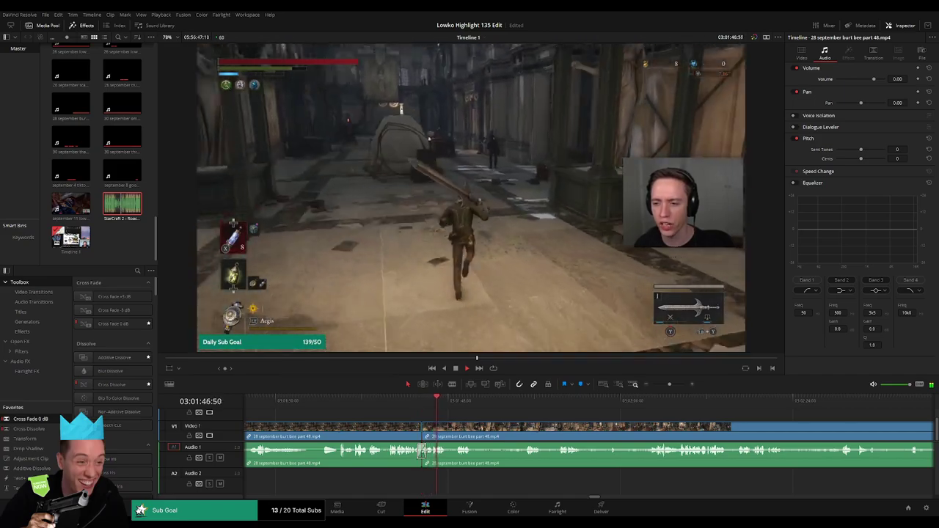
drag(425, 450, 424, 450)
Step: Play through the new join and split the part 48 clip at about 03:01:51
click(419, 402)
drag(420, 403, 719, 407)
key(b)
click(477, 430)
key(space)
Step: Skim the part 48 footage after the latest split, from the Shot Put pickup around 03:02:57 to the painting staircase at about 03:05:40
scroll(773, 430, right, 5)
drag(499, 410, 831, 416)
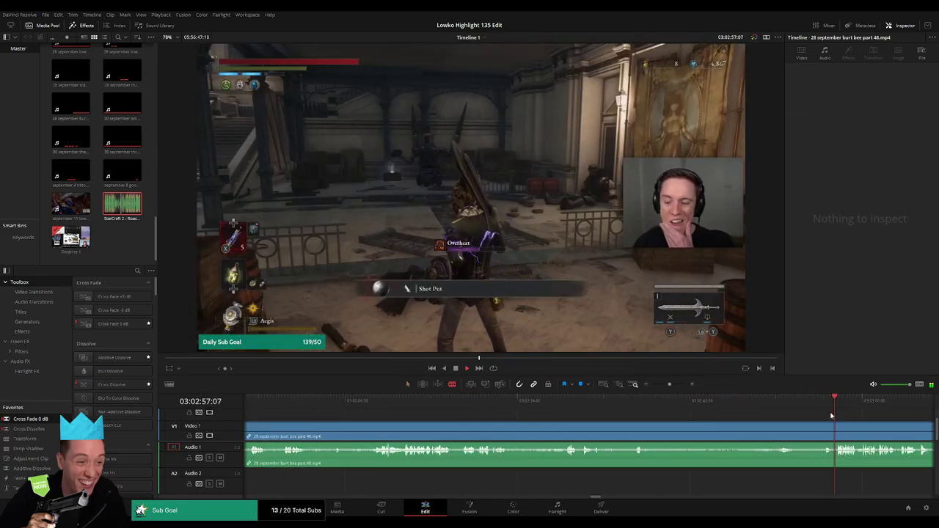
drag(670, 386, 663, 387)
click(621, 403)
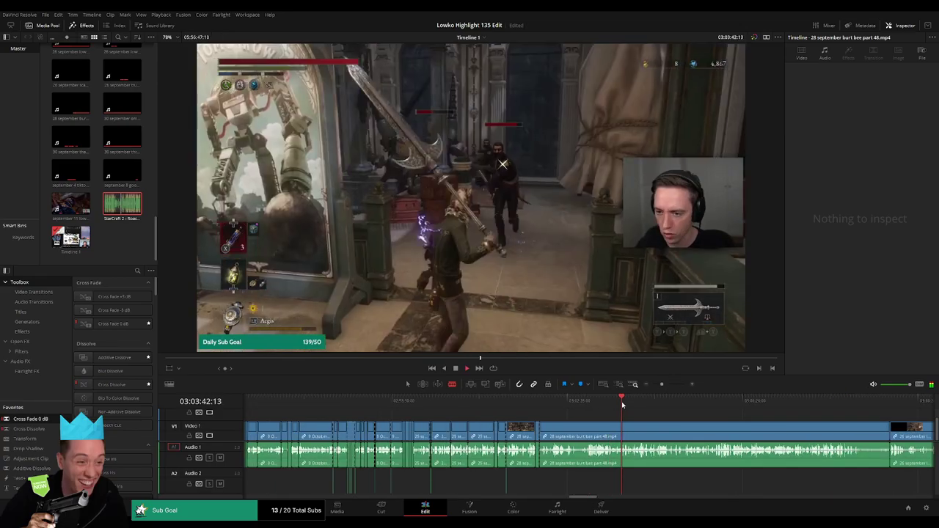
click(635, 401)
click(650, 403)
drag(665, 406, 707, 408)
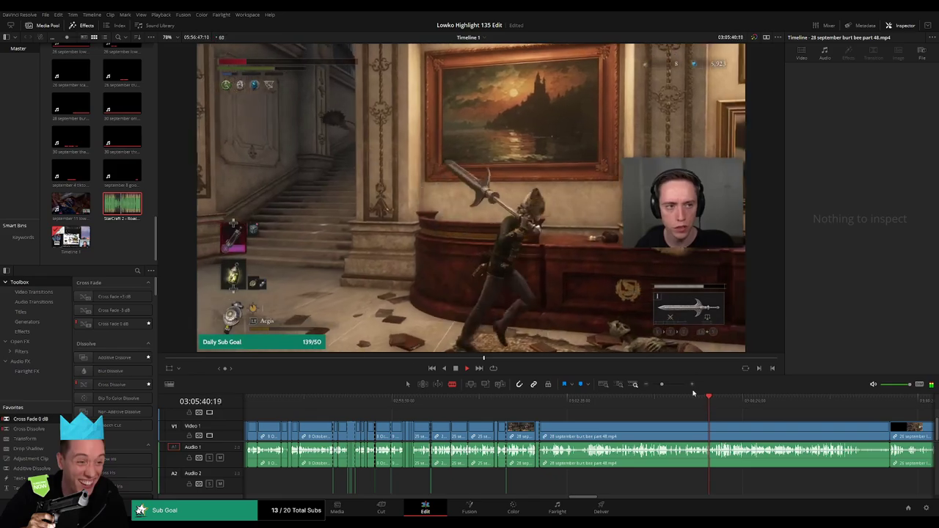
drag(662, 385, 614, 419)
click(461, 404)
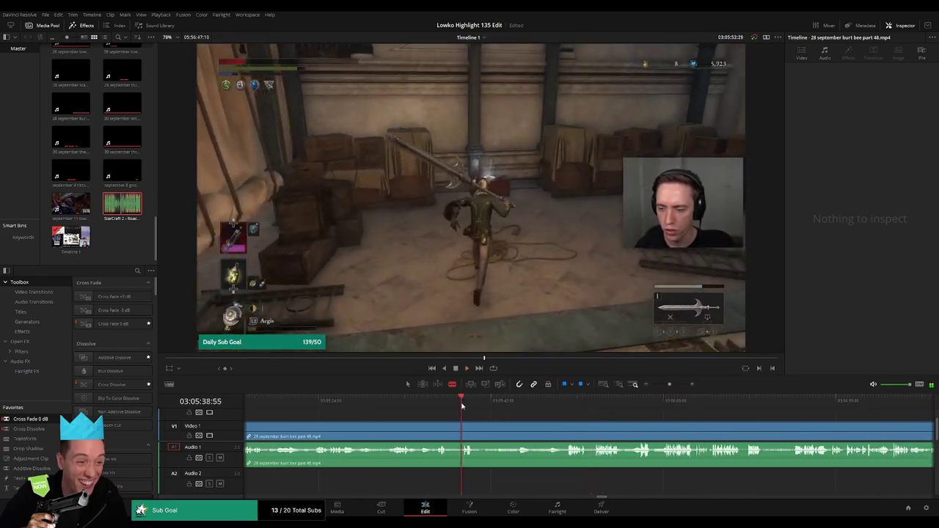
Step: Review the second robot fight and its aftermath in the part 48 clip, from about 03:05:00 to the chest around 03:05:53
click(396, 404)
drag(443, 425, 586, 423)
click(337, 403)
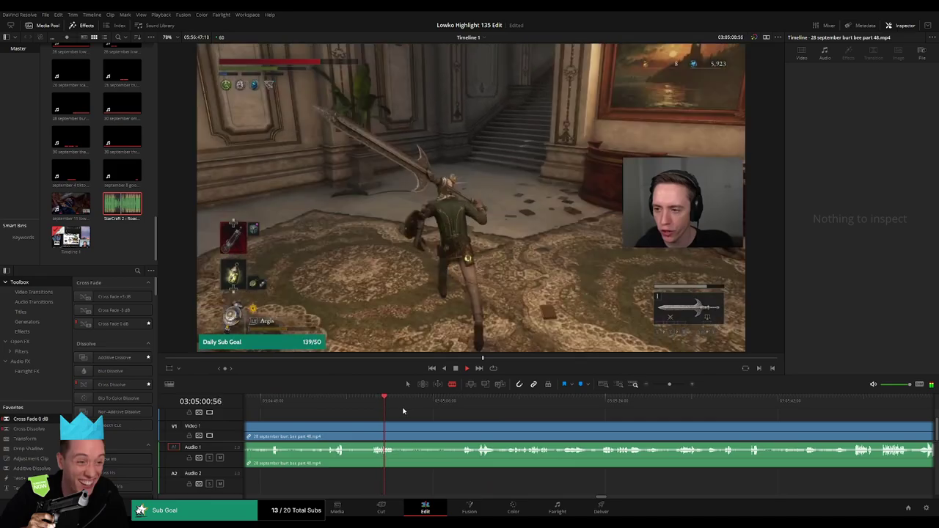
click(455, 403)
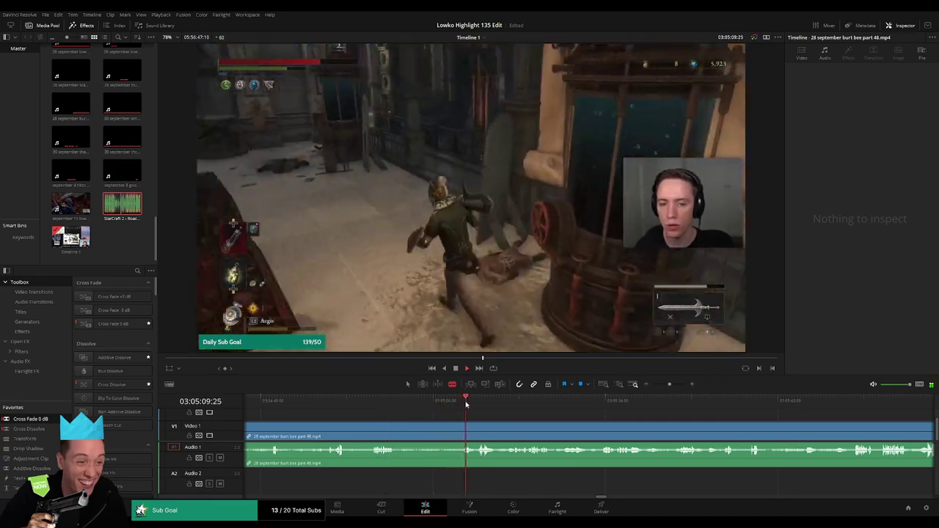
click(508, 402)
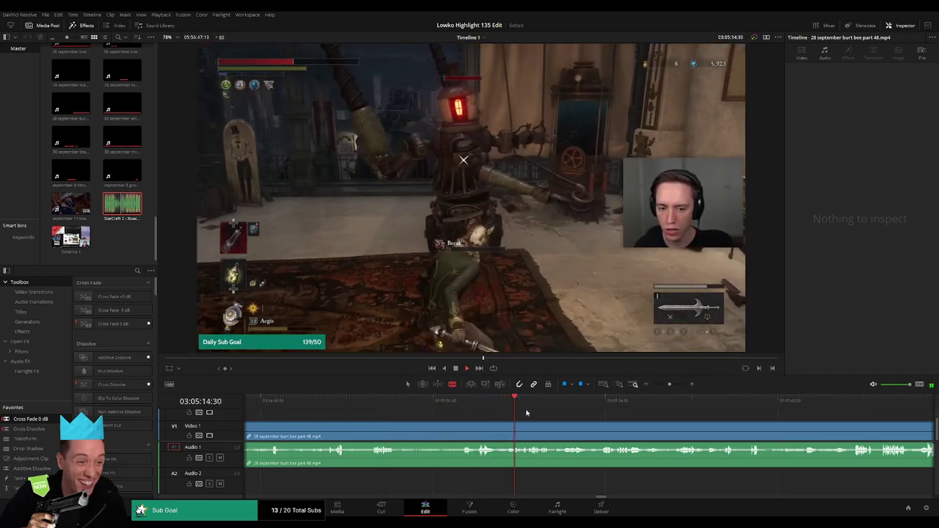
click(561, 403)
click(614, 403)
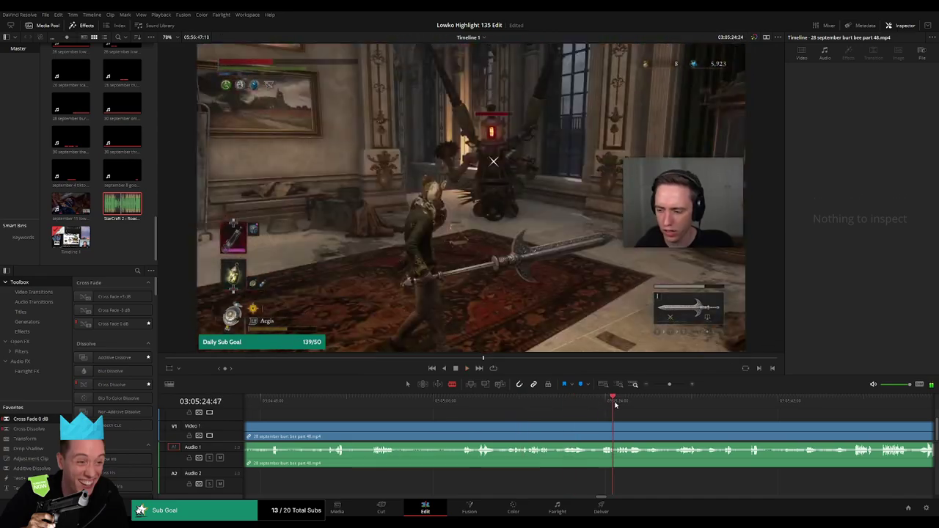
click(675, 403)
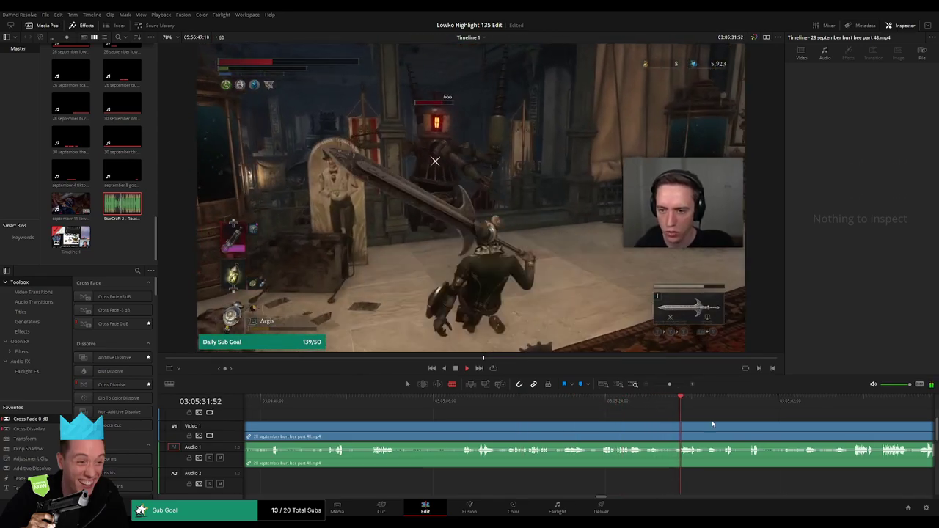
drag(712, 423, 535, 410)
click(570, 401)
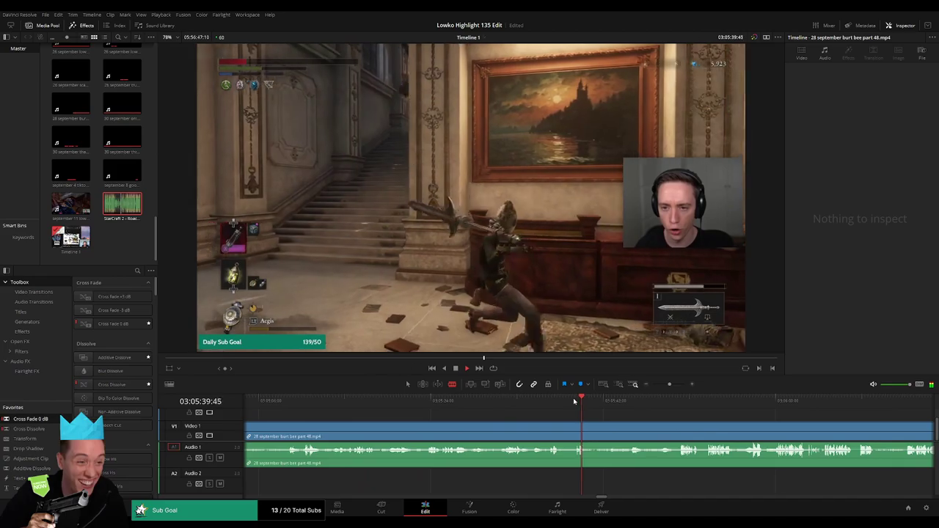
click(546, 403)
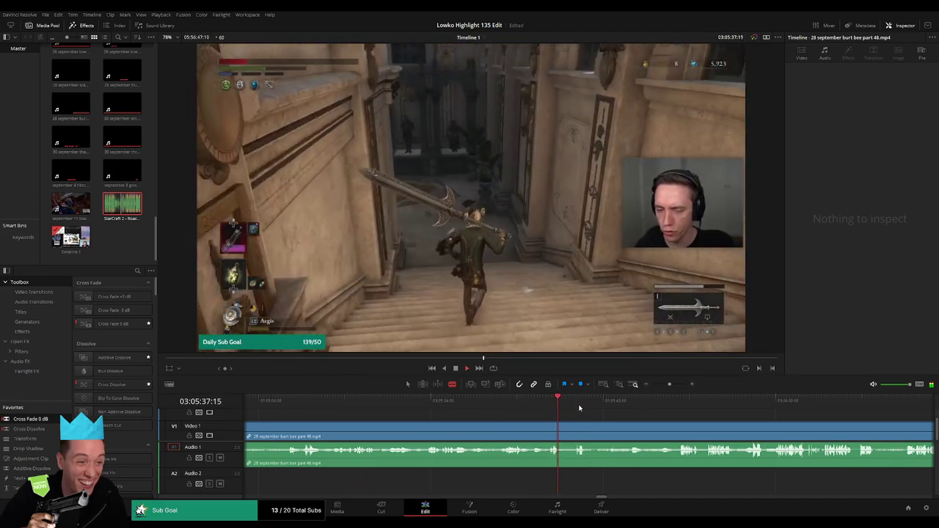
click(617, 403)
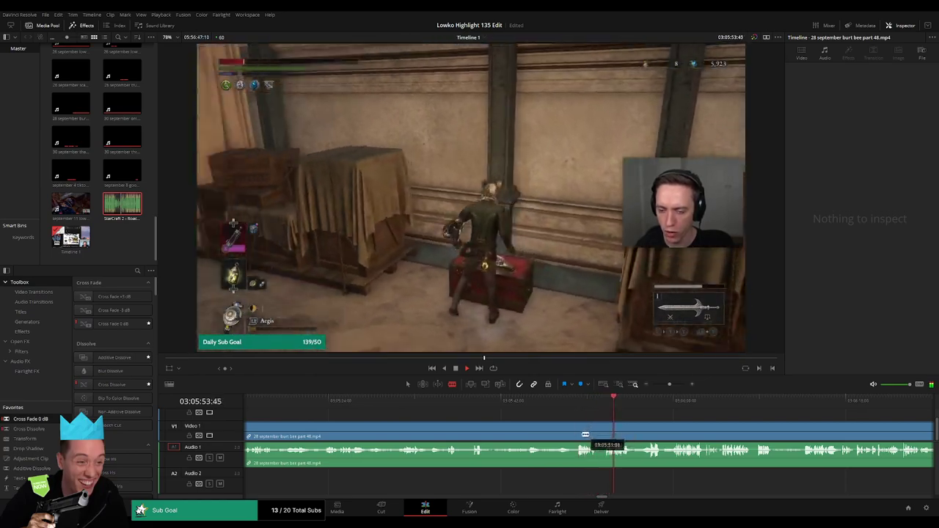
Step: Split the part 48 clip at about 03:05:50, remove the footage back to the 03:01:51 split, close the gap and cross fade the join's audio
click(577, 433)
key(a)
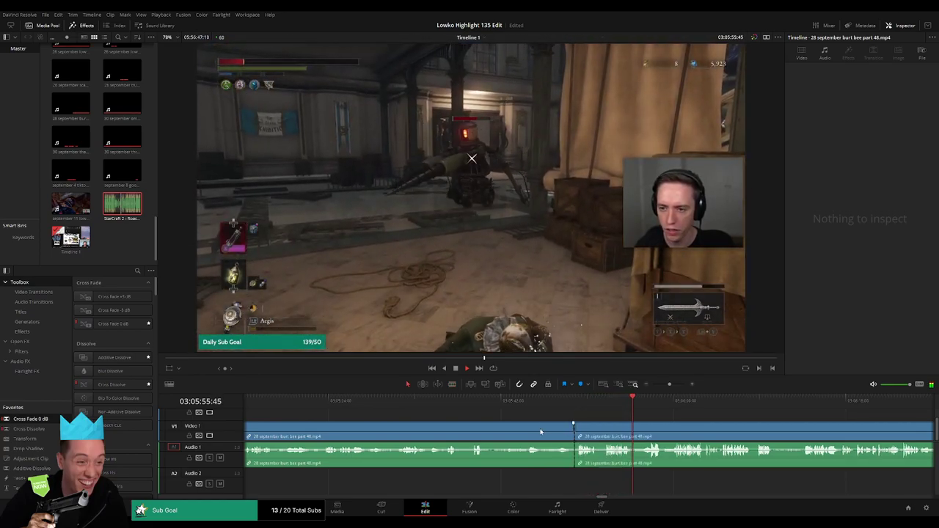
click(541, 431)
key(Delete)
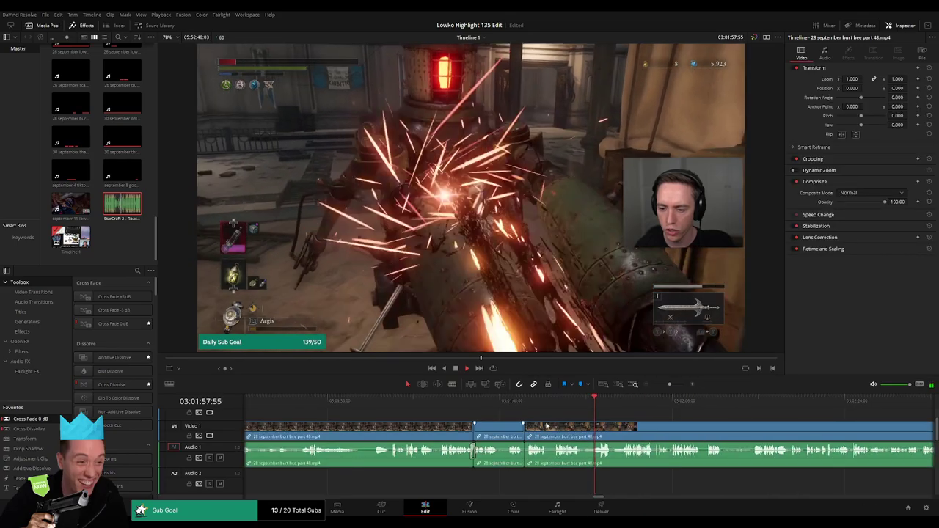
drag(529, 464, 527, 461)
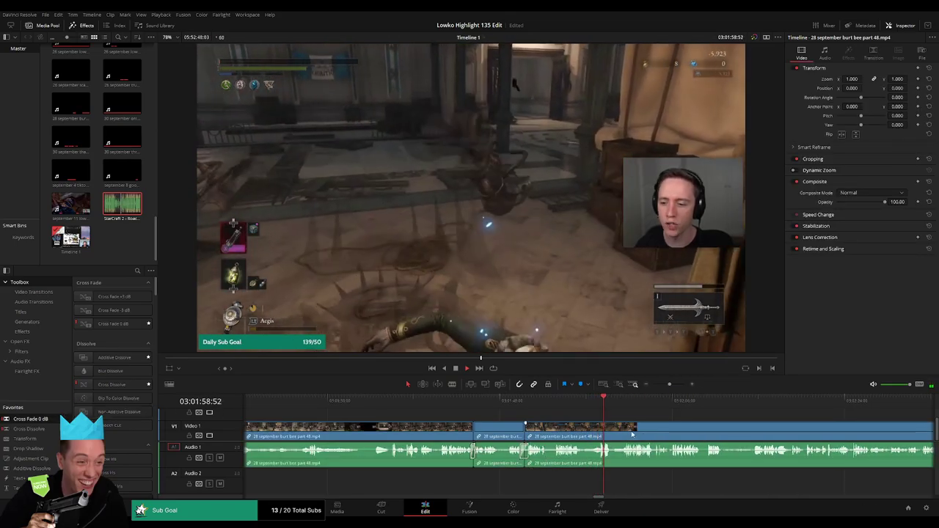
Step: Play through the death and loading screen, split the part 48 clip at about 03:02:11 and remove the rest of it, closing the gap
drag(687, 440, 533, 428)
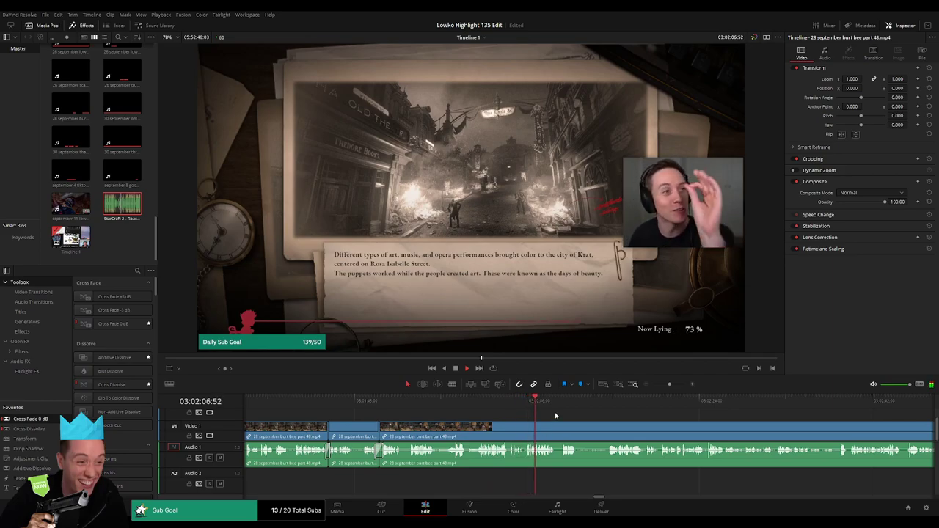
scroll(506, 419, right, 4)
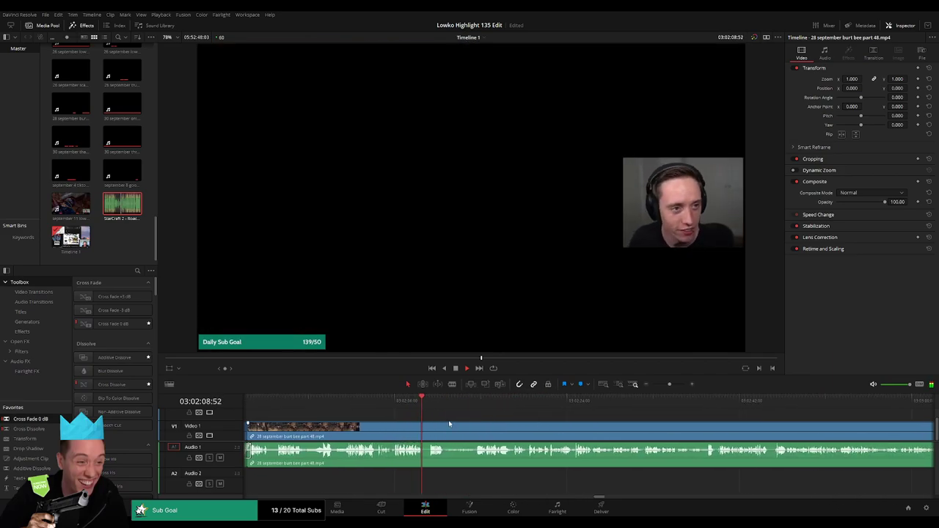
scroll(448, 423, right, 1)
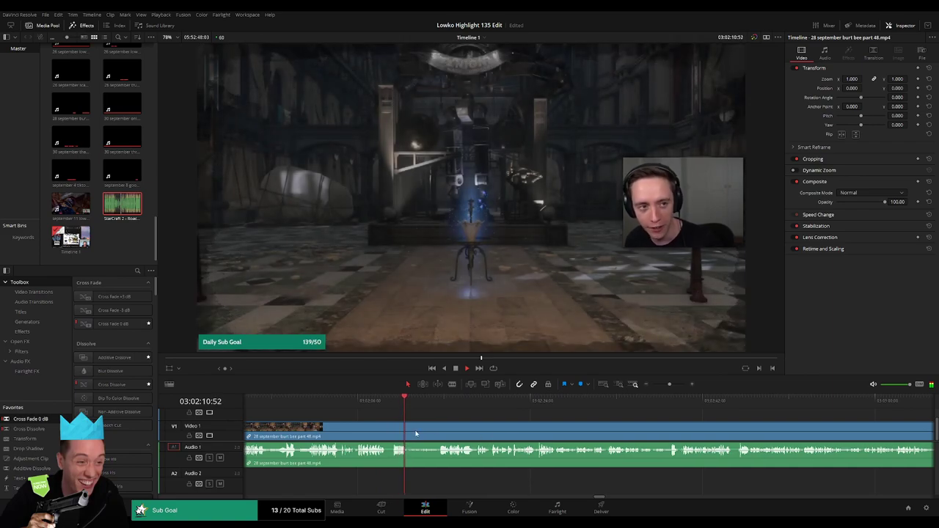
click(438, 403)
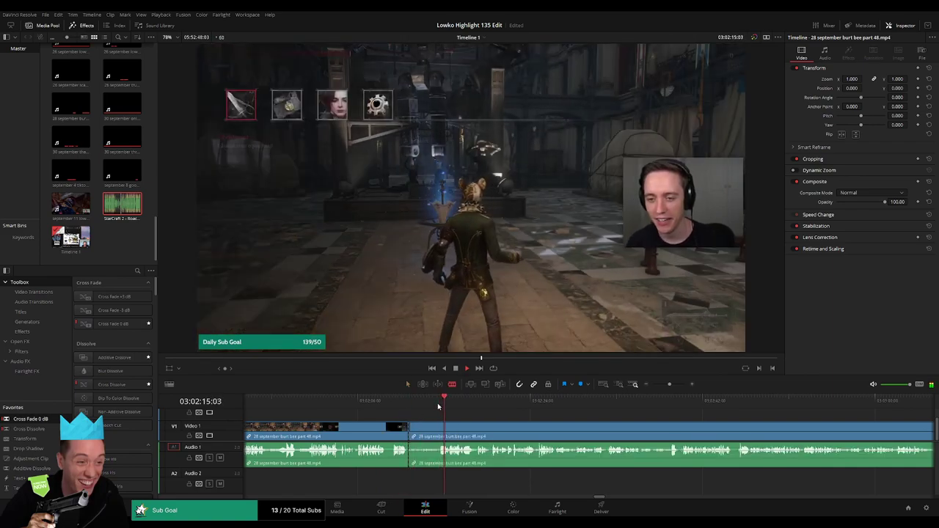
click(701, 404)
drag(669, 385, 659, 385)
key(Delete)
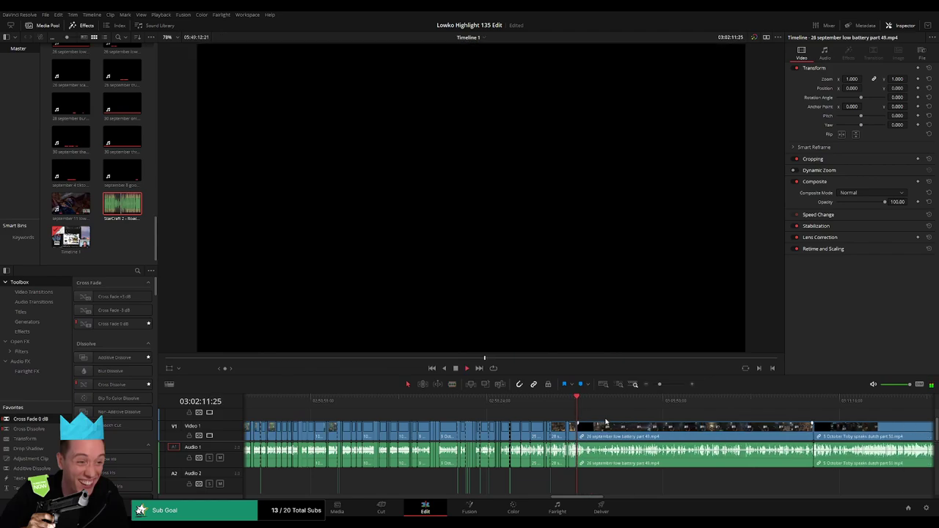
Step: Skim the part 49 clip around 03:07:10 to 03:08:04 to find where the fight in the dark alley begins
drag(651, 411, 716, 410)
click(665, 384)
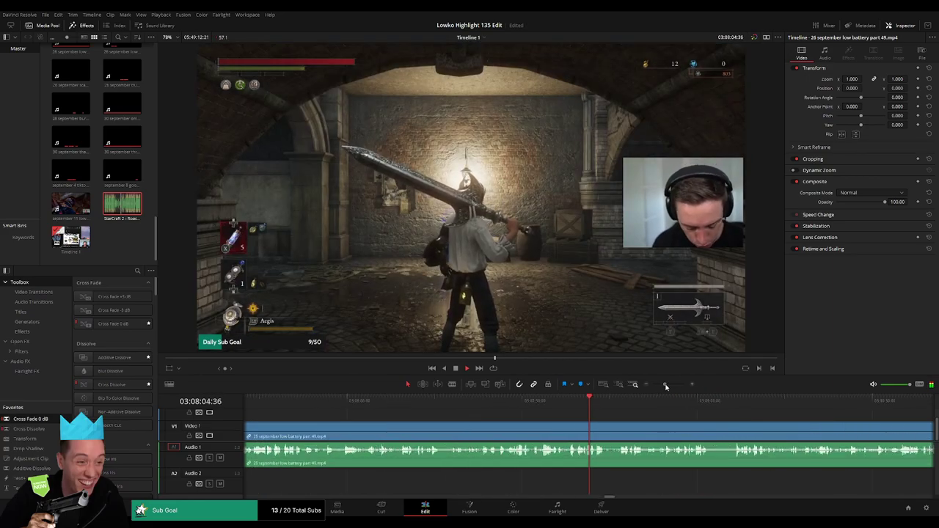
click(564, 402)
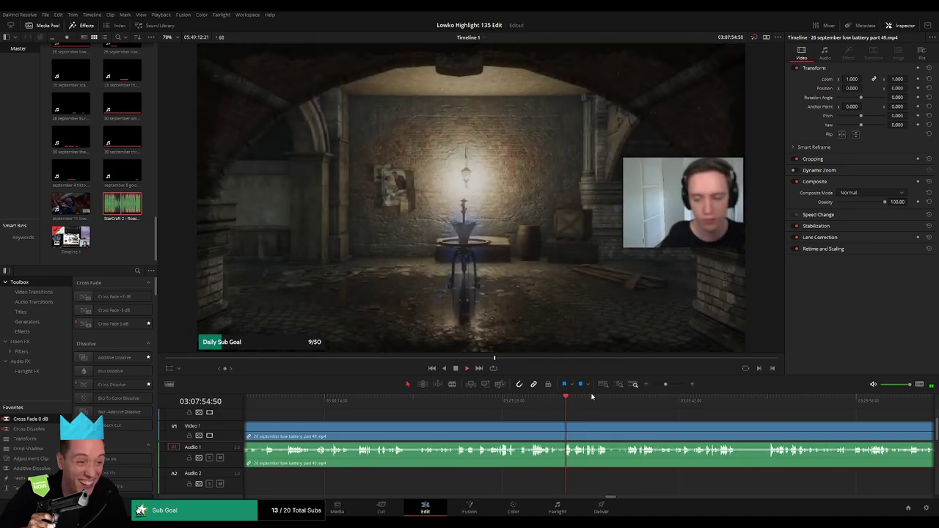
click(528, 403)
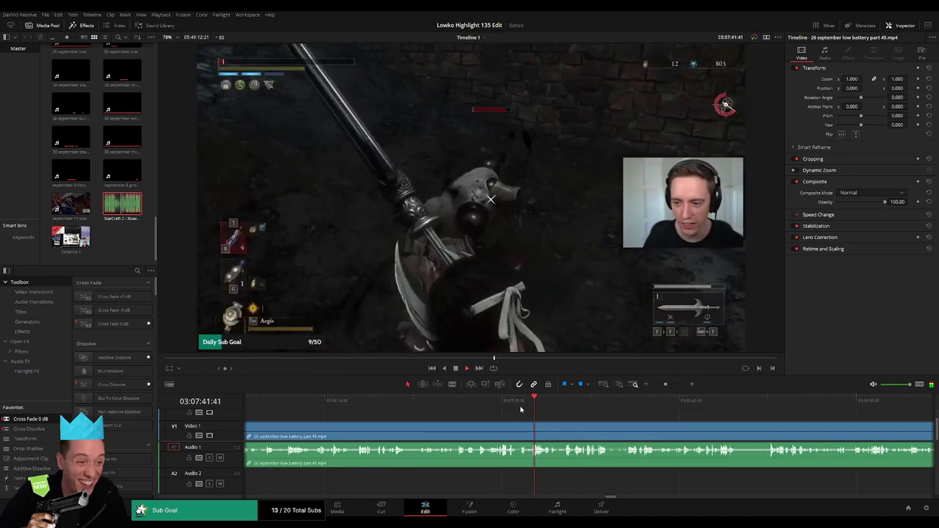
click(493, 402)
click(670, 384)
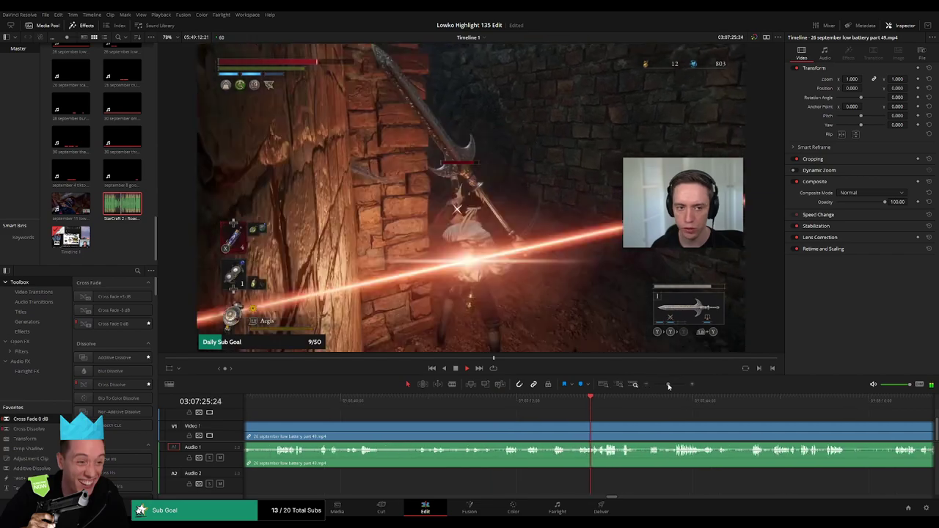
click(514, 403)
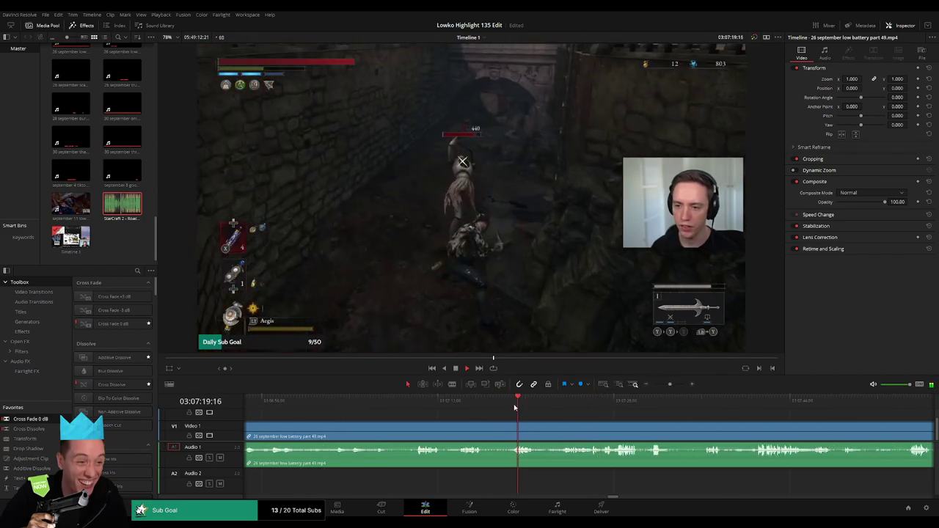
click(464, 403)
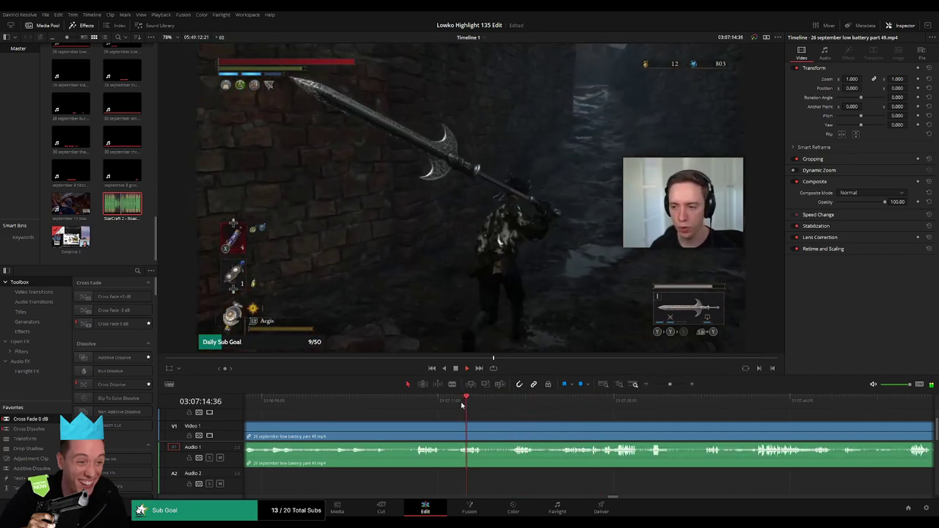
click(419, 403)
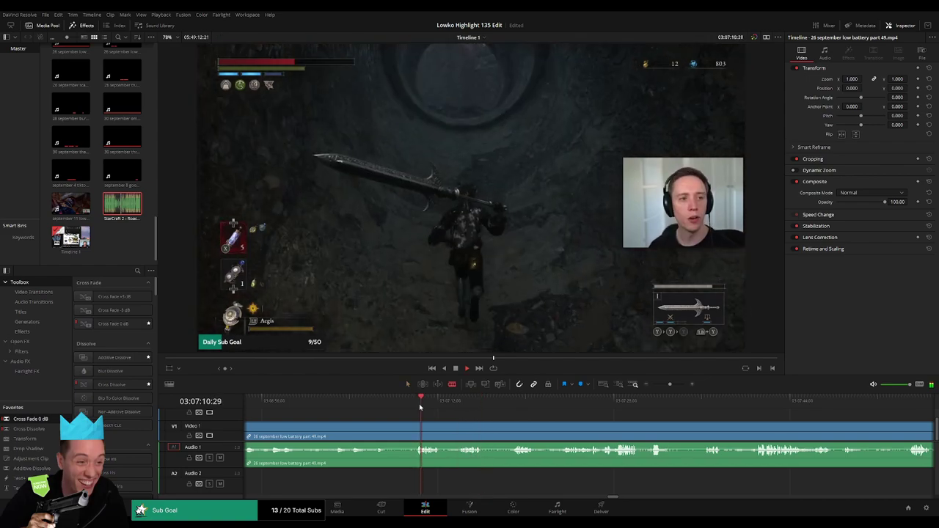
click(456, 405)
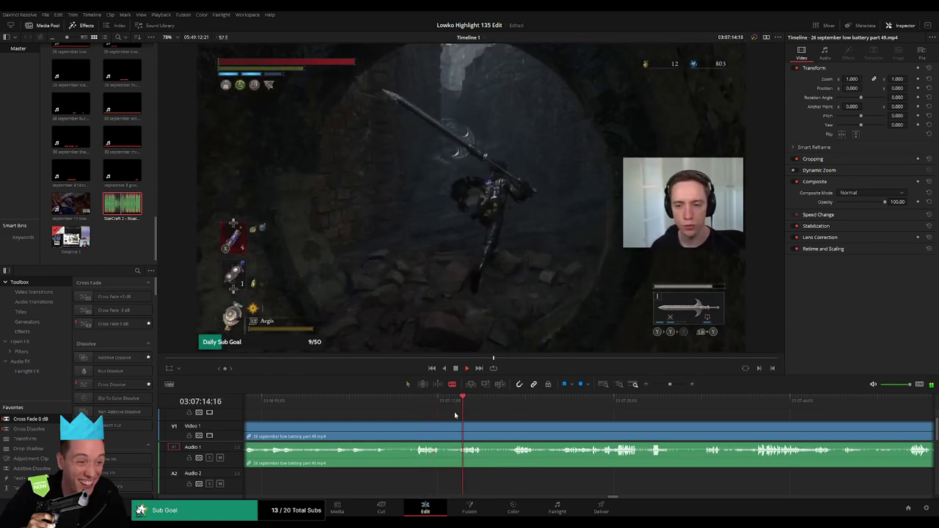
click(504, 407)
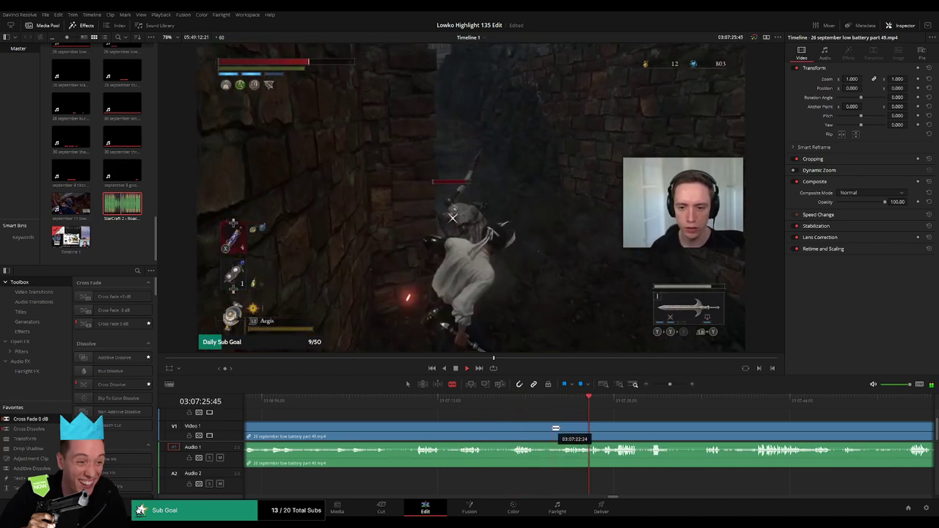
Step: Split the part 49 clip at about 03:07:22 and remove everything before it in that clip, closing the gap
click(555, 427)
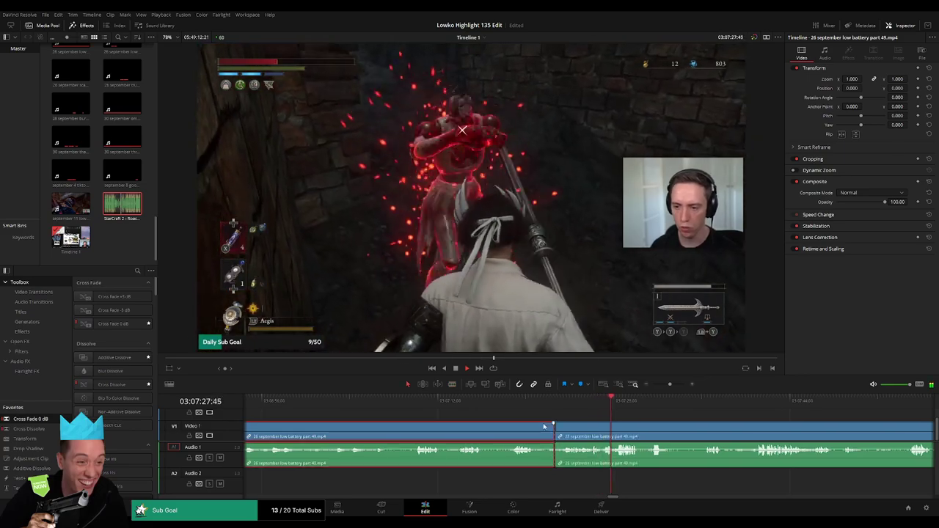
key(ctrl+z)
key(b)
click(550, 428)
key(a)
key(Delete)
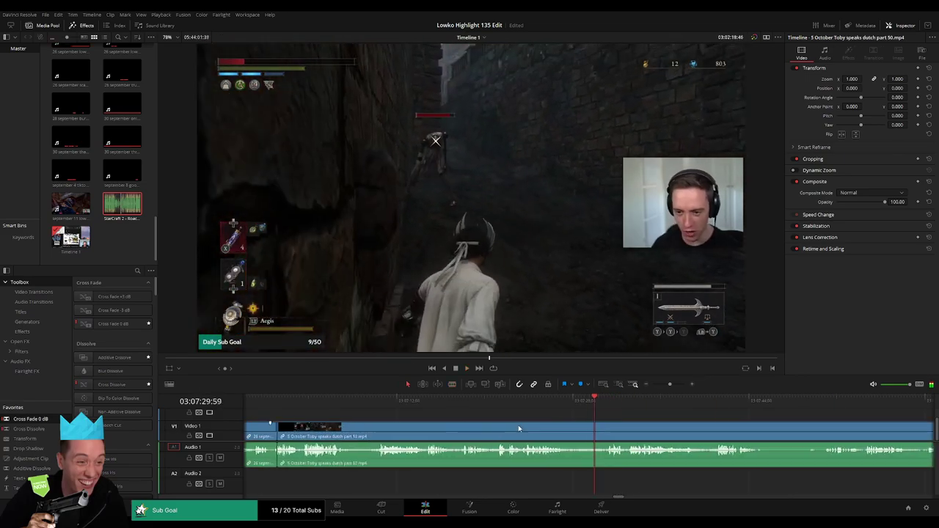
Step: Review the shortened part 49 clip from its start near 03:02:11 through the death to the loading screen around 03:02:40
key(space)
scroll(355, 421, left, 10)
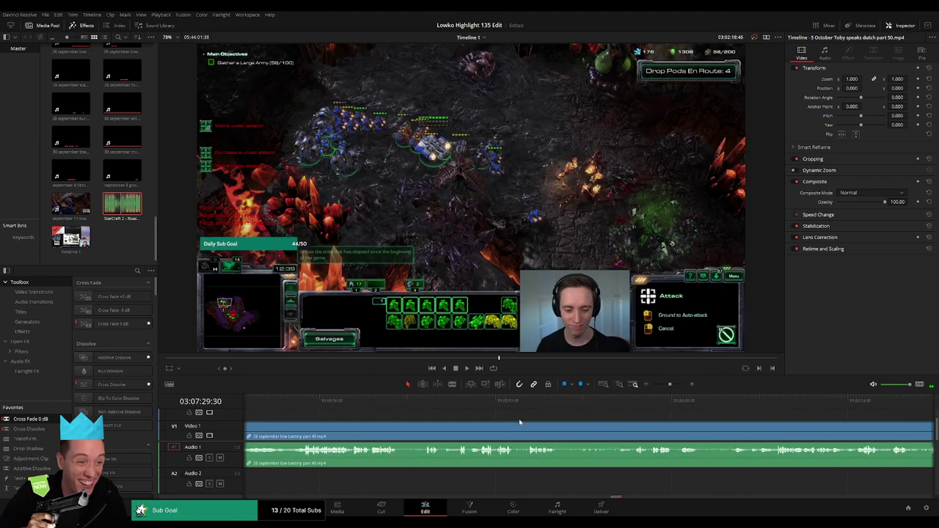
mouse_move(669, 384)
mouse_down()
mouse_move(658, 384)
mouse_move(668, 385)
mouse_up()
key(space)
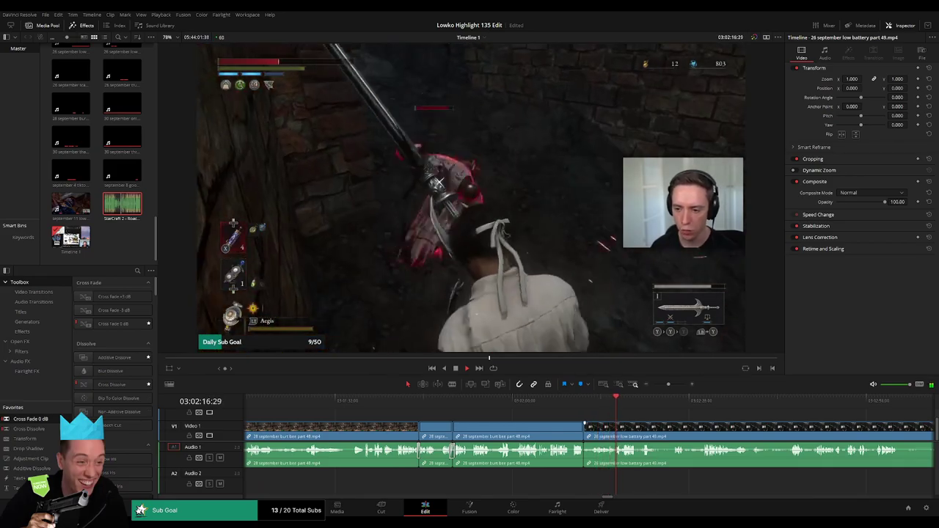
scroll(444, 421, right, 3)
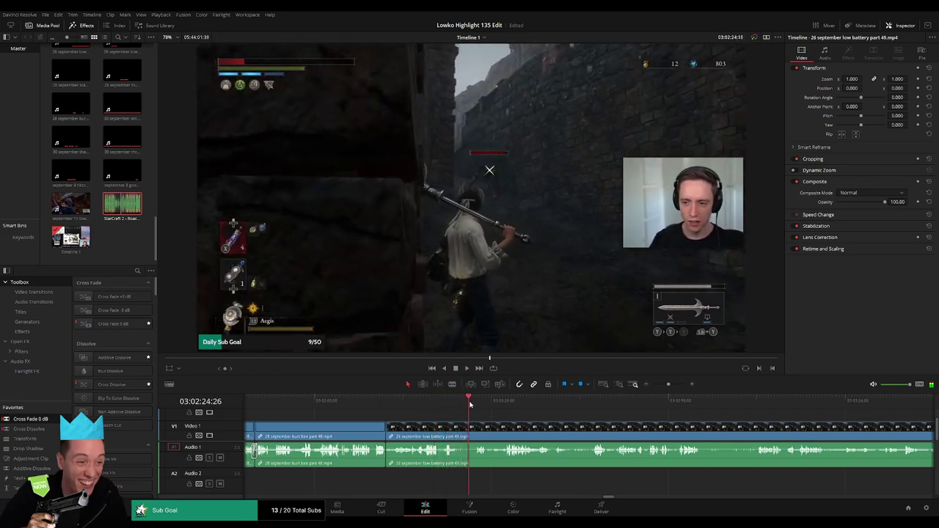
drag(471, 405, 504, 409)
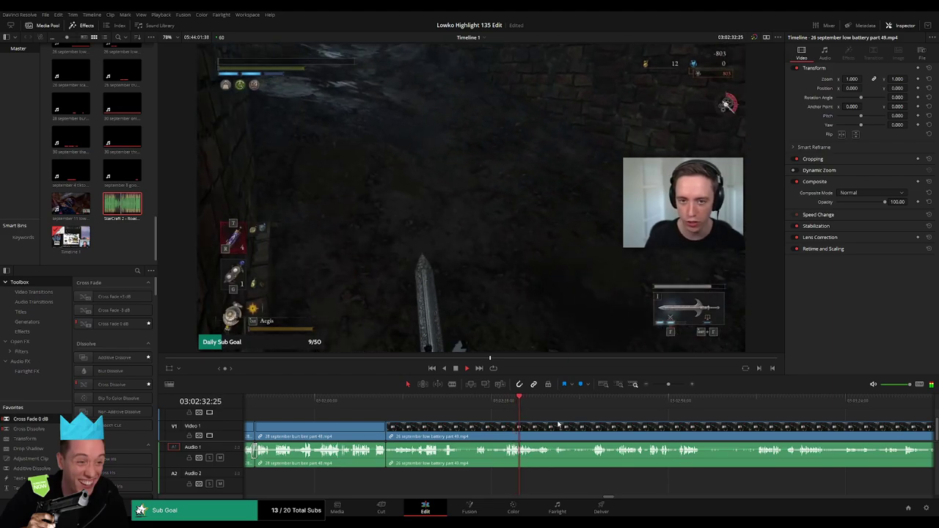
scroll(558, 425, right, 1)
key(space)
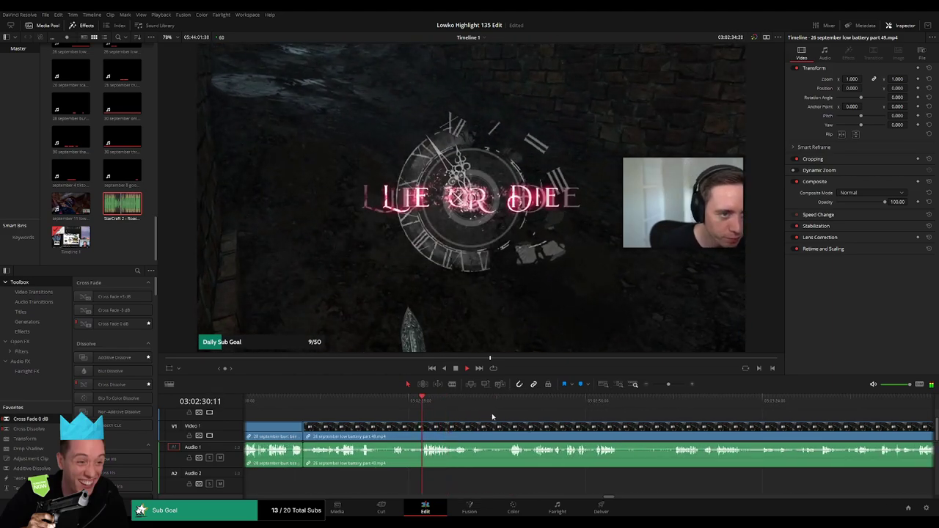
key(l)
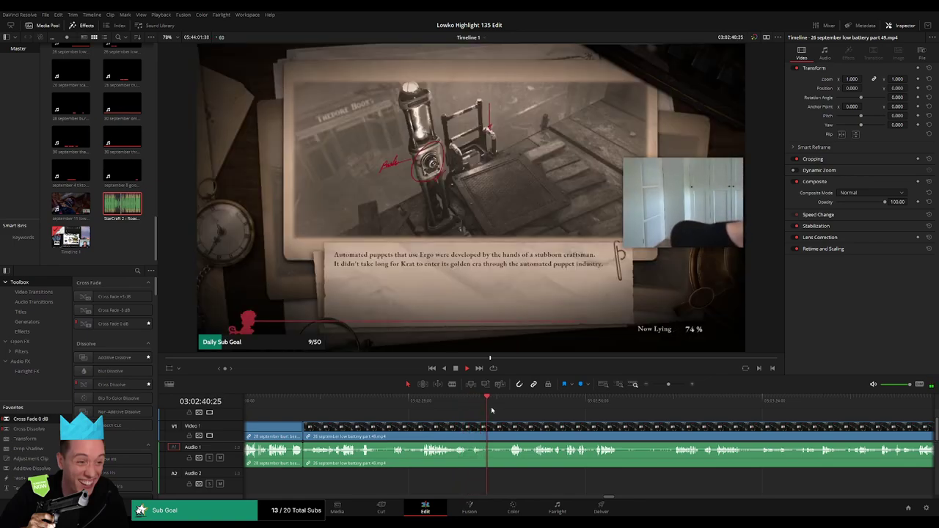
Step: Cut about 03:02:40 to 03:02:44 and a further two seconds from about 03:02:42 out of the part 49 respawn footage, cross fading both joins' audio
click(510, 408)
click(490, 429)
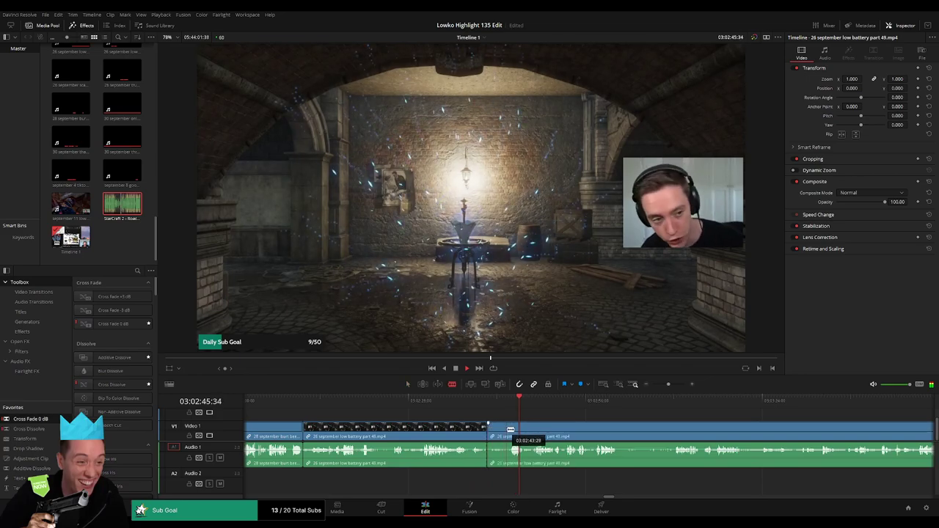
click(508, 429)
key(a)
click(498, 433)
key(Delete)
click(498, 434)
key(Delete)
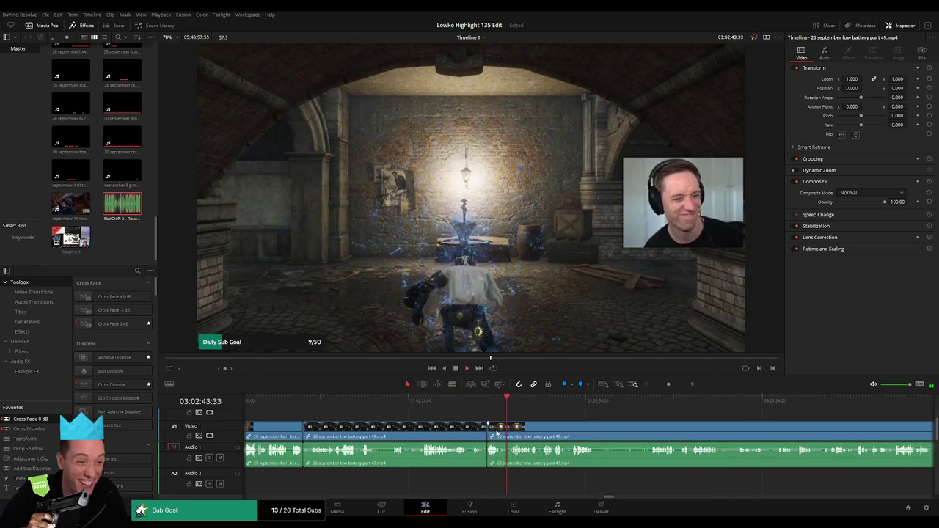
click(488, 455)
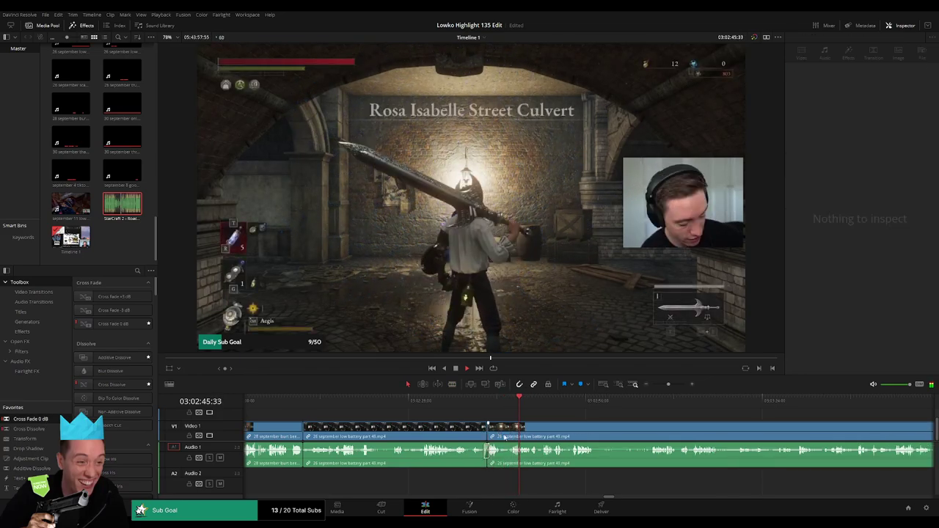
click(515, 433)
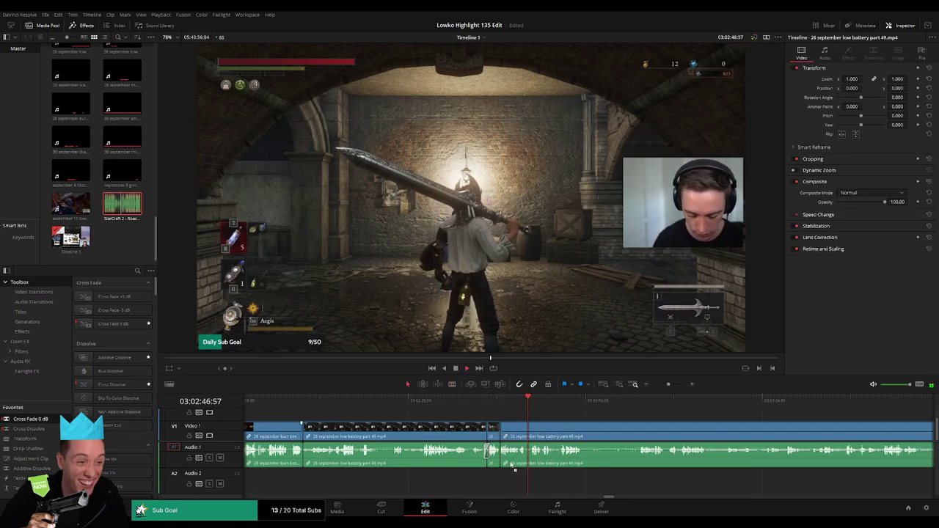
drag(511, 464, 503, 455)
Step: Cut about 03:02:55 to 03:03:04 out of the part 49 culvert footage, close the gap and cross fade the join's audio
drag(584, 424, 461, 423)
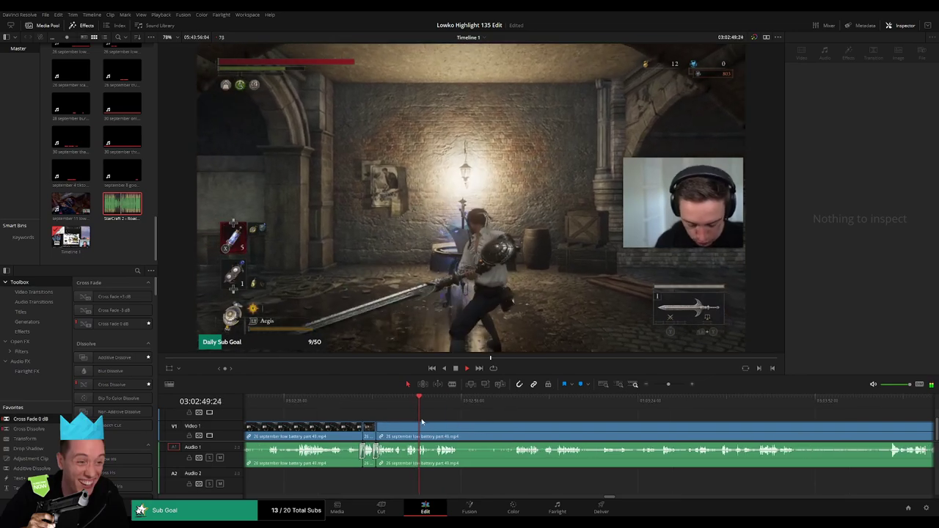
click(436, 404)
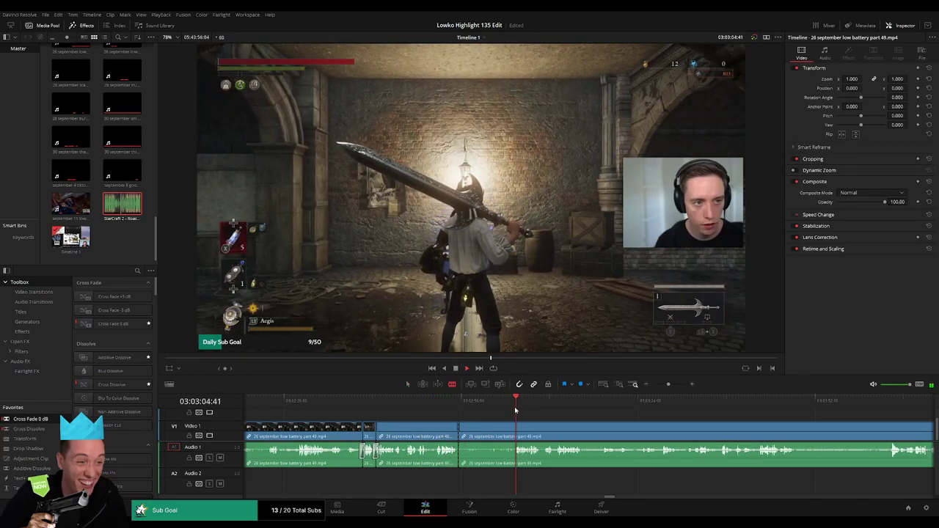
click(560, 410)
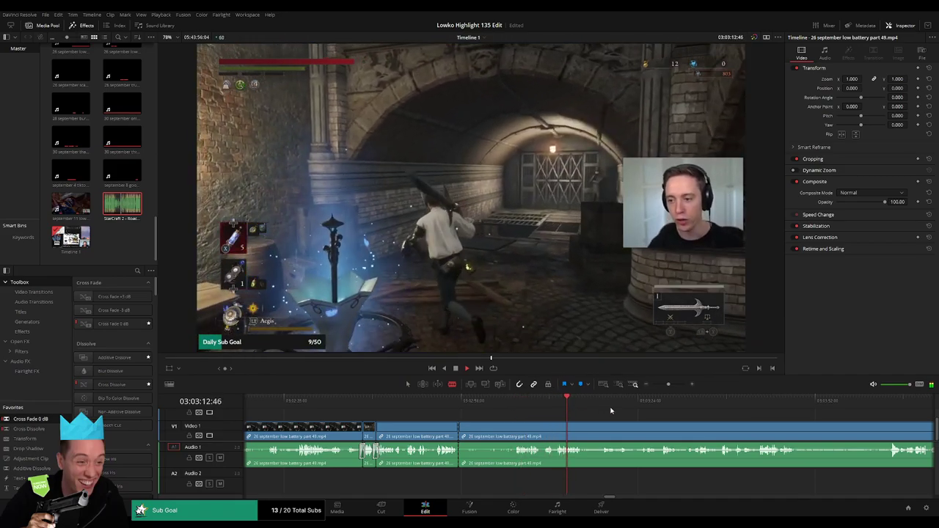
click(513, 403)
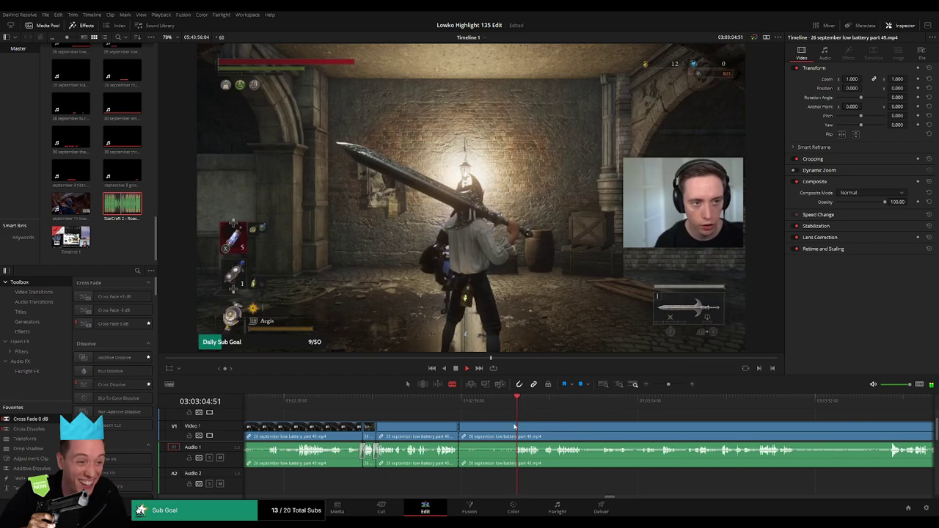
key(Delete)
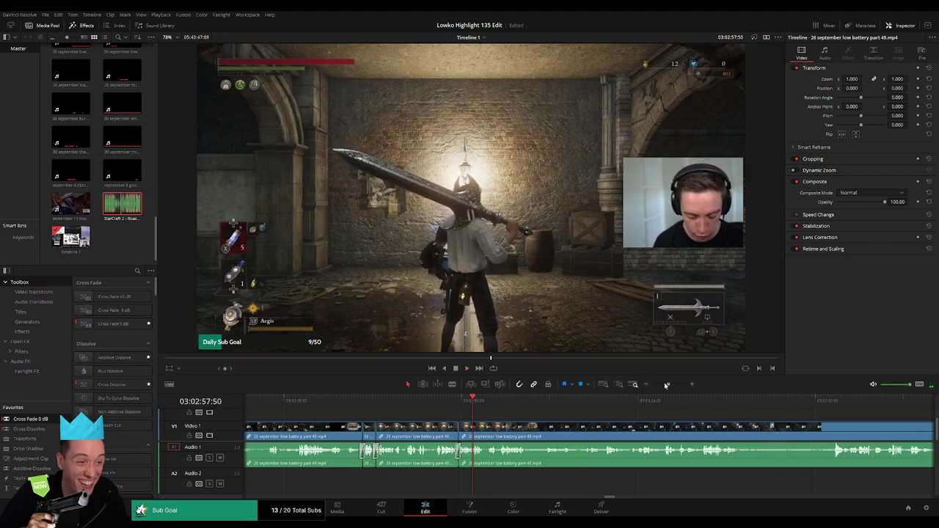
drag(666, 385, 676, 385)
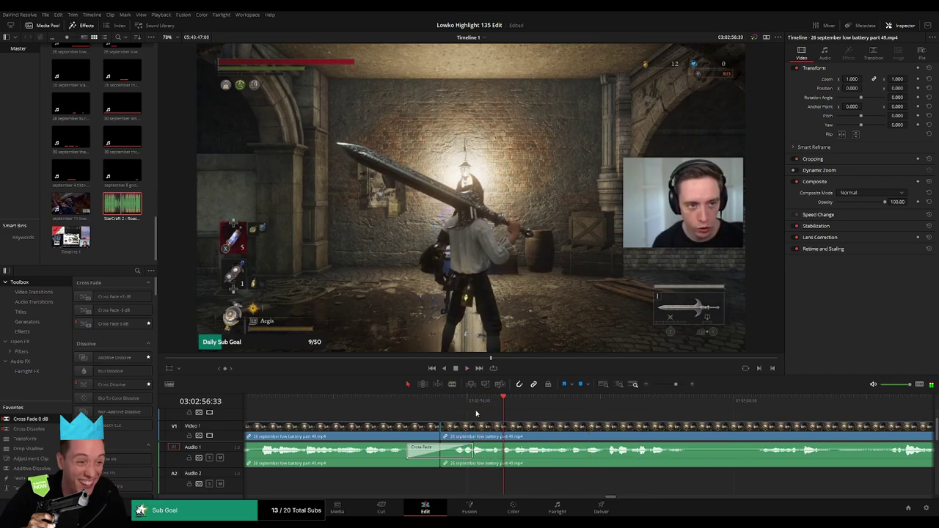
Step: Split the part 49 clip twice around 03:02:56 to isolate a fraction-of-a-second section just after the cross fade
drag(487, 434, 511, 424)
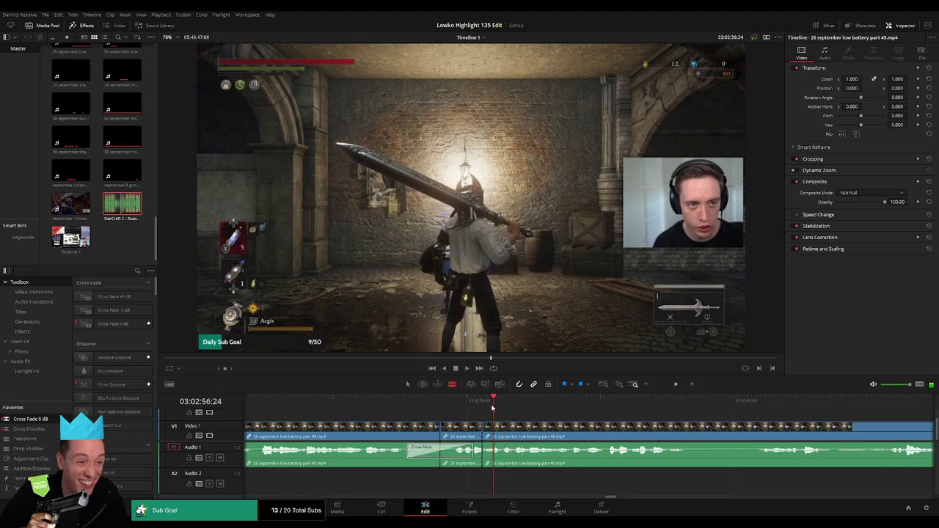
drag(495, 421, 499, 420)
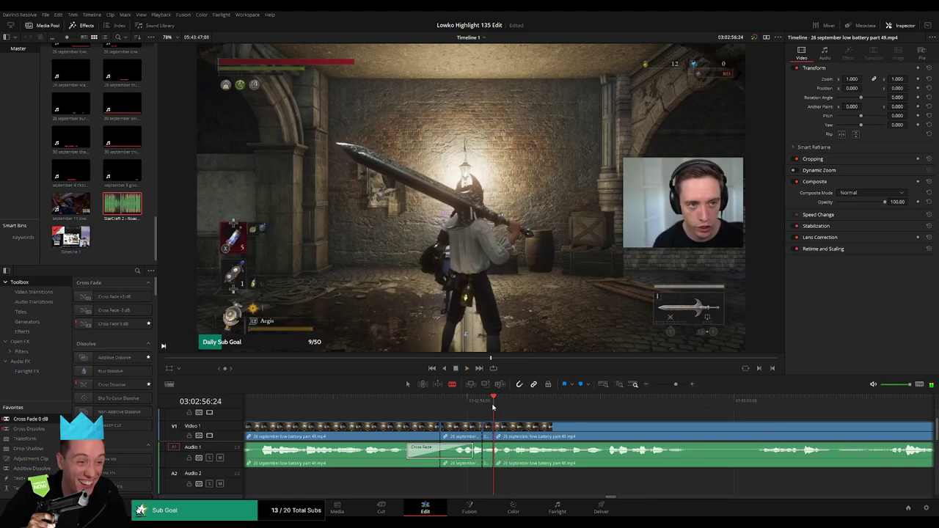
key(space)
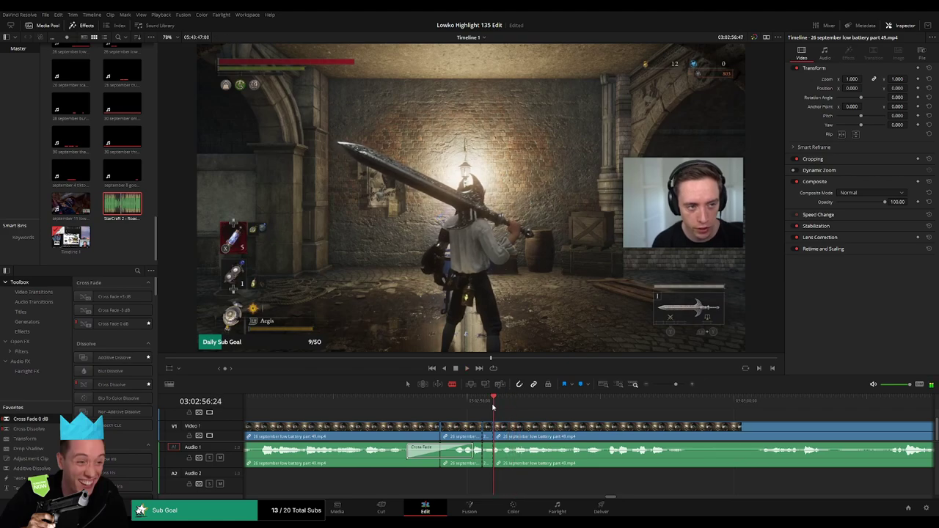
key(space)
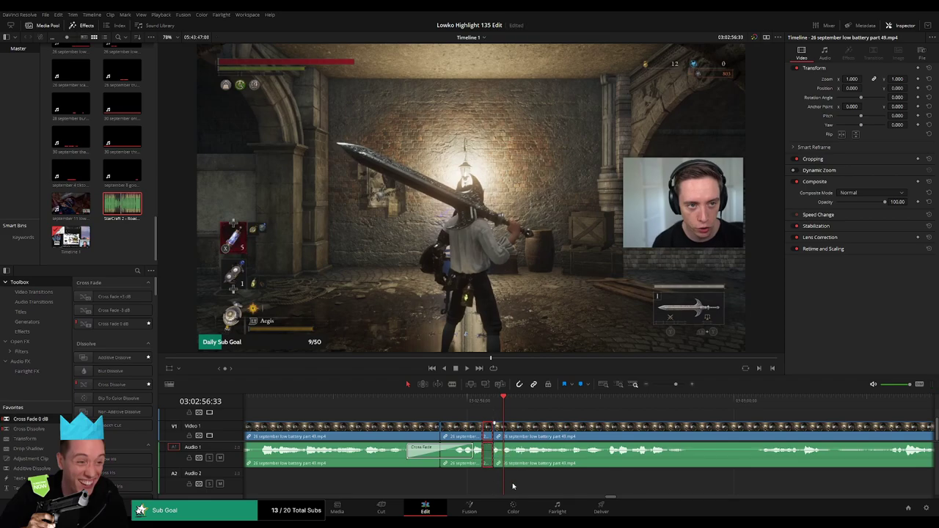
Step: Place the StarCraft 2 Roach Quotes sound on Audio 2 beneath the isolated section, trimmed to its length, with volume at -23
drag(131, 223, 510, 490)
click(480, 484)
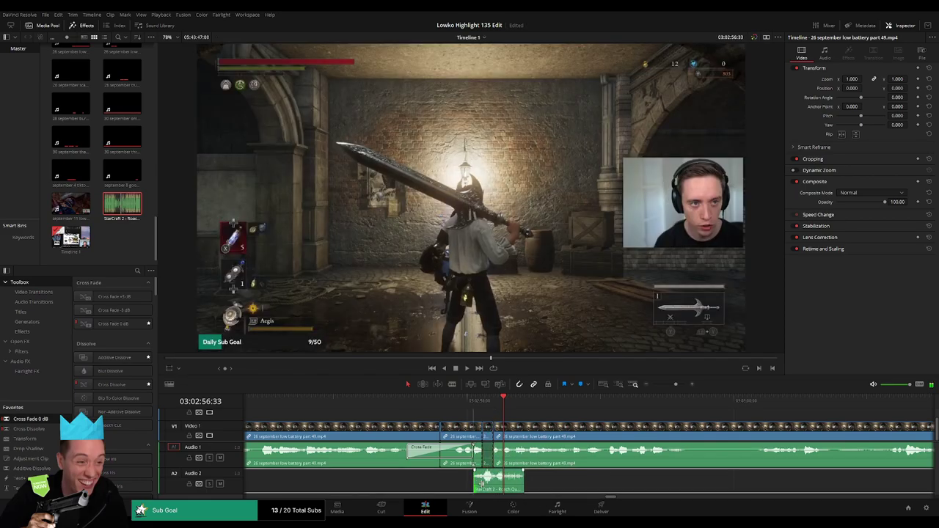
drag(487, 480, 490, 485)
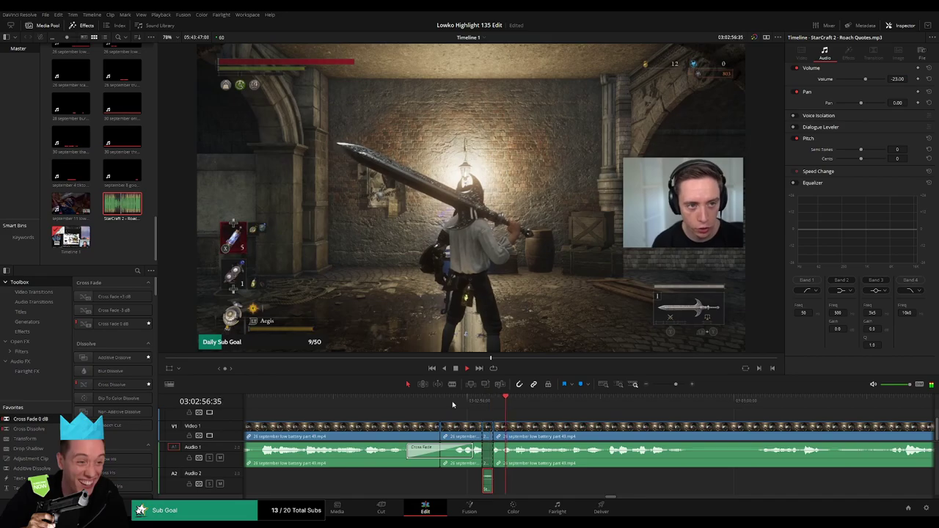
Step: Play on through the part 49 culvert footage and split the clip at about 03:03:06
click(732, 401)
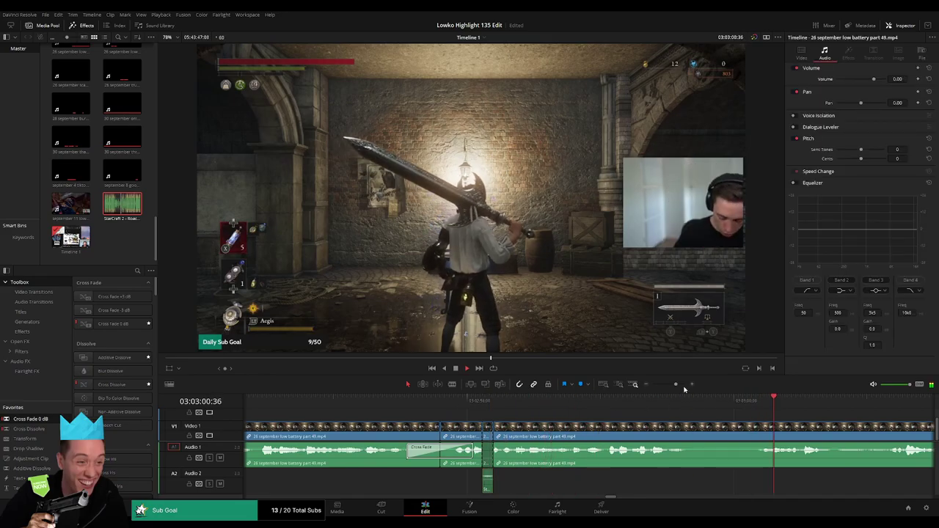
drag(676, 383, 670, 385)
drag(621, 406, 708, 408)
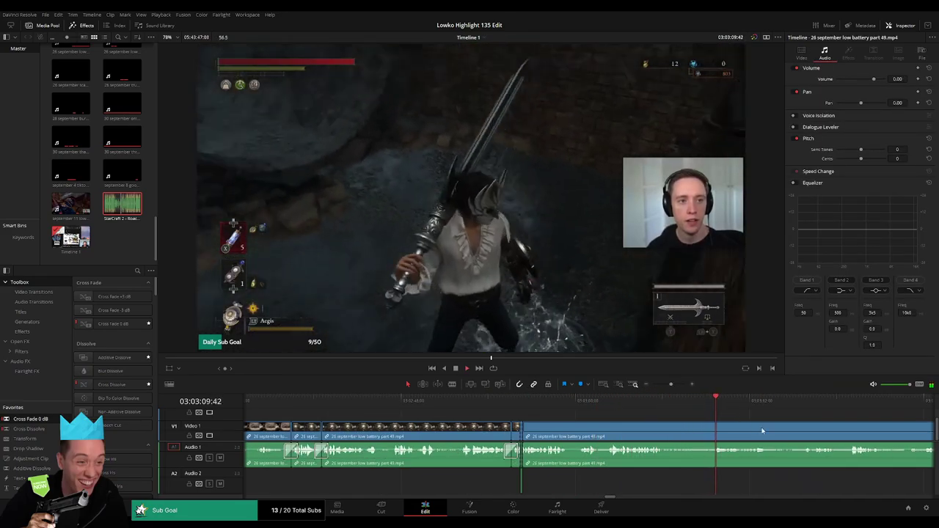
drag(762, 431, 576, 421)
key(b)
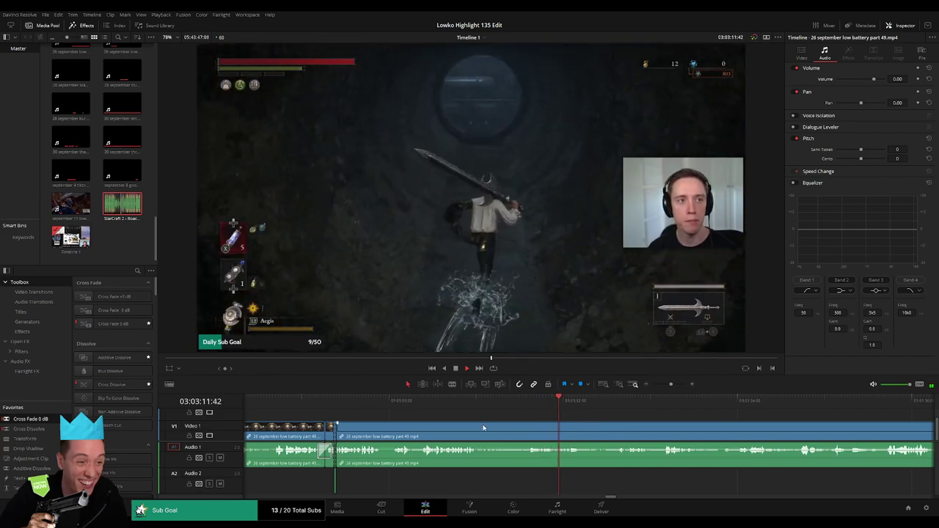
click(484, 427)
Step: Skim the rest of the part 49 clip up to about 03:05:27 and delete everything after the split, closing the gap
click(649, 403)
click(669, 404)
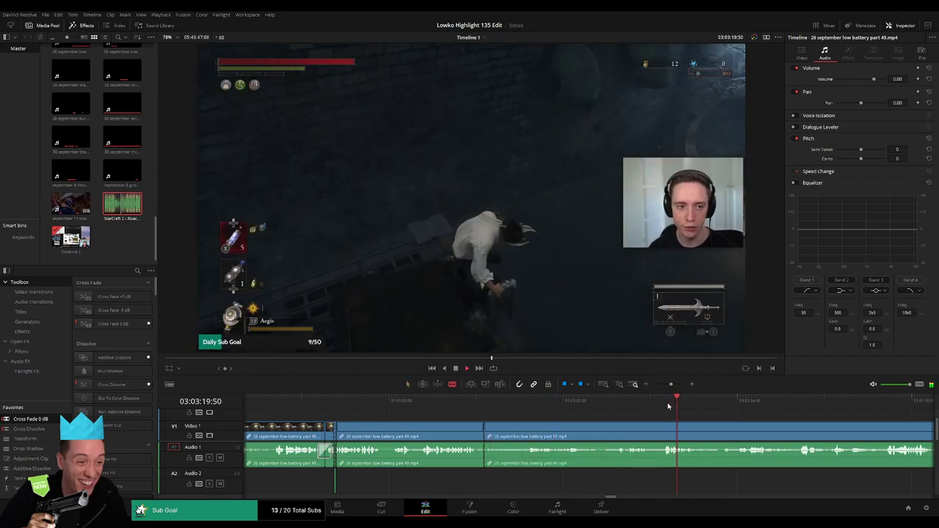
drag(670, 384, 663, 386)
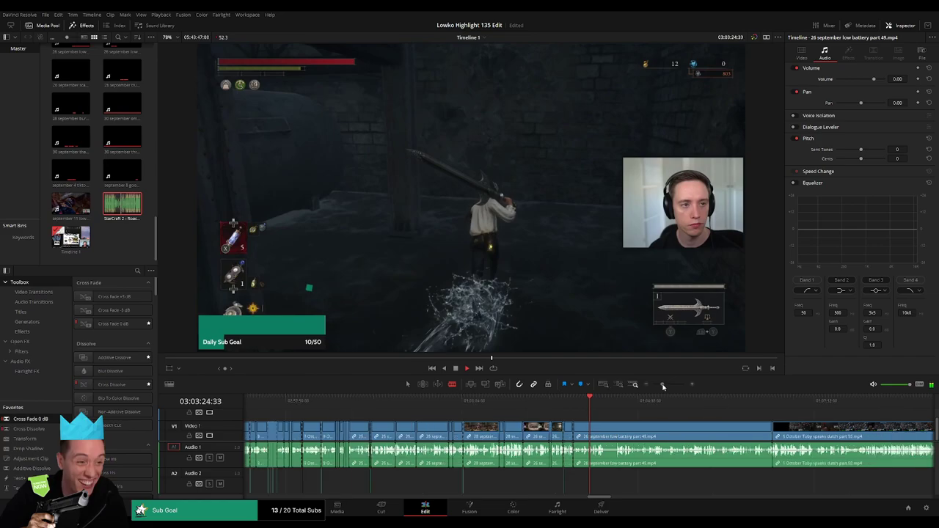
click(617, 403)
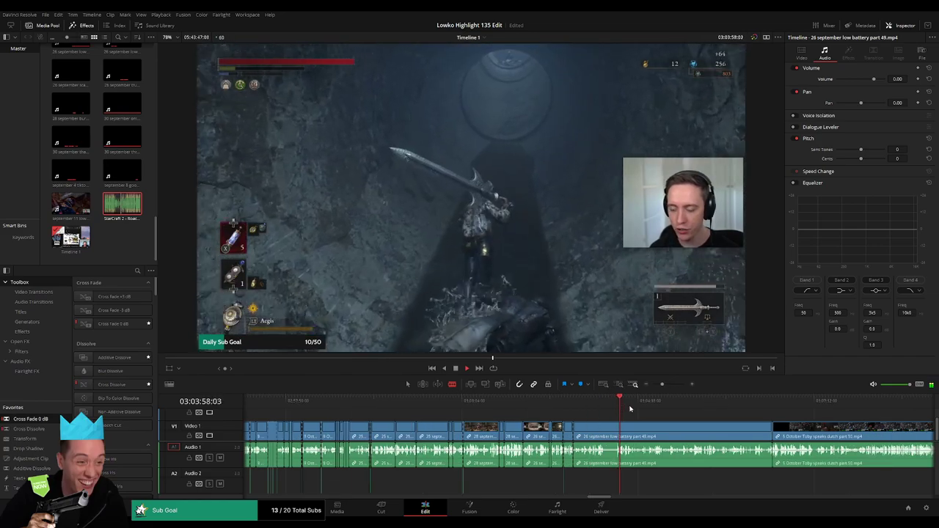
click(676, 404)
click(699, 406)
key(a)
click(662, 431)
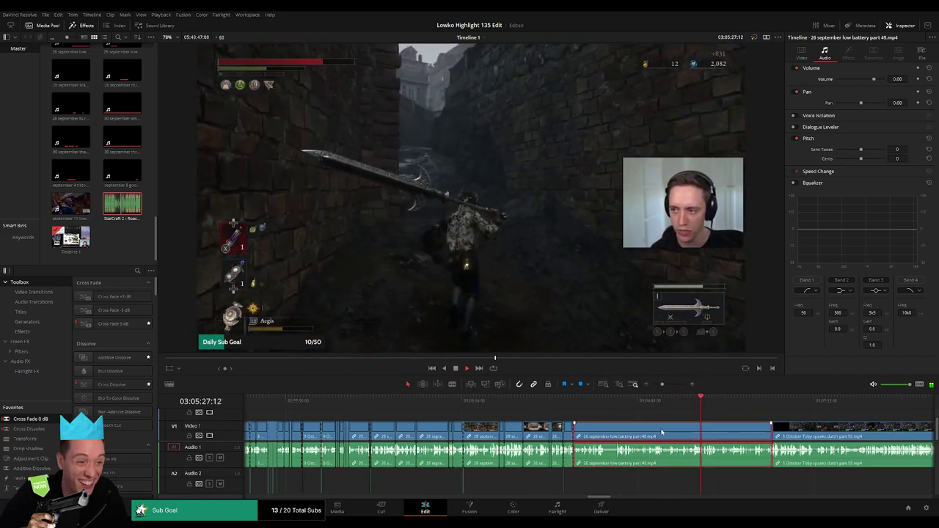
key(Delete)
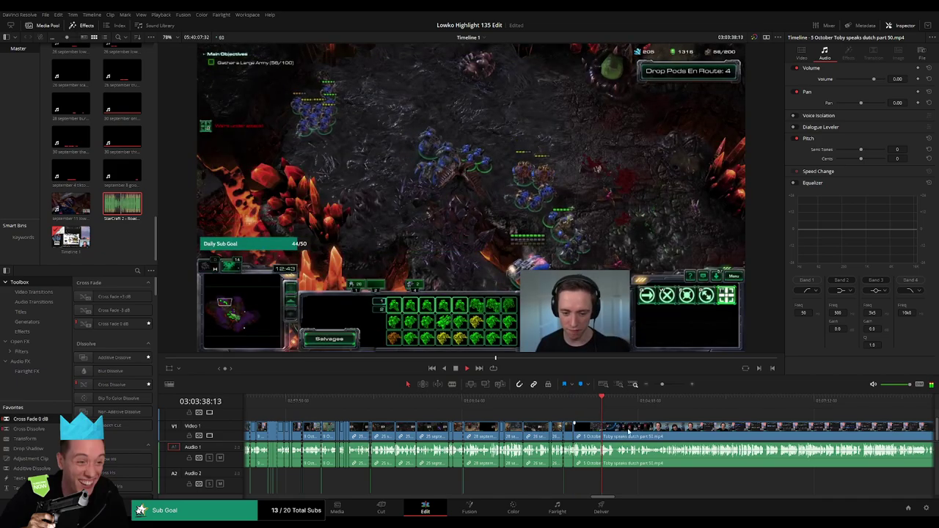
Step: Skim the part 50 clip from about 03:03:38 through the StarCraft, chat and Reddit footage to the game's title screen around 03:13:21
drag(628, 431, 448, 419)
click(470, 407)
click(484, 408)
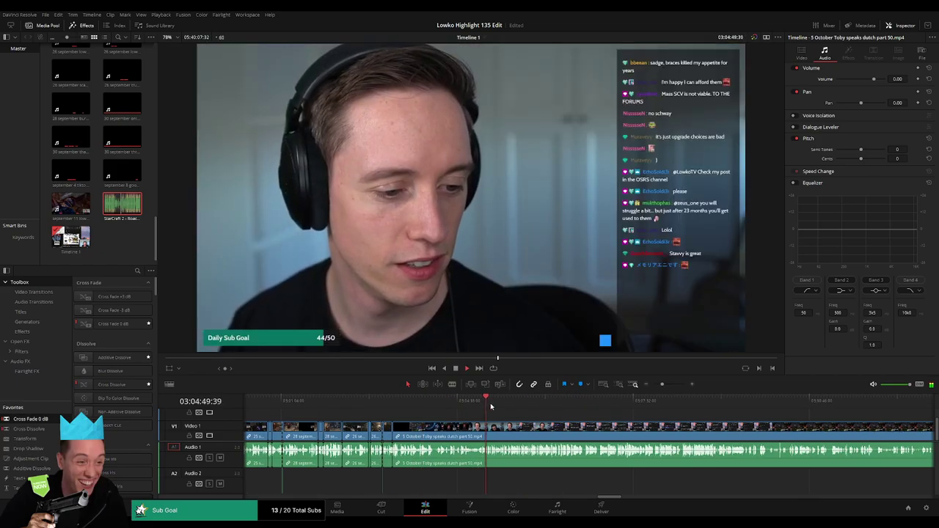
click(467, 405)
click(500, 406)
click(540, 407)
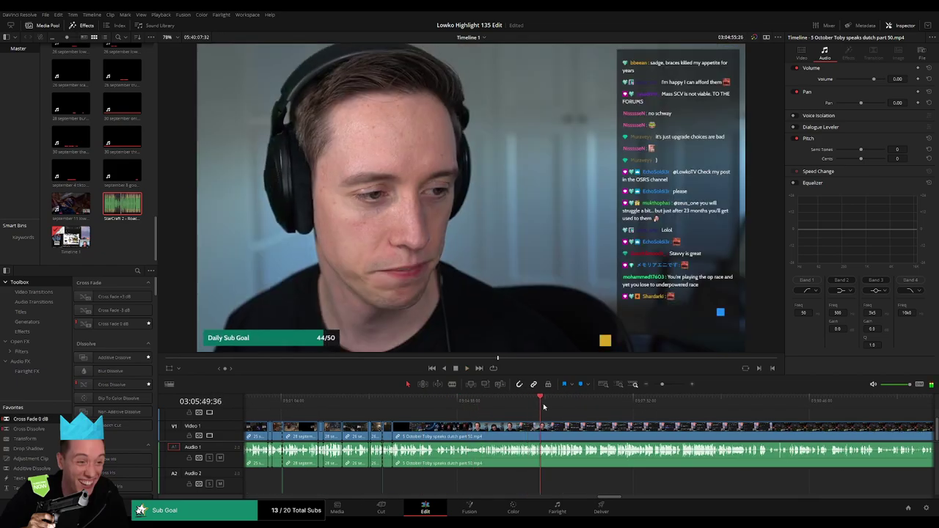
click(563, 408)
click(642, 405)
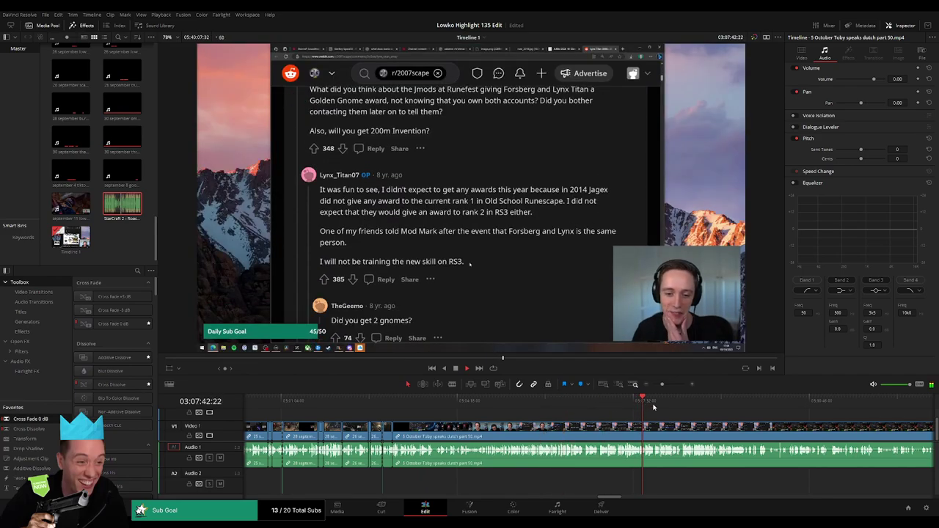
click(688, 406)
drag(612, 422, 370, 415)
click(520, 407)
click(555, 408)
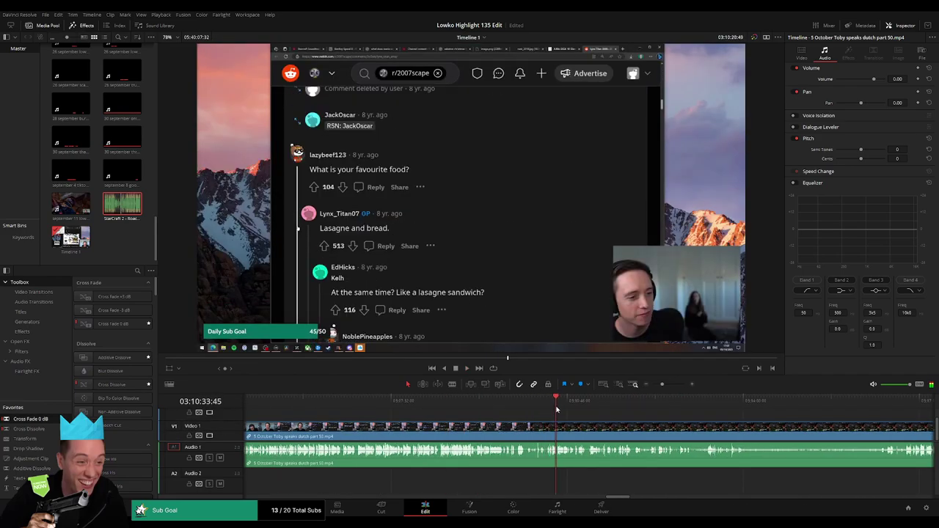
click(641, 410)
click(689, 412)
click(703, 412)
key(space)
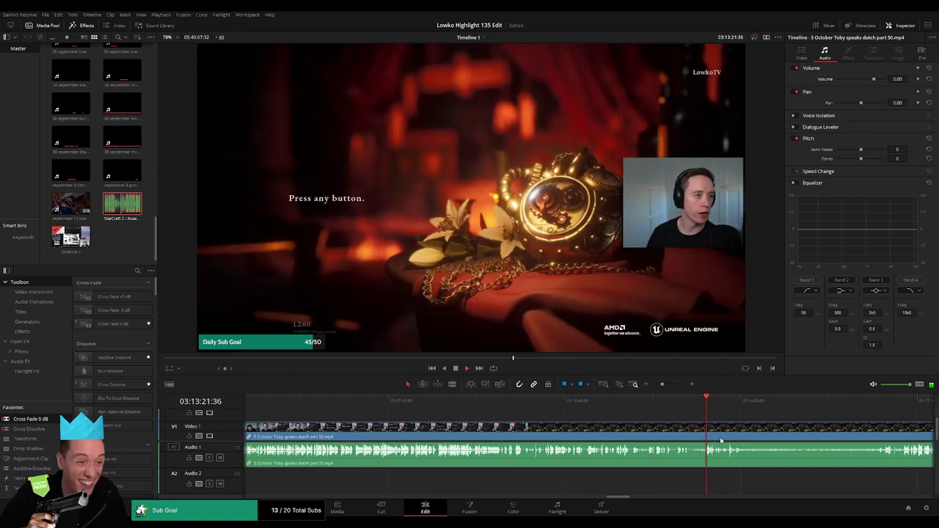
Step: Review the part 50 cat footage between about 03:13:40 and 03:17:01, from leaving the desk to sitting back down
click(666, 408)
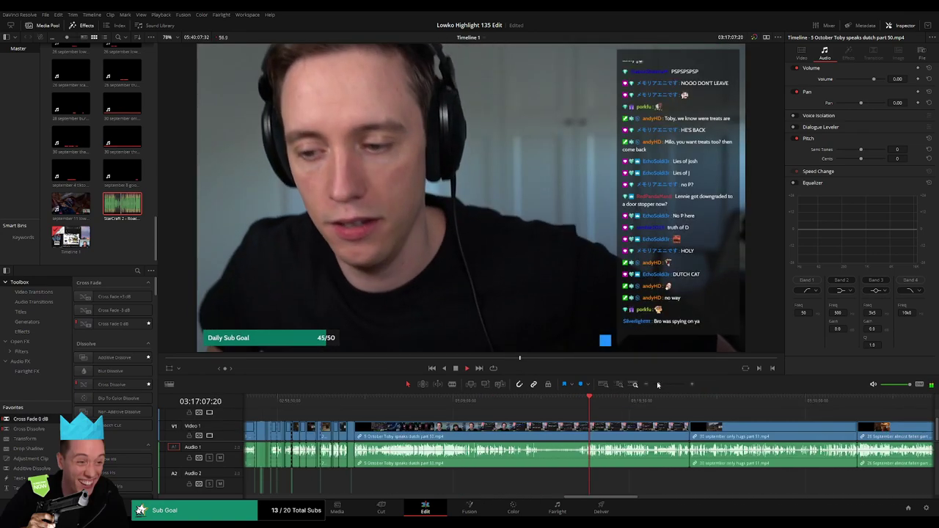
drag(663, 385, 666, 383)
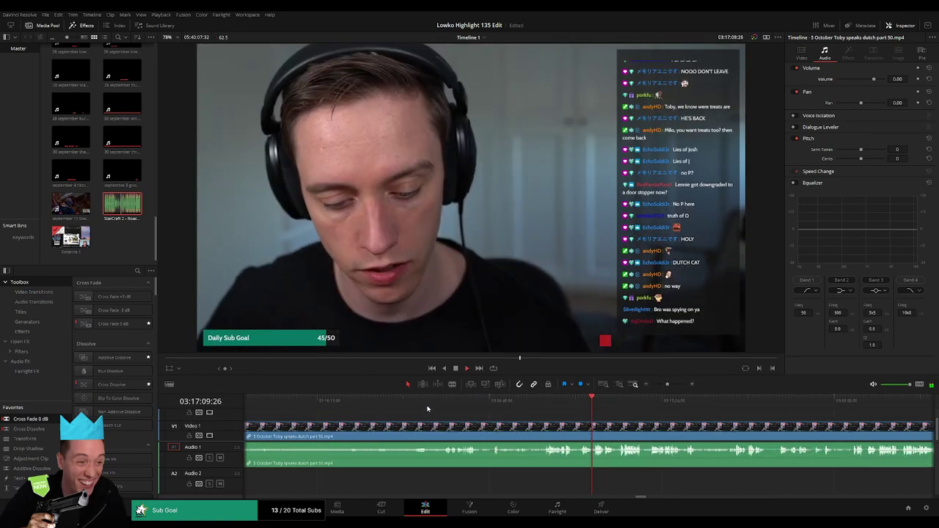
click(445, 407)
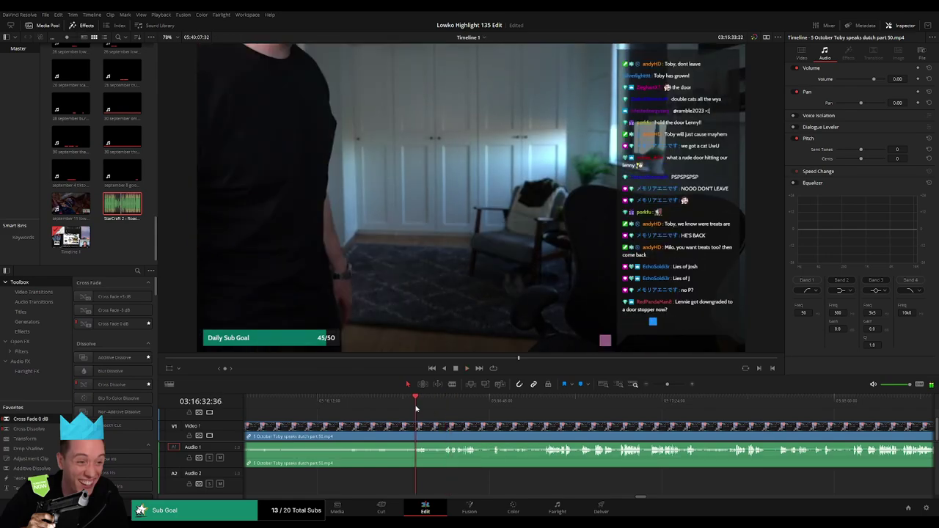
scroll(528, 435, left, 1)
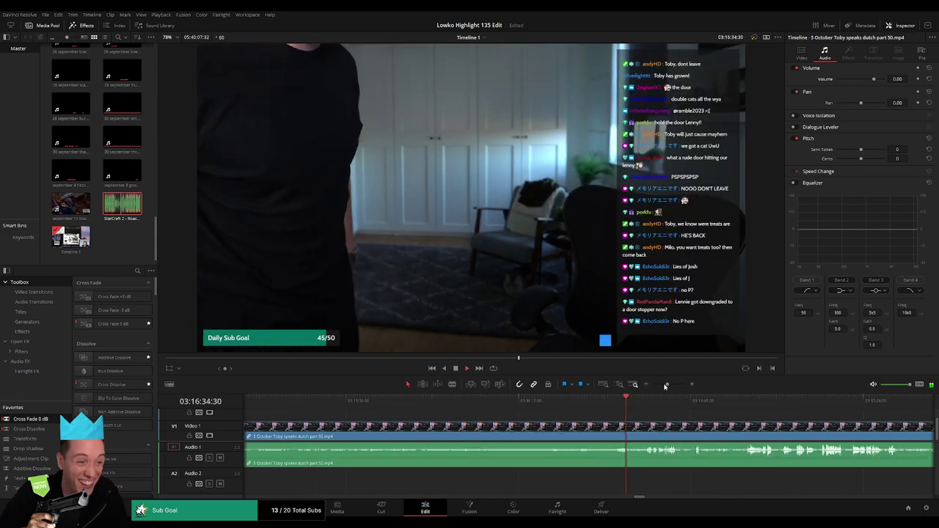
click(477, 407)
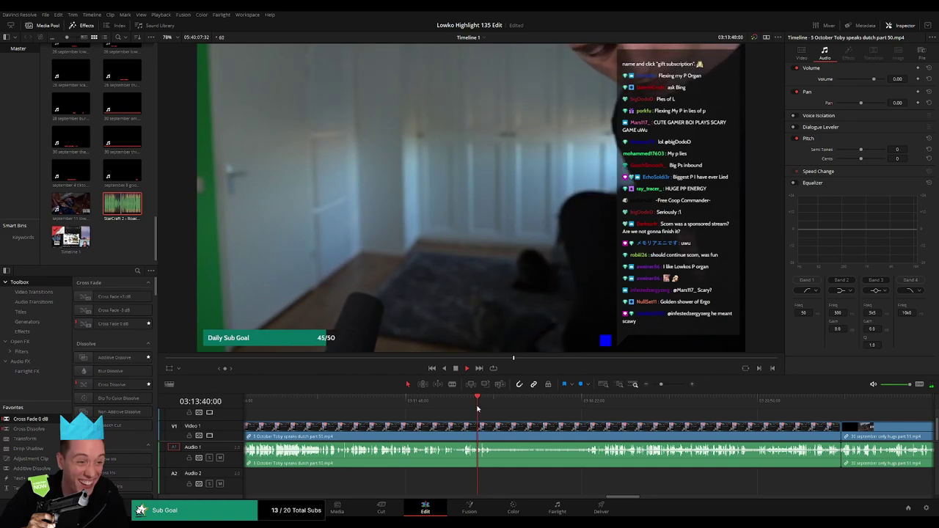
click(484, 407)
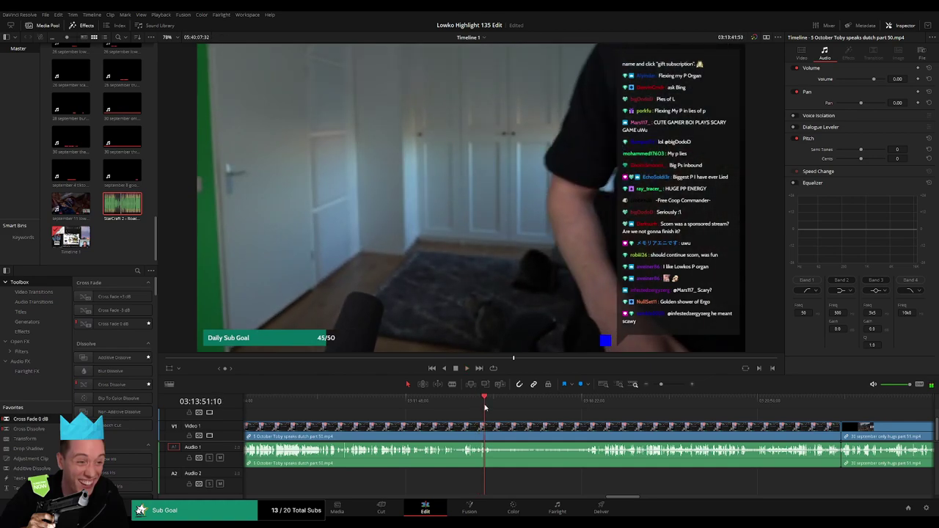
click(510, 407)
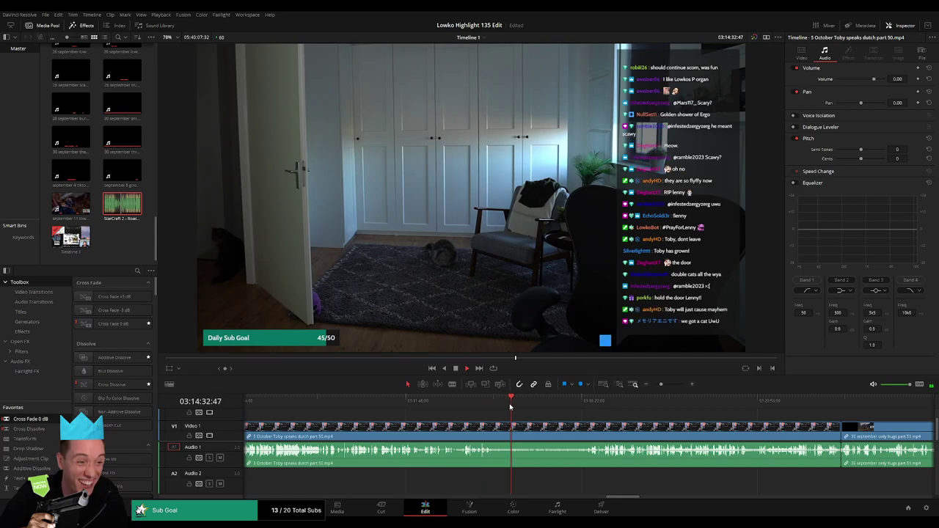
scroll(545, 428, up, 2)
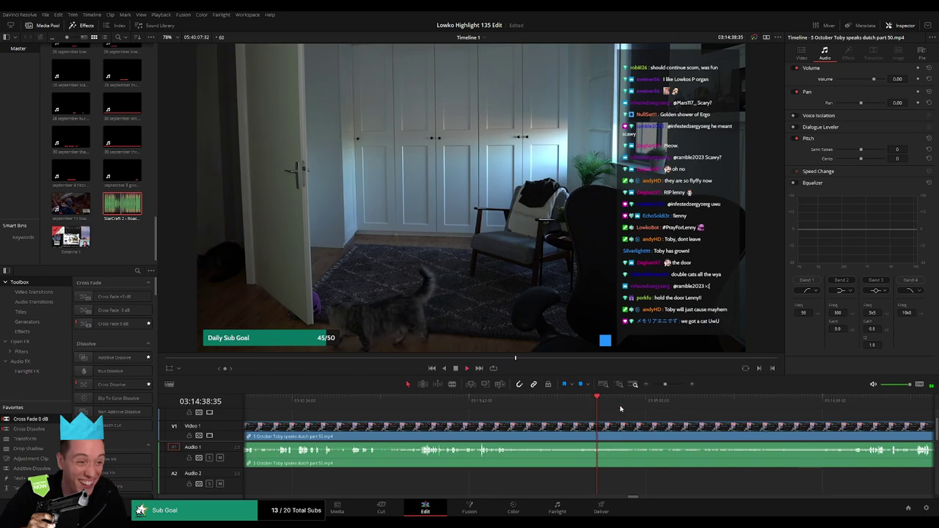
click(678, 403)
mouse_move(681, 413)
mouse_down()
mouse_move(532, 417)
mouse_move(671, 404)
mouse_up()
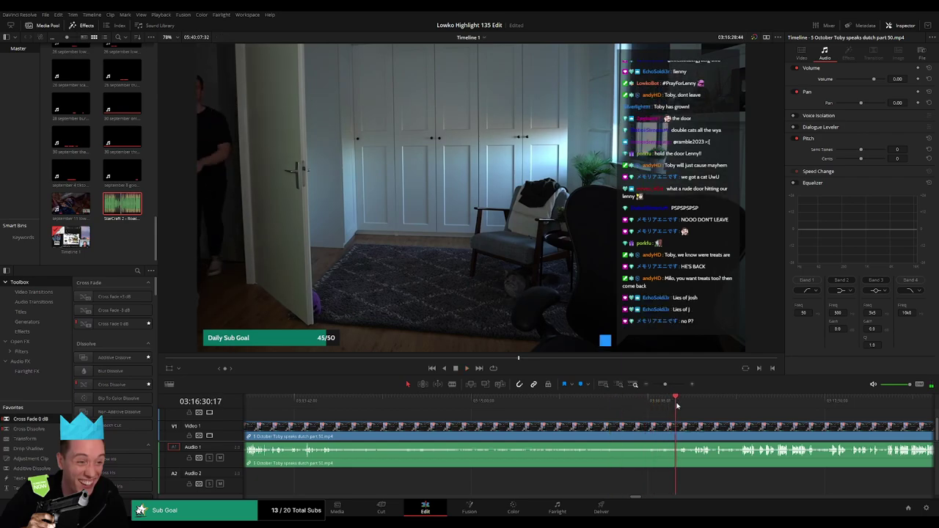
key(space)
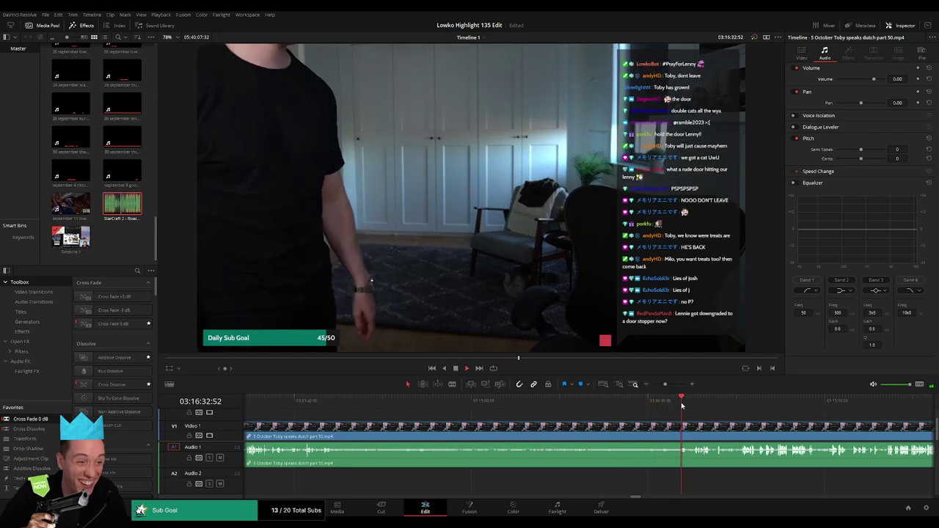
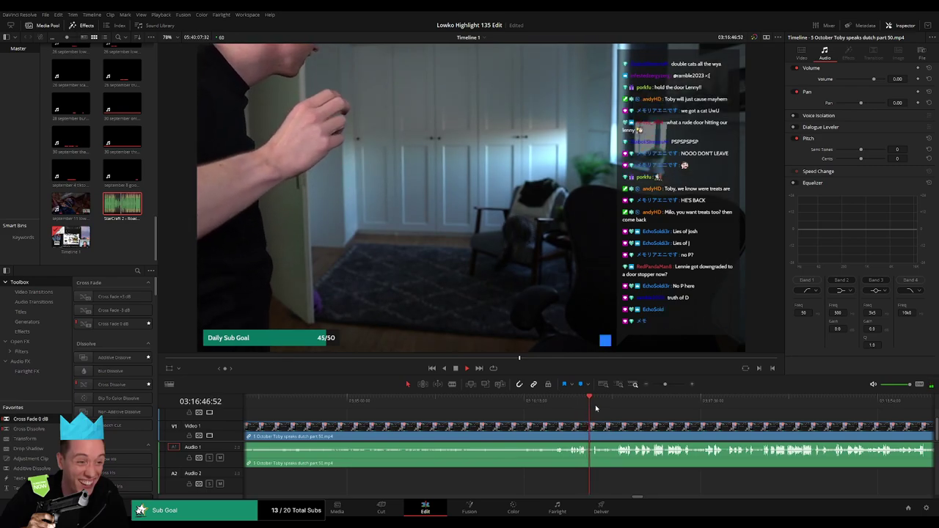
click(599, 405)
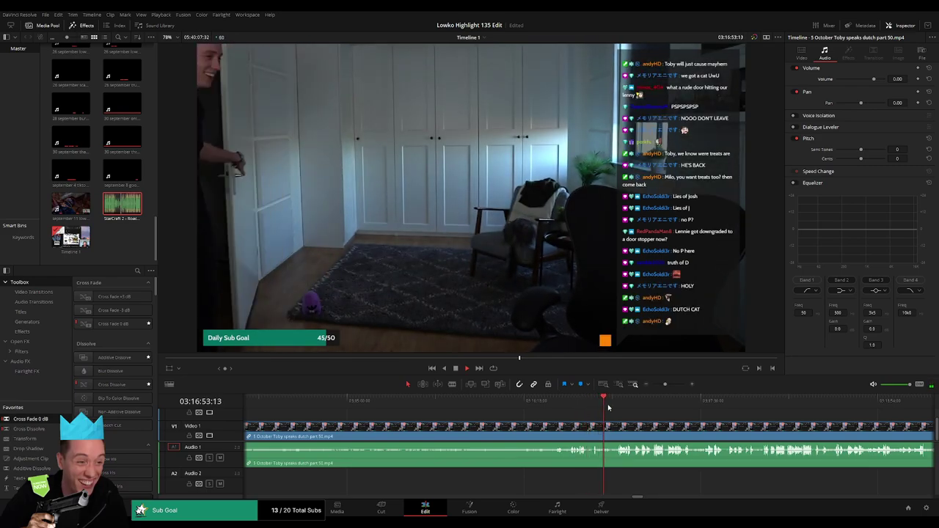
click(619, 402)
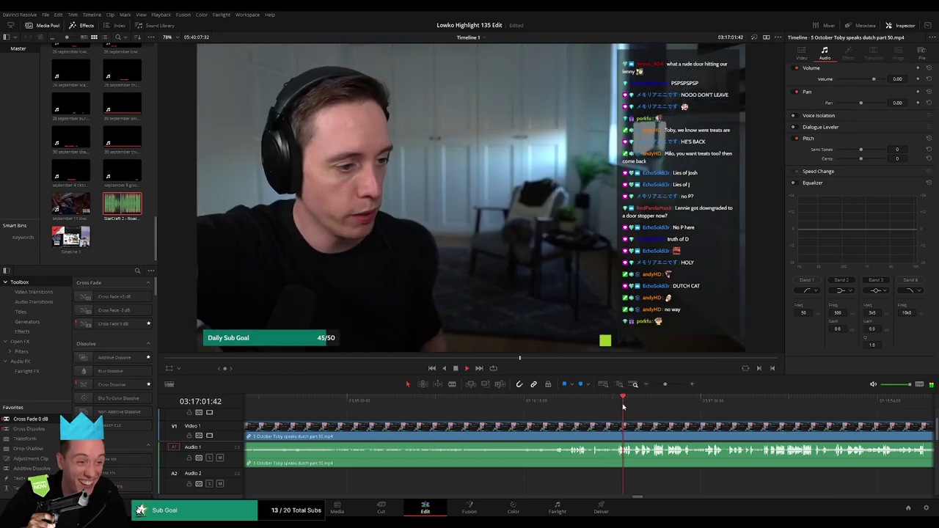
Step: Review the part 50 footage between about 03:12:52 and 03:13:57, from the studio logo to the cats wandering around the room
click(300, 401)
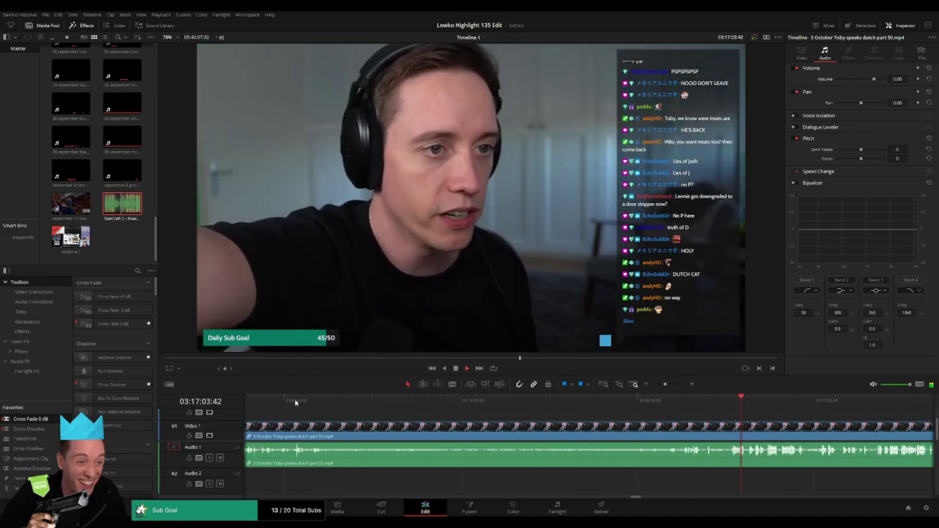
click(286, 401)
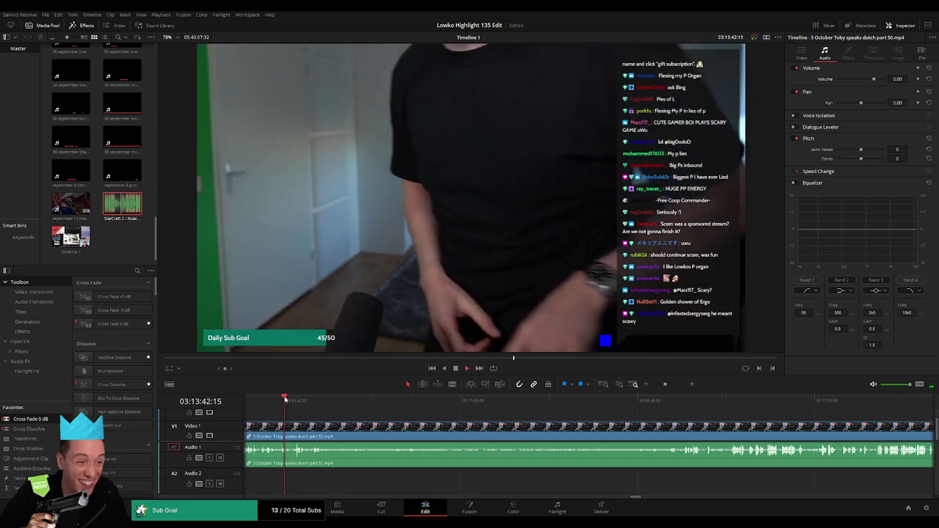
scroll(524, 418, left, 5)
click(404, 402)
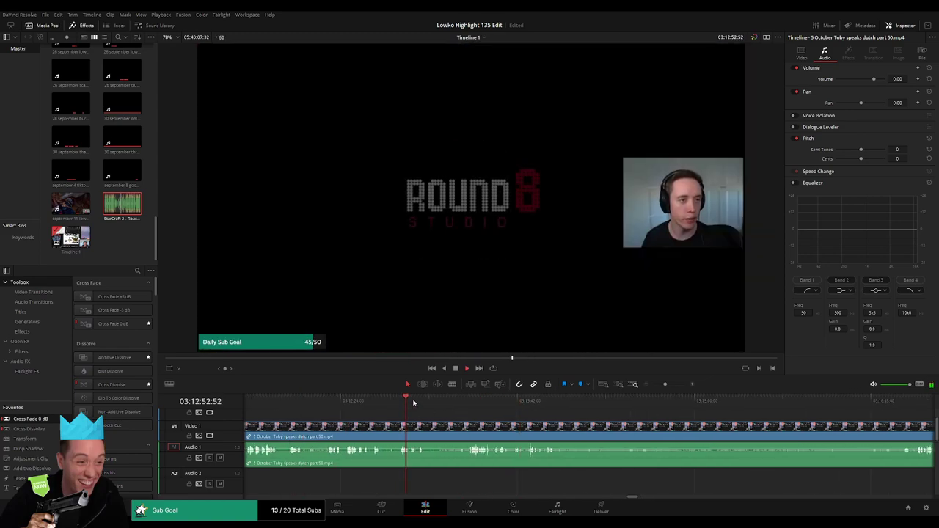
click(452, 402)
click(468, 402)
drag(468, 402, 520, 408)
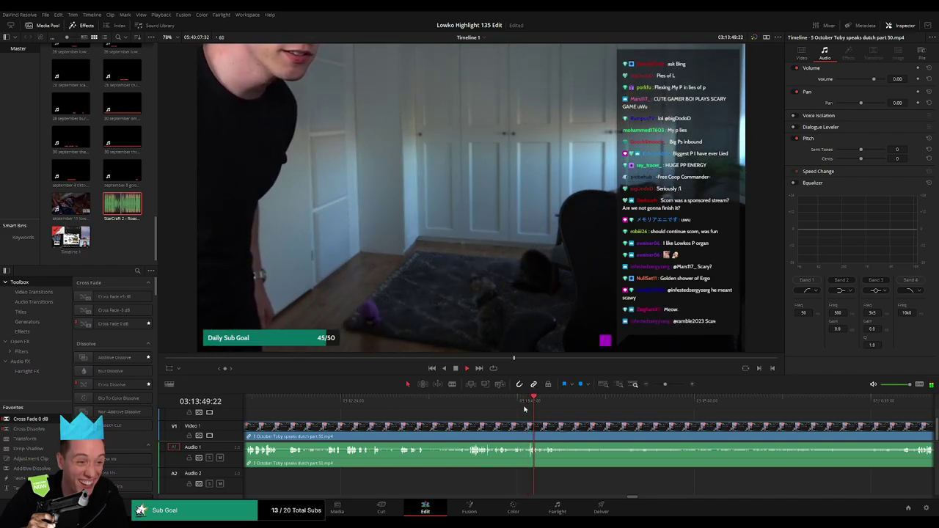
drag(665, 384, 671, 384)
click(610, 408)
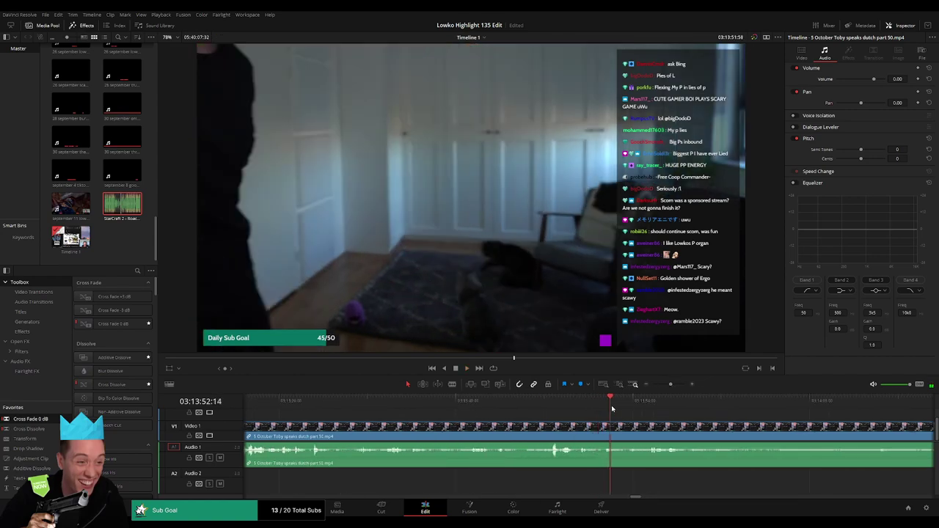
click(640, 405)
click(610, 404)
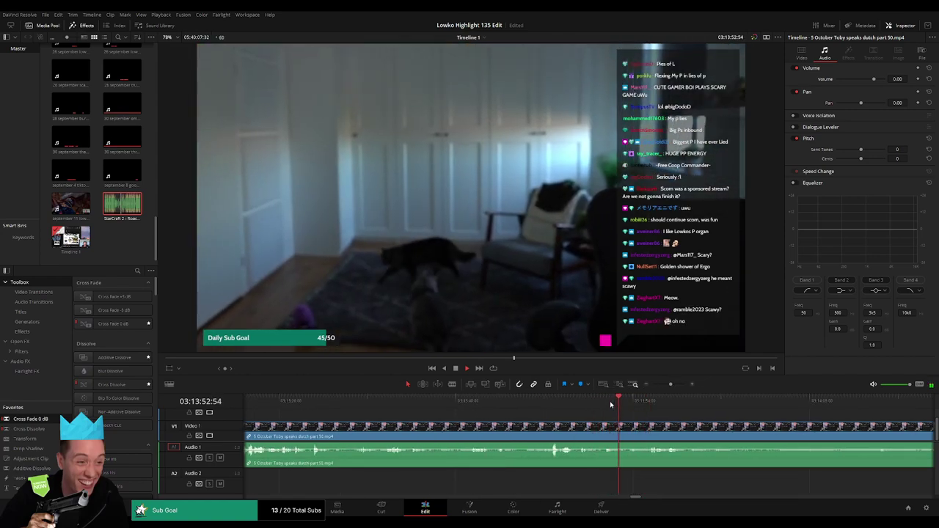
click(643, 402)
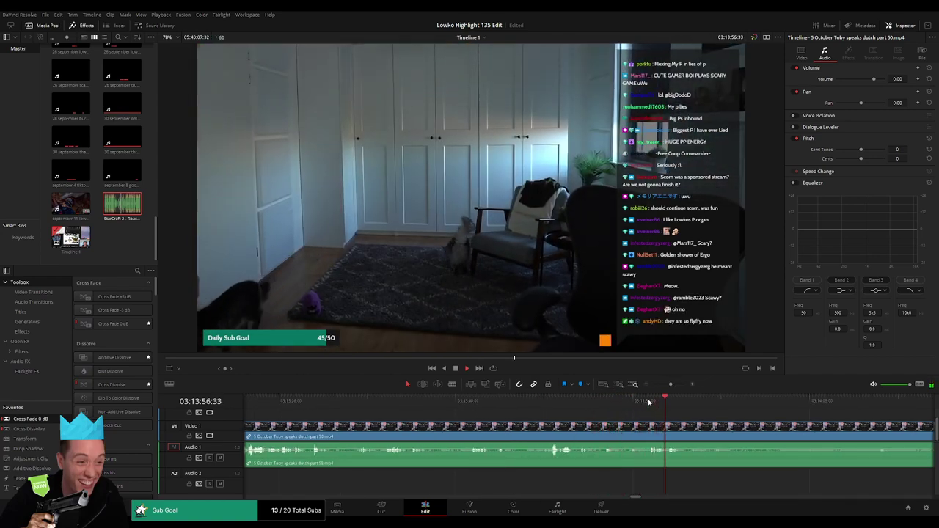
key(space)
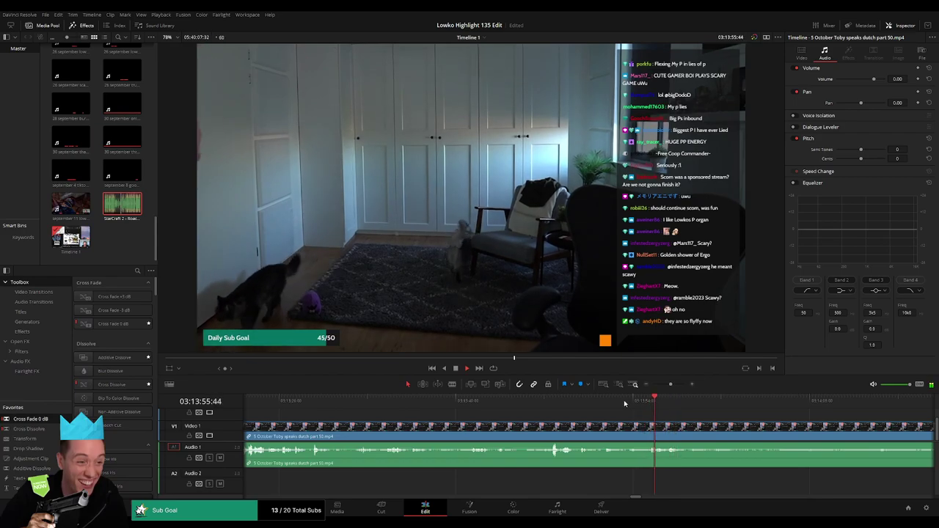
click(606, 425)
click(602, 402)
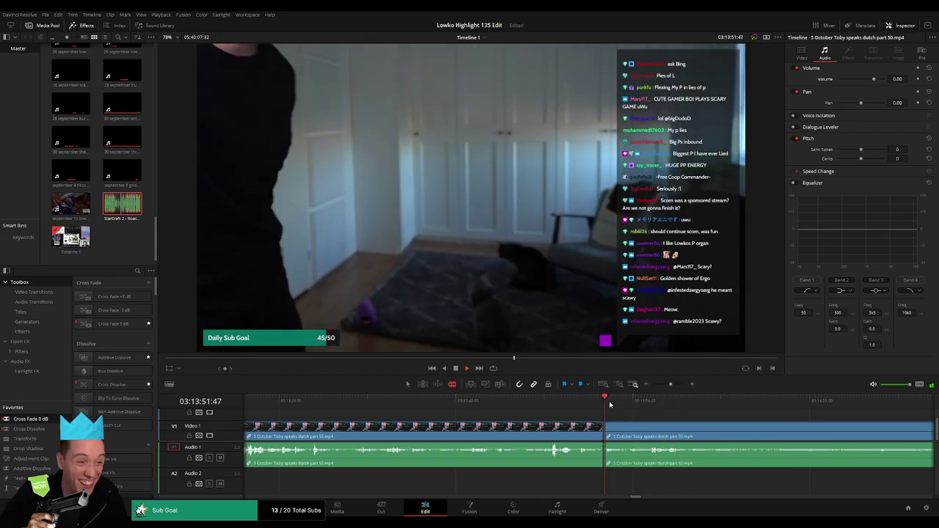
click(658, 402)
key(space)
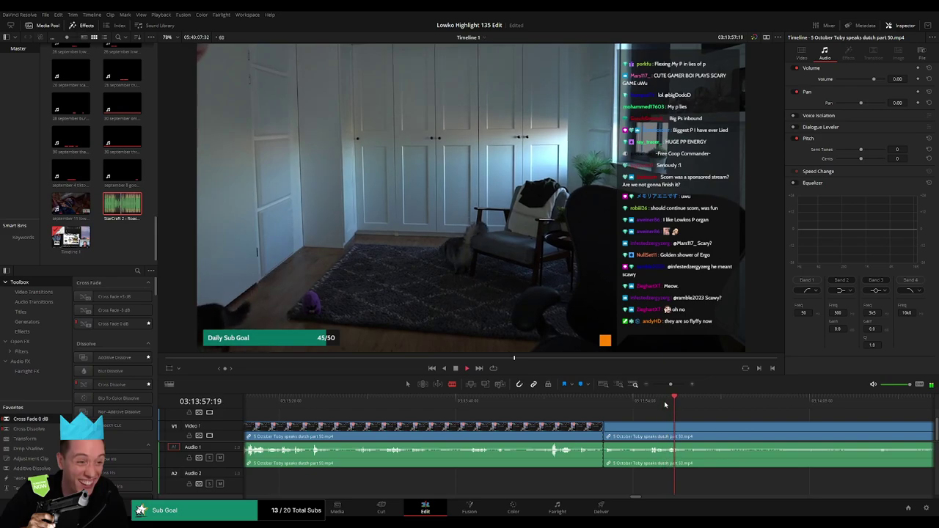
key(ctrl+z)
Step: Split the part 50 clip at about 03:13:55 and delete its footage before the split, closing the gap
click(643, 427)
key(a)
drag(669, 384, 663, 384)
click(538, 430)
key(Delete)
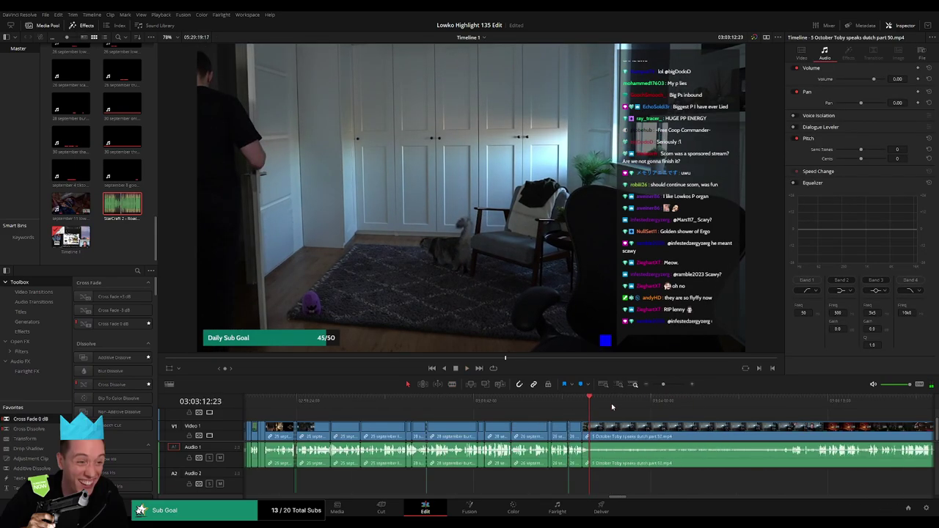
Step: Skim the shortened part 50 cat footage from about 03:03:12 to the return to the desk around 03:06:12
key(space)
click(628, 402)
click(699, 402)
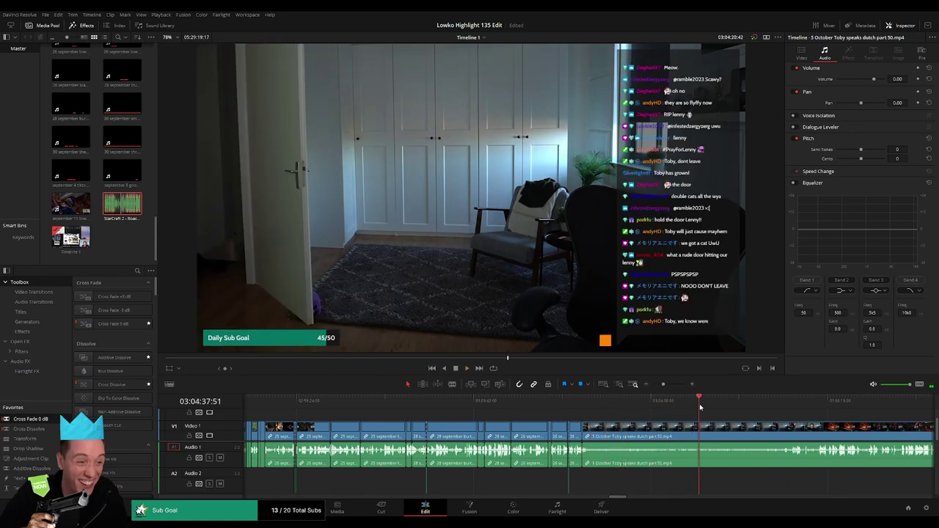
click(767, 403)
click(788, 404)
scroll(523, 420, right, 2)
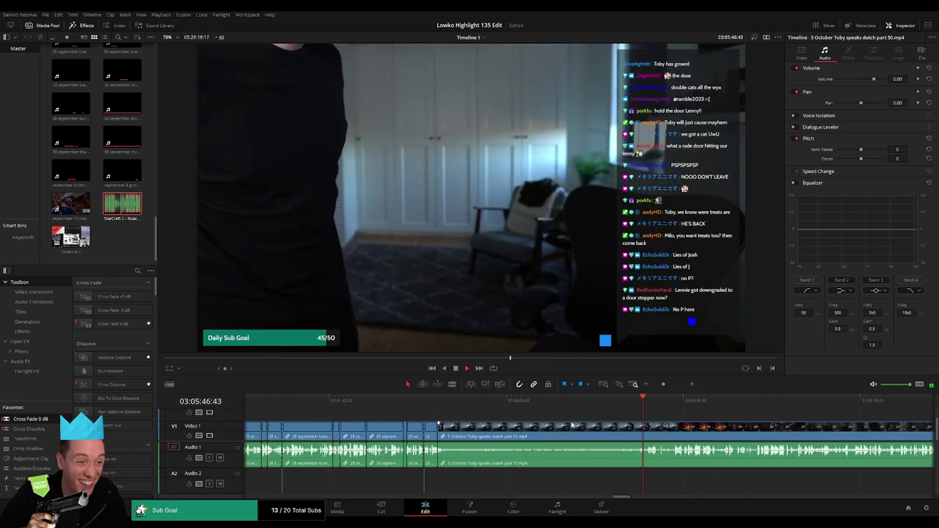
drag(662, 384, 666, 383)
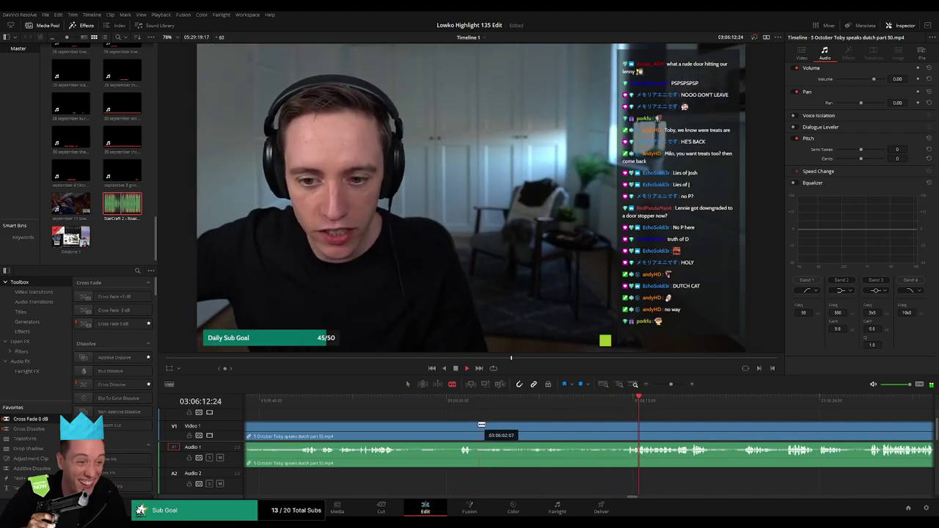
click(530, 403)
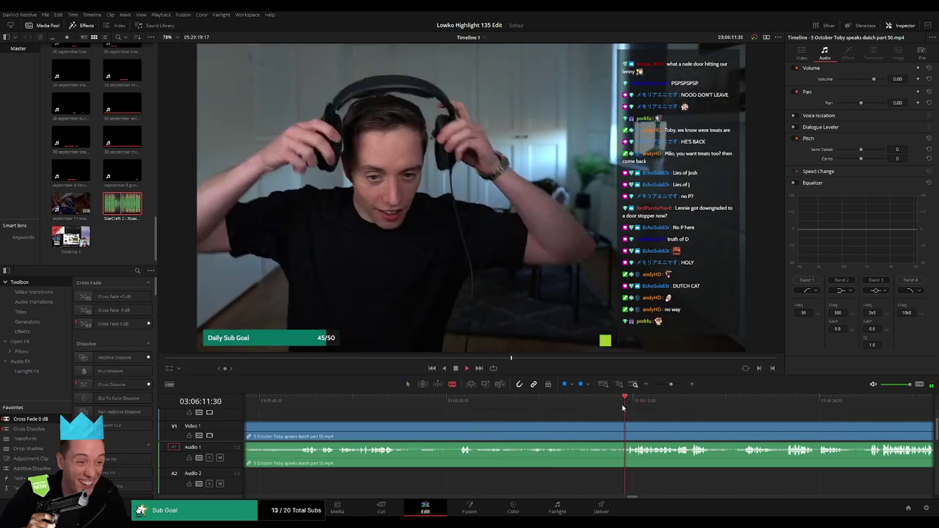
click(475, 435)
click(548, 406)
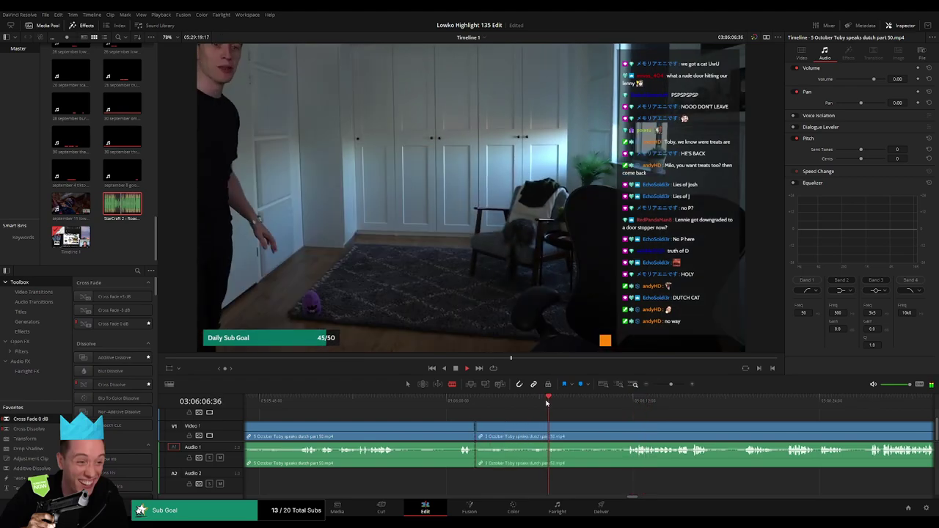
key(ctrl+z)
Step: Cut out the part 50 section between about 03:06:07 and 03:06:11, close the gap and cross fade the audio join
click(622, 403)
key(space)
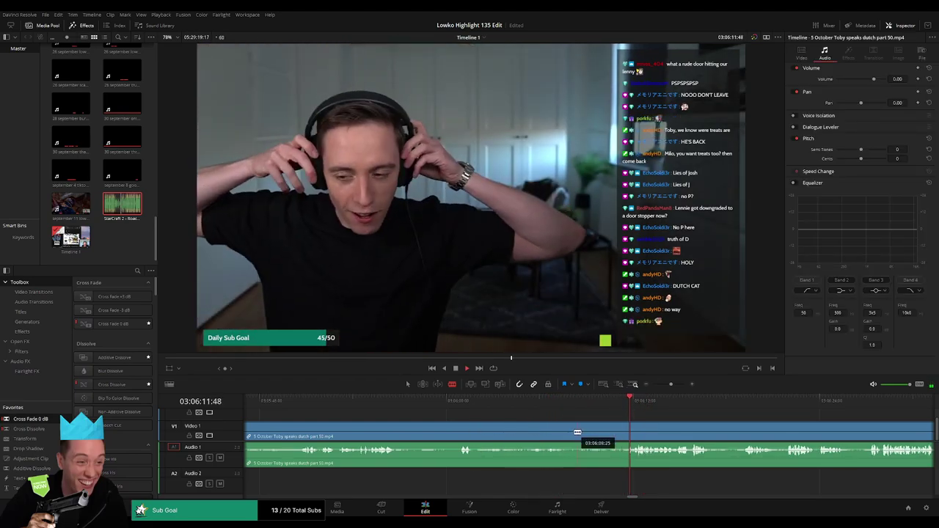
click(626, 425)
key(a)
click(598, 432)
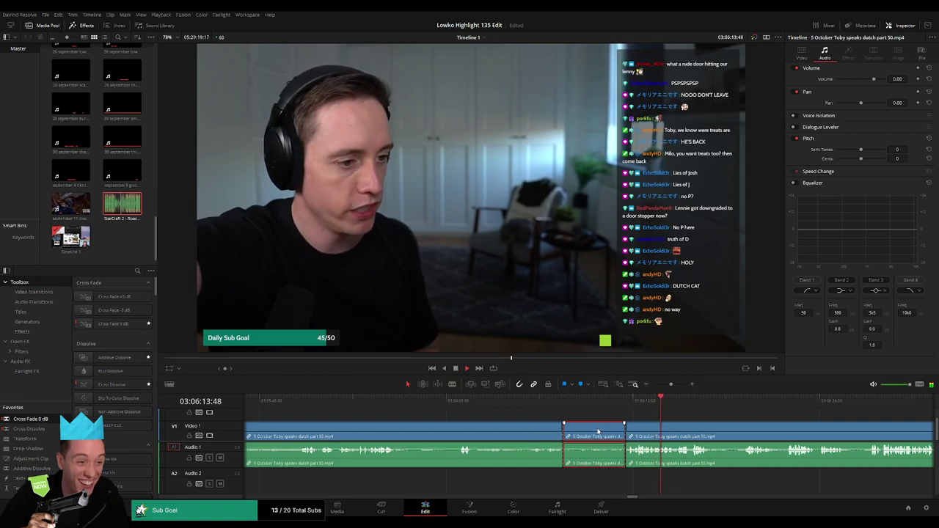
key(Delete)
click(614, 402)
key(space)
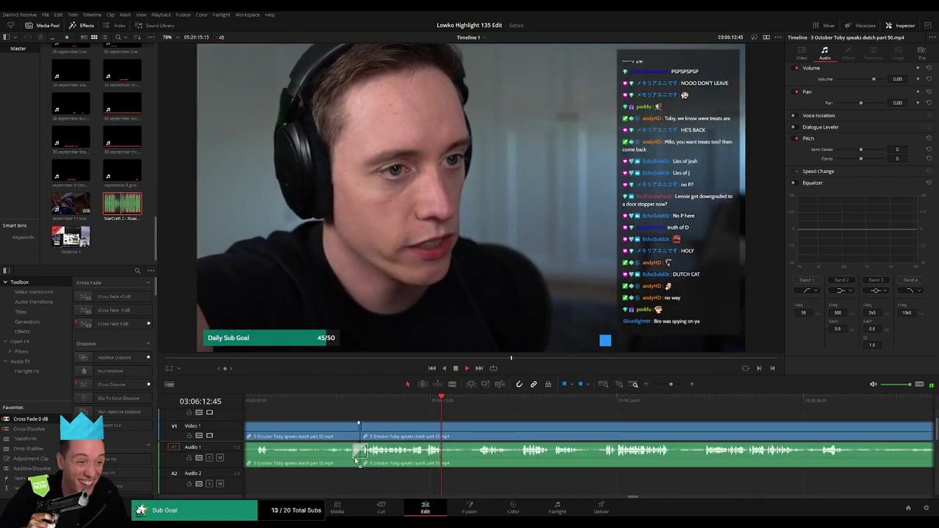
drag(357, 461, 358, 461)
Step: Remove about two seconds of part 50 footage after 03:06:12 and smooth the audio join with a cross fade
click(479, 402)
key(b)
click(445, 426)
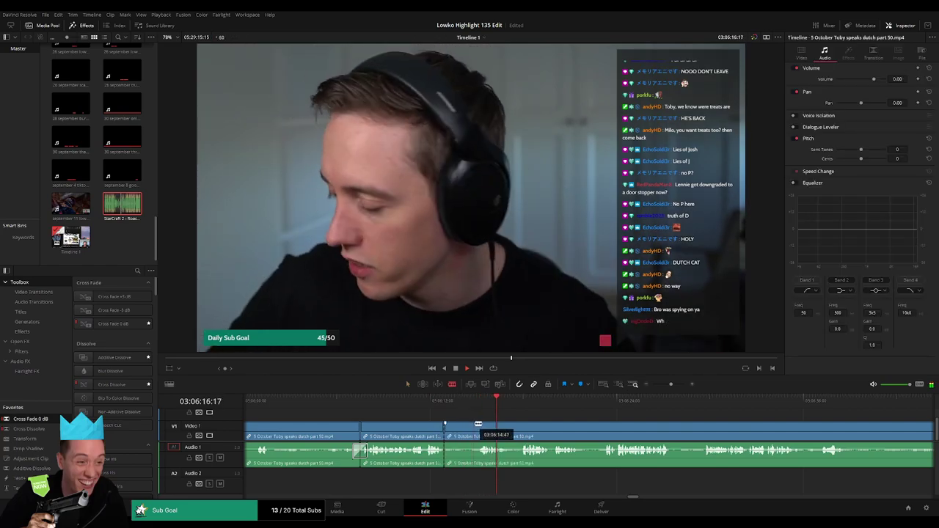
key(a)
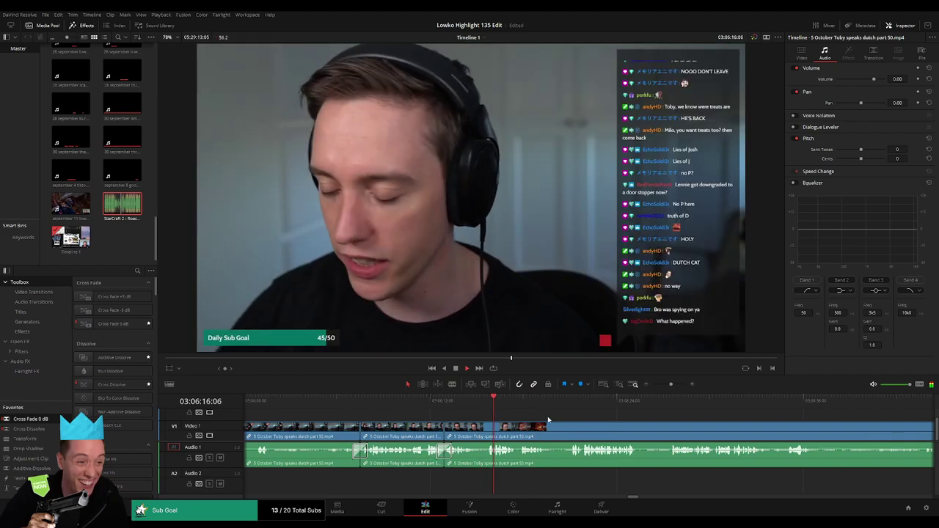
Step: Cut out the short section between about 03:06:19 and 03:06:21 at the game's title screen and cross fade the audio join
drag(550, 420, 421, 421)
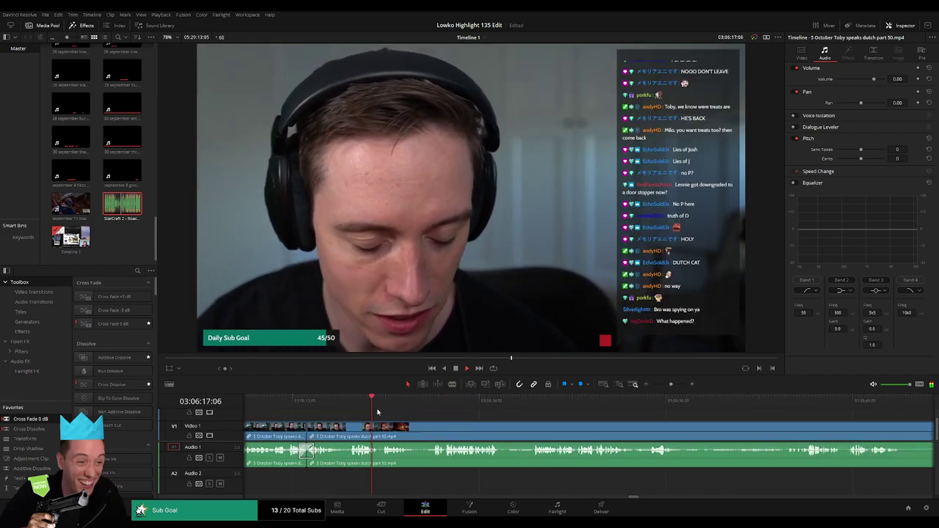
click(437, 403)
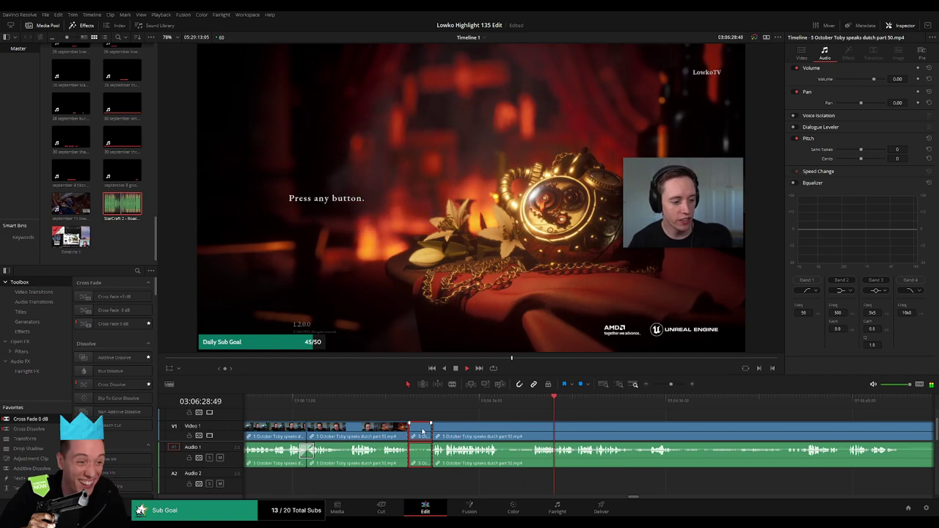
key(Delete)
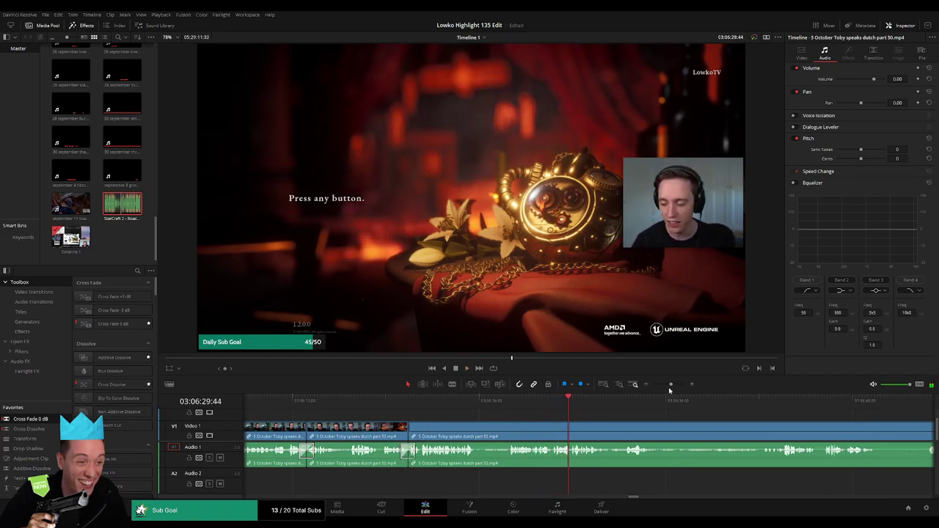
Step: Review the part 50 cat footage between about 03:03:07 and 03:05:51 for where the dull stretch ends
drag(670, 391, 665, 388)
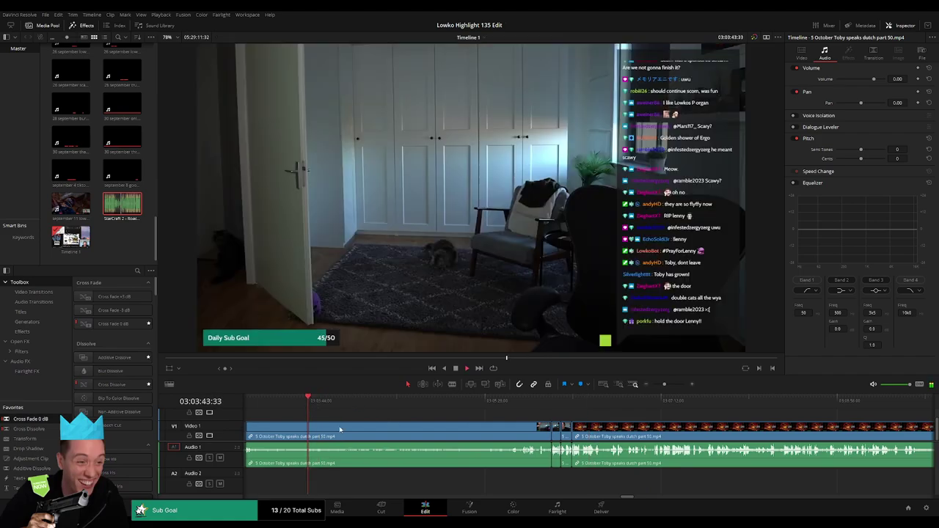
key(space)
drag(340, 430, 504, 429)
click(409, 403)
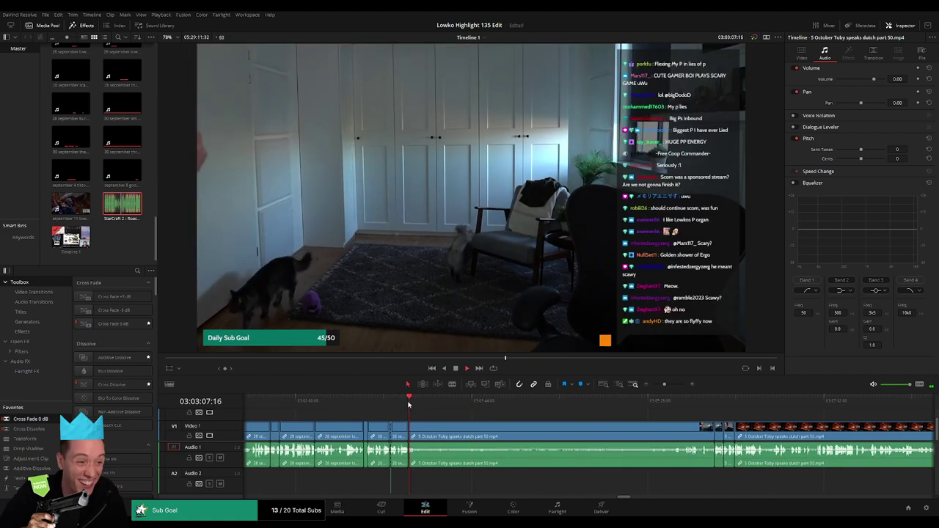
drag(422, 402, 686, 412)
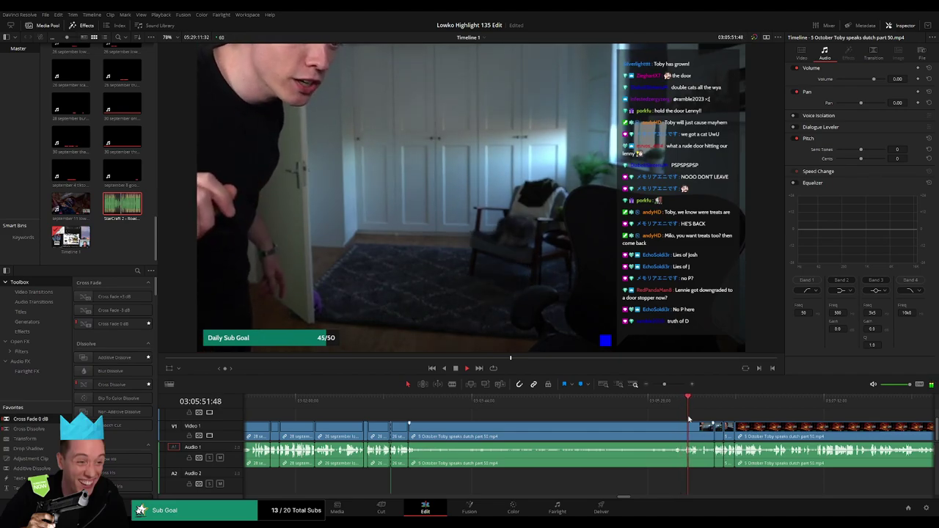
click(672, 403)
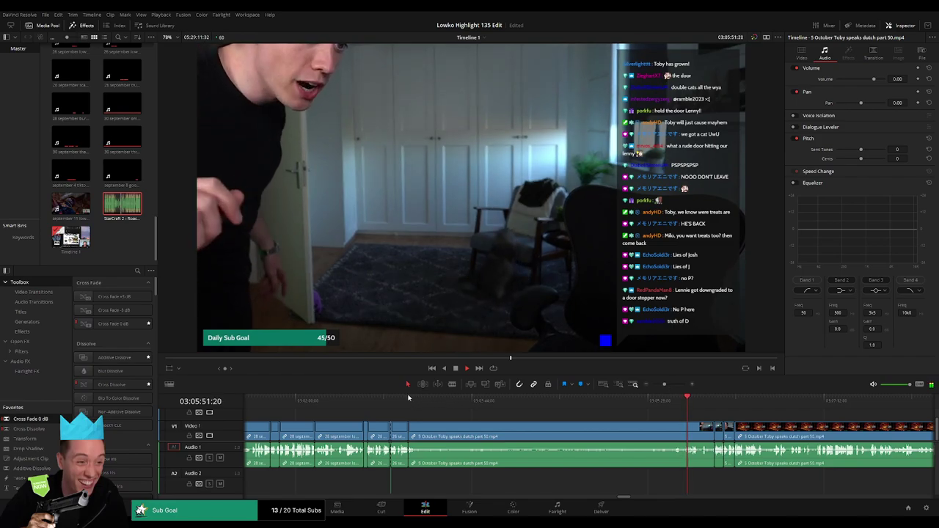
click(409, 399)
click(618, 385)
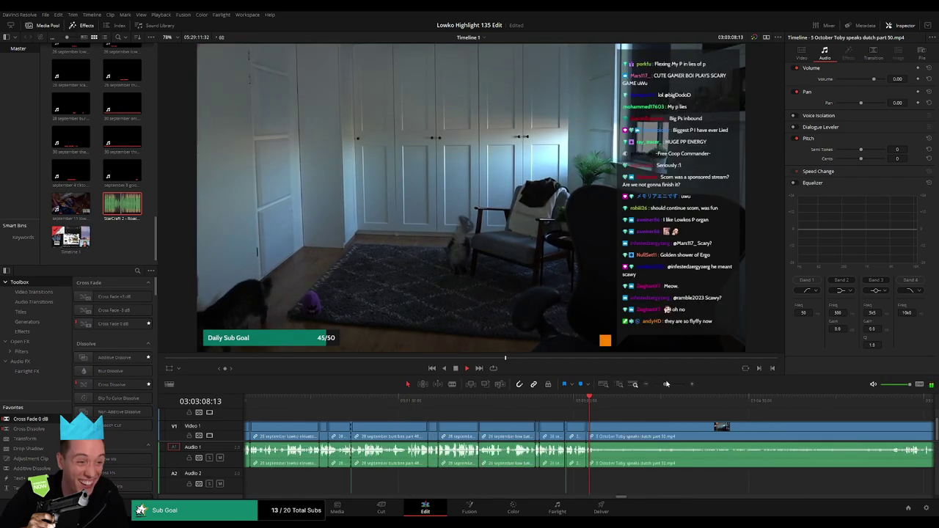
drag(667, 384, 663, 385)
drag(717, 400, 741, 401)
key(space)
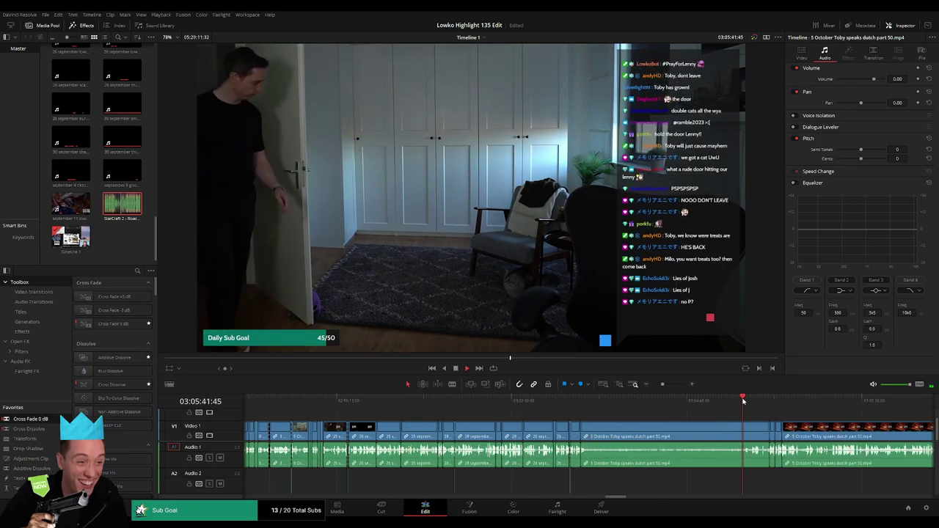
Step: Check the end of the part 49 low battery footage from about 03:02:56 up to the join with part 50
click(579, 400)
click(573, 400)
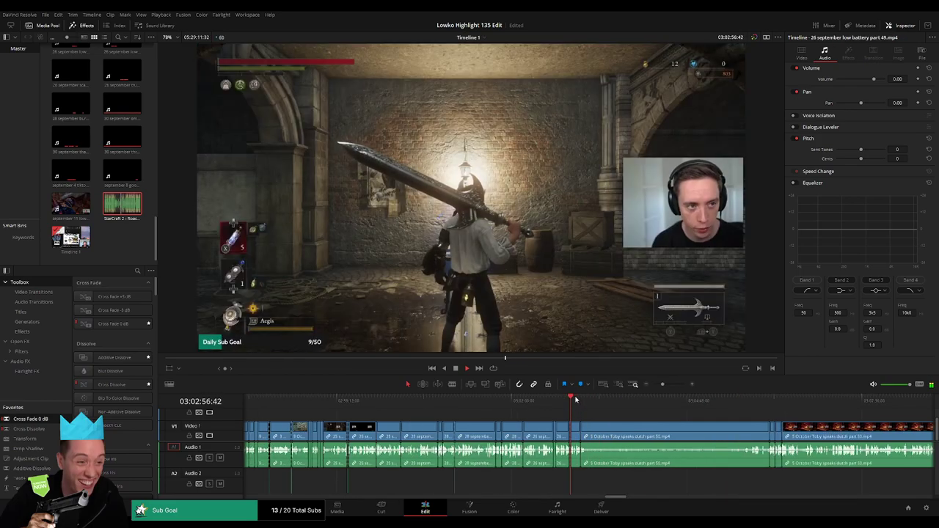
click(671, 386)
click(727, 401)
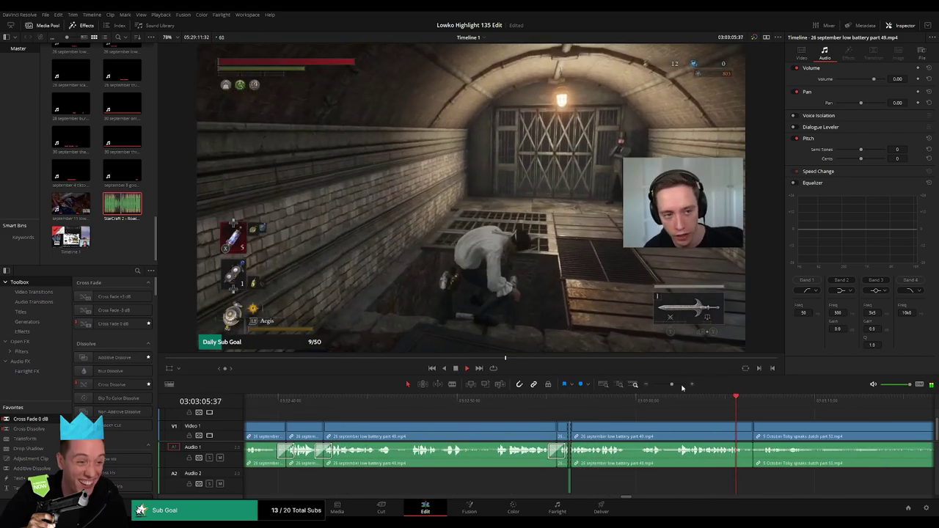
Step: Split the part 50 clip at about 03:05:41, delete its cat footage before the split with the gap closed, and play the result
drag(671, 384, 665, 386)
drag(809, 402, 829, 405)
scroll(552, 421, right, 3)
scroll(552, 422, right, 4)
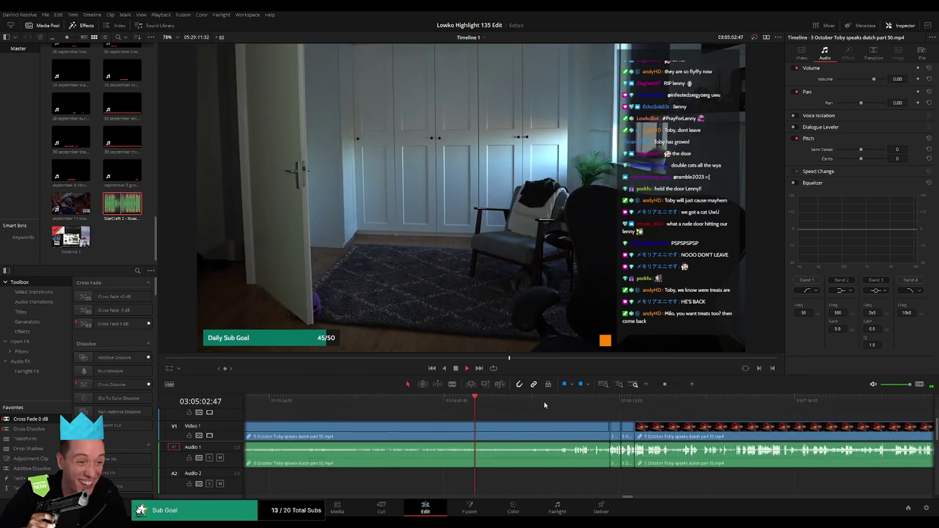
click(552, 401)
key(space)
key(ctrl+b)
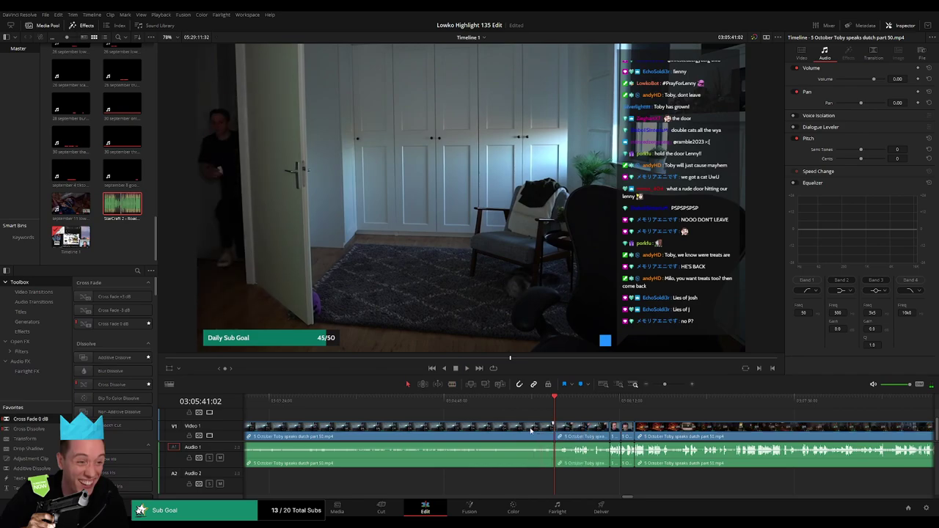
click(531, 429)
key(Delete)
key(space)
click(619, 402)
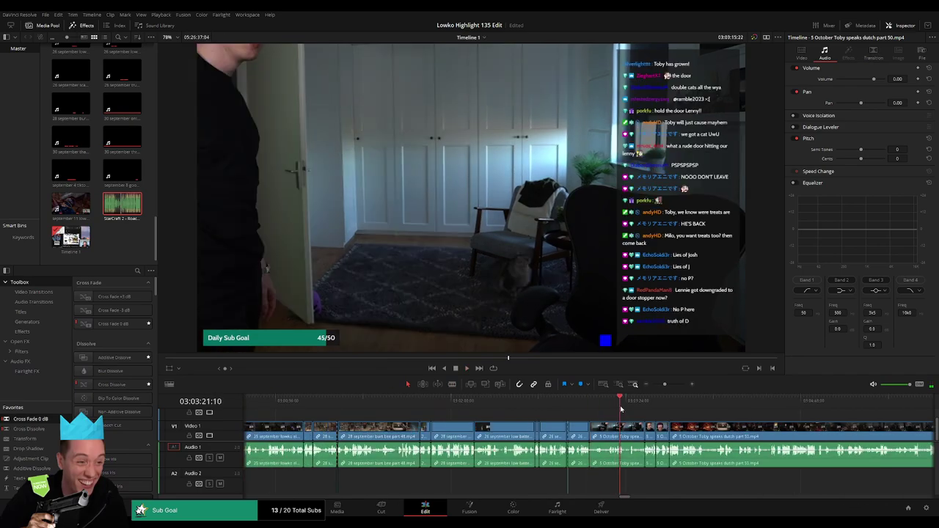
Step: Cut out the short section between about 03:03:49 and 03:03:51 at the title screen and cross fade the audio join
click(669, 402)
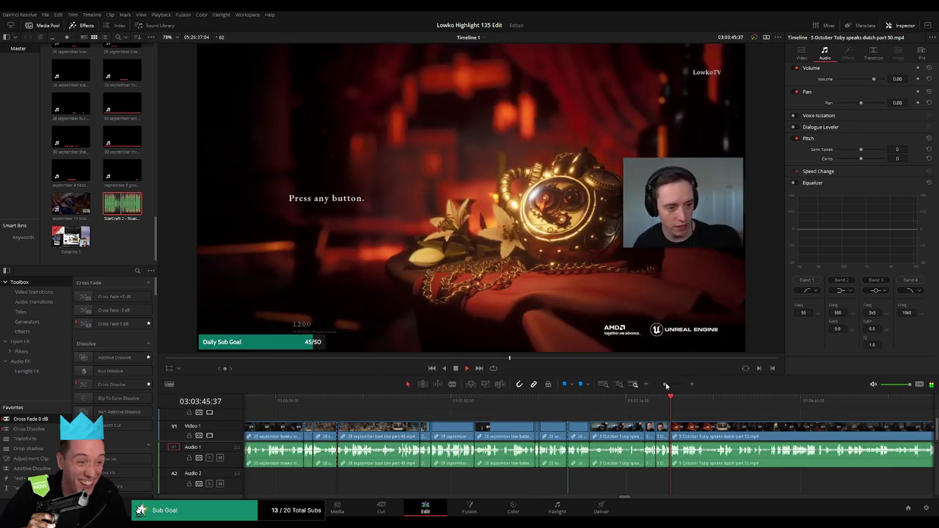
drag(666, 386, 669, 387)
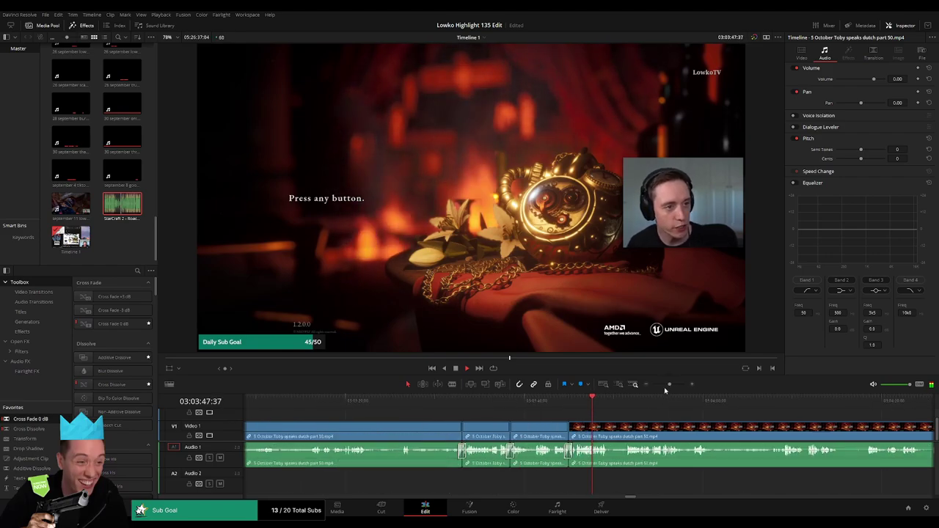
click(625, 400)
click(611, 427)
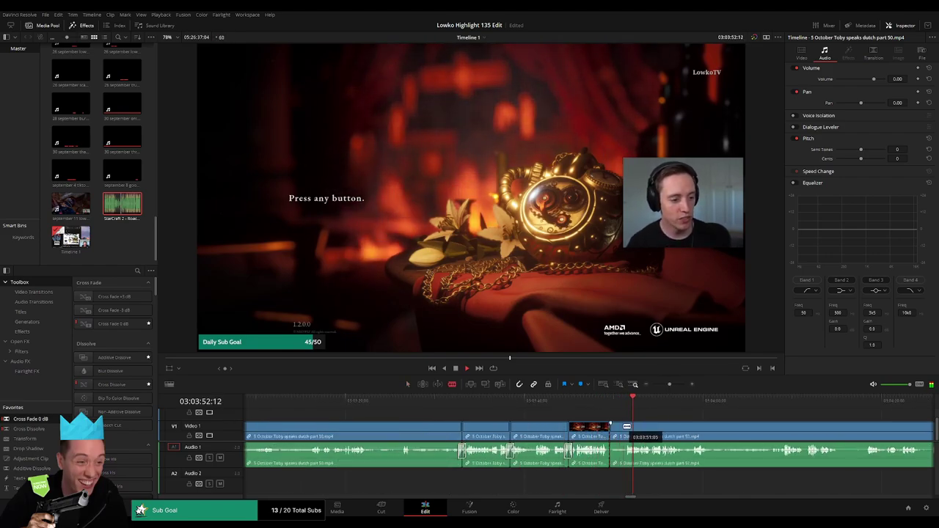
click(627, 428)
key(a)
click(618, 431)
key(Delete)
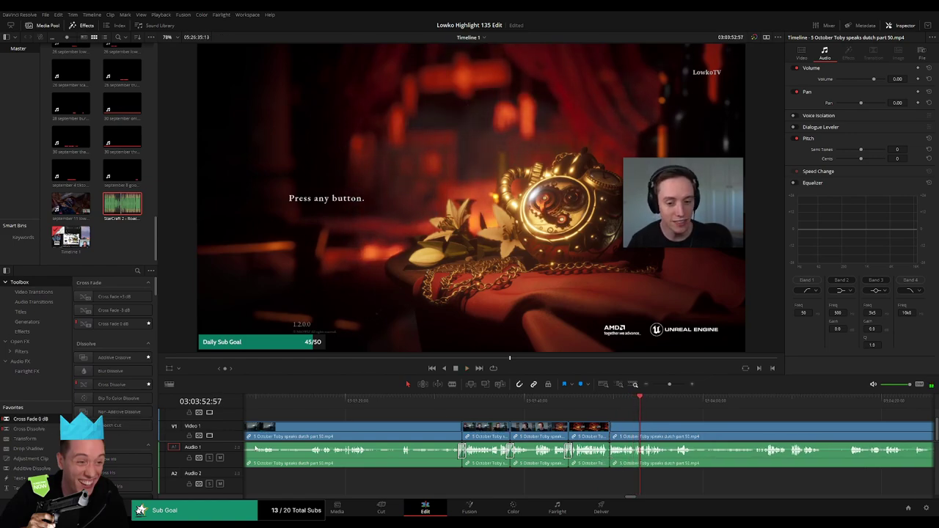
scroll(506, 439, right, 3)
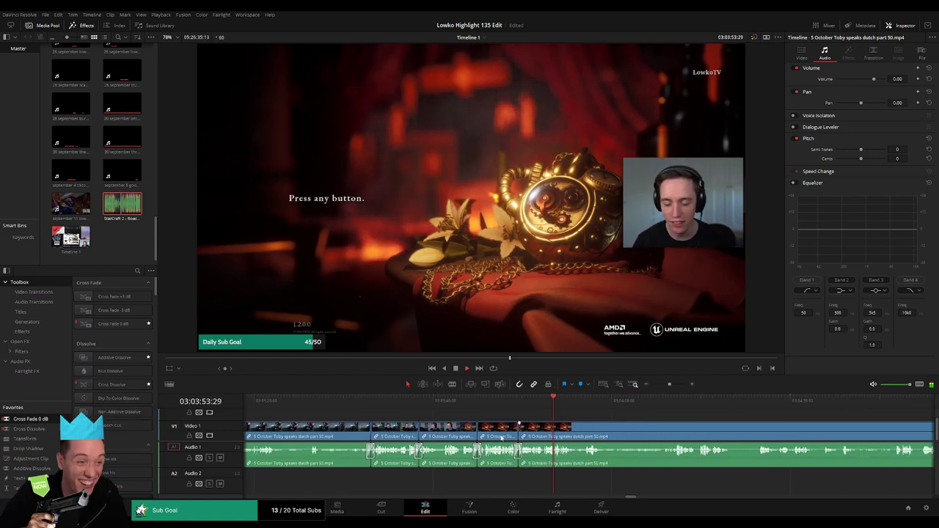
Step: Play the new join, split the part 50 clip at about 03:03:59, and delete its remaining gameplay footage with the gap closed
click(476, 404)
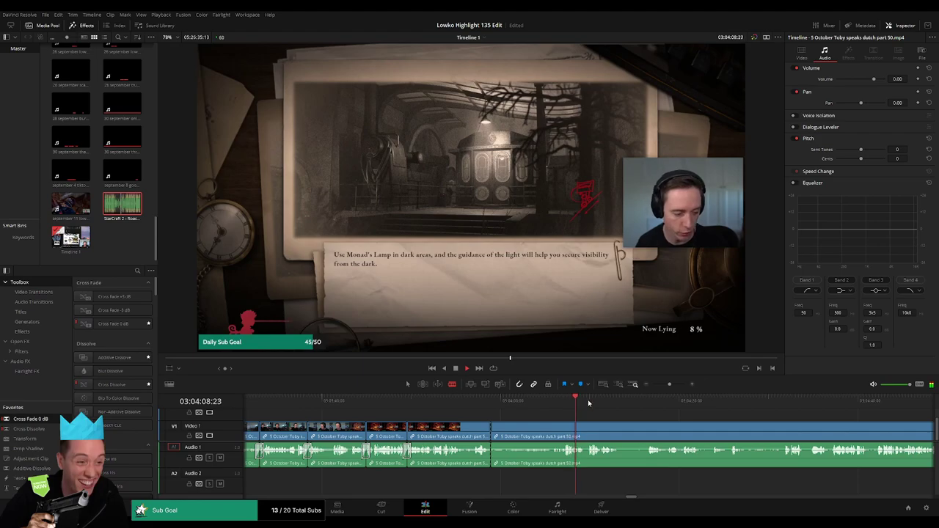
drag(671, 384, 661, 384)
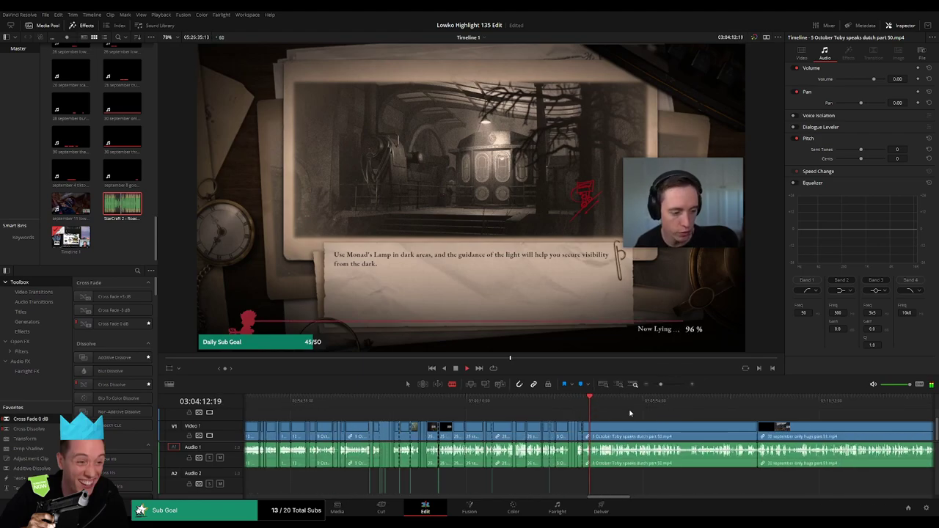
click(643, 405)
drag(679, 431, 516, 438)
key(a)
click(517, 438)
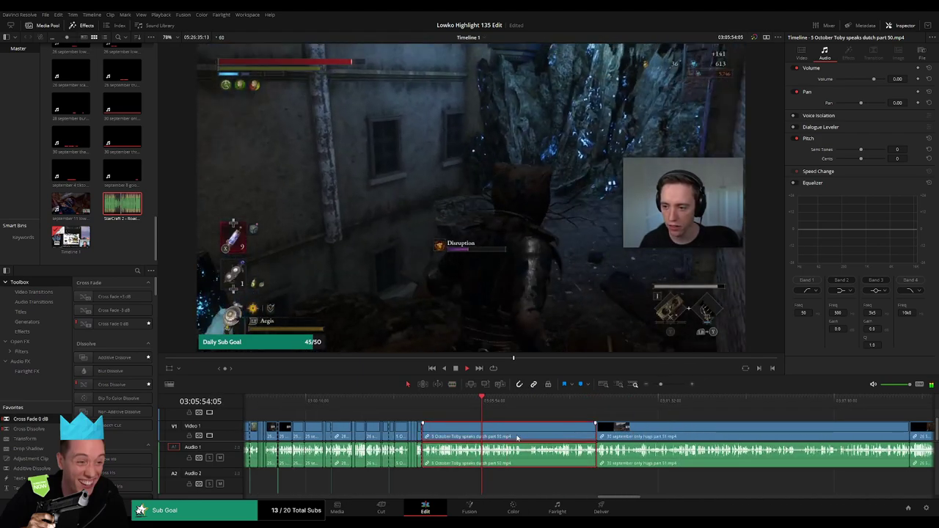
click(496, 404)
drag(496, 404, 572, 405)
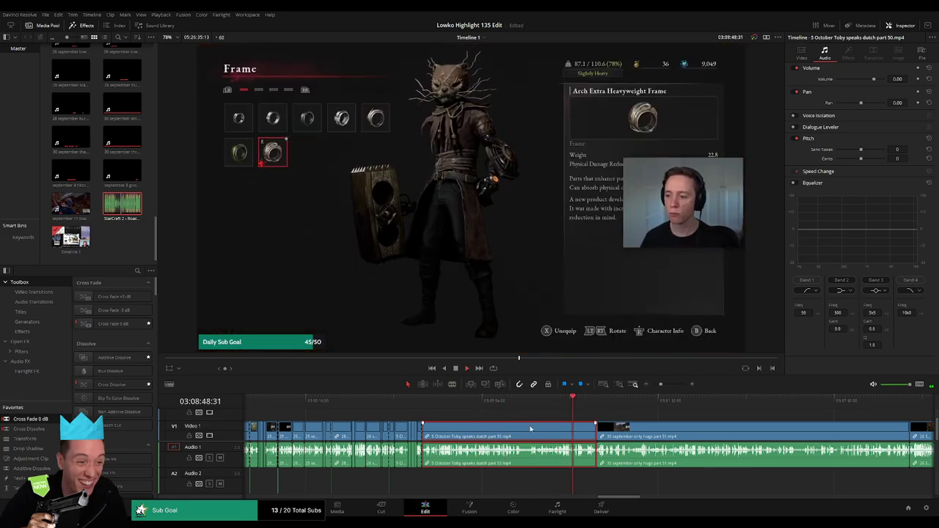
key(Delete)
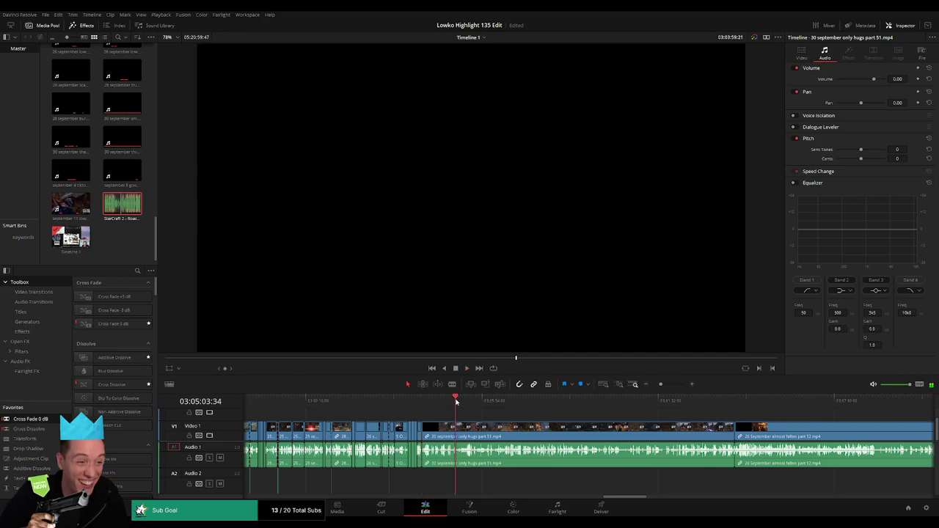
Step: Skim the 30 September only hugs part 51 clip for worthwhile moments, and delete the whole clip with the gap closed
drag(455, 402, 524, 403)
key(space)
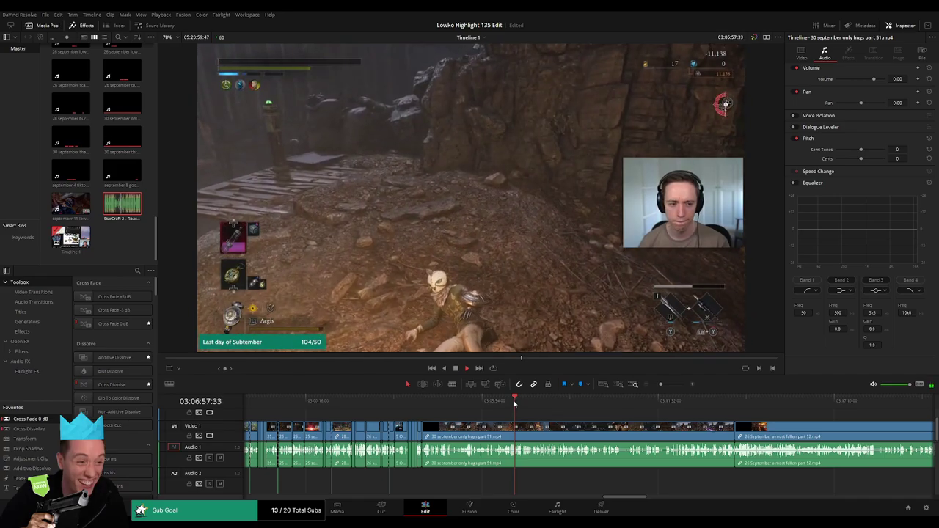
click(507, 403)
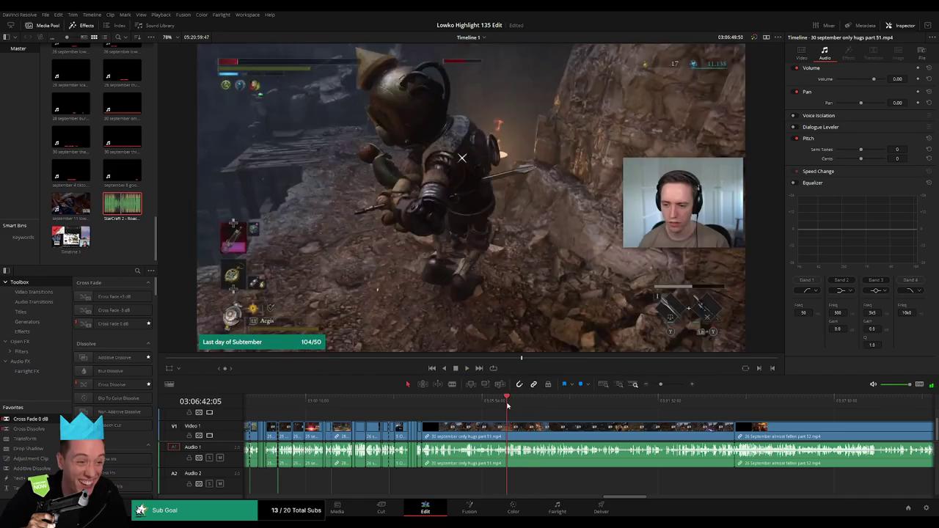
drag(660, 383, 666, 385)
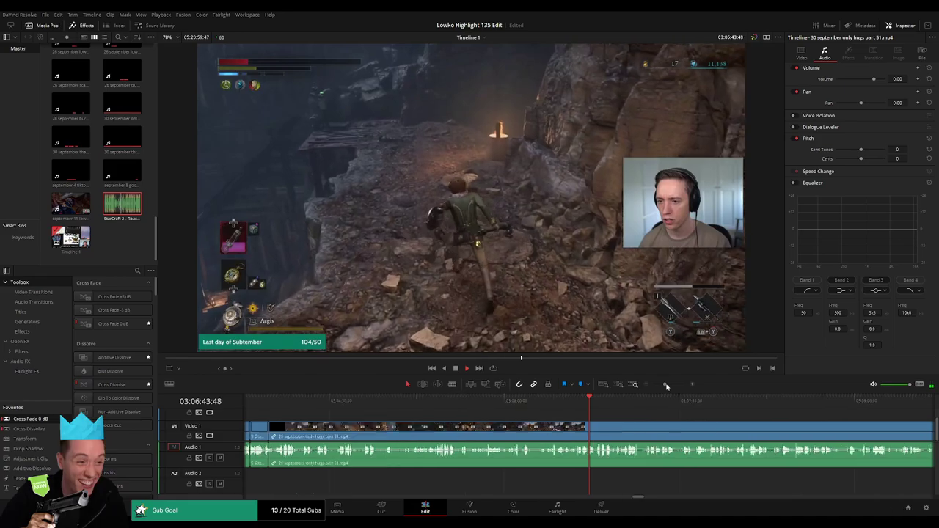
click(606, 401)
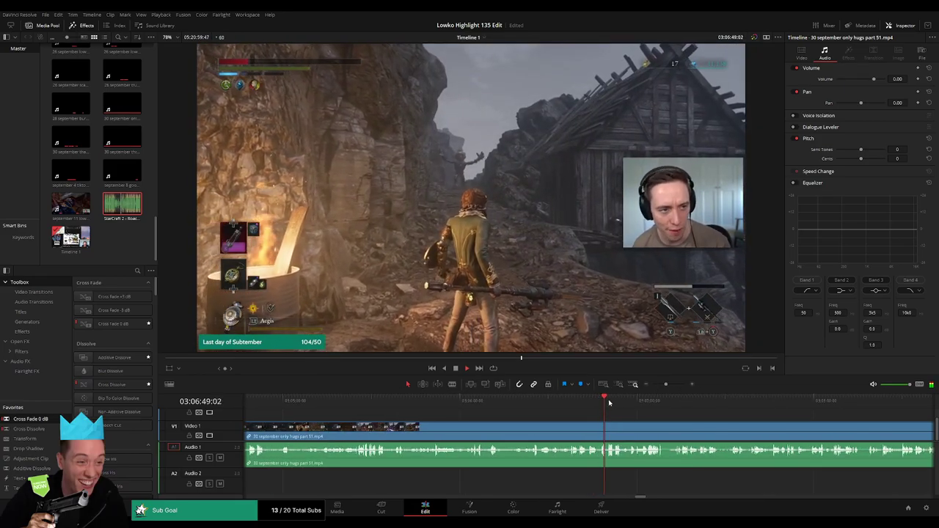
drag(665, 384, 658, 385)
click(646, 401)
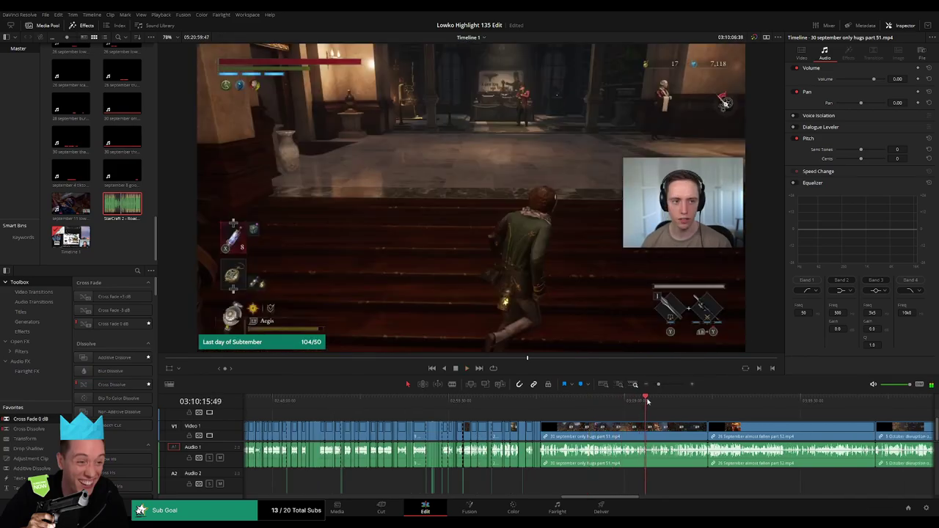
click(667, 401)
key(Delete)
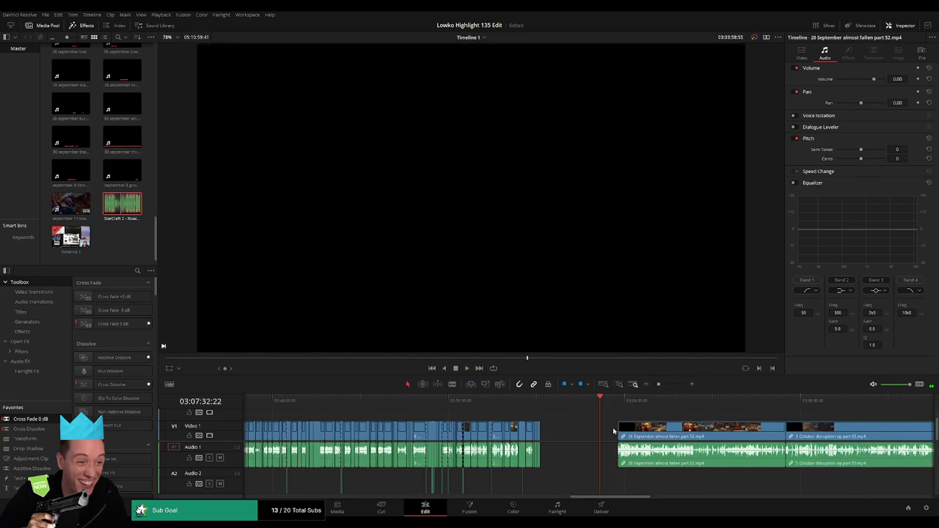
Step: Skim the 26 September almost fallen part 52 clip up to about 03:13:25, and delete the whole clip with the gap closed
key(space)
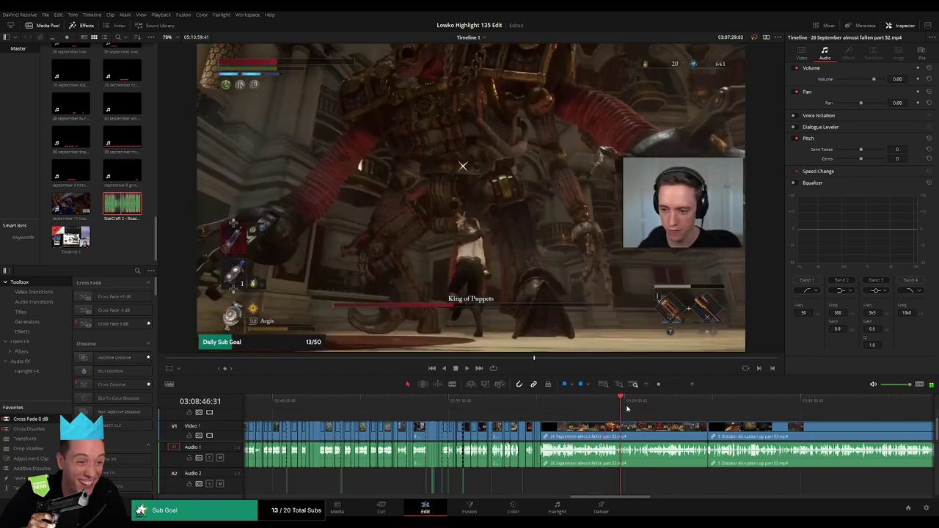
click(663, 401)
click(544, 403)
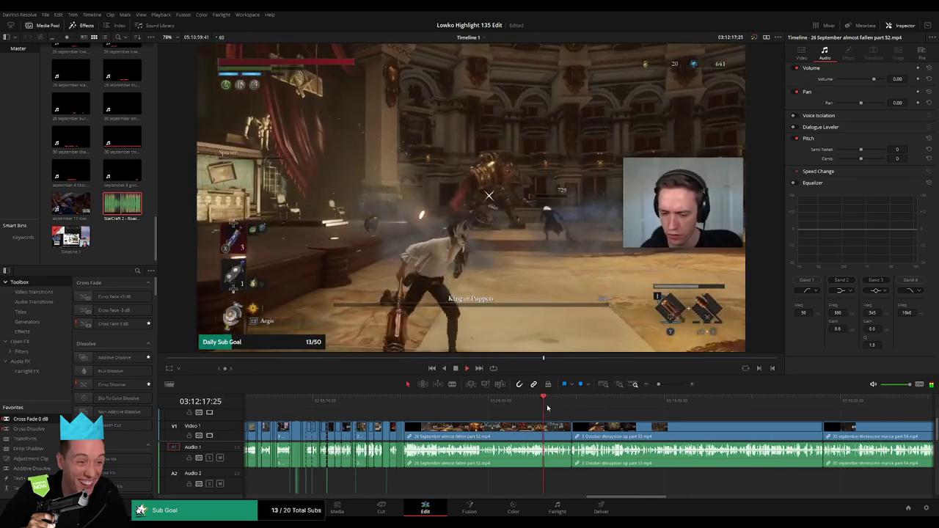
click(553, 407)
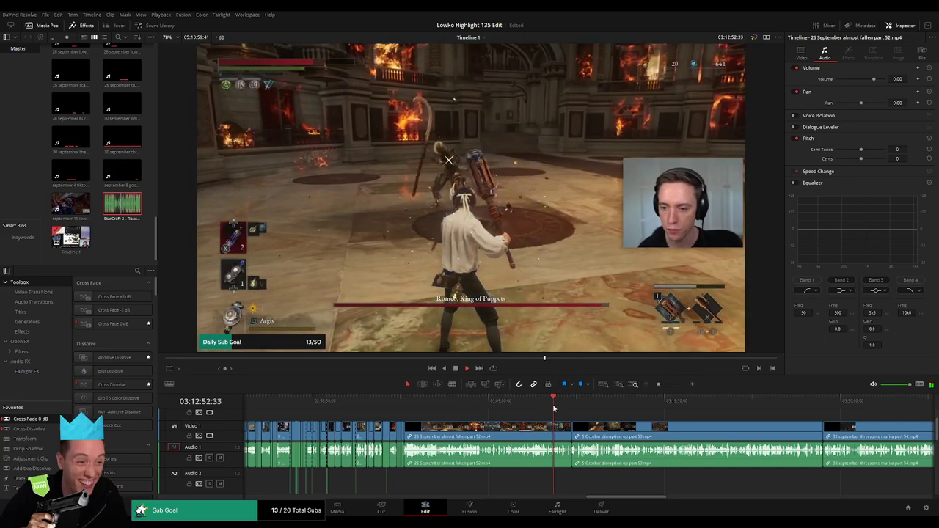
click(562, 409)
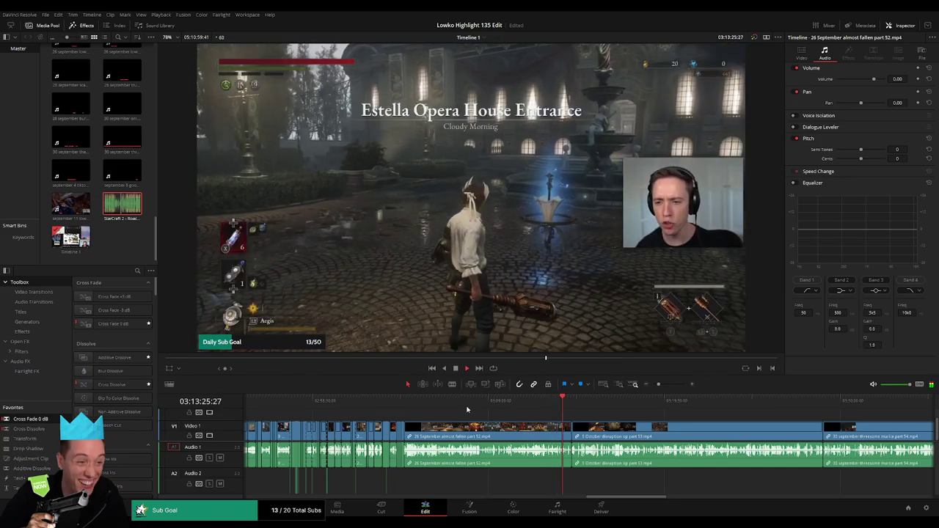
click(451, 409)
drag(451, 408, 500, 408)
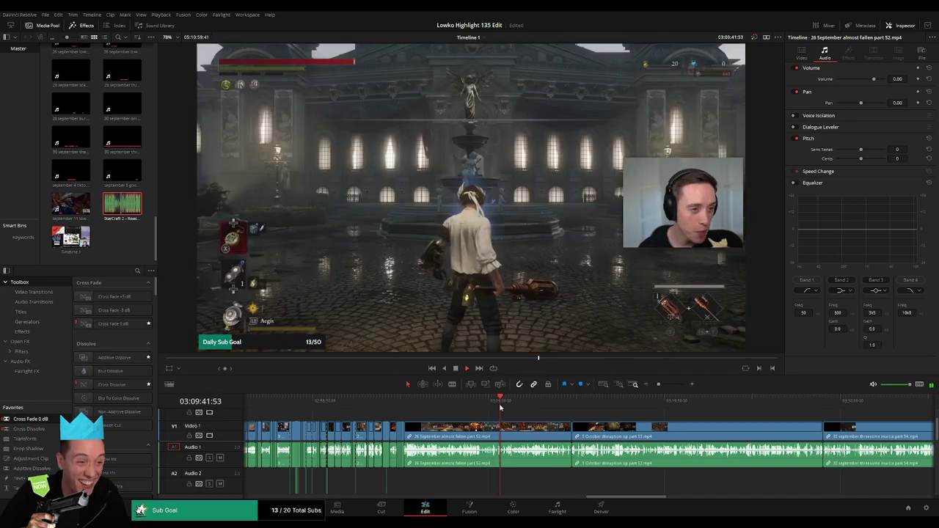
key(space)
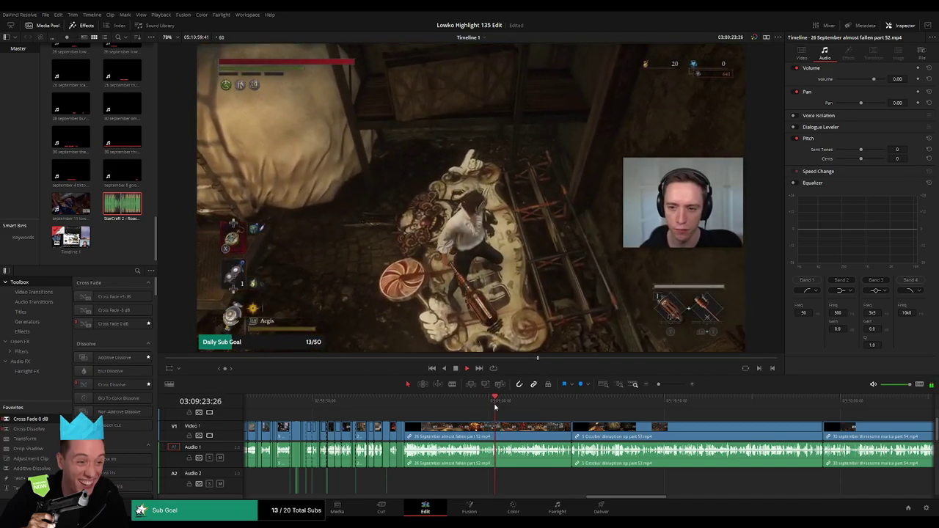
click(502, 407)
click(513, 408)
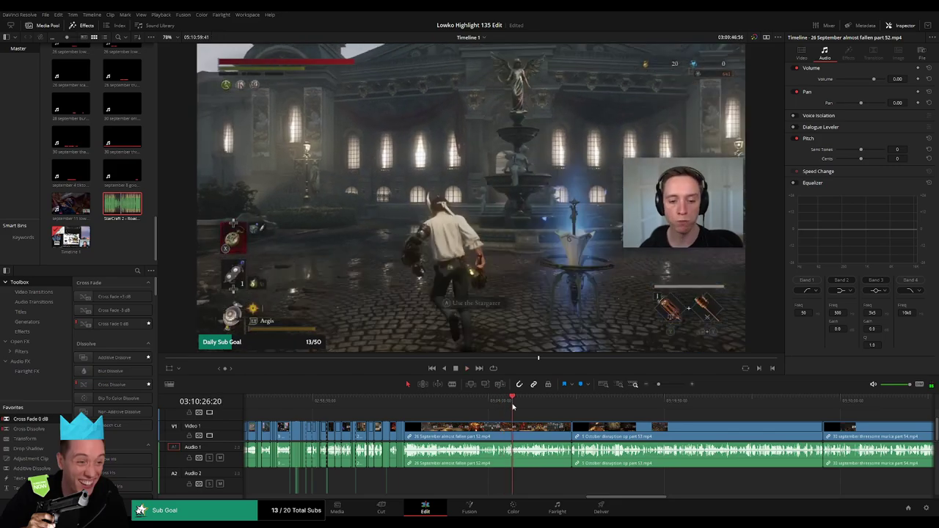
click(533, 432)
key(Delete)
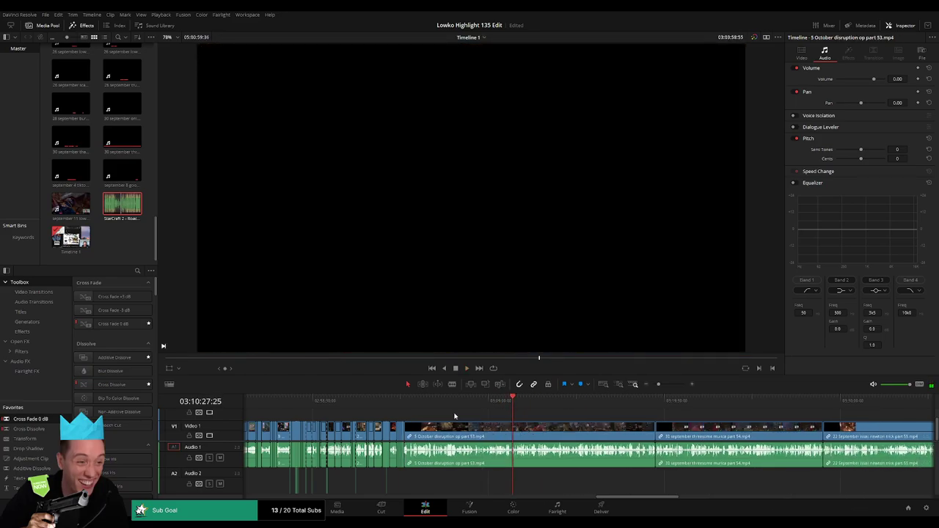
Step: Review the 5 October disruption op part 53 footage between about 03:07:29 and 03:11:40 for moments worth keeping
drag(420, 401, 463, 403)
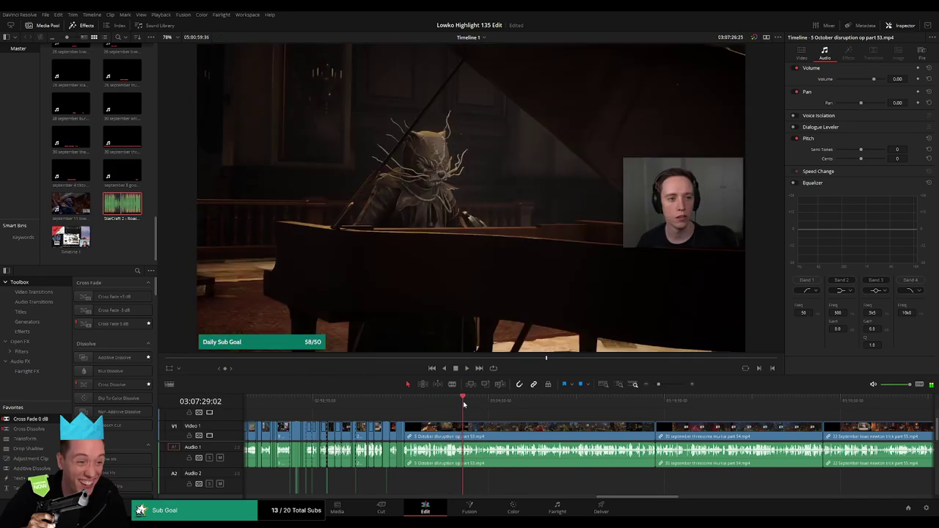
drag(658, 384, 666, 386)
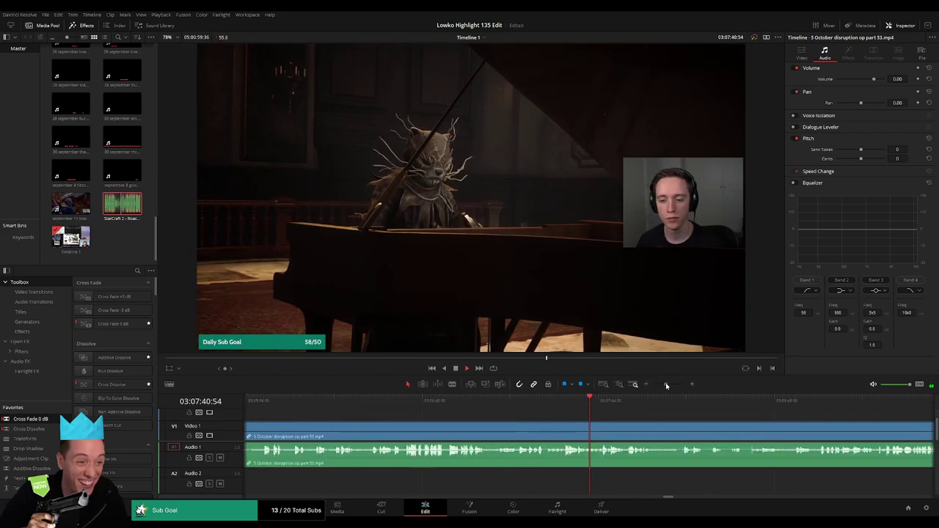
drag(604, 402, 614, 405)
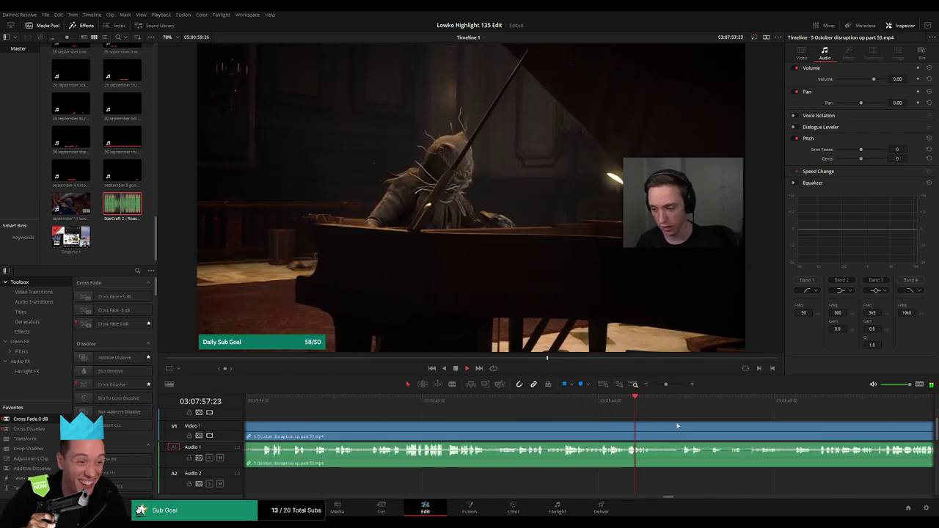
drag(677, 425, 484, 420)
click(663, 400)
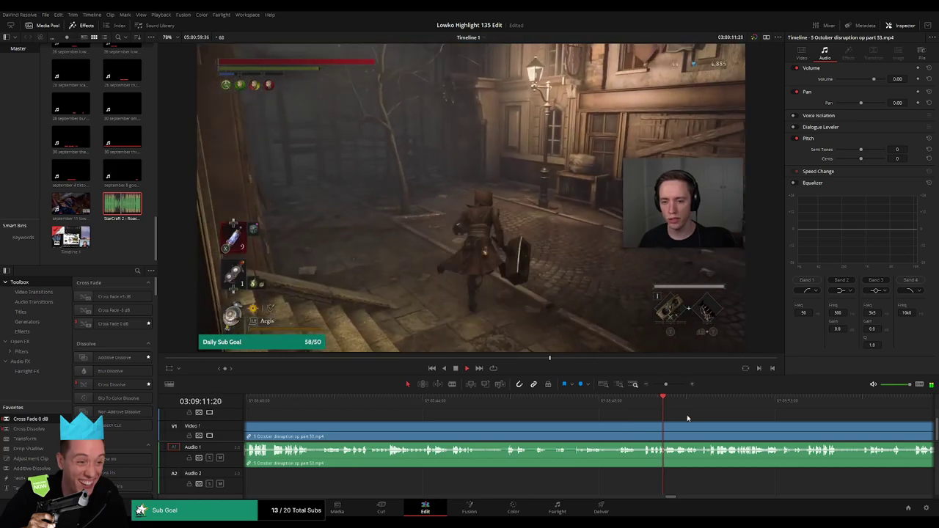
click(838, 403)
drag(731, 419, 571, 416)
scroll(571, 417, right, 2)
click(734, 401)
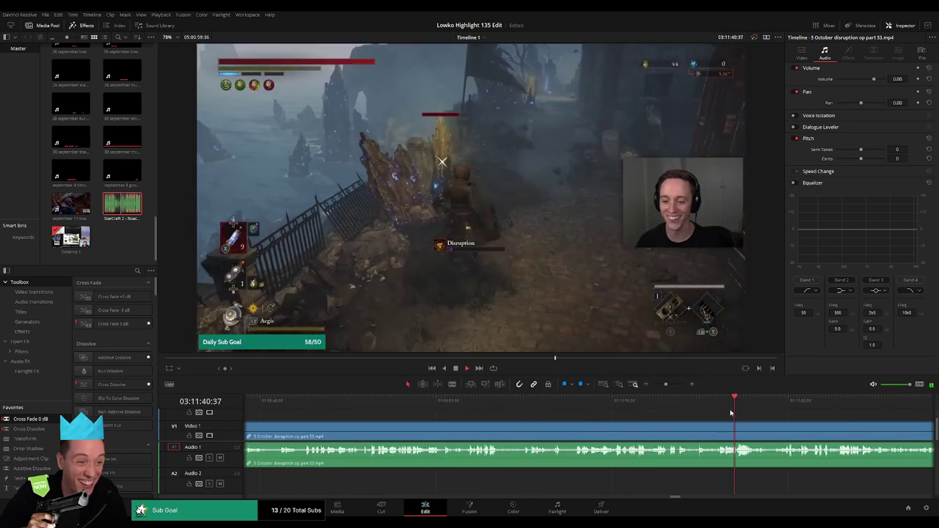
Step: Scrub through the part 53 clip up to about 03:17:21, and delete the whole clip with the gap closed
drag(666, 385, 661, 385)
drag(334, 400, 735, 402)
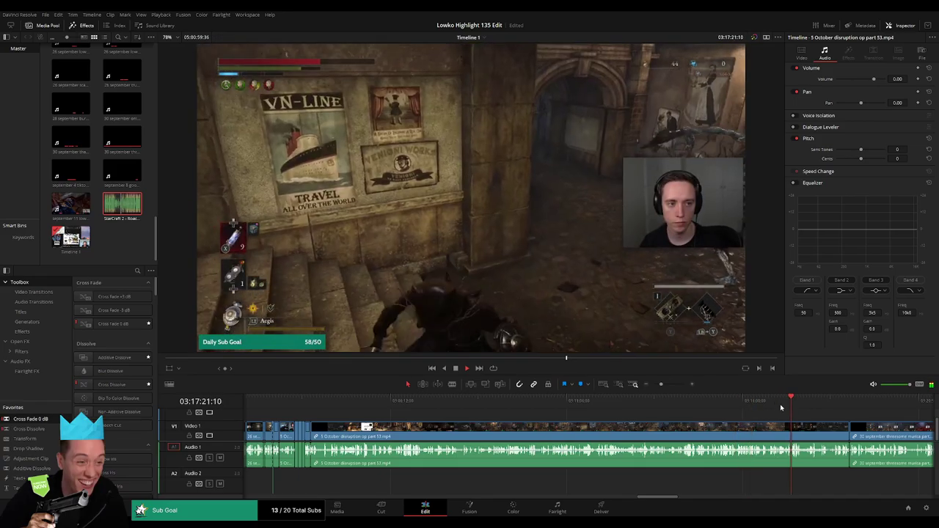
click(616, 428)
key(Delete)
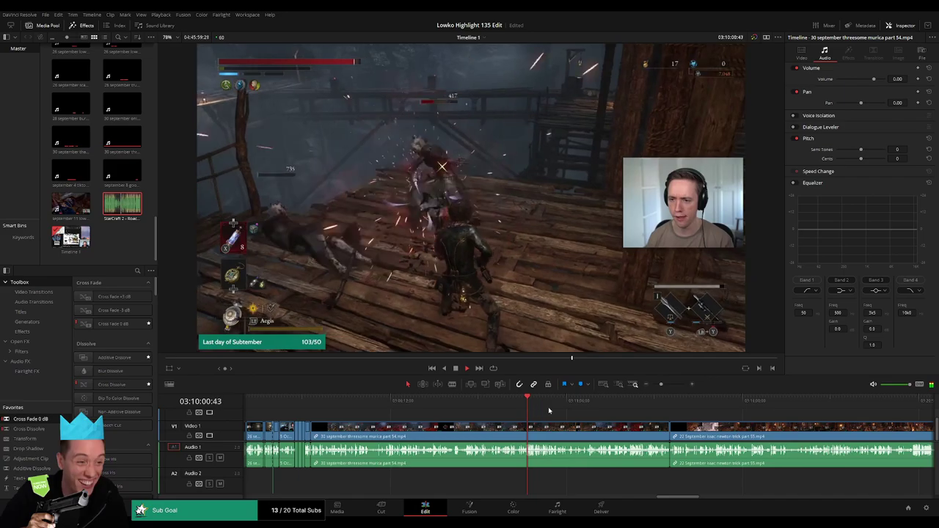
Step: Delete the whole 30 September part 54 clip from the timeline with the gap closed
click(500, 426)
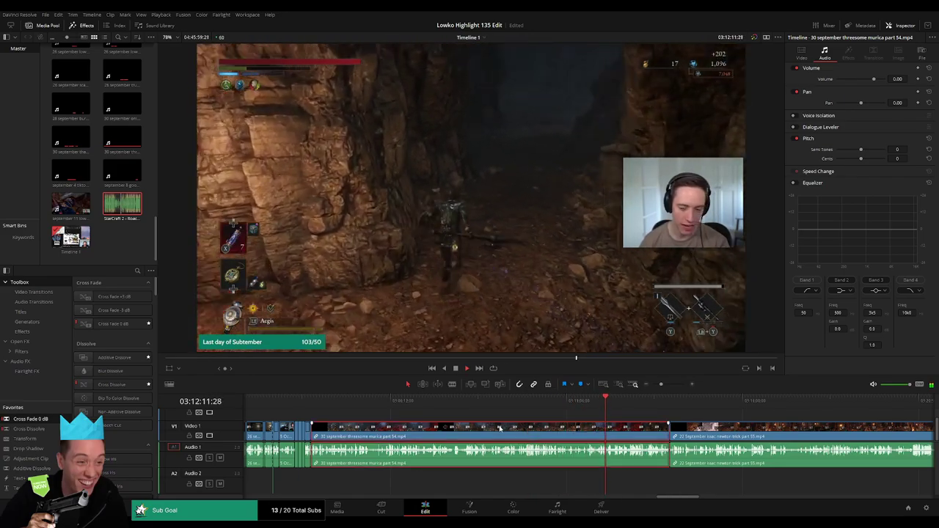
key(Delete)
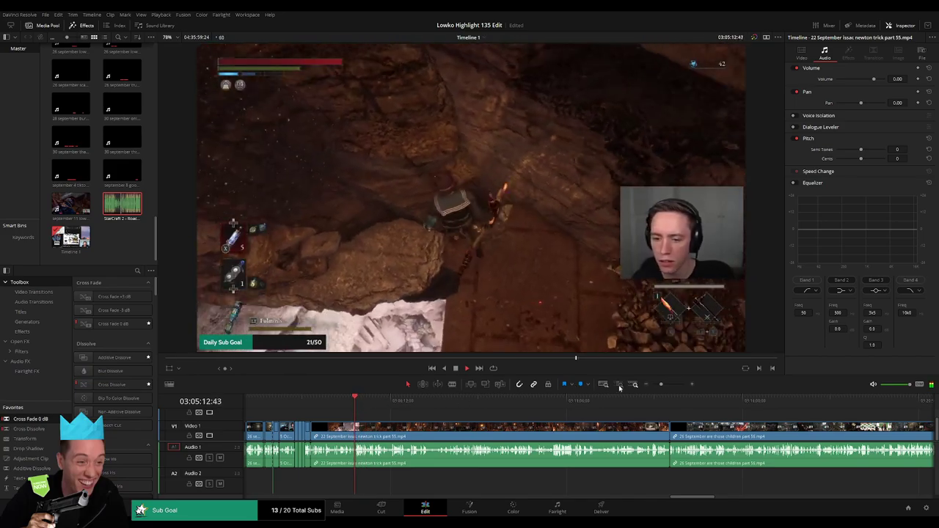
Step: Split the 22 September issac newton trick part 55 clip at about 03:04:38:16, and delete its opening footage with the gap closed
click(618, 384)
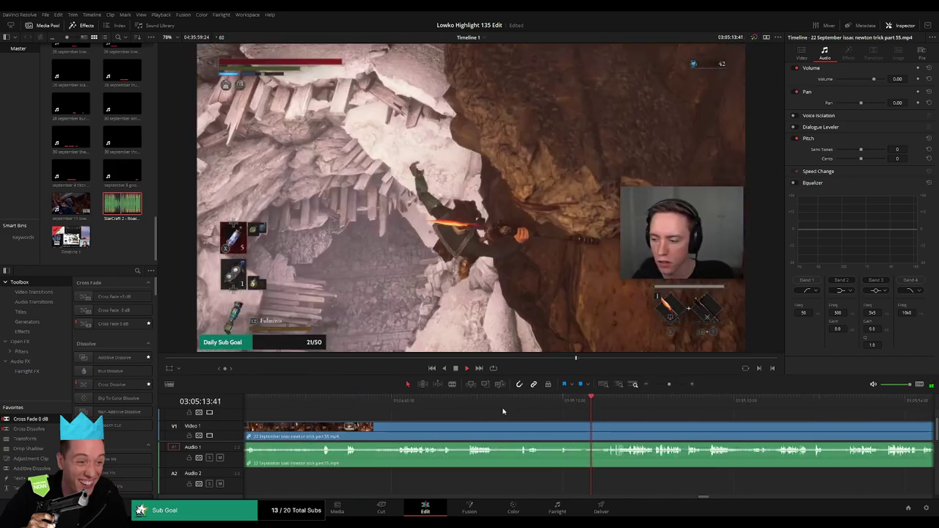
scroll(467, 414, left, 3)
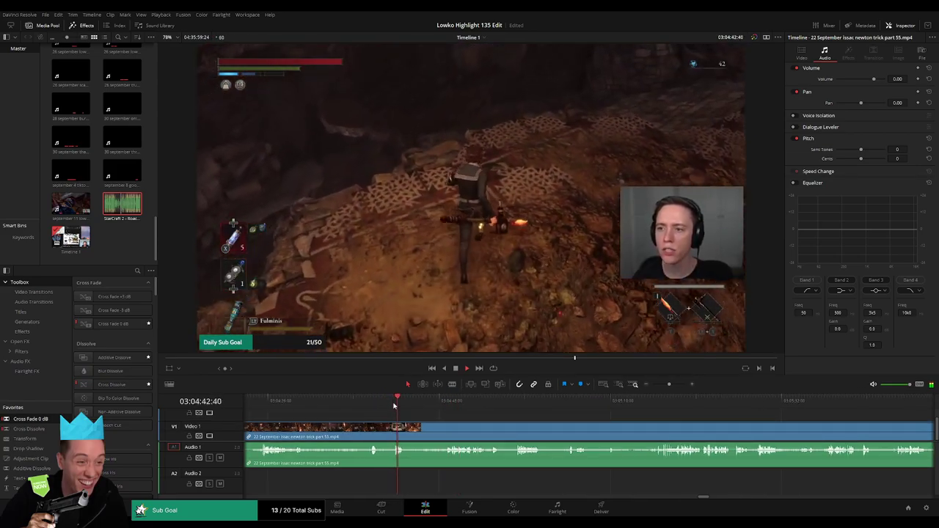
scroll(370, 408, left, 4)
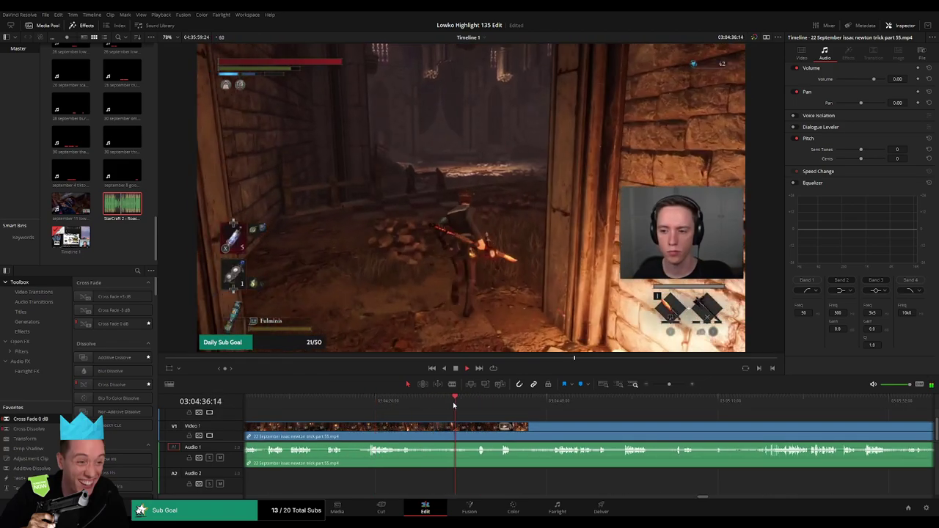
key(ctrl+b)
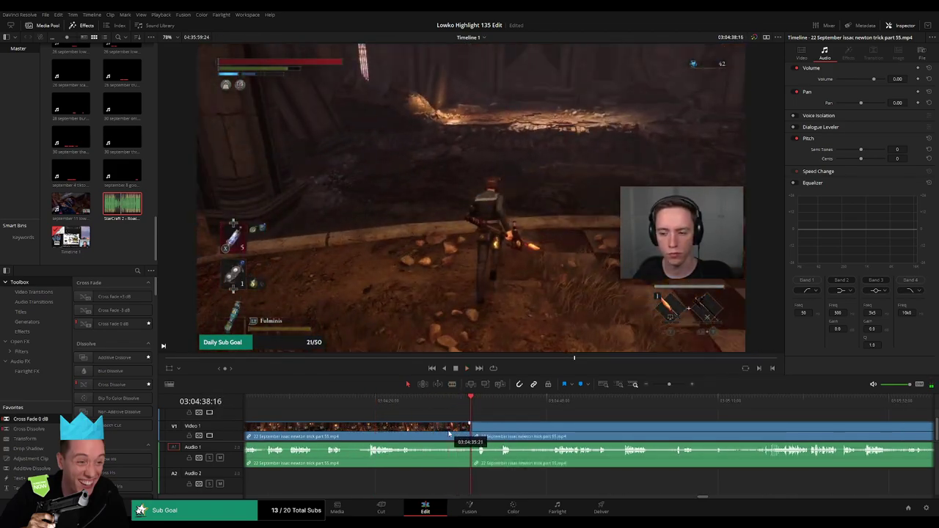
key(Delete)
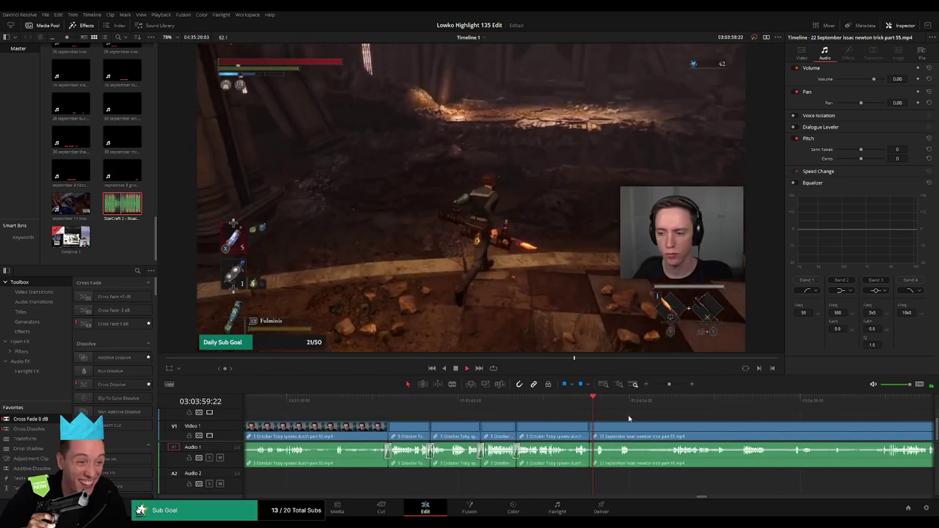
Step: Isolate the short stretch of the part 55 clip between 03:04:13:29 and 03:04:13:51 by splitting it at both points
scroll(609, 421, right, 3)
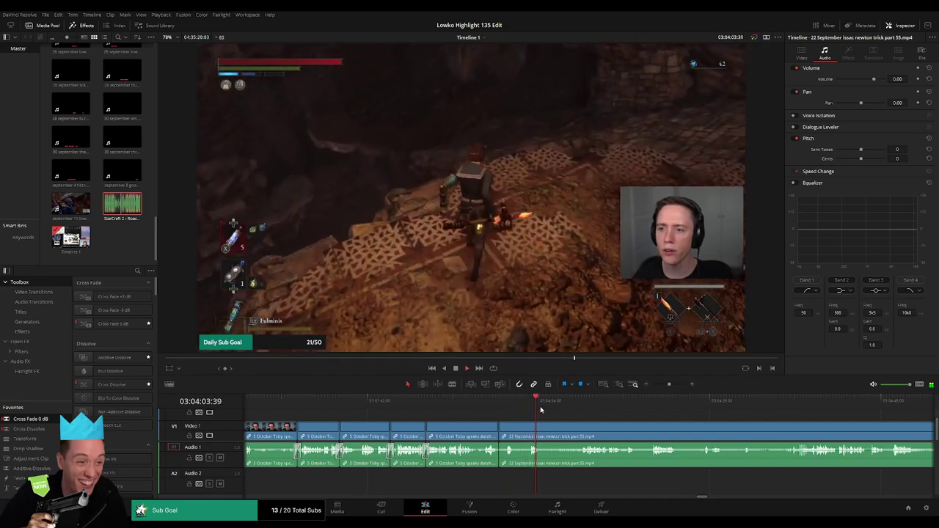
drag(574, 406, 585, 407)
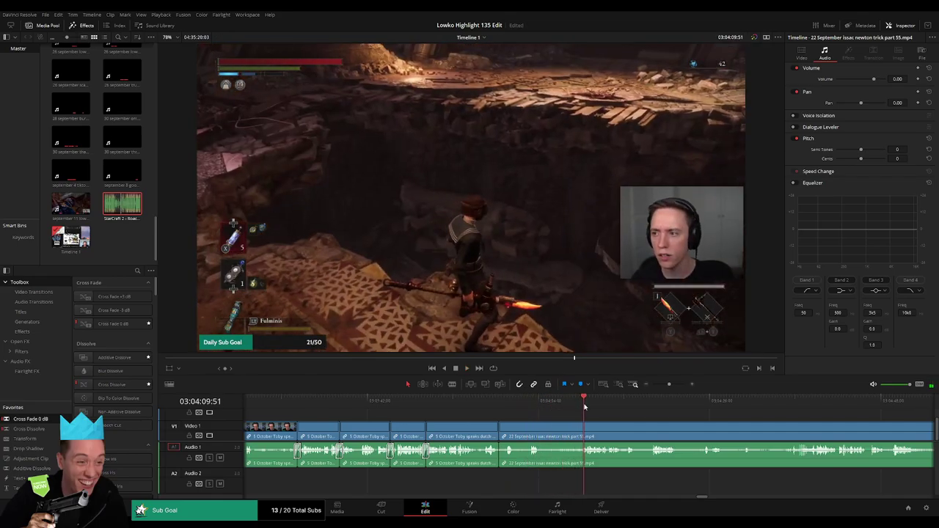
scroll(557, 426, right, 5)
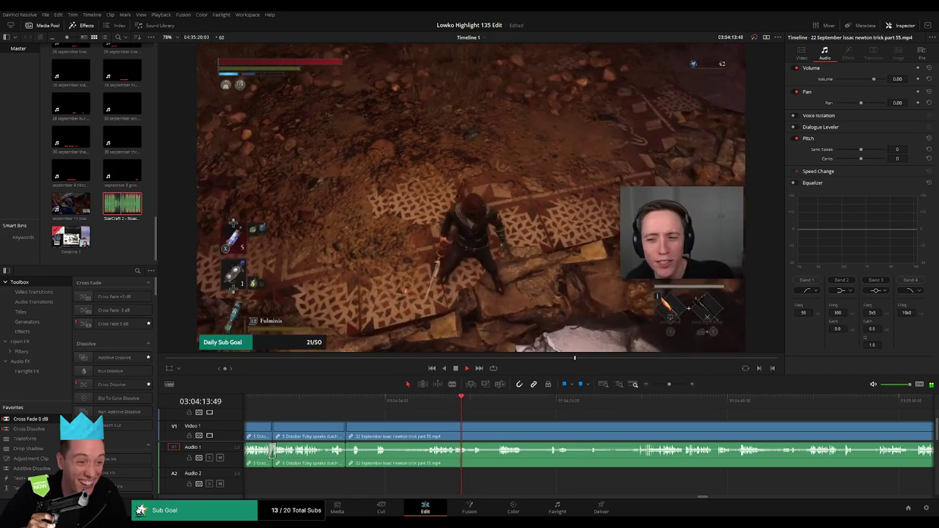
drag(668, 383, 675, 383)
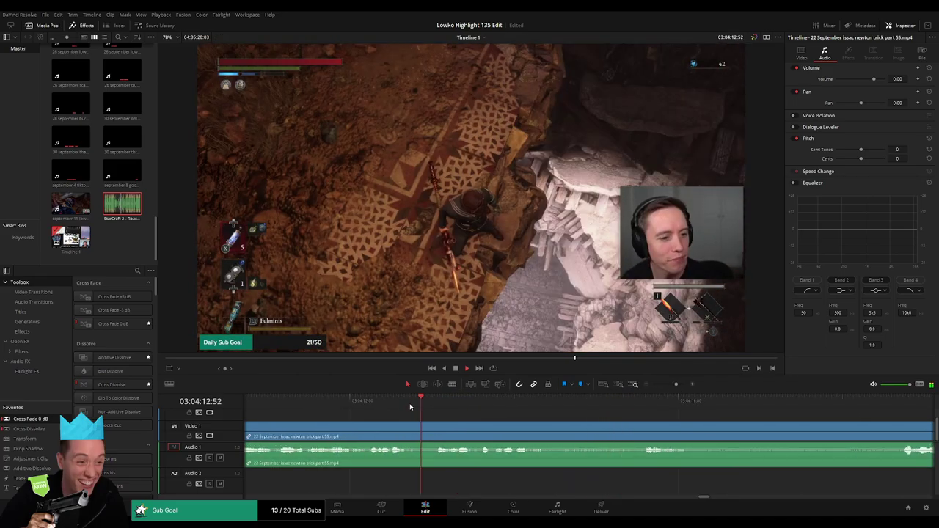
key(b)
click(473, 432)
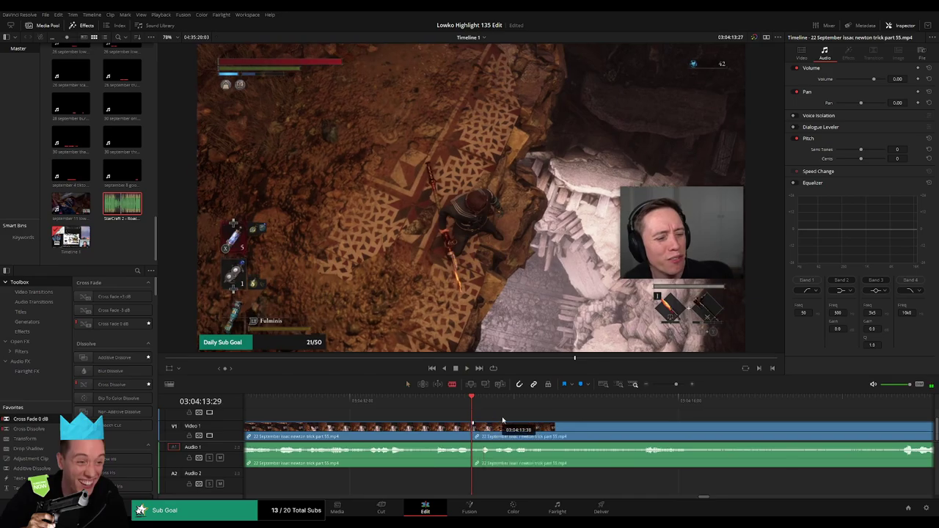
click(470, 407)
key(space)
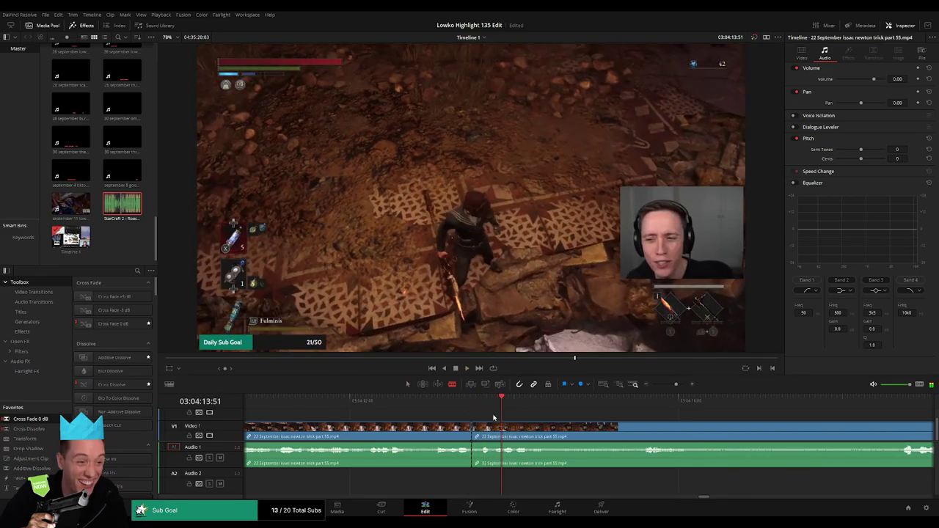
click(500, 430)
Step: Silence the isolated stretch's audio, and place StarCraft 2 - Roach Quotes beneath it on Audio 2 at volume -23
key(a)
drag(492, 447, 492, 480)
drag(130, 211, 501, 484)
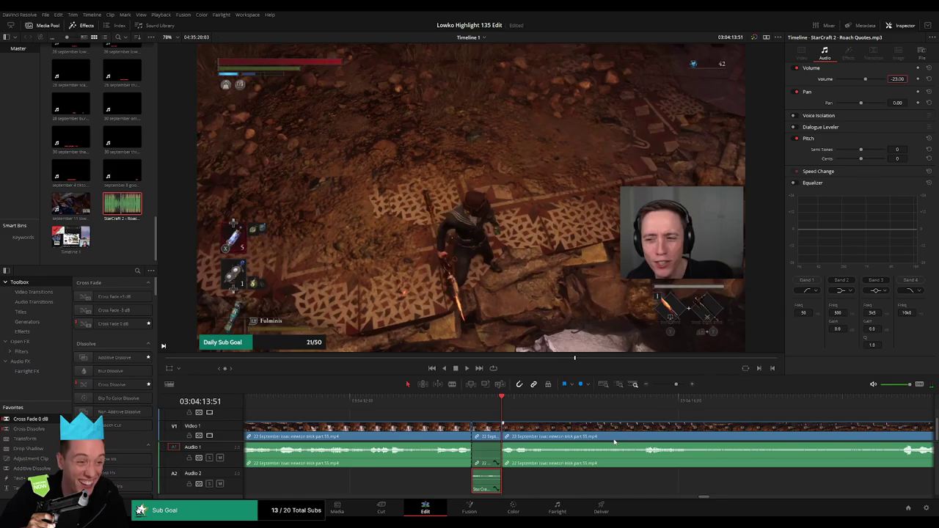
key(space)
Step: Remove about two seconds of part 55 footage starting at about 03:04:16:17, and add Cross Fade 0 dB at the audio join
click(563, 400)
click(663, 398)
scroll(665, 398, down, 3)
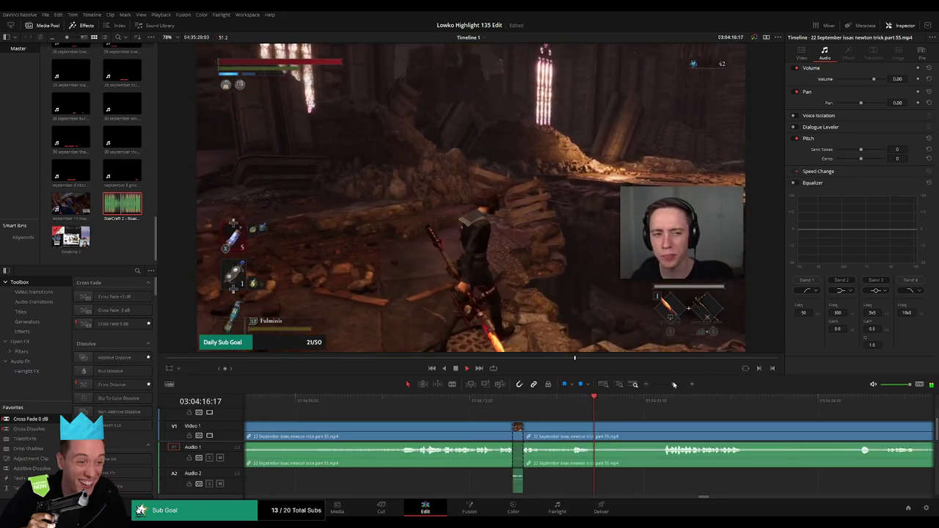
key(b)
click(595, 430)
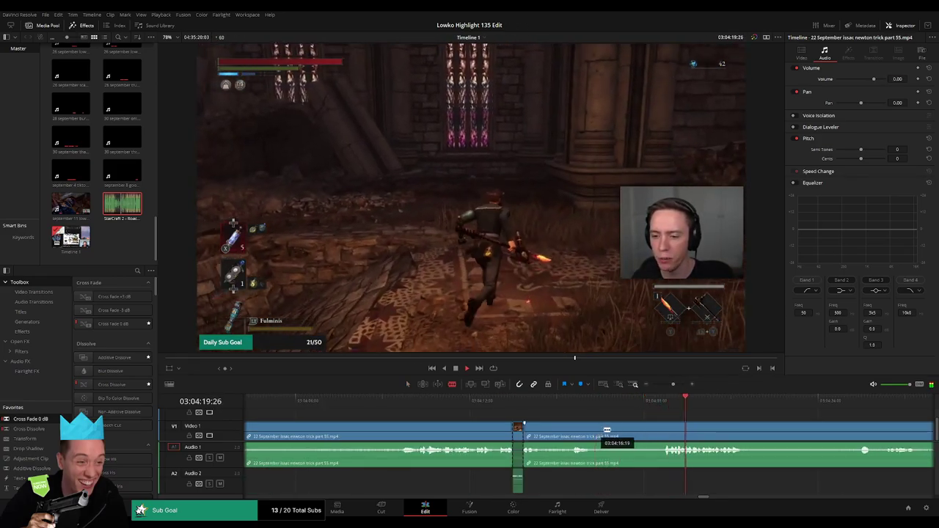
click(663, 431)
key(a)
click(647, 433)
key(BackSpace)
click(646, 433)
key(BackSpace)
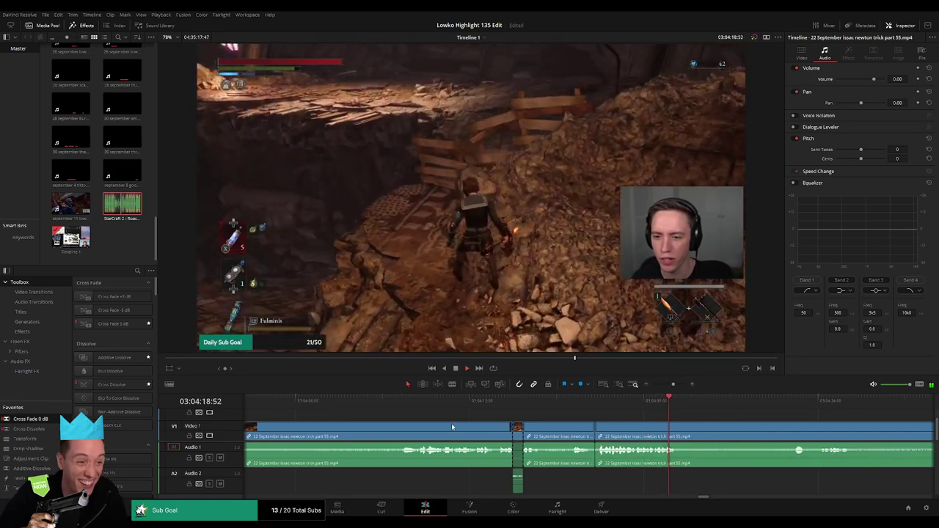
drag(607, 467, 603, 460)
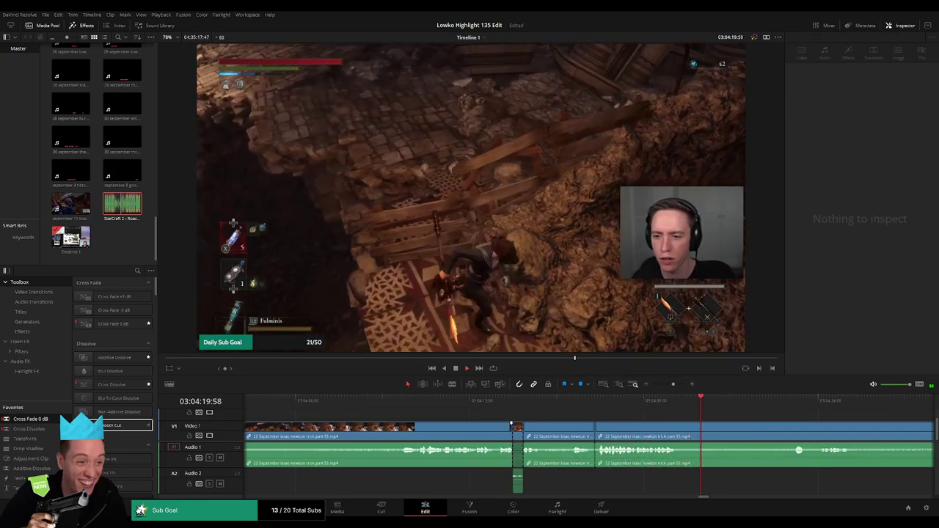
drag(31, 419, 595, 455)
Step: Cut out the part 55 footage between about 03:04:19 and 03:04:22:59 with the gap closed, and cross fade the audio join
drag(781, 422, 542, 423)
click(690, 403)
key(b)
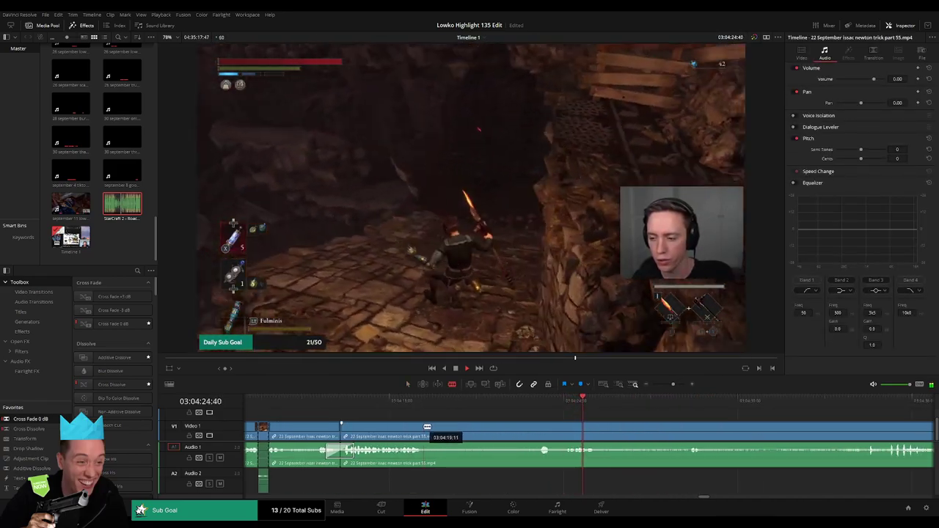
click(424, 429)
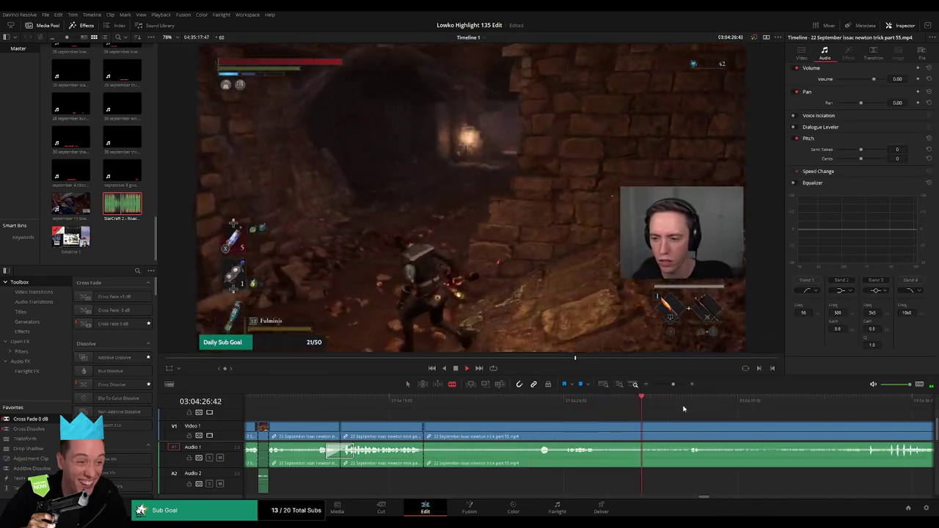
click(687, 405)
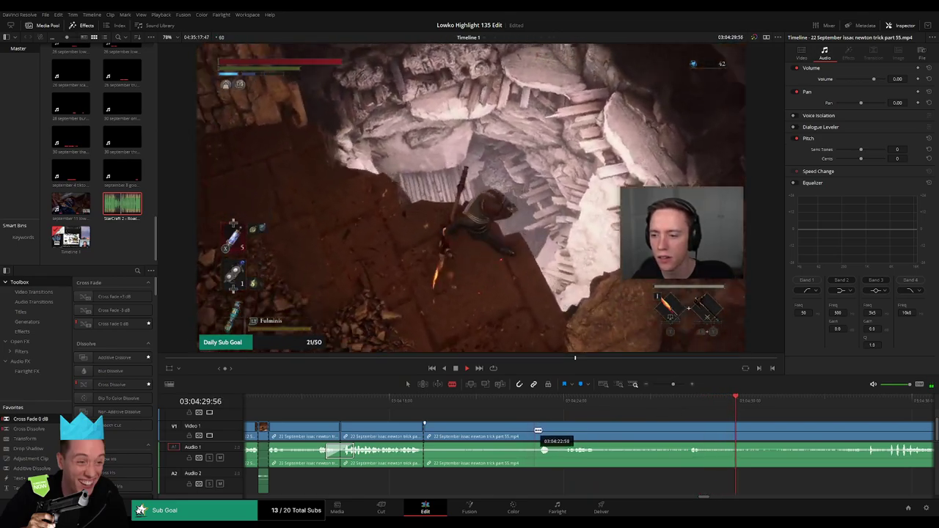
click(535, 431)
key(a)
click(511, 431)
key(Delete)
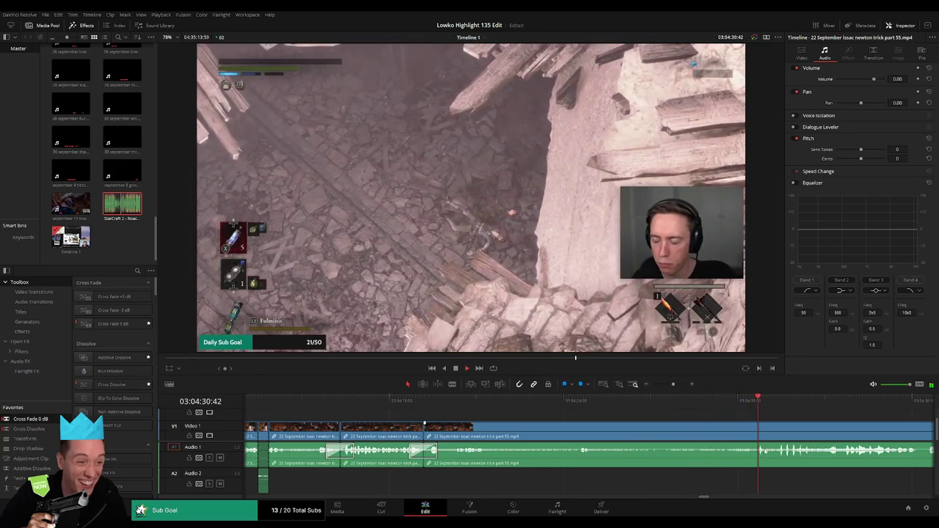
Step: Remove about one second of the loading scene after the fall, starting at about 03:04:42, and cross fade the audio join
scroll(649, 423, right, 5)
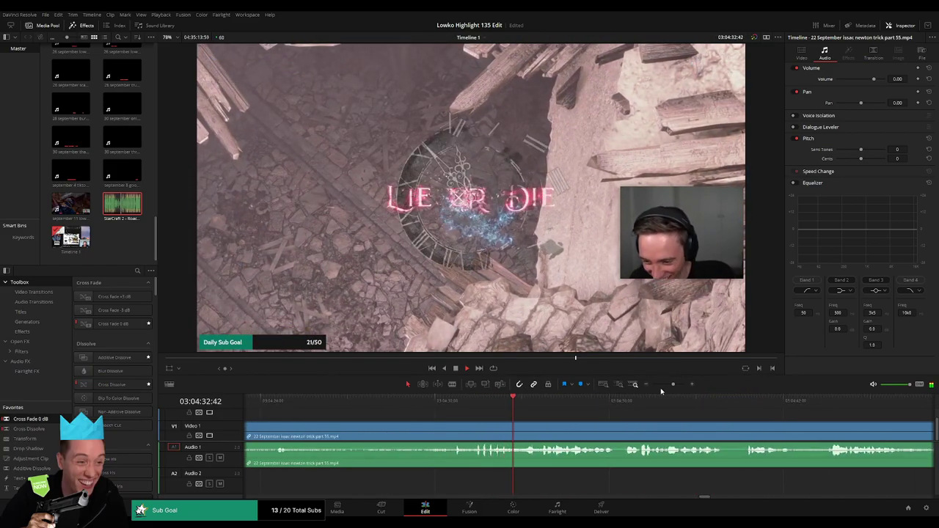
scroll(661, 391, down, 5)
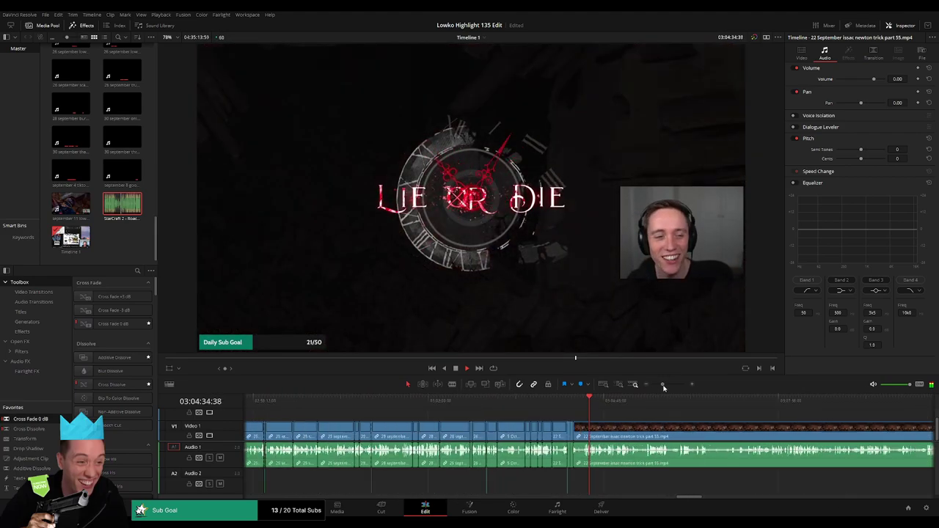
scroll(664, 387, up, 2)
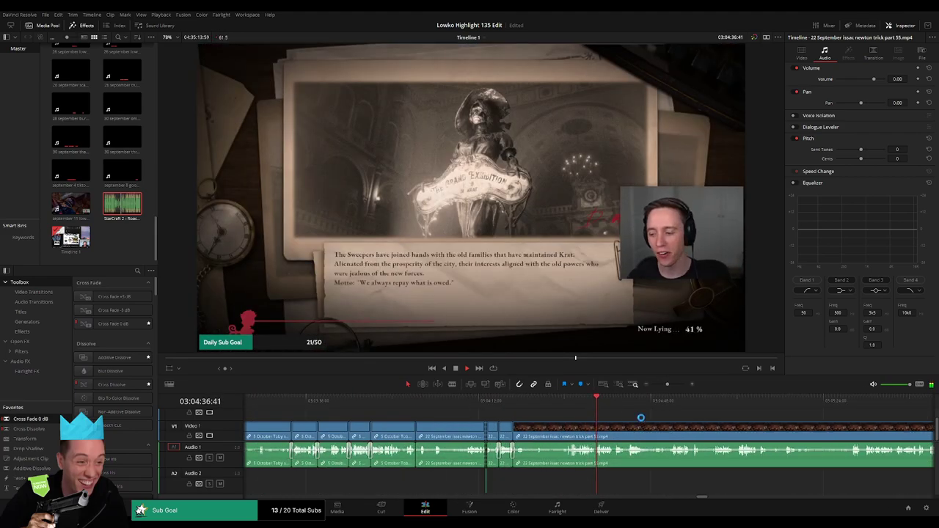
drag(666, 389, 670, 385)
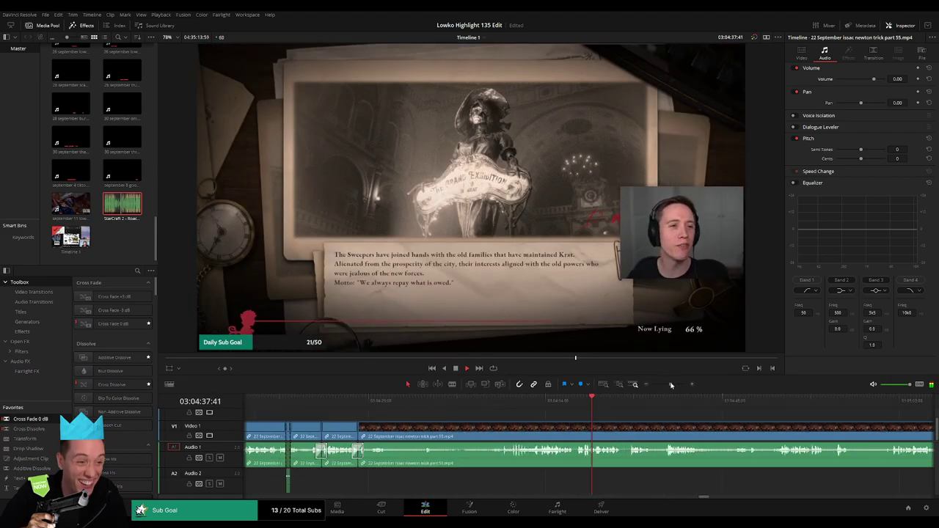
click(630, 405)
scroll(528, 414, right, 5)
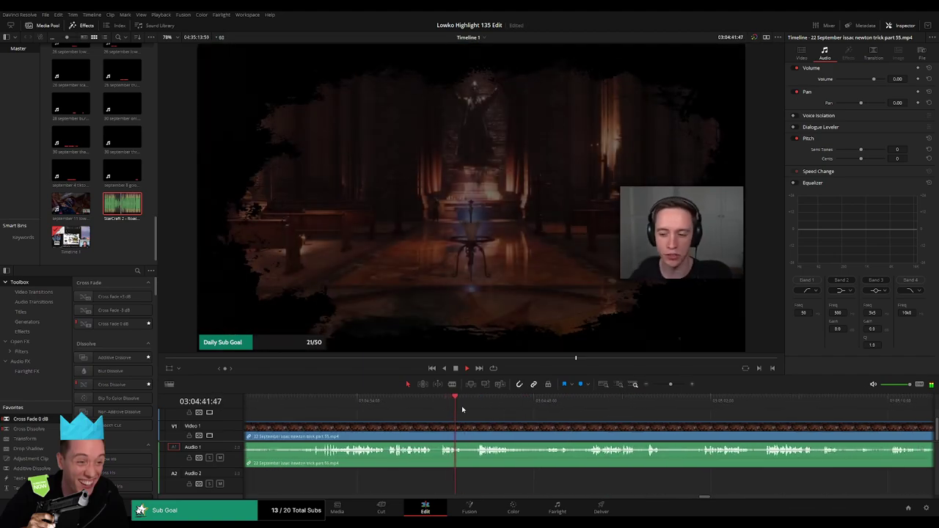
click(477, 406)
key(b)
click(462, 429)
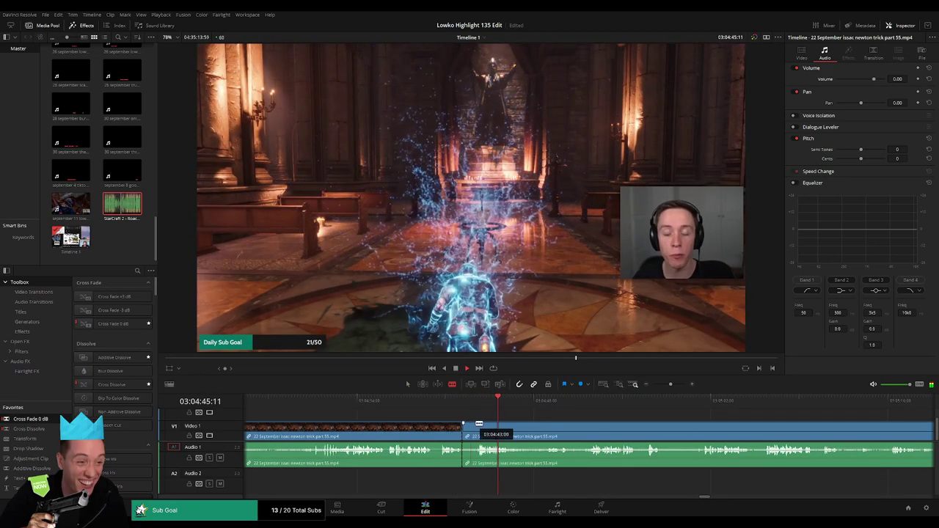
click(479, 425)
key(a)
click(474, 426)
key(Delete)
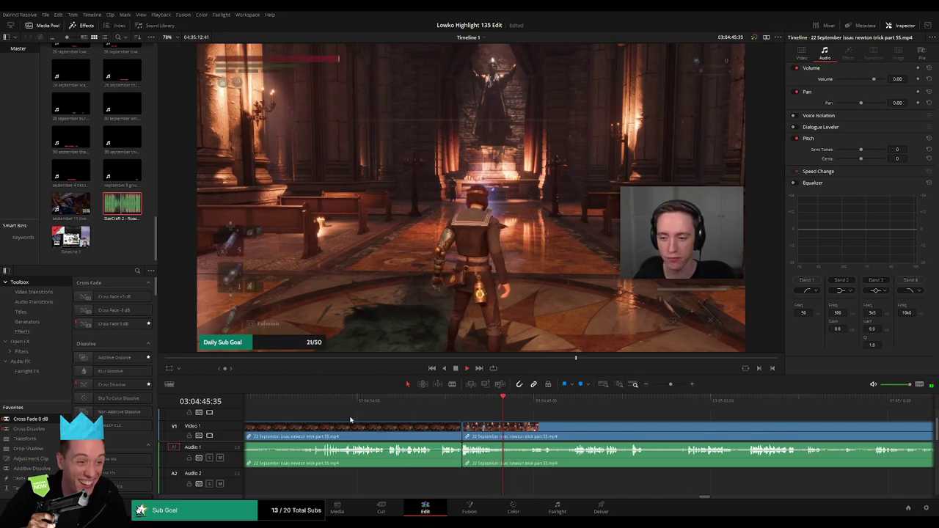
click(502, 427)
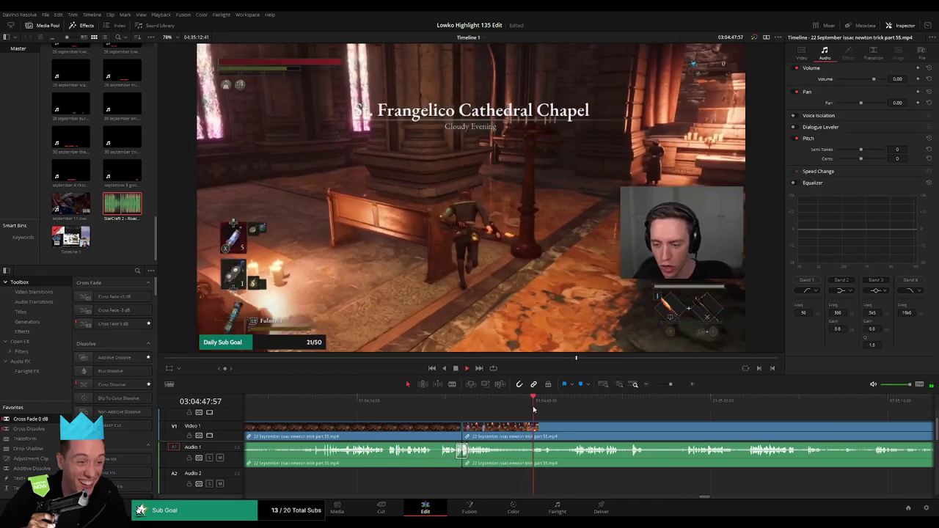
Step: Split the part 55 clip around the short stretch ending at 03:04:53:37
key(b)
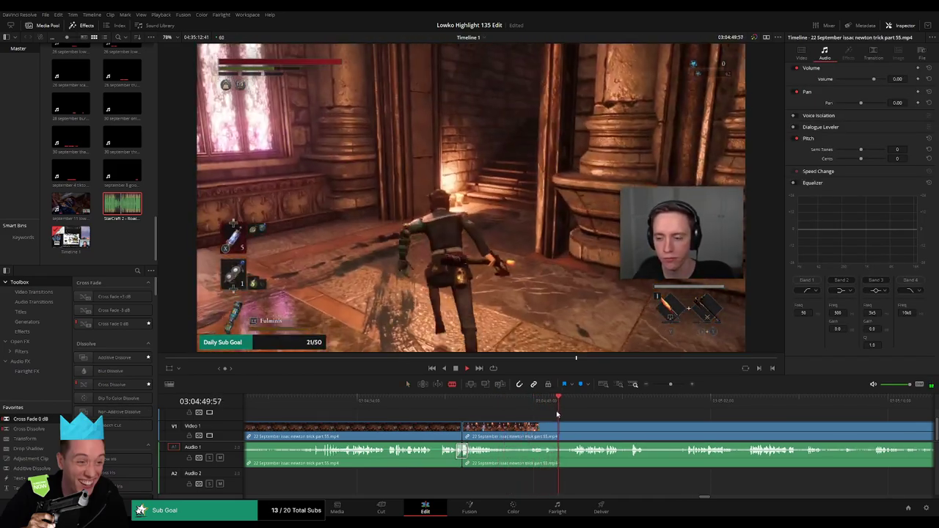
click(567, 403)
drag(615, 427, 475, 417)
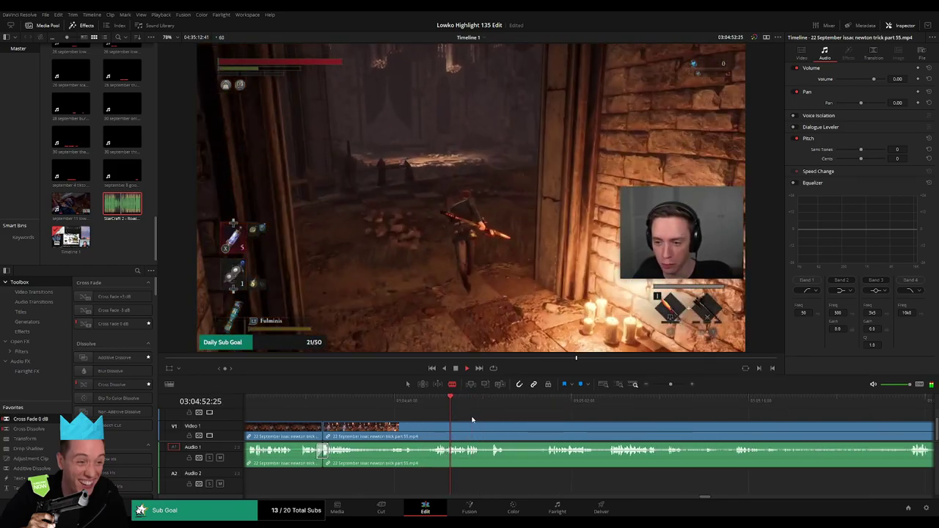
click(456, 405)
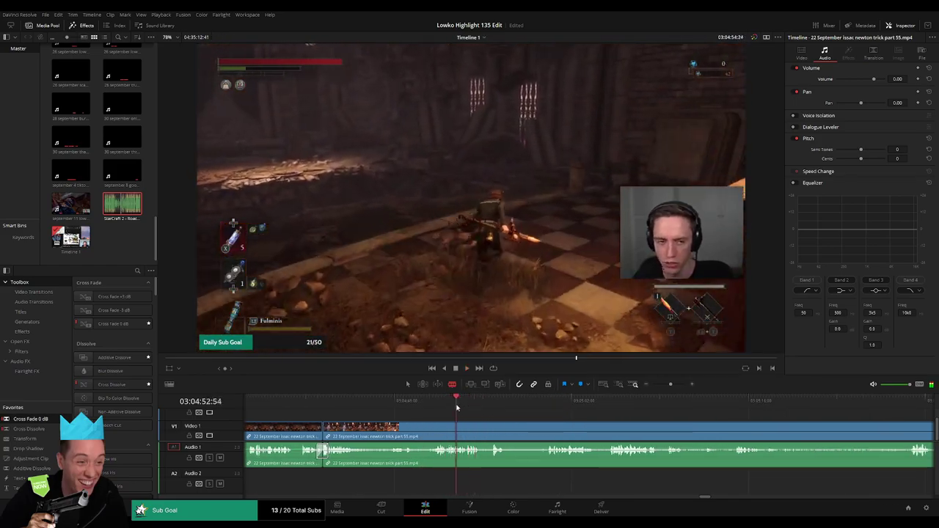
key(space)
drag(671, 385, 679, 386)
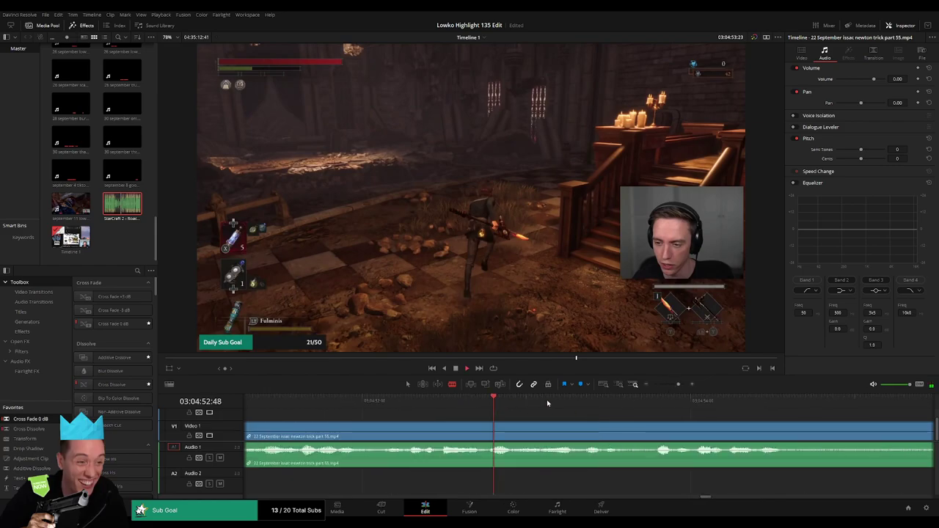
key(ctrl+b)
key(ctrl+b)
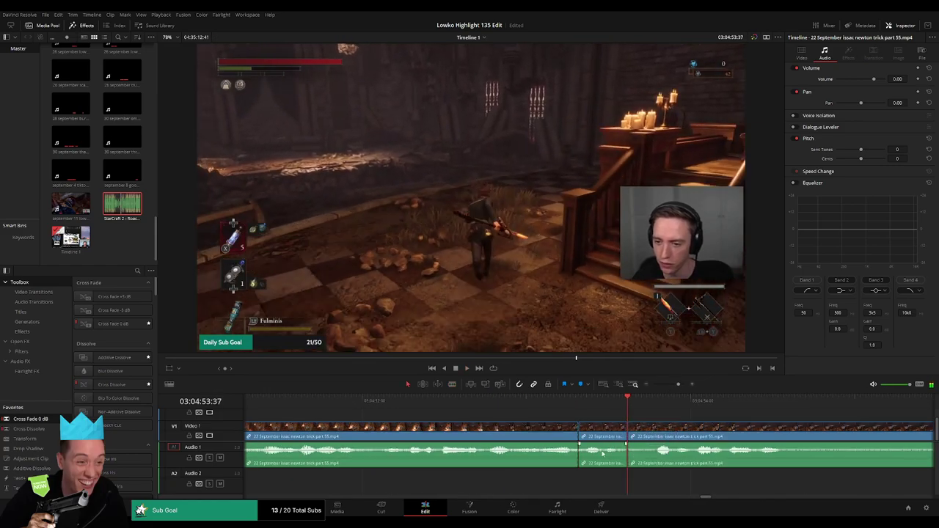
Step: Mute the short stretch ending at 03:04:53:37, and cover it with StarCraft 2 - Roach Quotes on Audio 2 at volume -23
drag(603, 454, 603, 463)
drag(122, 205, 620, 487)
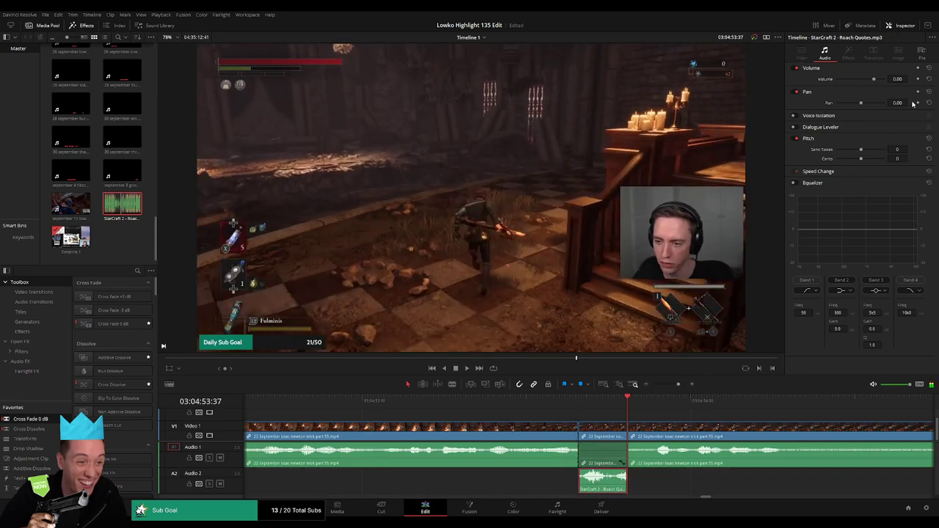
key(space)
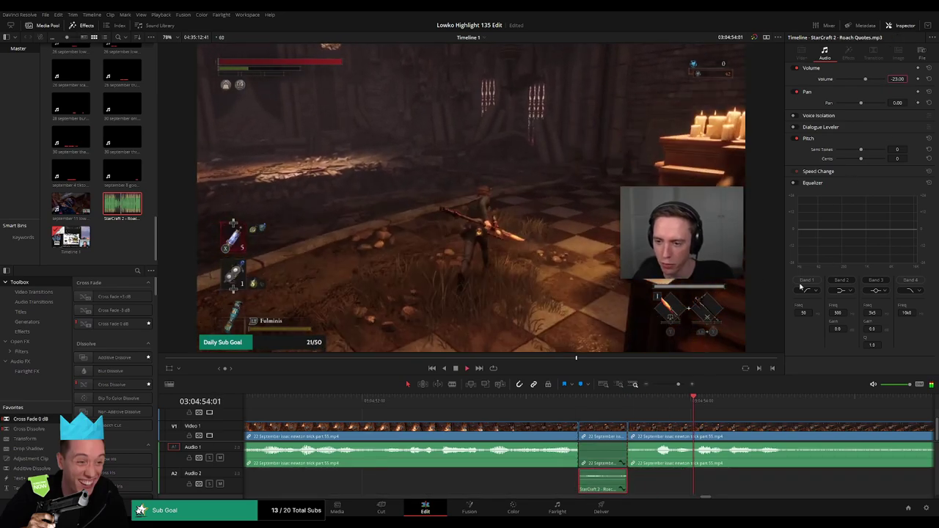
Step: Cut out the part 55 footage between about 03:04:57 and 03:05:00 and close the gap
drag(676, 383, 669, 384)
click(628, 417)
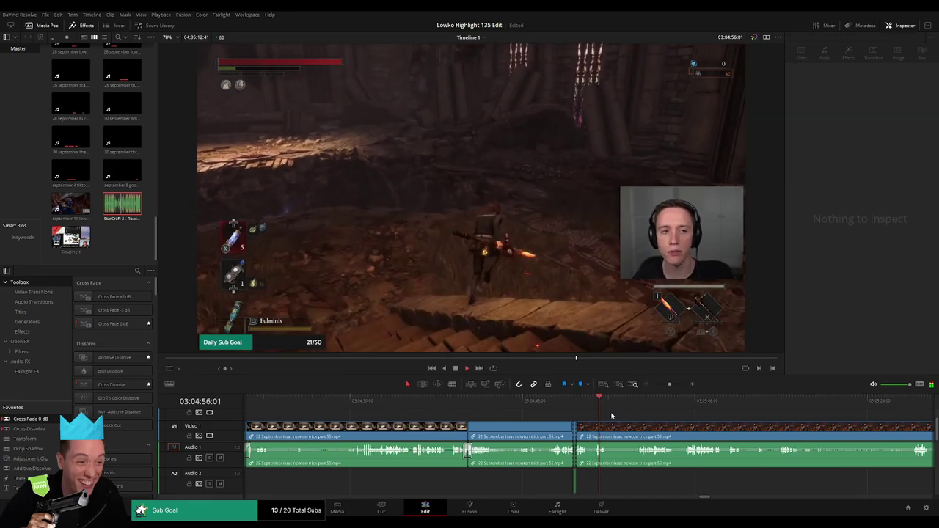
click(628, 404)
scroll(532, 417, right, 3)
key(b)
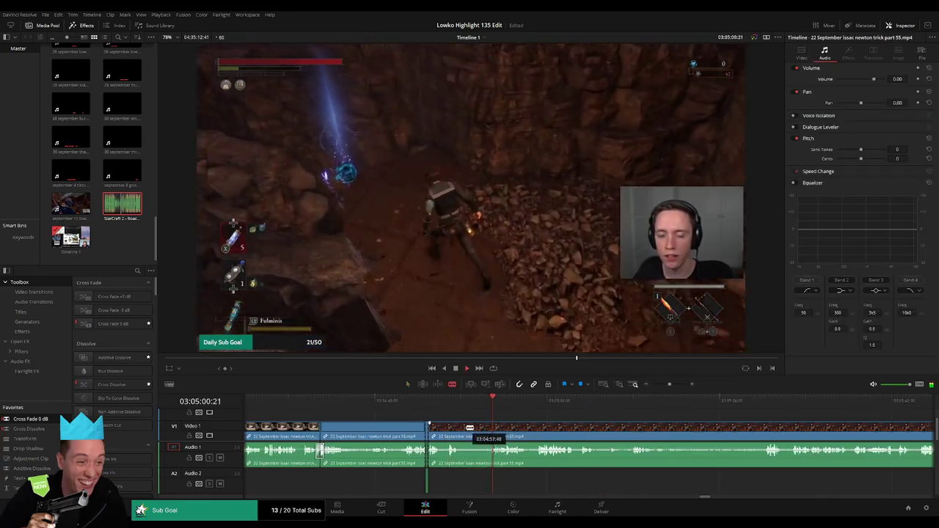
click(461, 428)
drag(494, 428, 489, 429)
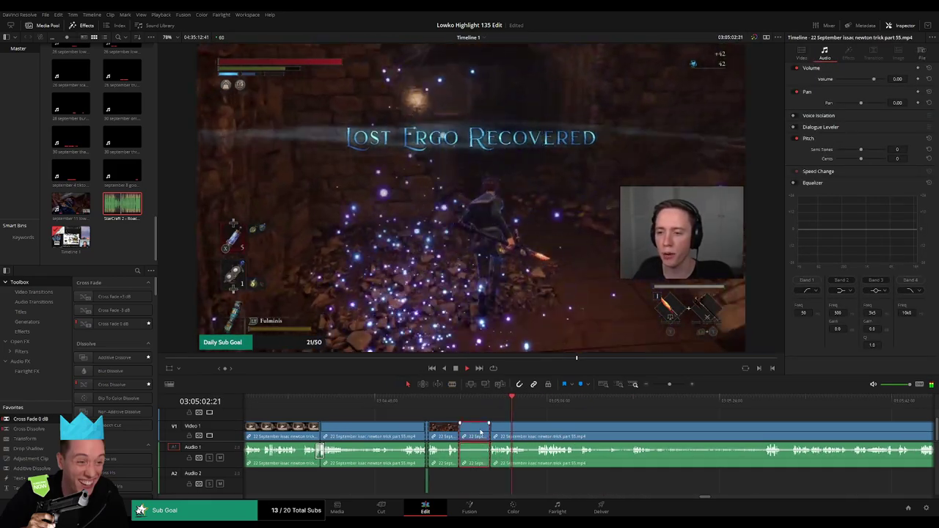
key(Delete)
Step: Remove the part 55 footage between about 03:05:08 and 03:05:11:30 with the gap closed, and cross fade the audio join
click(484, 403)
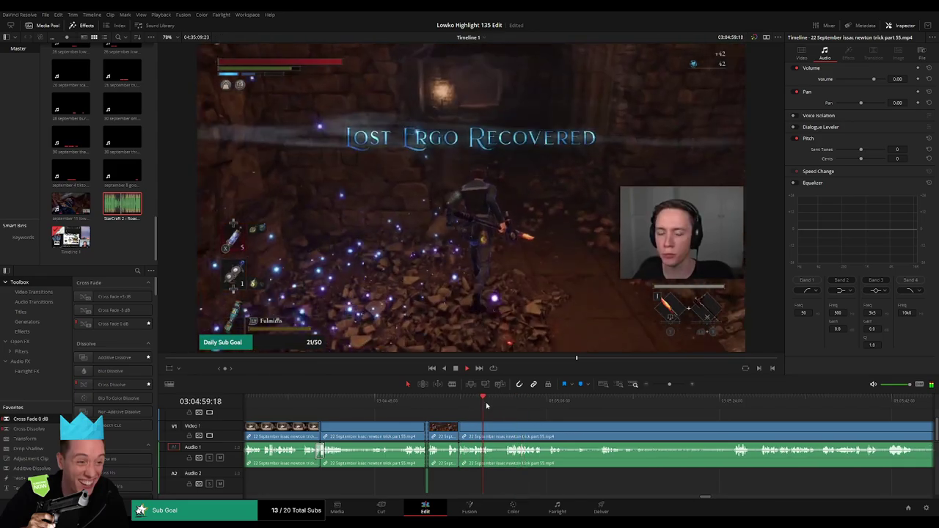
click(507, 402)
scroll(502, 418, right, 3)
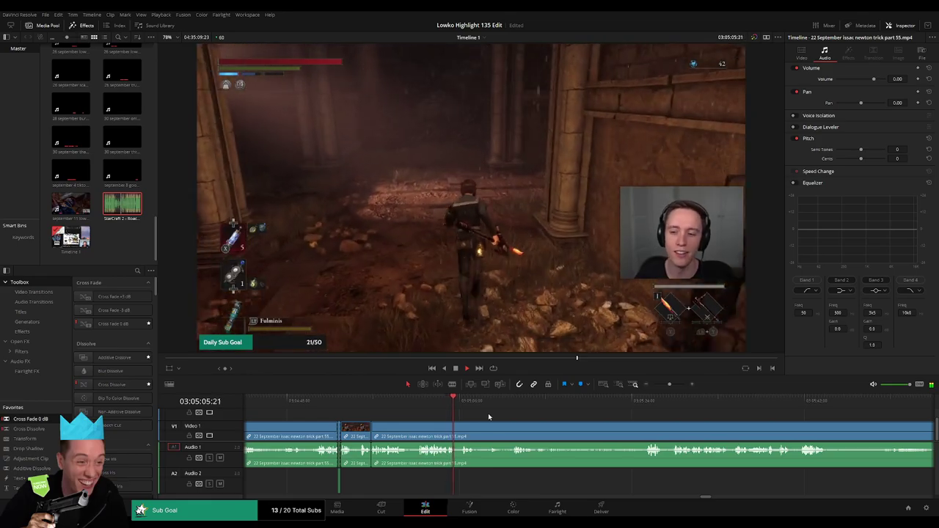
click(504, 405)
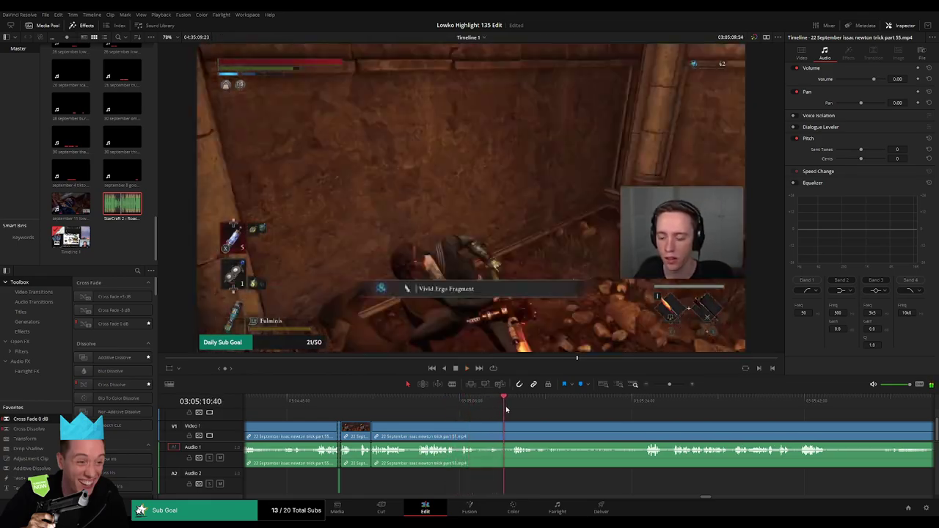
key(b)
click(478, 433)
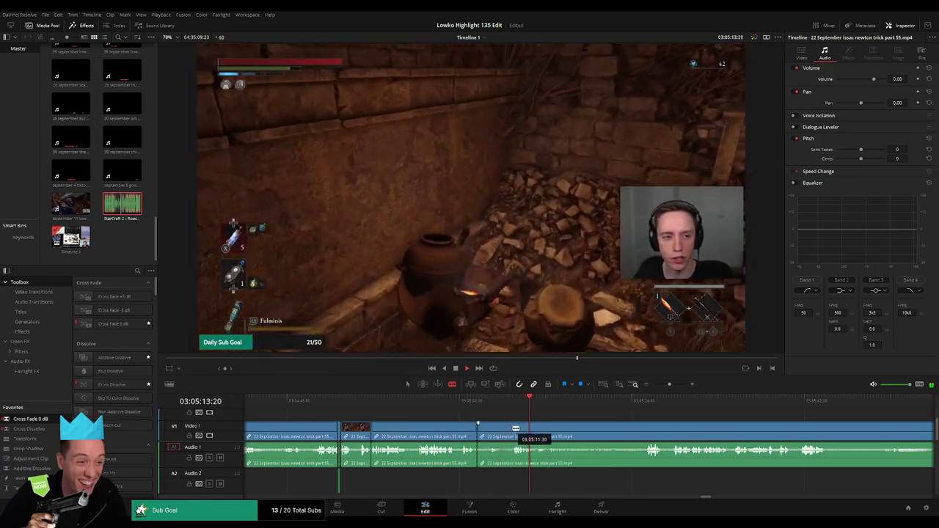
click(512, 433)
key(a)
click(496, 433)
key(Delete)
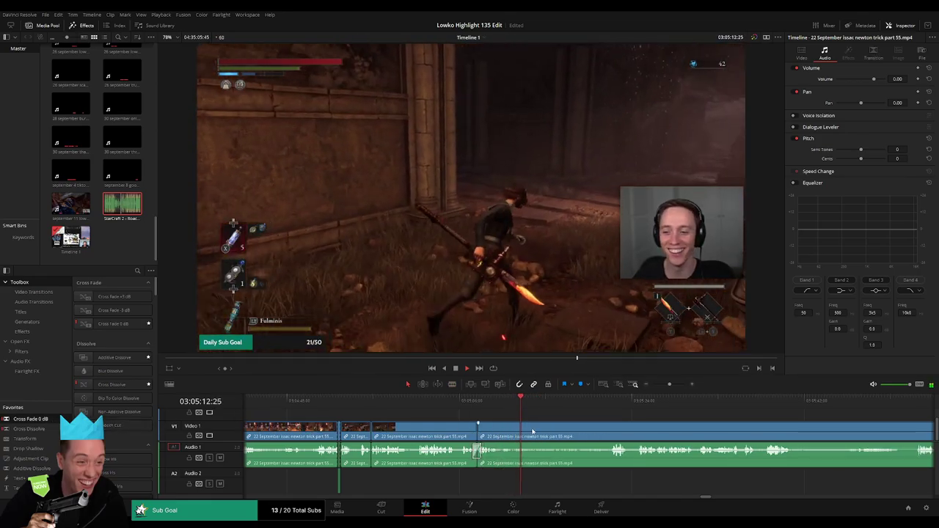
Step: Cut out about 24 seconds of part 55 footage starting at about 03:05:13:30, close the gap and cross fade the audio join
key(b)
click(530, 433)
click(608, 404)
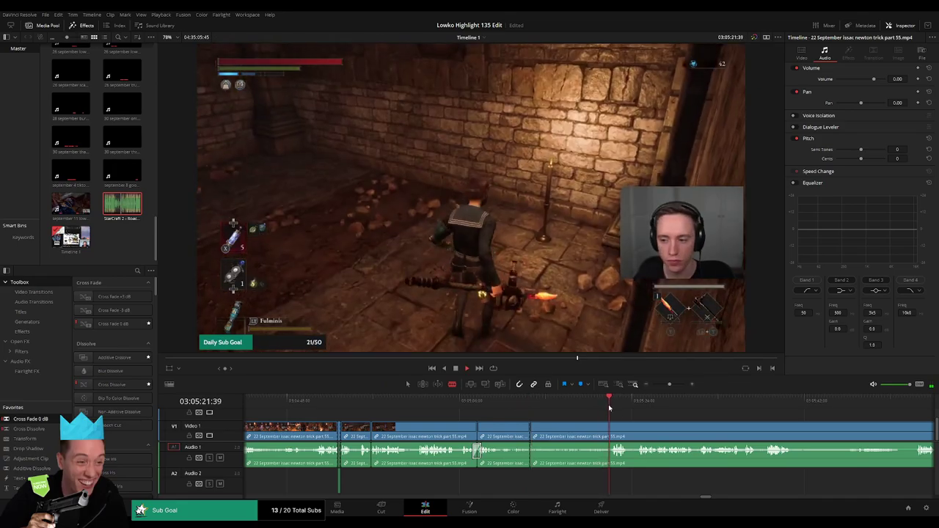
drag(639, 418, 551, 417)
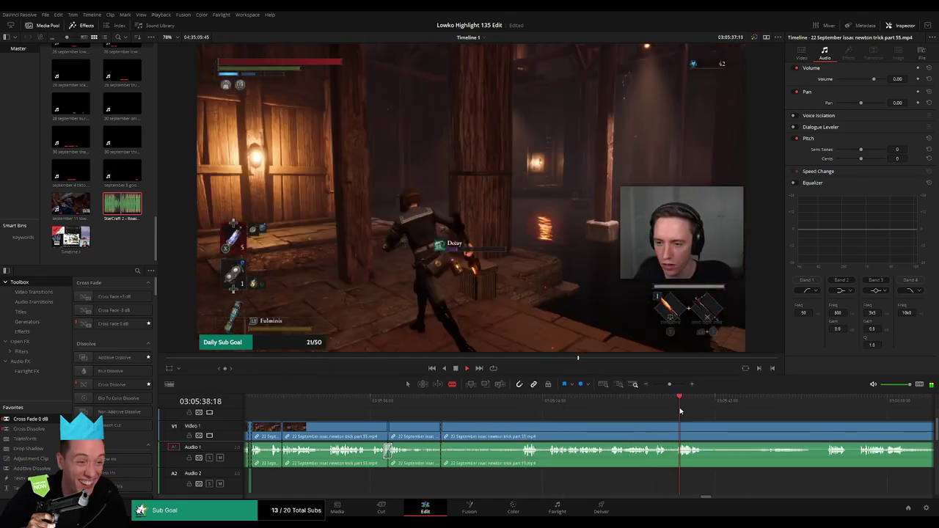
drag(723, 412, 580, 411)
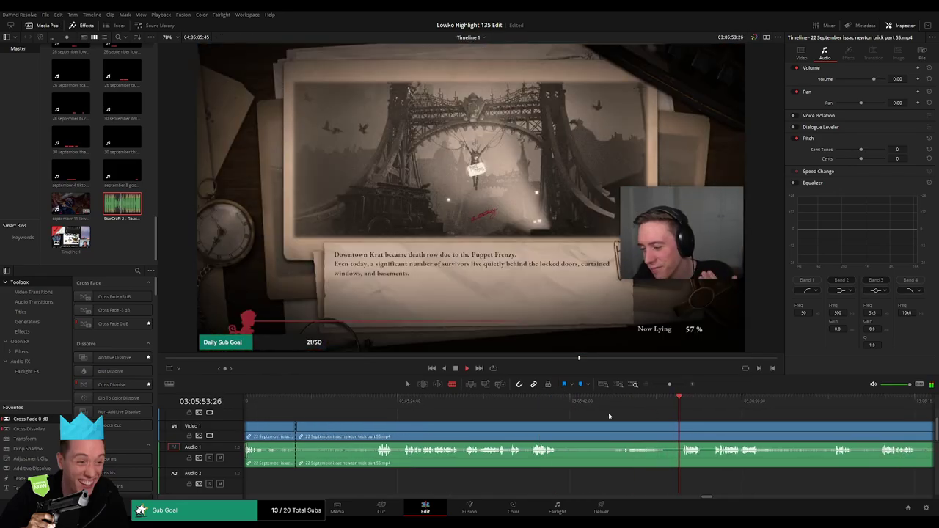
click(528, 427)
key(a)
click(506, 432)
key(Delete)
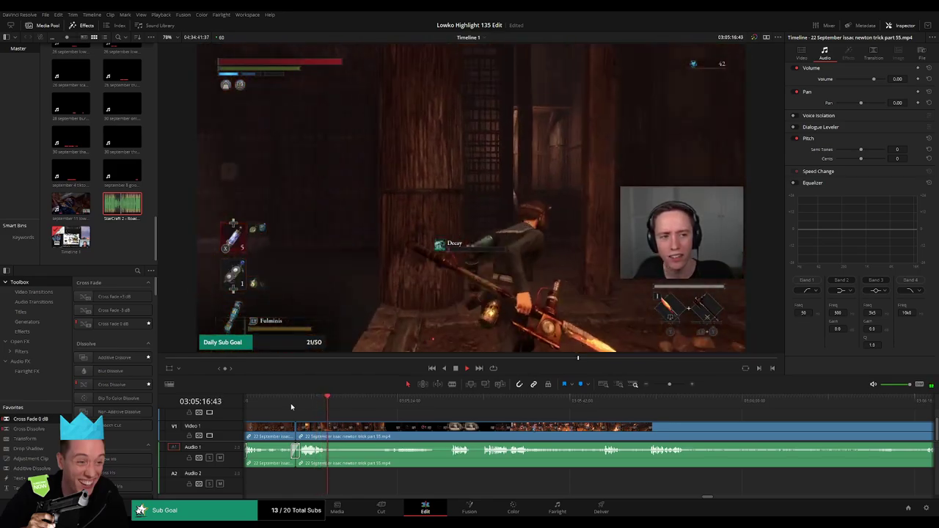
Step: Review the part 55 footage around the loading screen up to about 03:05:35 for further dull stretches
click(375, 403)
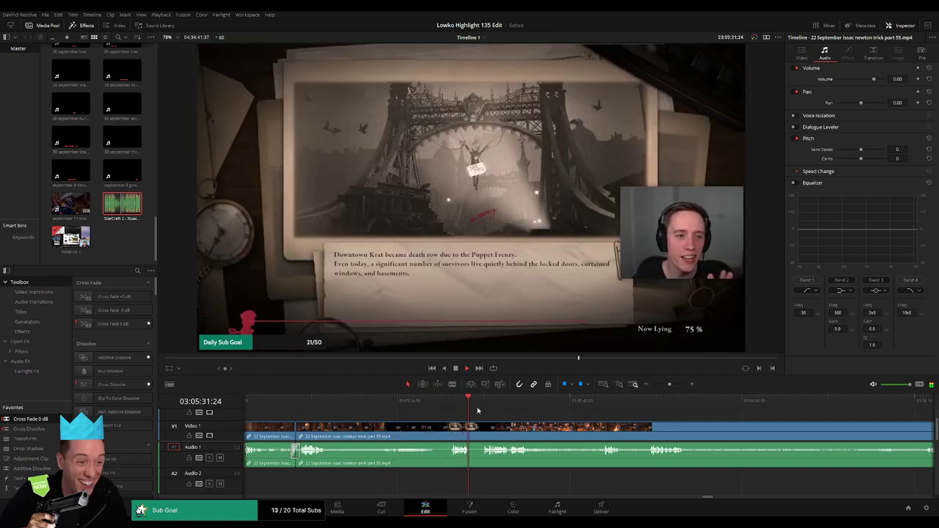
scroll(517, 417, right, 1)
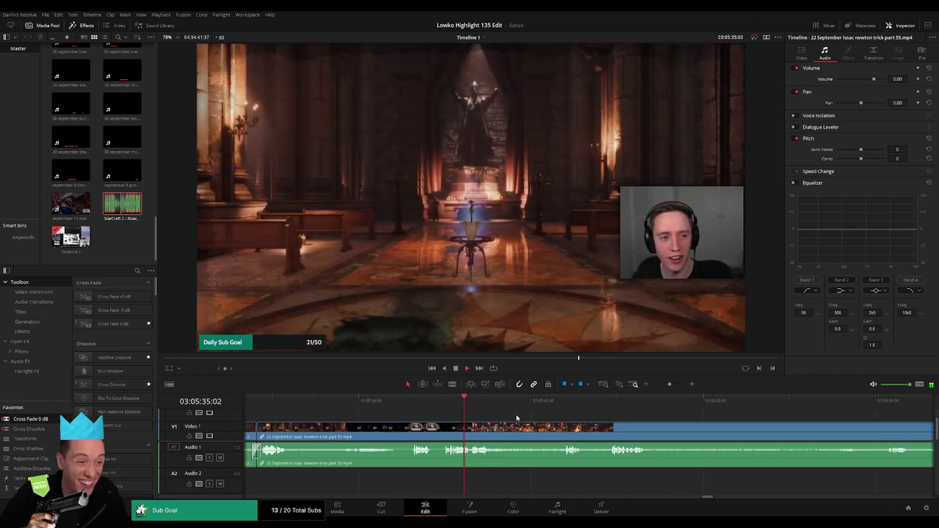
Step: Split the part 55 clip on the Video 1 and Audio 1 tracks at about 03:05:37
key(space)
scroll(516, 417, right, 3)
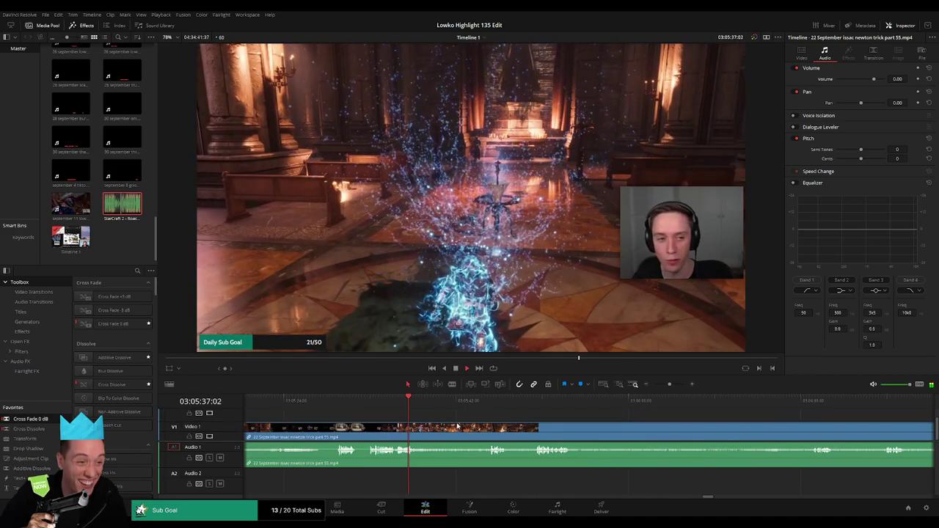
key(b)
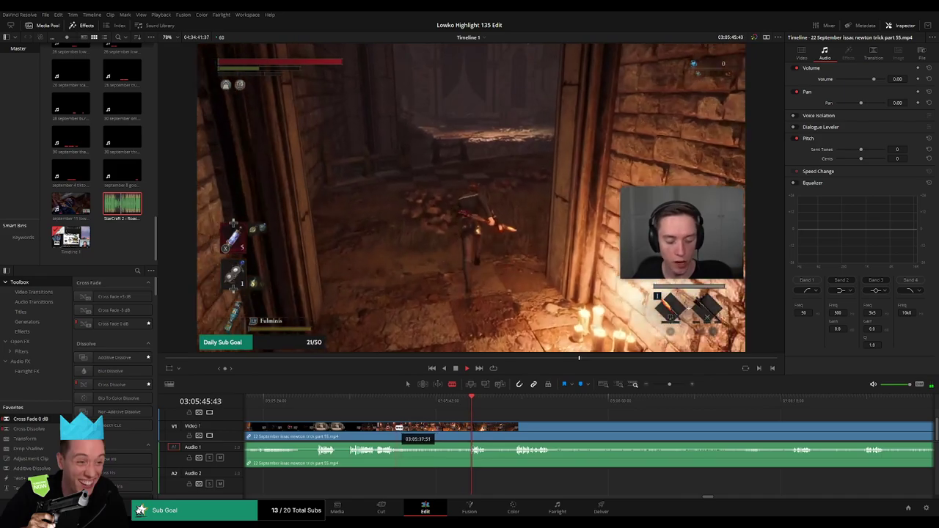
click(395, 430)
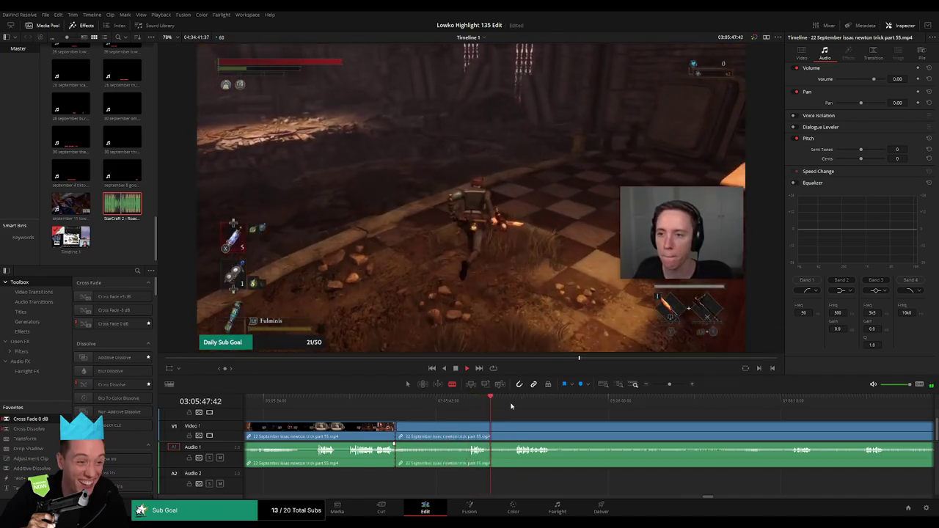
Step: Ripple-delete the part 55 footage from about 03:05:37 to 03:06:57 and bridge the cut with a Cross Fade 0 dB
drag(561, 403, 788, 415)
drag(840, 428, 595, 410)
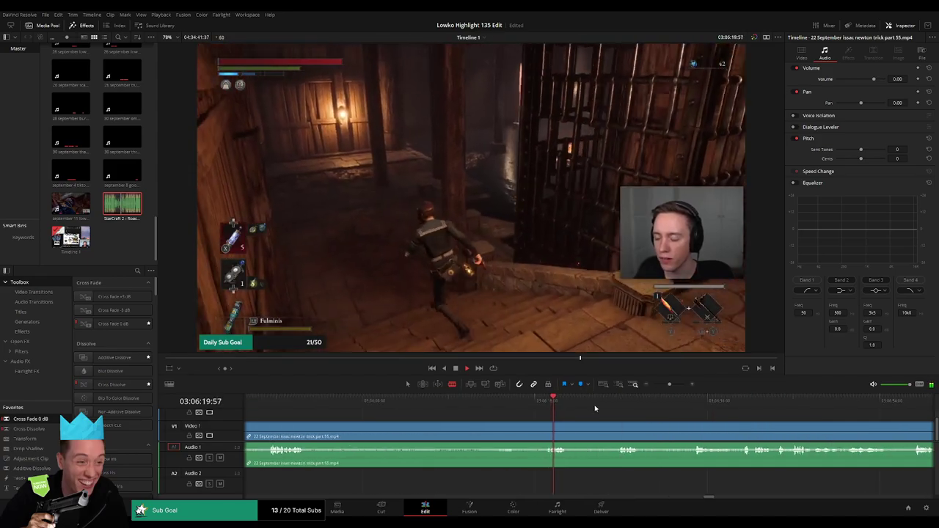
click(622, 406)
click(696, 408)
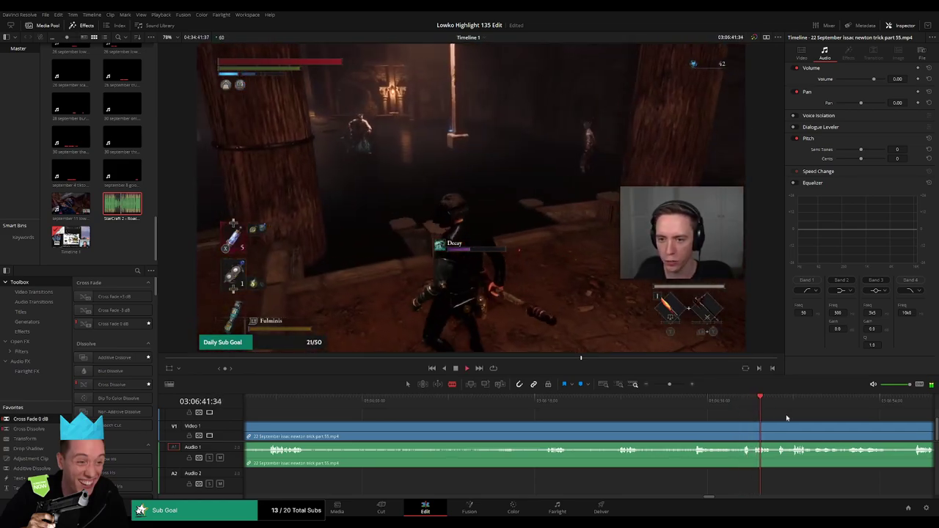
drag(787, 418, 558, 407)
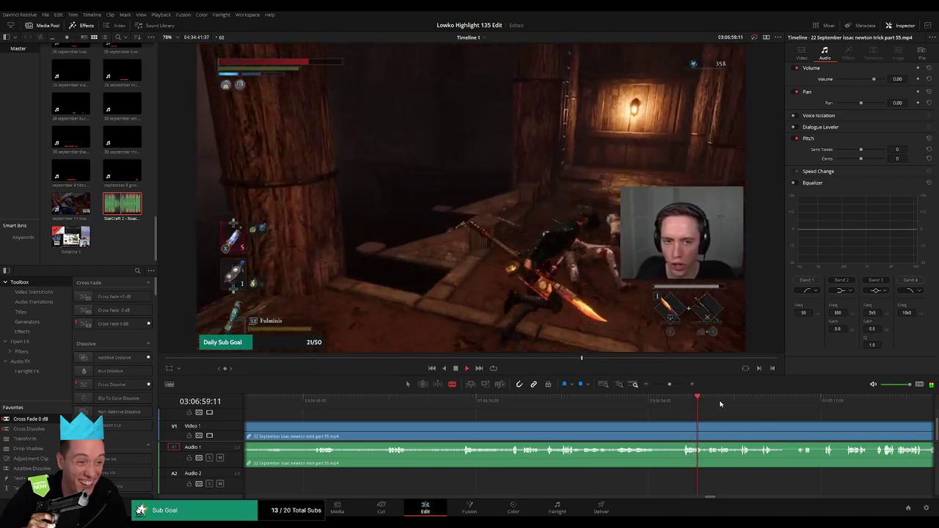
key(a)
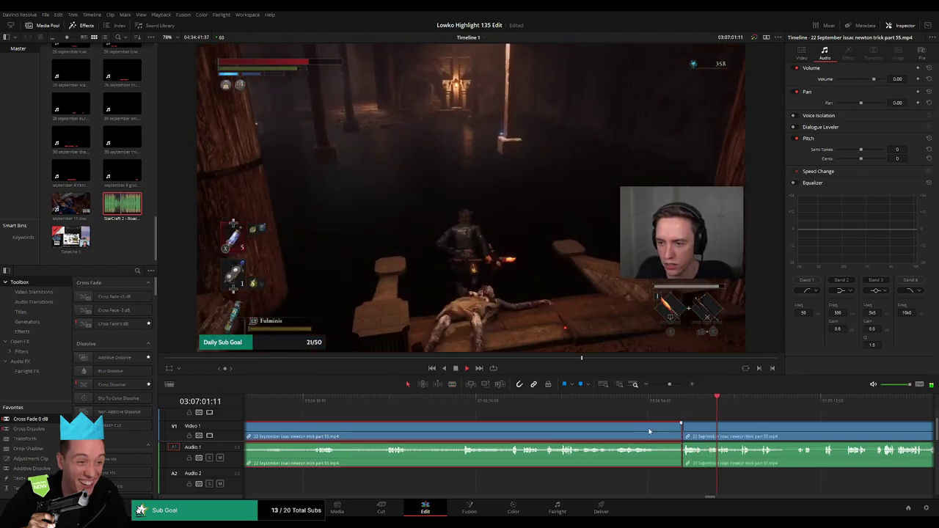
click(650, 431)
key(Delete)
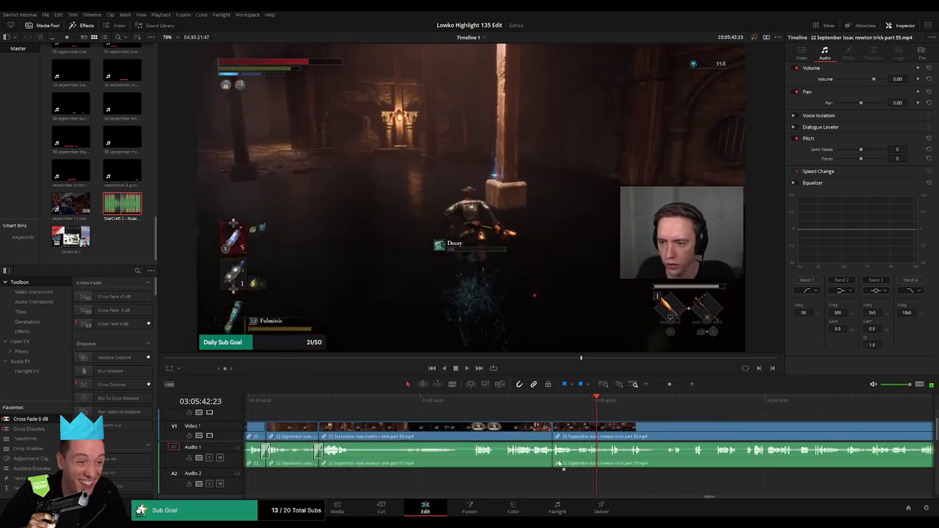
key(space)
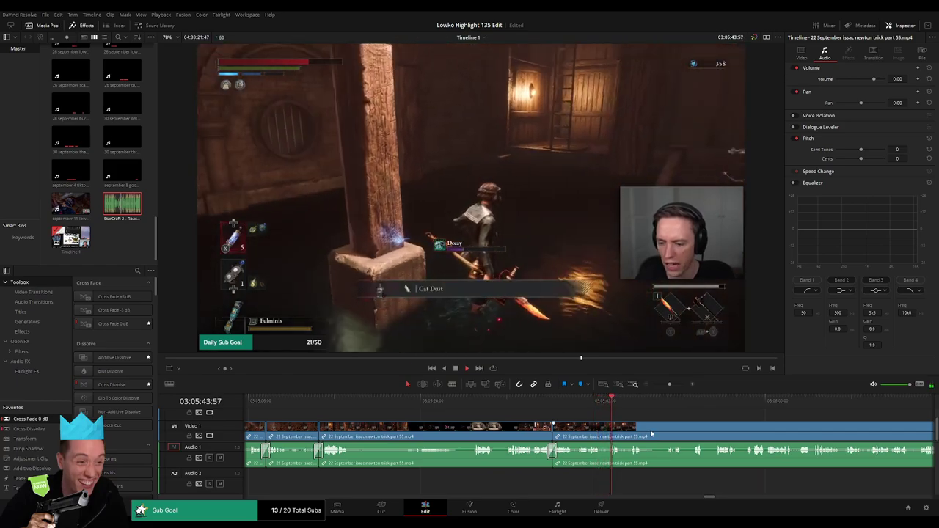
Step: Cut out two short segments near 03:05:53 and 03:05:55, with a Cross Fade 0 dB at the first cut
drag(681, 427, 563, 420)
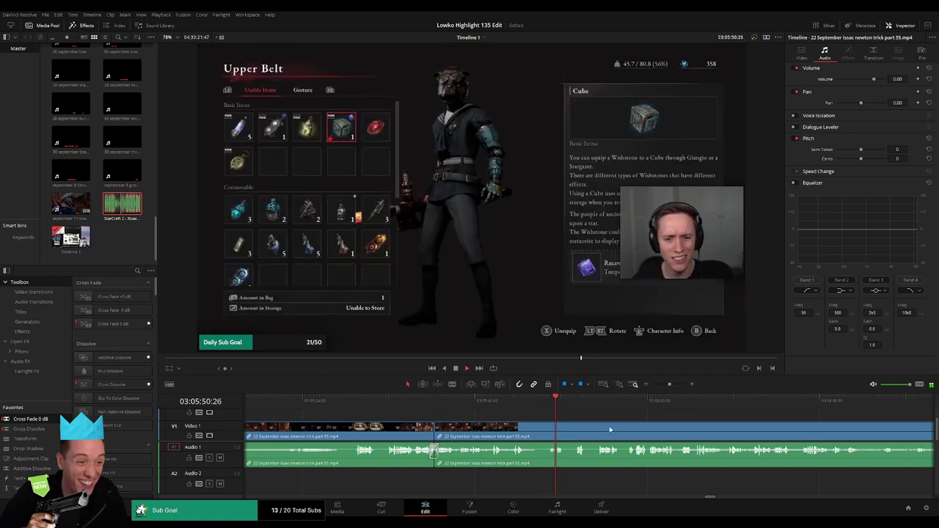
scroll(443, 411, right, 3)
click(448, 402)
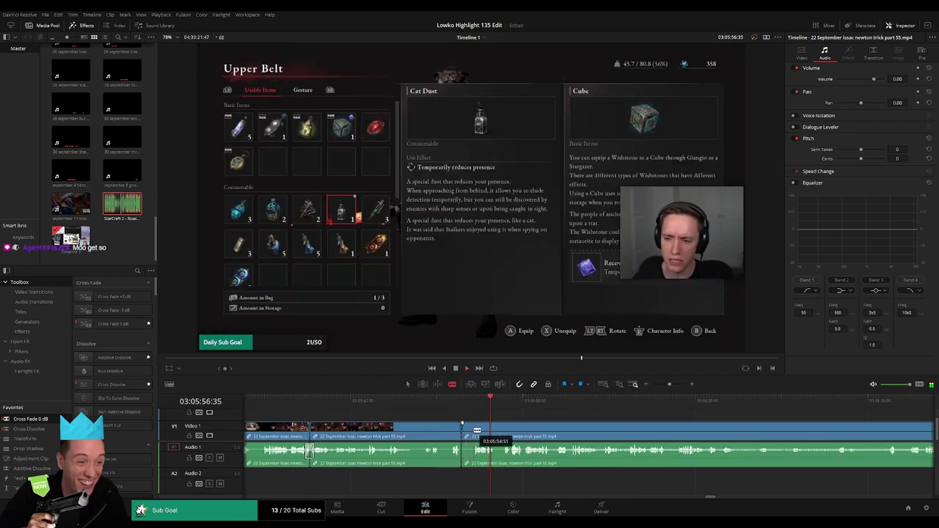
key(Delete)
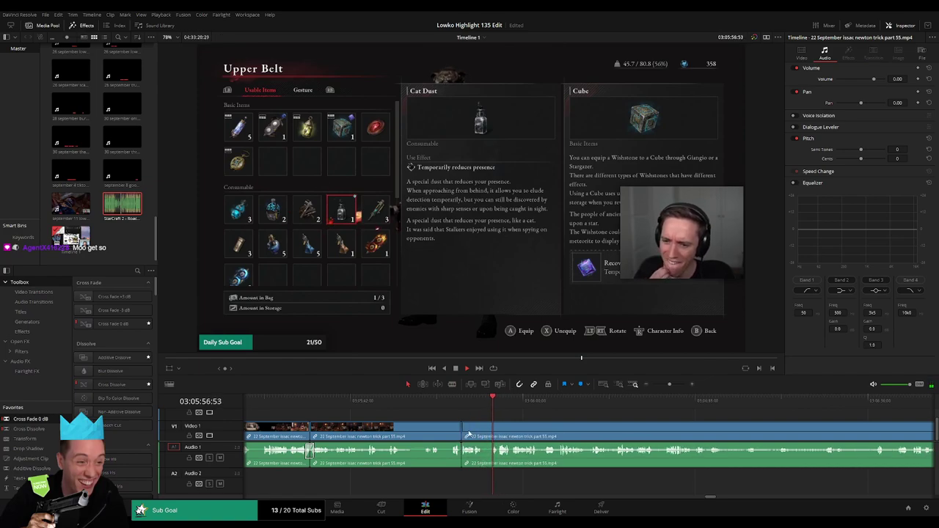
drag(472, 433, 466, 449)
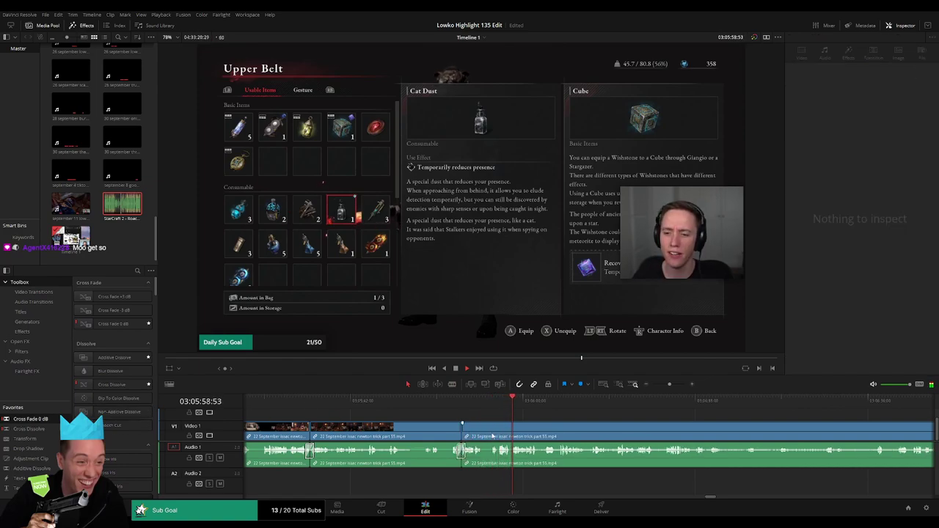
click(494, 433)
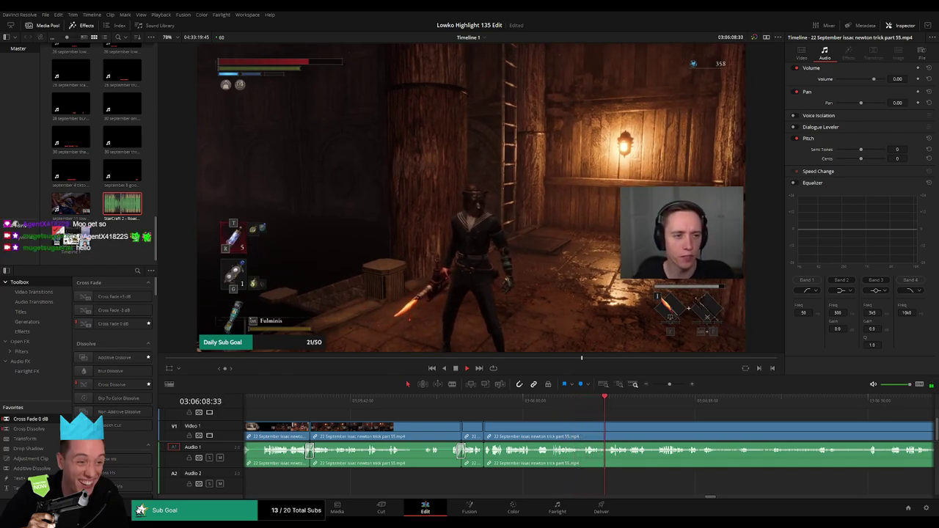
Step: Split the clip at about 03:06:20 and 03:06:22 and ripple-delete the segment between the cuts
scroll(516, 424, right, 3)
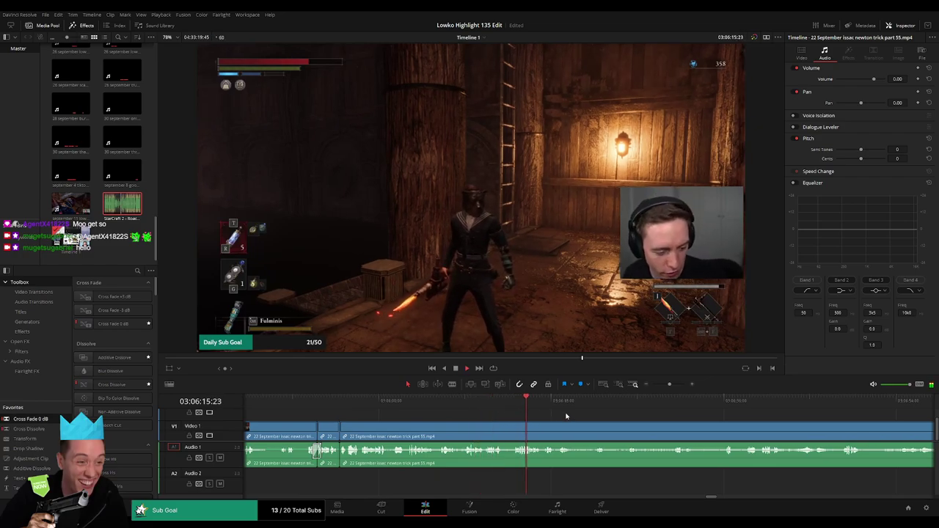
scroll(565, 416, right, 2)
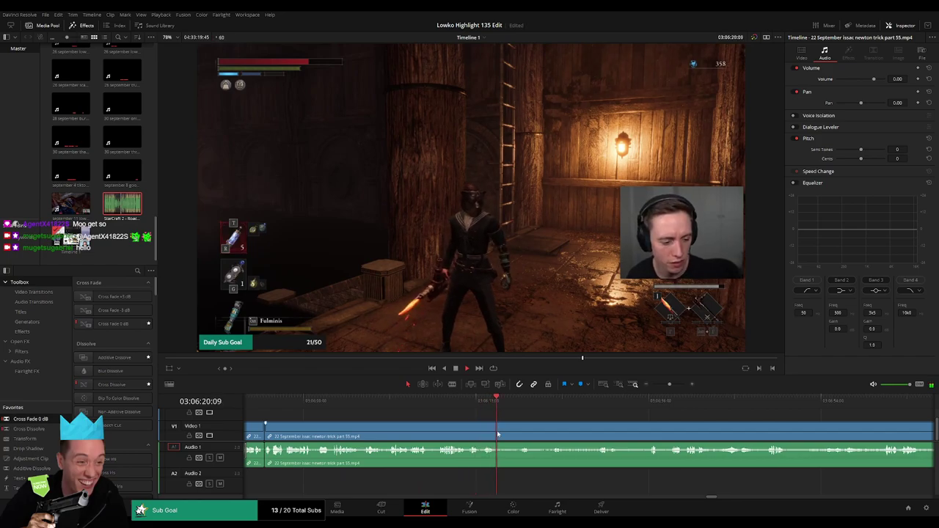
click(520, 429)
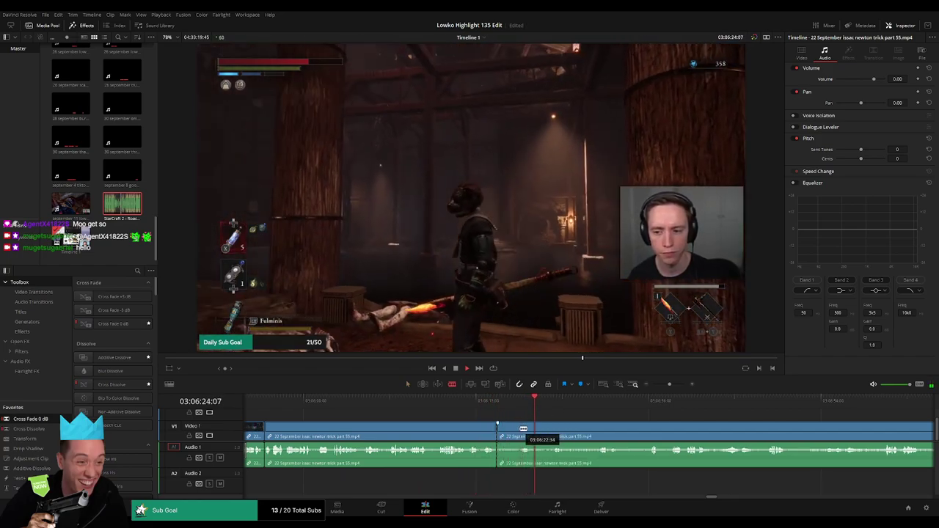
key(a)
click(506, 434)
key(Delete)
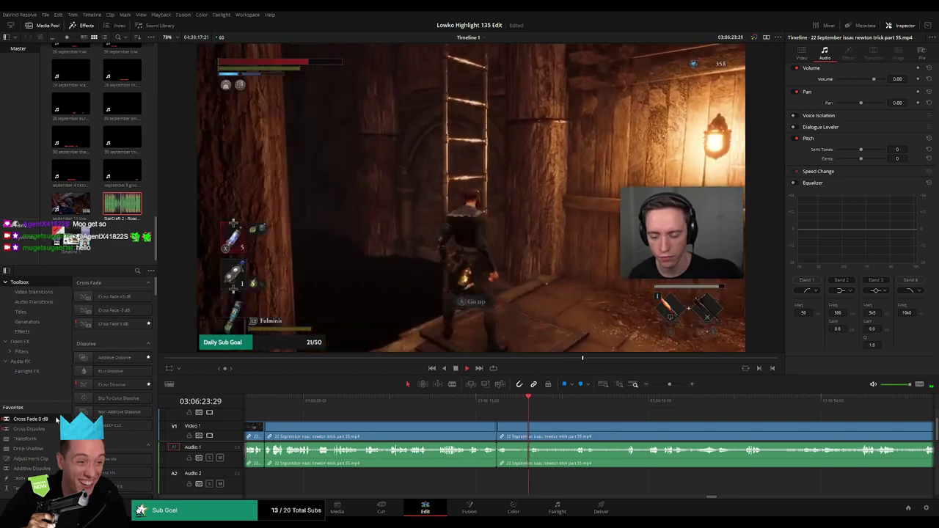
Step: Add a Cross Fade 0 dB to the cut at about 03:06:20 and split the clip again near 03:06:21
click(496, 451)
key(b)
click(511, 433)
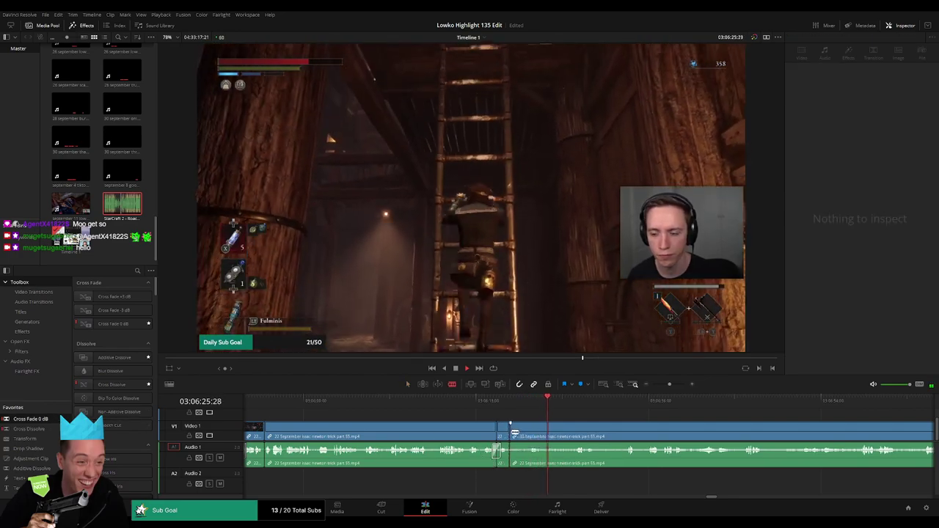
Step: Review the rest of the part 55 footage after 03:06:21 for moments worth keeping in the highlight
click(657, 401)
click(788, 402)
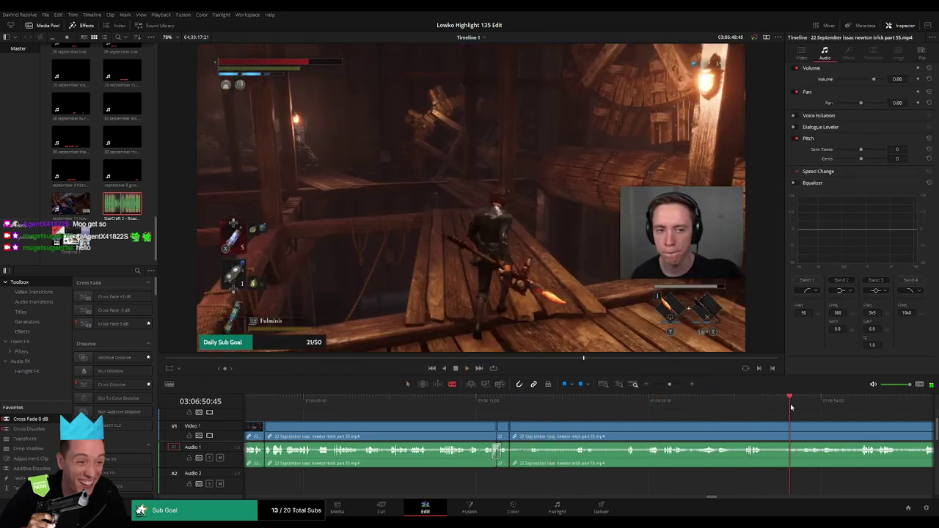
drag(820, 420, 508, 405)
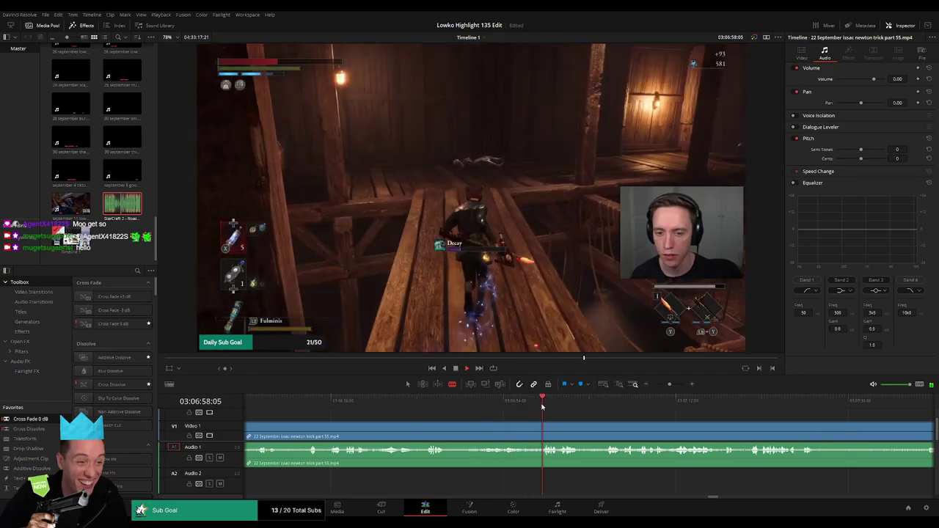
drag(577, 407, 651, 416)
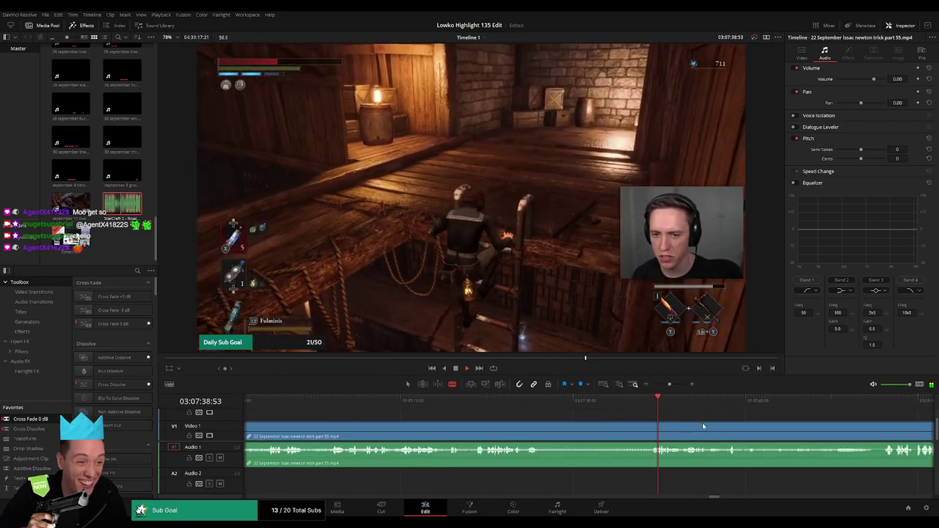
mouse_move(717, 421)
mouse_down()
mouse_move(580, 419)
mouse_move(576, 408)
mouse_move(724, 415)
mouse_up()
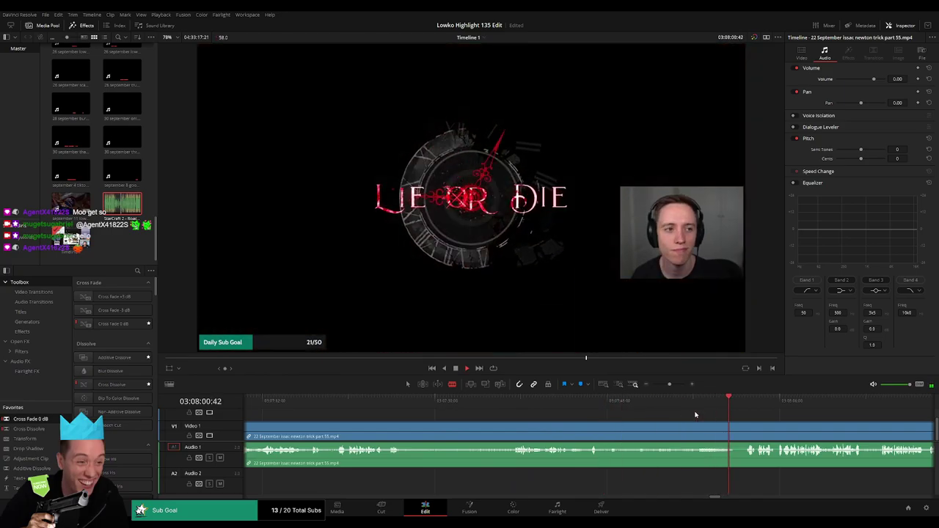
click(649, 408)
click(629, 406)
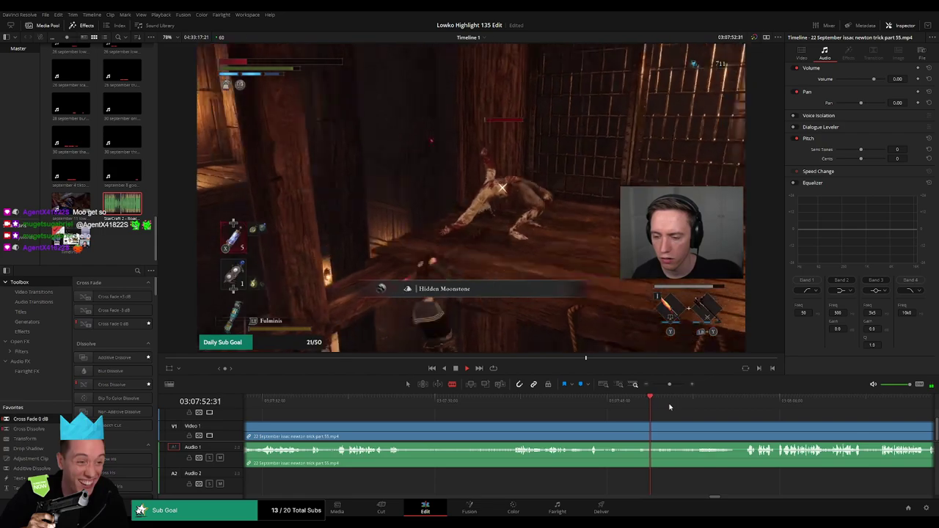
click(741, 402)
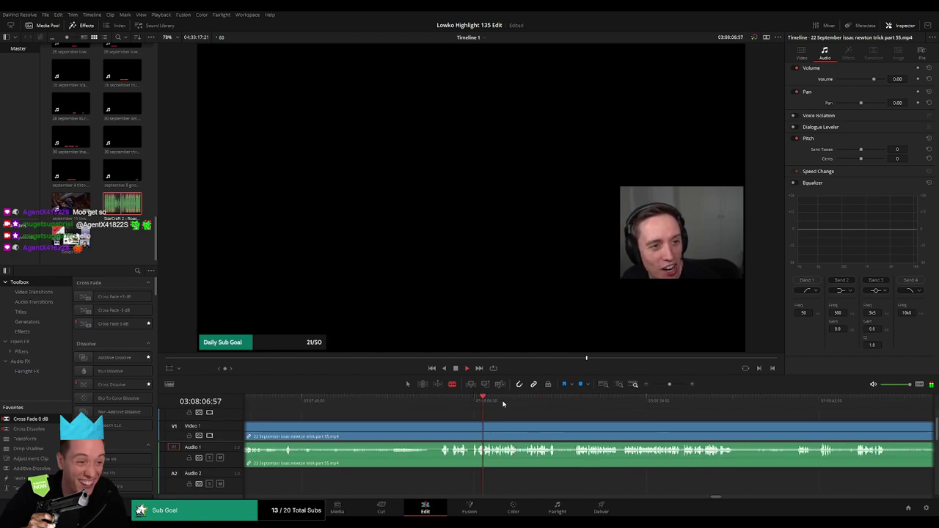
click(693, 403)
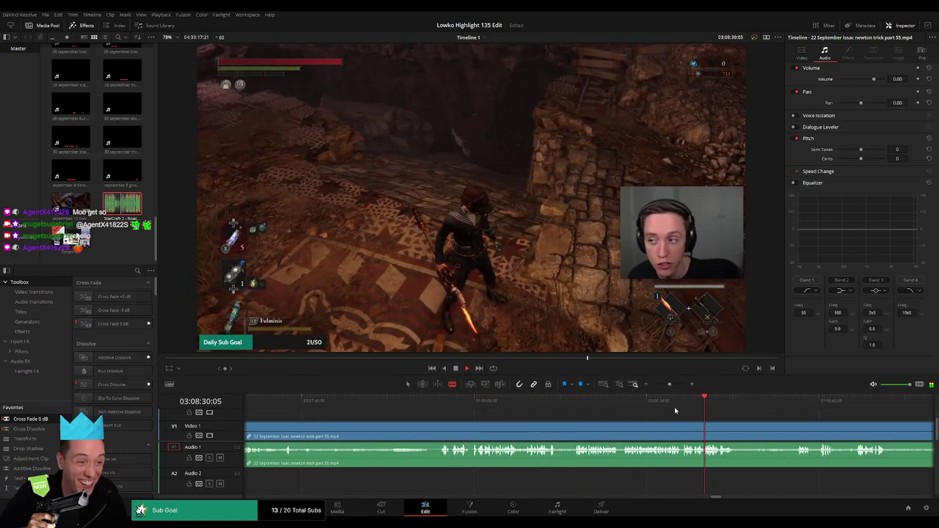
click(863, 406)
click(663, 385)
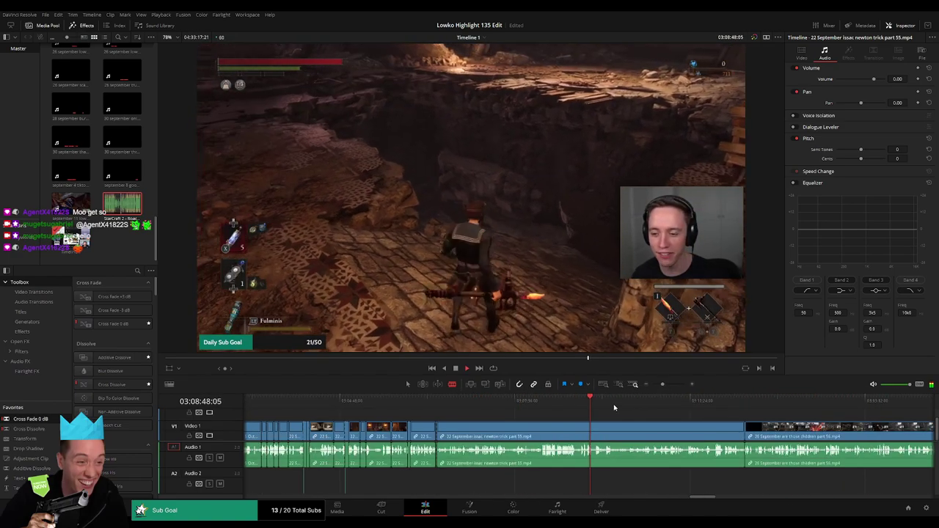
click(619, 404)
drag(649, 402, 702, 403)
Step: Ripple-delete the remaining part 55 clip so the part 56 clip closes the gap, and resume playback
key(a)
click(616, 429)
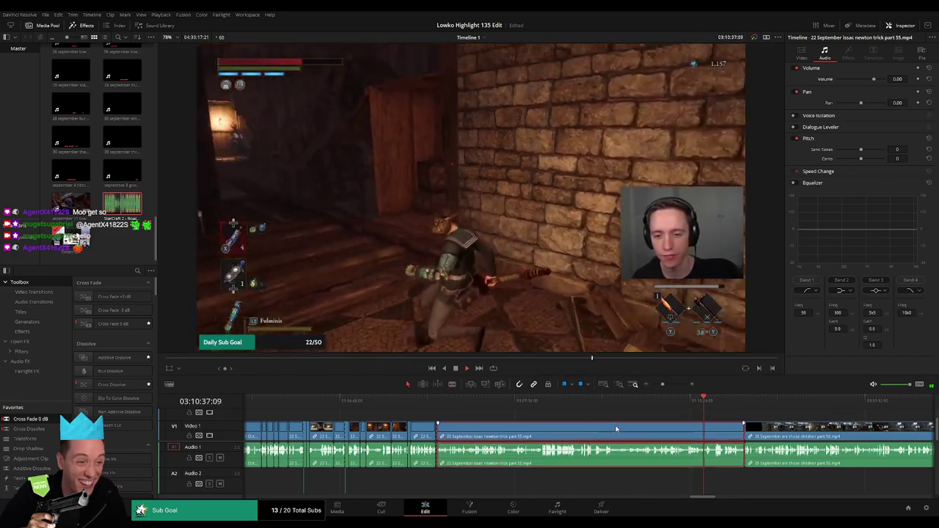
key(Delete)
key(space)
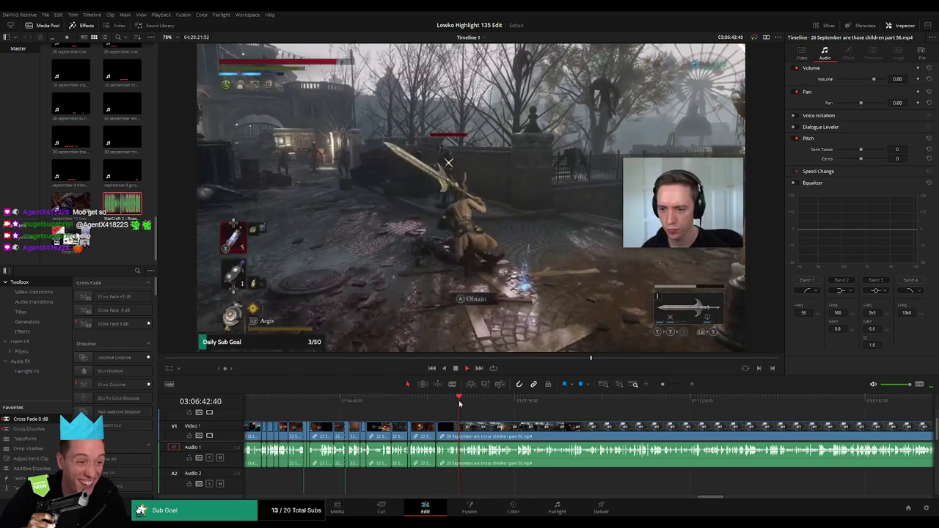
Step: Scan the part 56 footage between about 03:06:42 and 03:11:50 for the next moment worth keeping
click(530, 403)
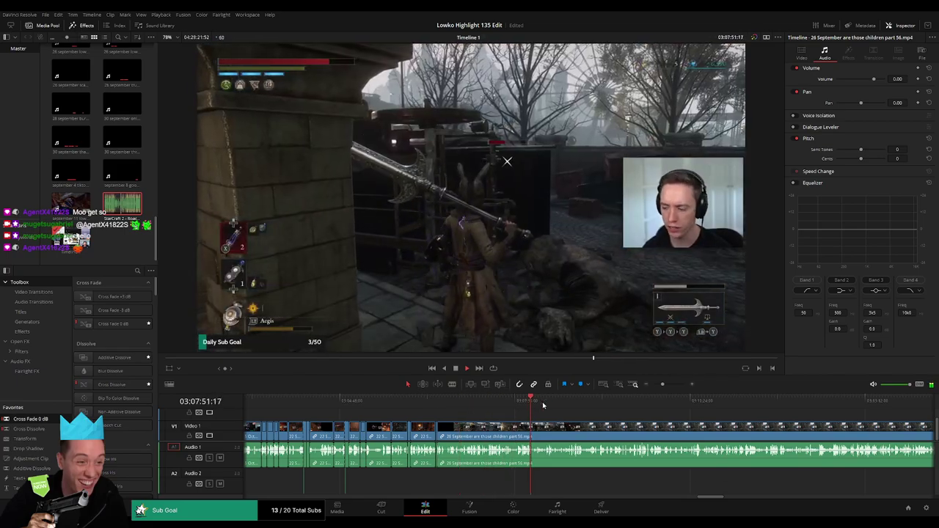
drag(532, 405, 664, 386)
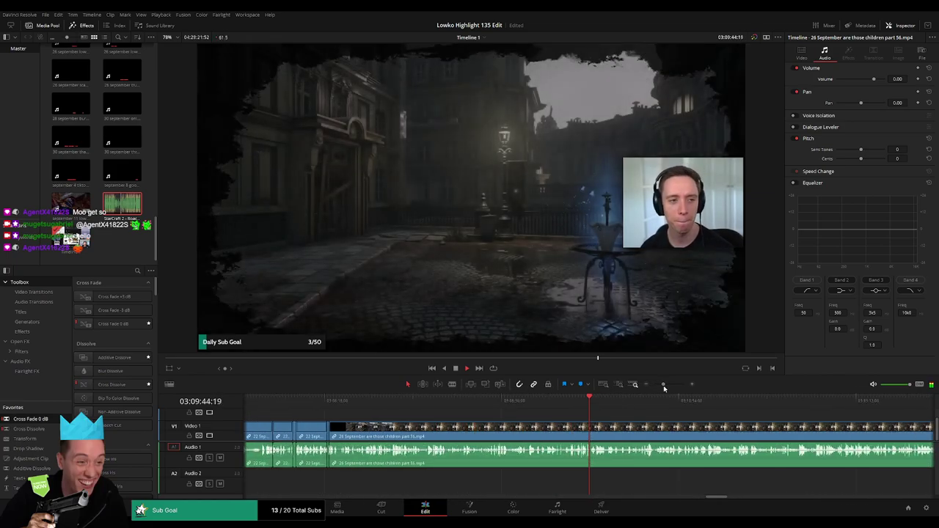
click(571, 408)
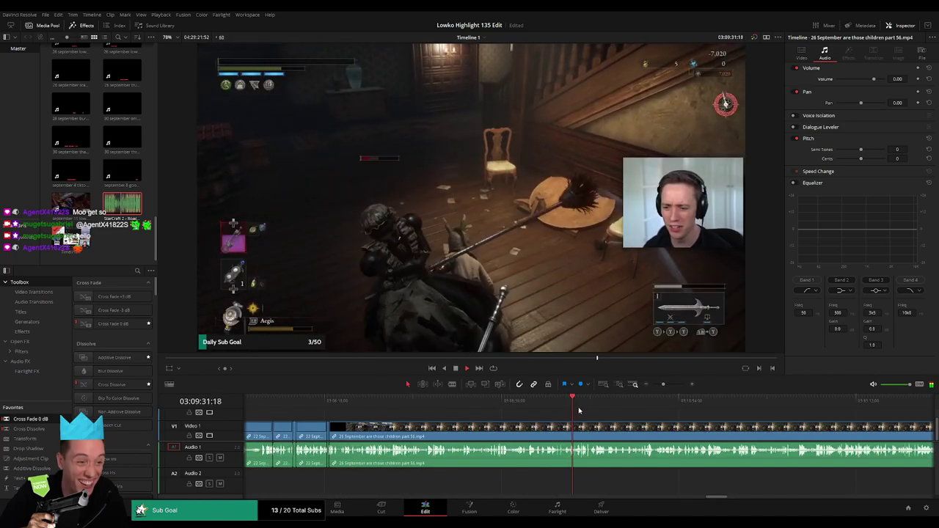
drag(579, 411, 749, 405)
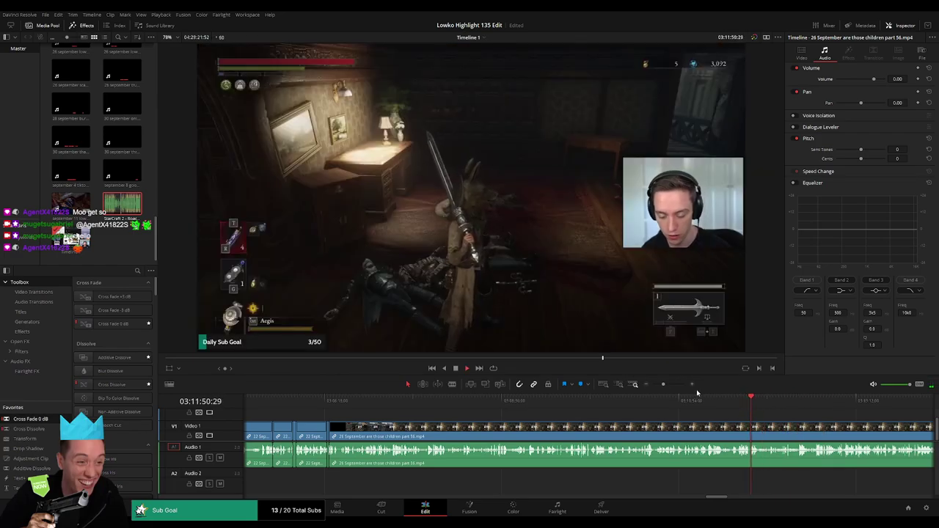
drag(663, 384, 668, 388)
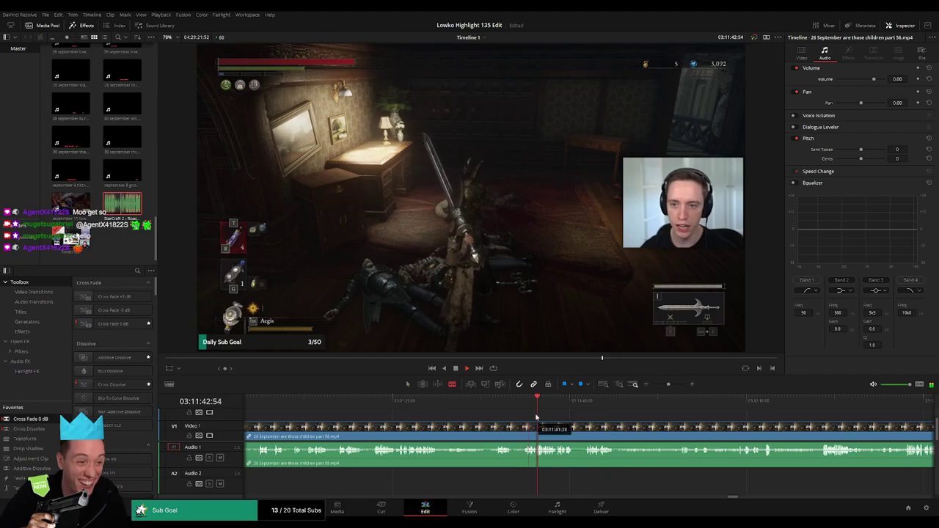
drag(496, 408, 519, 410)
click(386, 402)
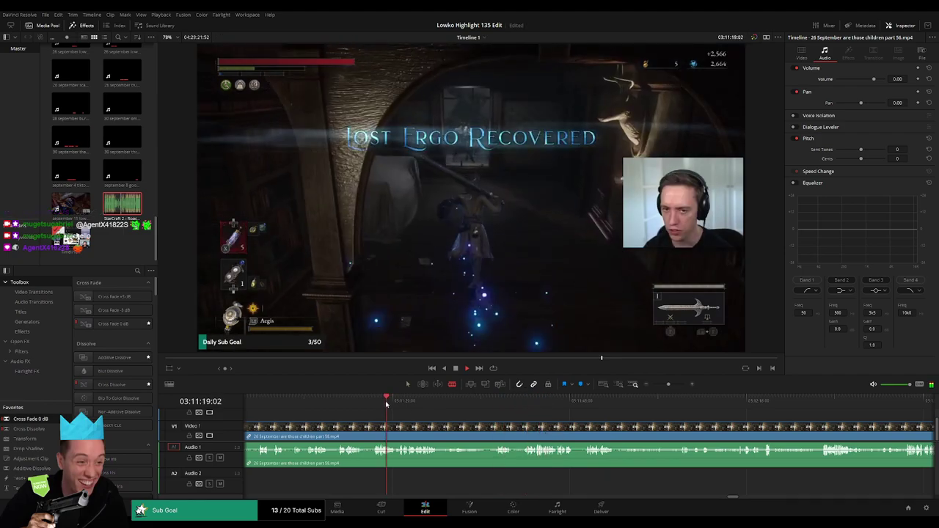
click(376, 401)
Step: Split the part 56 clip at about 03:11:17 and ripple-delete all of its footage before the cut
scroll(481, 424, left, 1)
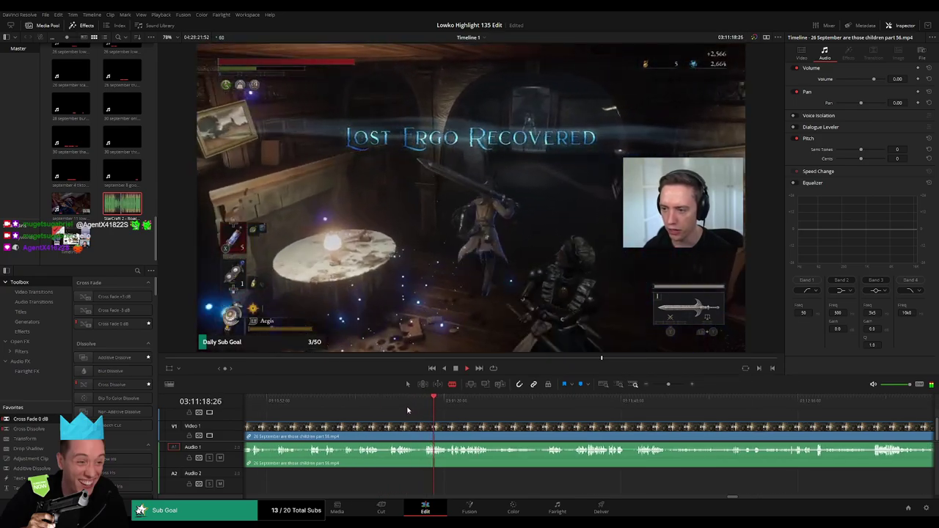
click(393, 403)
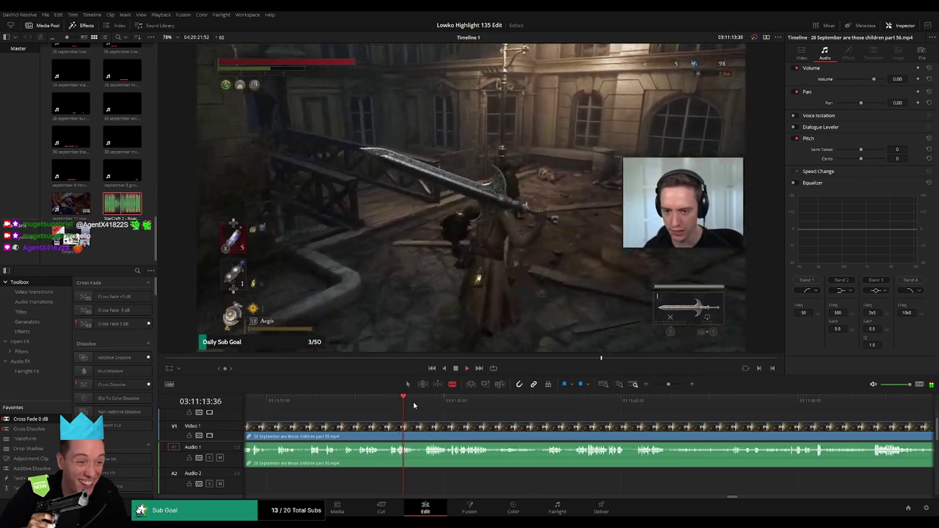
click(425, 404)
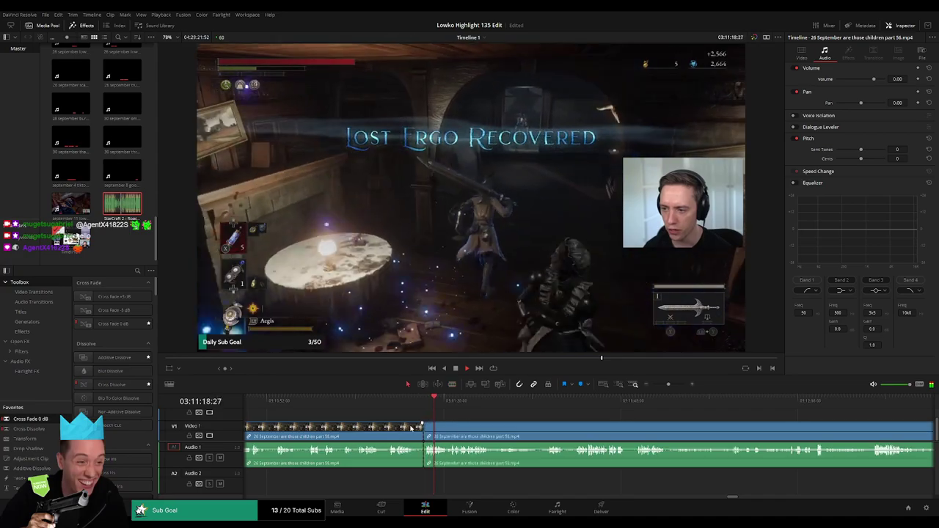
key(space)
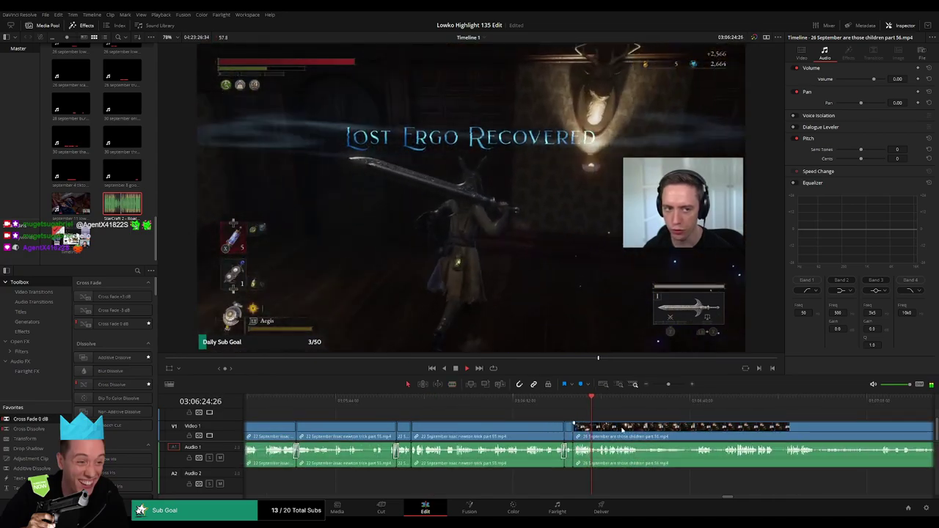
scroll(406, 413, right, 5)
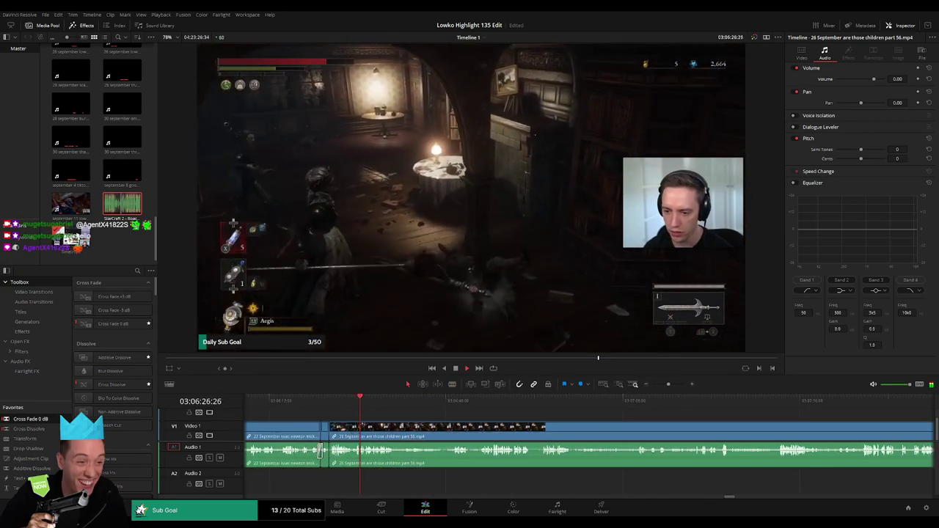
Step: Ripple-delete the part 56 footage between about 03:06:32 and 03:06:45 and add a Cross Fade 0 dB to the cut
drag(421, 424, 399, 421)
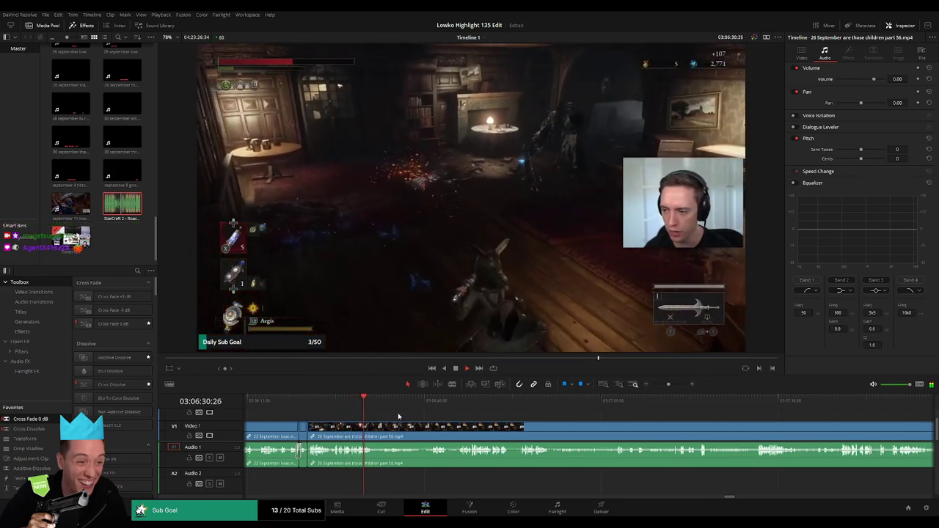
key(ctrl+b)
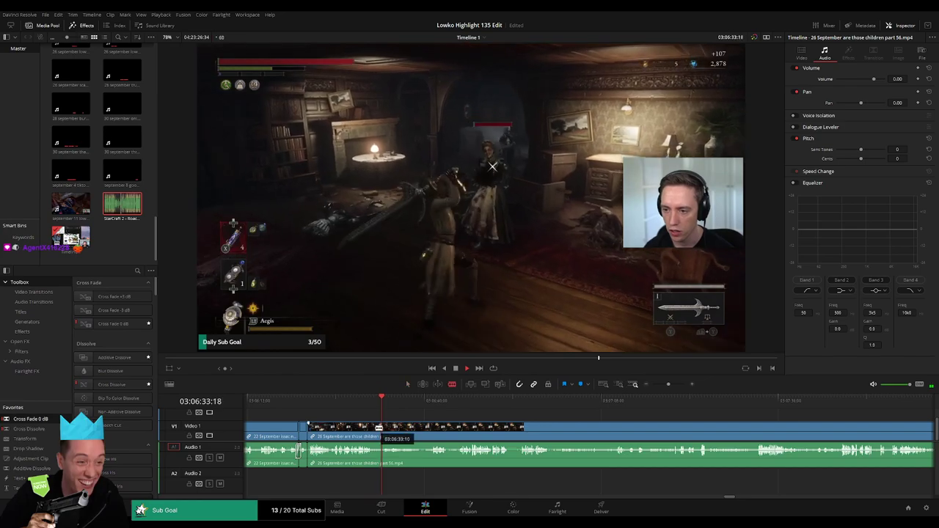
click(432, 408)
drag(432, 408, 459, 415)
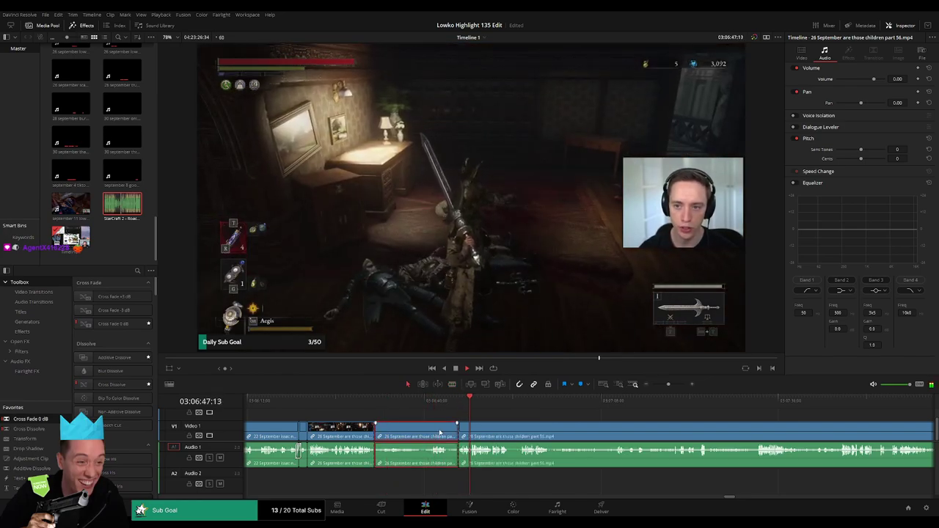
key(Delete)
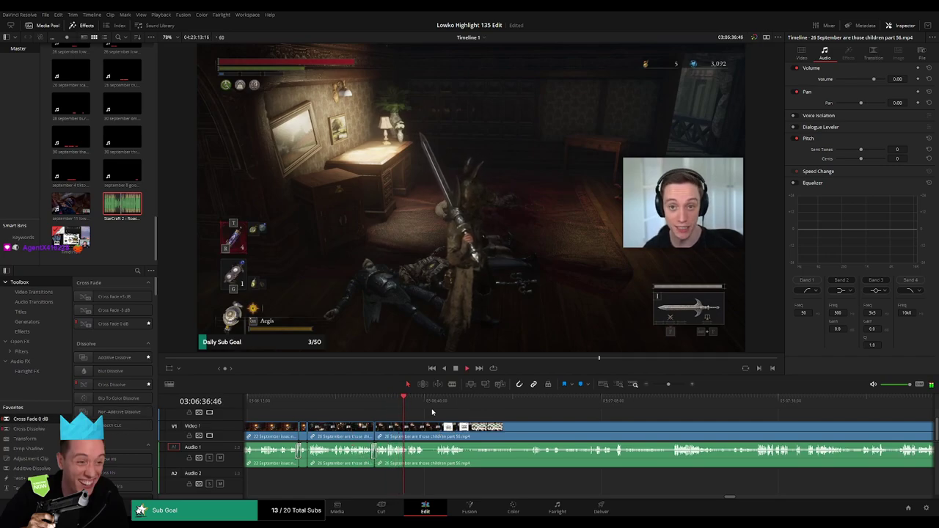
Step: Cut out the footage between about 03:06:40 and 03:06:42, close the gap, and add a Cross Fade 0 dB there
drag(668, 385, 669, 387)
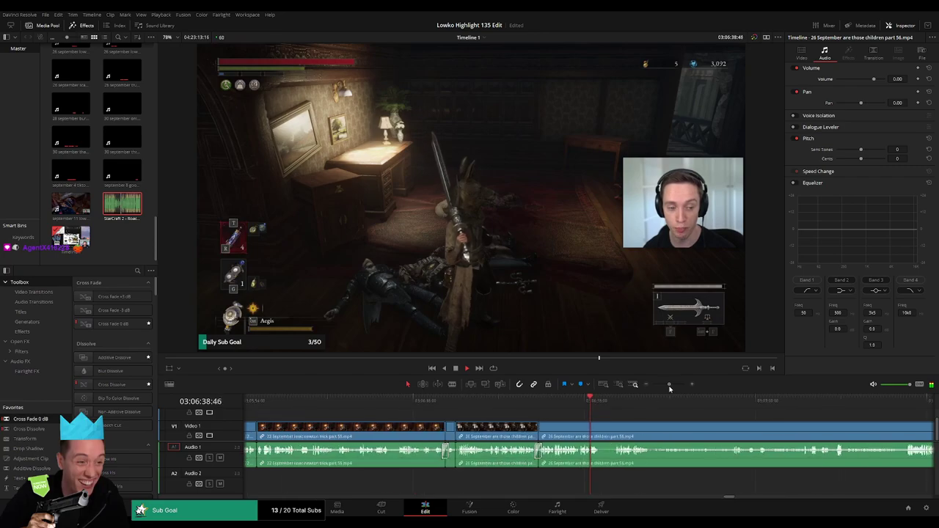
scroll(593, 434, right, 3)
click(434, 410)
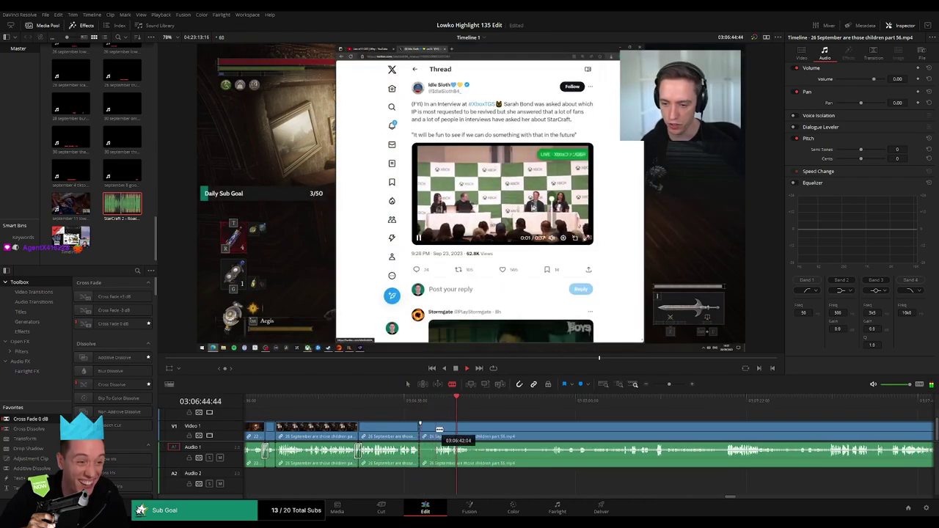
click(434, 430)
key(a)
key(Delete)
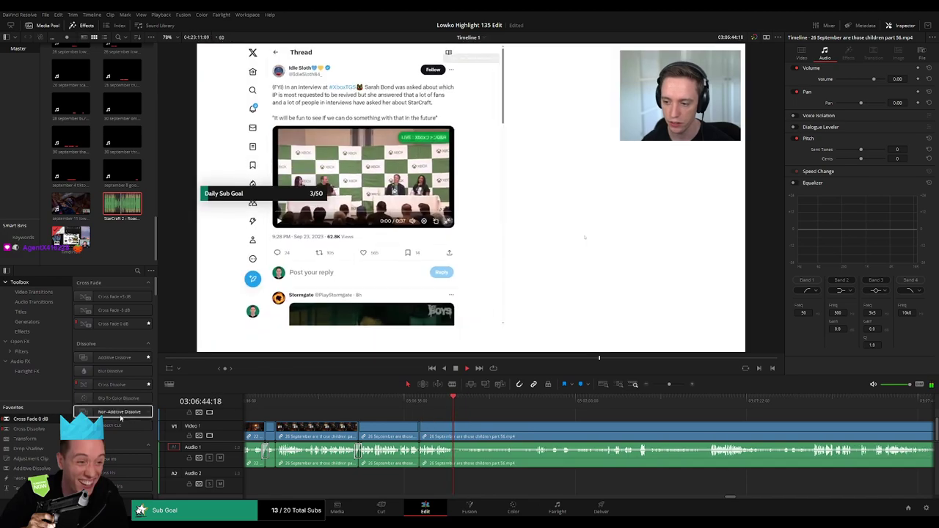
drag(512, 432, 470, 415)
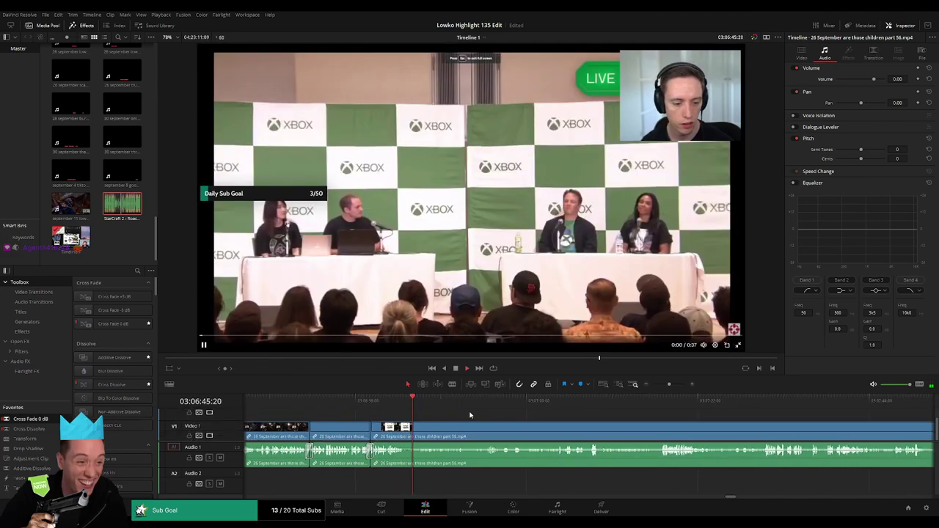
Step: Review the Xbox panel segment and the gameplay following it, up to about 03:07:47, for sections to cut
drag(527, 429, 449, 423)
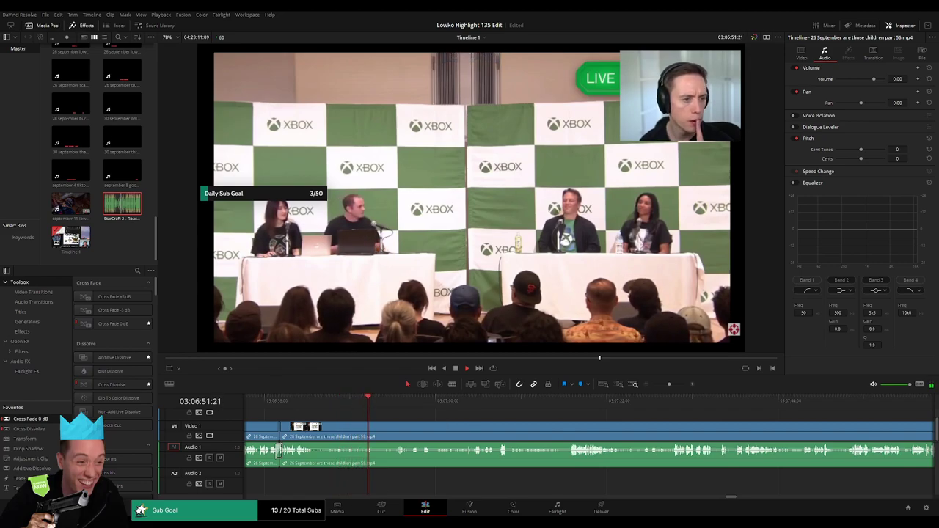
scroll(424, 434, right, 2)
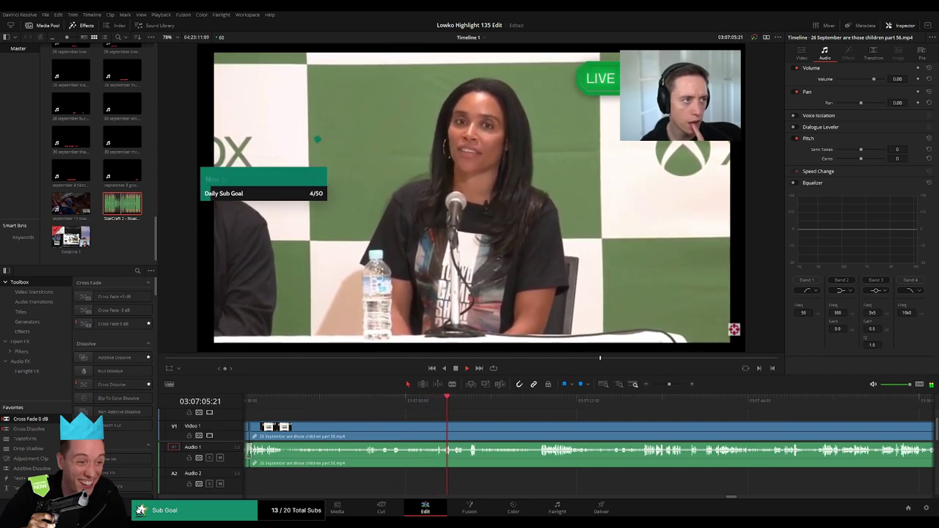
scroll(401, 411, right, 1)
scroll(400, 411, right, 2)
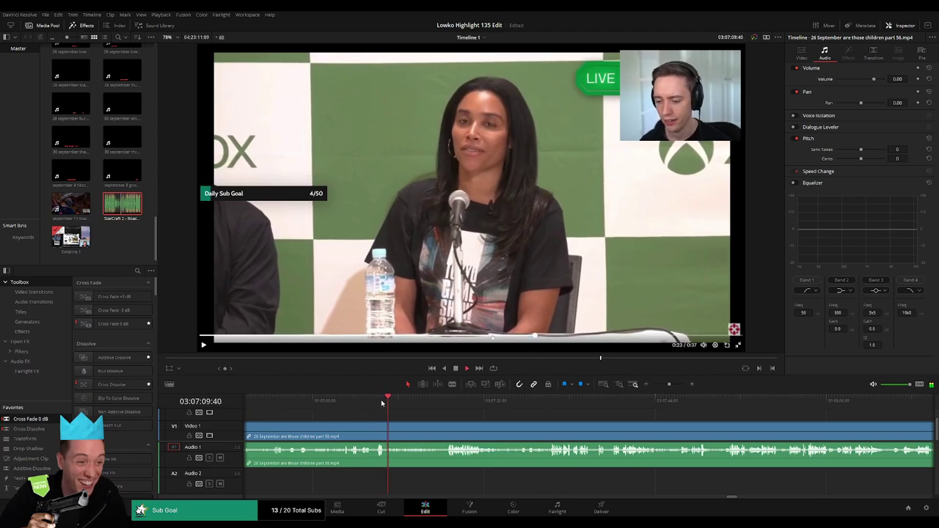
drag(389, 402, 444, 398)
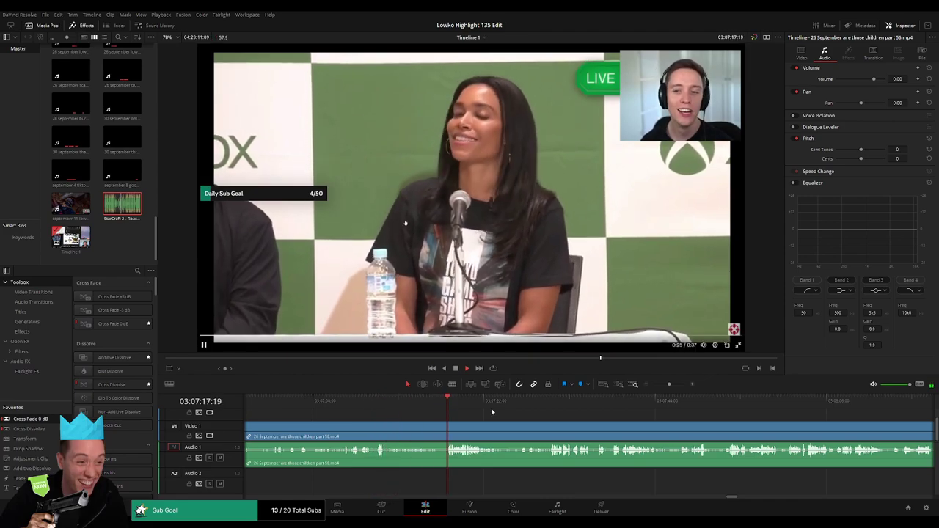
scroll(484, 416, right, 5)
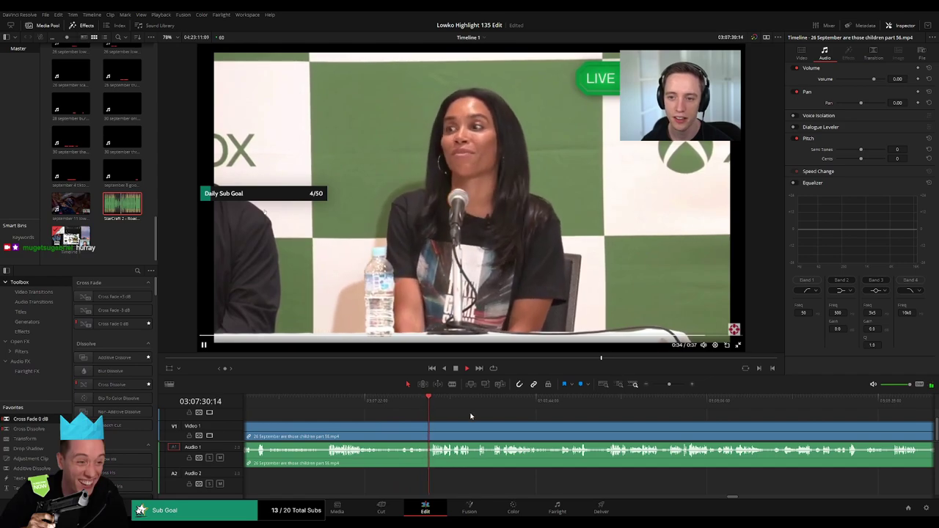
drag(533, 421, 441, 416)
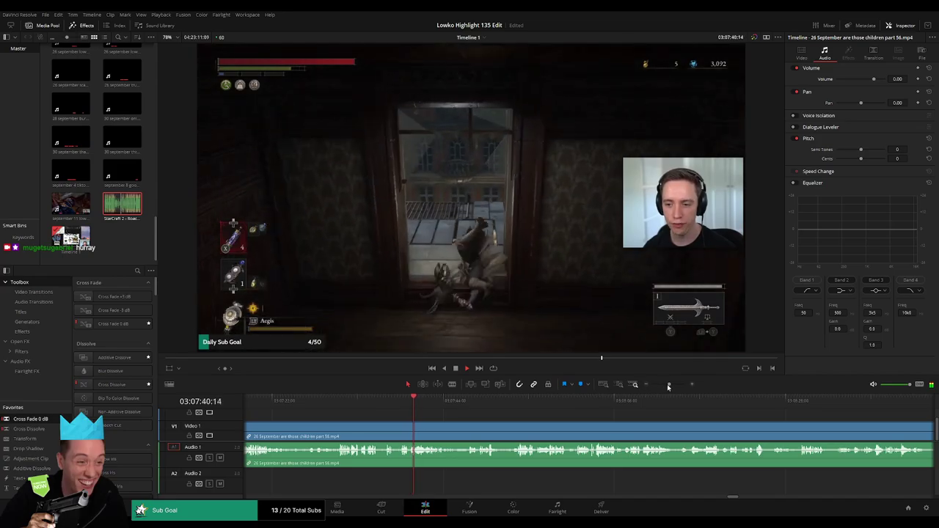
drag(668, 385, 663, 407)
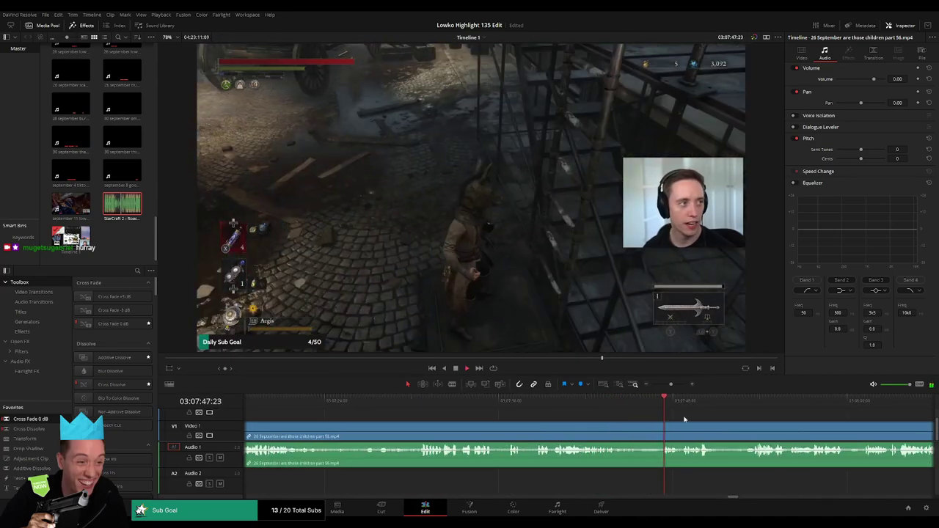
Step: Ripple-delete the quiet gameplay between about 03:07:51 and 03:07:53 and smooth the cut with a Cross Fade 0 dB
drag(722, 421, 551, 415)
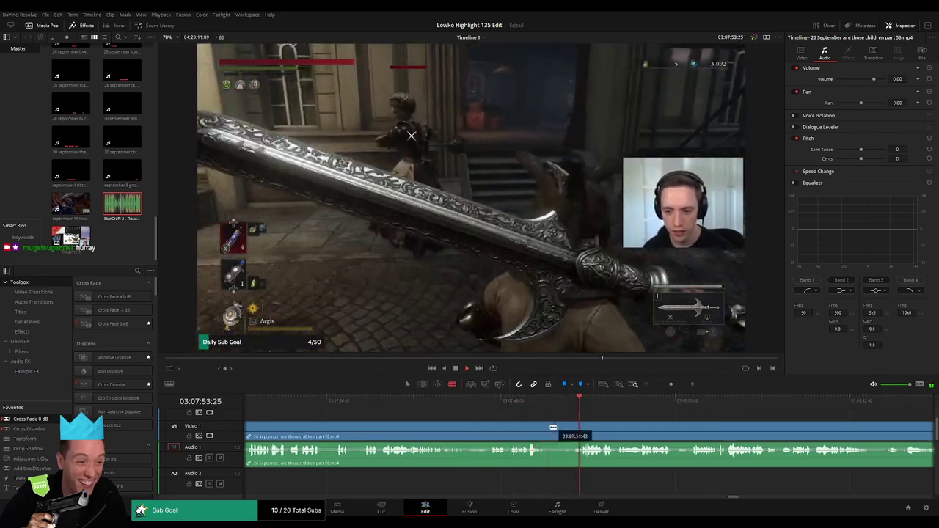
click(542, 427)
click(573, 426)
key(a)
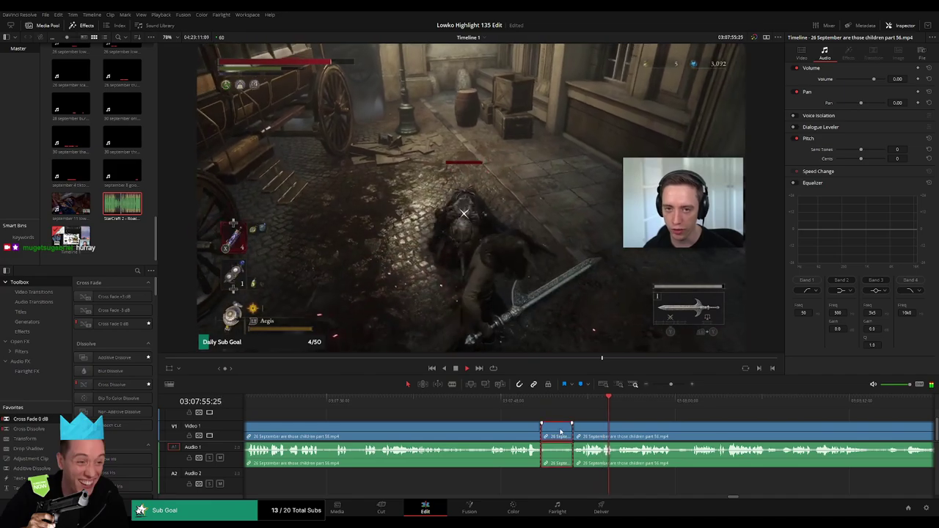
key(Delete)
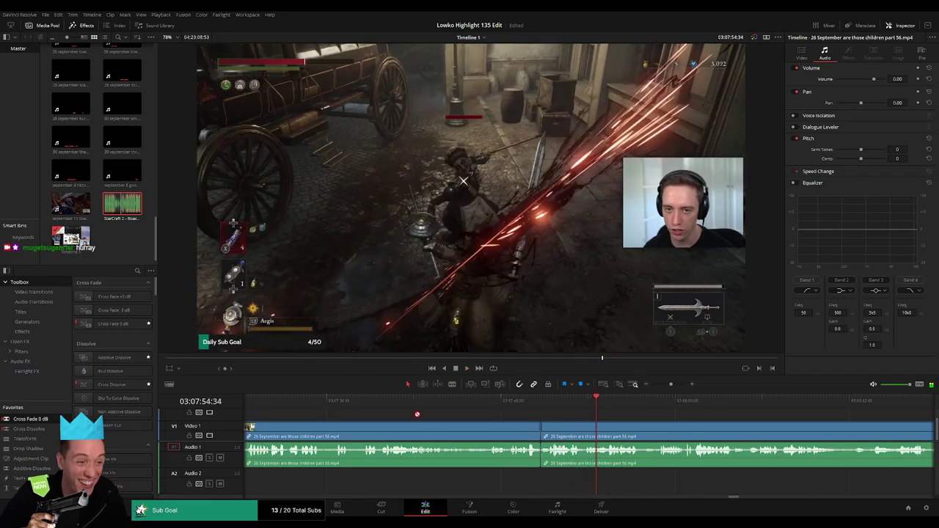
drag(686, 440, 501, 426)
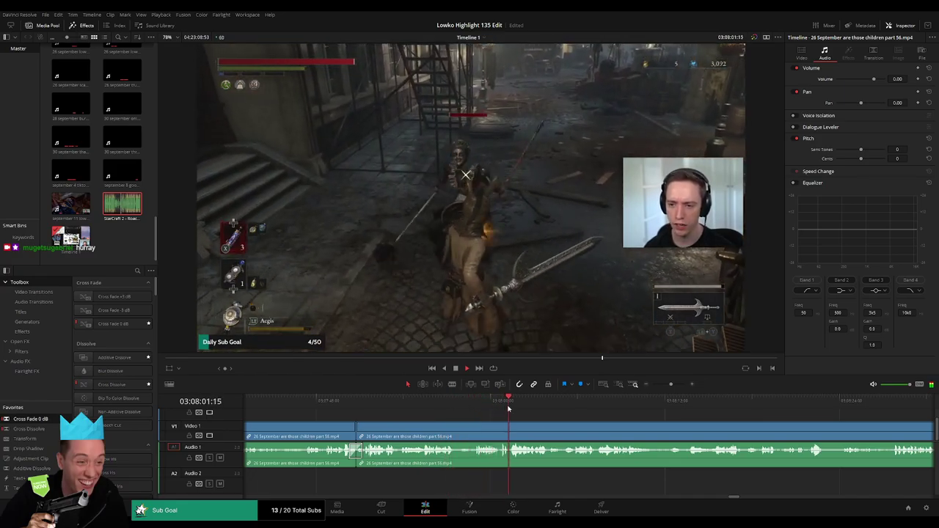
Step: Remove the footage between about 03:08:31 and 03:08:32 with a ripple delete and add a Cross Fade 0 dB to the cut
drag(537, 409, 575, 407)
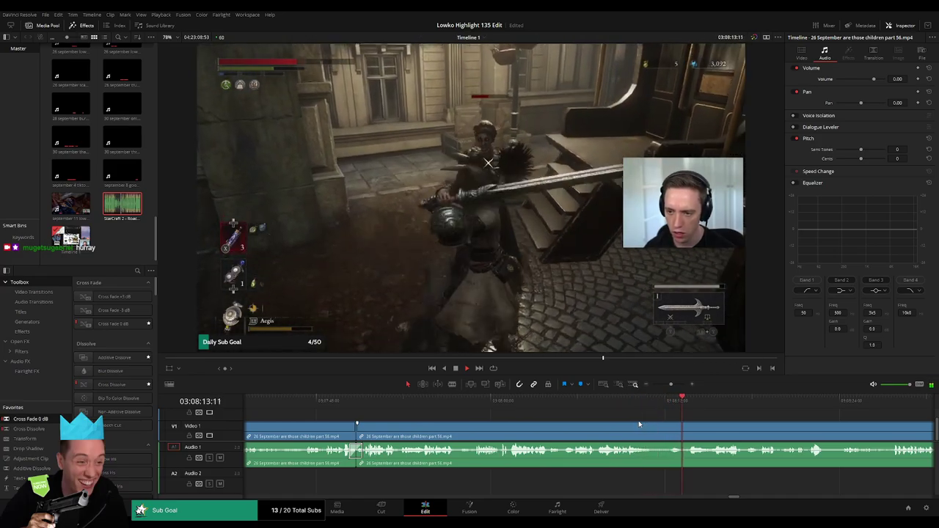
drag(762, 428, 582, 425)
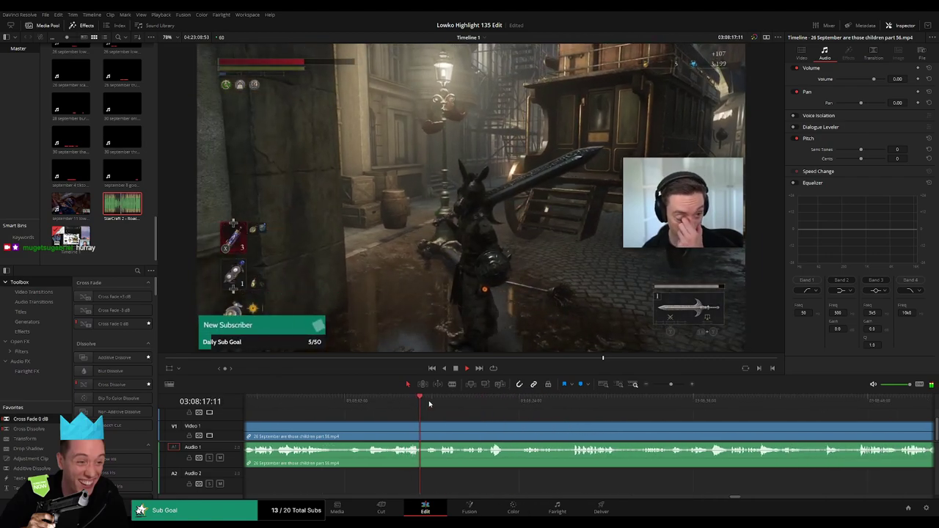
drag(442, 404, 575, 404)
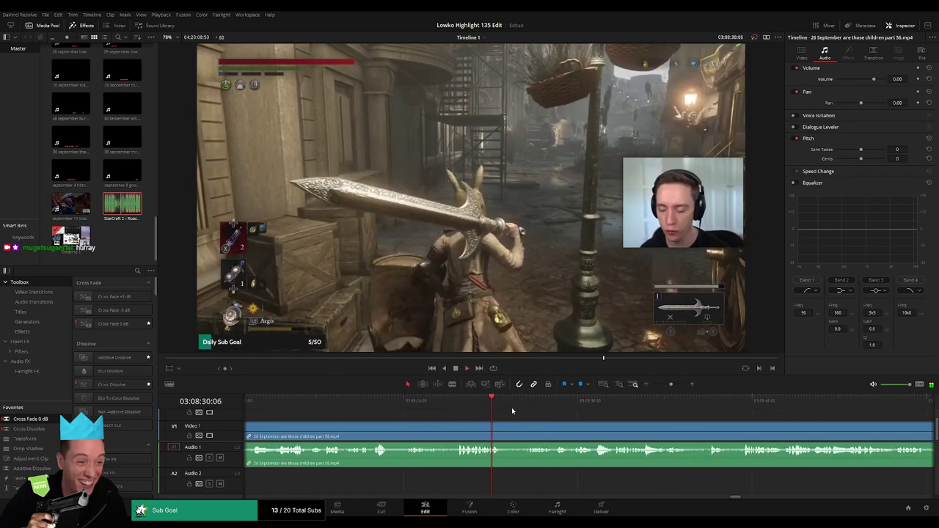
drag(511, 407, 526, 408)
key(b)
click(503, 426)
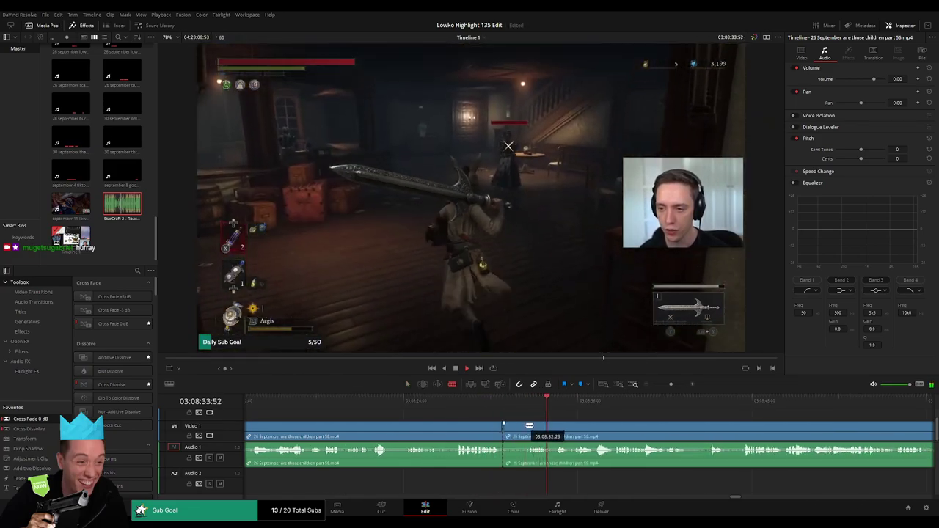
key(Delete)
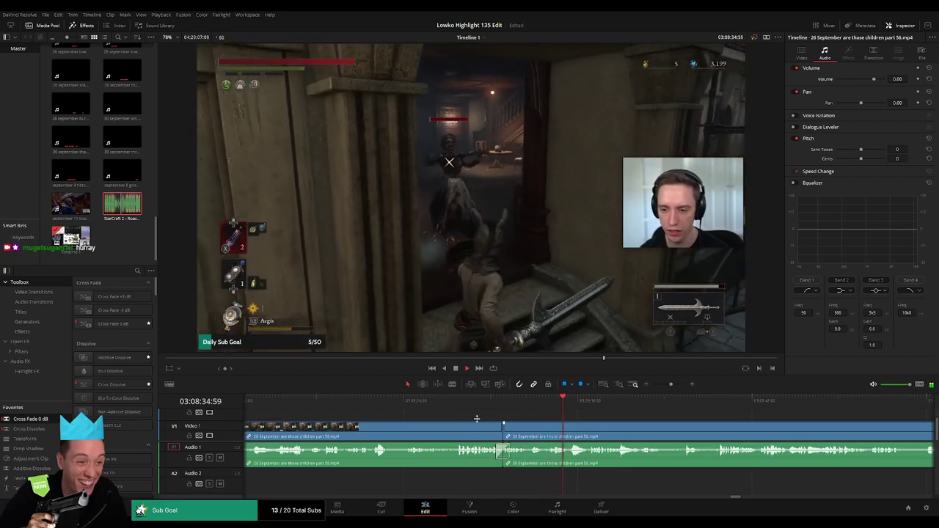
Step: Ripple-delete the gameplay between about 03:08:44 and 03:08:46 and smooth the cut with a Cross Fade 0 dB
drag(627, 442, 401, 422)
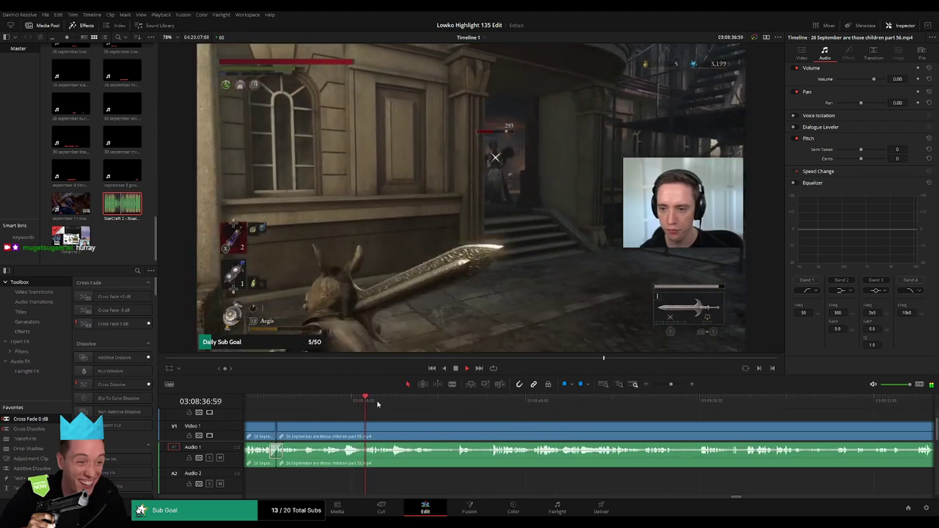
click(381, 402)
click(453, 402)
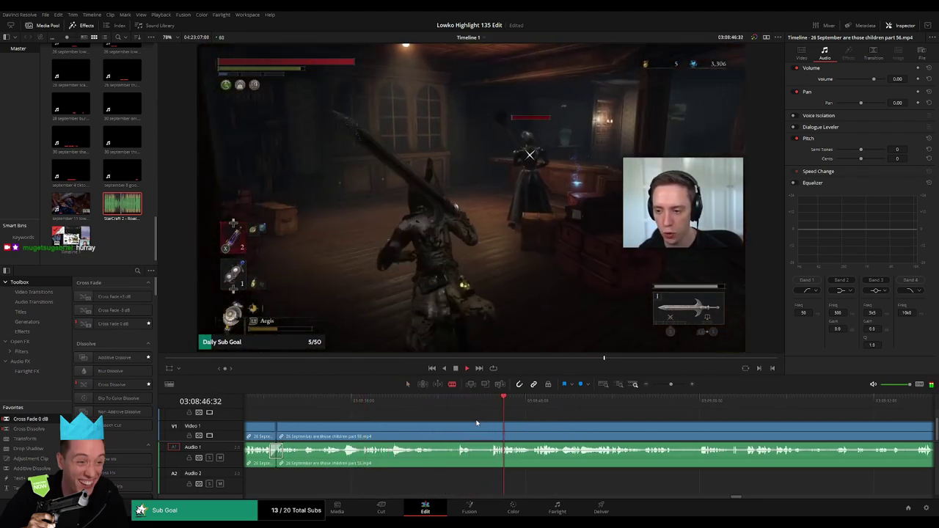
click(473, 430)
click(492, 429)
key(a)
click(485, 431)
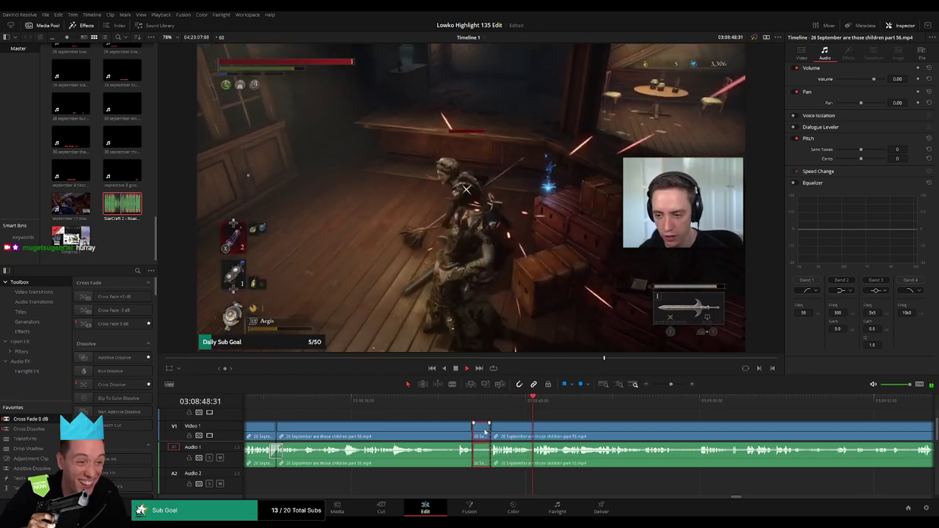
key(Delete)
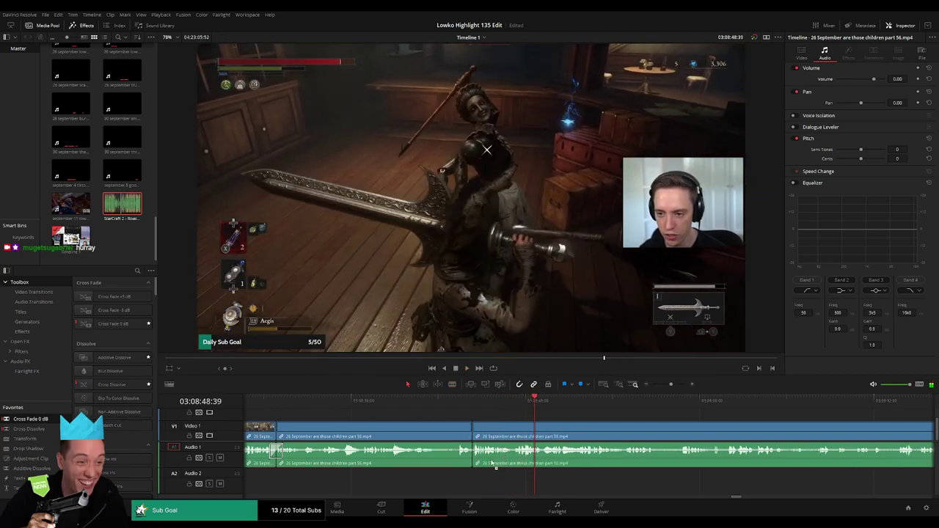
Step: Cut out the footage between about 03:08:57 and 03:08:59, close the gap, and add a Cross Fade 0 dB to the cut
scroll(483, 425, right, 3)
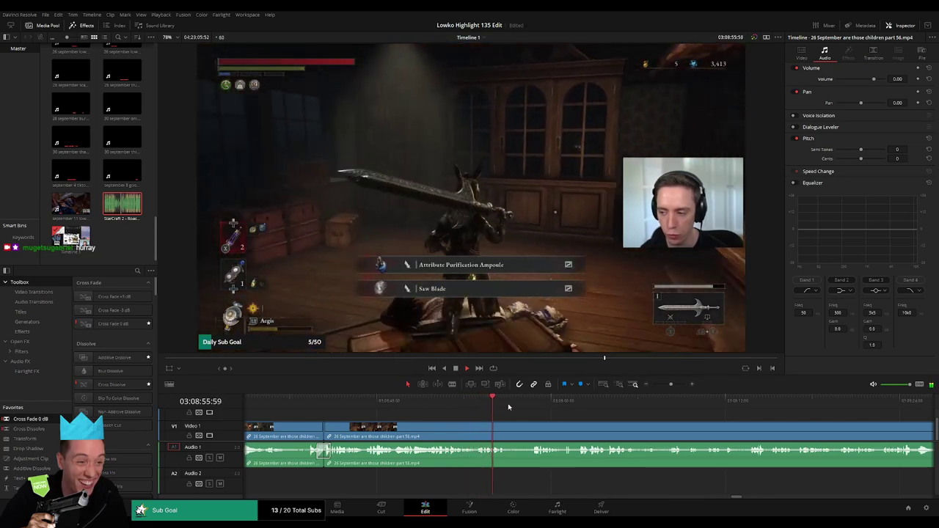
click(530, 402)
click(507, 427)
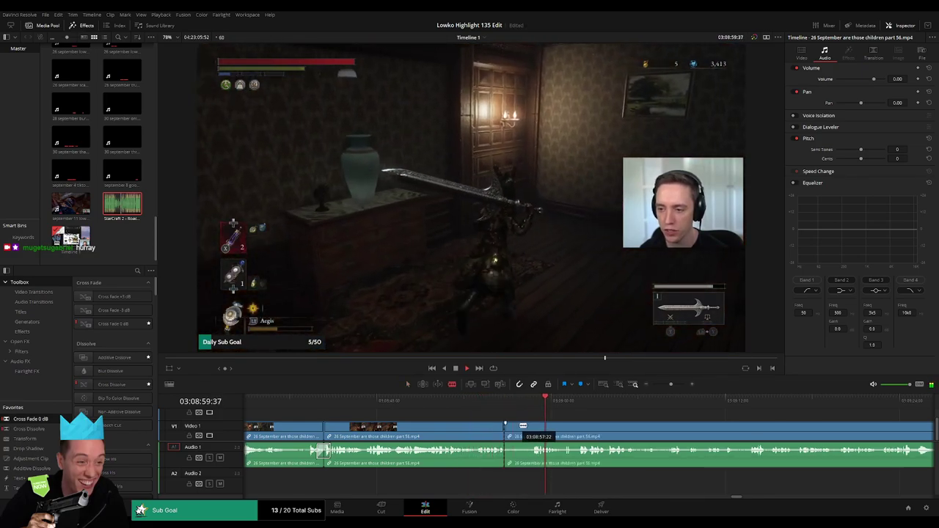
click(534, 428)
key(a)
click(525, 430)
key(Delete)
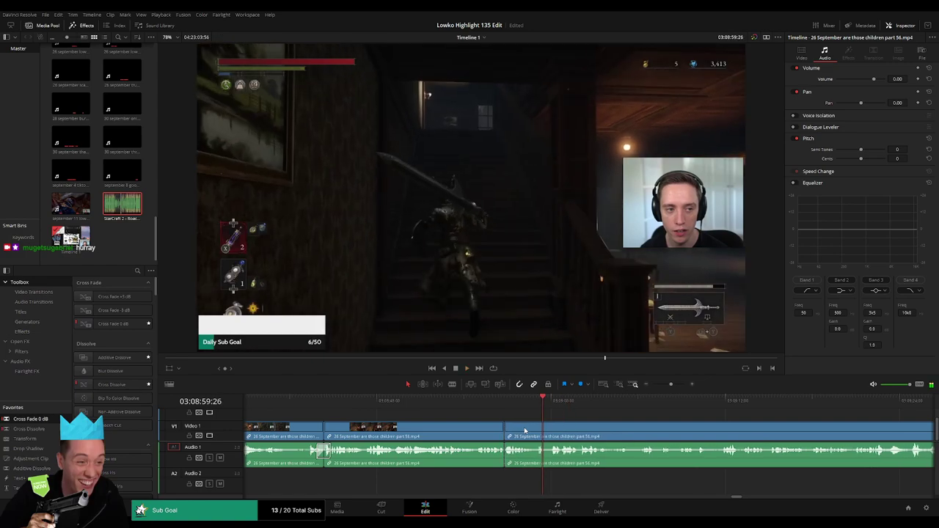
drag(506, 464, 506, 462)
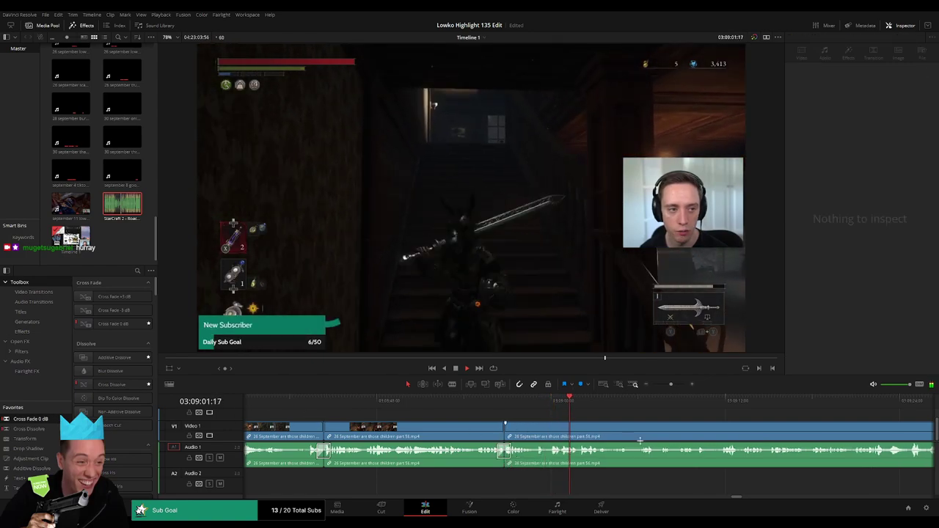
Step: Remove the staircase footage between about 03:08:59 and 03:09:12 with a ripple delete and add a Cross Fade 0 dB there
scroll(477, 424, right, 3)
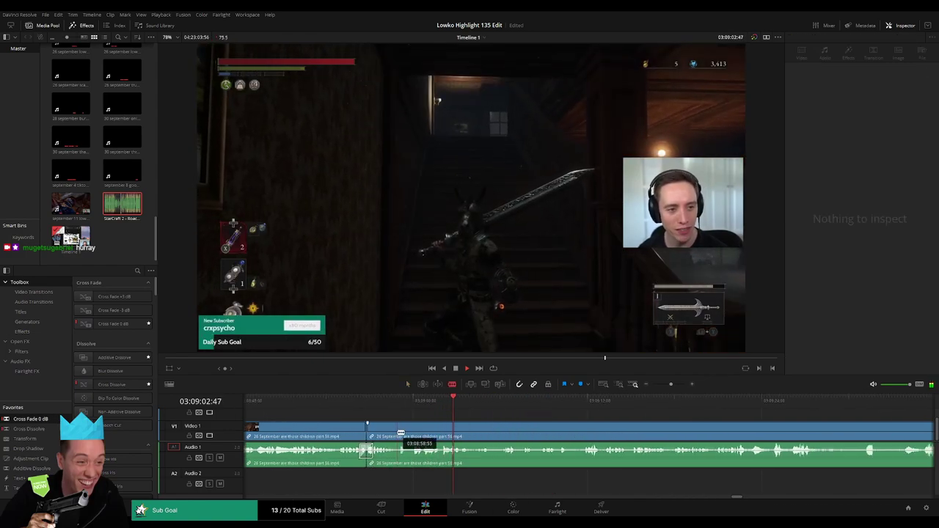
click(400, 432)
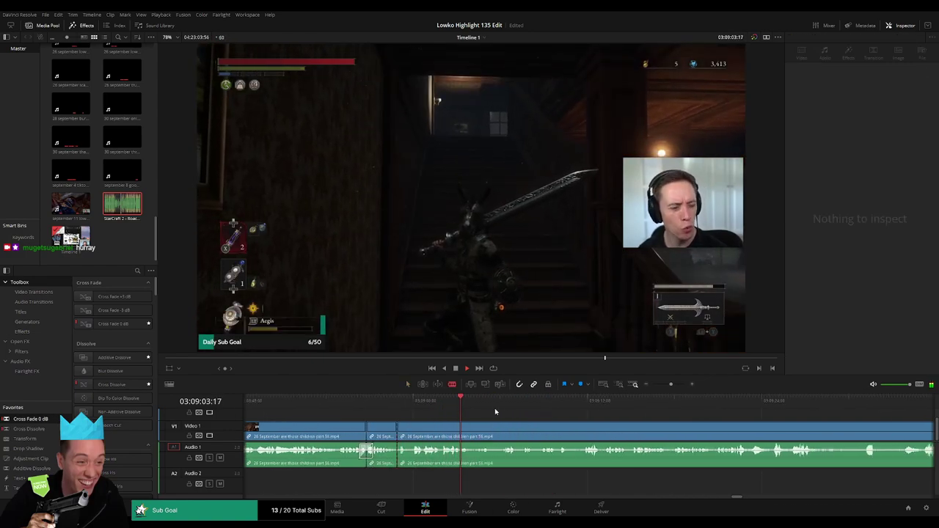
drag(541, 406, 597, 408)
drag(696, 412, 878, 412)
key(space)
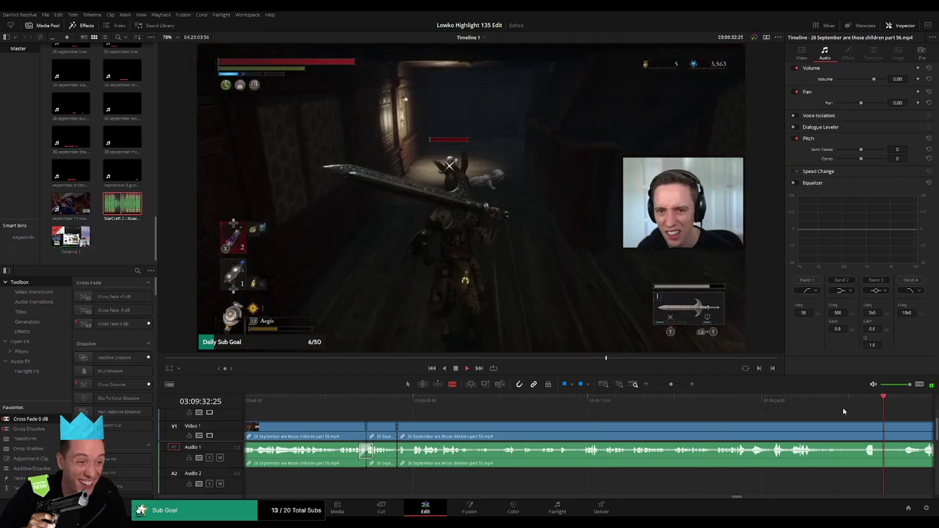
drag(670, 385, 668, 388)
click(532, 400)
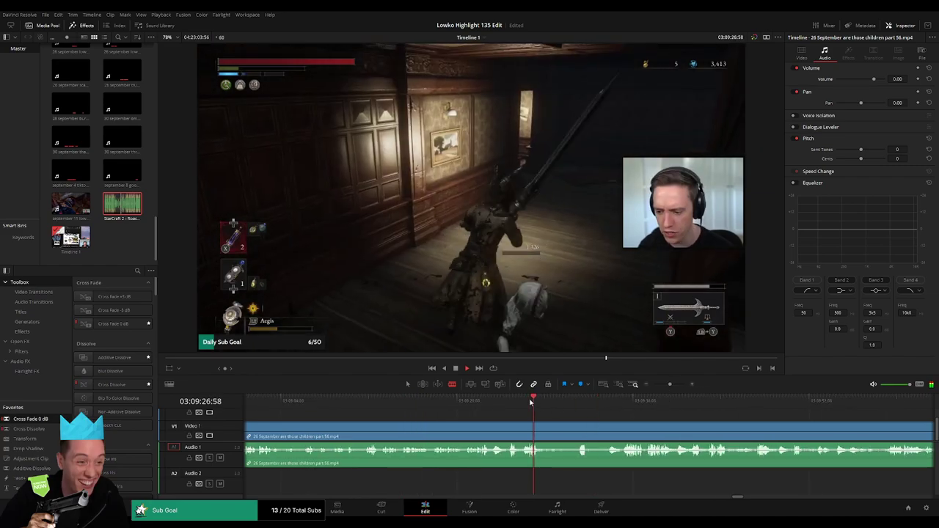
click(487, 401)
drag(486, 401, 445, 398)
click(306, 401)
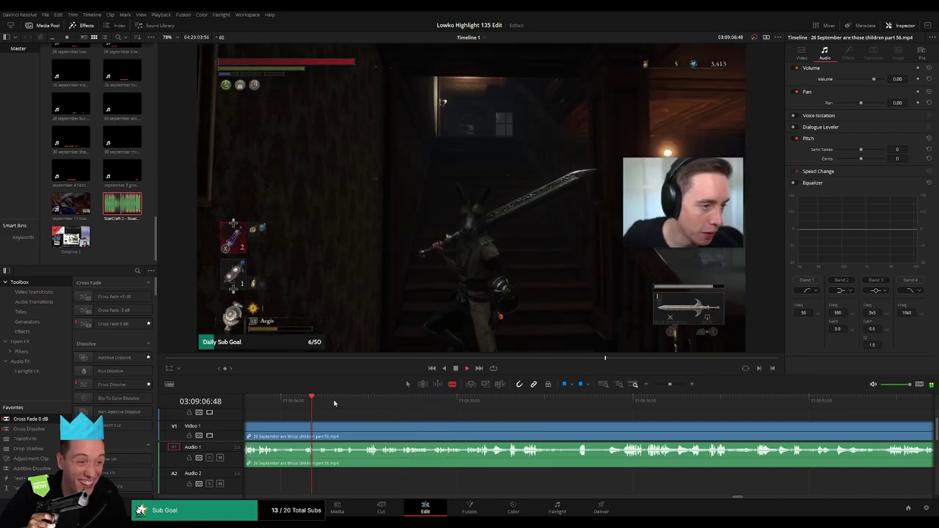
drag(404, 419, 589, 420)
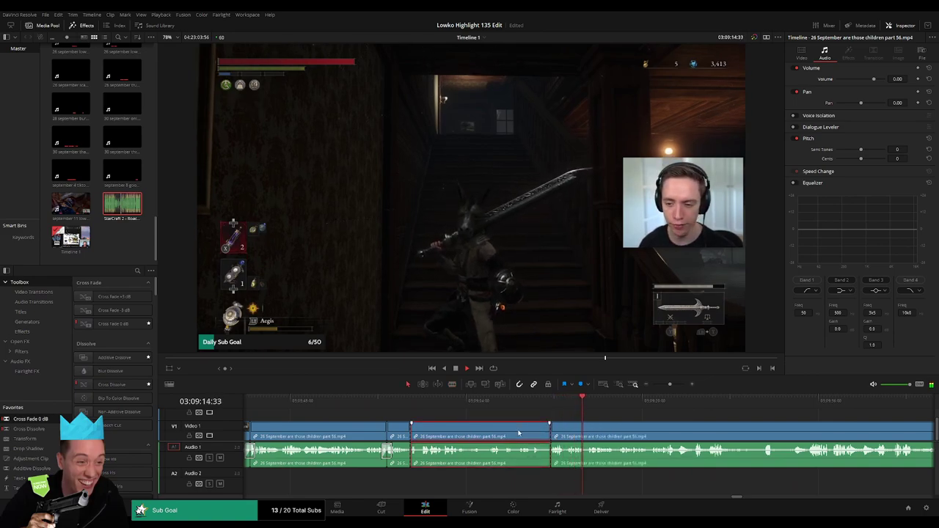
key(Delete)
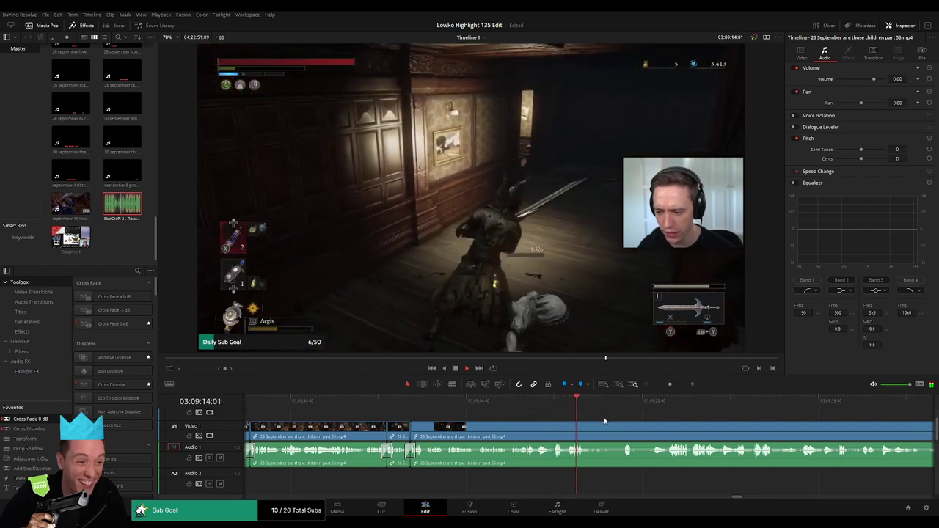
Step: Review the mansion fight gameplay from about 03:09:14 to 03:10:02 for sections to cut
drag(604, 418, 464, 411)
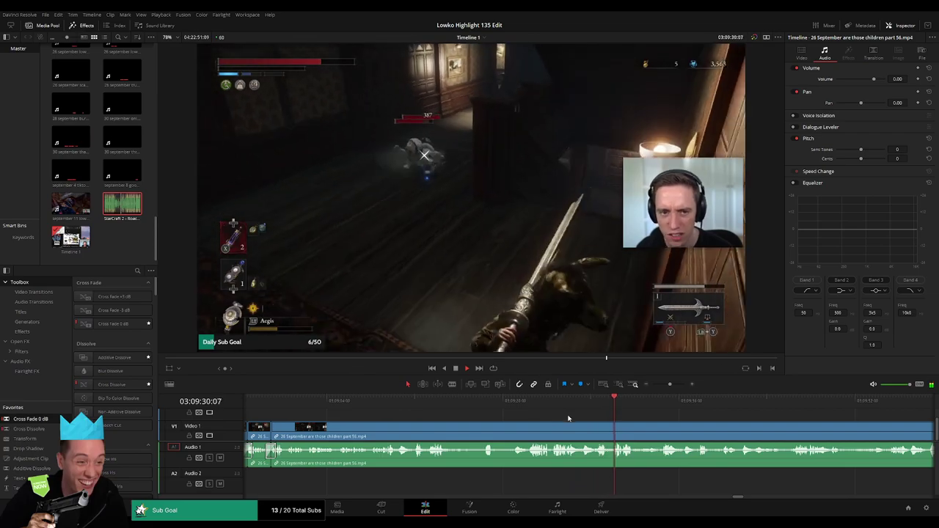
scroll(517, 415, right, 2)
click(502, 407)
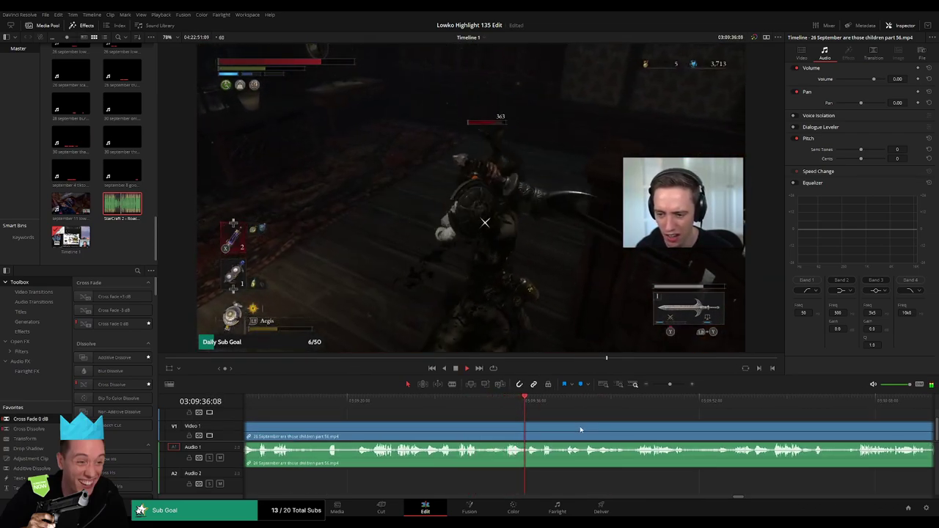
scroll(525, 425, right, 2)
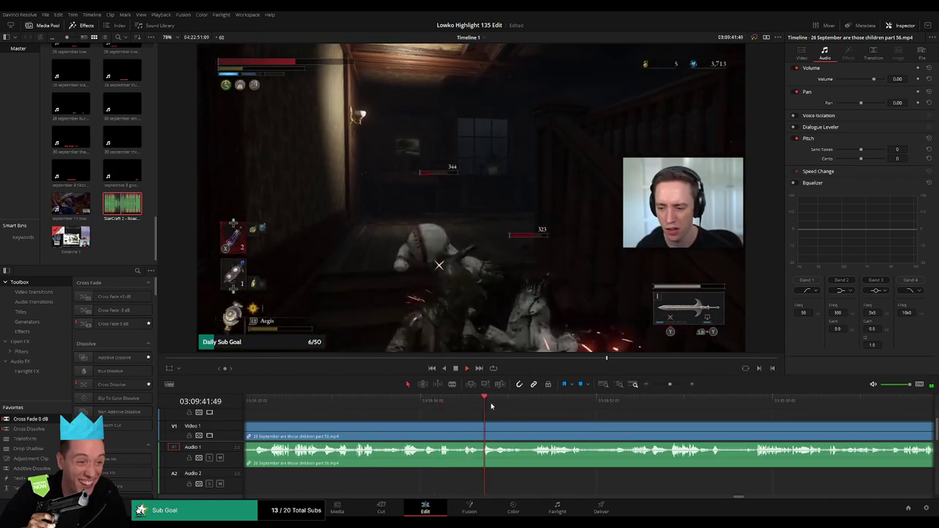
scroll(535, 416, right, 3)
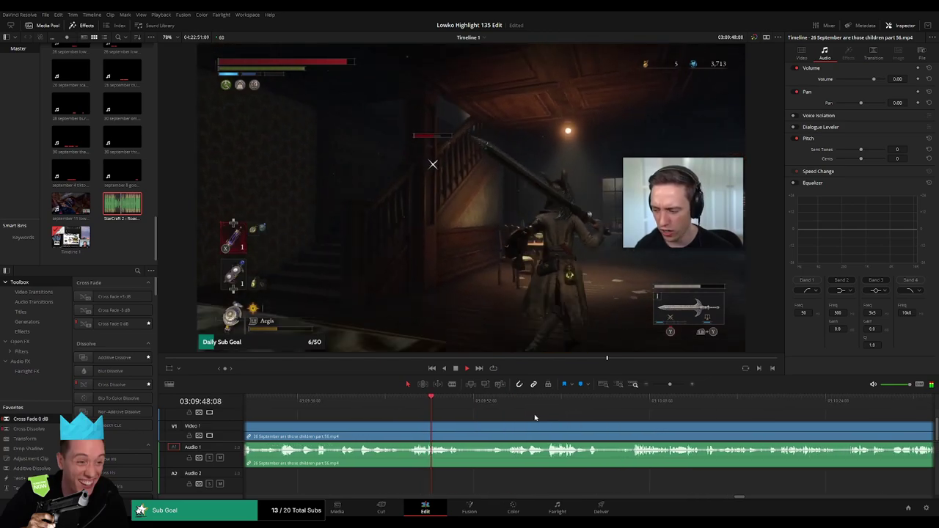
drag(477, 408, 492, 408)
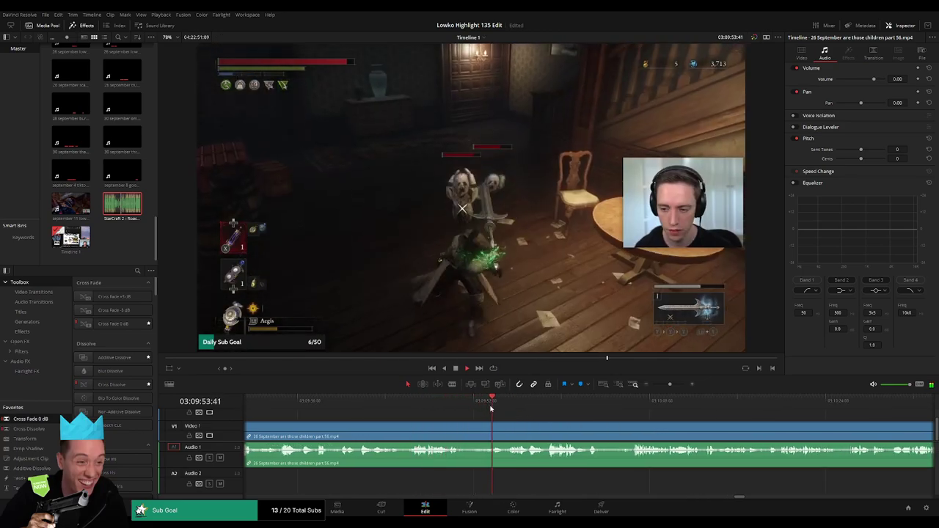
click(515, 409)
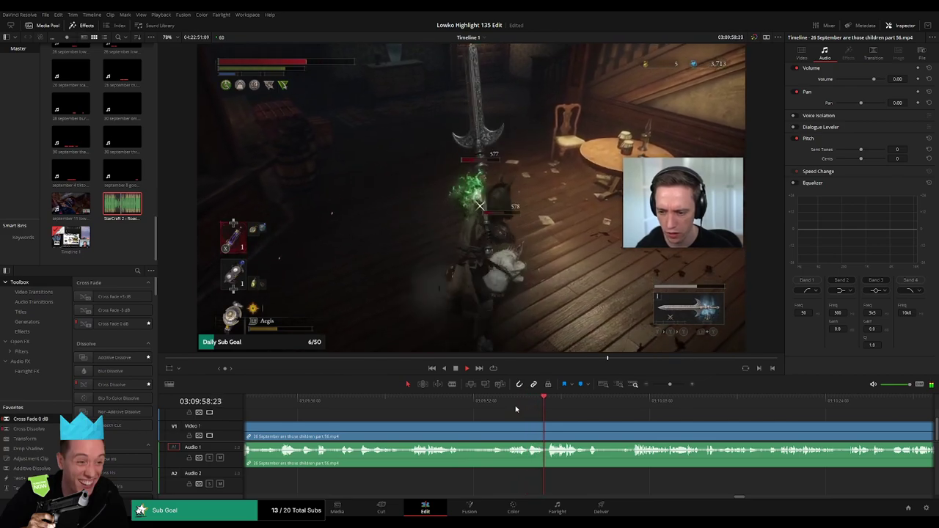
drag(627, 428, 498, 415)
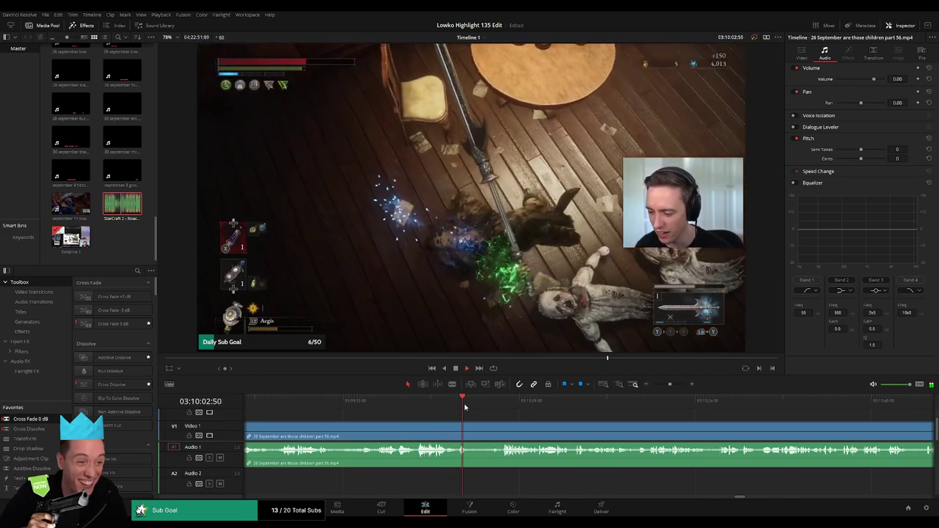
Step: Split the part 56 clip at about 03:10:03, just after the fight beside the table
click(497, 403)
key(space)
key(b)
click(469, 440)
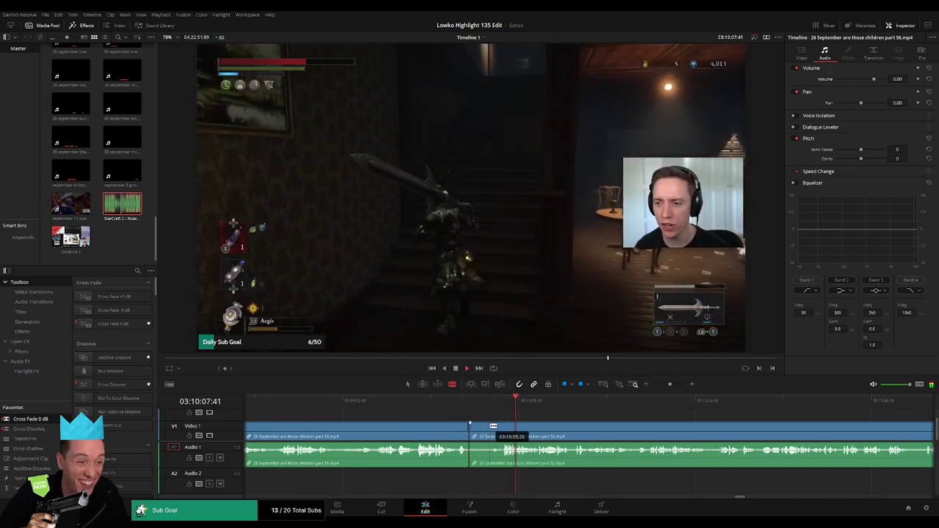
Step: Skim the remaining part 56 gameplay after the split, up to about 03:17:12, for moments worth keeping
drag(562, 399, 666, 402)
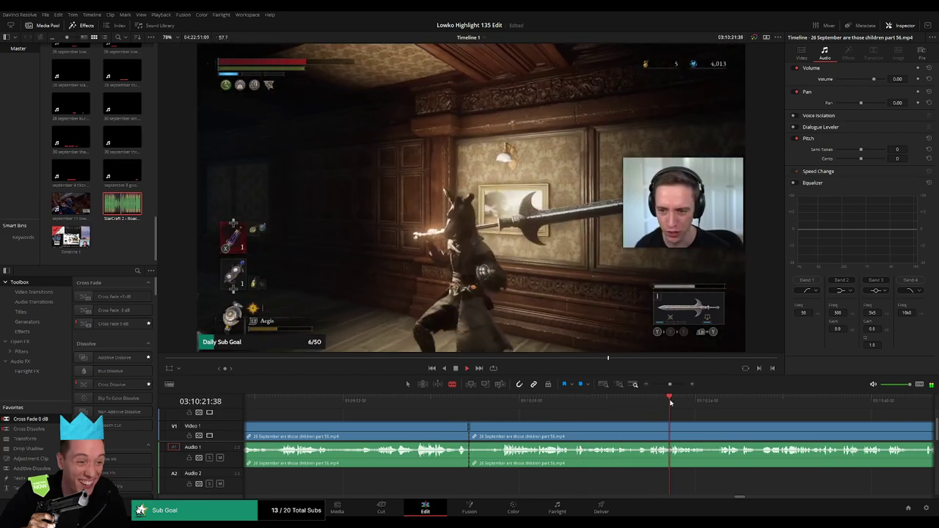
drag(785, 433, 555, 408)
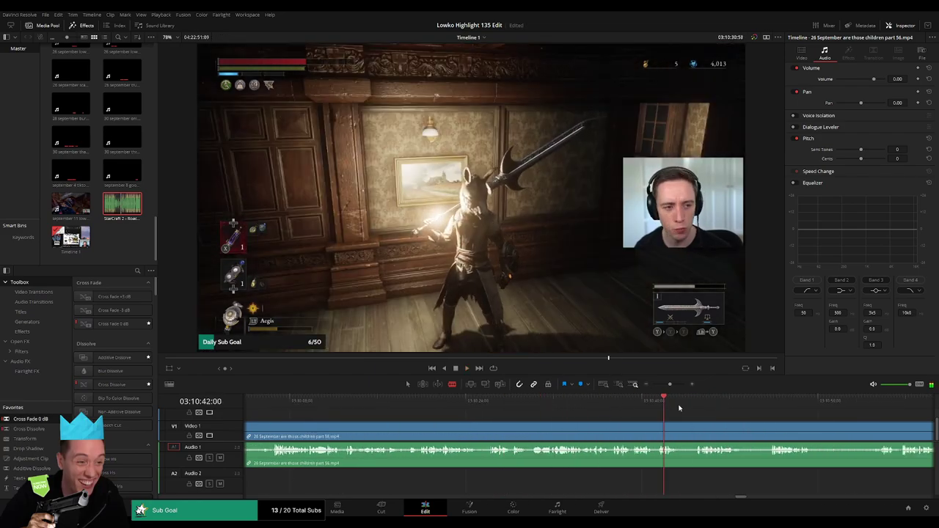
click(734, 407)
click(774, 405)
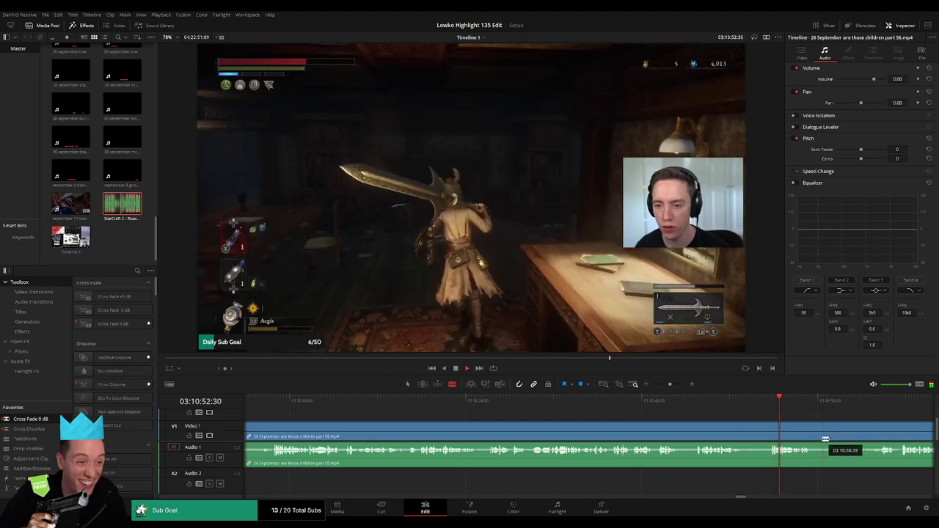
scroll(530, 418, right, 4)
click(591, 402)
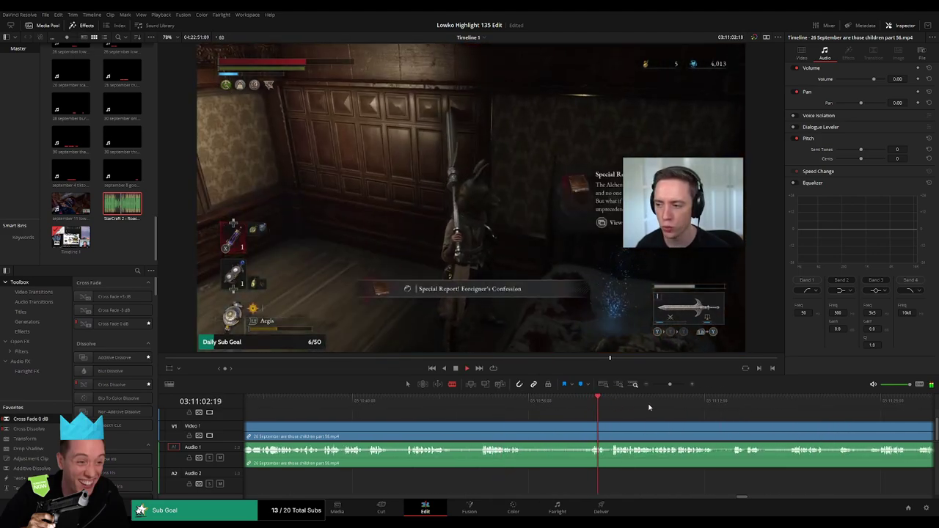
drag(669, 385, 662, 385)
click(604, 402)
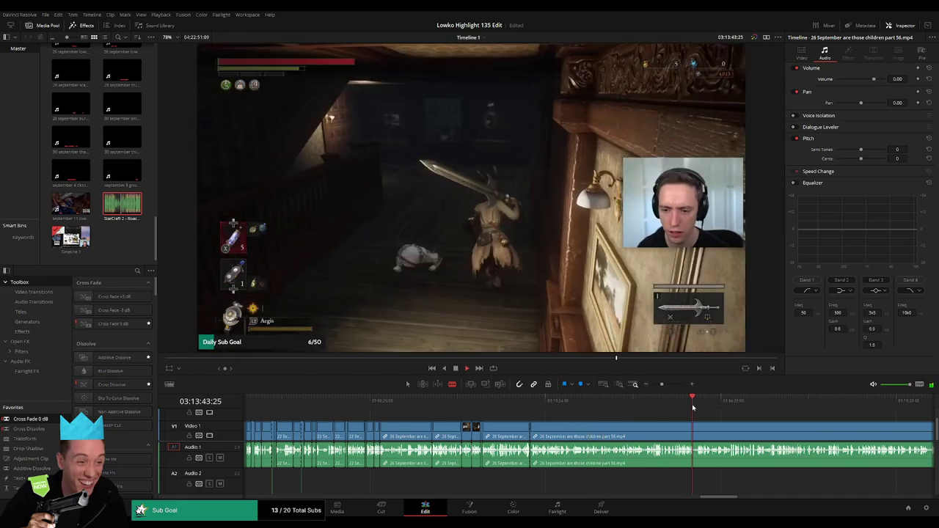
scroll(619, 418, right, 5)
click(544, 402)
drag(544, 400, 674, 402)
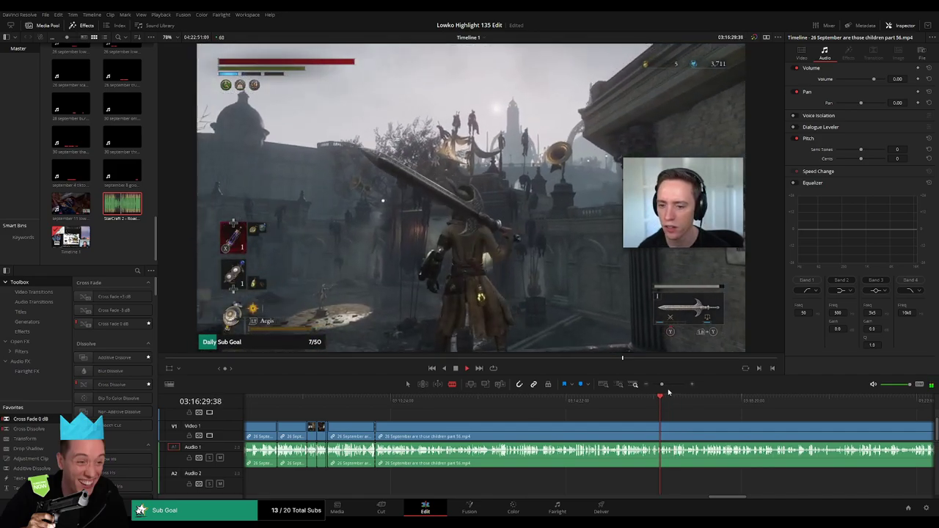
drag(662, 385, 668, 385)
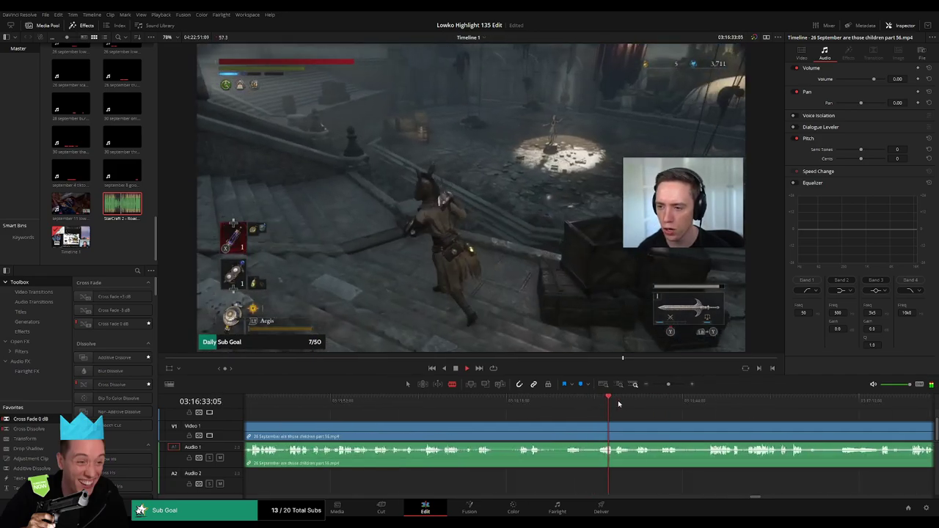
click(814, 405)
click(870, 403)
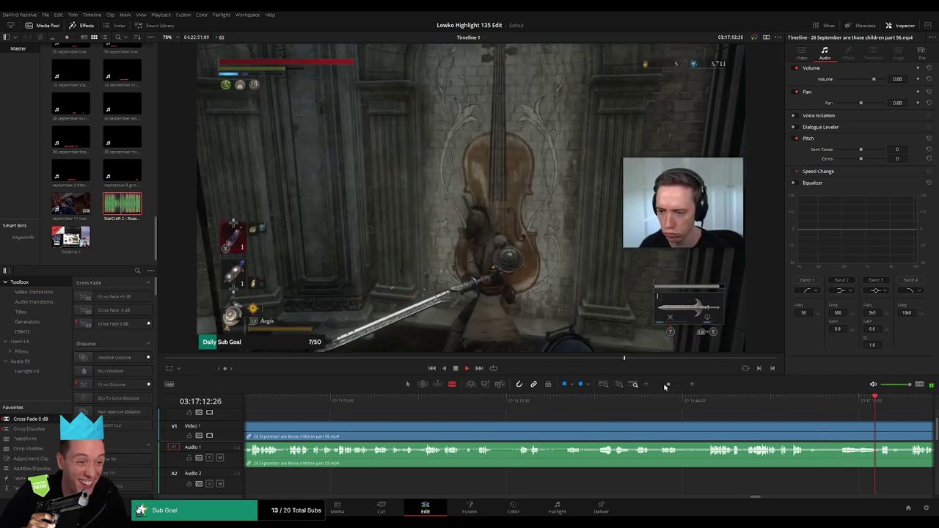
Step: Ripple-delete the rest of the 26 September part 56 clip after the split at about 03:10:03
drag(666, 385, 655, 385)
click(821, 406)
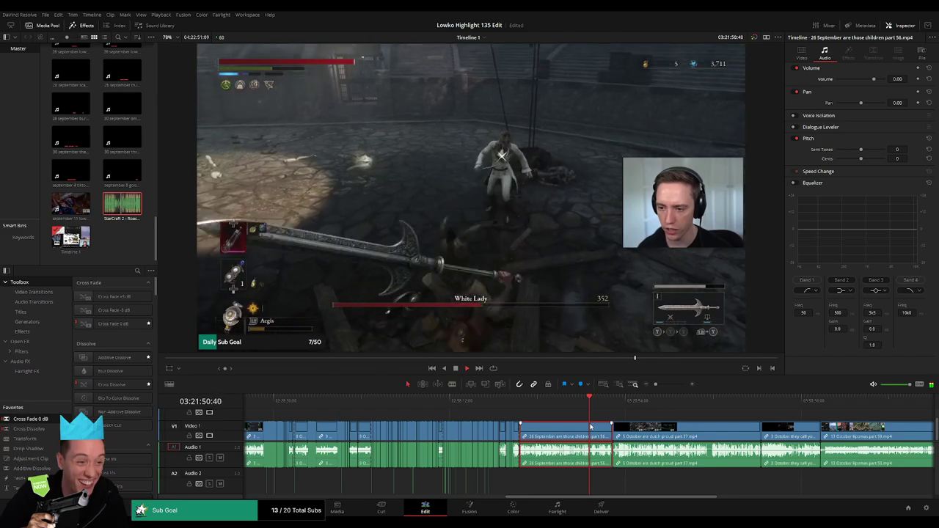
key(Delete)
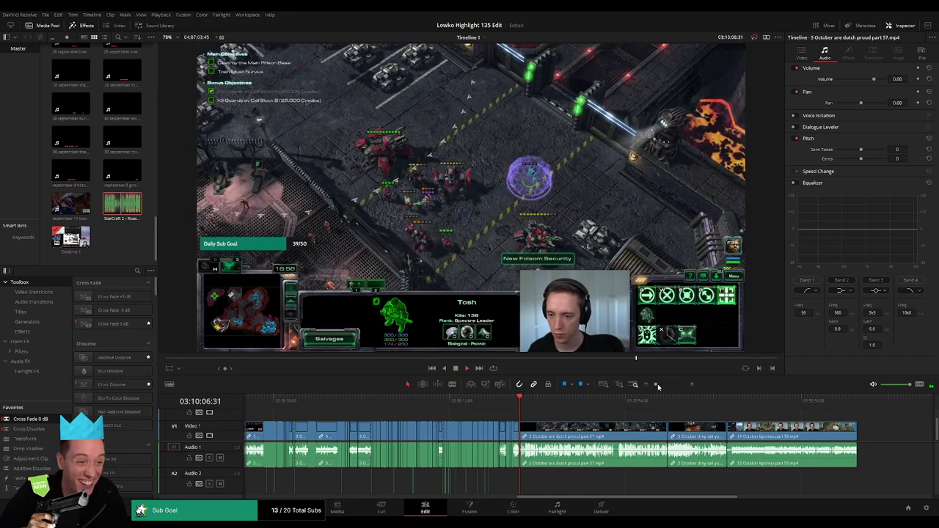
Step: Split the 5 October part 57 clip at about 03:10:40 and ripple-delete its opening section before the split
drag(657, 385, 660, 385)
drag(611, 404, 614, 405)
click(618, 405)
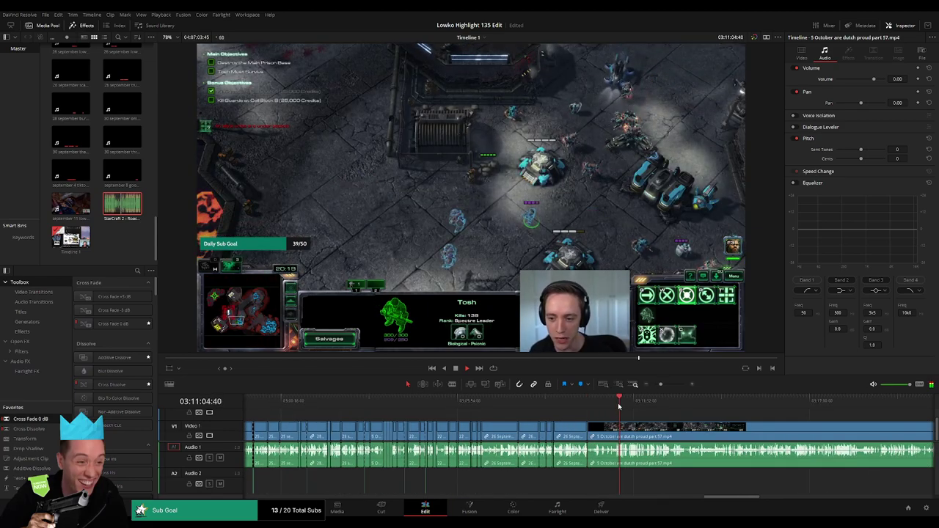
drag(661, 386, 667, 387)
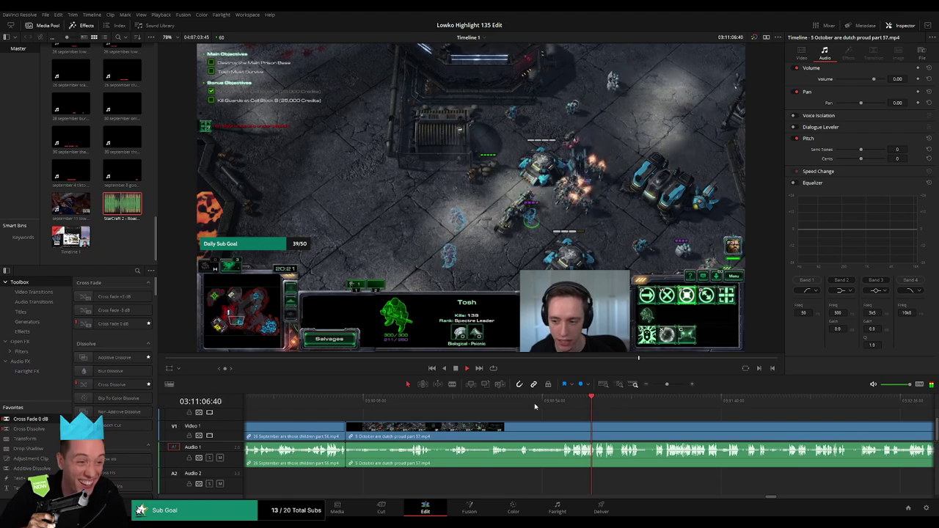
key(space)
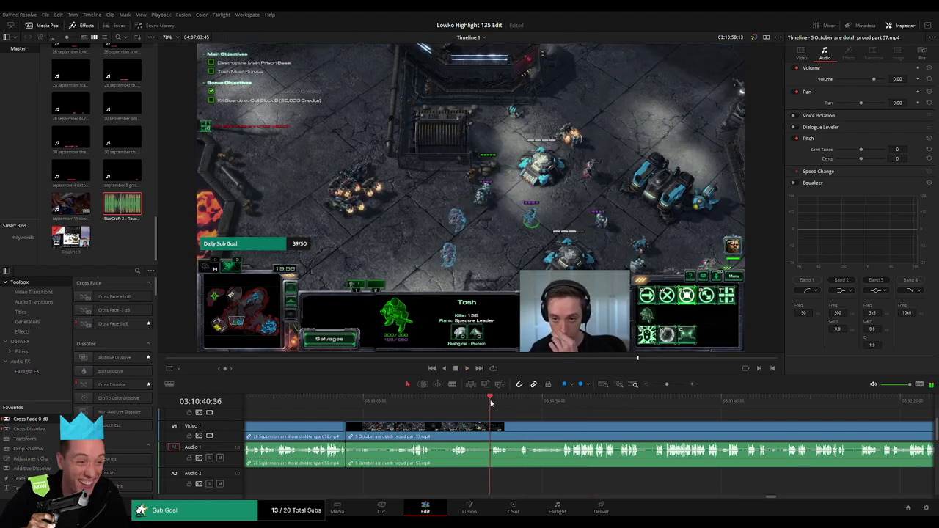
key(space)
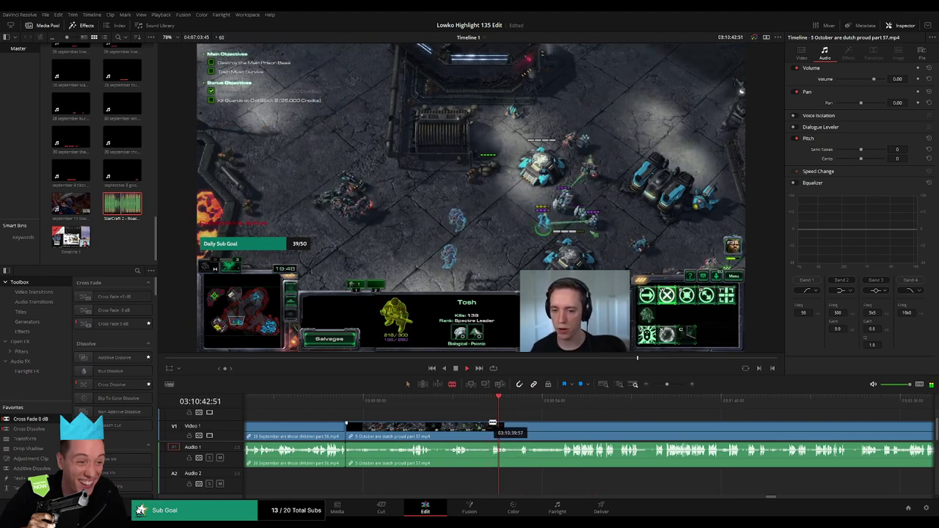
click(492, 424)
key(a)
click(469, 431)
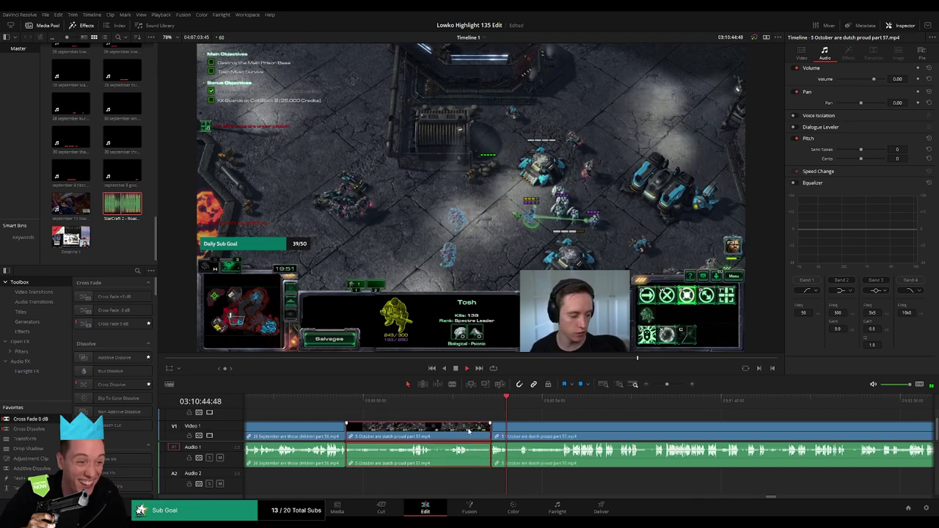
key(Delete)
Step: Ripple-delete a short pause in the part 57 clip after about 03:10:07 and add Cross Fade 0 dB at the cut
drag(667, 384, 675, 384)
click(481, 401)
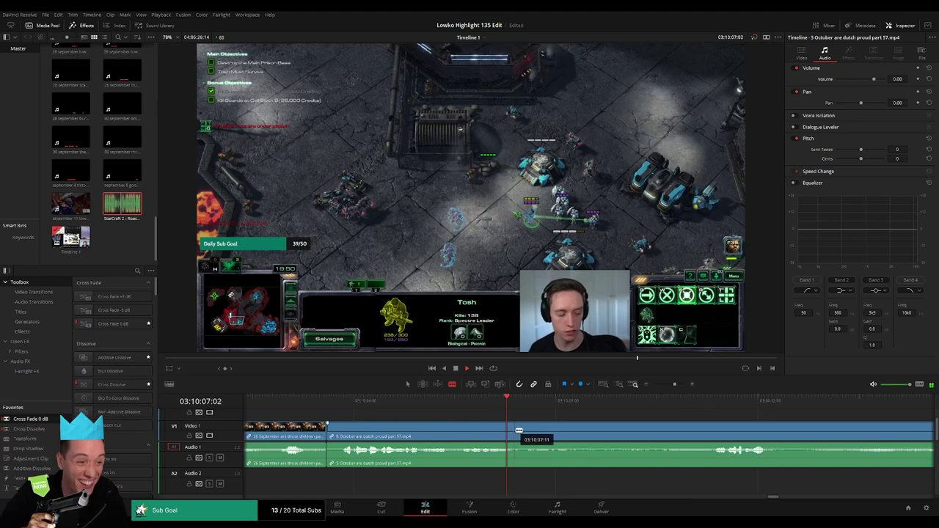
key(Delete)
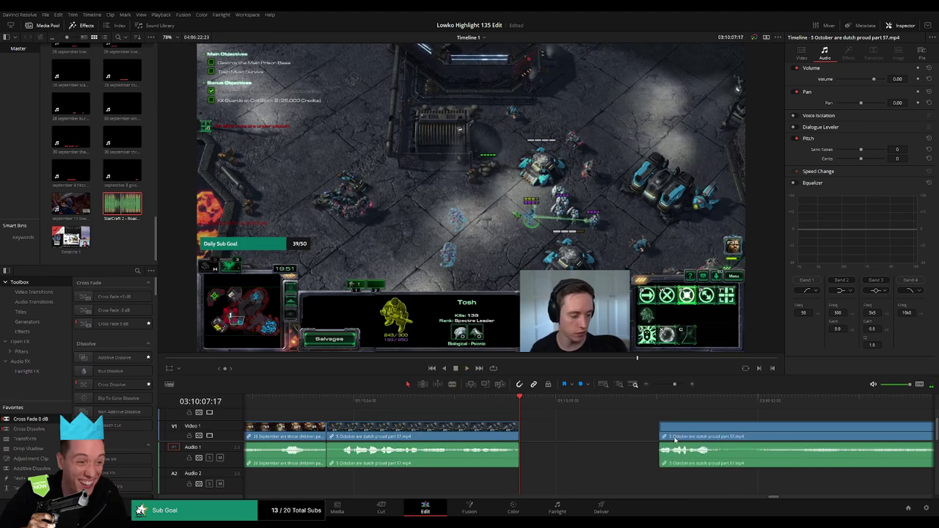
key(space)
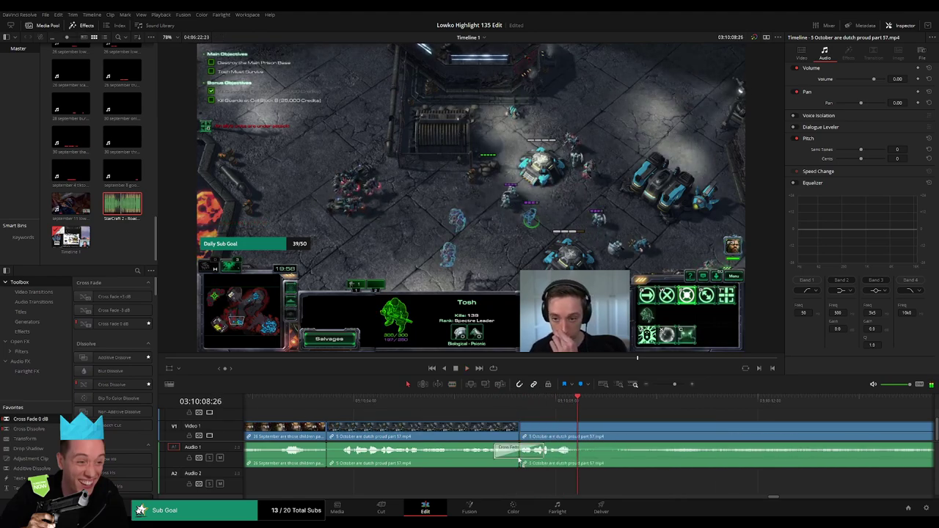
drag(519, 461, 519, 461)
Step: Split part 57 at about 03:10:18, ripple-delete back to the 03:10:07 cut, and reapply Cross Fade 0 dB at the join
scroll(636, 430, right, 5)
click(895, 405)
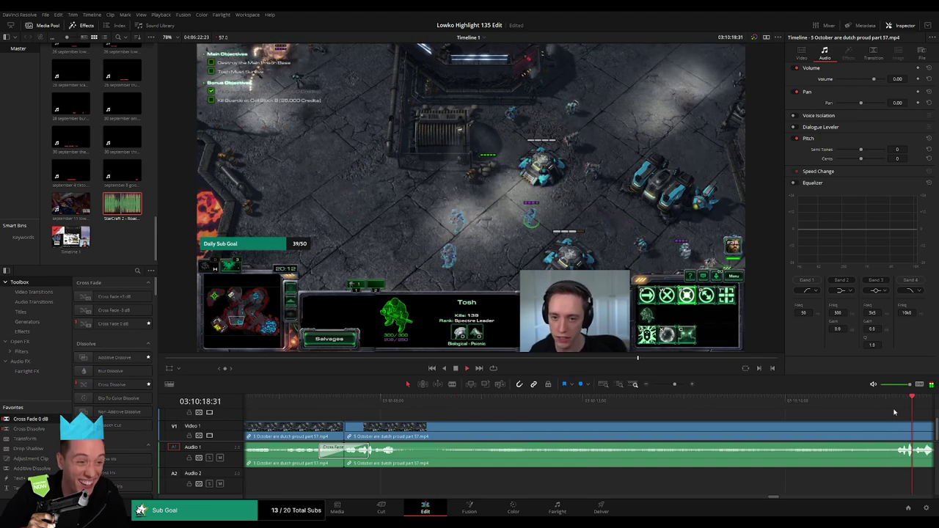
click(896, 431)
key(a)
click(838, 440)
key(Delete)
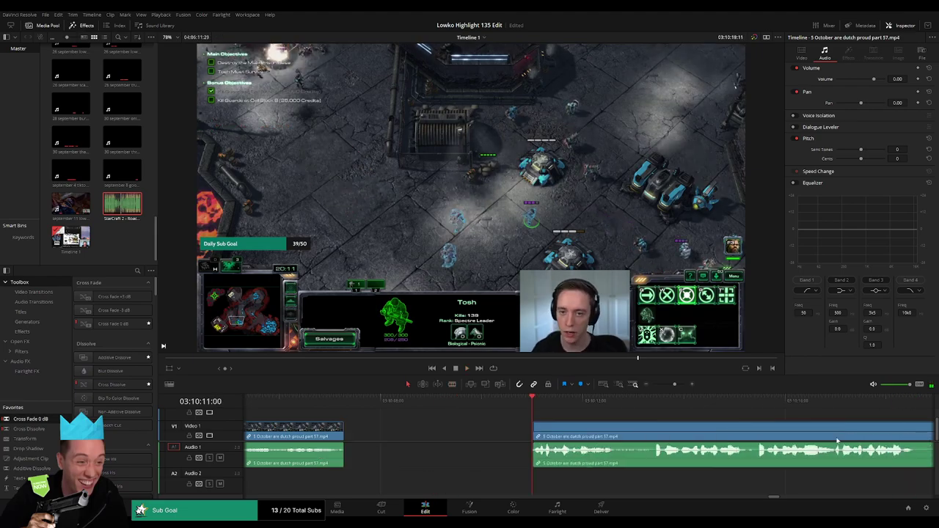
key(space)
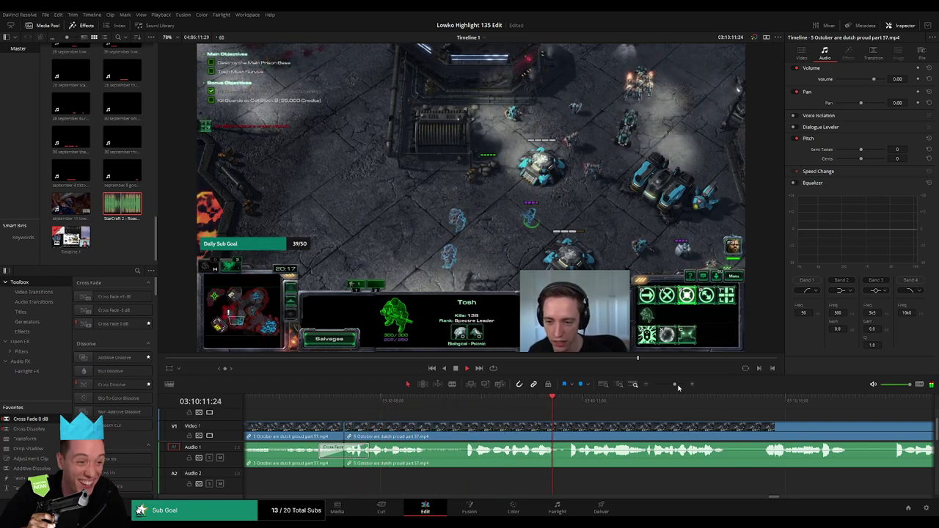
Step: Ripple-delete the short pauses in the part 57 commentary at about 03:10:15 and 03:10:17
drag(674, 384, 668, 388)
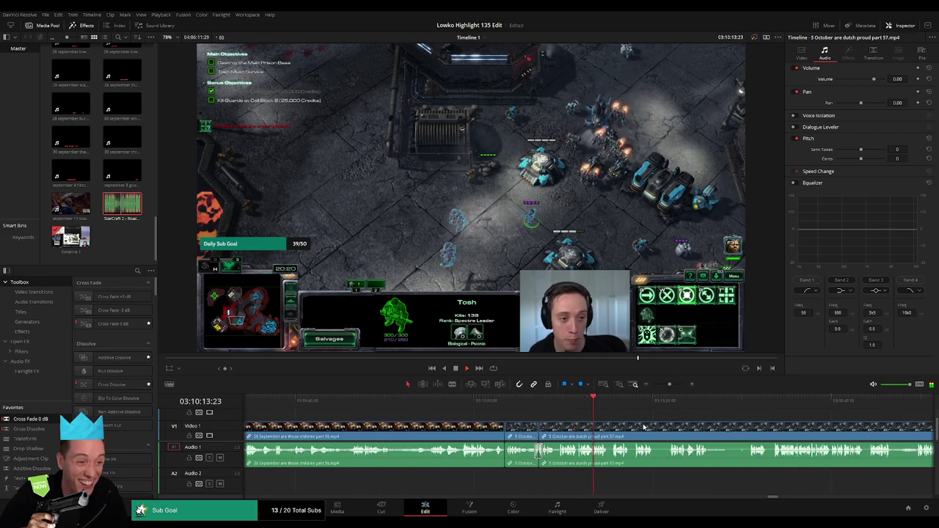
drag(643, 427, 457, 422)
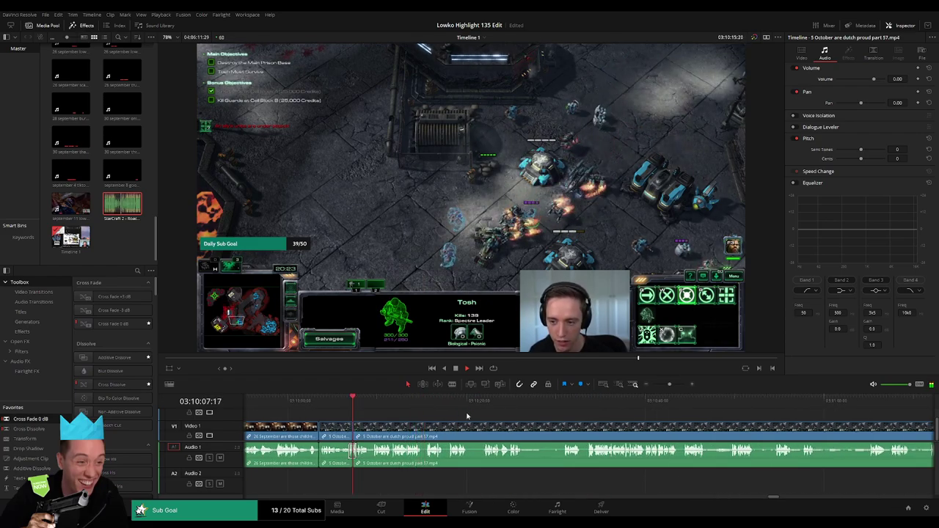
drag(669, 385, 673, 385)
key(b)
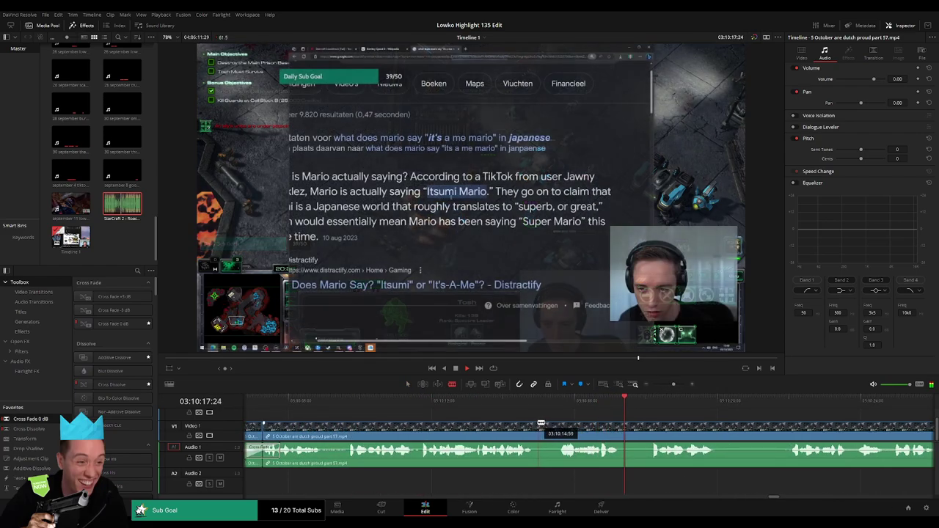
click(536, 427)
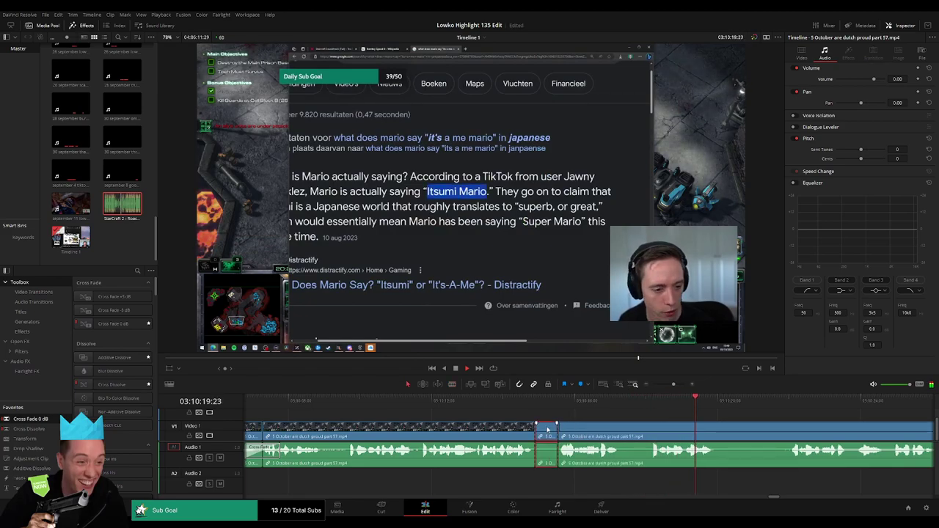
key(a)
key(b)
click(599, 427)
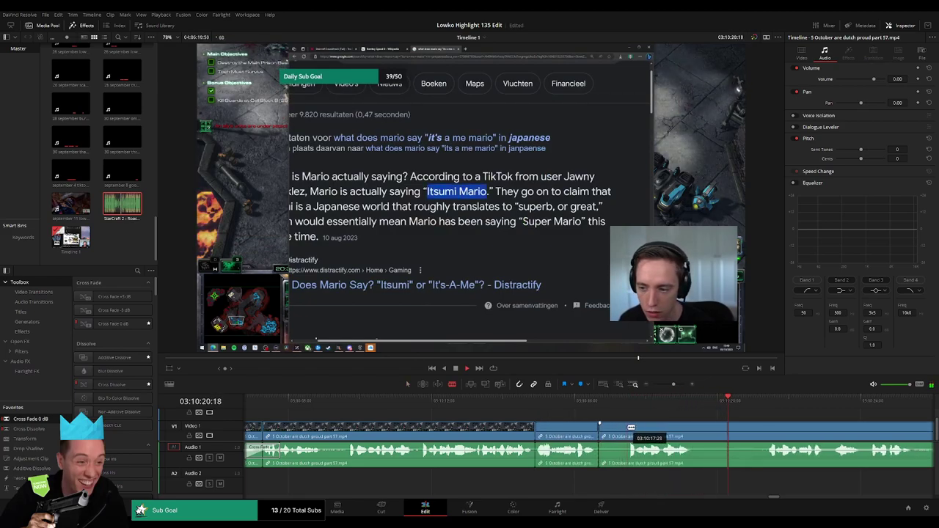
Step: Ripple-delete the silent stretch between about 03:10:25 and 03:10:29, following the Mario search discussion
drag(756, 422, 580, 418)
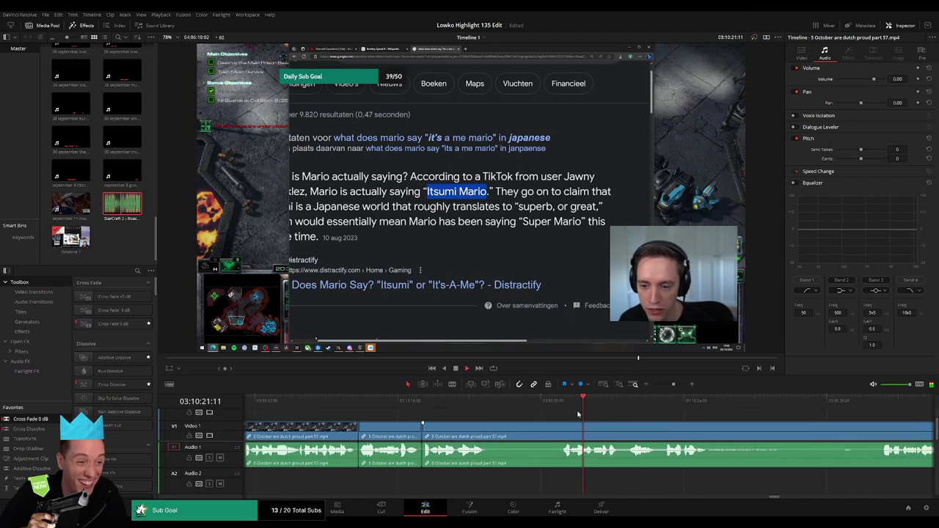
drag(755, 421, 582, 421)
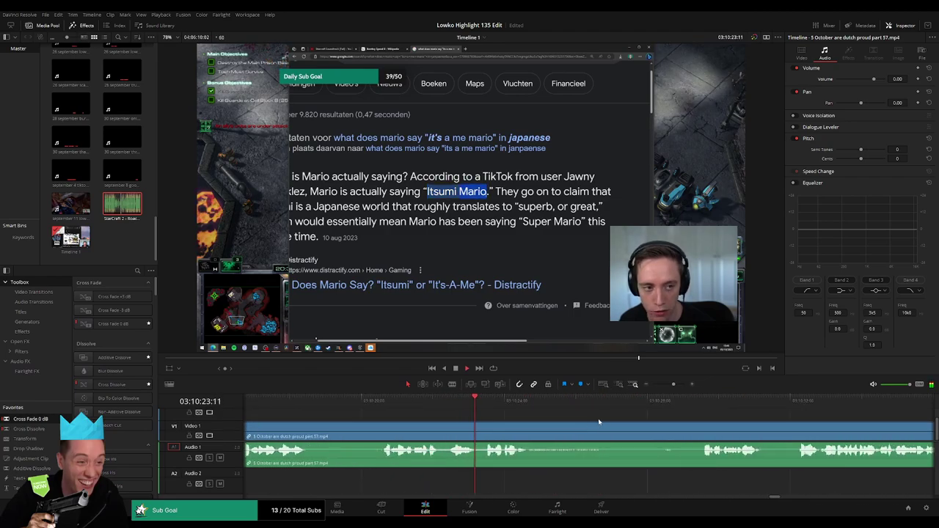
scroll(572, 421, right, 2)
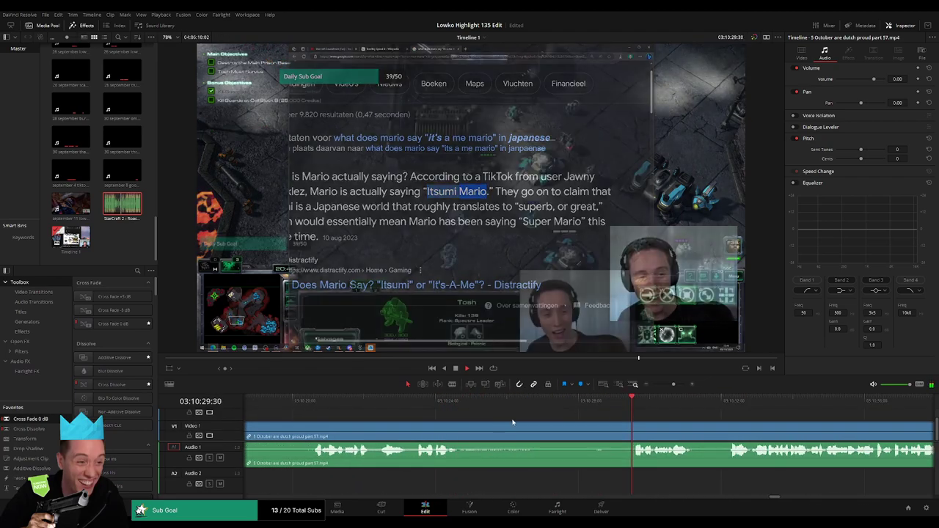
key(b)
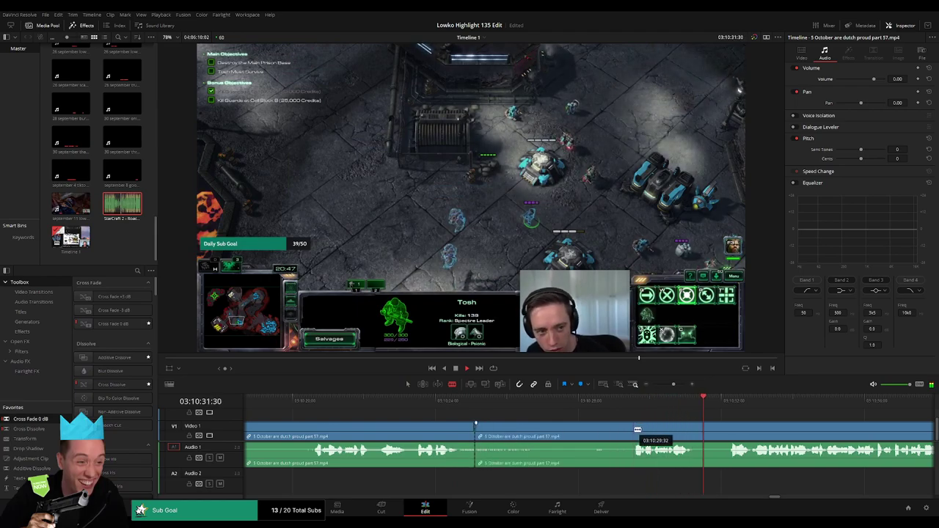
click(610, 433)
key(Delete)
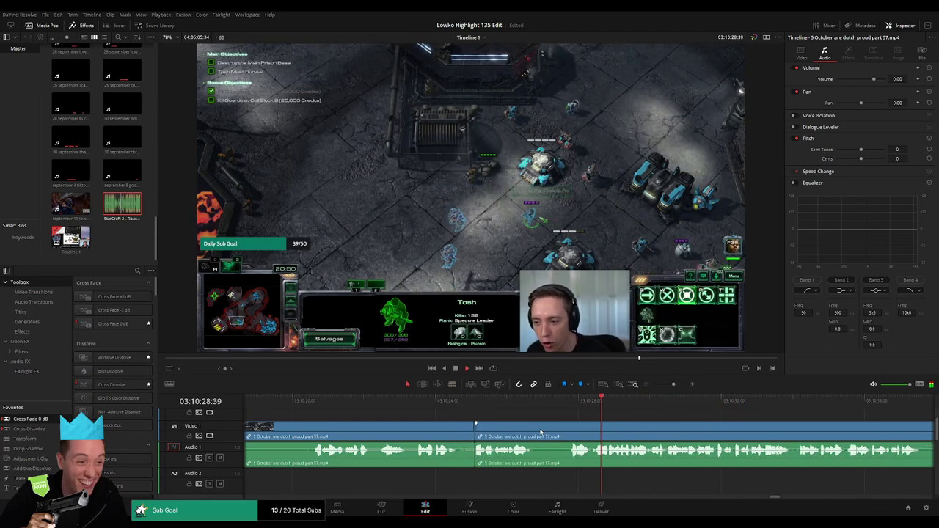
Step: Split part 57 around the one-second pause at about 03:10:27 and ripple-delete that piece
key(b)
click(535, 430)
click(569, 432)
key(a)
click(558, 433)
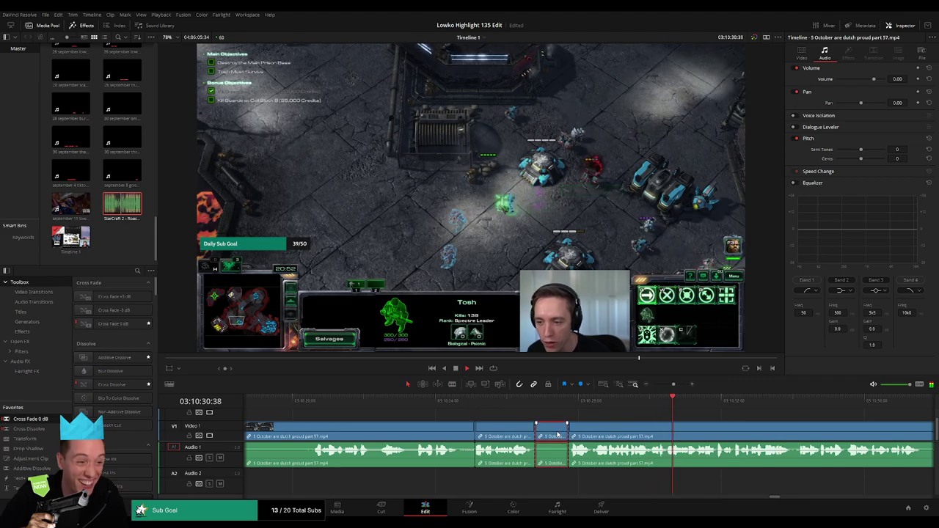
key(Delete)
Step: Ripple-delete the quiet stretch from about 03:10:40 to 03:10:42 in part 57 and cross-fade the audio at the cut
mouse_move(673, 385)
mouse_down()
mouse_move(657, 386)
mouse_move(670, 384)
mouse_up()
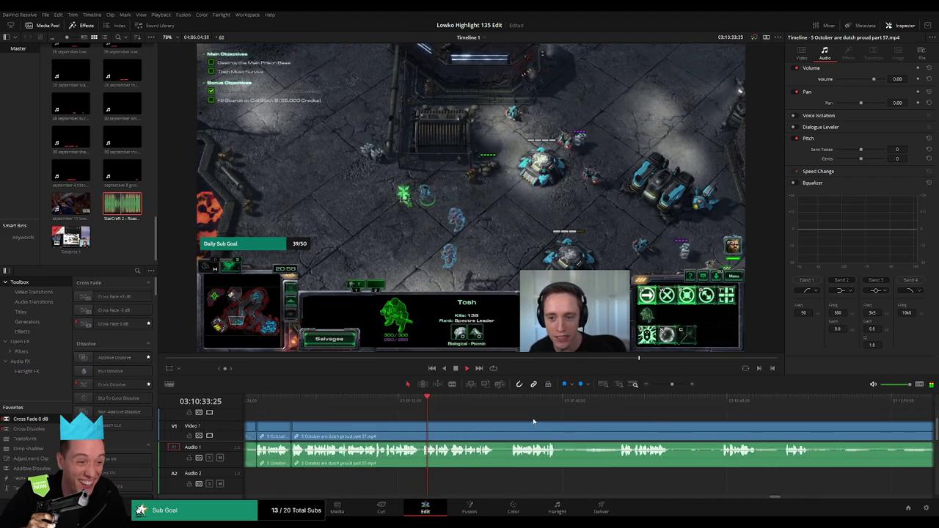
drag(534, 423, 434, 413)
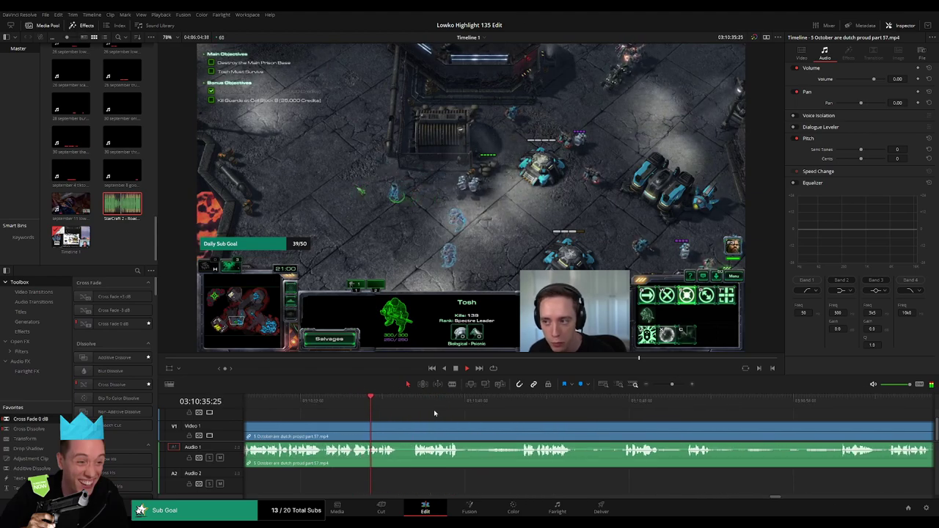
scroll(411, 417, right, 1)
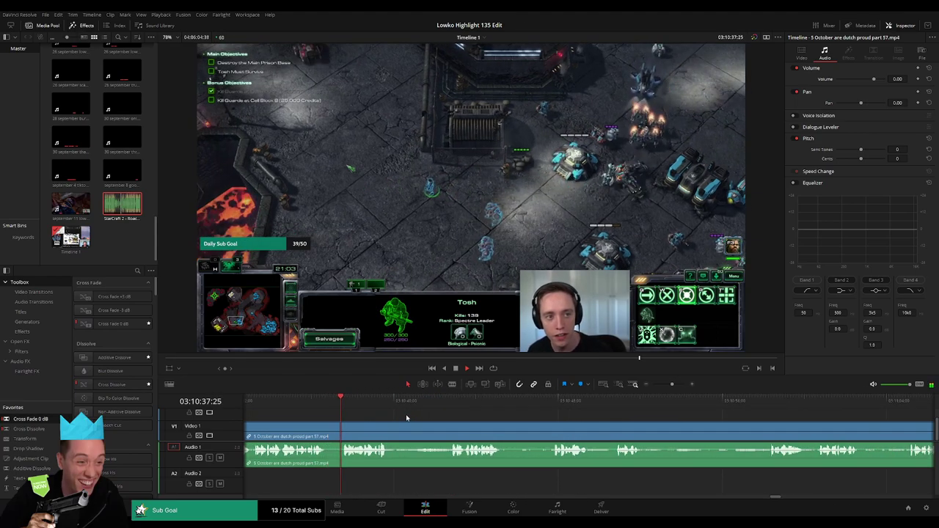
scroll(408, 422, right, 1)
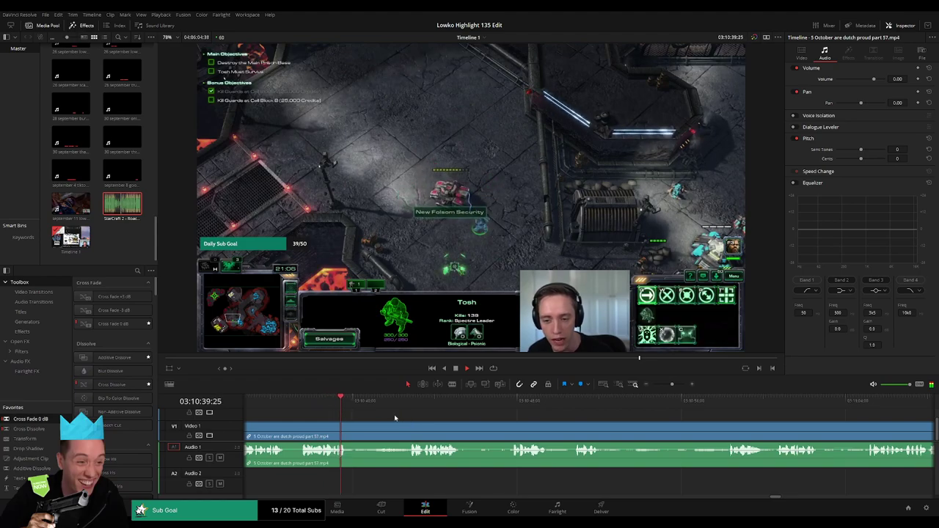
key(b)
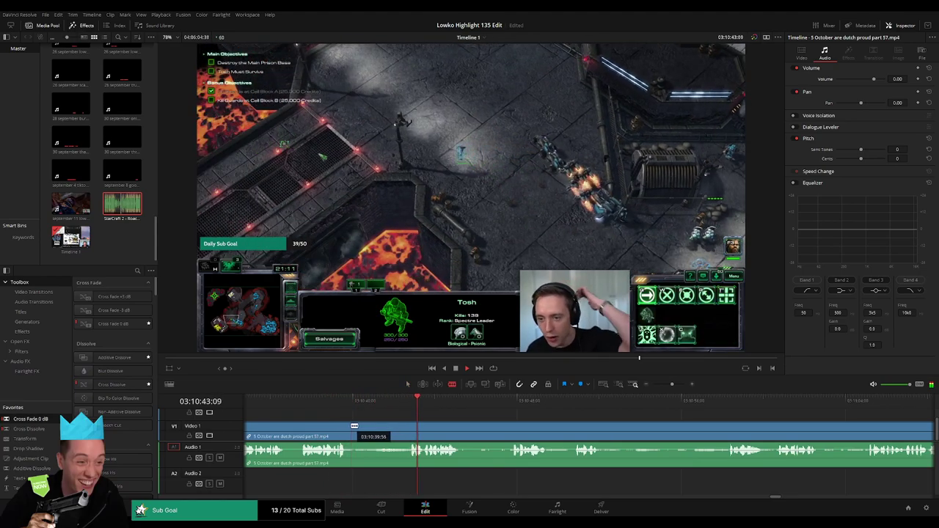
click(351, 426)
click(408, 427)
key(a)
click(398, 431)
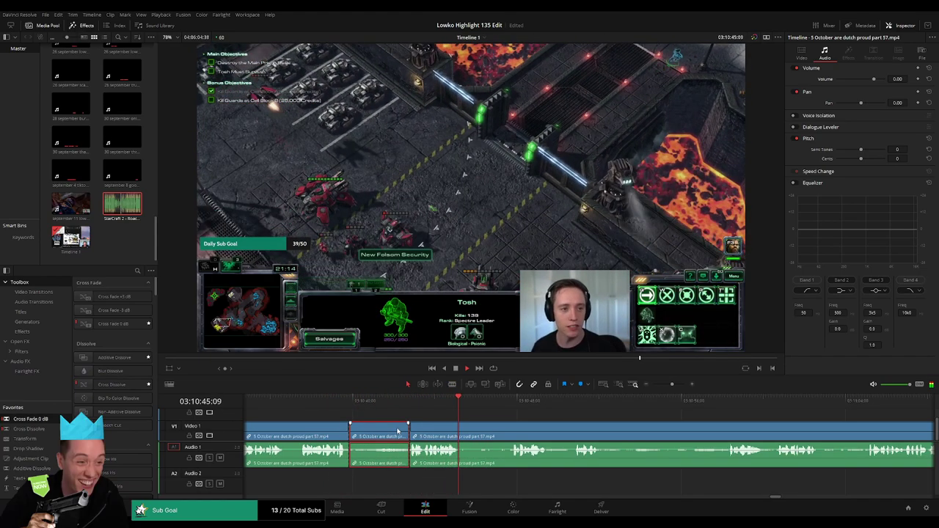
key(Delete)
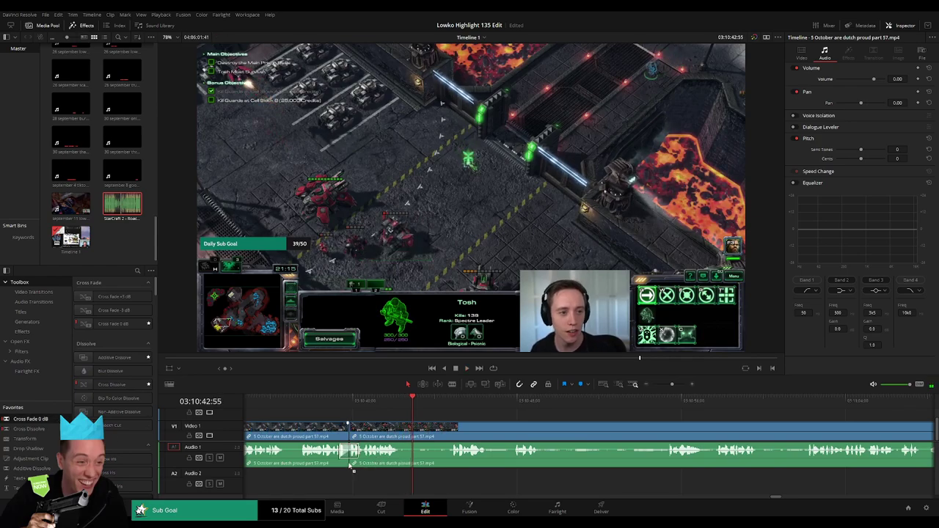
Step: Split part 57 around the pause from about 03:10:42 to 03:10:44 and ripple-delete the piece between the splits
key(b)
click(404, 427)
click(447, 427)
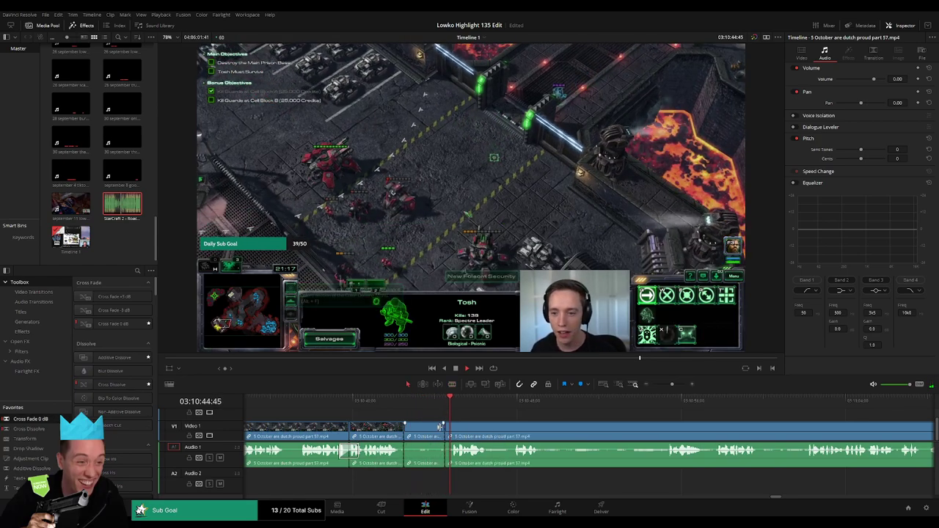
key(a)
click(433, 431)
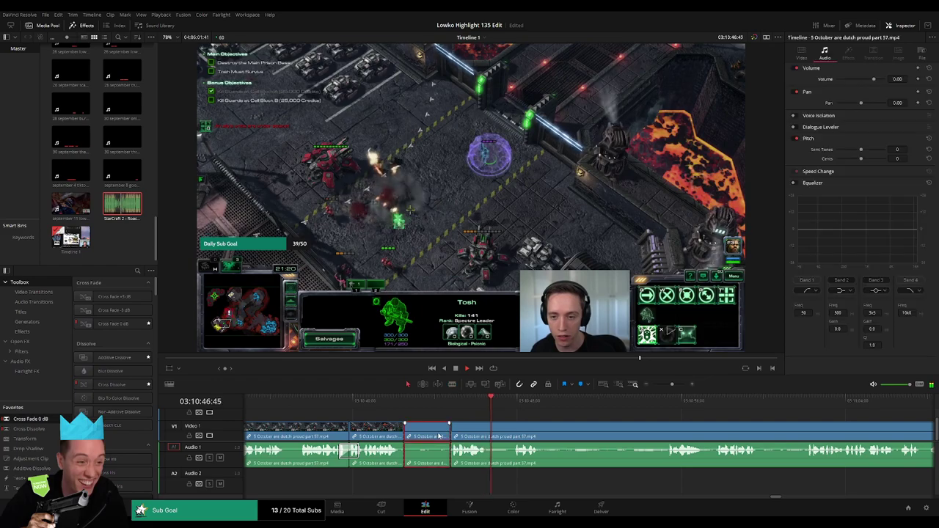
key(Delete)
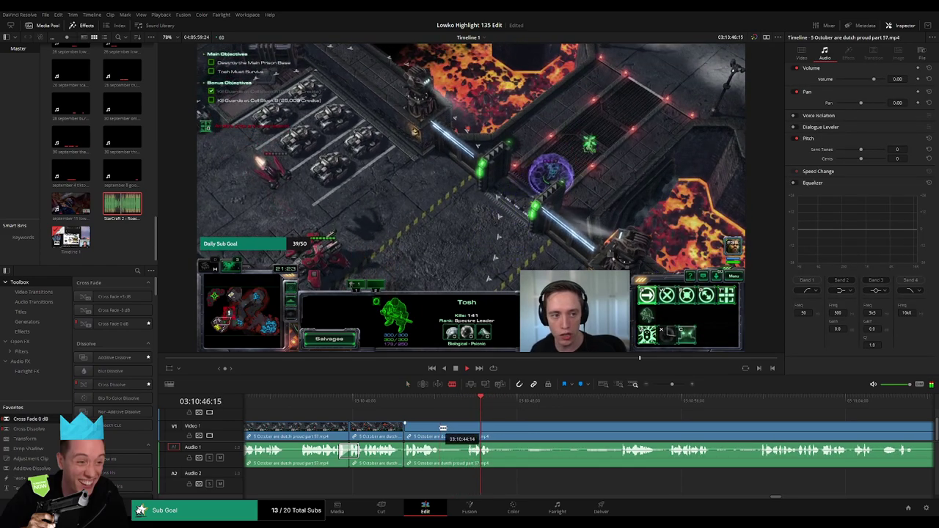
Step: Ripple-delete the quiet gameplay after a split at about 03:10:44 and smooth the new audio cuts with Cross Fade 0 dB
click(441, 428)
key(a)
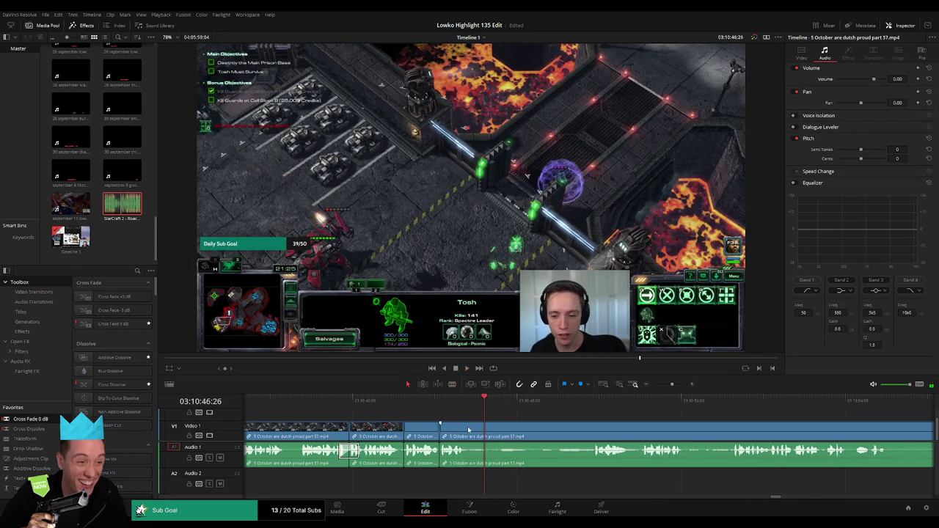
drag(579, 424, 596, 427)
key(Delete)
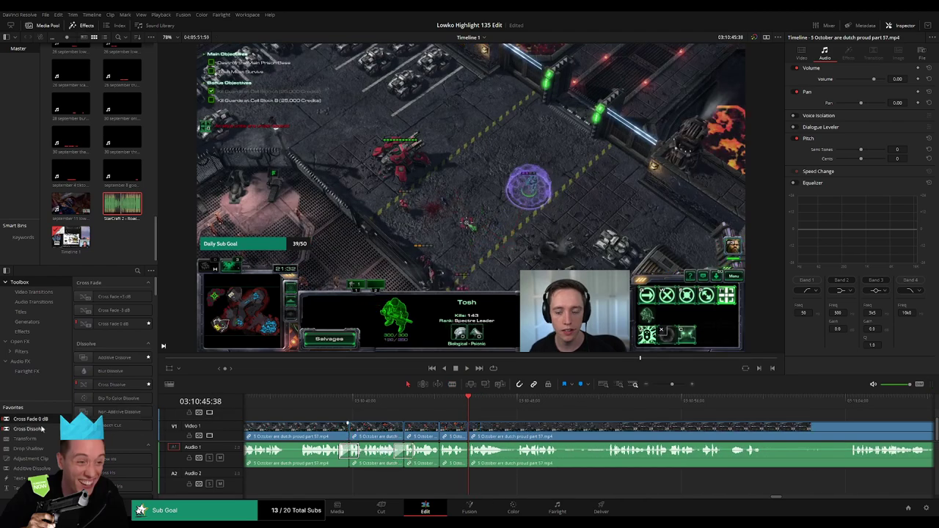
drag(33, 420, 471, 459)
key(space)
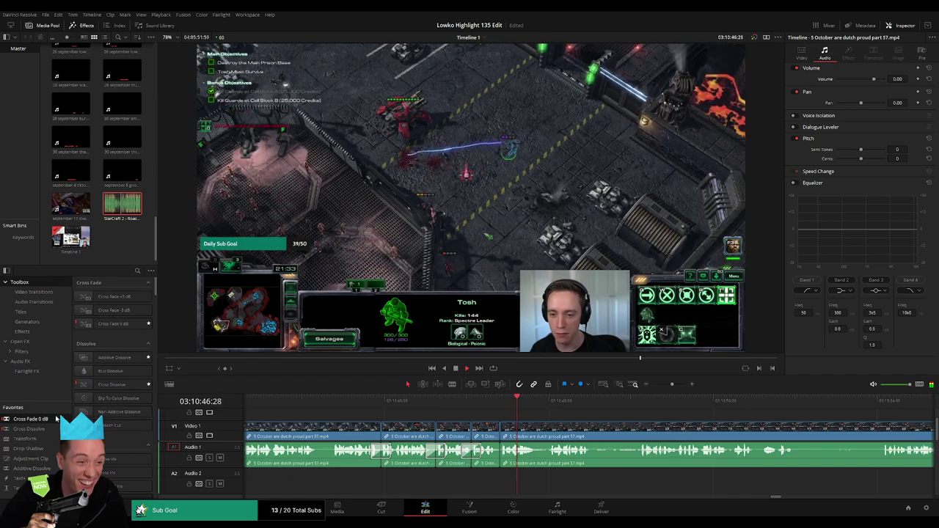
Step: Apply Cross Fade 0 dB at the audio cut near 03:10:45 and ripple-delete part 57's quiet stretch from about 03:10:50 to 03:10:52
drag(33, 419, 526, 456)
scroll(566, 436, right, 1)
scroll(567, 436, right, 2)
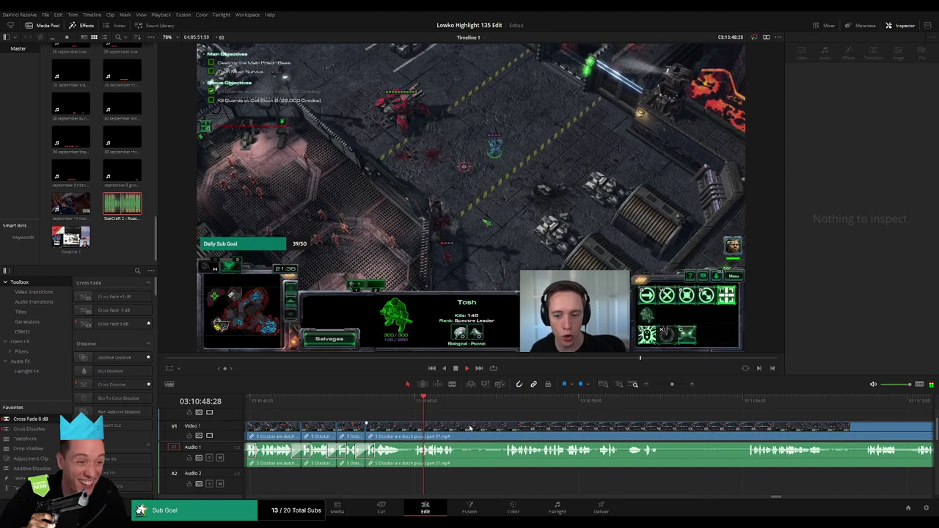
drag(464, 404, 502, 407)
key(space)
key(b)
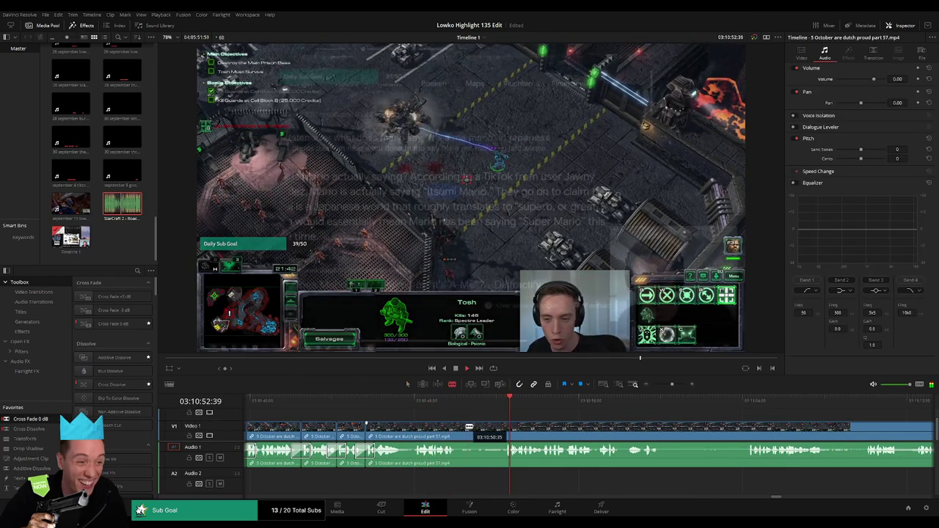
click(457, 427)
click(505, 428)
key(a)
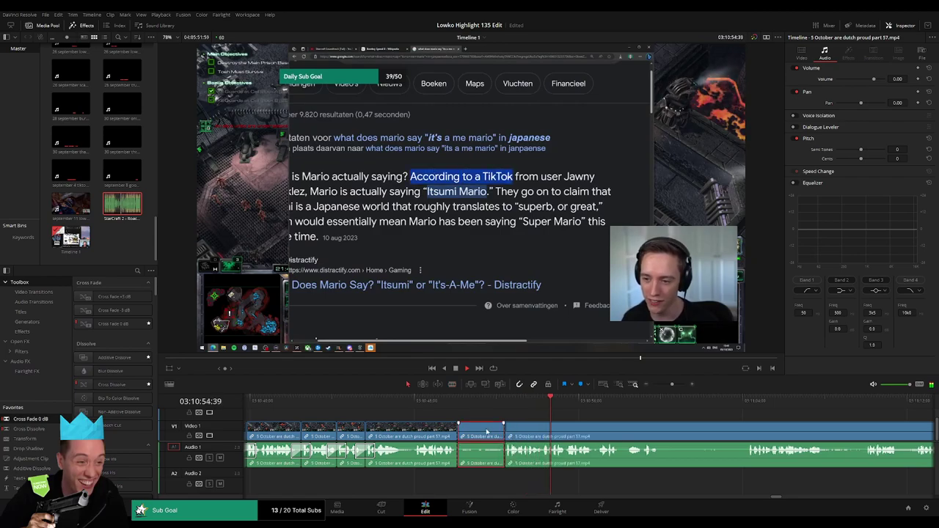
key(Delete)
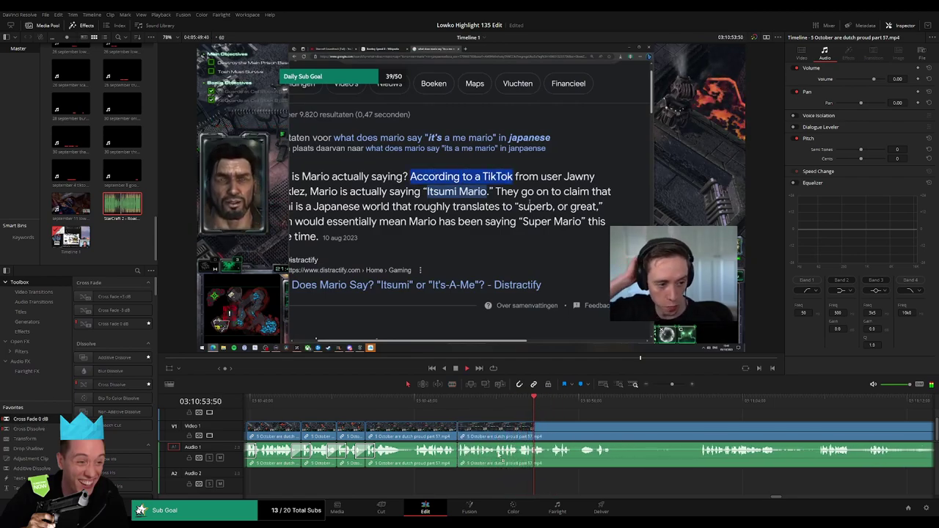
Step: Cross-fade the audio cut at about 03:10:50 and ripple-delete the one-second pause at about 03:10:56 in part 57
drag(499, 456, 462, 454)
scroll(621, 432, right, 2)
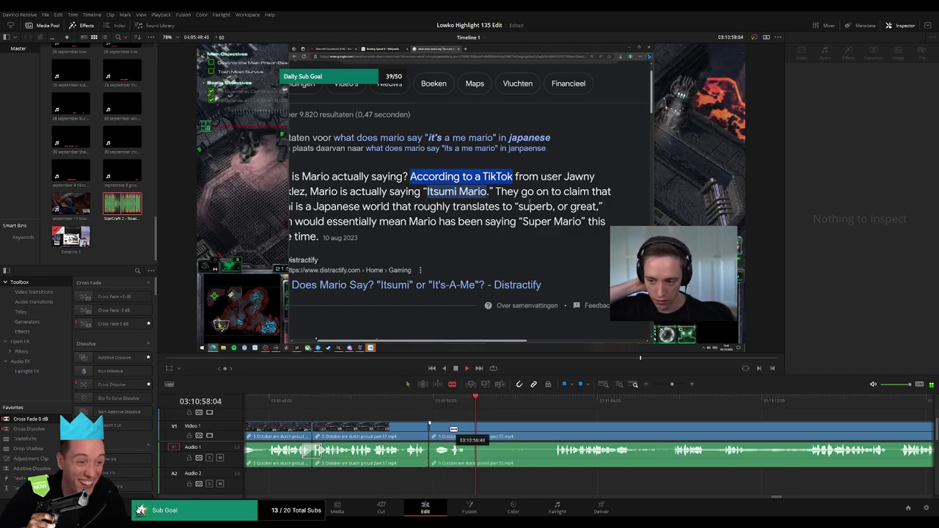
click(442, 434)
key(Delete)
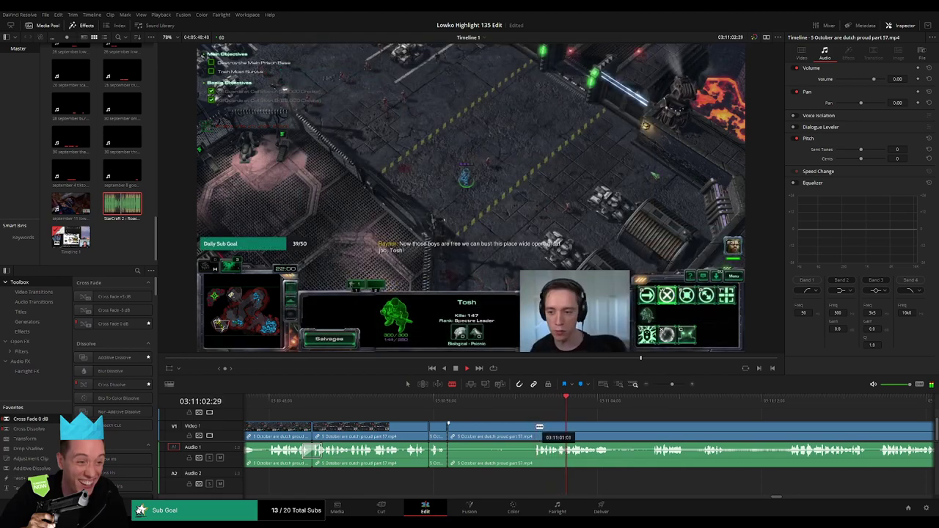
Step: Ripple-delete the quiet stretch from about 03:10:57 to 03:11:01 in part 57 and cross-fade the audio at the cut
click(537, 427)
key(a)
click(519, 430)
key(Delete)
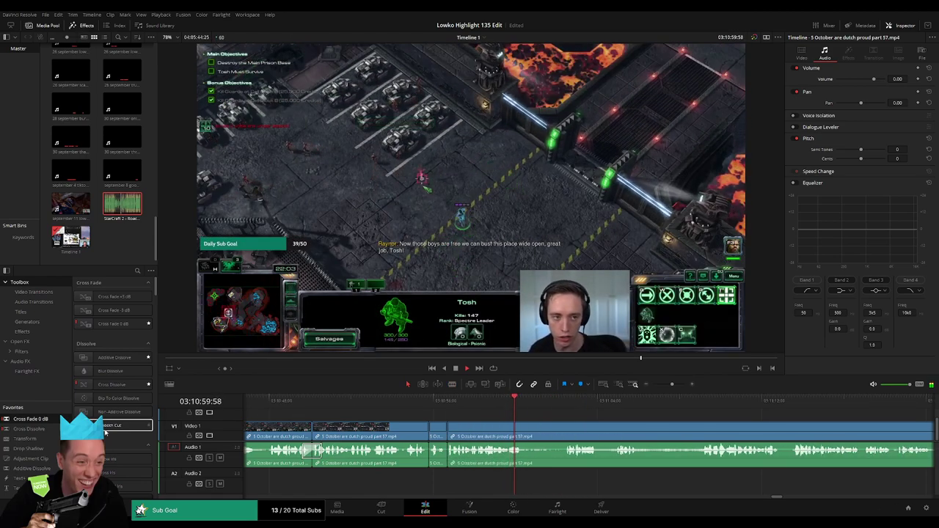
drag(452, 466, 448, 462)
Step: Split part 57 around the pause from about 03:11:00 to 03:11:02, ripple-delete it and add Cross Fade 0 dB at the cut
click(562, 404)
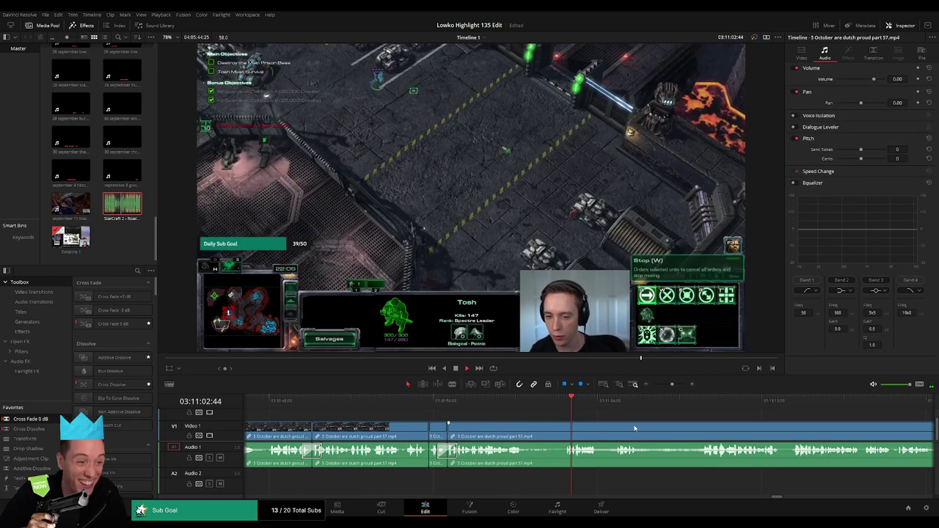
scroll(636, 429, right, 3)
key(b)
click(383, 427)
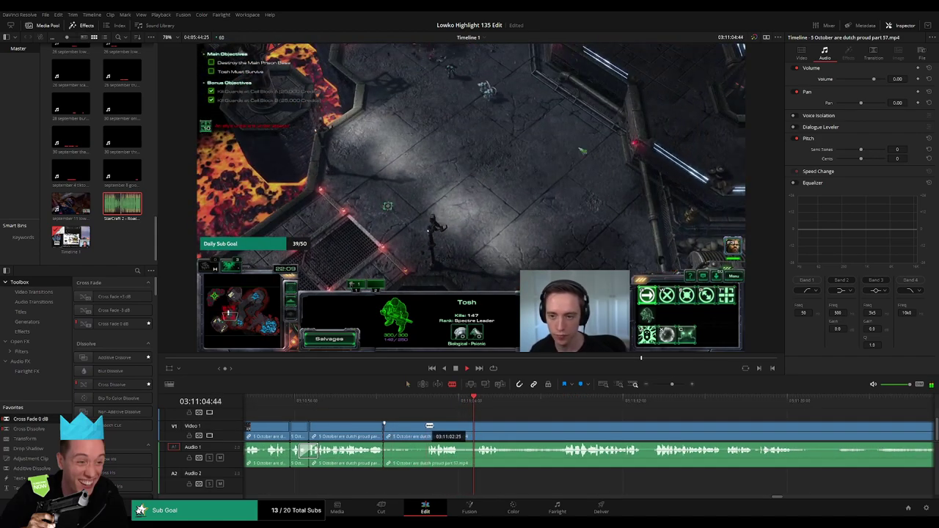
click(426, 427)
key(a)
click(415, 430)
key(Delete)
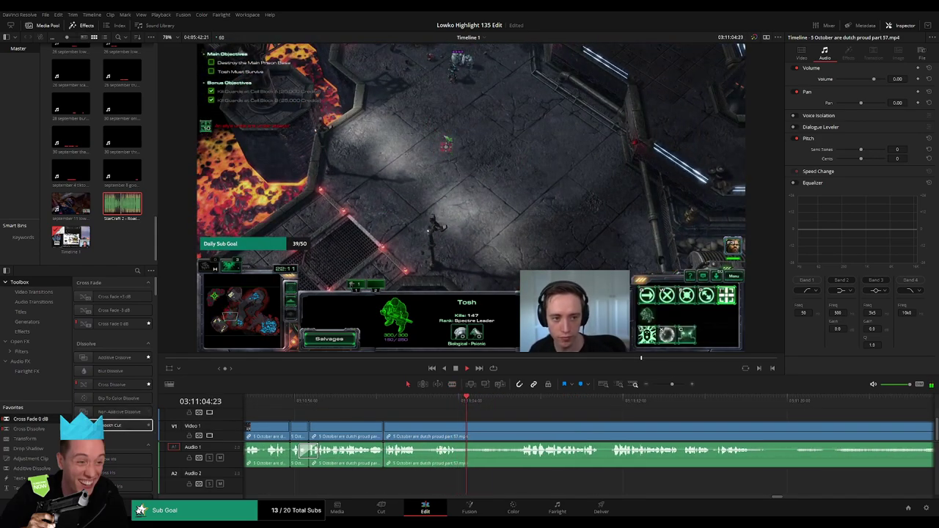
drag(31, 419, 383, 452)
Step: Split part 57 around the quiet gameplay from about 03:11:04 to 03:11:07 and ripple-delete the piece between the splits
key(b)
click(459, 430)
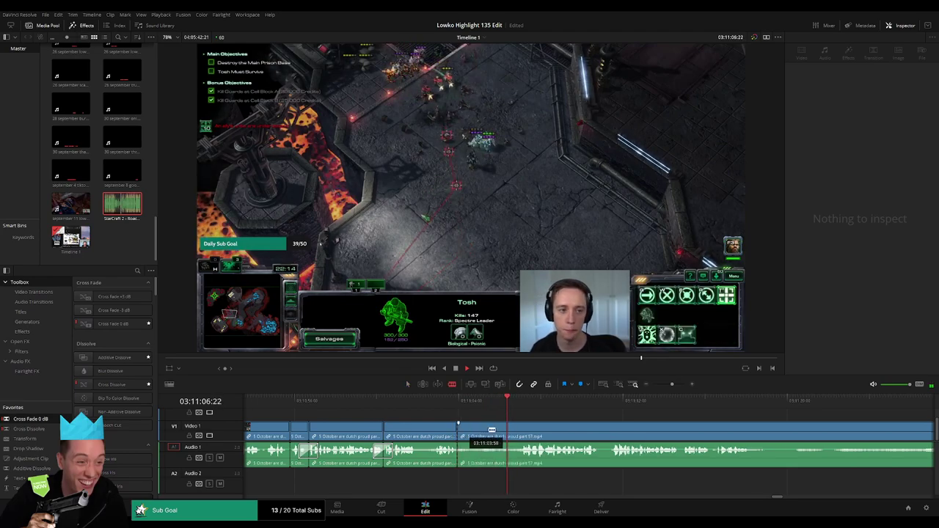
click(521, 430)
key(a)
click(505, 432)
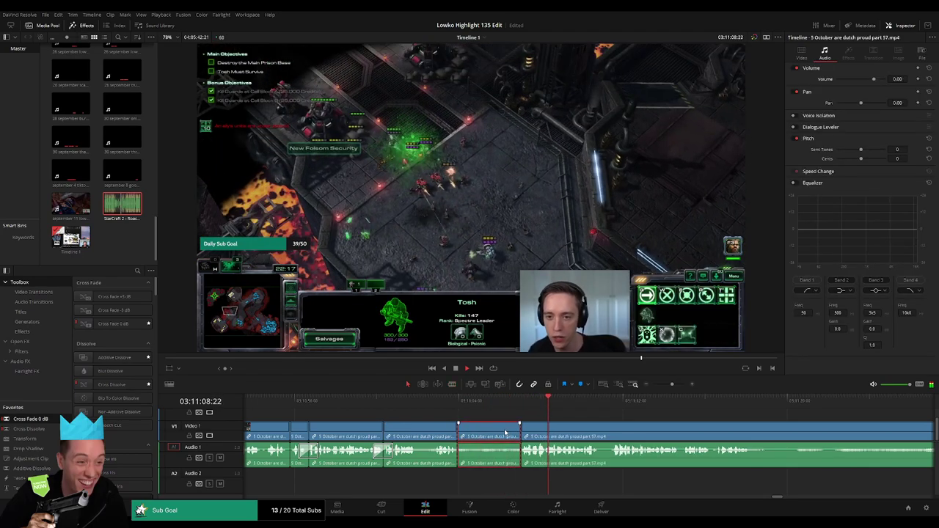
key(Delete)
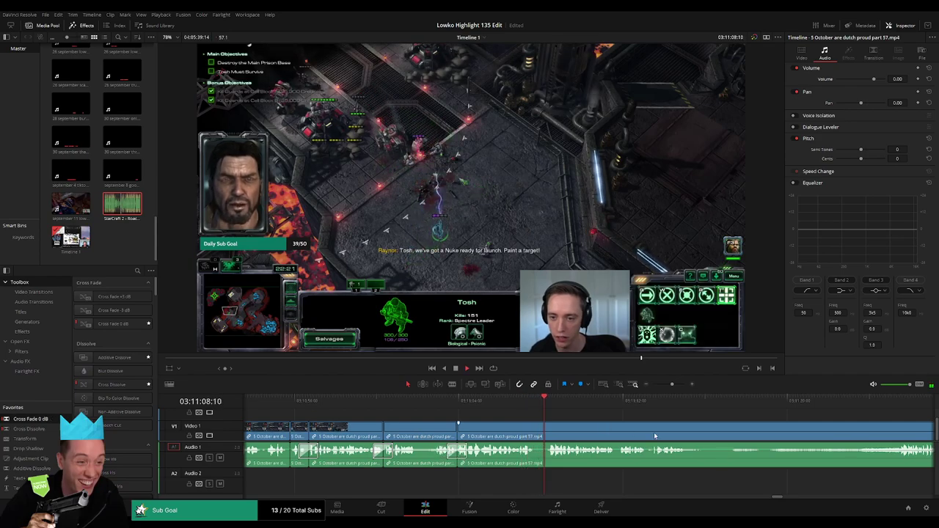
Step: Split part 57 at about 03:11:15 and 03:11:25, at the start and end of the quiet nuke gameplay
drag(654, 433, 463, 418)
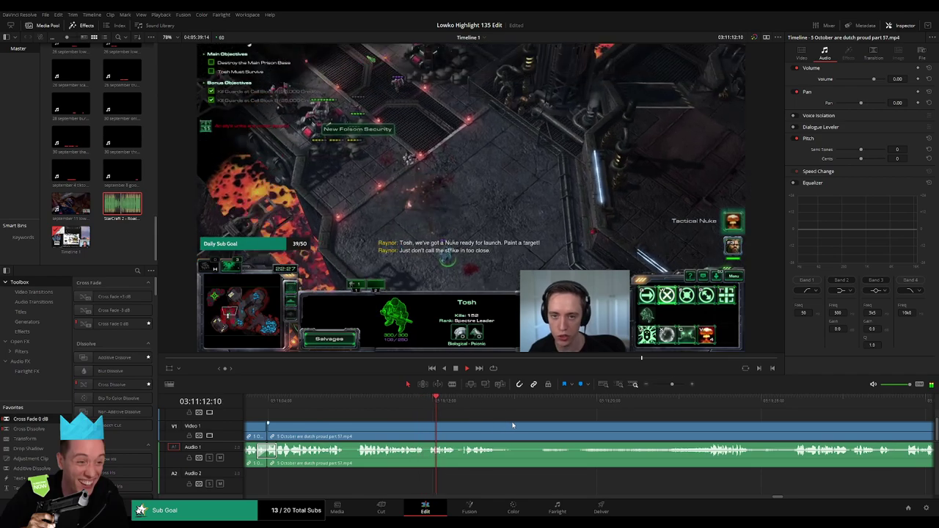
scroll(483, 422, right, 1)
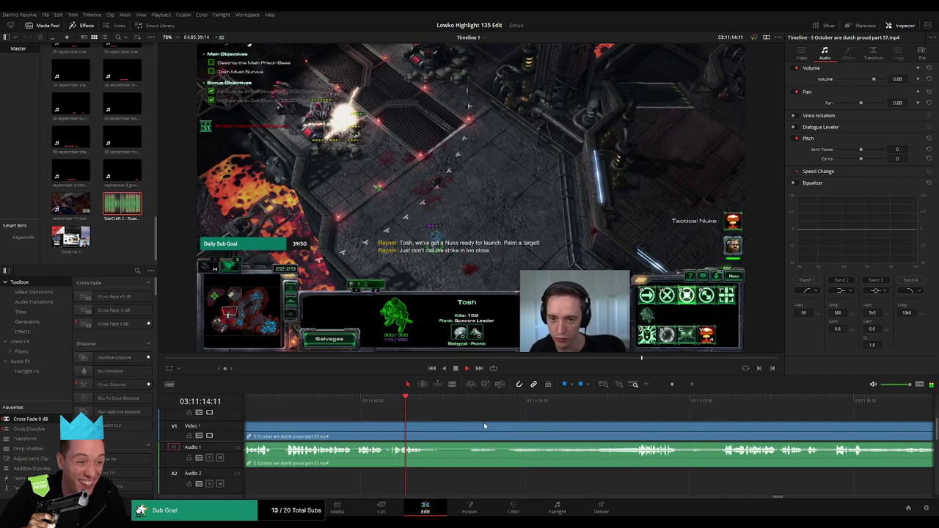
key(b)
click(431, 428)
drag(608, 408, 631, 407)
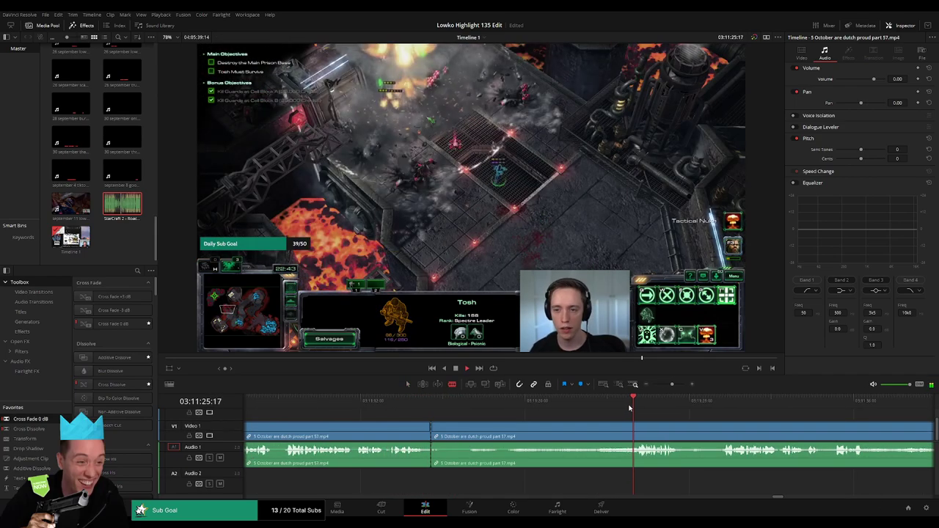
scroll(688, 424, right, 2)
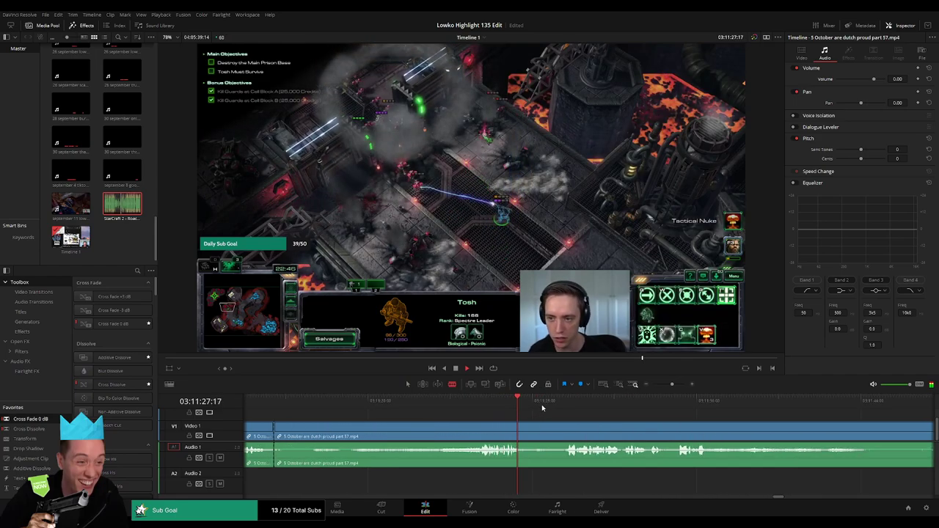
click(482, 428)
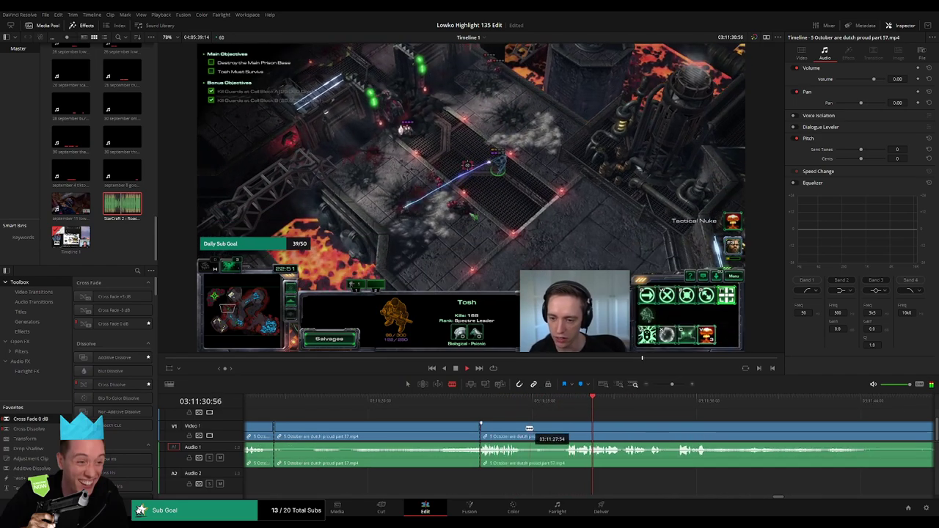
Step: Ripple-delete the pause from about 03:11:27 to 03:11:29 and the quiet piece before 03:11:25, and cross-fade the new audio cuts
click(522, 429)
click(566, 428)
key(a)
click(550, 432)
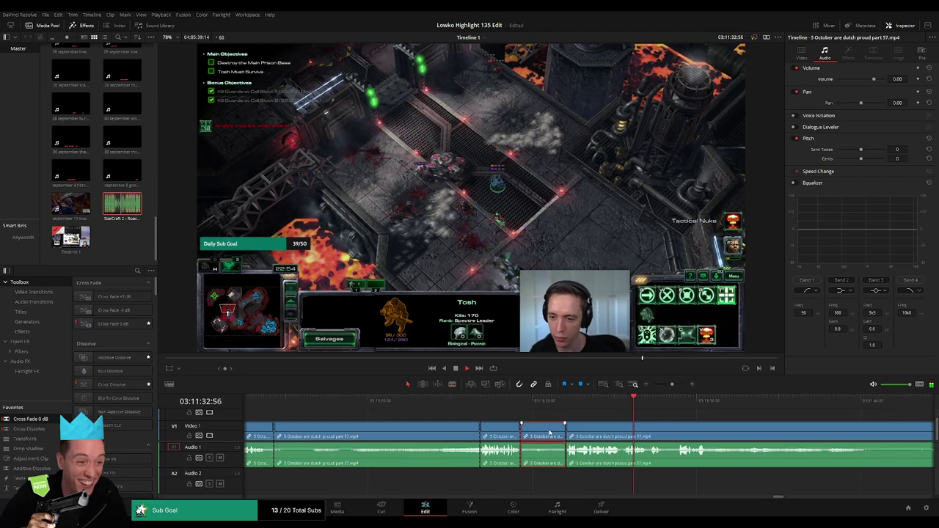
key(Delete)
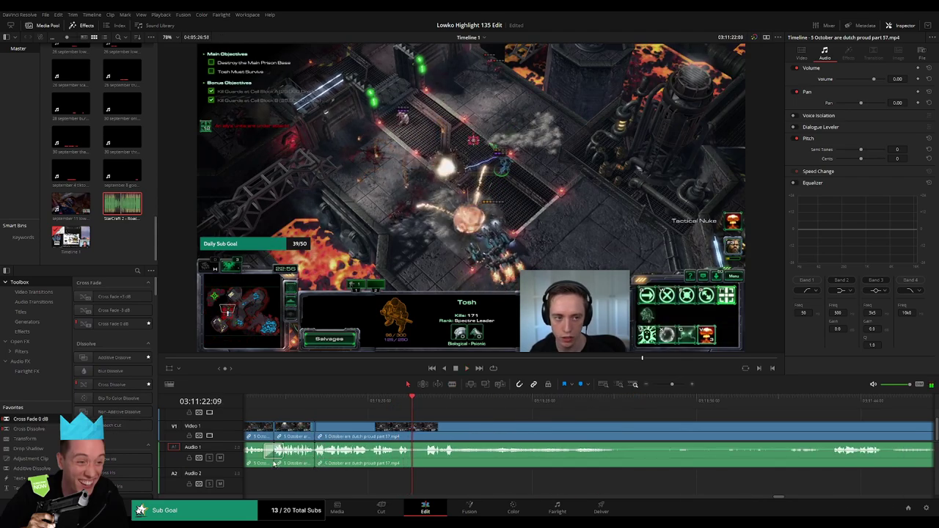
drag(49, 421, 361, 454)
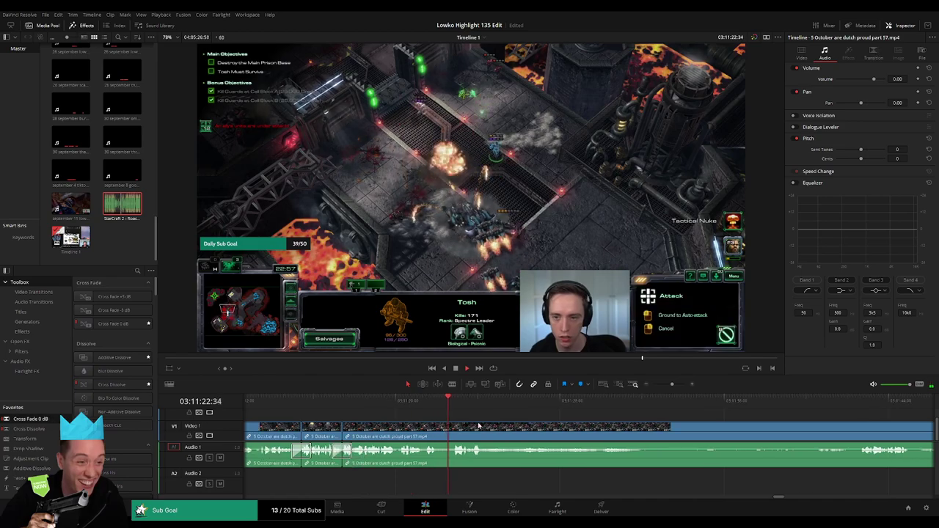
Step: Ripple-delete the quiet stretch from 03:11:24 to about 03:11:42 in part 57 and cross-fade the audio at the cut
scroll(437, 415, right, 3)
key(ctrl+b)
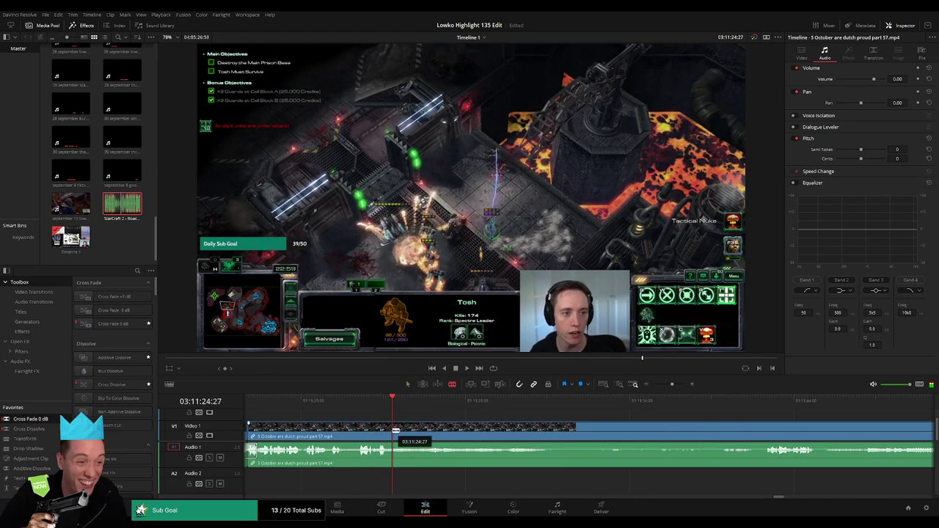
click(763, 402)
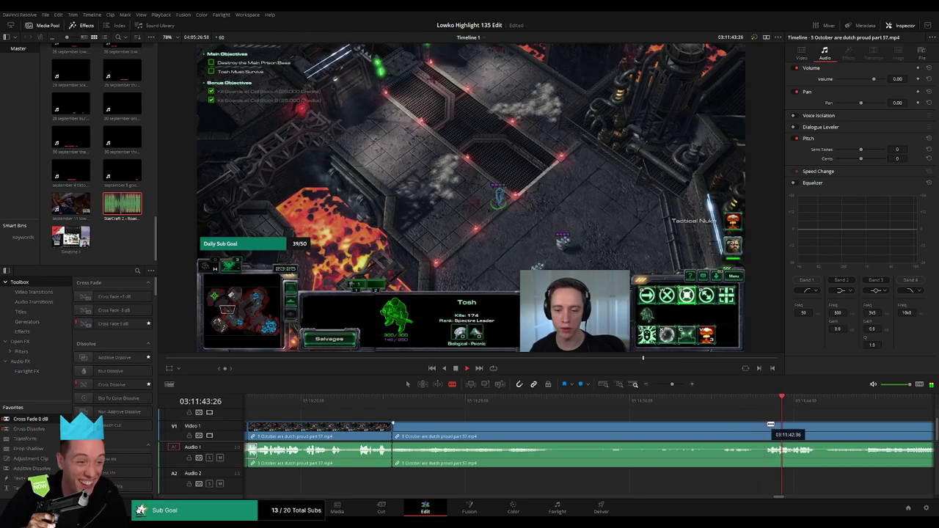
click(767, 425)
key(a)
click(707, 433)
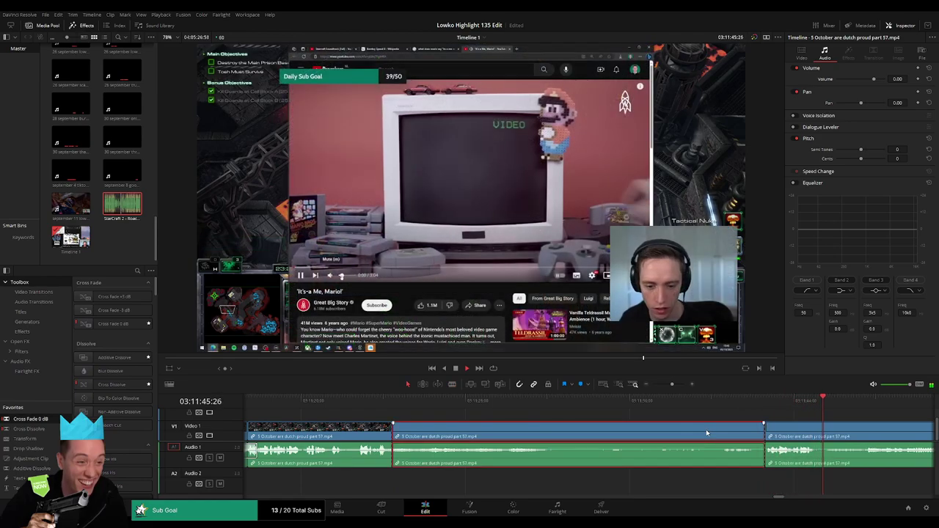
key(Delete)
key(space)
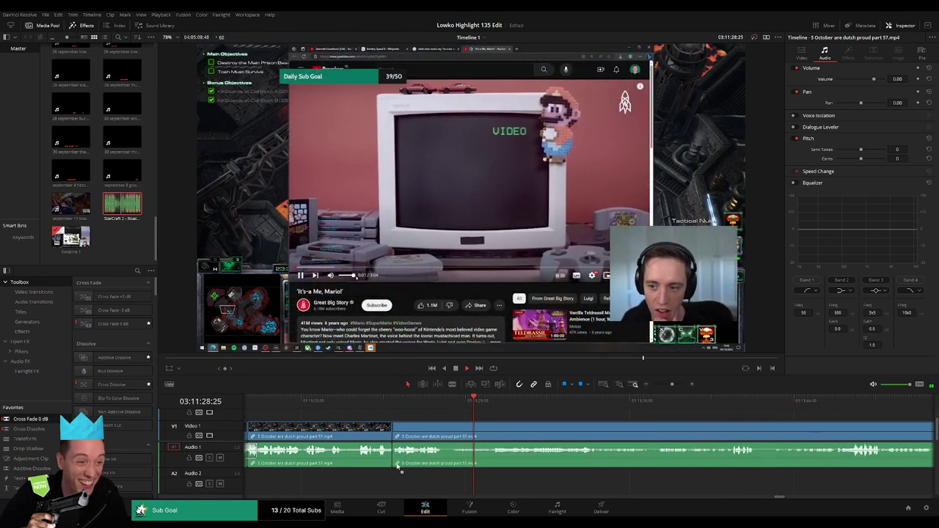
drag(397, 467, 395, 463)
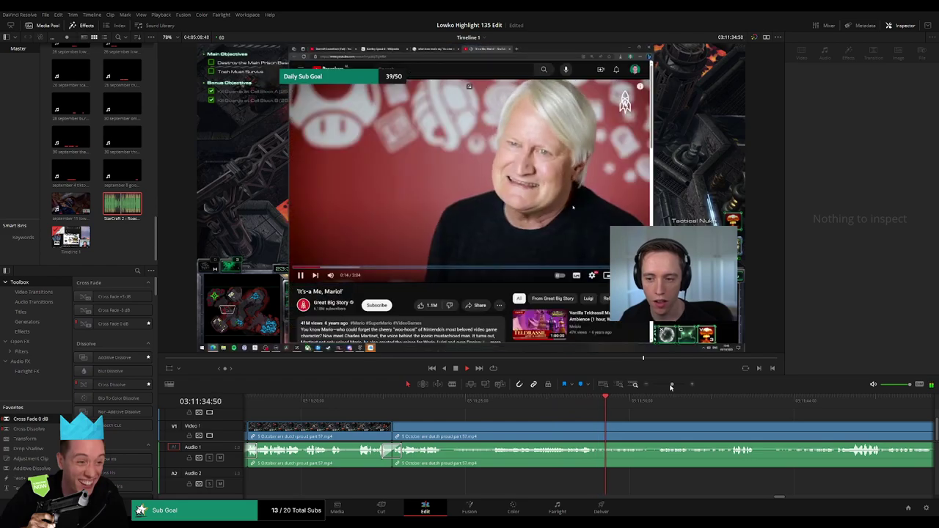
Step: Play through the "It's-a Me, Mario!" reaction in part 57 up to about 03:12:35 and examine its waveform for pauses
mouse_move(670, 386)
mouse_down()
mouse_move(652, 387)
mouse_move(668, 387)
mouse_up()
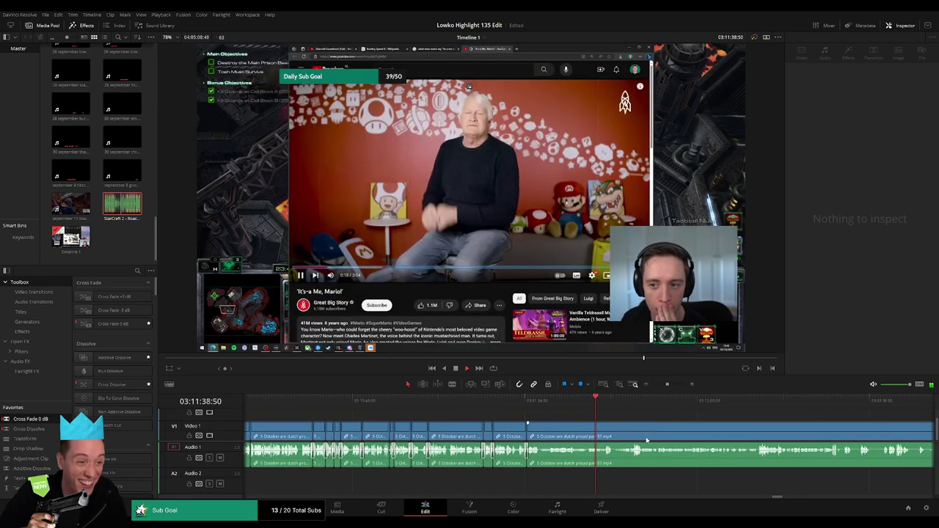
drag(647, 439, 552, 429)
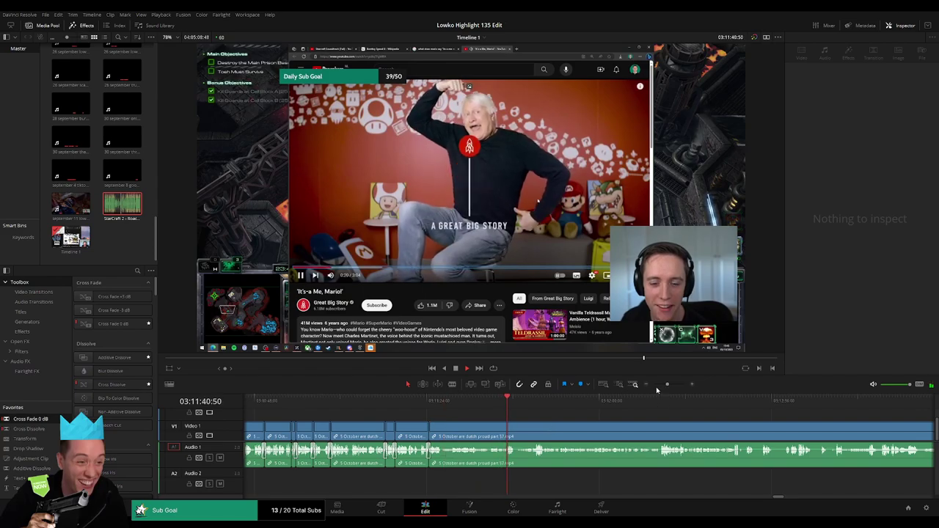
drag(666, 385, 671, 386)
click(614, 401)
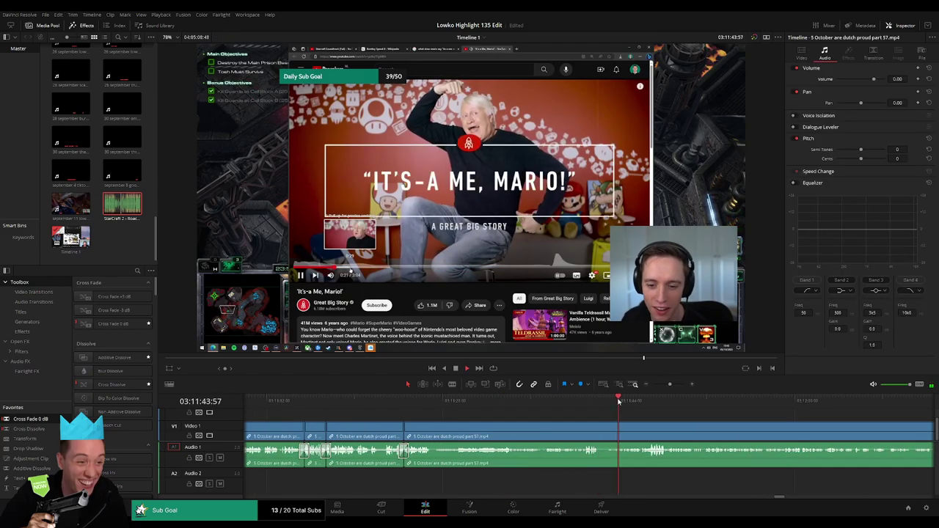
drag(692, 429, 551, 416)
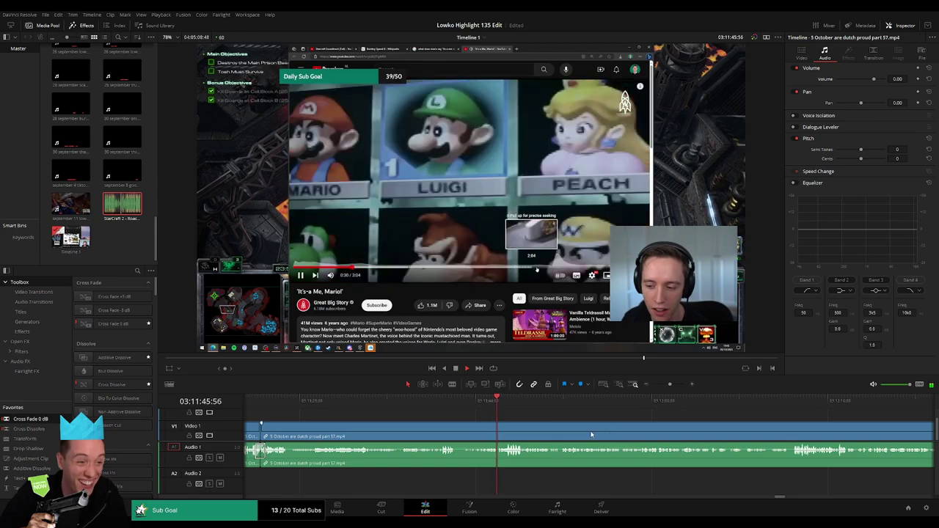
scroll(591, 434, right, 1)
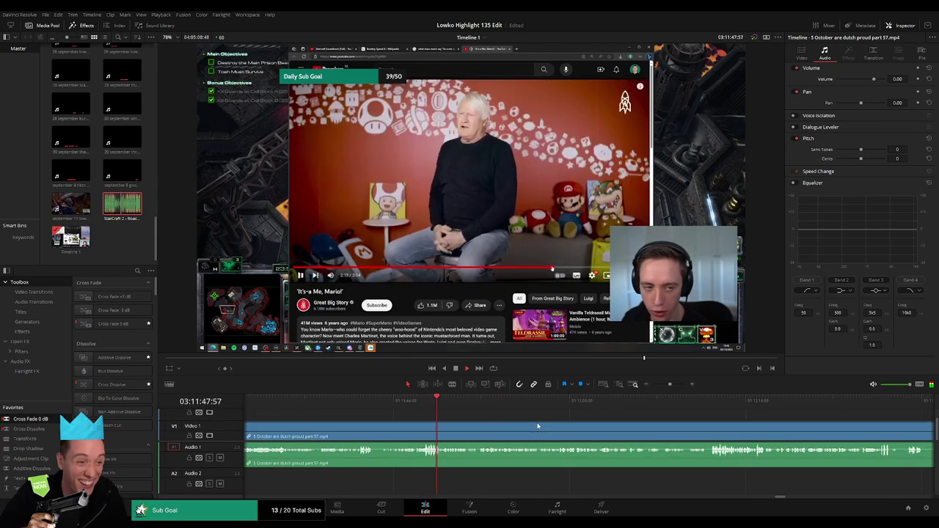
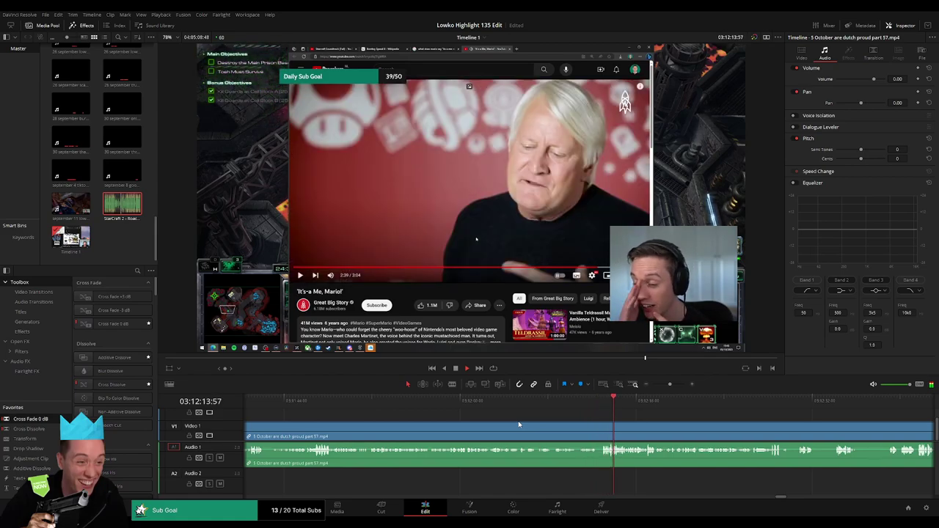
drag(764, 434, 469, 416)
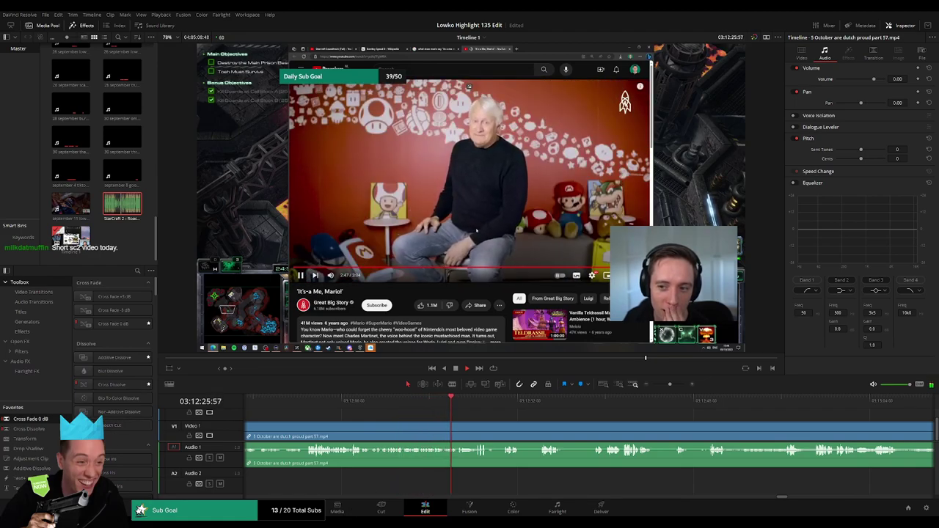
drag(486, 428, 418, 422)
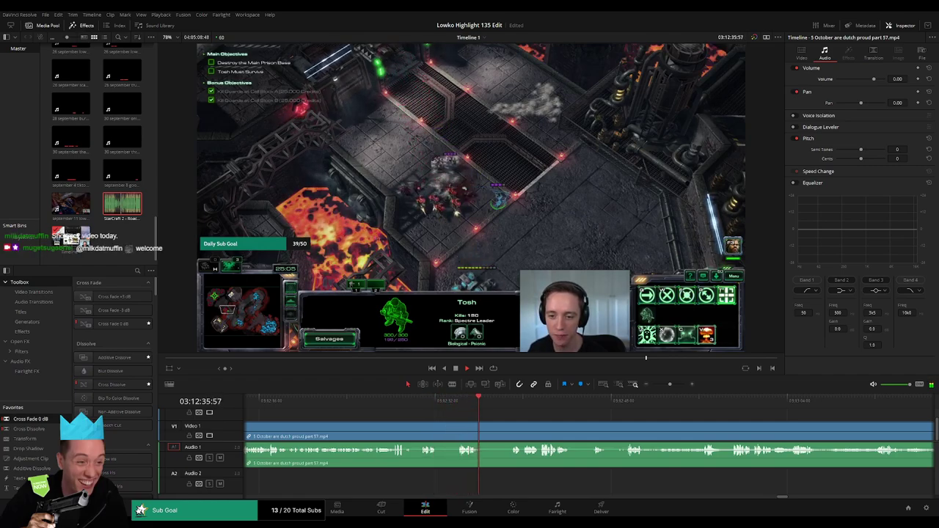
Step: Ripple-delete the pause from about 03:12:32 to 03:12:34 in part 57 and the following one from about 03:12:34 to 03:12:37
click(438, 435)
click(457, 435)
key(a)
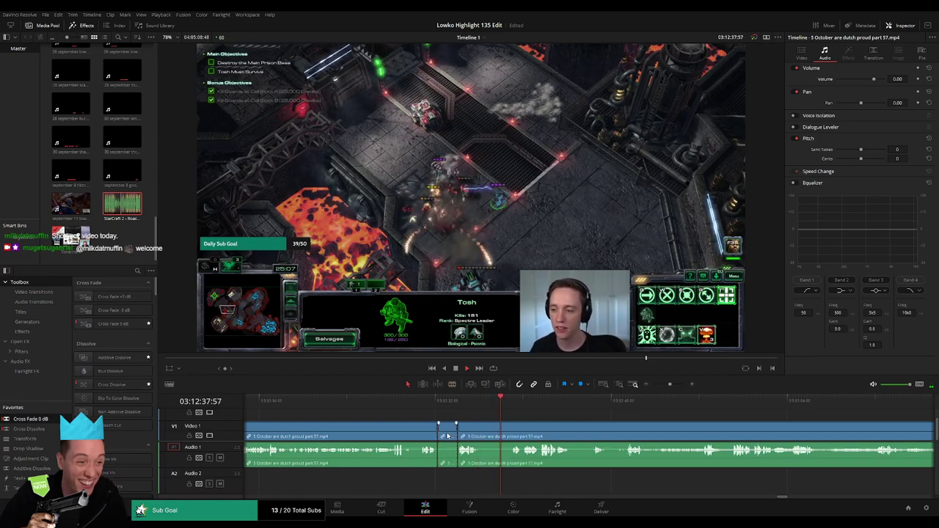
click(448, 436)
drag(448, 436, 494, 427)
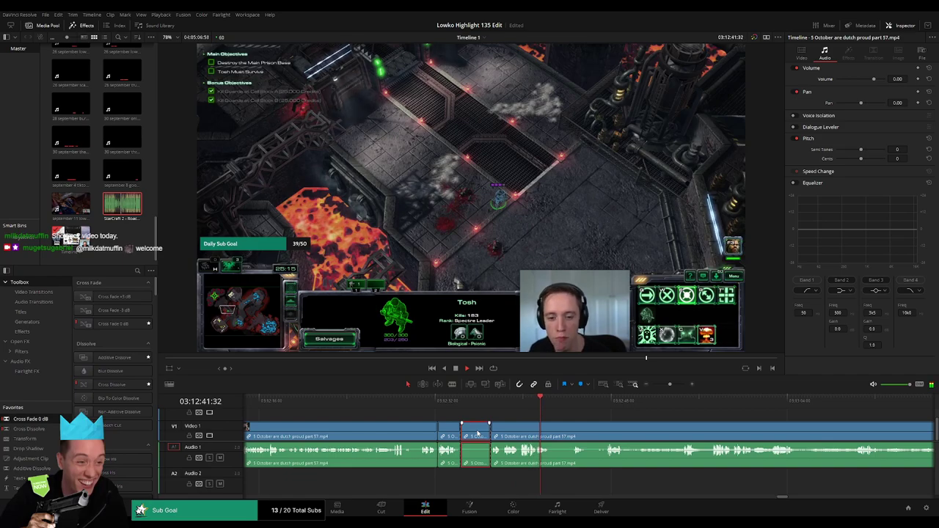
key(Delete)
Step: Cut out the short pause between about 03:12:39 and 03:12:41 in part 57 and close the gap
key(b)
click(522, 431)
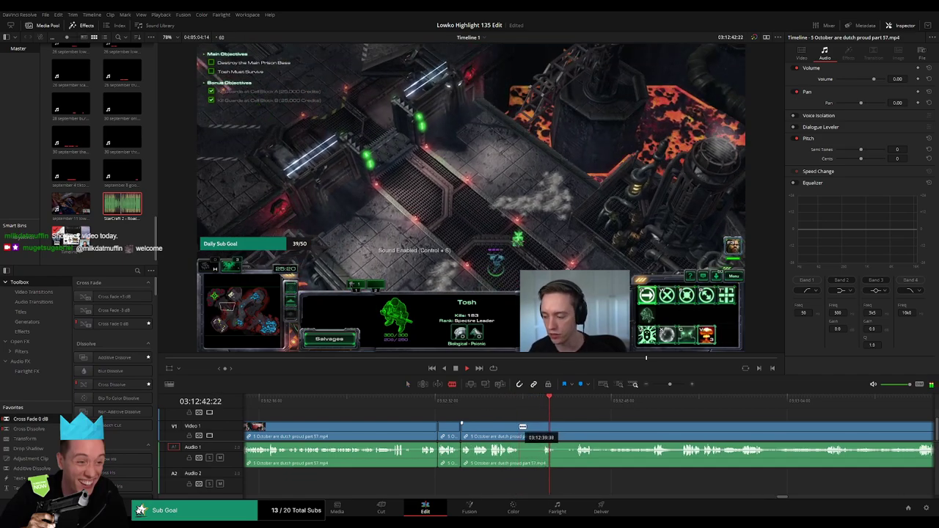
click(543, 425)
key(a)
click(533, 430)
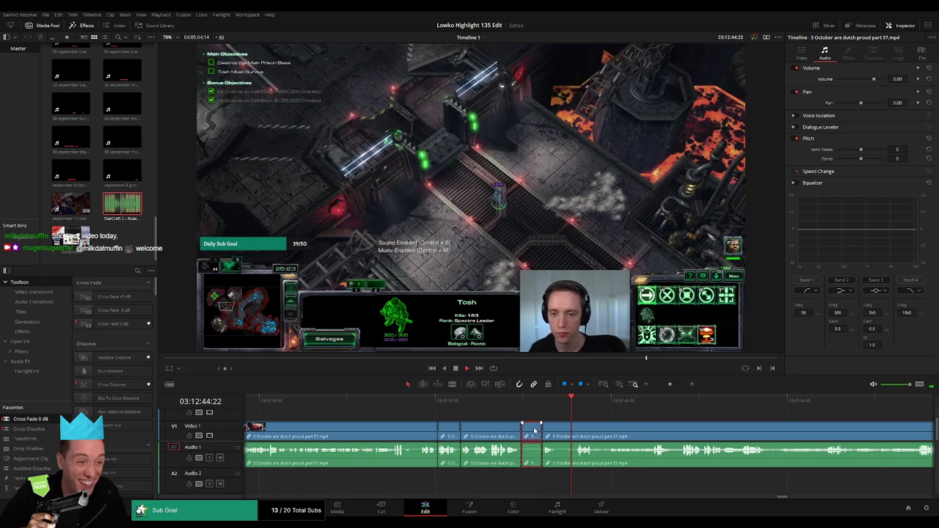
key(Delete)
Step: Ripple-delete the silent piece from about 03:12:41 to 03:12:43 in part 57
key(b)
click(534, 426)
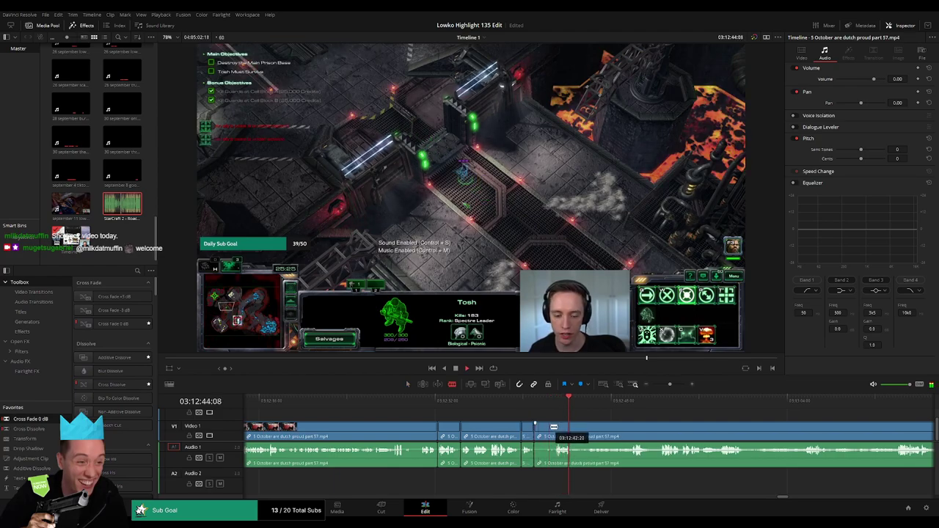
click(555, 427)
click(554, 431)
key(a)
click(547, 434)
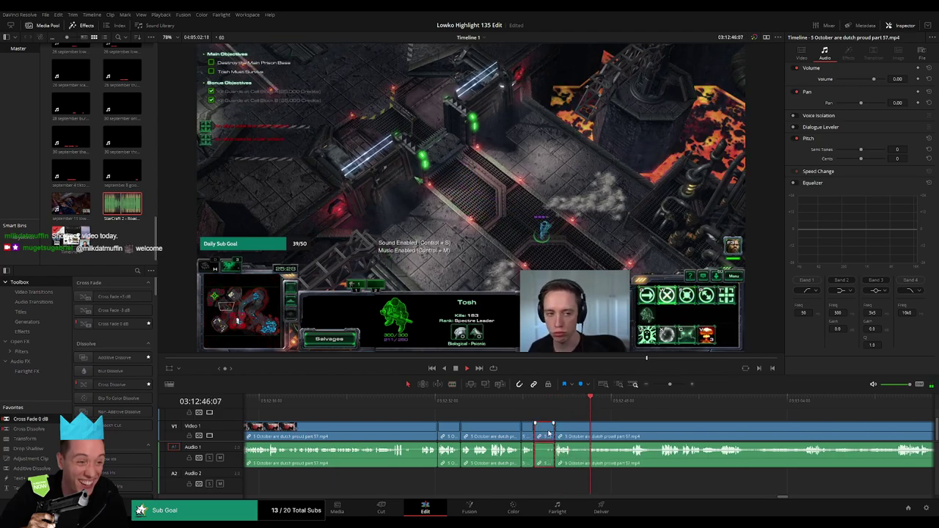
key(Delete)
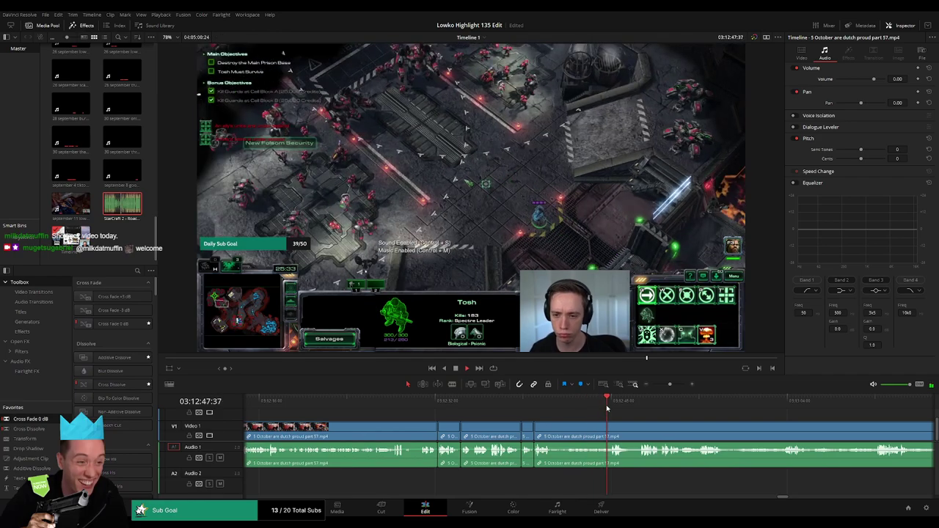
Step: Apply a Cross Fade 0 dB to the audio cut at about 03:12:41
drag(651, 432, 503, 409)
click(493, 405)
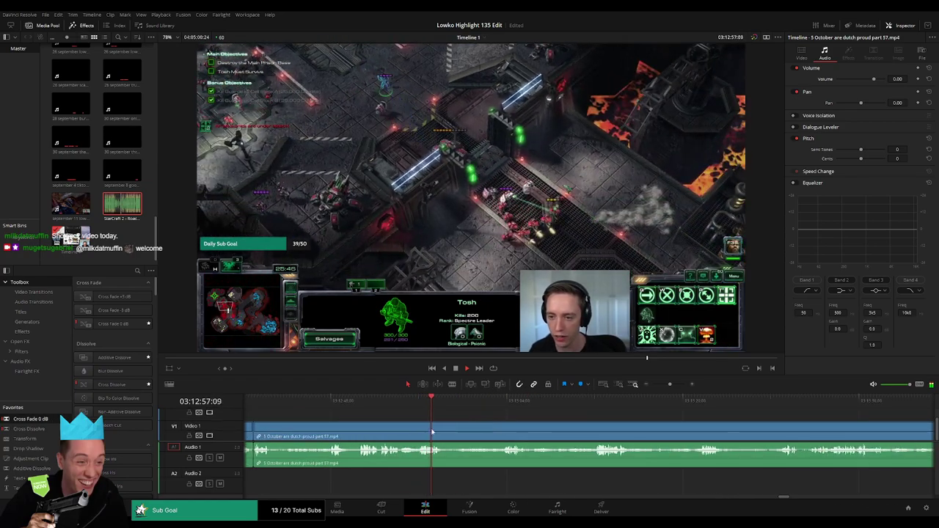
drag(49, 420, 382, 452)
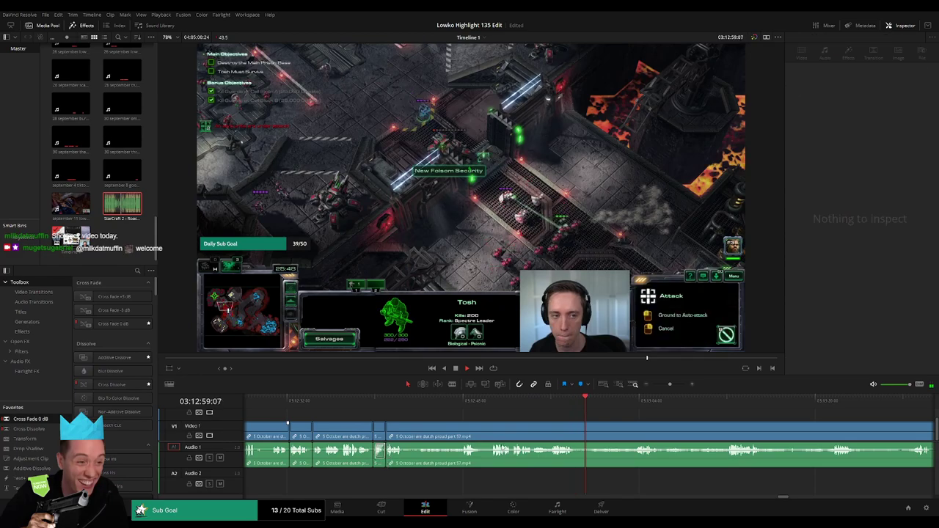
scroll(411, 449, left, 1)
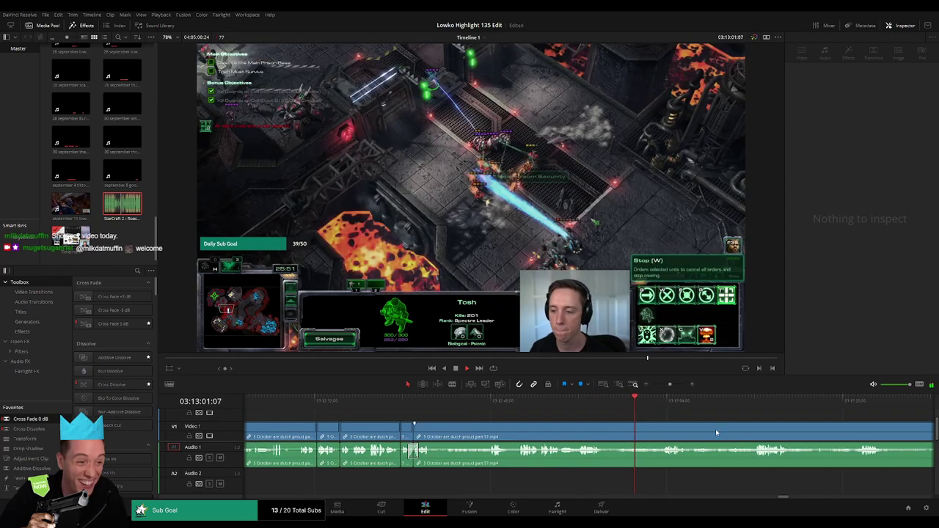
Step: Ripple-delete the quiet stretch from about 03:12:58 to 03:13:04 in part 57 and cross-fade the audio at the cut
scroll(660, 426, right, 5)
key(b)
click(472, 440)
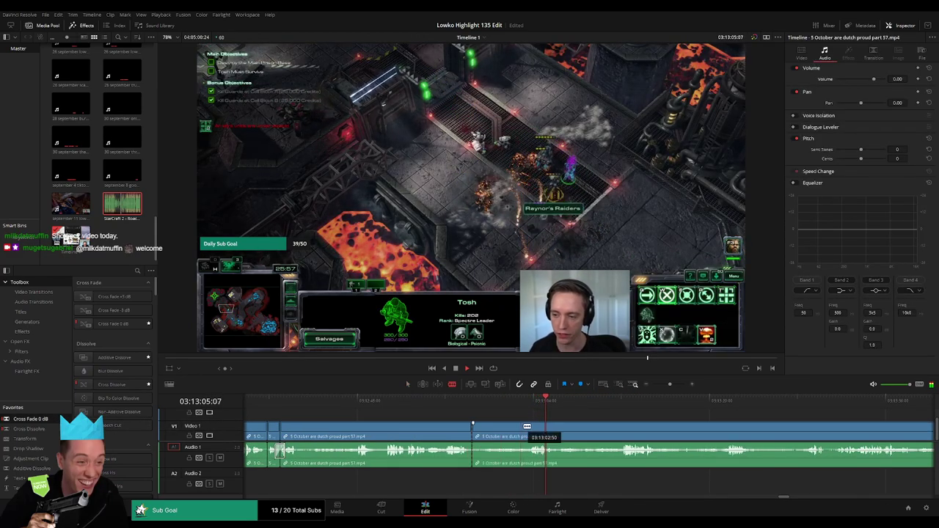
key(Delete)
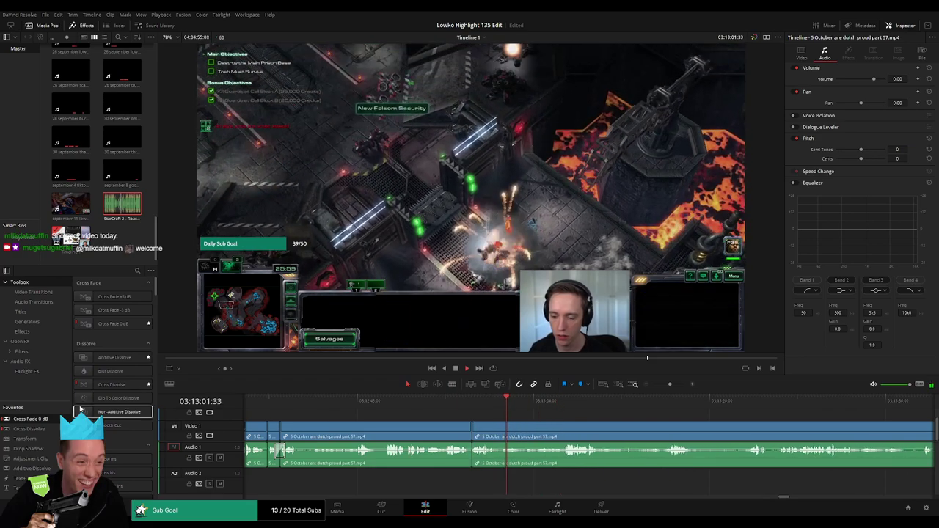
drag(471, 463, 472, 460)
click(563, 399)
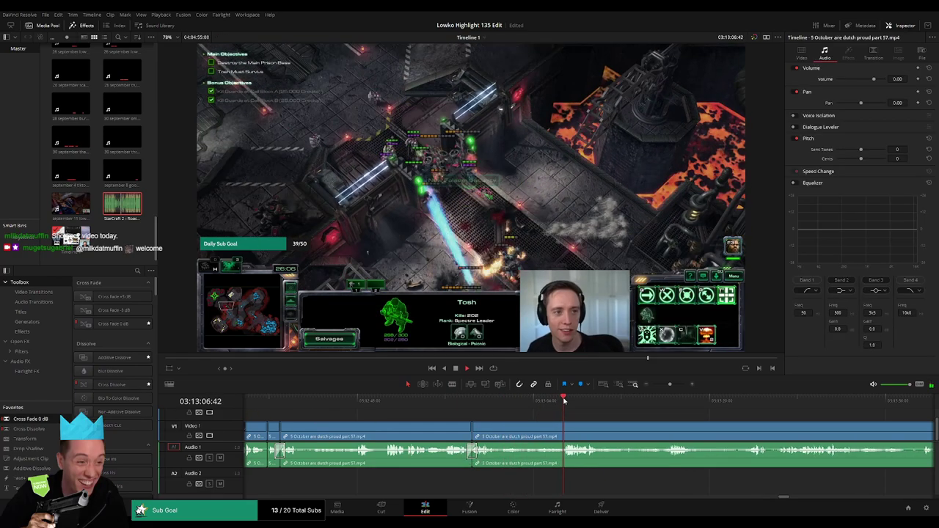
Step: Ripple-delete the quiet stretch from about 03:13:01 to 03:13:07 and cross-fade the audio at the cut
scroll(547, 417, right, 3)
key(b)
click(419, 427)
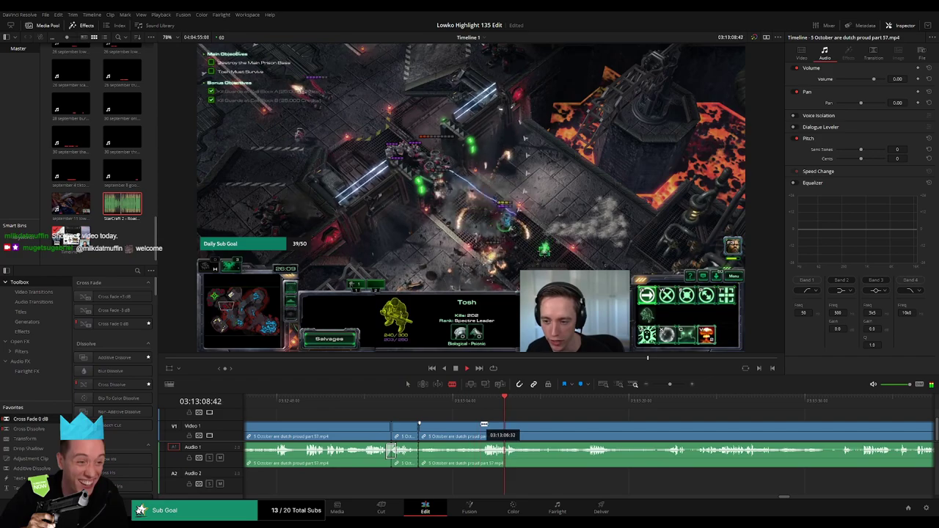
click(484, 426)
key(a)
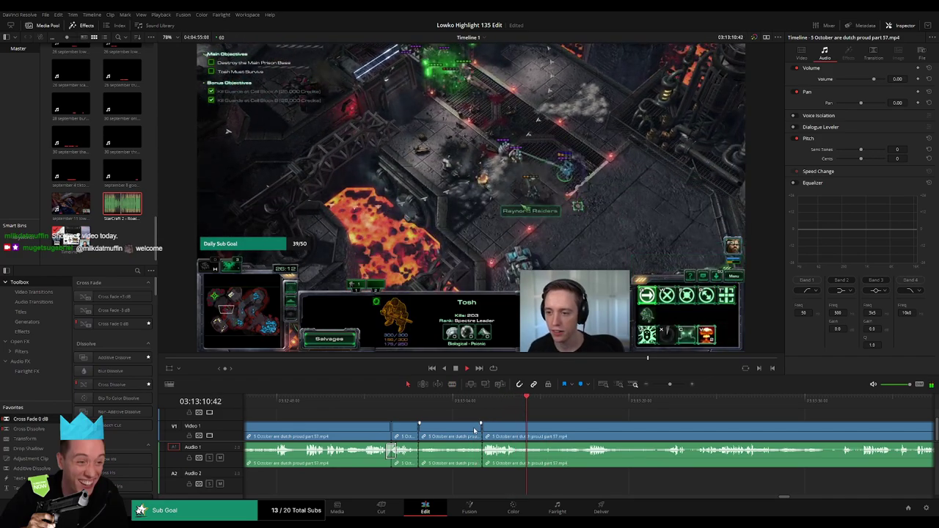
key(Delete)
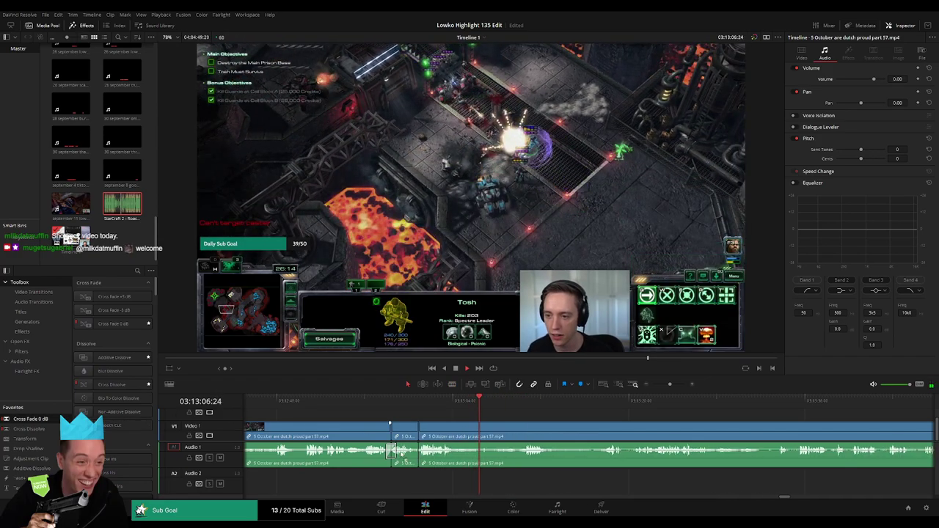
Step: Split part 57 at about 03:13:04 and 03:13:10 and ripple-delete the piece in between
key(b)
click(458, 430)
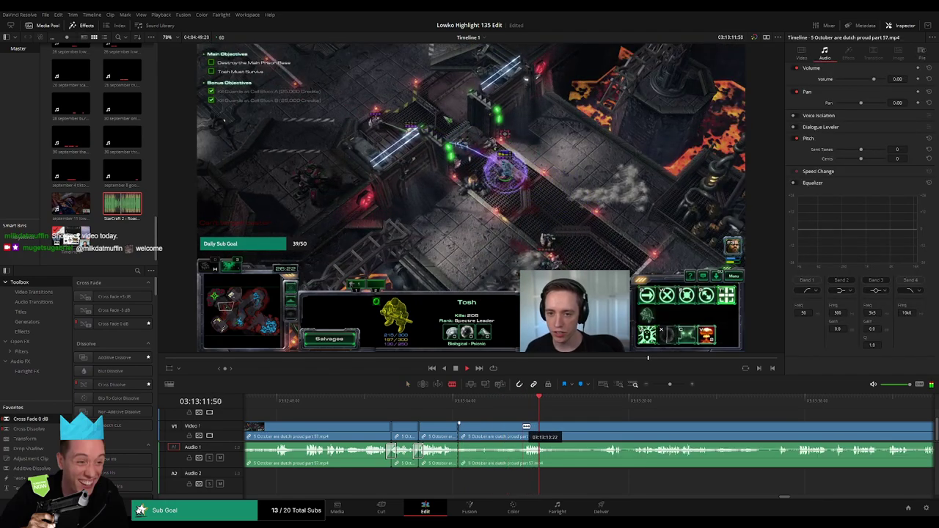
click(521, 431)
key(a)
click(502, 434)
key(Delete)
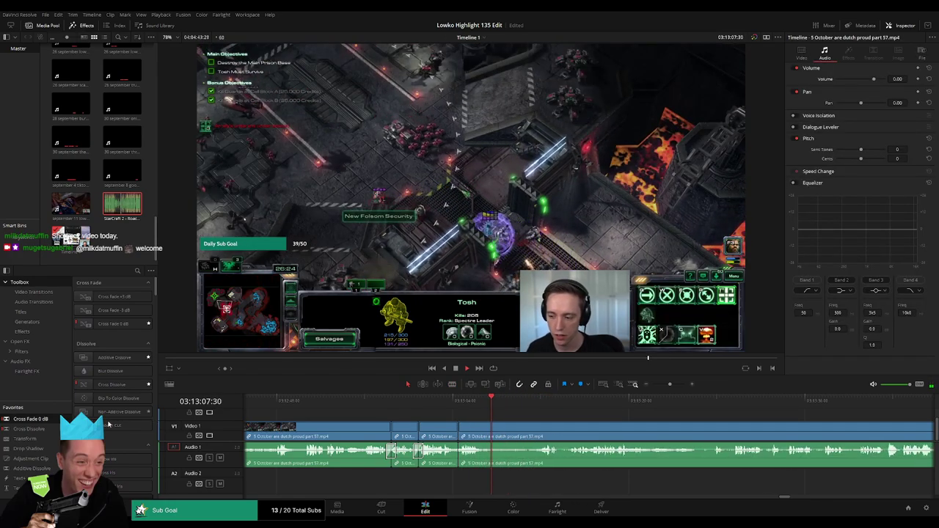
Step: Ripple-delete the long stretch of gameplay from the cut at about 03:13:04 to 03:13:29 in part 57
drag(533, 405, 574, 406)
click(731, 405)
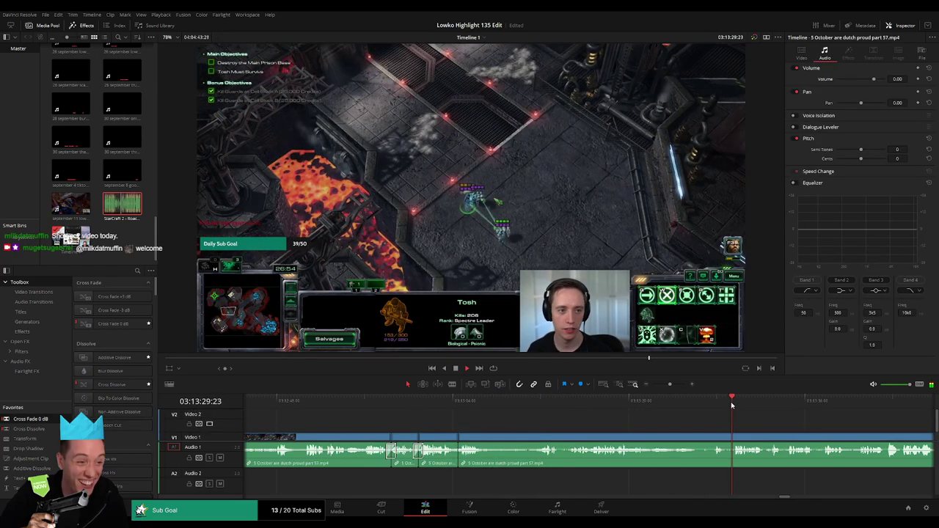
scroll(565, 413, right, 4)
scroll(509, 420, left, 2)
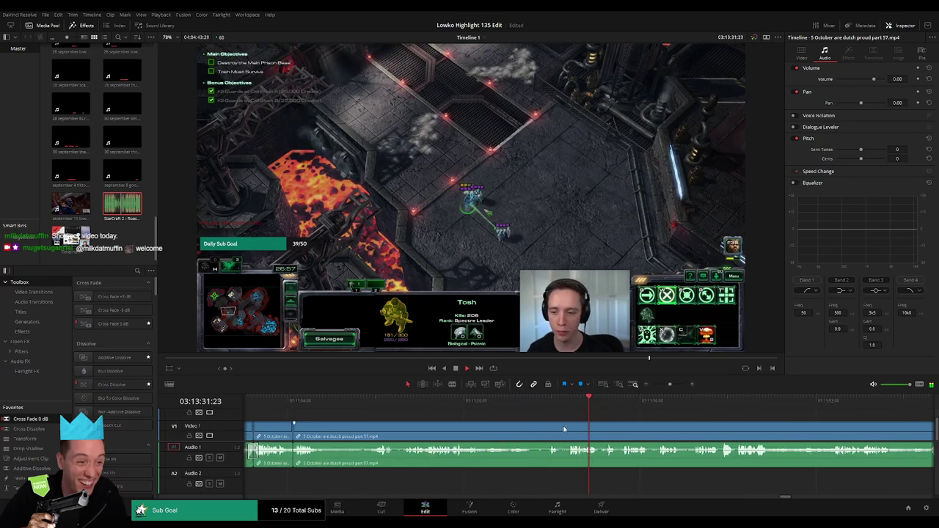
key(b)
key(Delete)
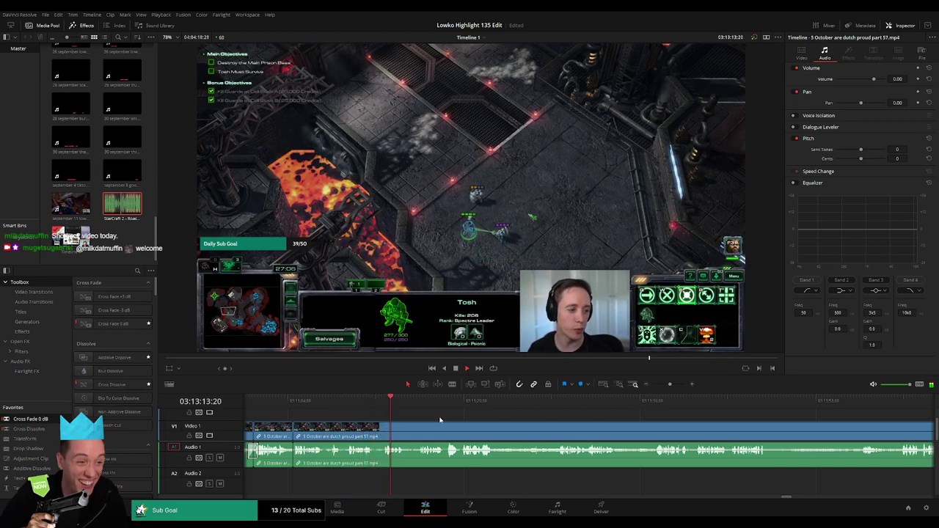
Step: Ripple-delete the quiet stretch from about 03:13:23 to 03:13:28 in part 57 and cross-fade the audio at the cut
drag(496, 422, 443, 424)
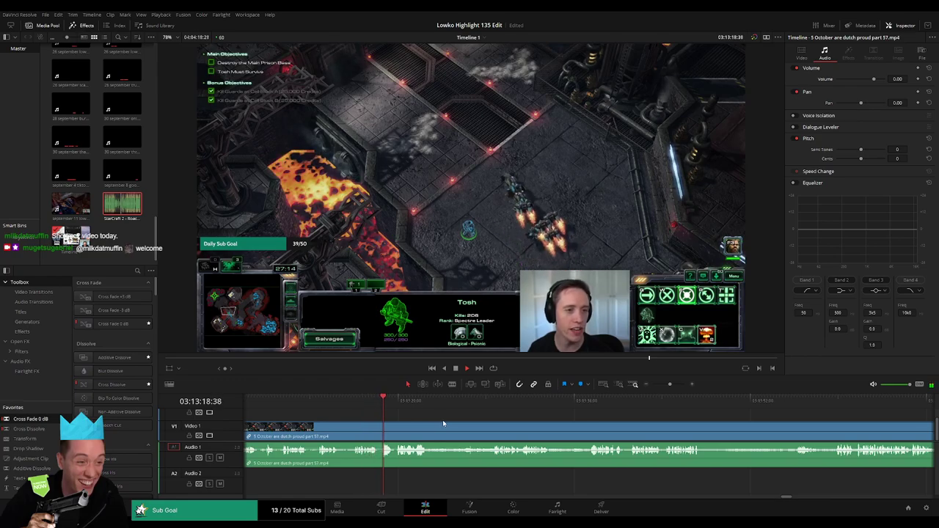
scroll(451, 420, right, 2)
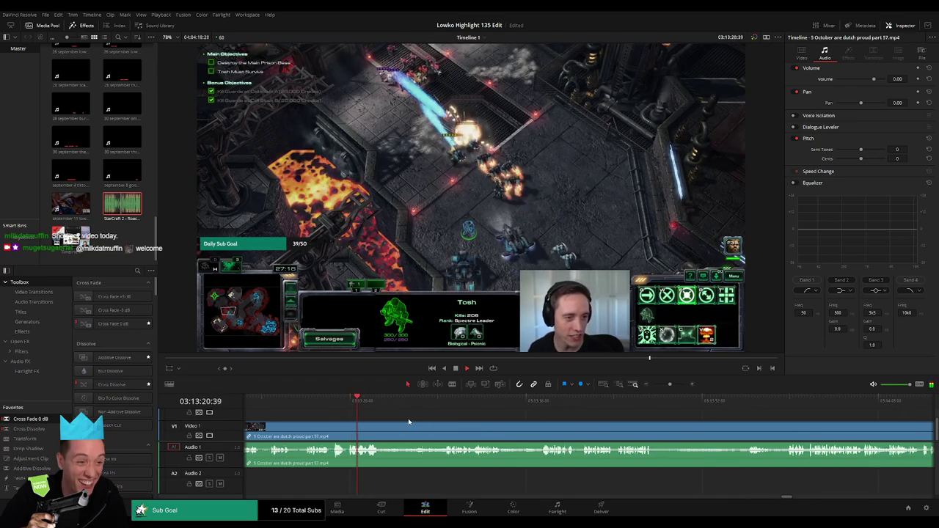
click(418, 401)
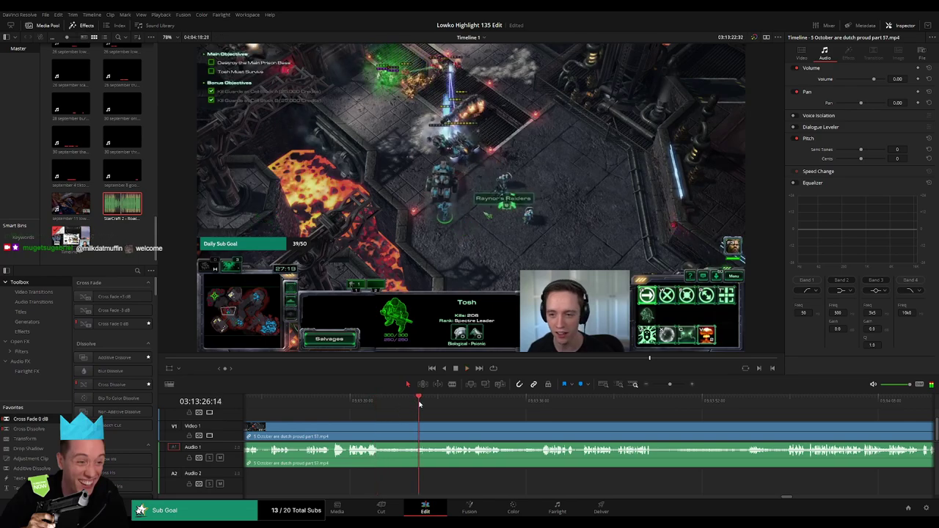
click(437, 402)
key(b)
click(380, 431)
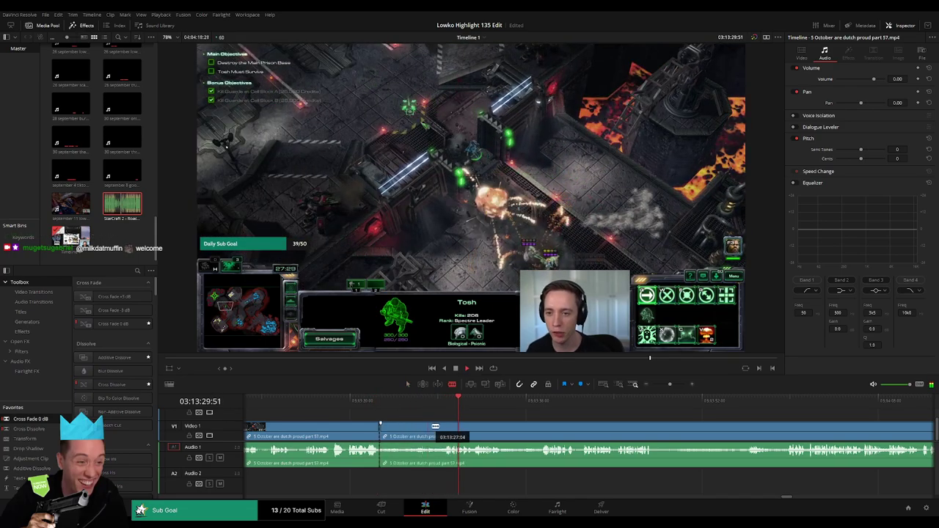
click(444, 431)
key(a)
click(425, 432)
key(Delete)
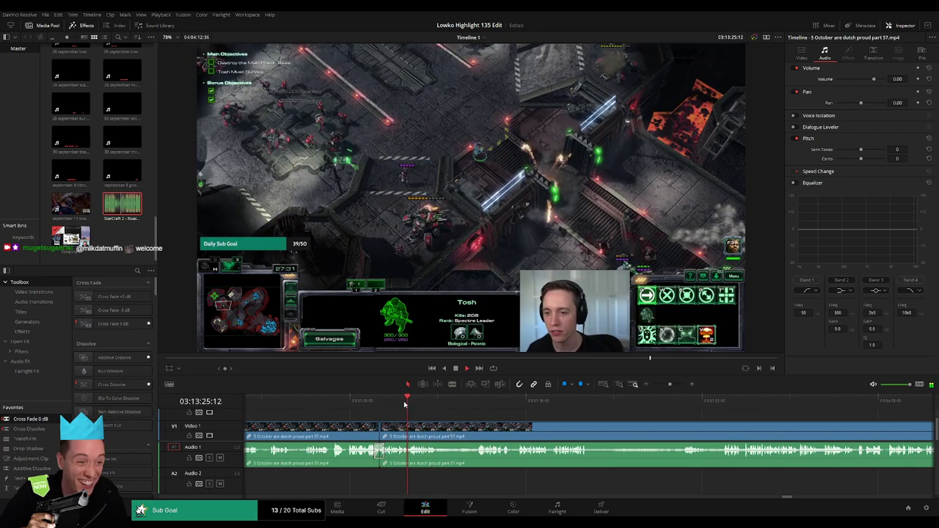
Step: Remove the pause from about 03:13:28 to 03:13:31 with a ripple delete and cross-fade the audio where the pieces meet
key(b)
click(353, 435)
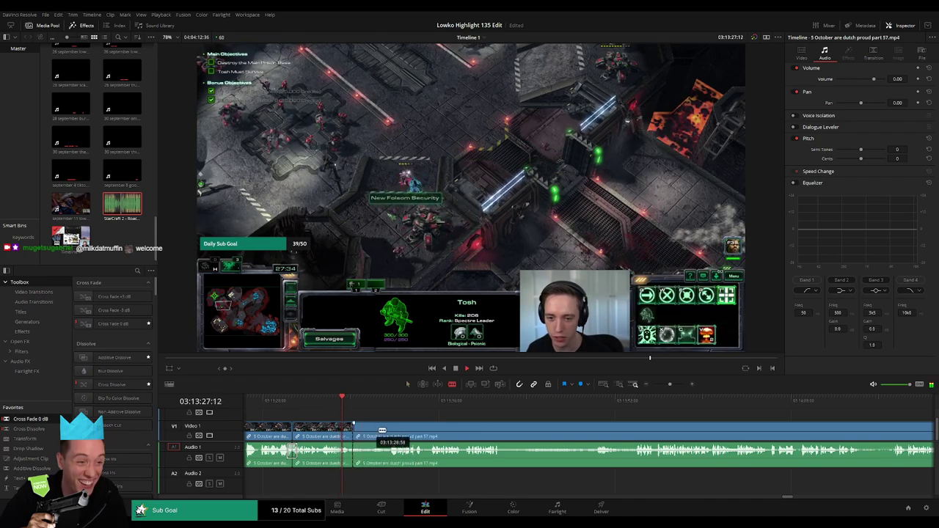
click(390, 428)
key(Delete)
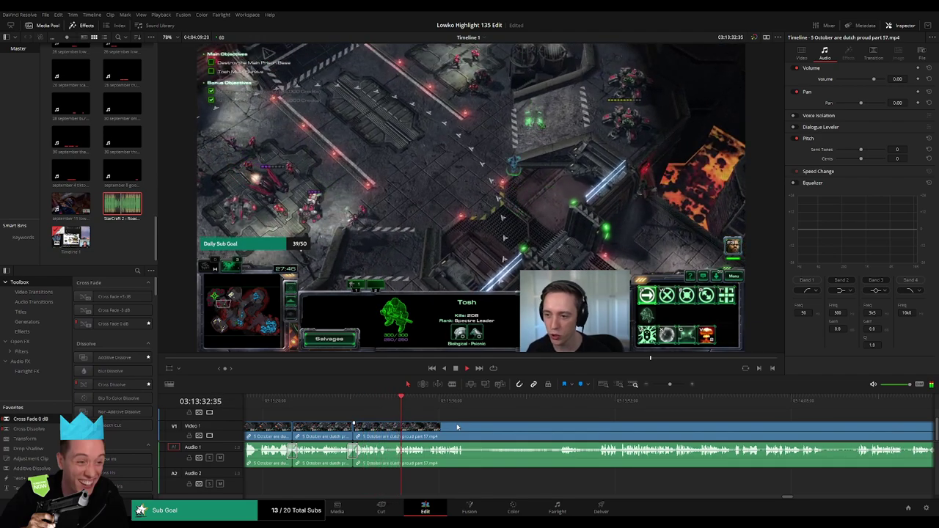
Step: Ripple-delete the quiet stretch from about 03:13:38 to 03:13:47 in part 57 and cross-fade the audio at the cut
scroll(450, 426, right, 4)
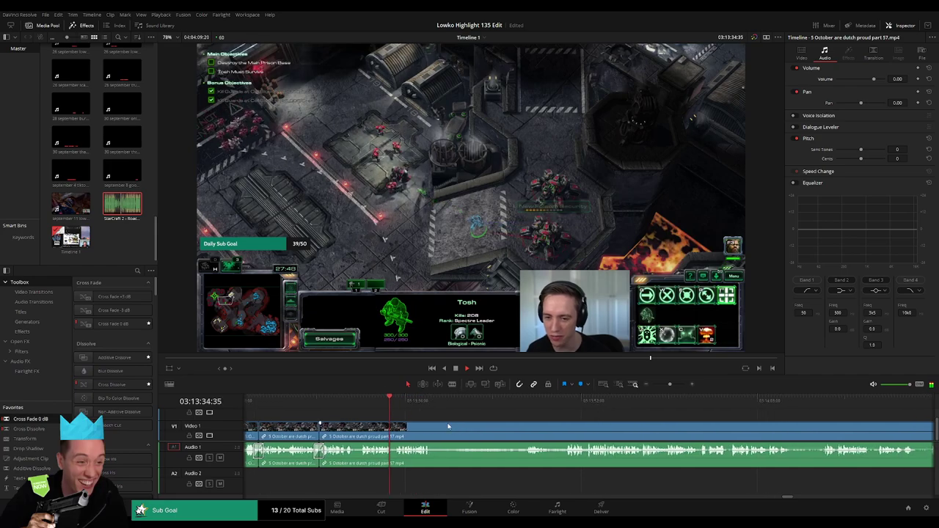
key(b)
click(422, 428)
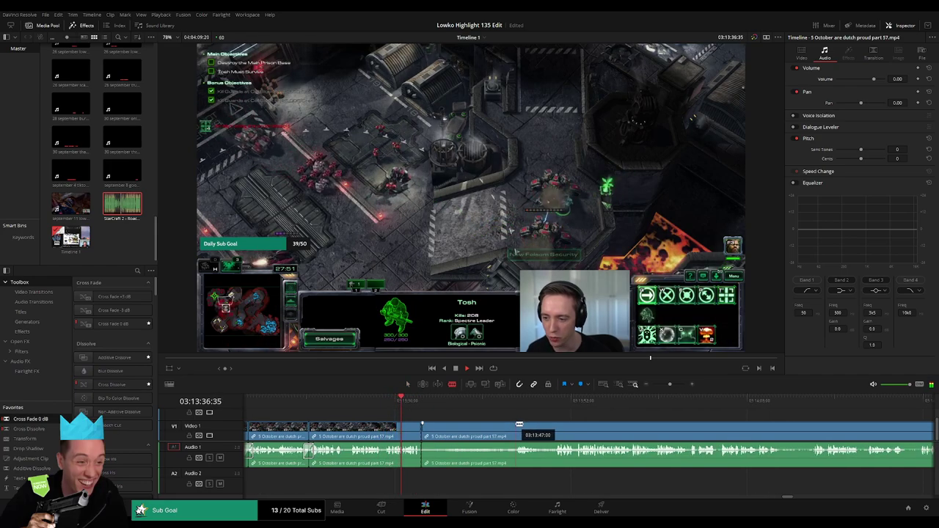
key(Delete)
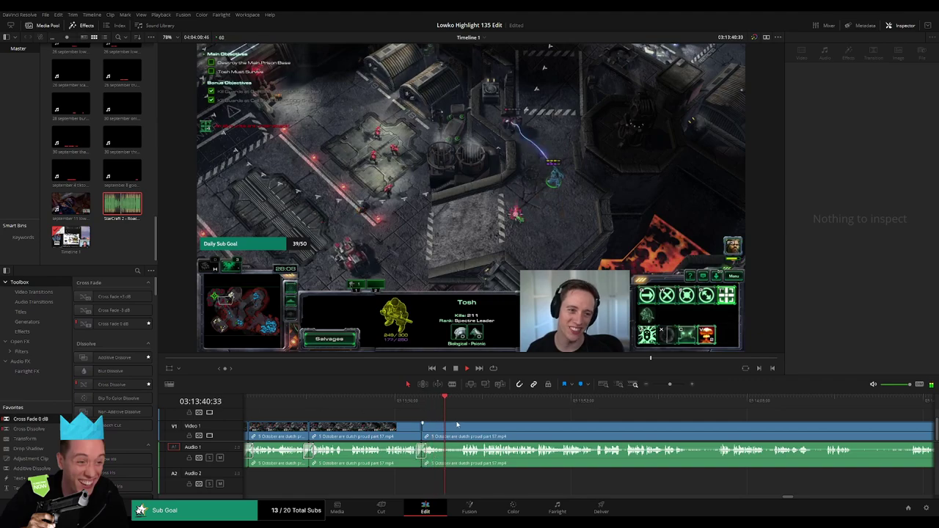
Step: Play part 57 from about 03:13:39 to 03:13:55 and examine its waveform at a closer zoom for further pauses
click(428, 400)
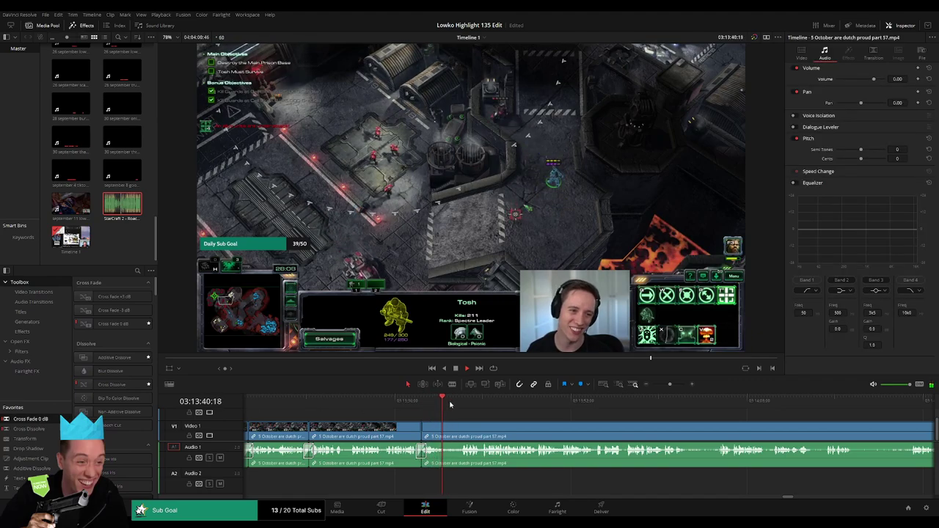
drag(561, 421, 450, 418)
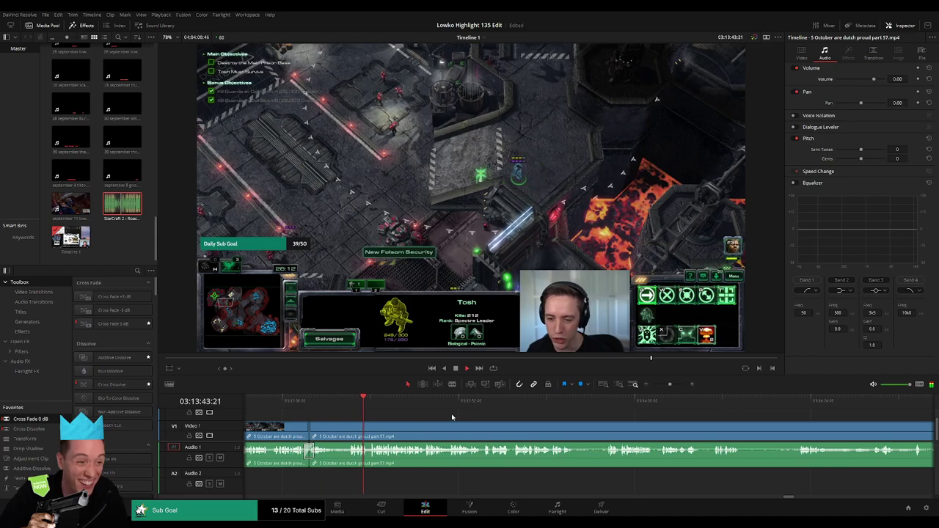
mouse_move(668, 383)
mouse_down()
mouse_move(654, 386)
mouse_move(671, 388)
mouse_up()
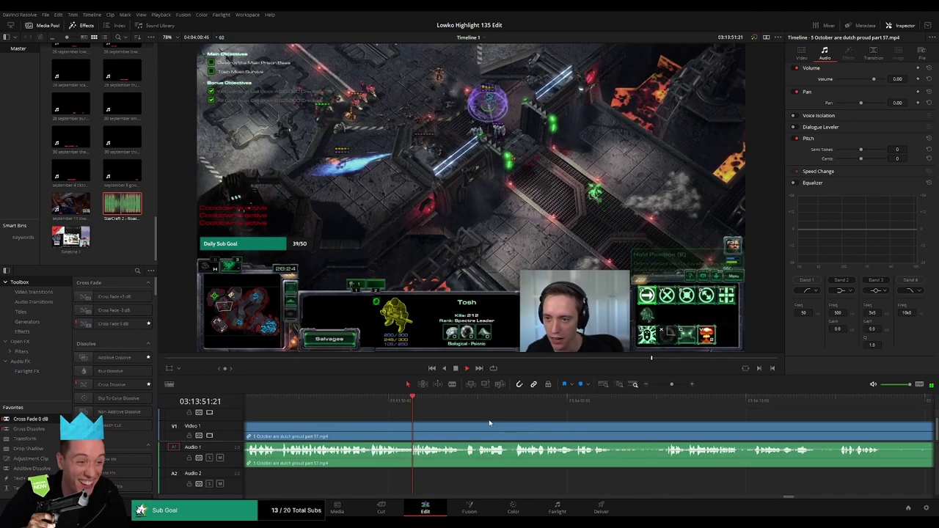
drag(546, 434, 409, 431)
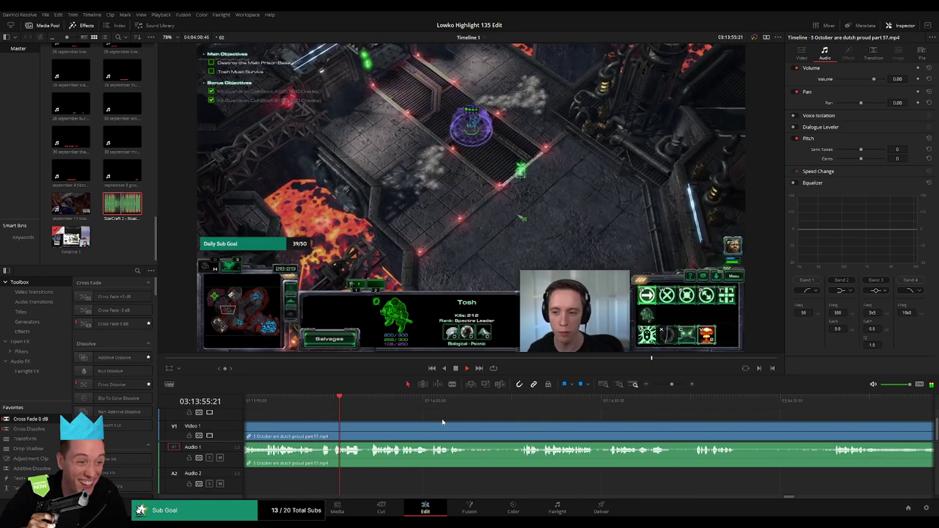
Step: Ripple-delete the quiet stretch from about 03:14:02 to 03:14:06 in part 57 and cross-fade the audio at the cut
drag(489, 424, 415, 417)
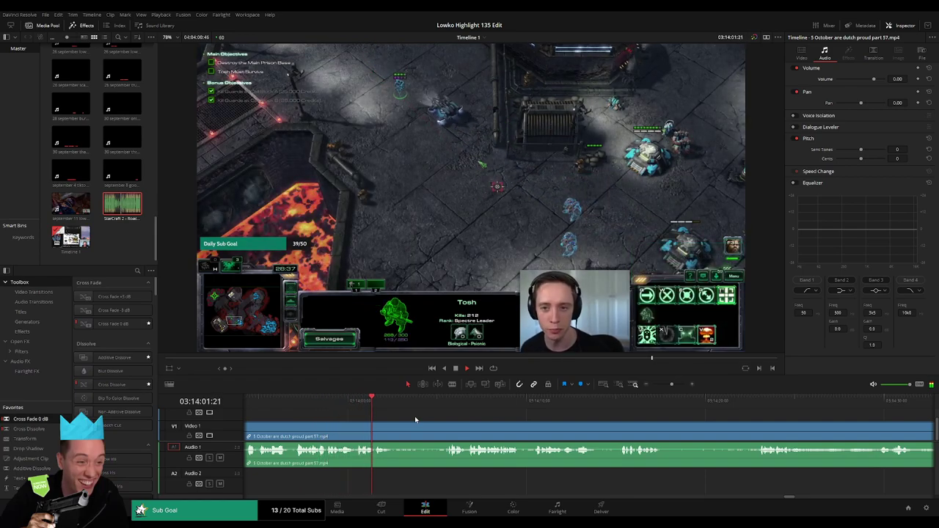
key(b)
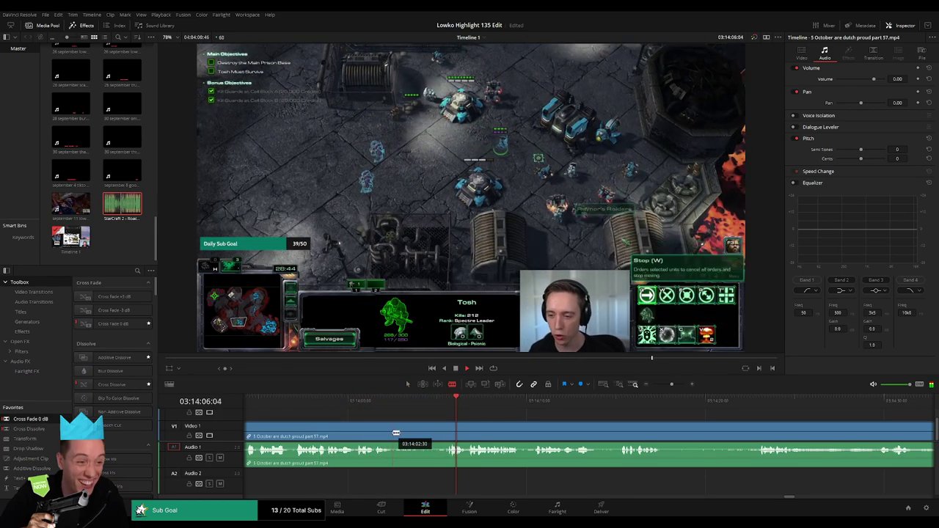
click(448, 427)
key(a)
click(434, 432)
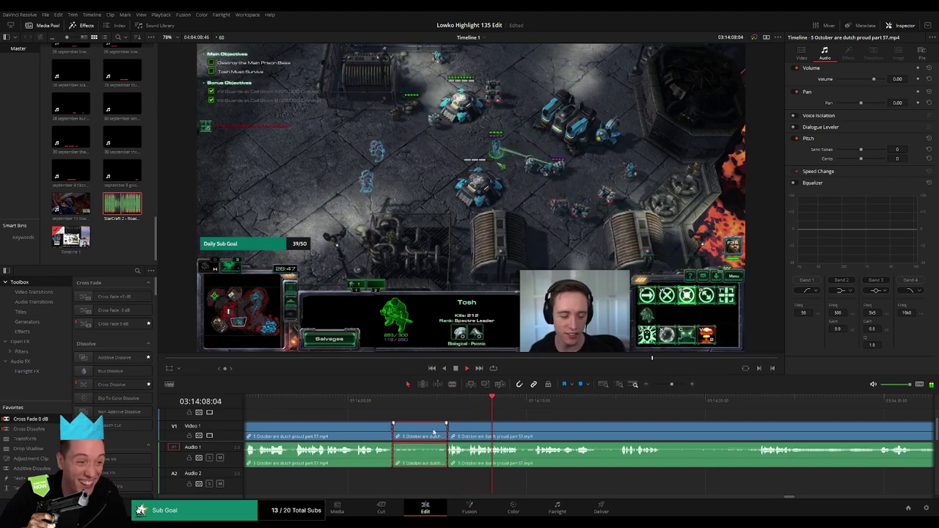
key(Delete)
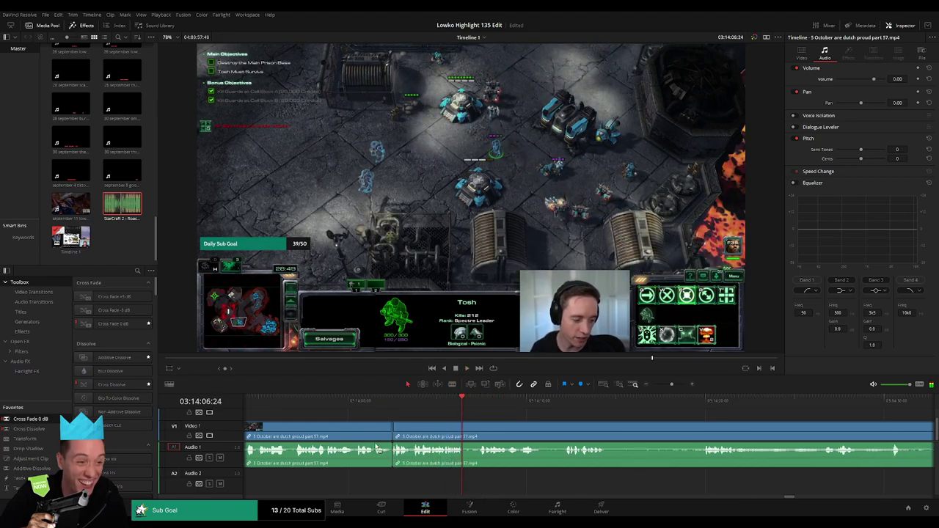
drag(544, 439, 408, 432)
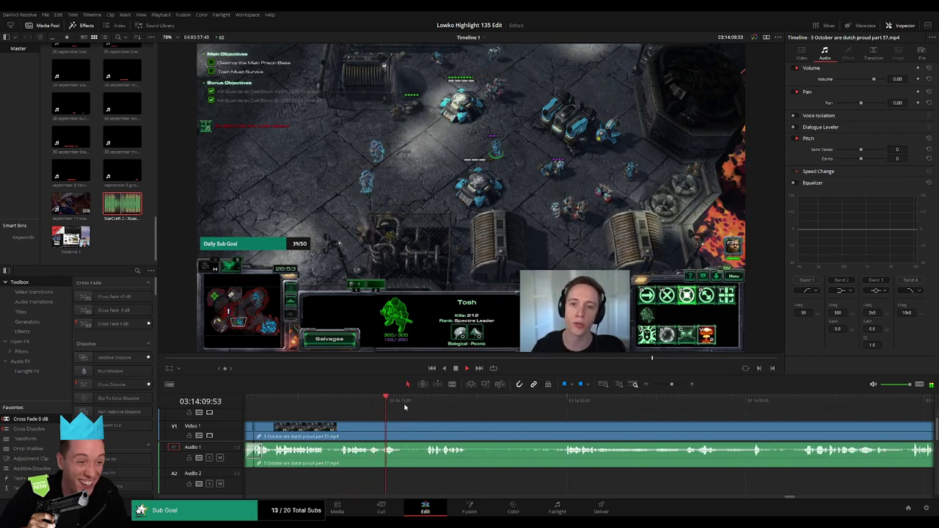
Step: Ripple-delete the pause from about 03:14:15 to 03:14:20, cross-fade the audio where the pieces meet, and split the clip at about 03:14:17
click(424, 405)
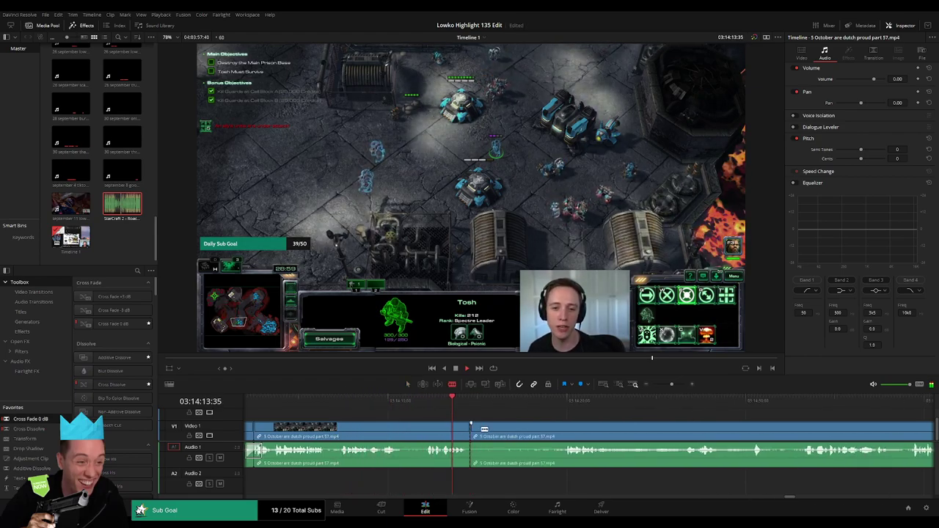
click(559, 406)
scroll(438, 411, right, 4)
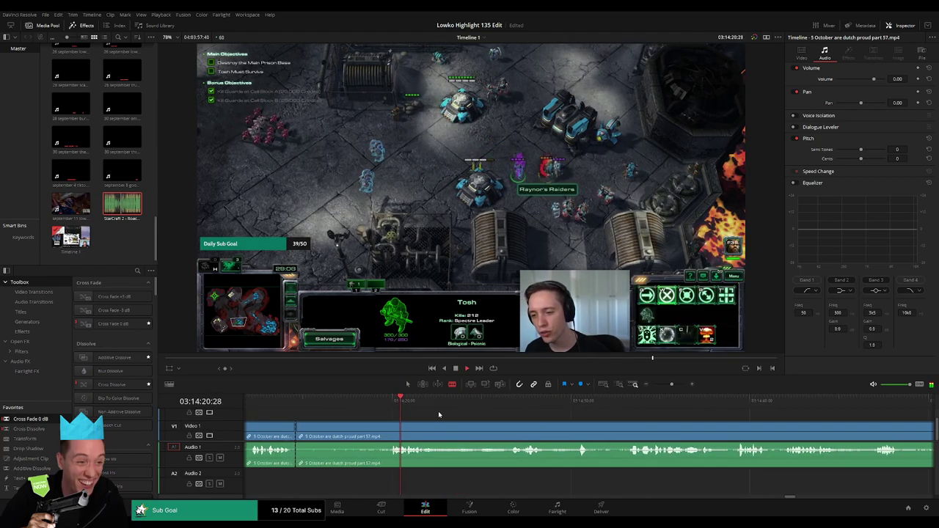
click(393, 433)
key(a)
click(368, 436)
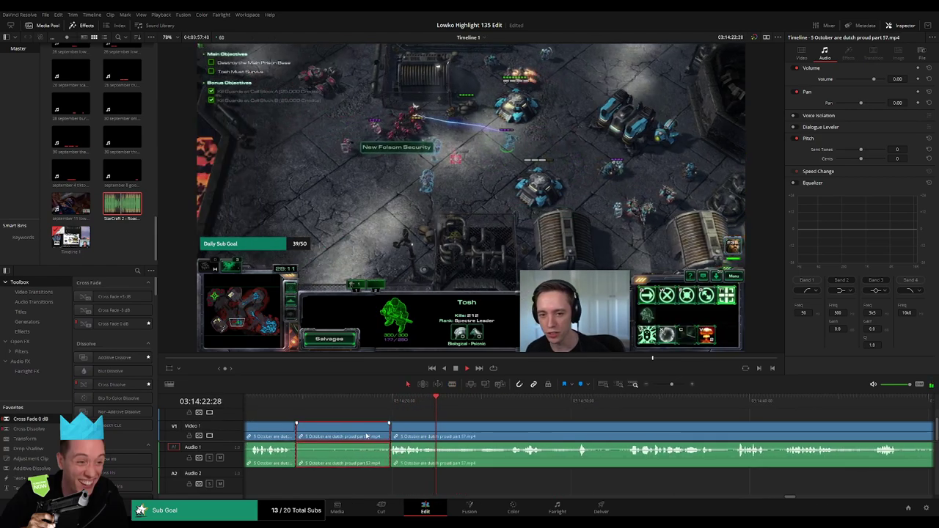
key(Delete)
key(b)
click(345, 436)
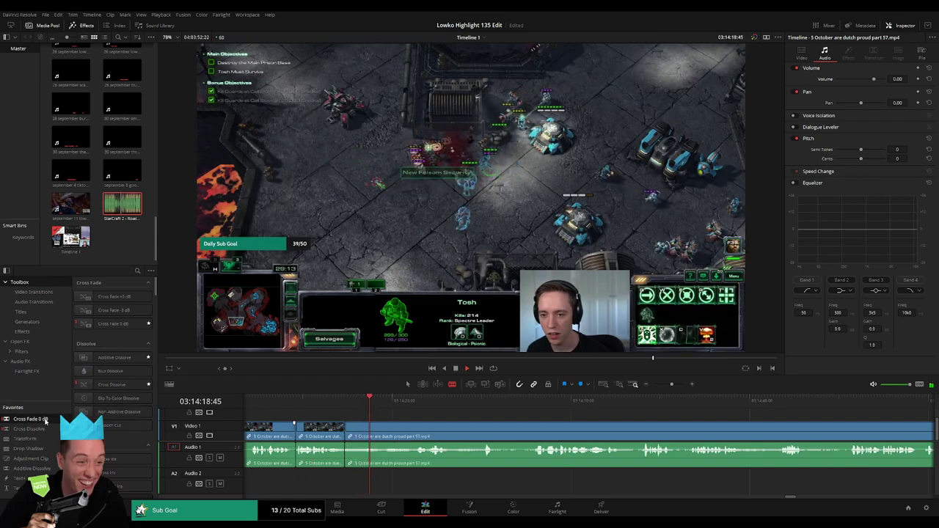
drag(301, 463, 296, 459)
Step: Ripple-delete the stretch from the split at about 03:14:17 to 03:14:21 and cross-fade the audio at the join
click(416, 405)
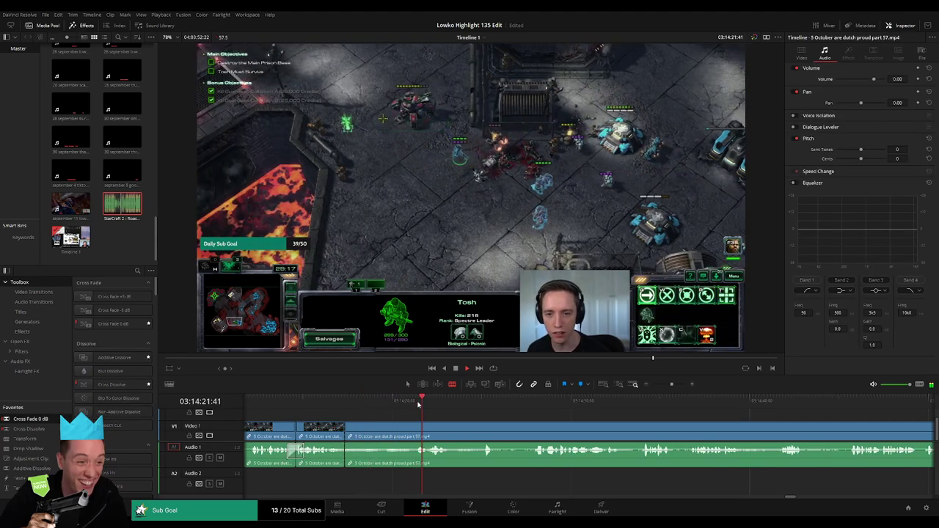
click(415, 436)
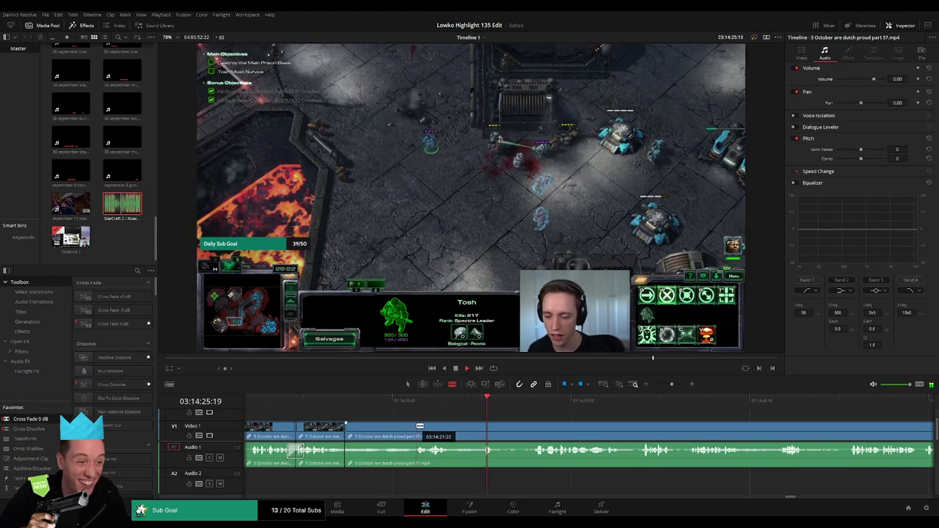
key(a)
click(395, 432)
key(Delete)
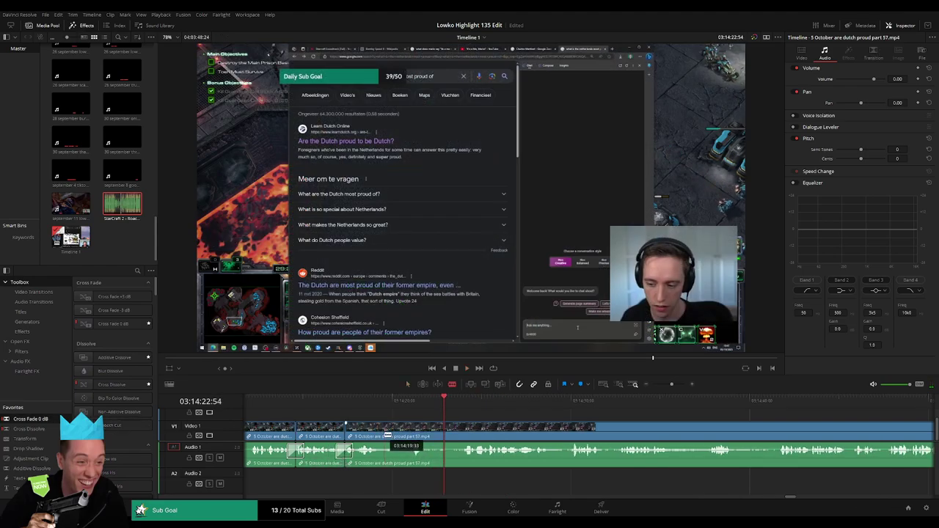
Step: Remove the pause from about 03:14:20 to 03:14:24 in part 57 with a ripple delete and cross-fade the audio at the cut
click(463, 432)
key(a)
click(444, 435)
key(BackSpace)
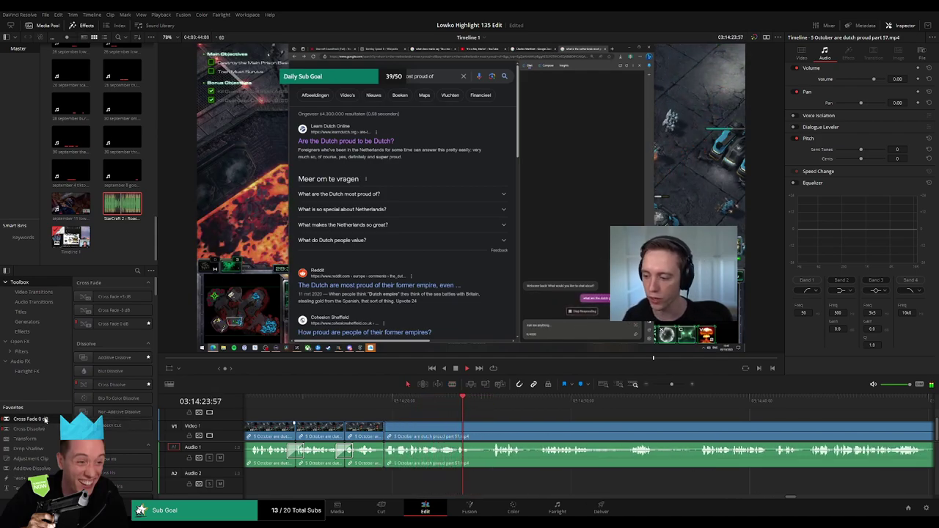
drag(396, 438, 379, 452)
key(ctrl+z)
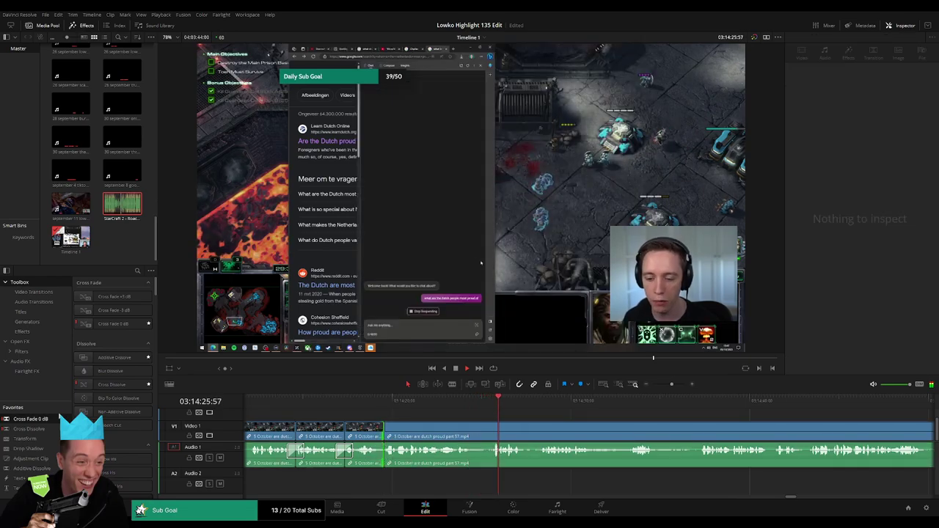
drag(30, 419, 422, 463)
Step: Ripple-delete the quiet stretch from about 03:14:31 to 03:14:33 in part 57 and cross-fade the audio at the cut
click(530, 431)
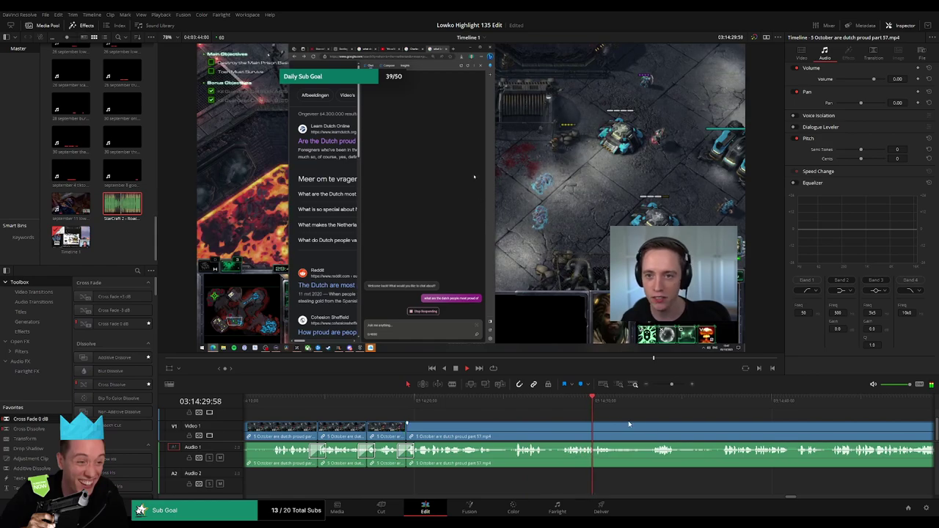
scroll(629, 424, right, 5)
click(446, 401)
key(b)
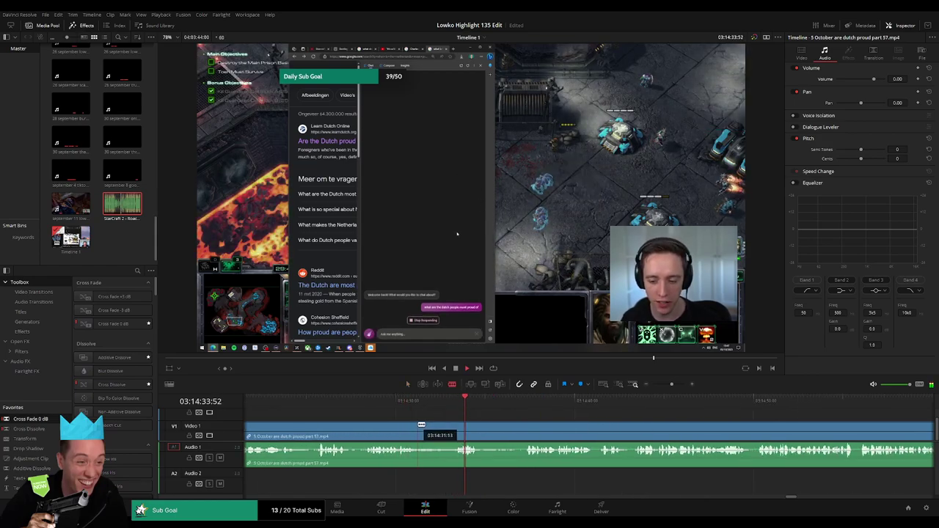
click(419, 425)
click(458, 424)
key(a)
click(442, 427)
key(Delete)
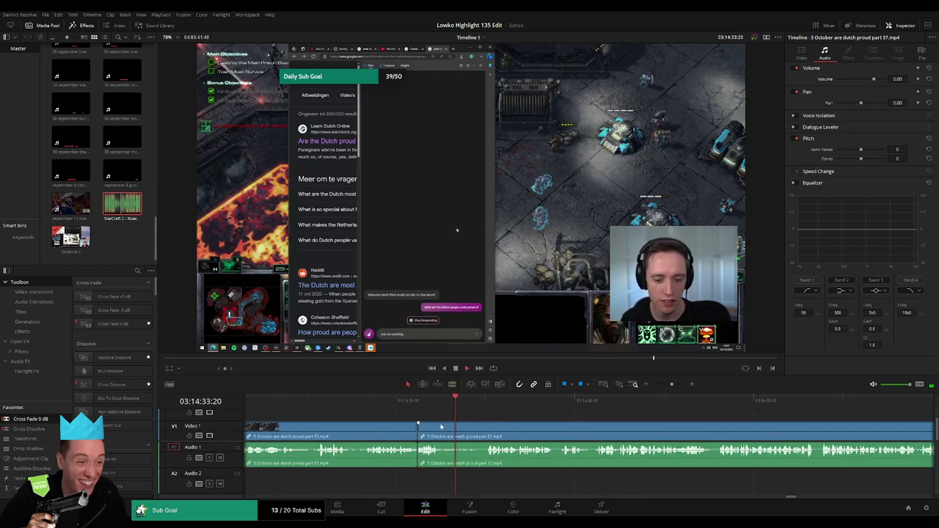
key(space)
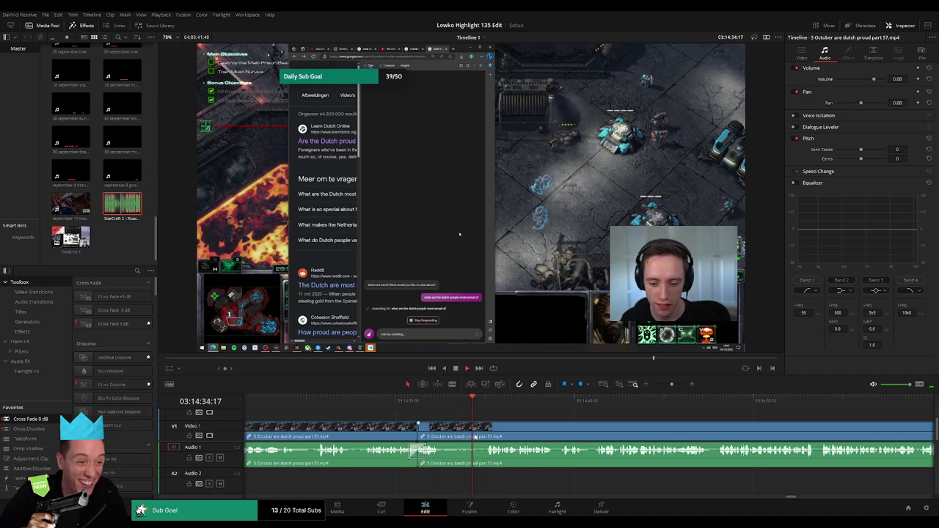
Step: Cut out the pause from about 03:14:33 to 03:14:35 with a ripple delete and cross-fade the audio between the pieces
click(443, 428)
click(487, 428)
key(a)
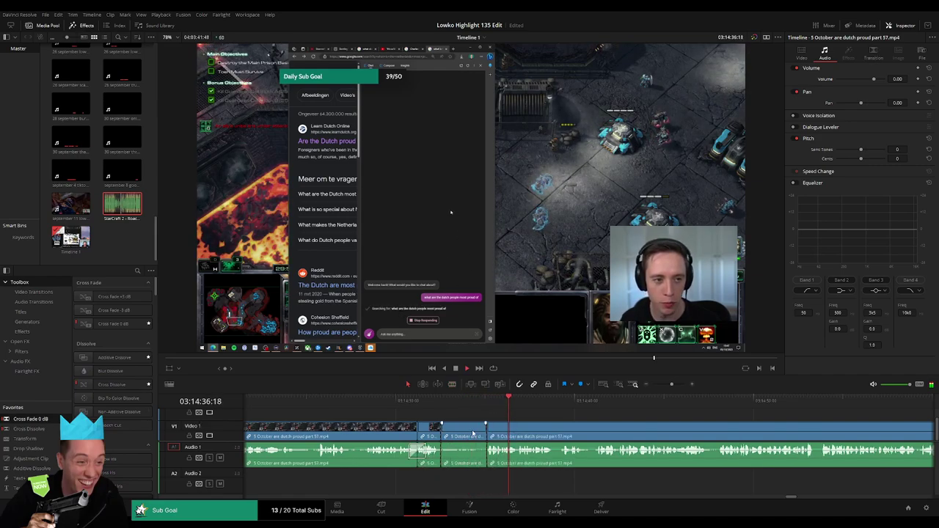
key(Delete)
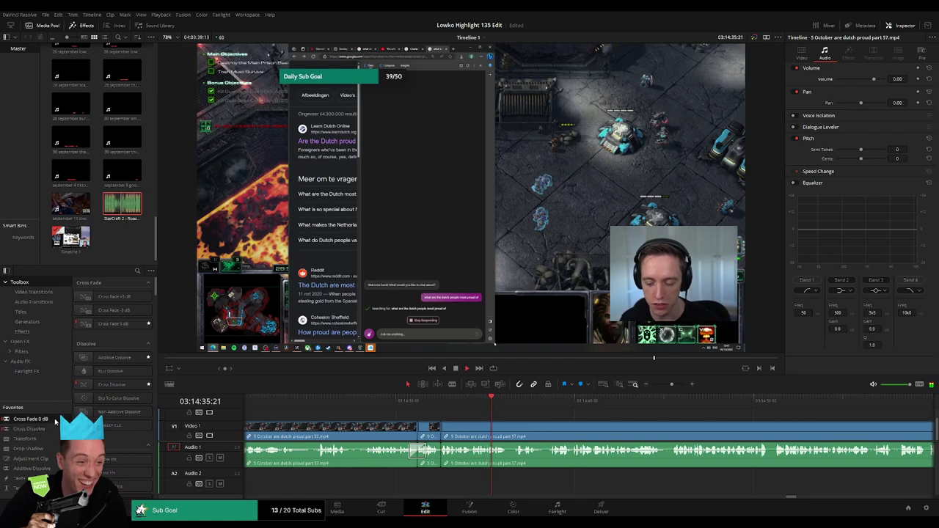
drag(449, 465, 444, 459)
key(space)
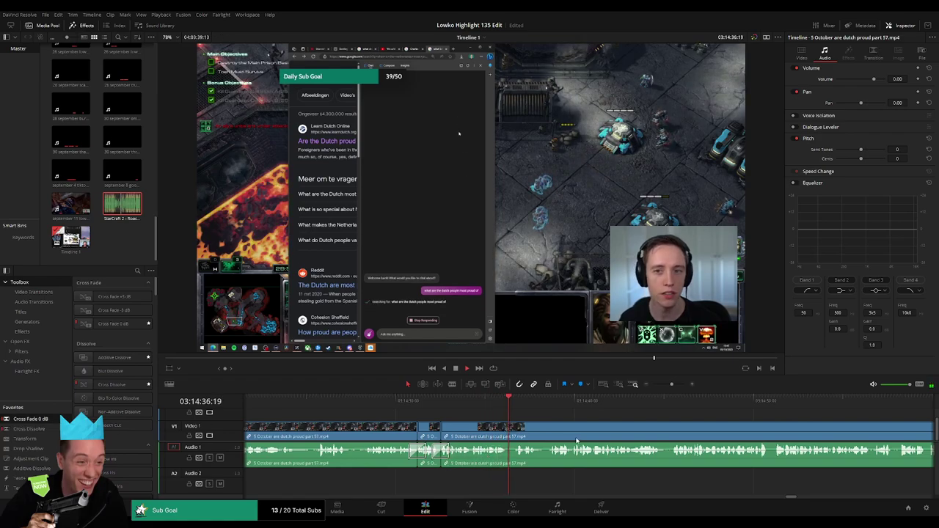
Step: Play part 57 onward and ripple-delete the pause from about 03:15:01 to 03:15:03
scroll(463, 426, right, 4)
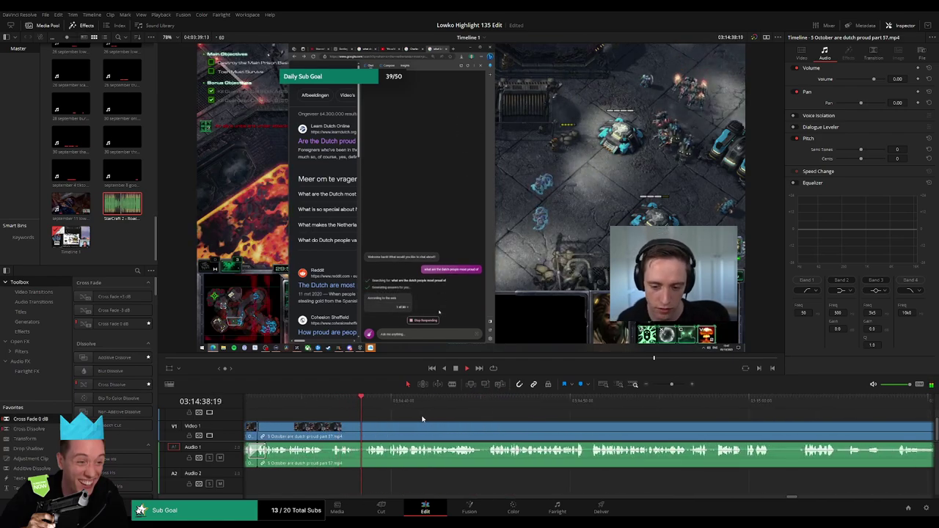
scroll(440, 419, right, 3)
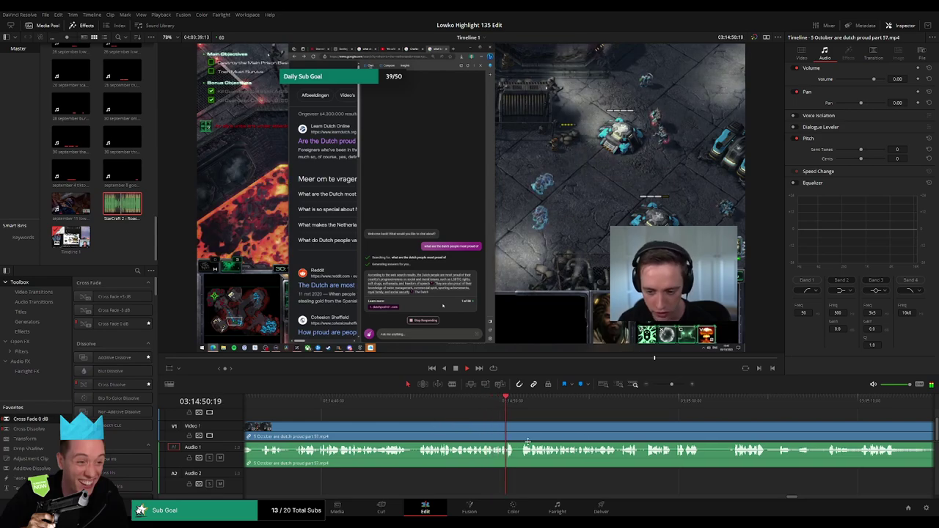
scroll(440, 410, right, 6)
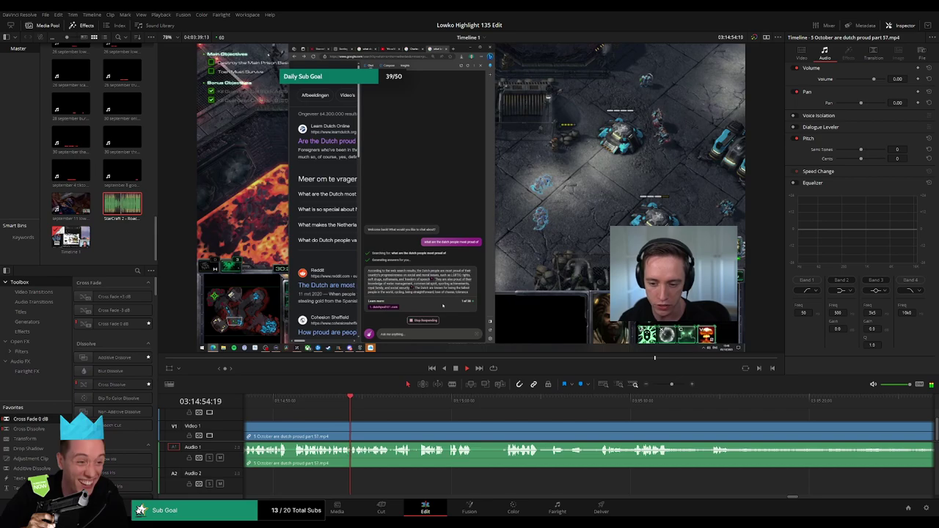
scroll(431, 426, right, 3)
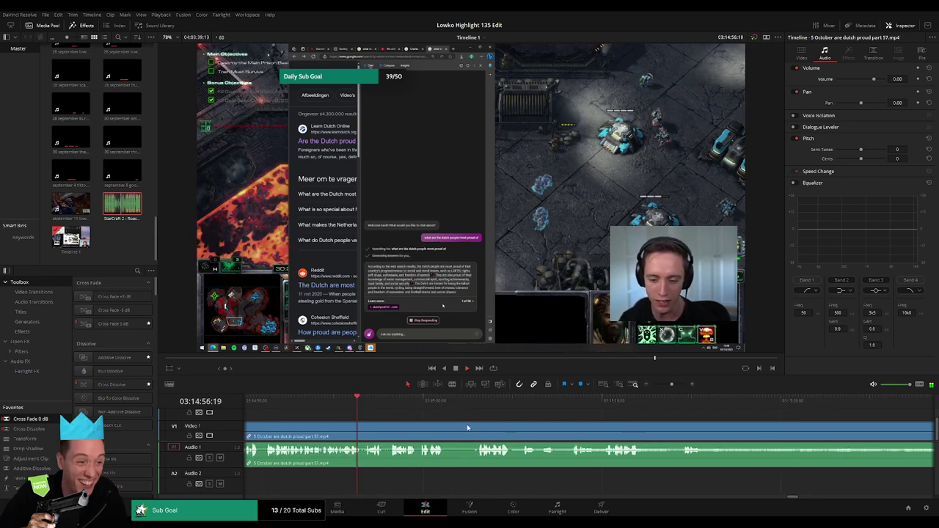
click(381, 431)
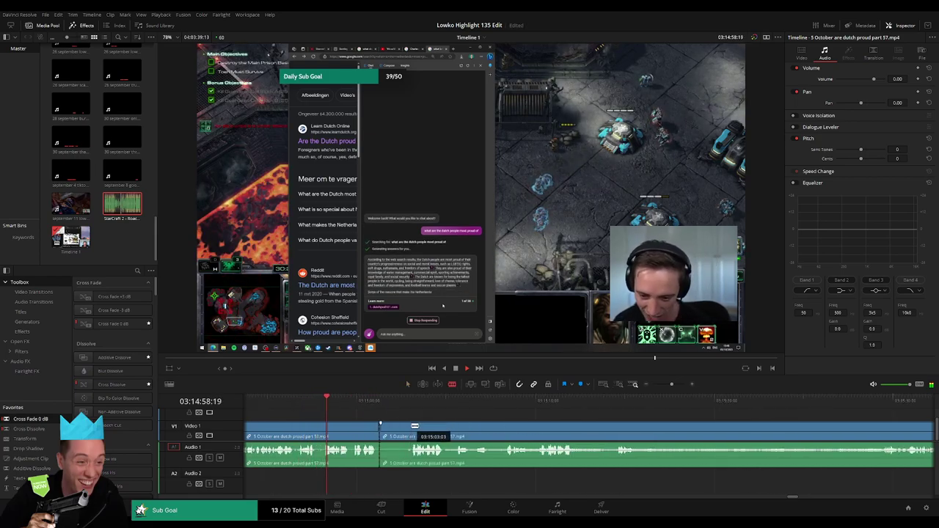
click(411, 430)
key(a)
click(401, 430)
key(Delete)
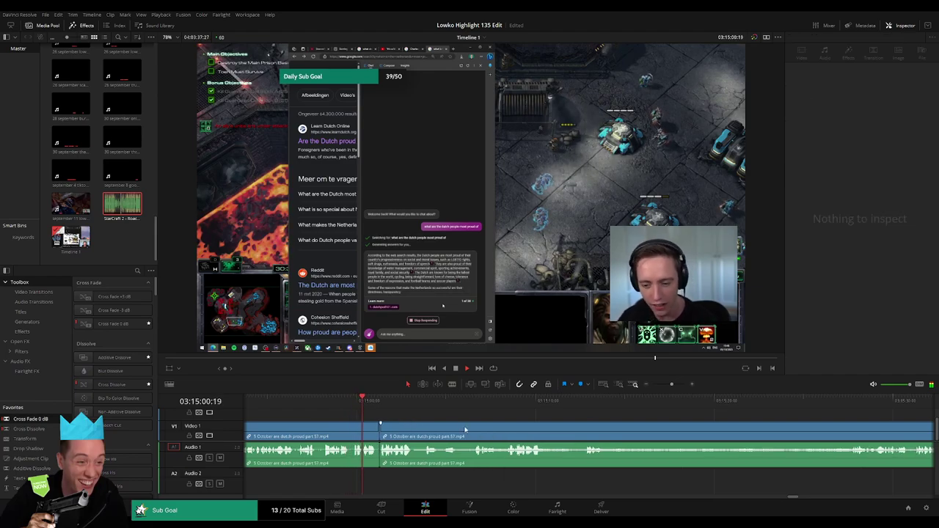
Step: Split part 57 at about 03:15:10, 03:15:13 and 03:15:14, ripple-delete the first short piece and cross-fade the audio at the join
scroll(465, 429, right, 3)
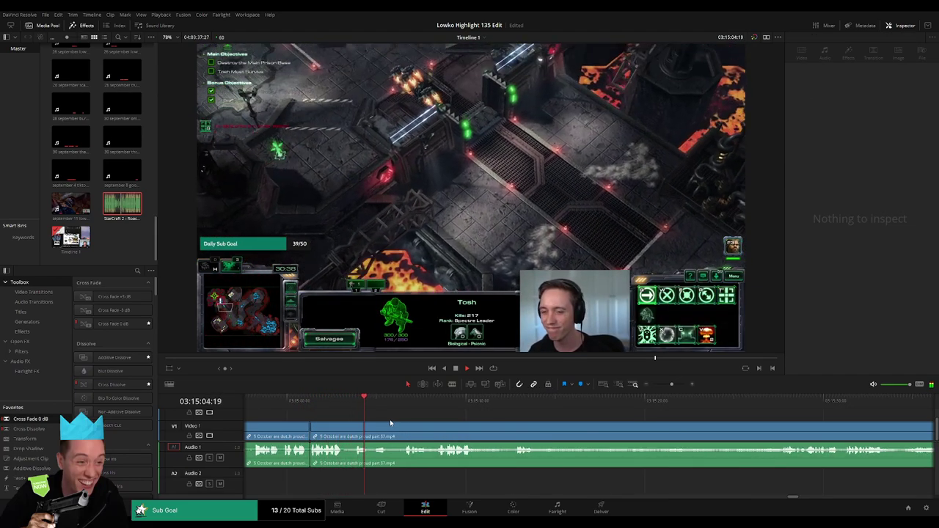
click(491, 428)
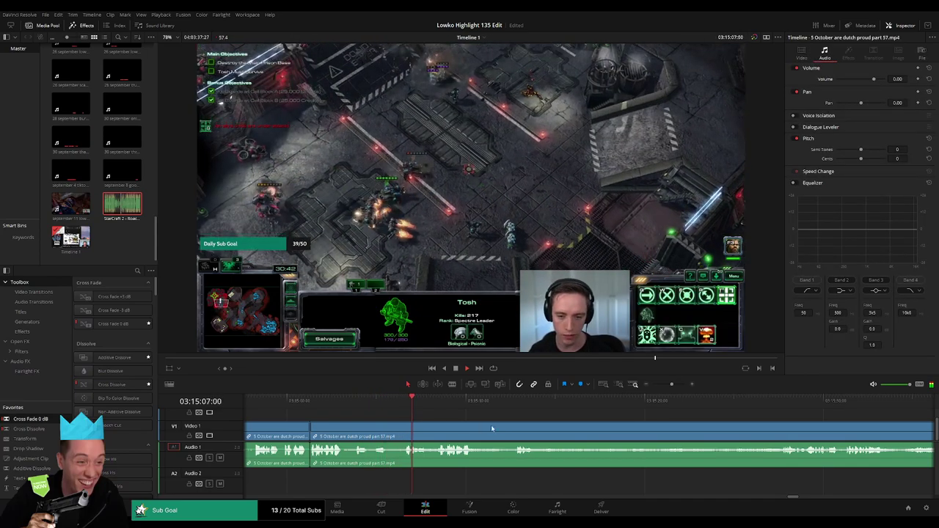
scroll(433, 428, right, 3)
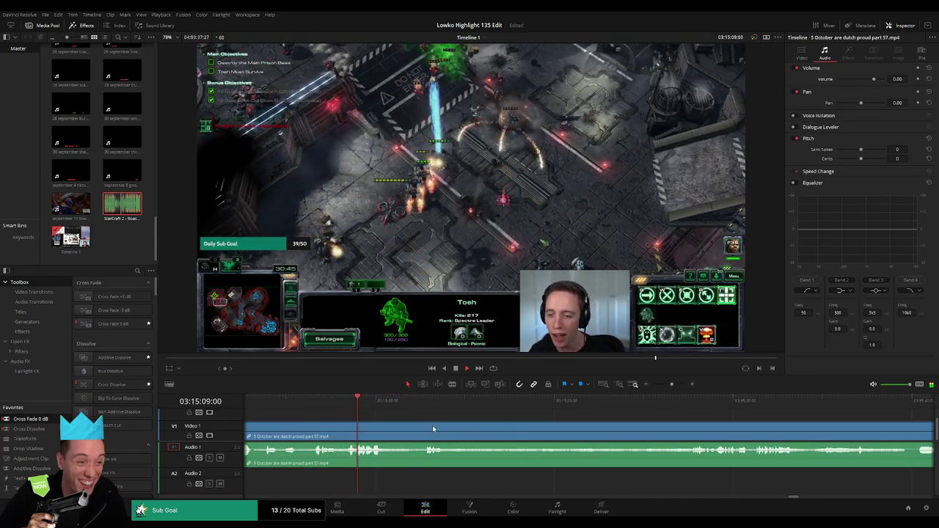
drag(392, 401, 405, 402)
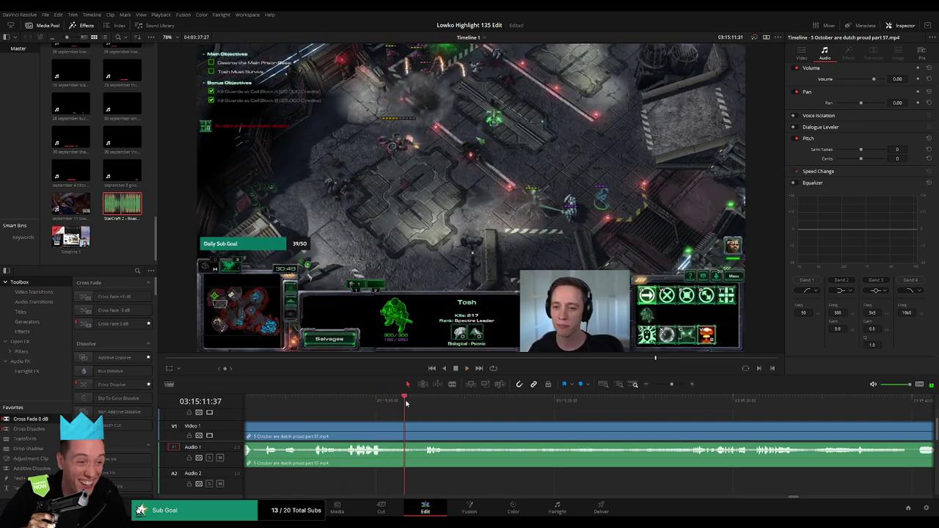
key(b)
click(382, 430)
click(423, 427)
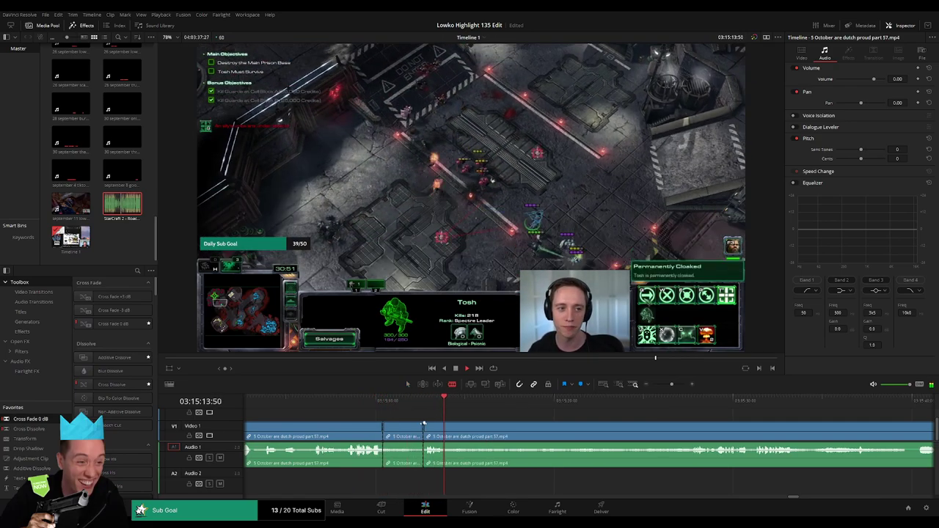
click(449, 427)
key(Delete)
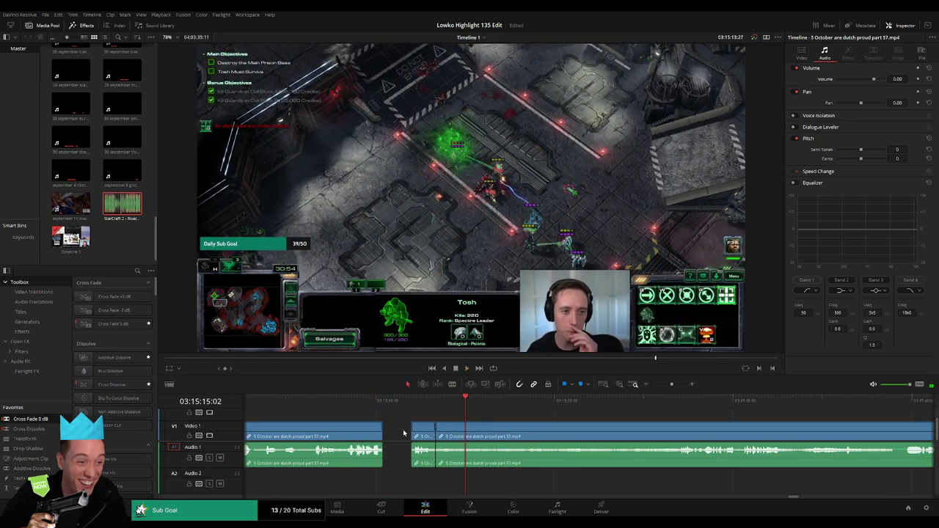
drag(388, 464, 387, 457)
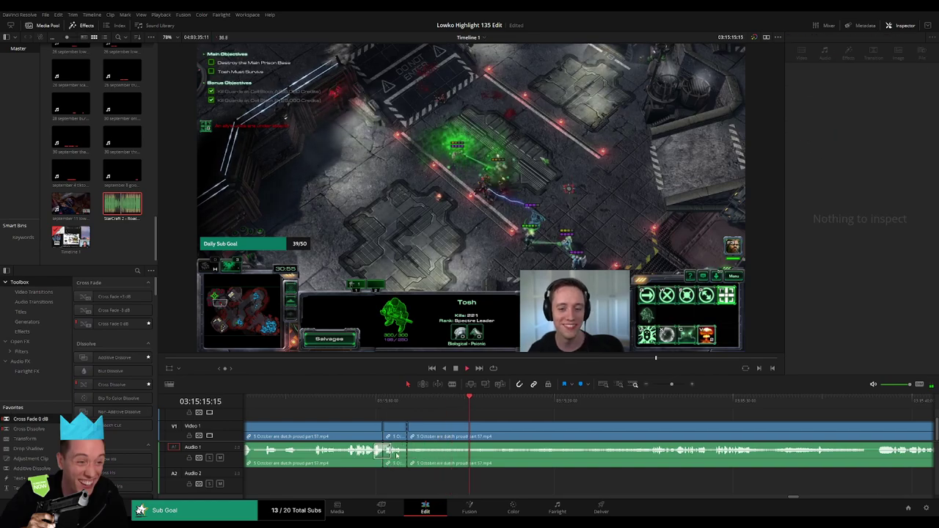
Step: Ripple-delete the quiet stretch of part 57 from about 03:15:12 to 03:15:25 and cross-fade the audio at the join
click(650, 400)
click(650, 401)
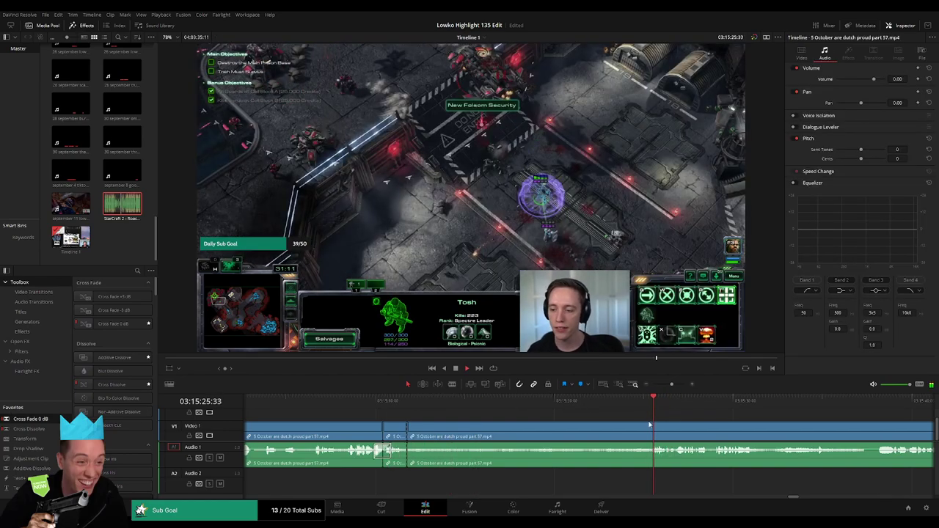
key(b)
click(650, 429)
key(a)
click(620, 436)
key(Delete)
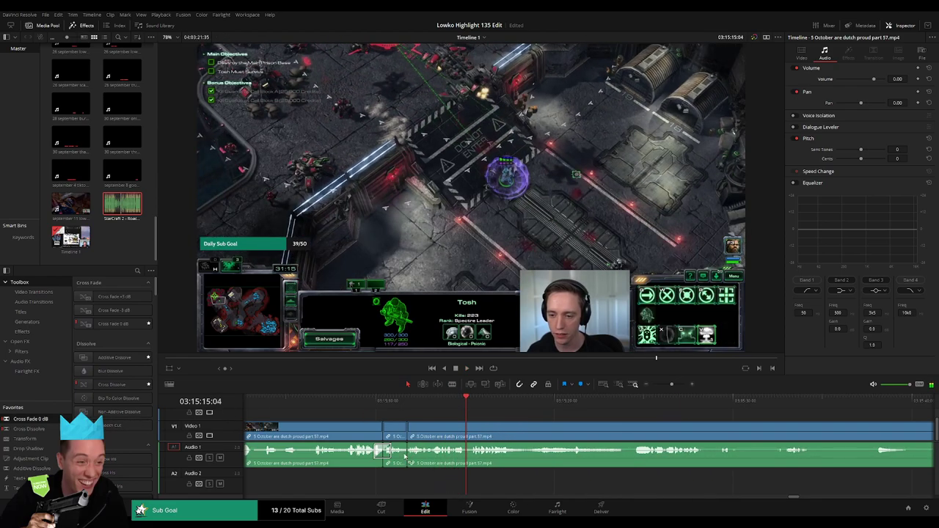
drag(34, 419, 434, 454)
Step: Check part 57 around 03:15:18 to 03:15:20 and split the clip at about 03:15:17
scroll(558, 433, right, 3)
click(407, 402)
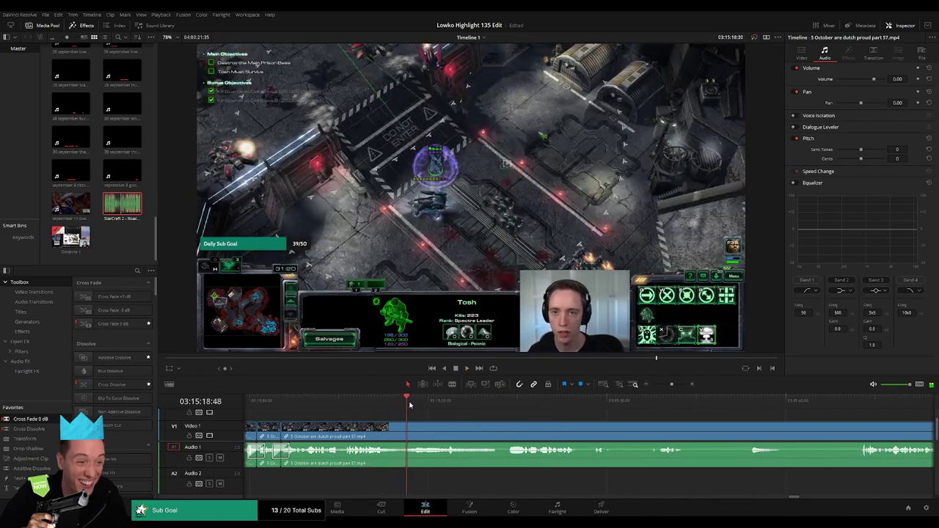
drag(410, 405, 442, 402)
key(space)
key(b)
click(387, 427)
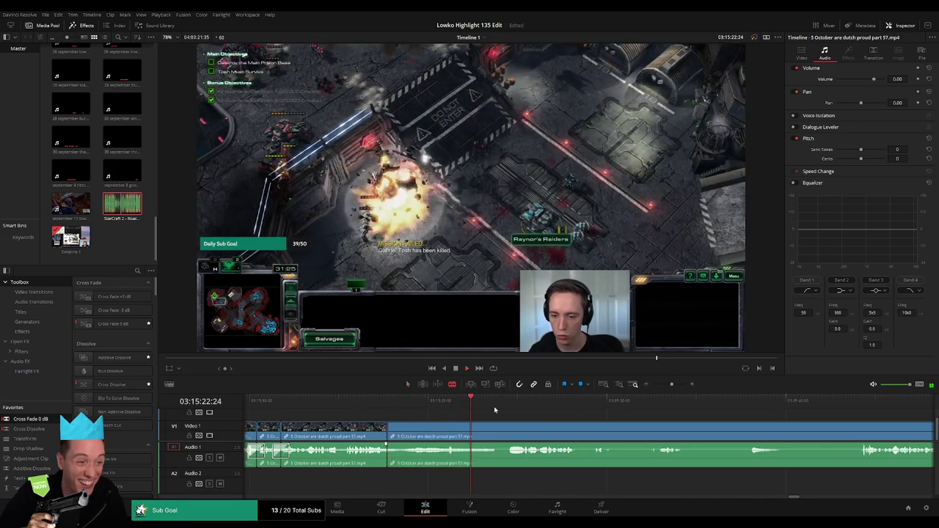
Step: Skim part 57 after the split, up to about 03:16:25, for moments worth keeping
click(514, 403)
click(811, 407)
click(862, 408)
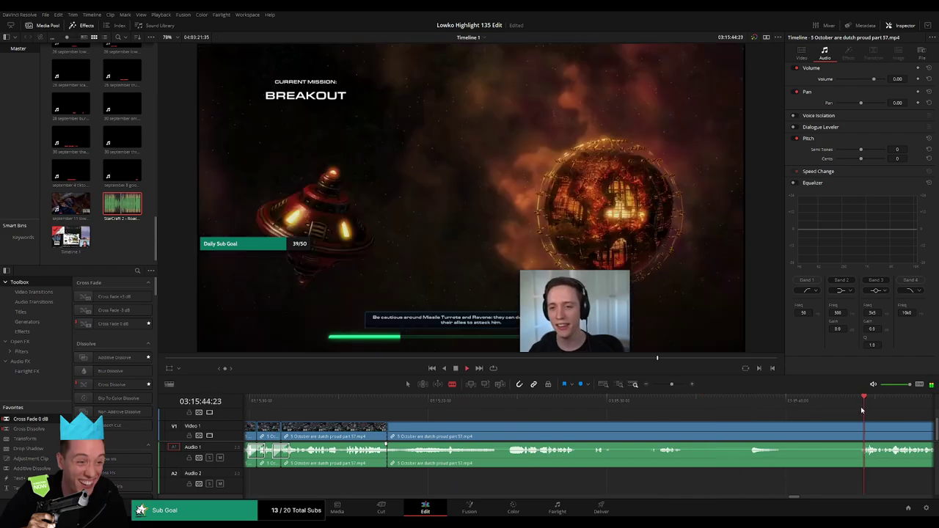
drag(771, 419, 482, 404)
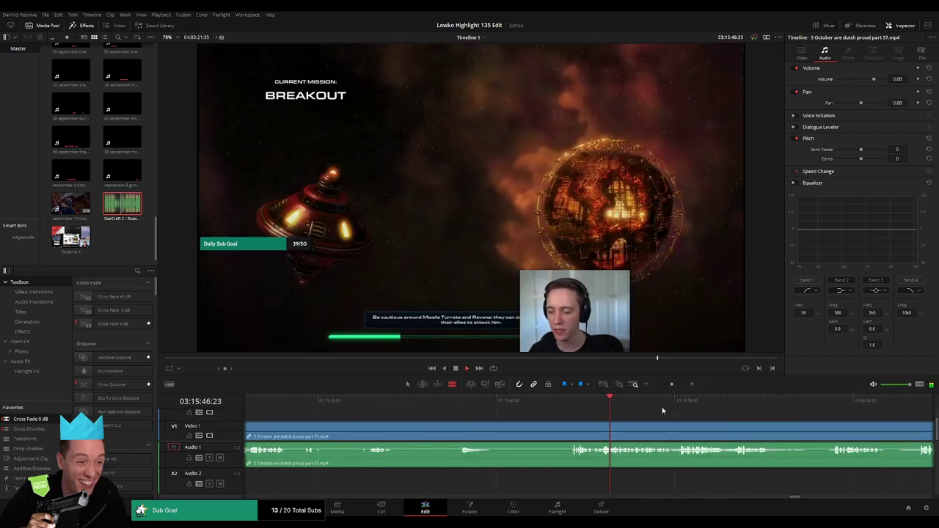
click(678, 407)
click(662, 385)
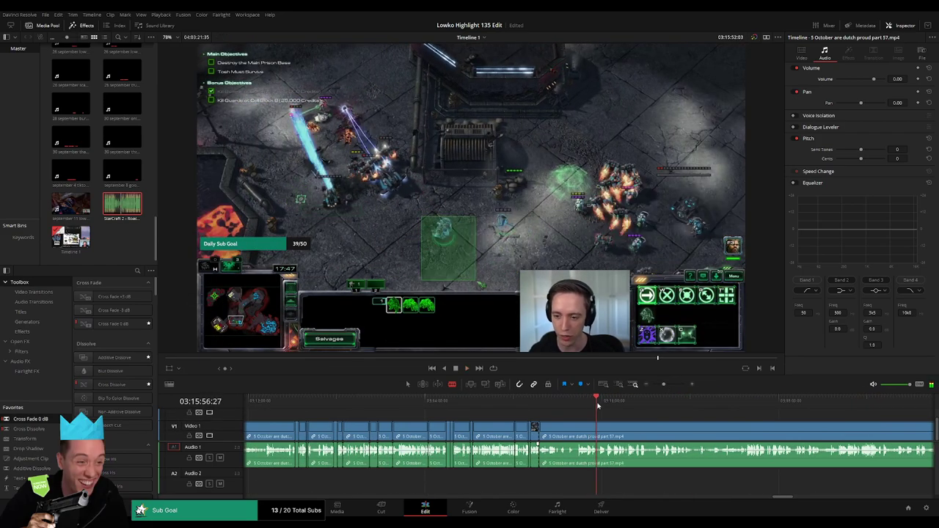
click(669, 385)
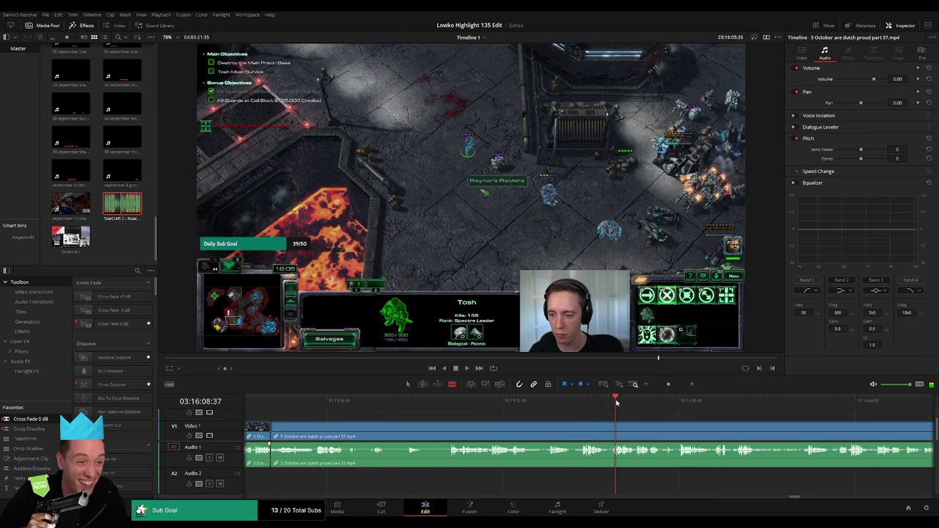
click(640, 404)
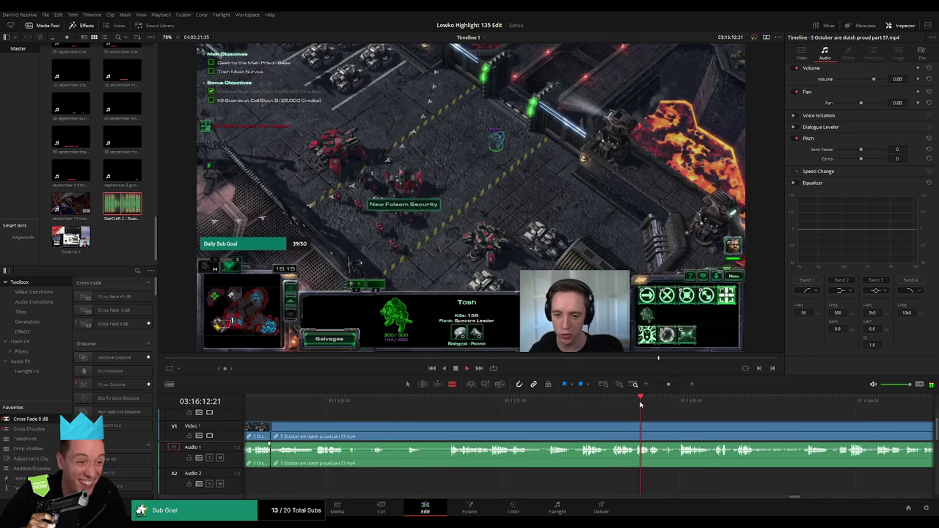
click(582, 404)
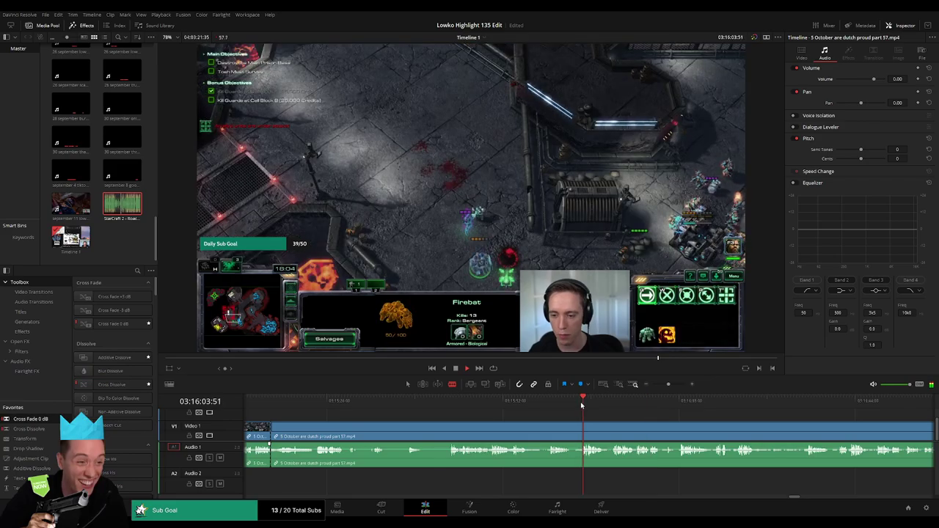
click(549, 404)
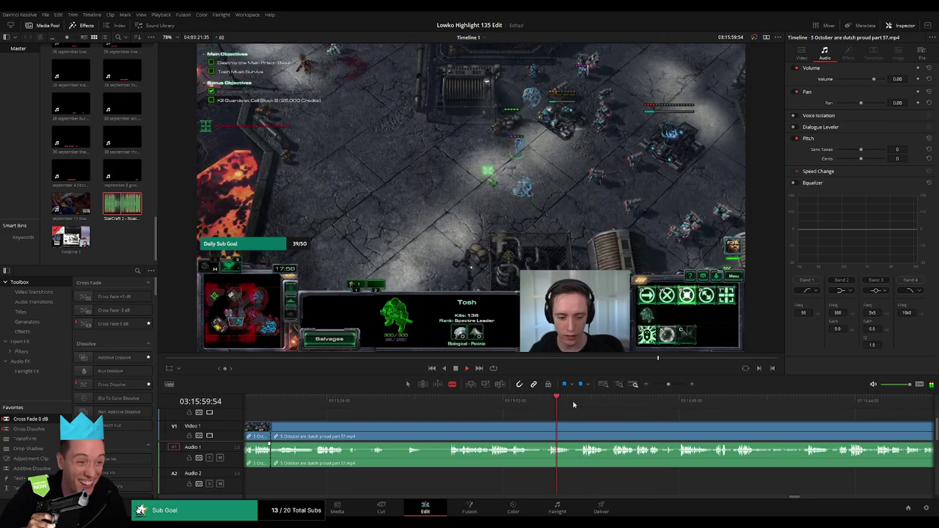
click(587, 404)
click(641, 404)
click(681, 404)
click(721, 404)
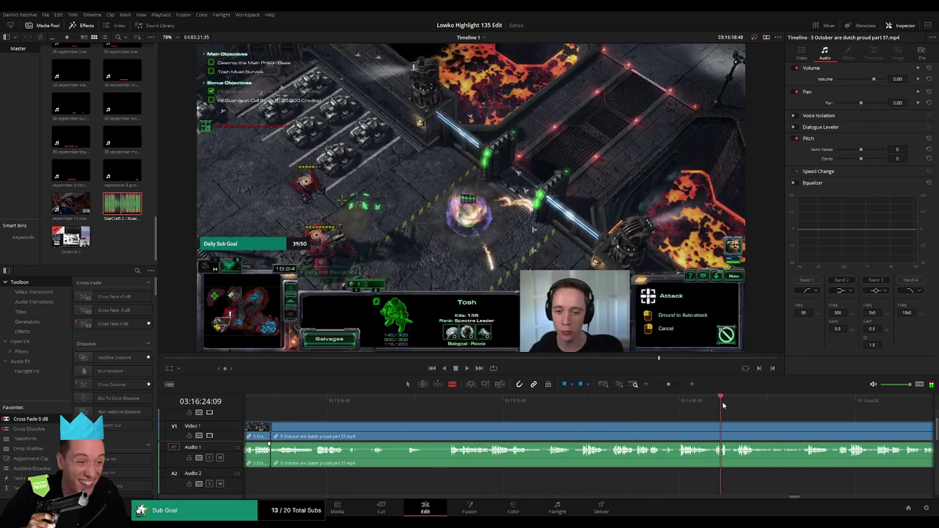
click(737, 403)
Step: Spot-check the remainder of part 57 and ripple-delete everything in it after the split at about 03:15:17
drag(668, 384, 660, 386)
click(658, 403)
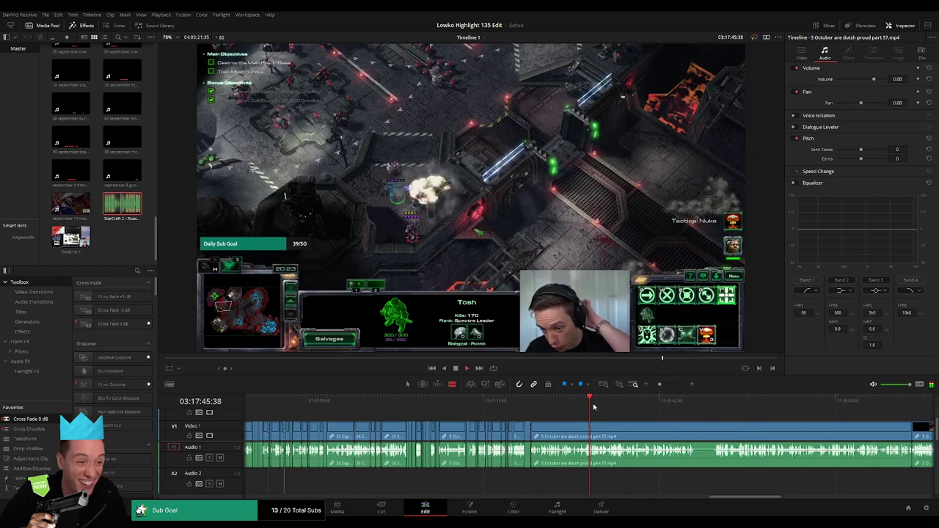
click(612, 401)
click(648, 401)
click(674, 399)
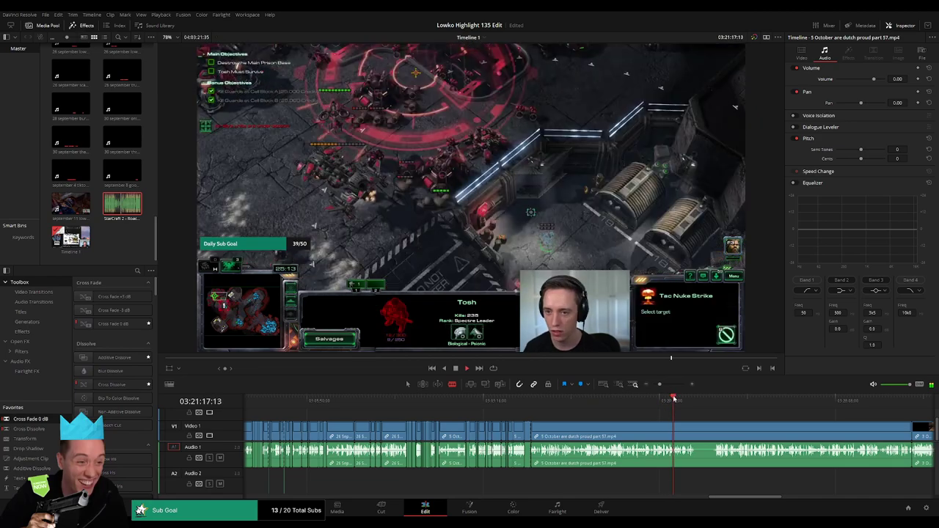
click(714, 399)
click(721, 400)
scroll(572, 414, right, 3)
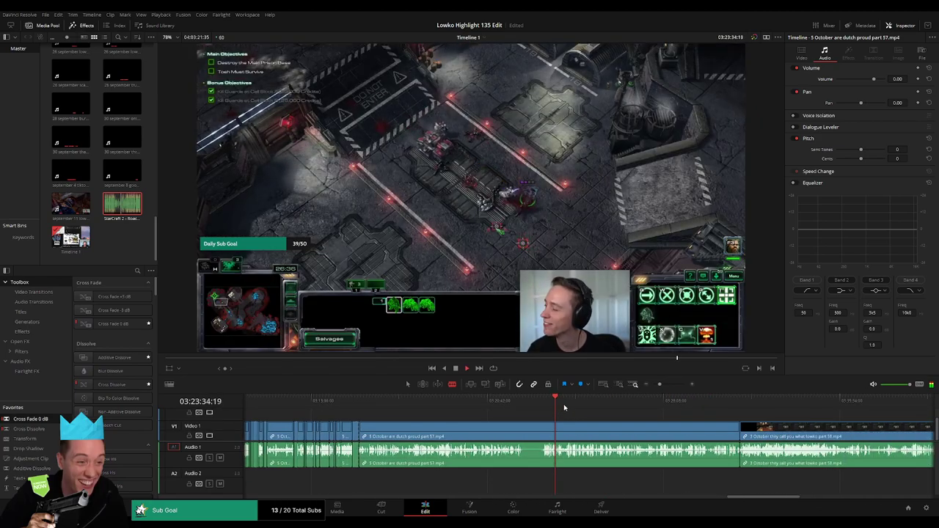
click(635, 401)
click(558, 437)
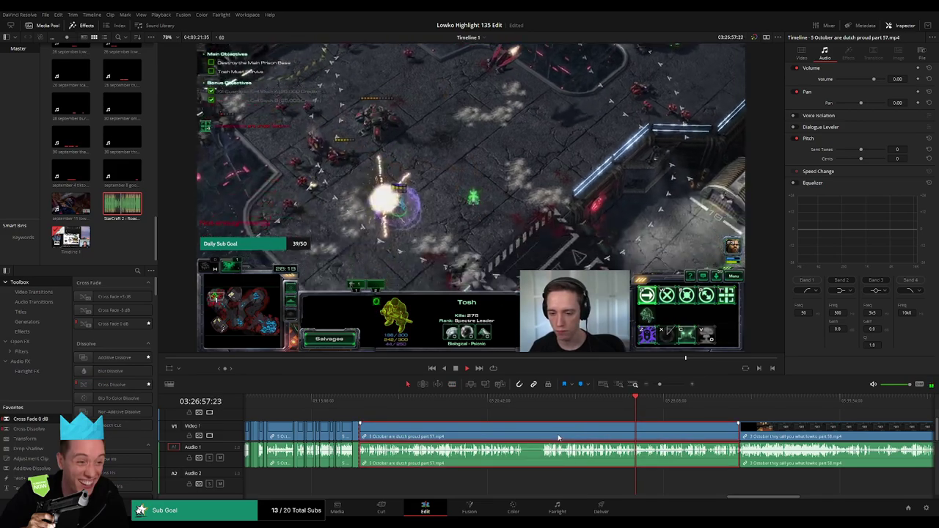
key(BackSpace)
Step: Split part 58 at about 03:19:26, ripple-delete everything before that point and cross-fade the audio where it joins part 57
click(416, 402)
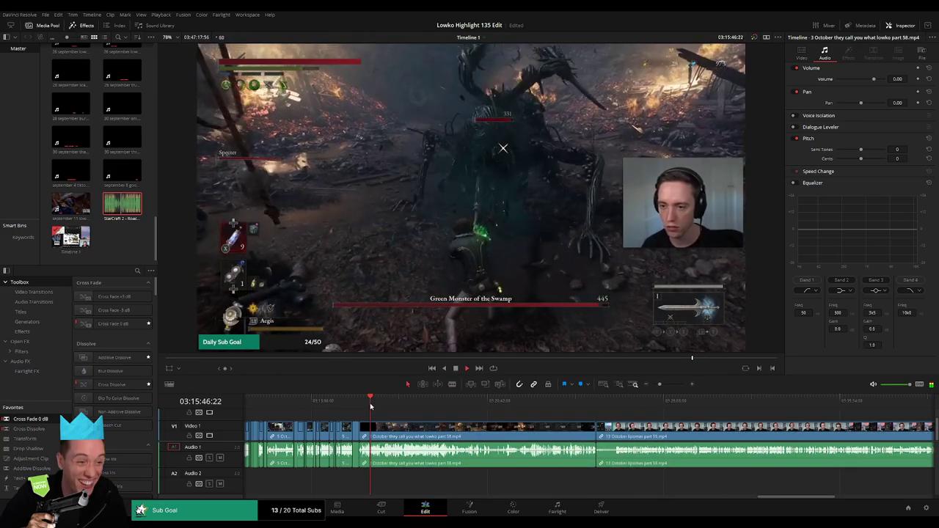
drag(417, 403, 471, 403)
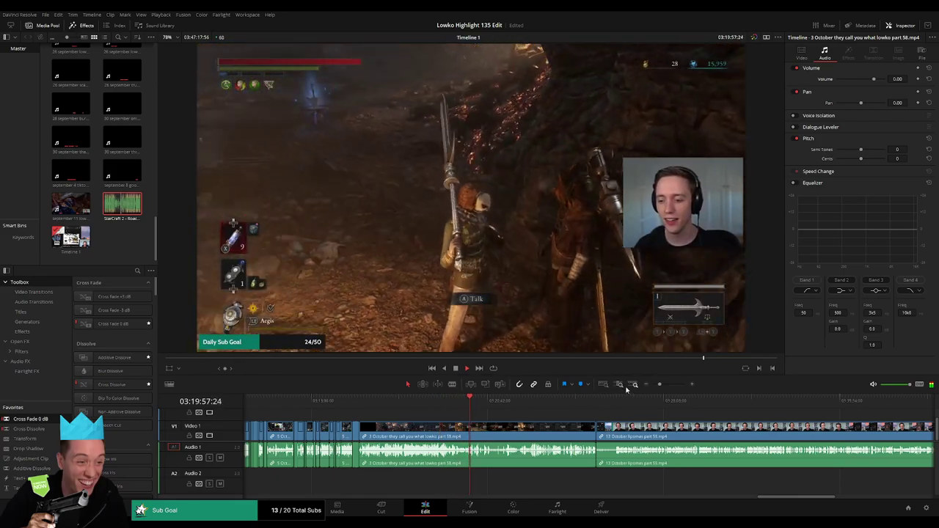
drag(660, 384, 667, 385)
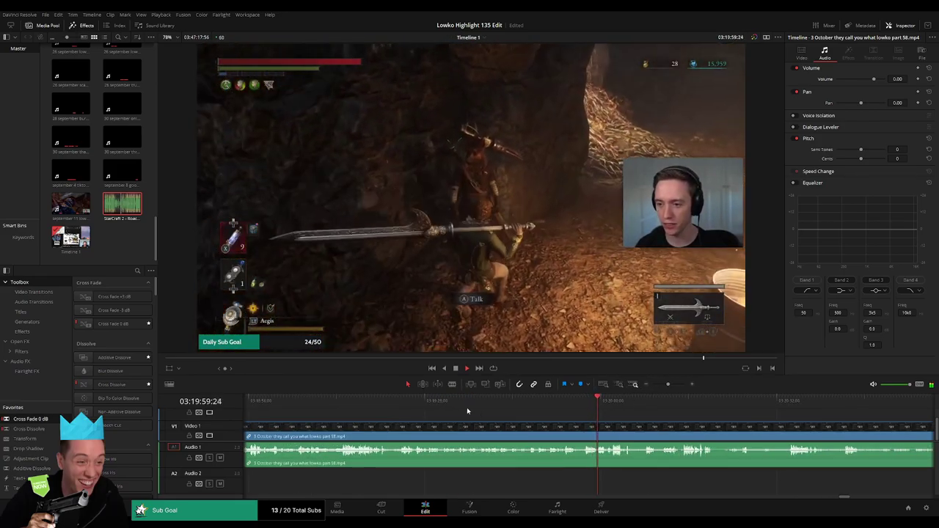
click(462, 404)
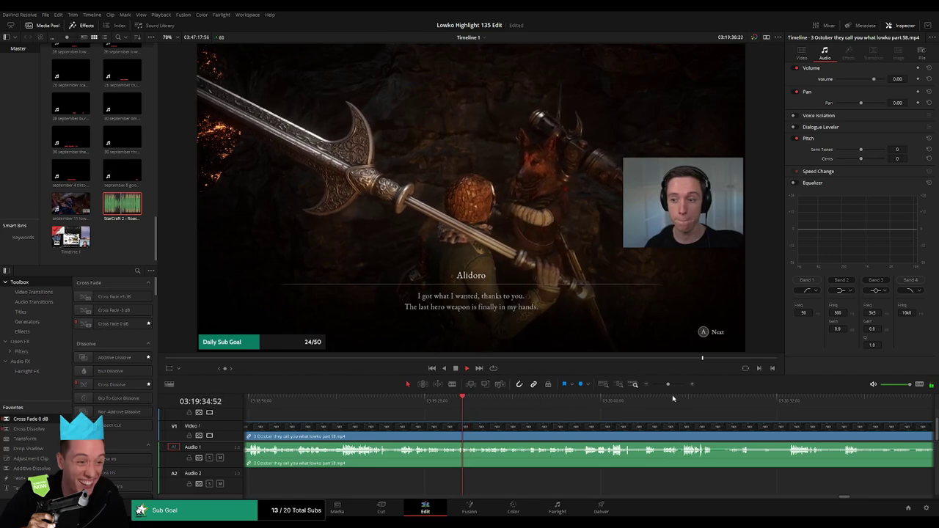
drag(674, 387, 671, 386)
click(378, 403)
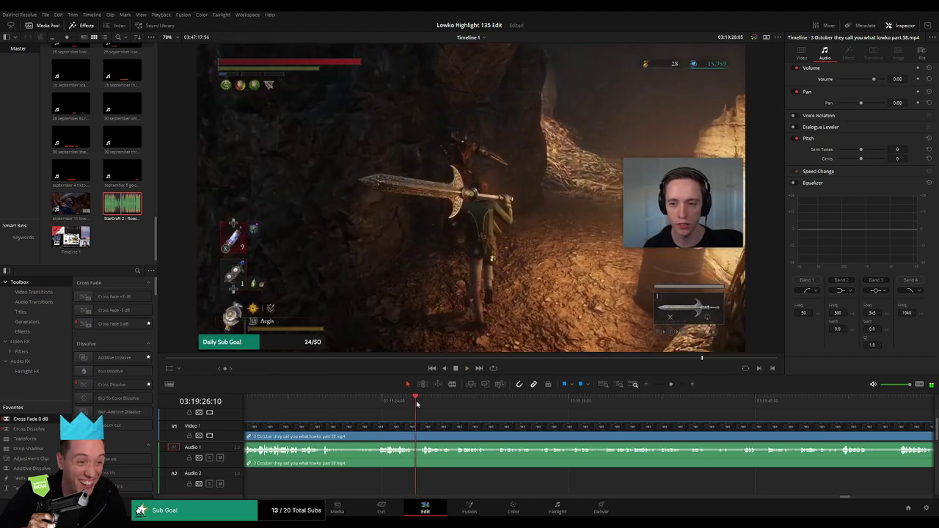
click(419, 427)
key(a)
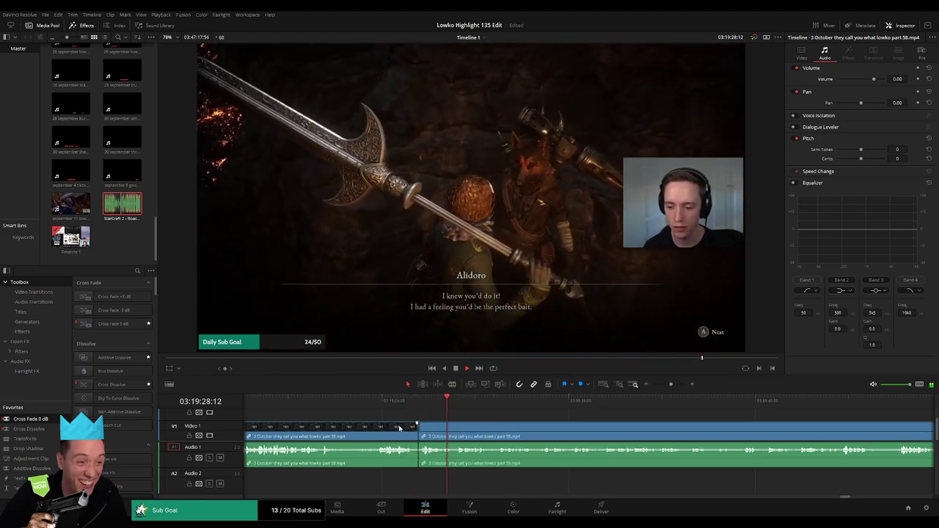
key(Delete)
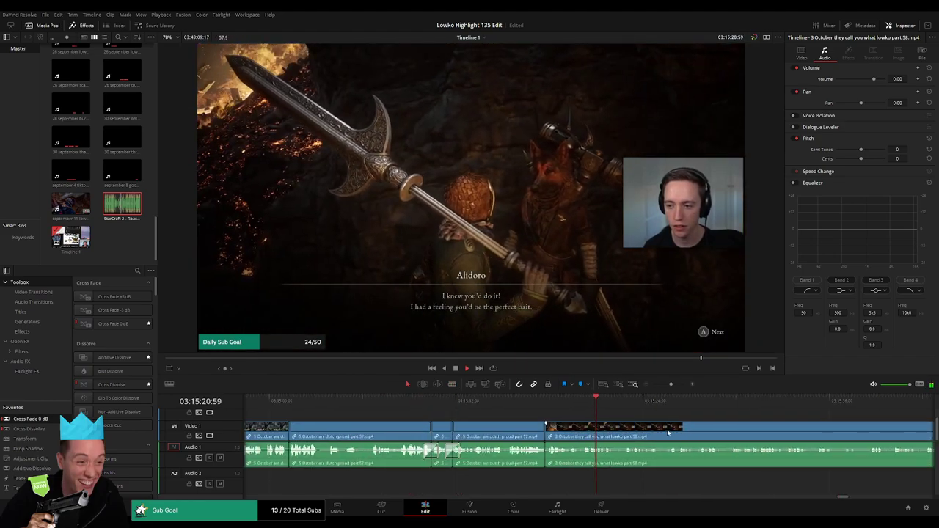
scroll(505, 422, right, 3)
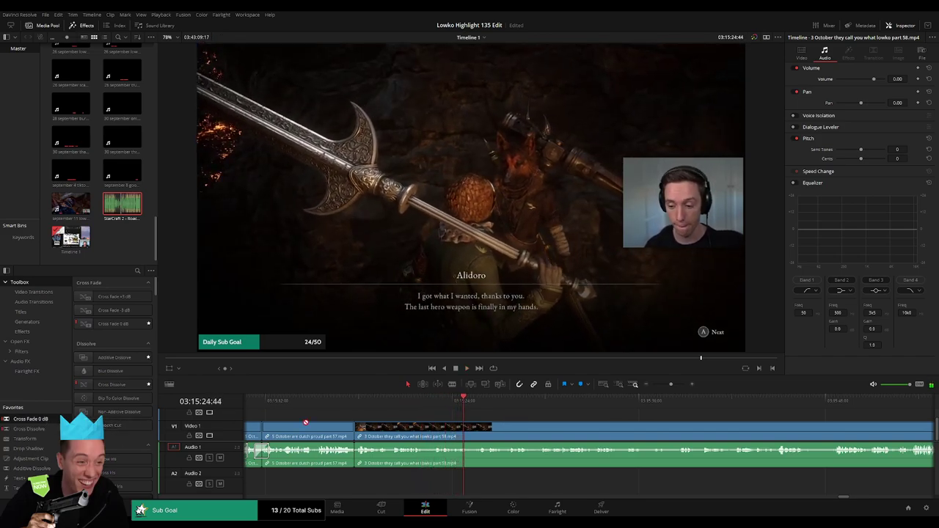
Step: Play part 58 through the Alidoro conversation and split the clip at about 03:15:56, where the screen goes black
scroll(633, 434, right, 4)
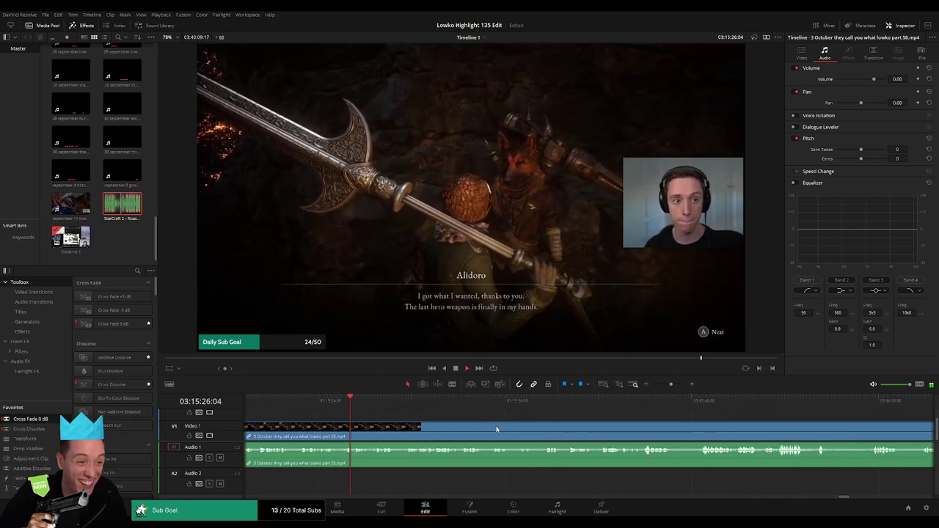
drag(675, 387, 670, 387)
scroll(570, 430, right, 5)
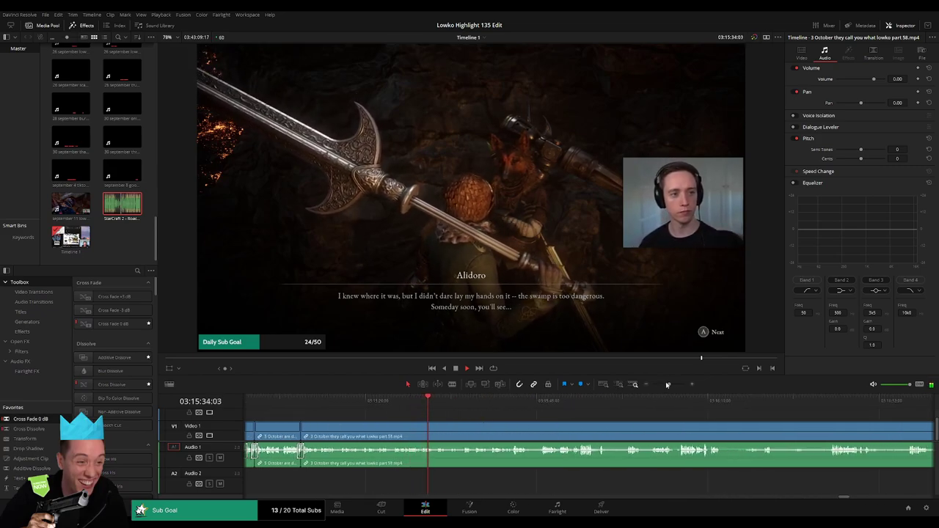
drag(667, 384, 672, 385)
scroll(414, 414, right, 4)
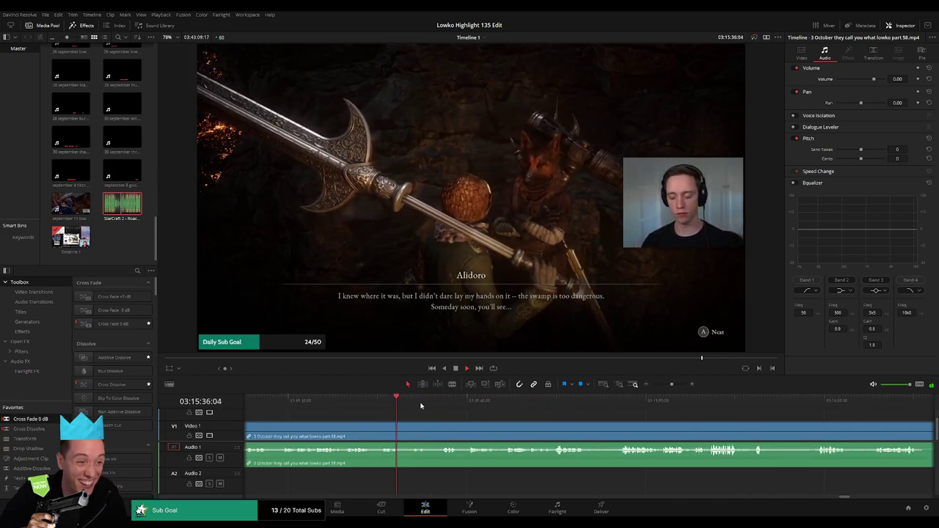
scroll(442, 425, right, 3)
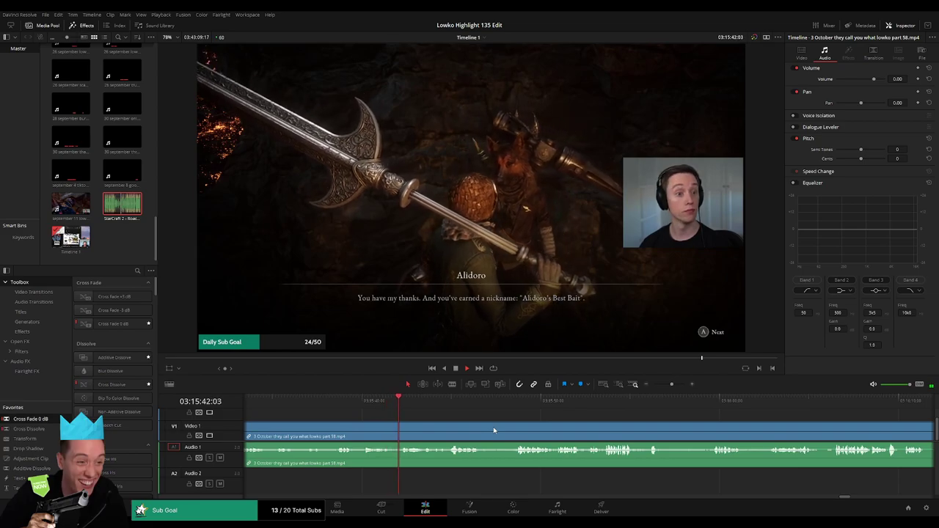
scroll(493, 431, right, 2)
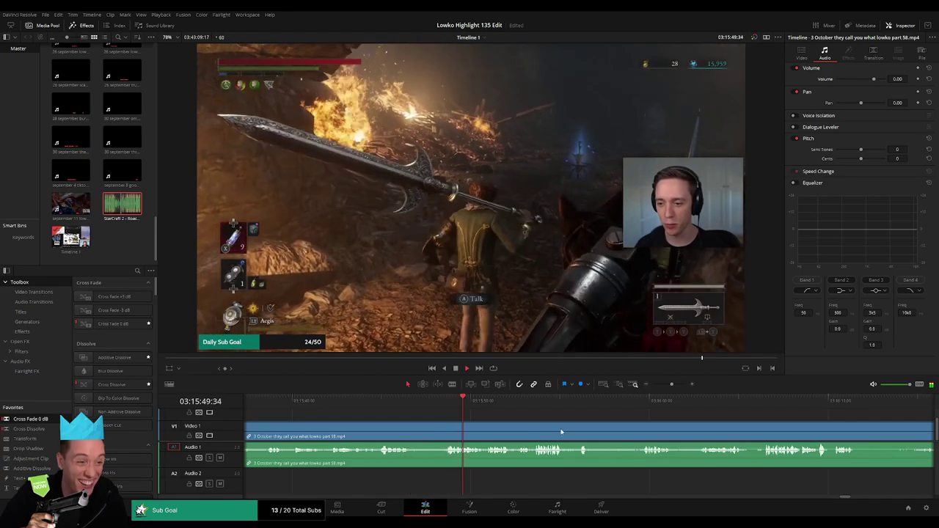
scroll(434, 425, right, 2)
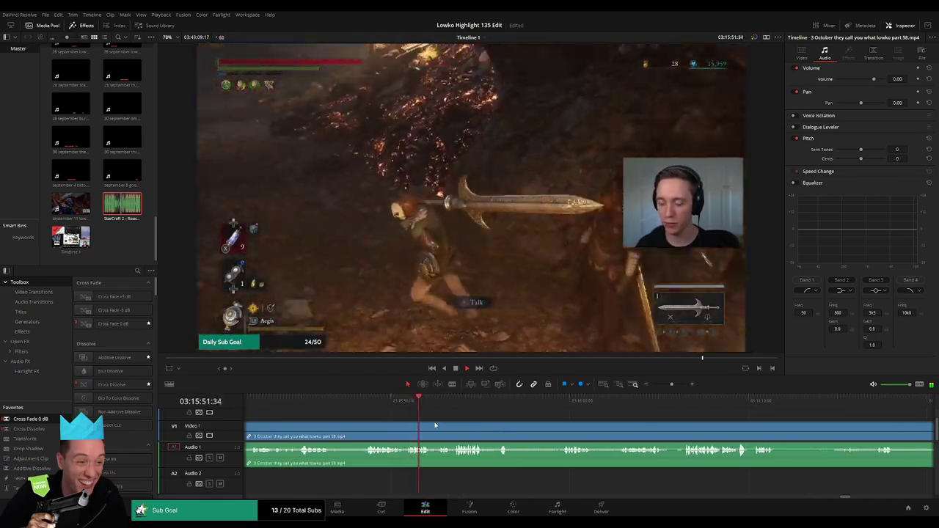
scroll(458, 422, right, 2)
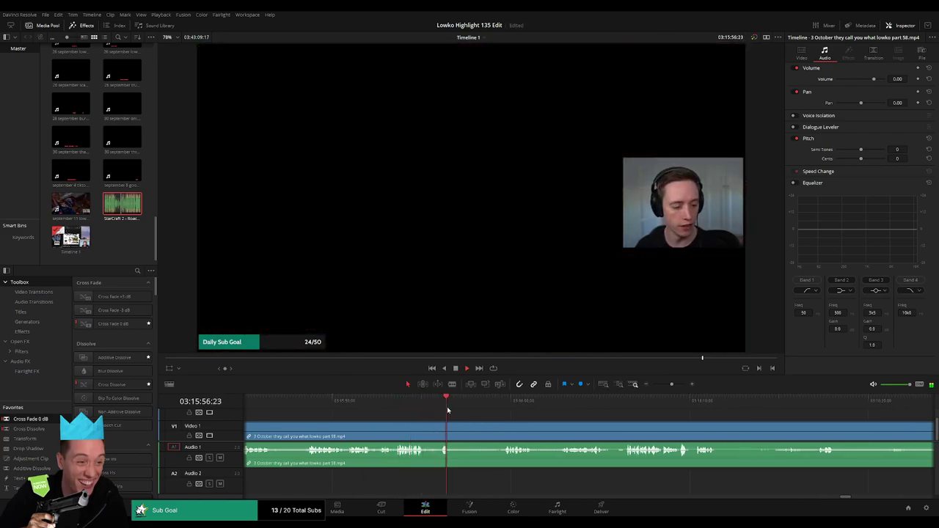
click(493, 408)
key(b)
click(451, 431)
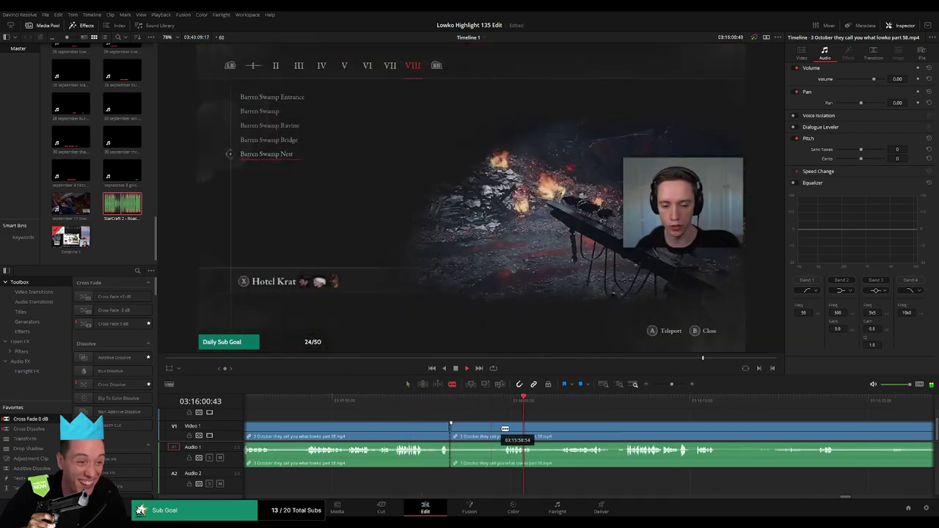
key(a)
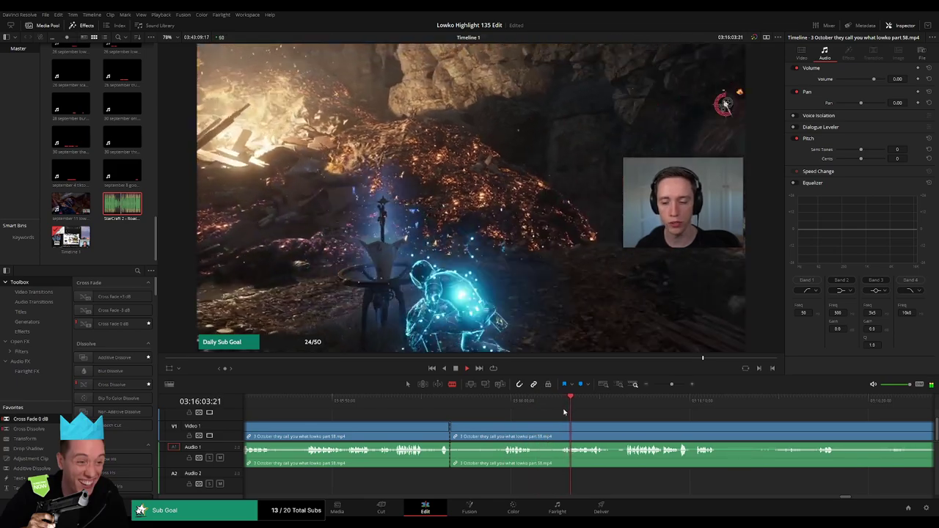
Step: Skim part 58 beyond the split to just before the next Alidoro conversation and split the clip at about 03:18:05
click(622, 403)
drag(680, 424, 553, 423)
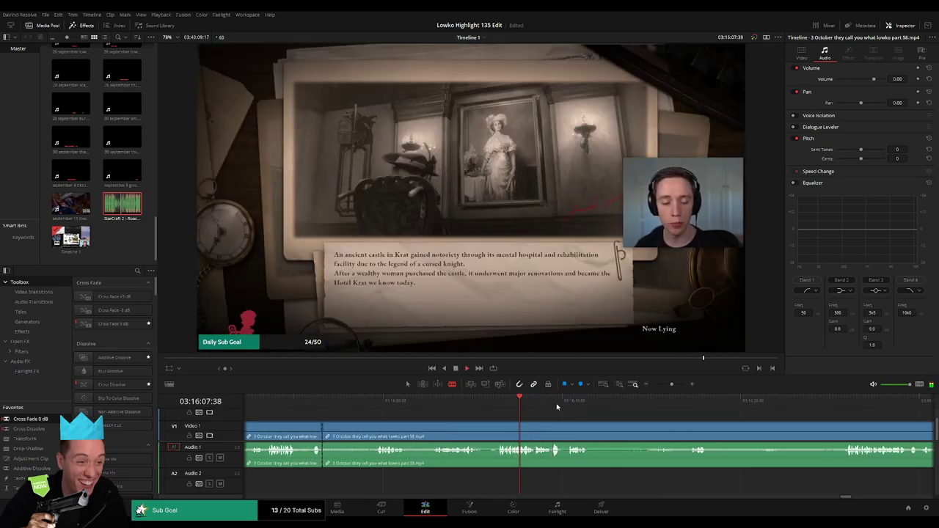
click(849, 403)
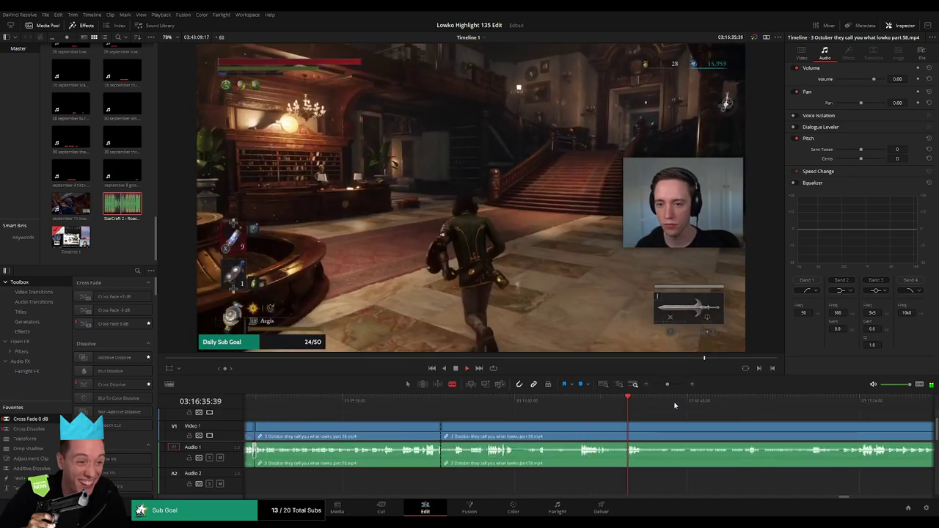
click(849, 405)
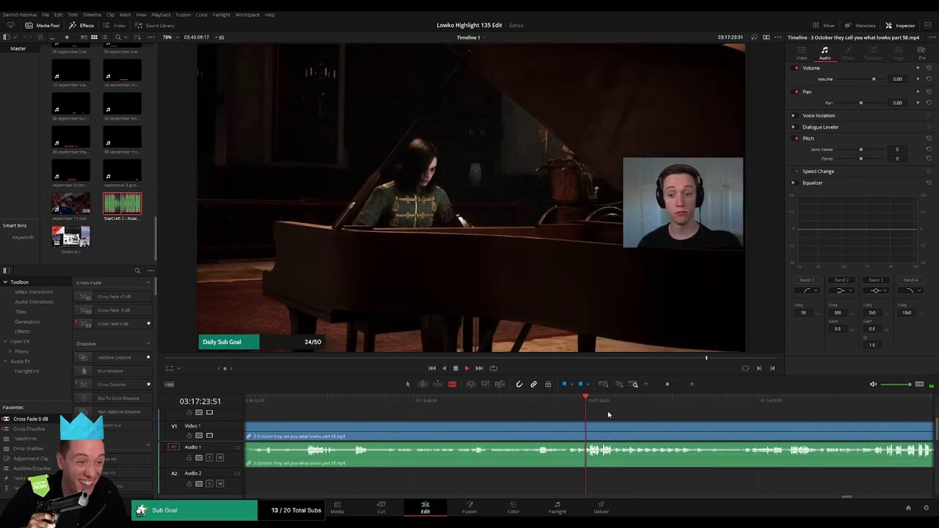
click(797, 403)
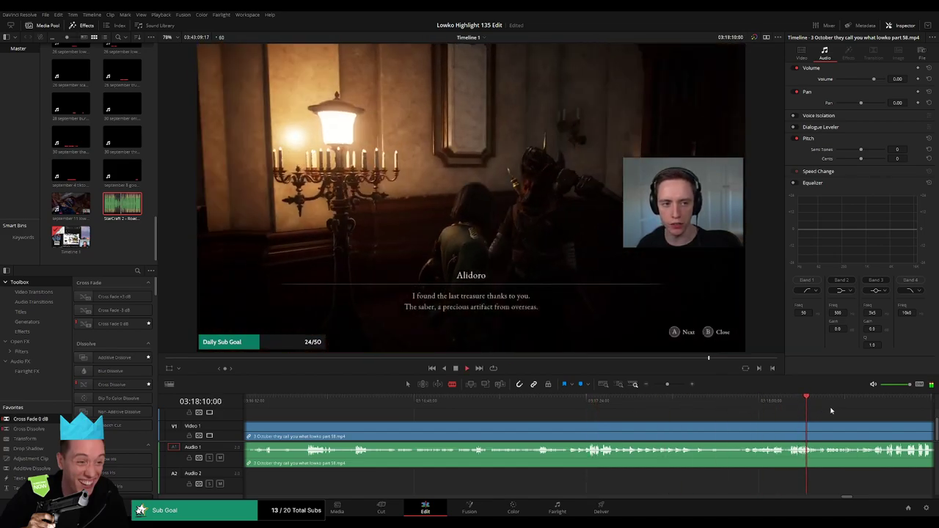
click(778, 403)
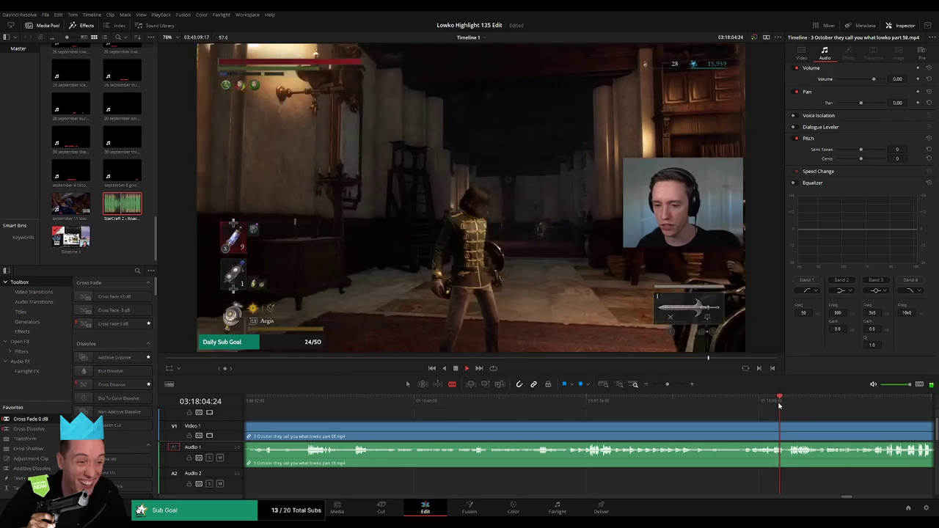
click(789, 428)
Step: Ripple-delete the portion of part 58 between the two splits and cross-fade the audio where the remaining pieces join
key(a)
click(738, 437)
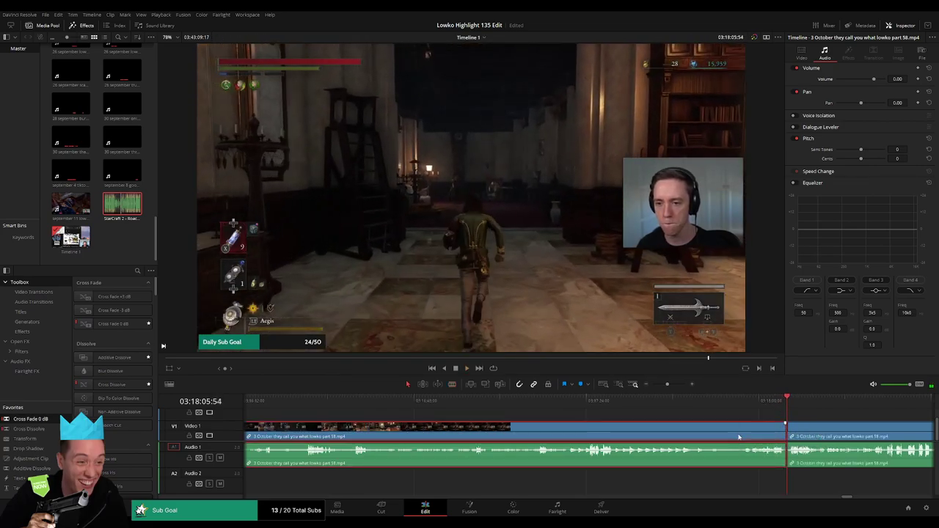
key(Delete)
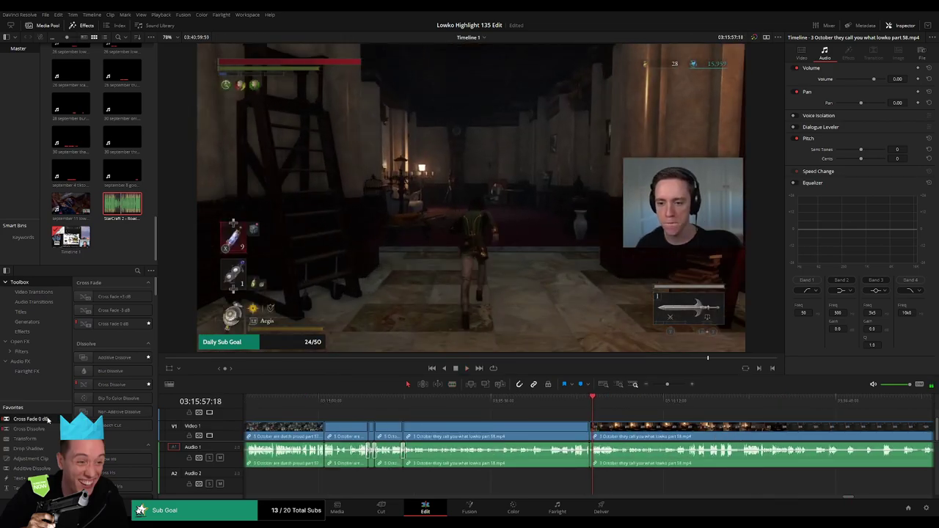
key(space)
scroll(587, 431, right, 3)
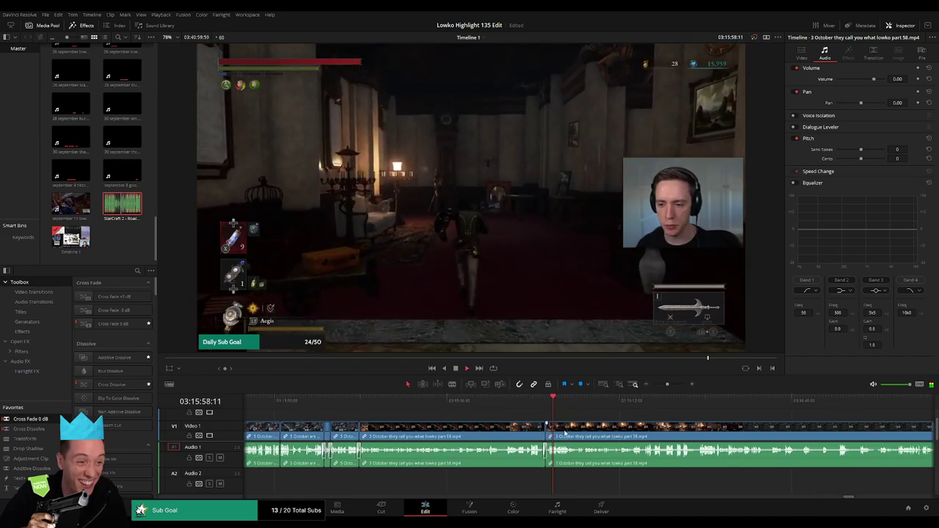
Step: Play part 58 through the Alidoro dialogue, cut out the short piece from about 03:16:41 to 03:16:44 and cross-fade the audio join
drag(667, 385, 669, 384)
scroll(486, 419, right, 3)
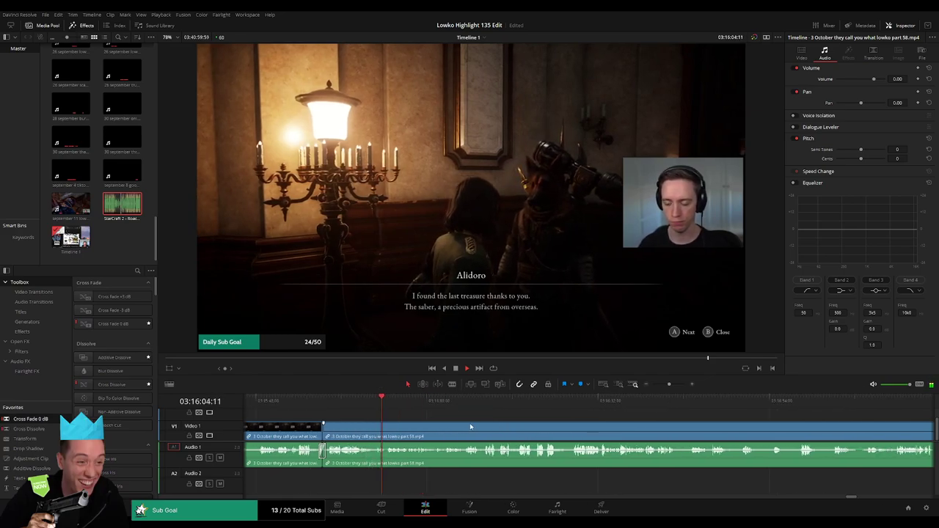
scroll(469, 424, right, 2)
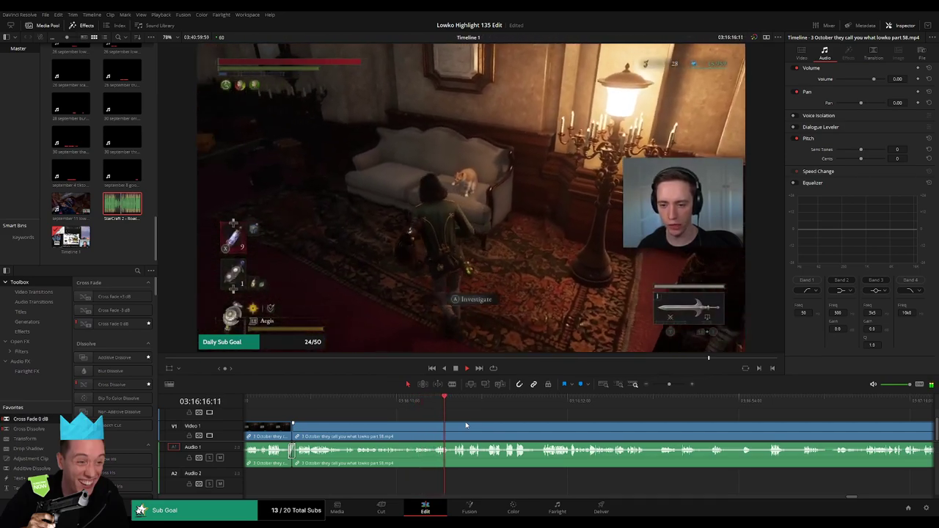
drag(459, 412, 519, 407)
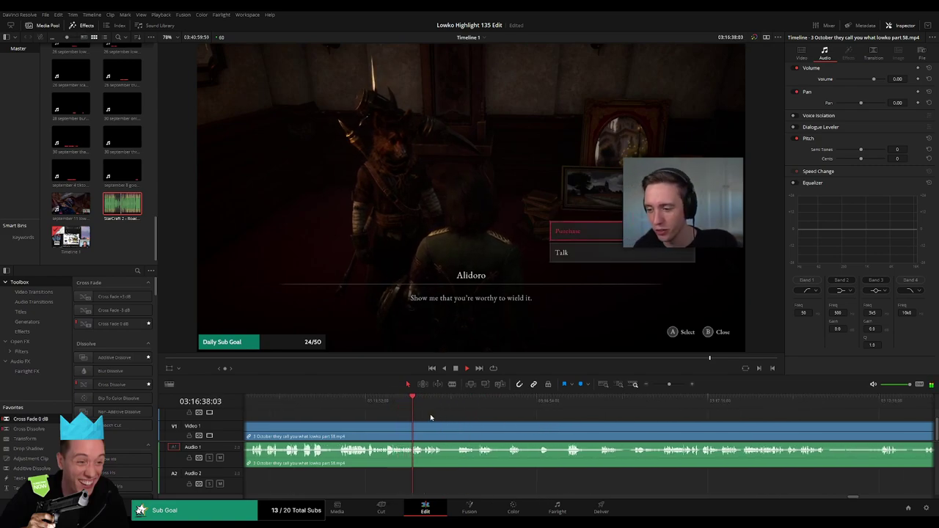
click(438, 403)
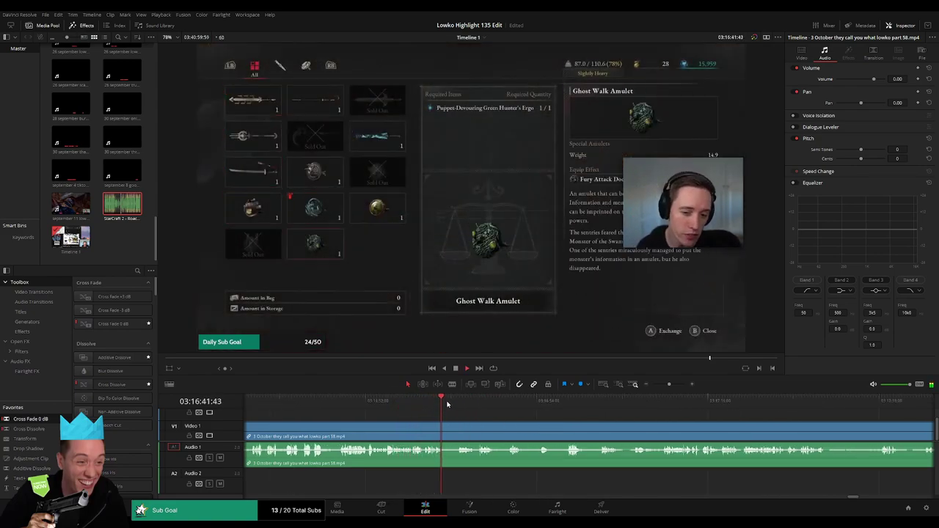
key(b)
click(443, 426)
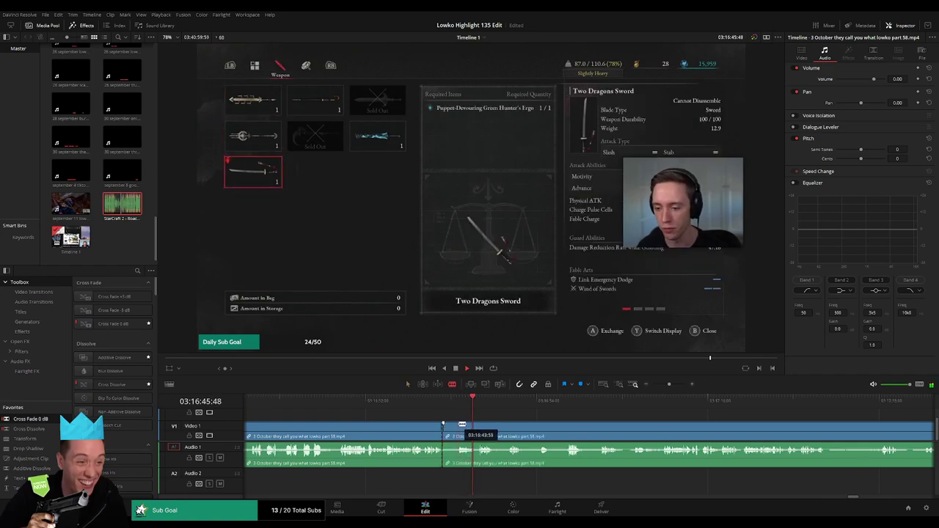
key(a)
drag(31, 418, 442, 451)
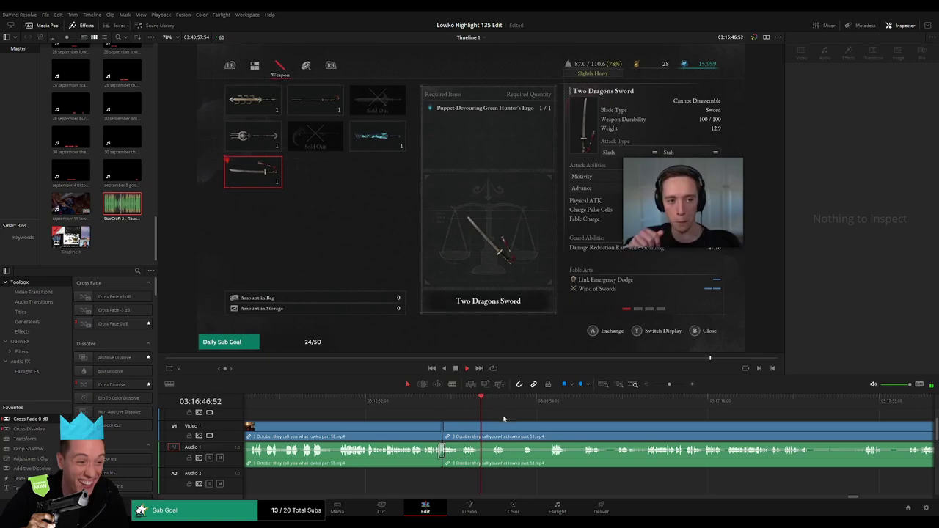
Step: Split the shop-menu footage of part 58 at about 03:16:50, 03:16:56, 03:16:58 and 03:17:00
click(492, 404)
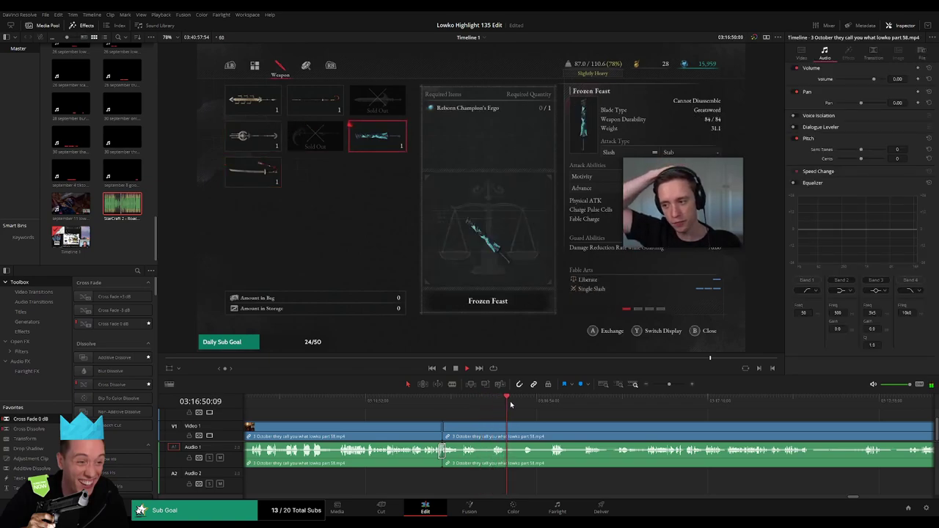
key(b)
click(506, 431)
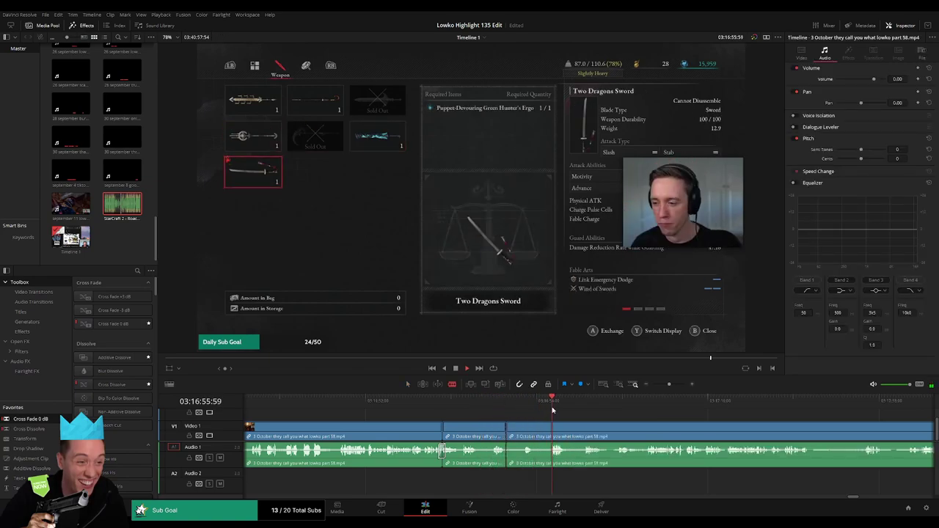
click(551, 432)
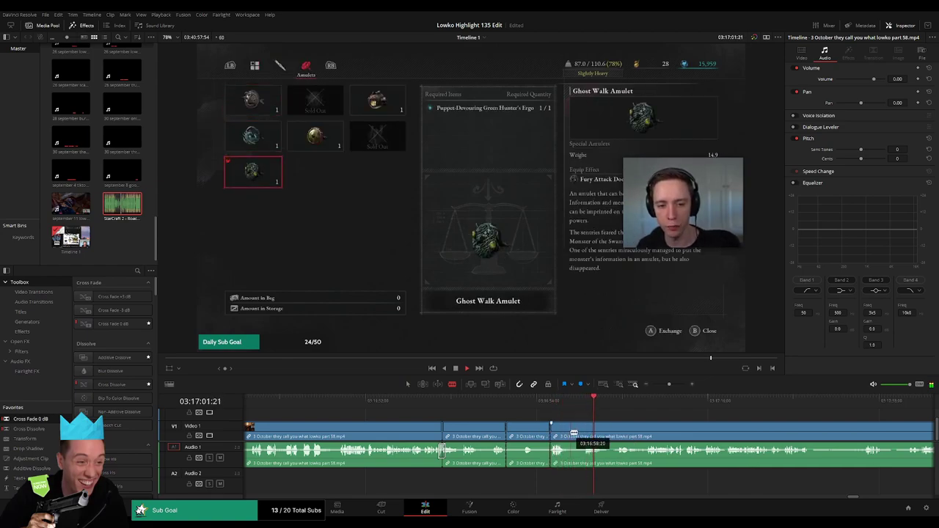
click(569, 431)
click(584, 431)
key(a)
Step: Ripple-delete the 03:16:50–03:16:56 and 03:16:58–03:17:00 pieces of part 58 and cross-fade the audio at both joins
click(544, 433)
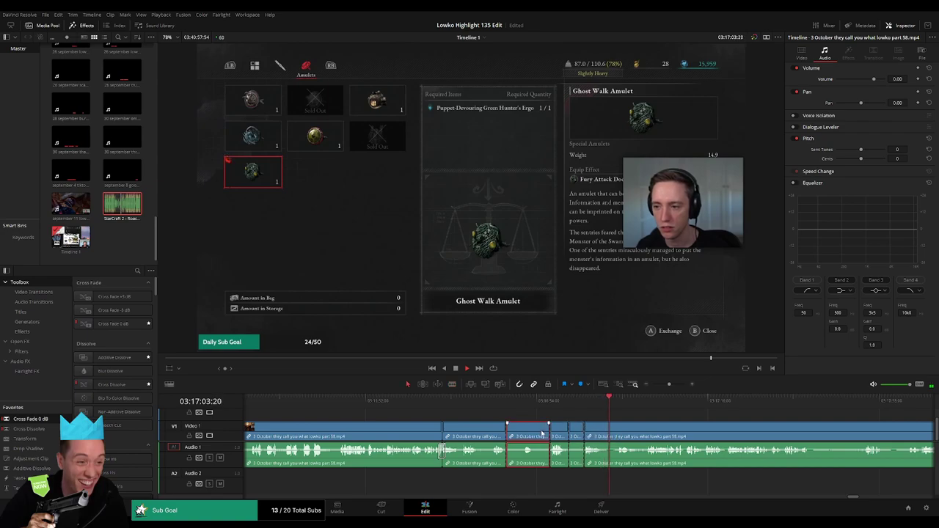
key(Delete)
click(533, 435)
key(Delete)
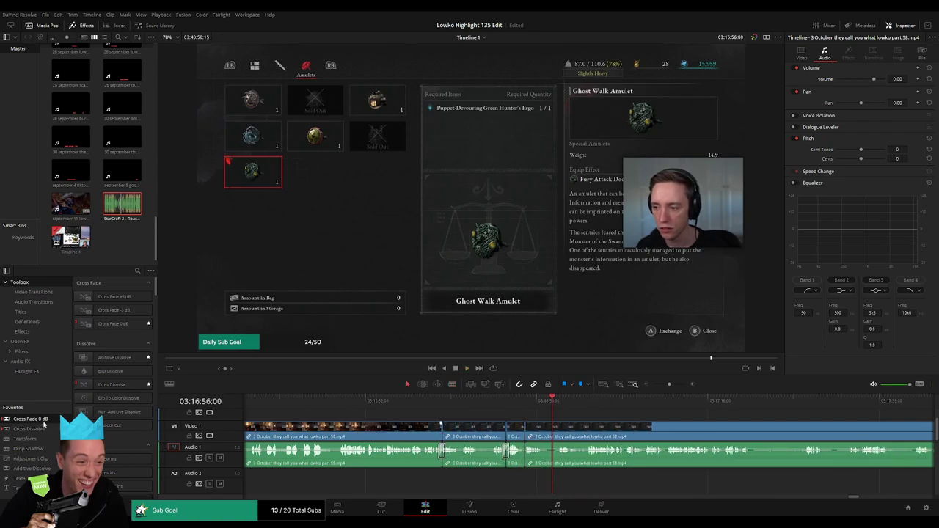
key(space)
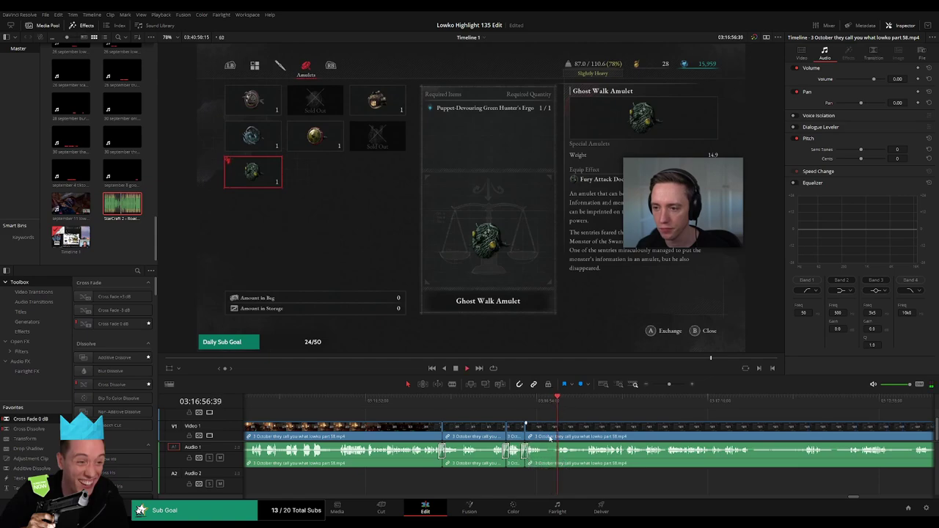
Step: Split part 58 at about 03:16:55, skim the rest of the clip and ripple-delete everything in it after the split
click(595, 404)
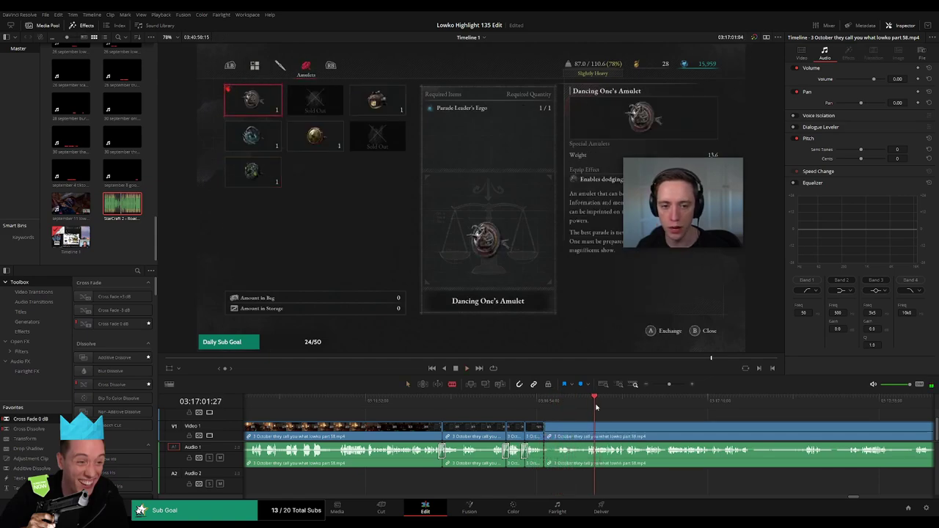
click(725, 404)
drag(785, 424, 402, 425)
click(556, 404)
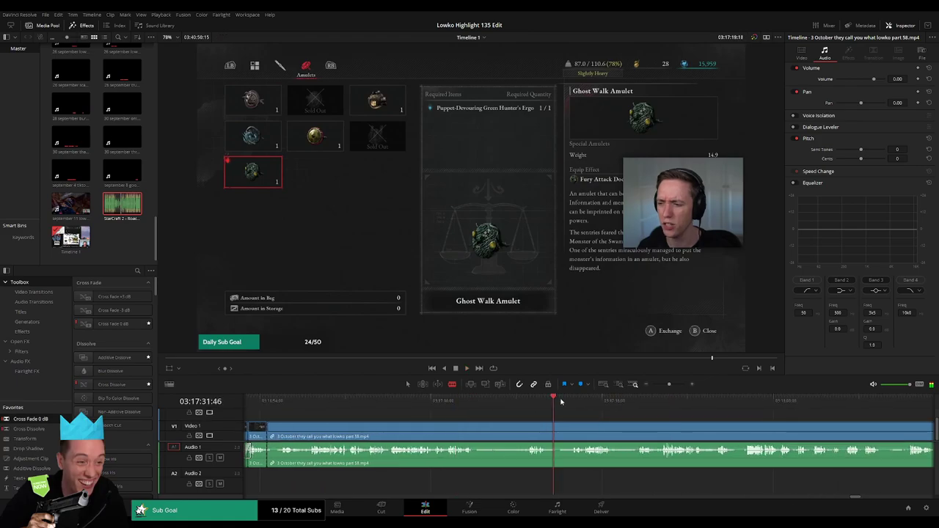
click(785, 404)
drag(669, 385, 660, 386)
key(a)
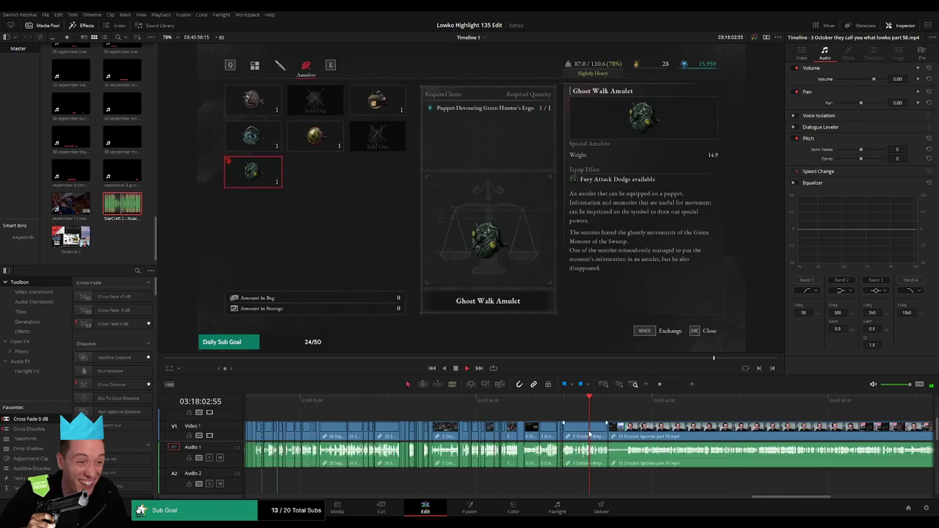
click(590, 434)
key(Delete)
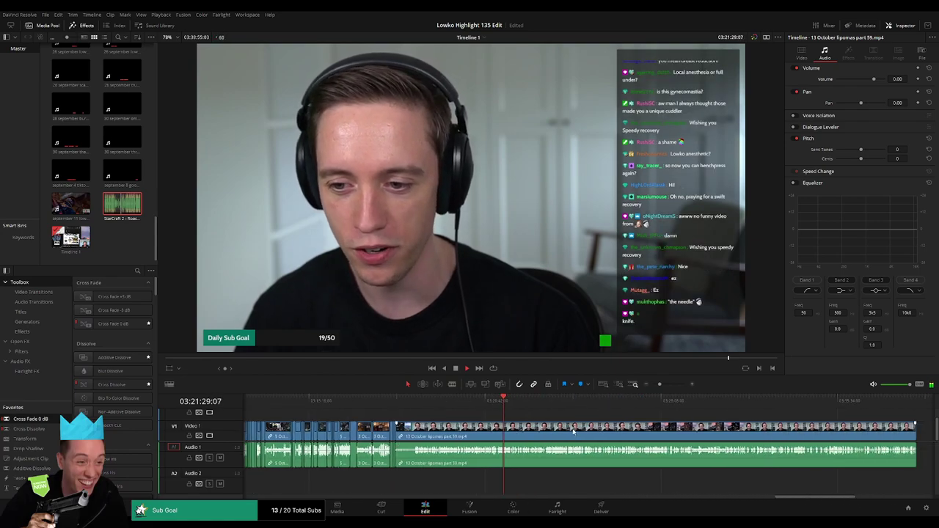
Step: Skim backward through the opening webcam talk of part 59, from about 03:21:31 to 03:19:51
drag(659, 384, 667, 384)
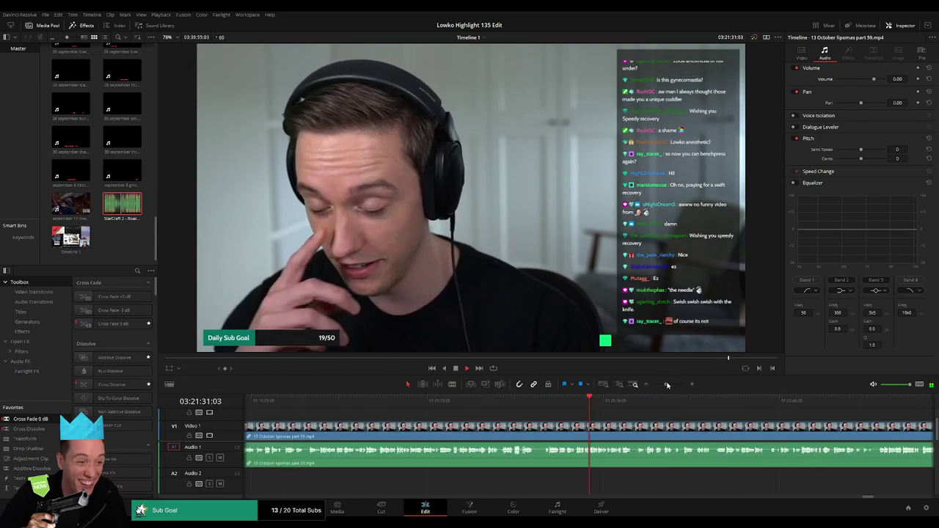
click(391, 399)
scroll(464, 429, left, 1)
drag(464, 429, 553, 431)
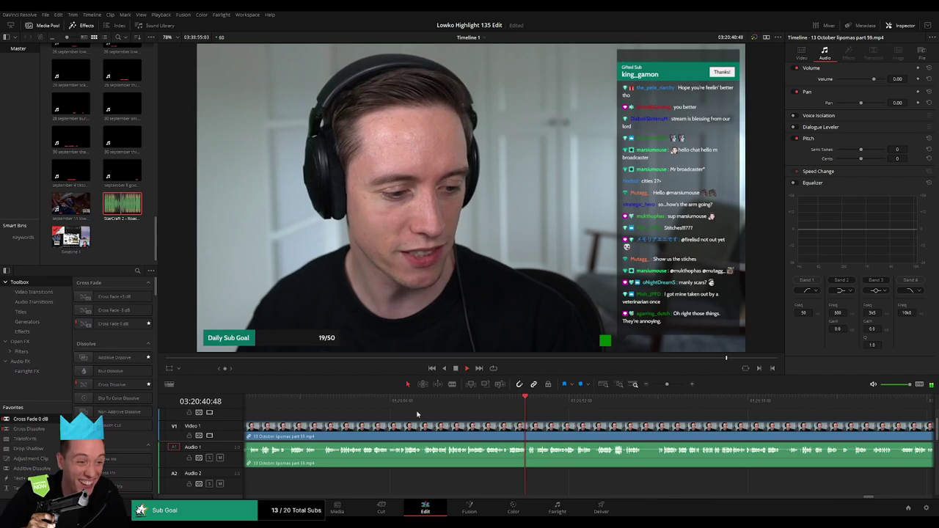
click(408, 401)
drag(413, 431, 560, 434)
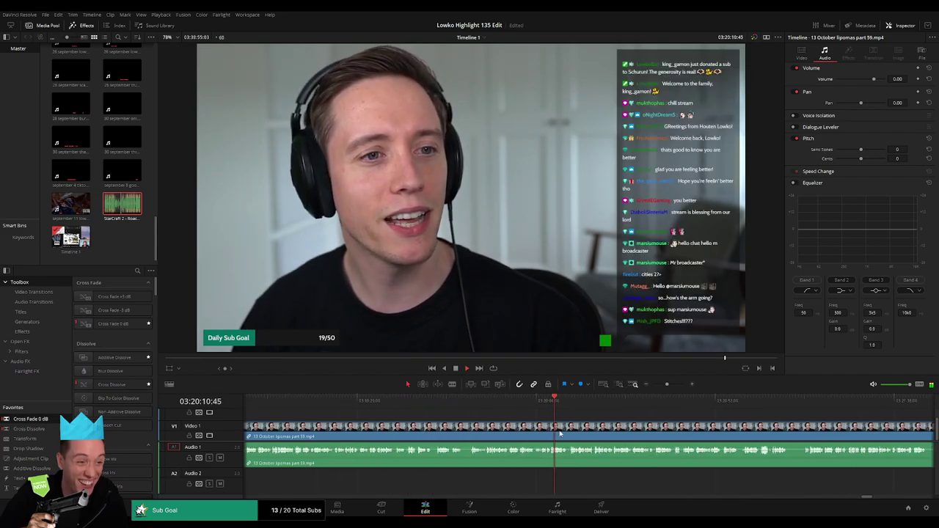
click(470, 409)
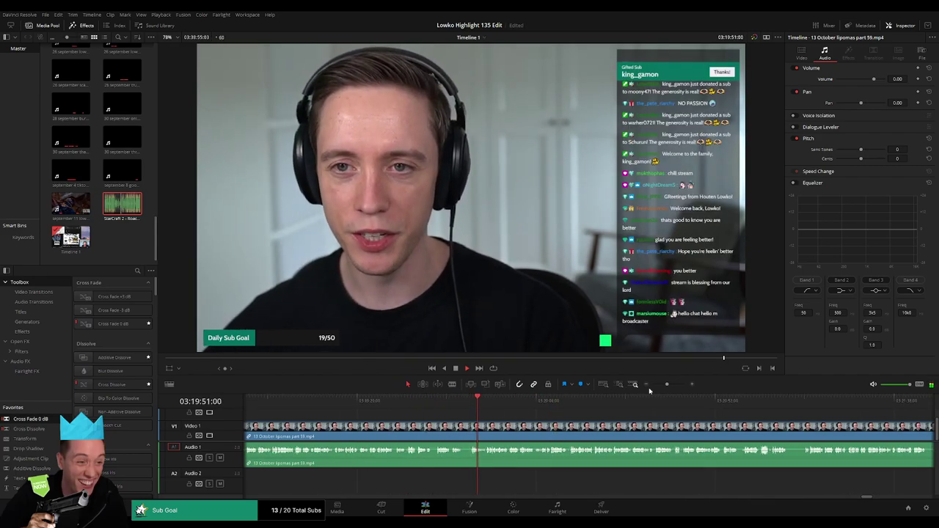
Step: Review the opening talk of part 59 more closely between about 03:19:53 and 03:20:09 for a usable moment
drag(667, 384, 670, 385)
click(605, 404)
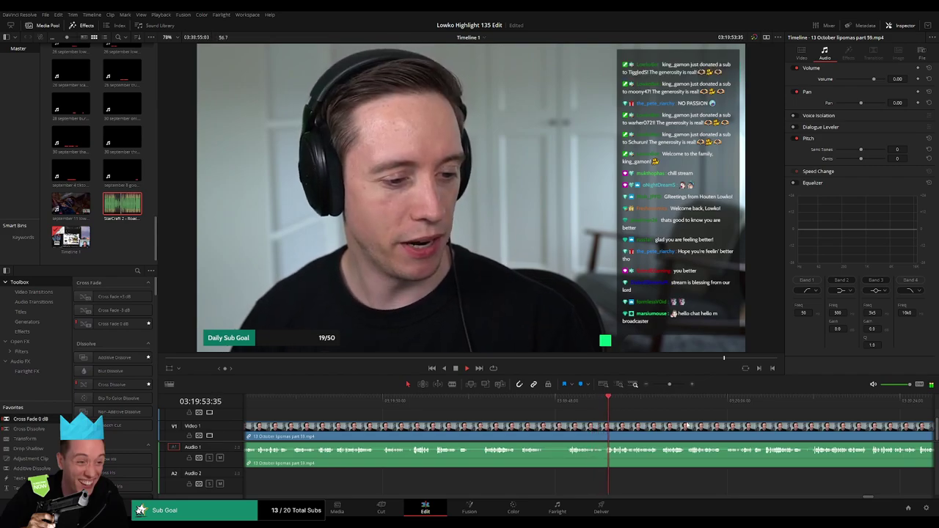
drag(664, 420, 513, 419)
click(503, 405)
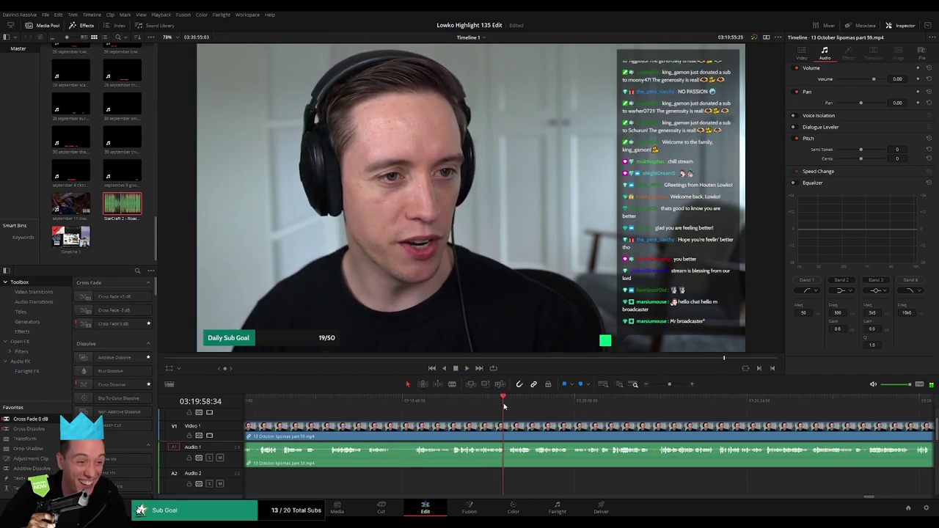
click(539, 404)
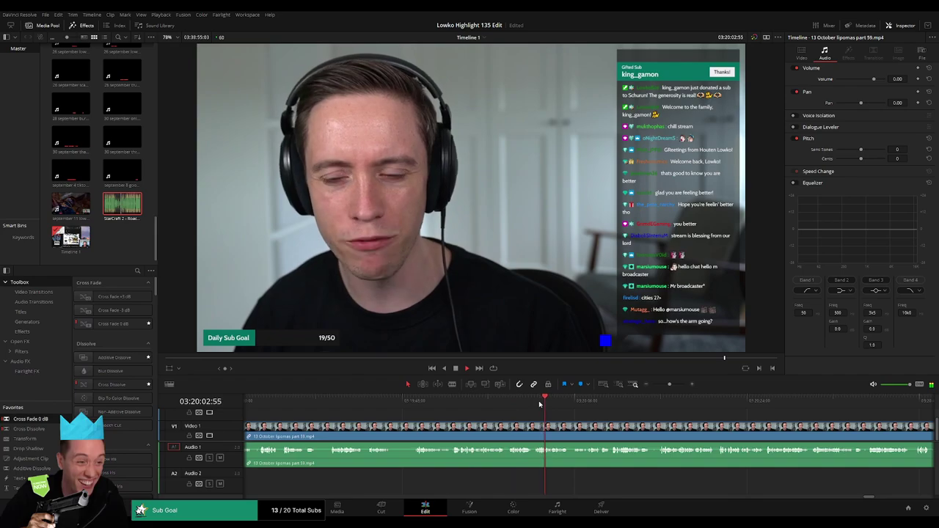
click(511, 402)
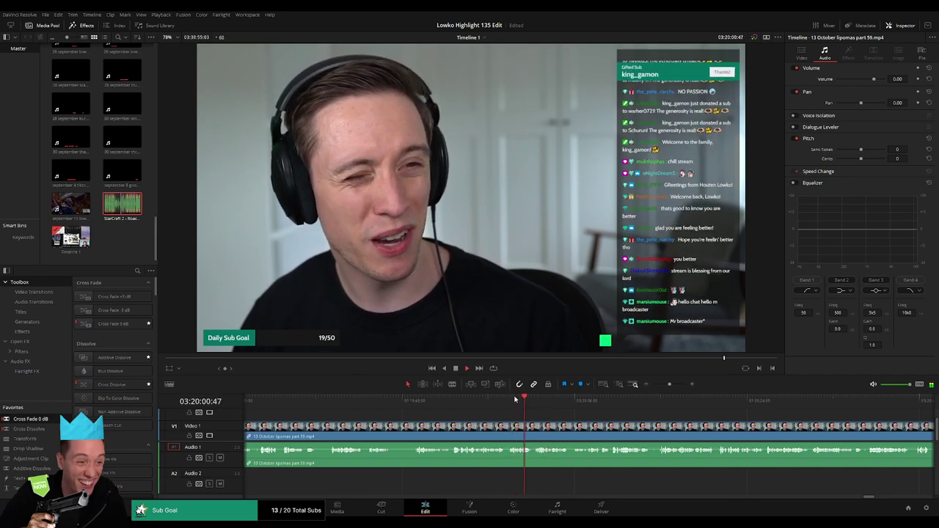
click(598, 401)
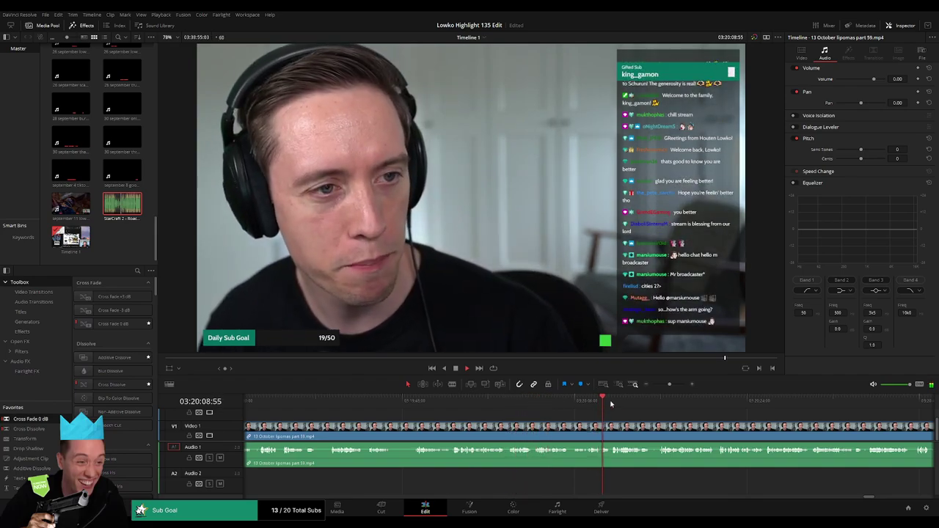
Step: Skim part 59 from about 03:20:34 to 03:29:59, going back over the section between 03:27:15 and 03:28:54
click(843, 404)
drag(673, 387, 656, 384)
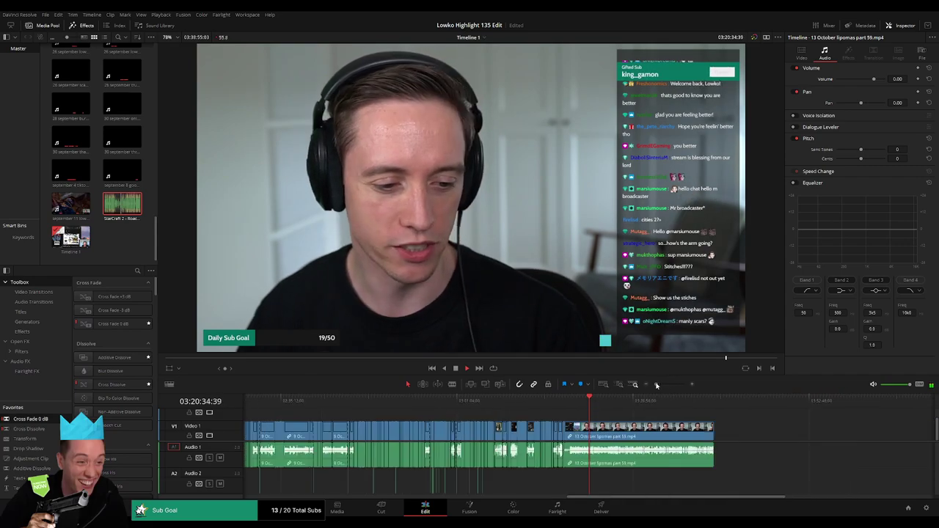
click(681, 401)
click(652, 402)
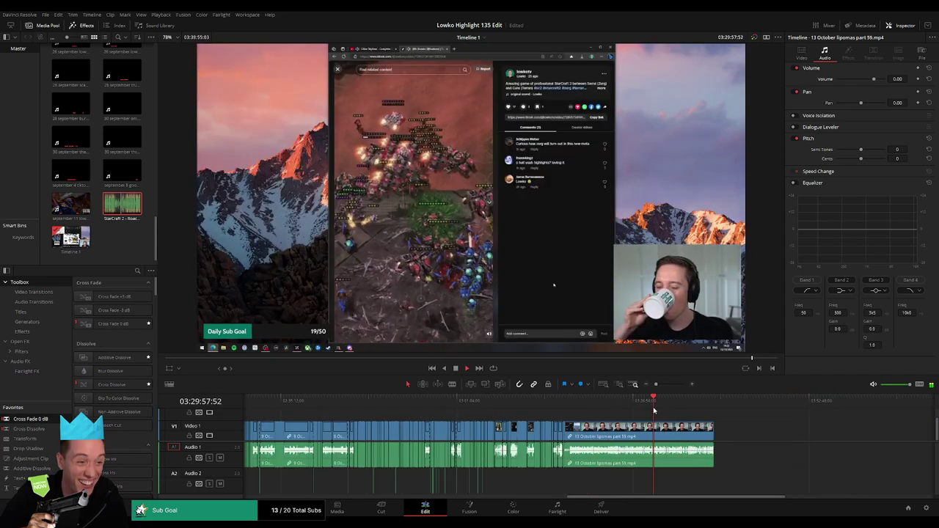
drag(655, 384, 663, 384)
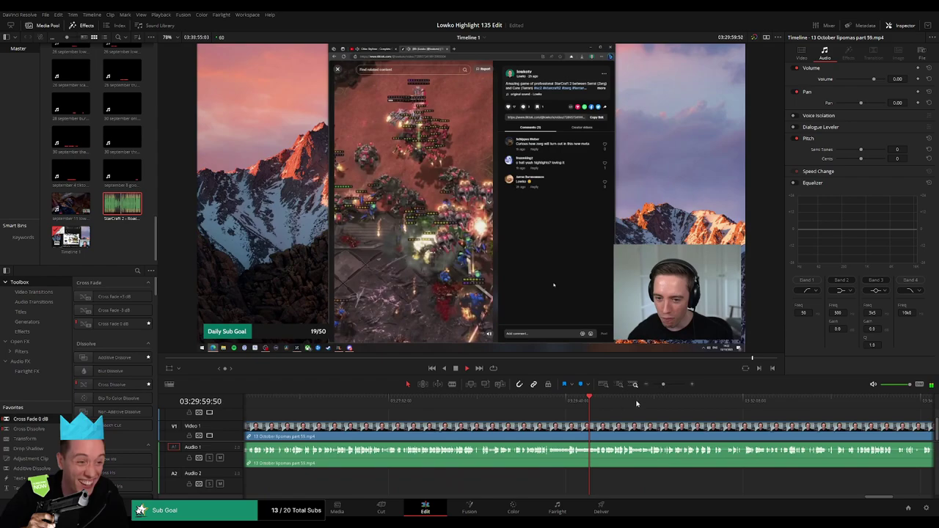
click(509, 402)
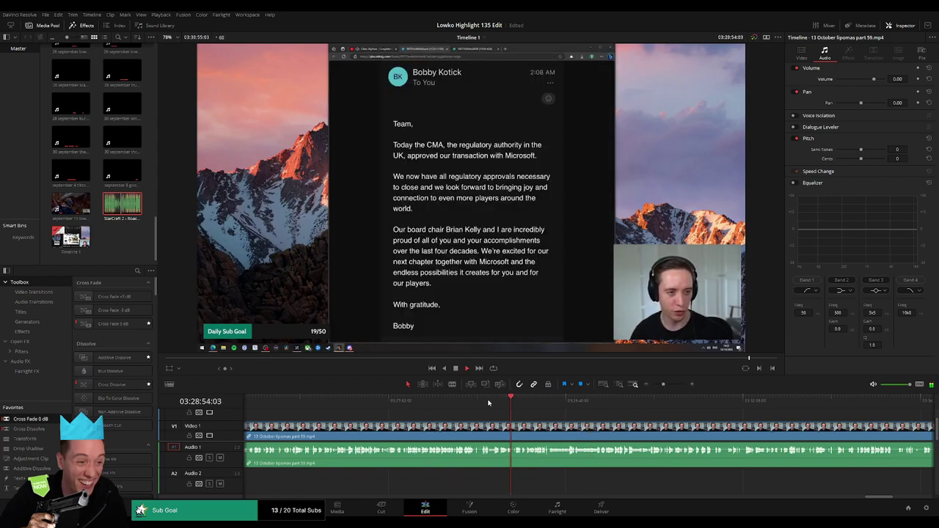
drag(483, 401, 475, 401)
click(394, 401)
key(space)
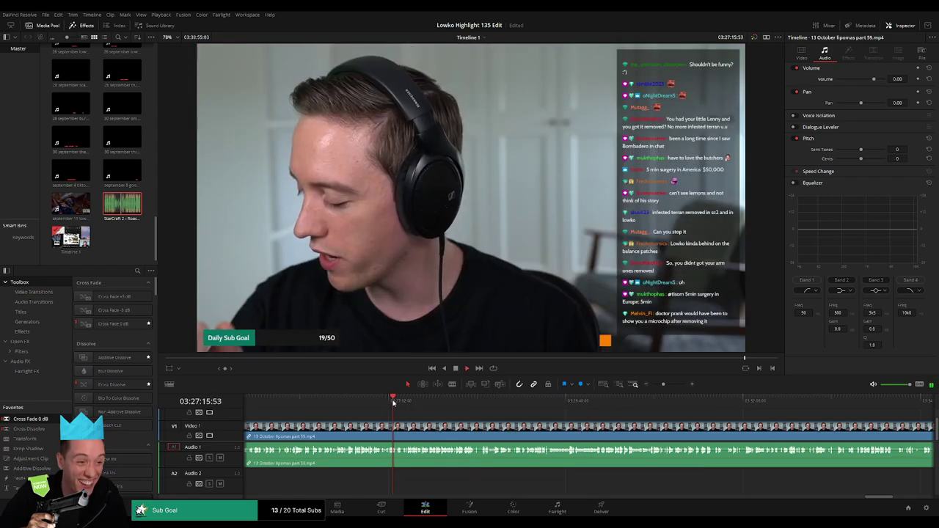
Step: Skim forward through part 59 from about 03:27:15 to 03:34:06 for a usable moment
click(434, 402)
click(509, 402)
click(629, 401)
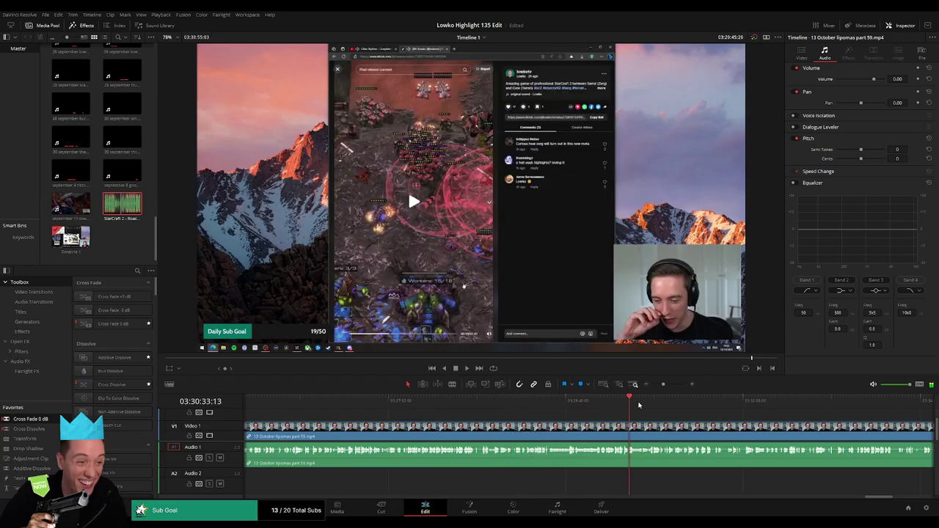
click(755, 401)
click(875, 401)
click(884, 402)
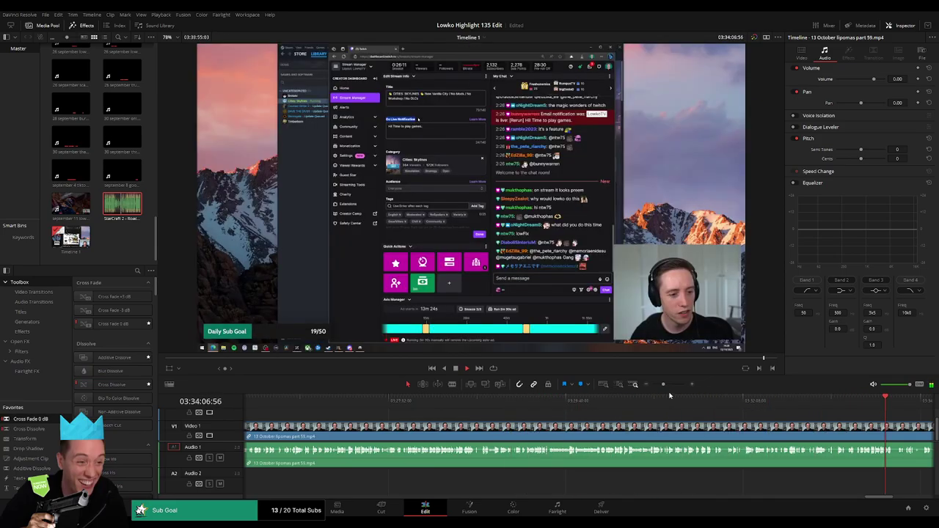
Step: Check the city-building gameplay near the end of part 59, then delete the whole clip from the timeline
drag(663, 384, 656, 385)
click(601, 402)
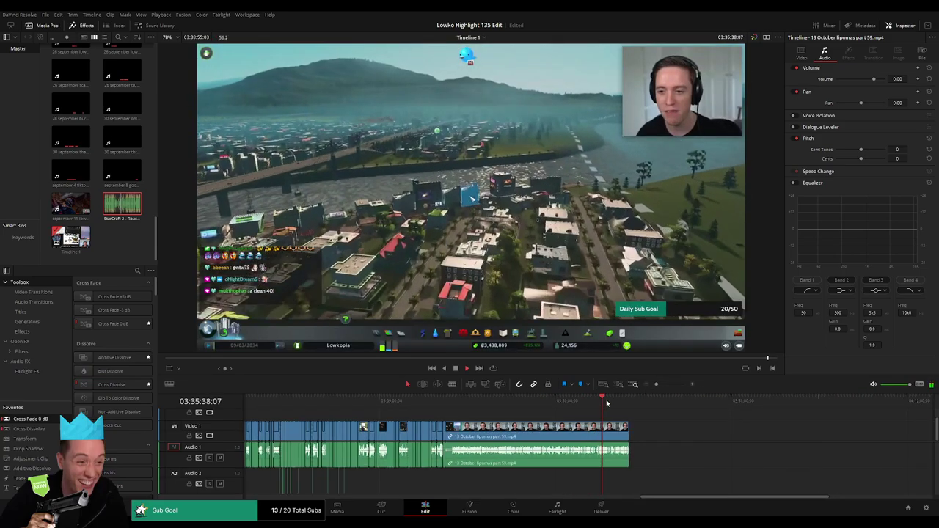
click(617, 401)
click(576, 425)
key(Delete)
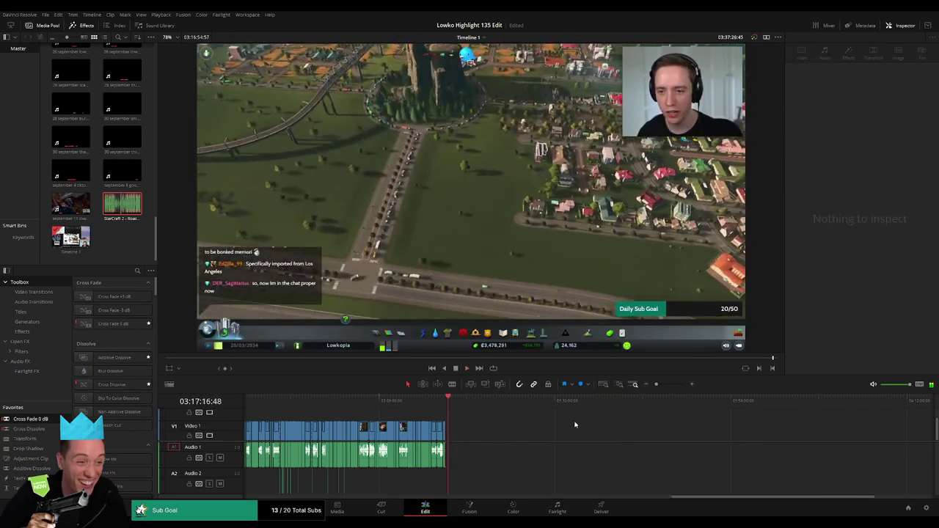
Step: Place the playhead at the end of part 58 at 03:16:55:00 and check the final stretch of the edited timeline
drag(656, 384, 678, 385)
mouse_move(591, 428)
mouse_down()
mouse_move(627, 425)
mouse_move(596, 439)
mouse_up()
key(Left)
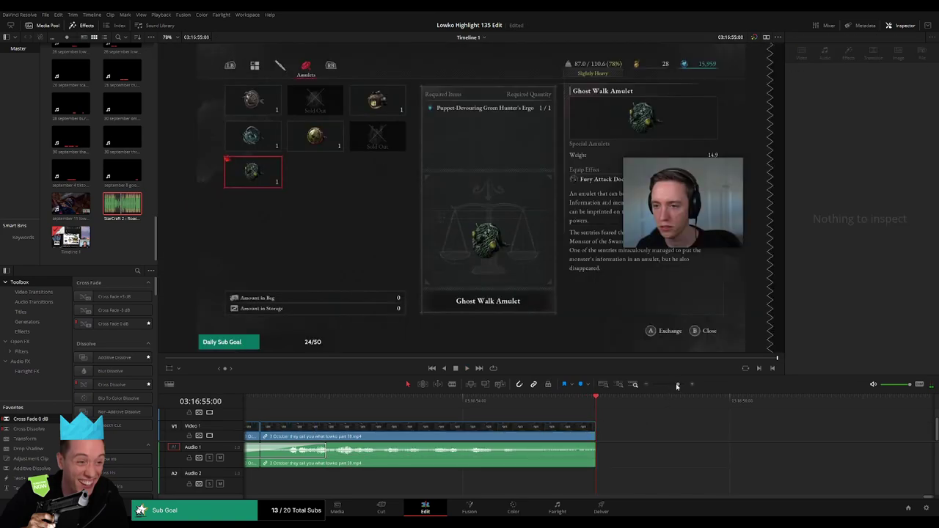
drag(677, 384, 652, 383)
drag(616, 411, 765, 420)
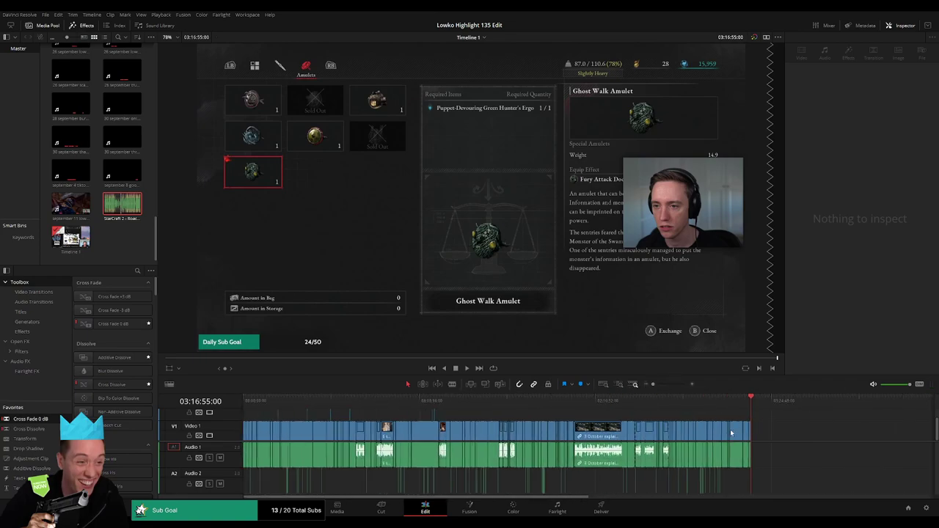